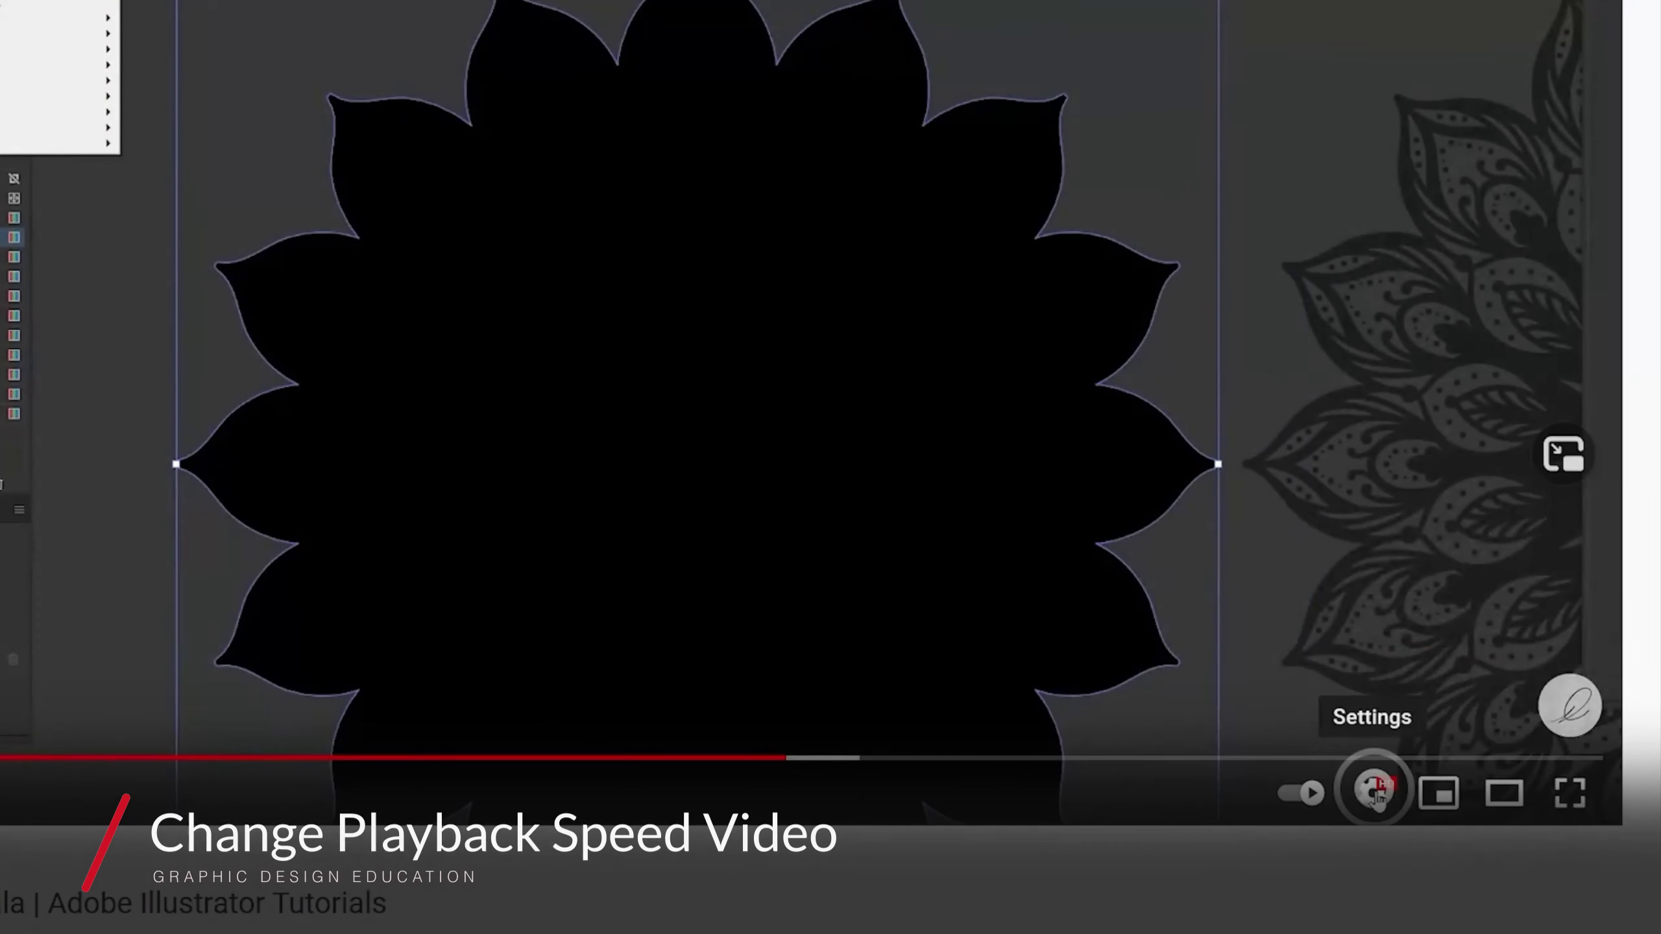
Set the YouTube mandala tutorial's playback speed to 0.5
click(1374, 792)
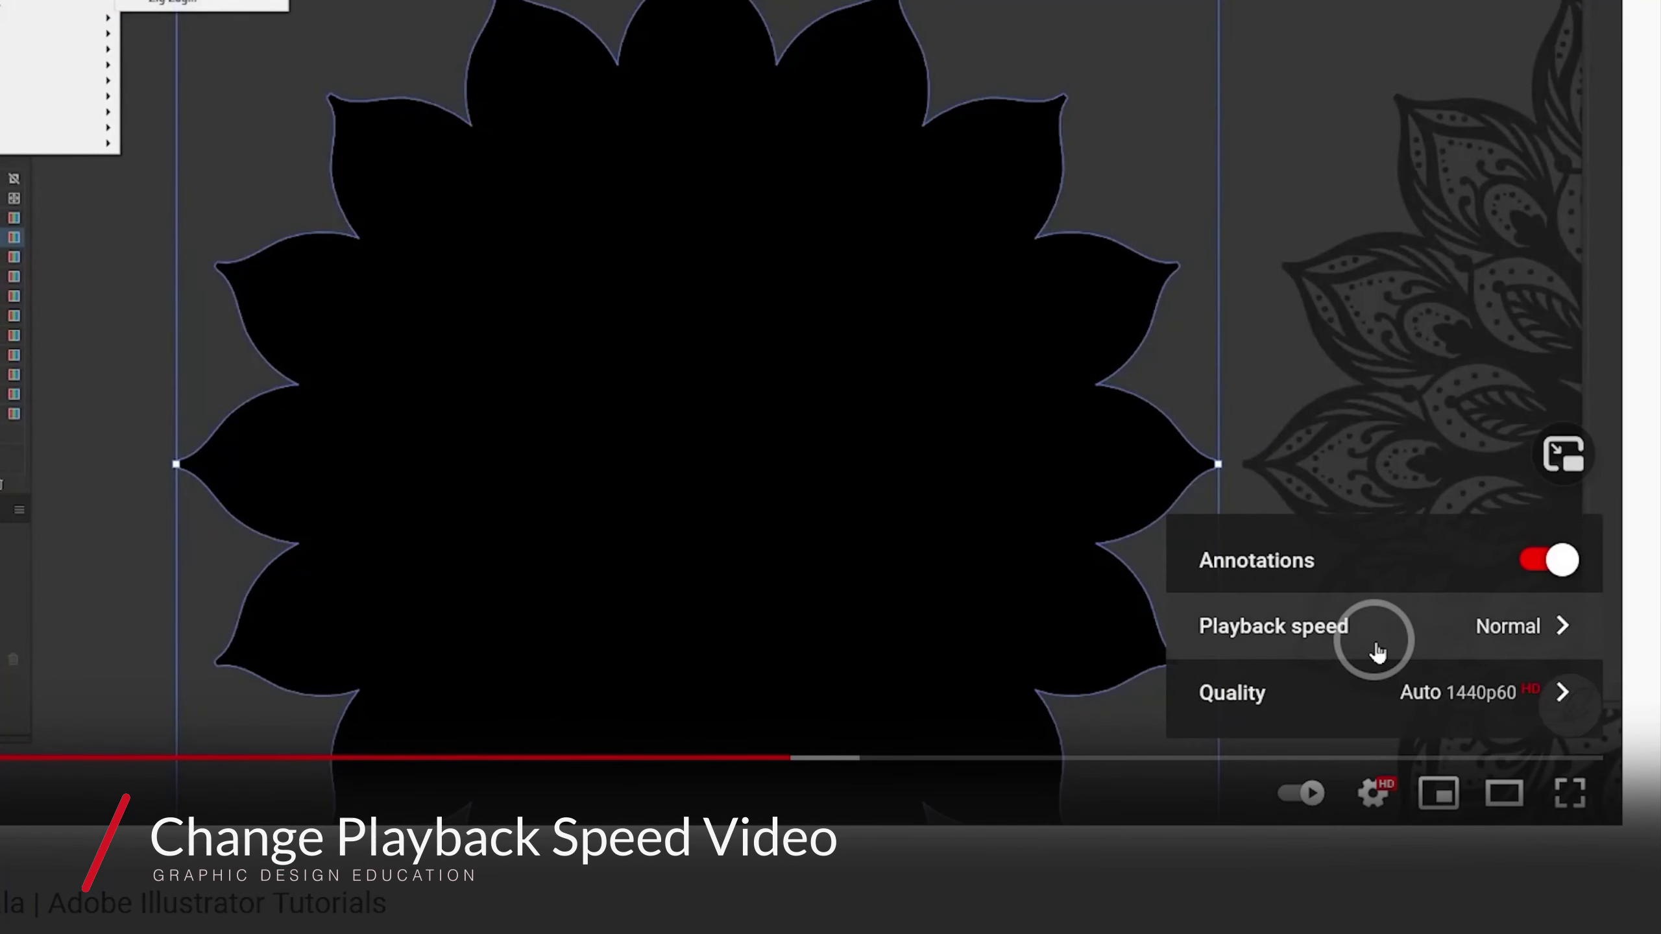
click(1376, 648)
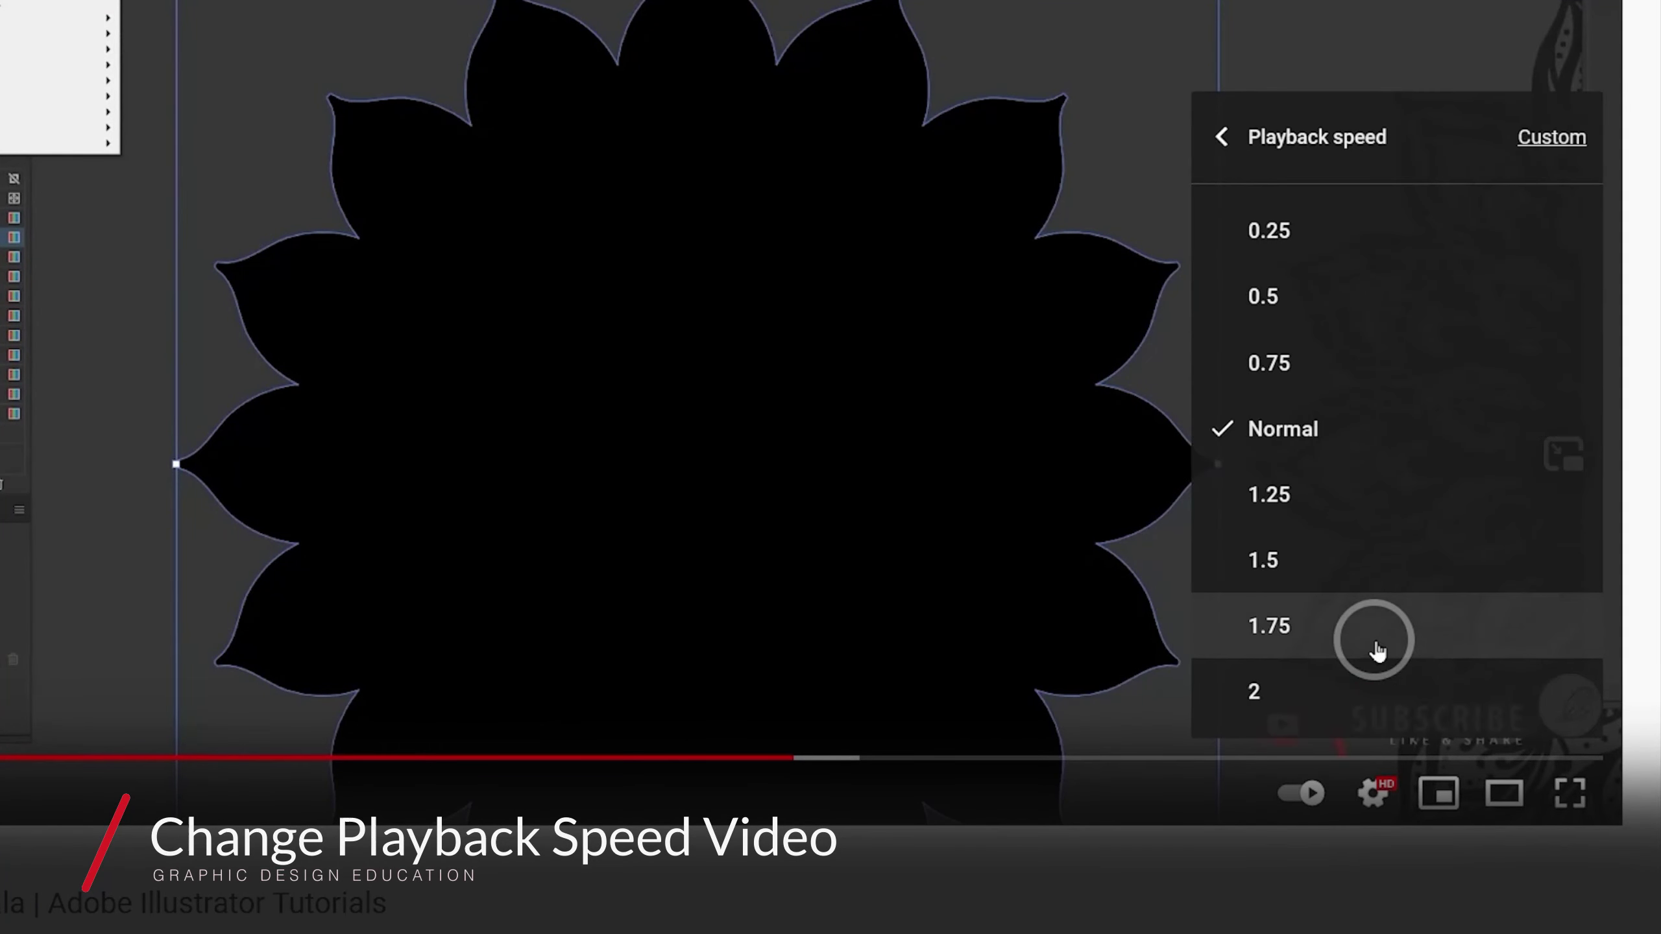
click(1331, 293)
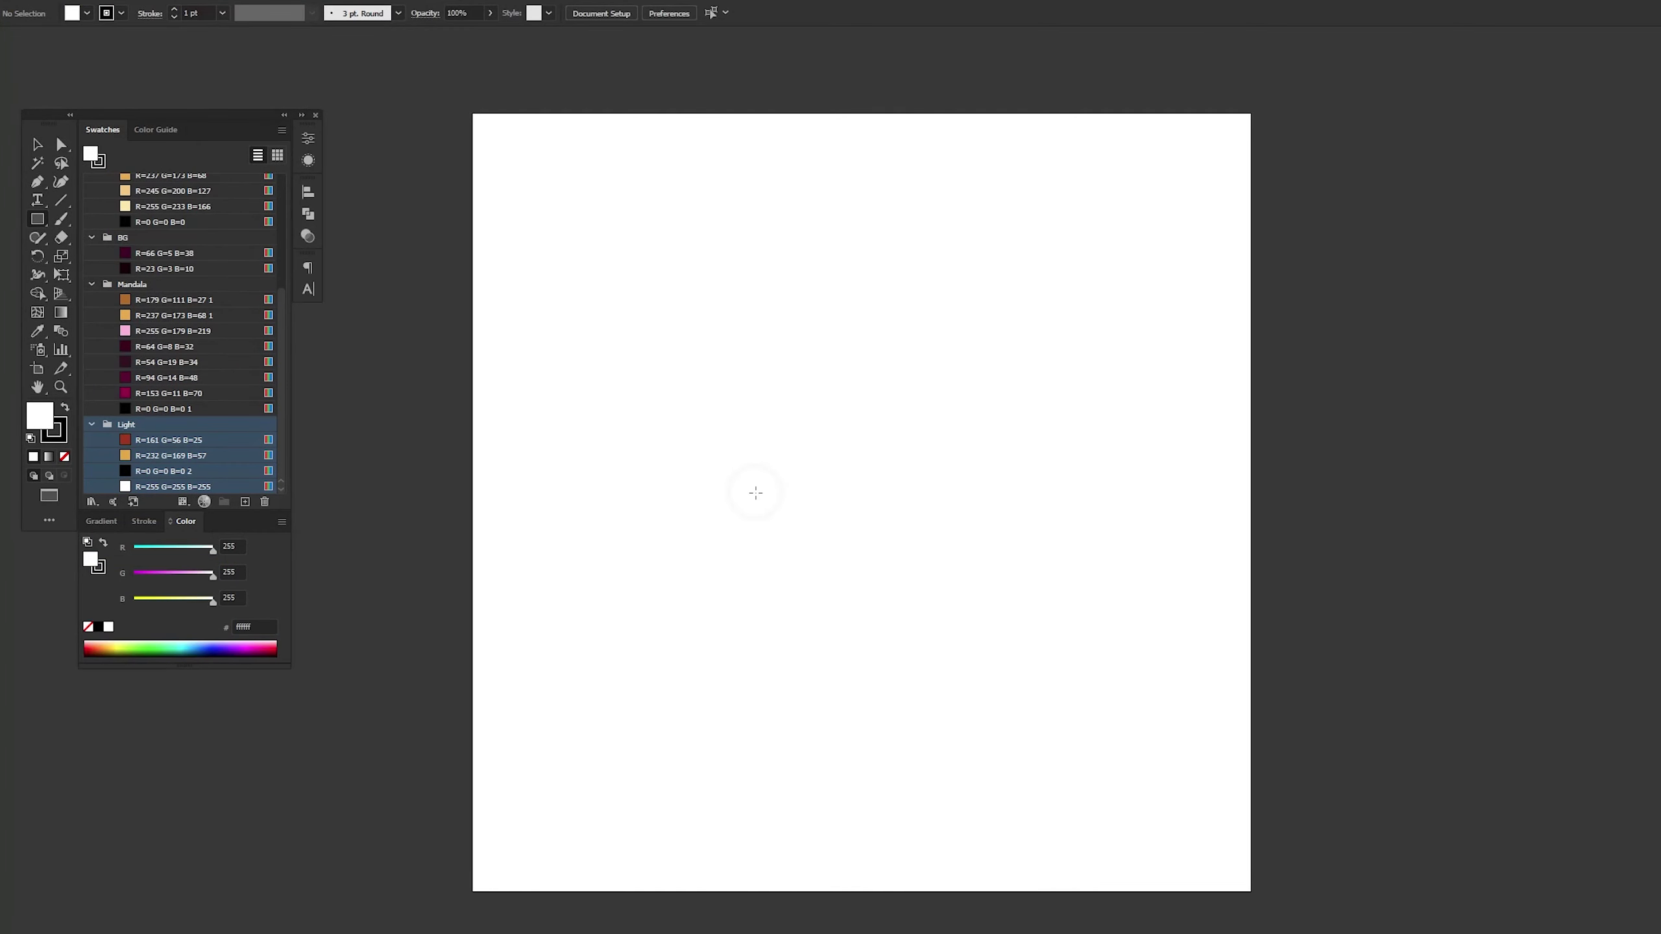
Draw a 1000 × 1000 px rectangle on the artboard
key(m)
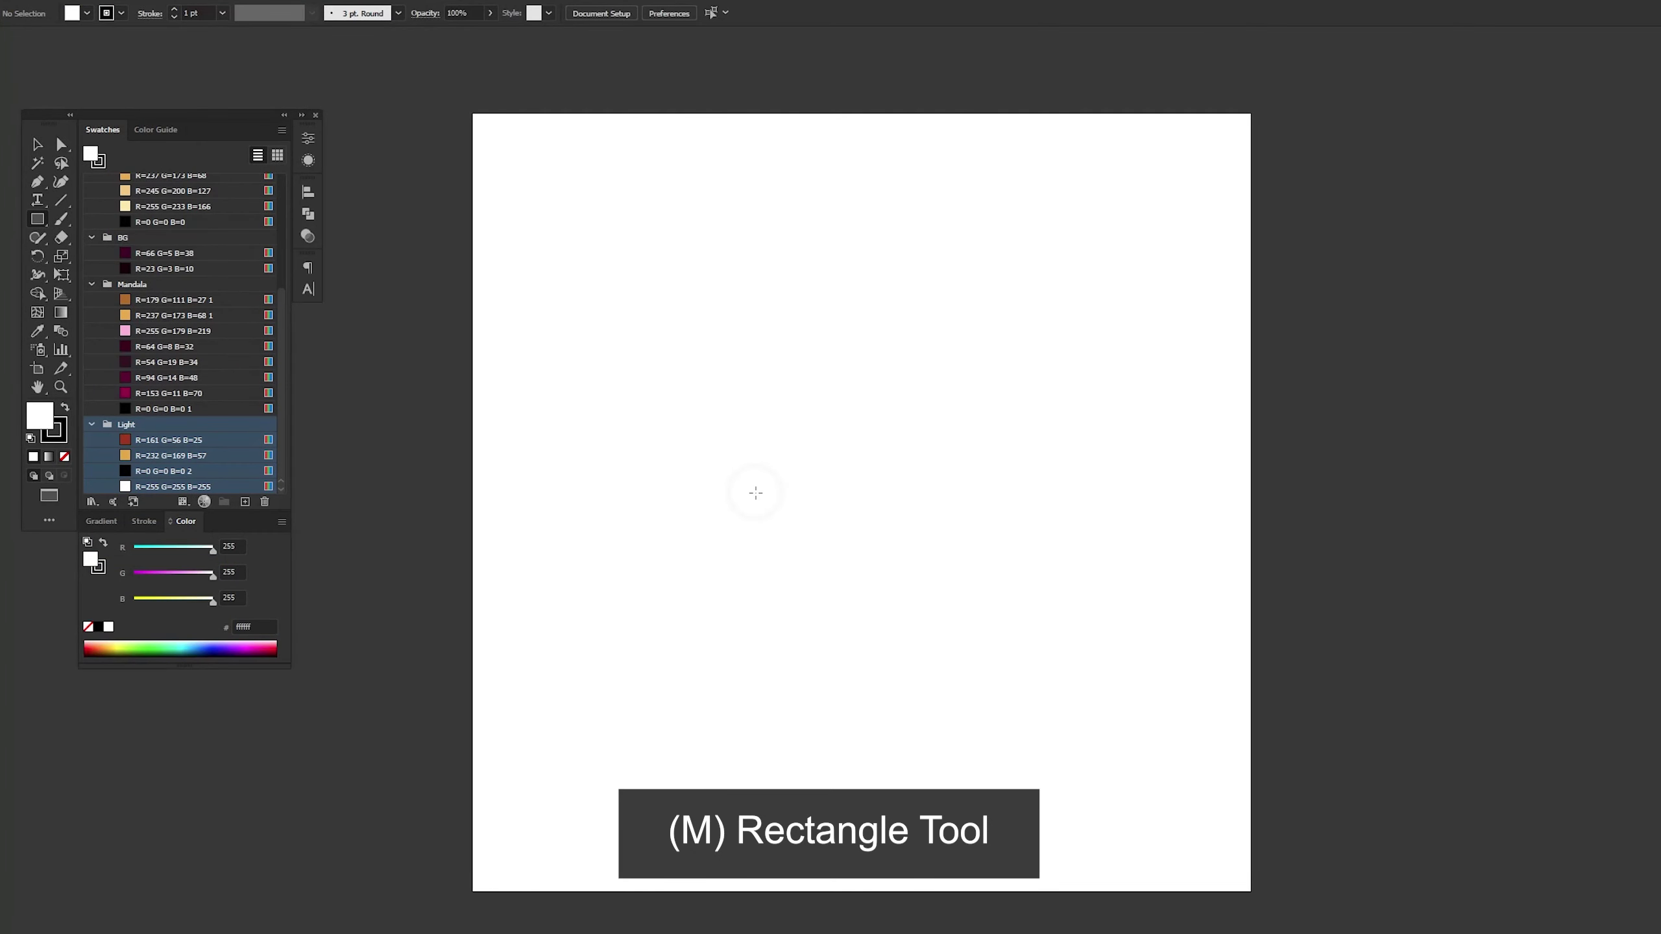
click(521, 137)
text(1)
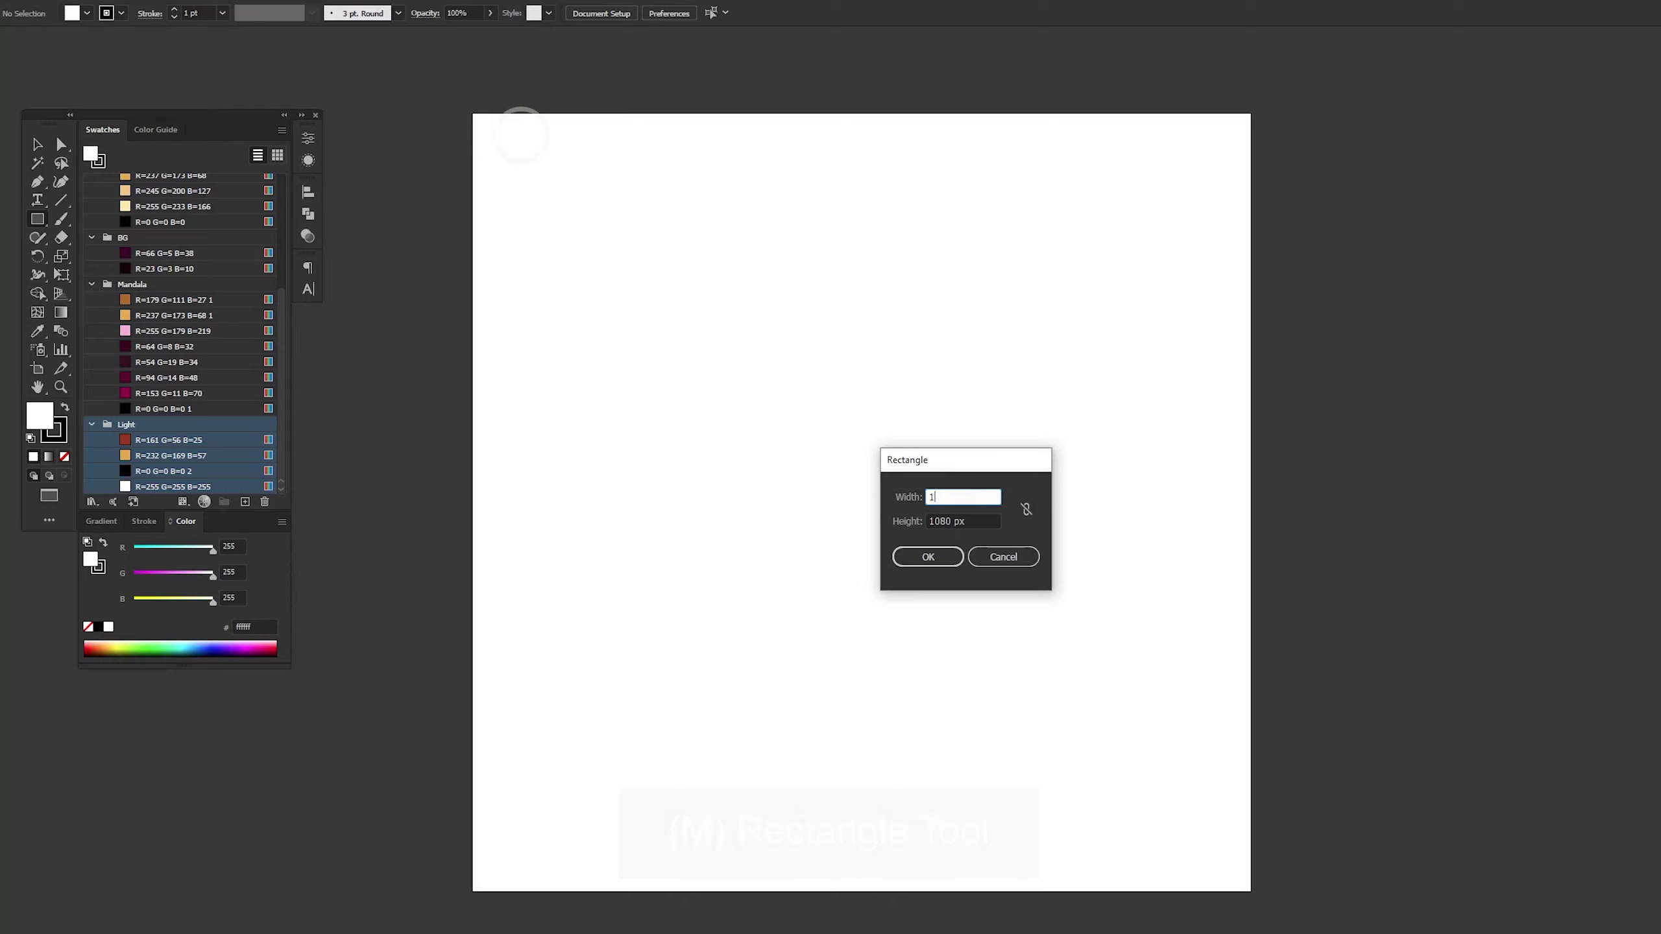
text(00)
key(Tab)
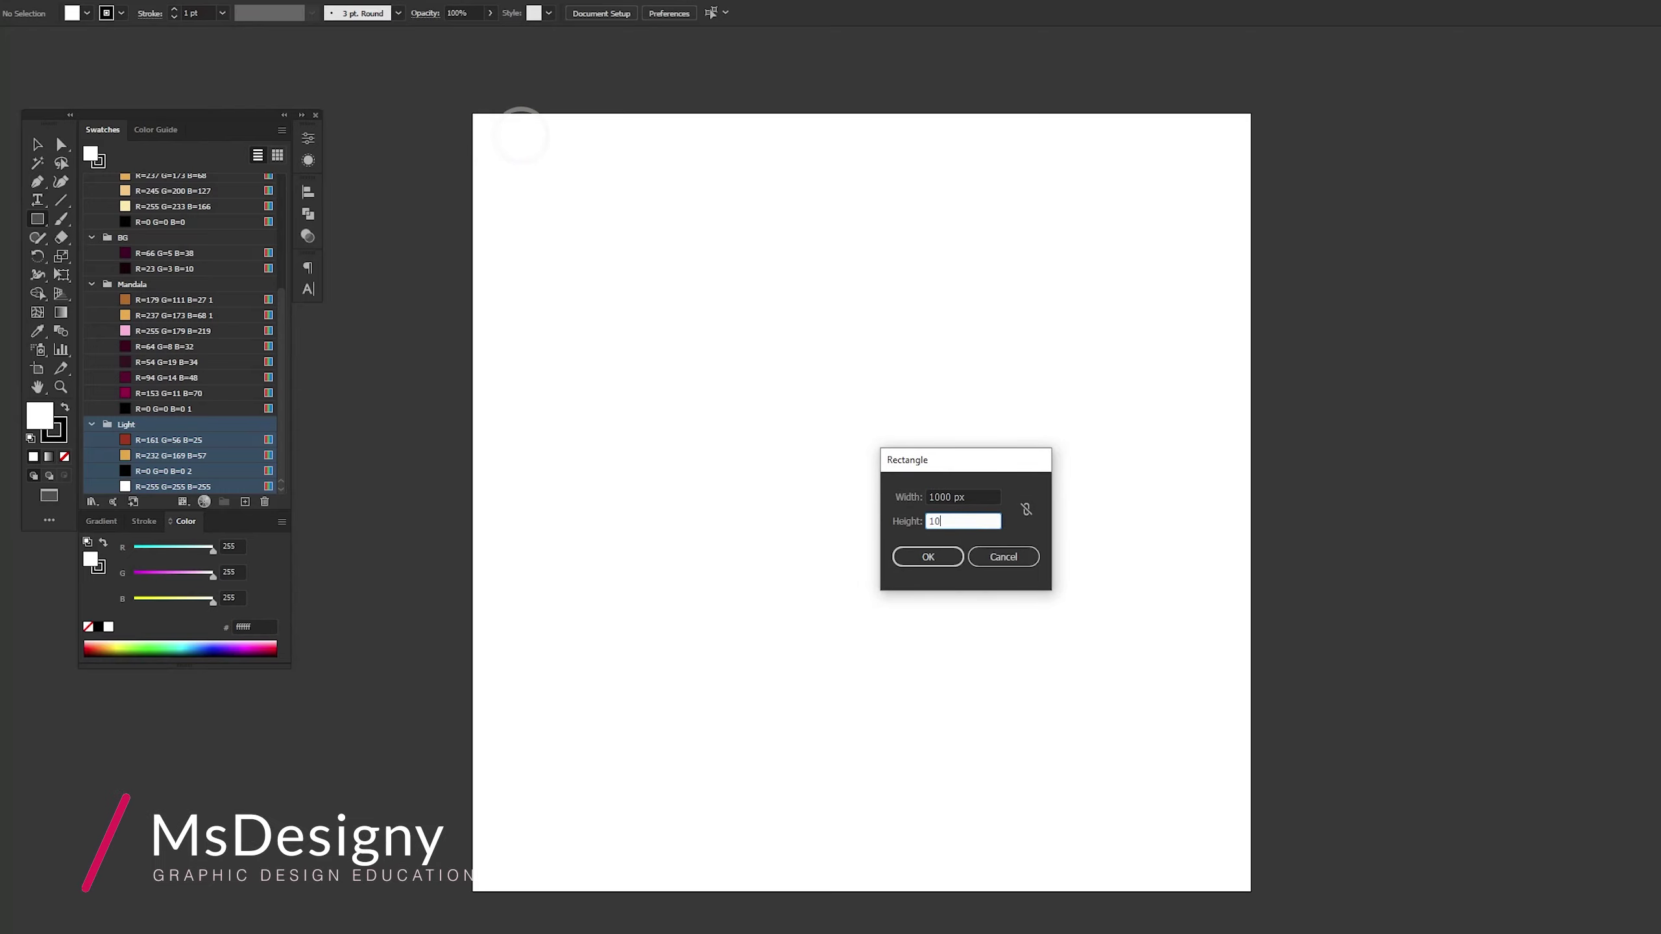
key(Return)
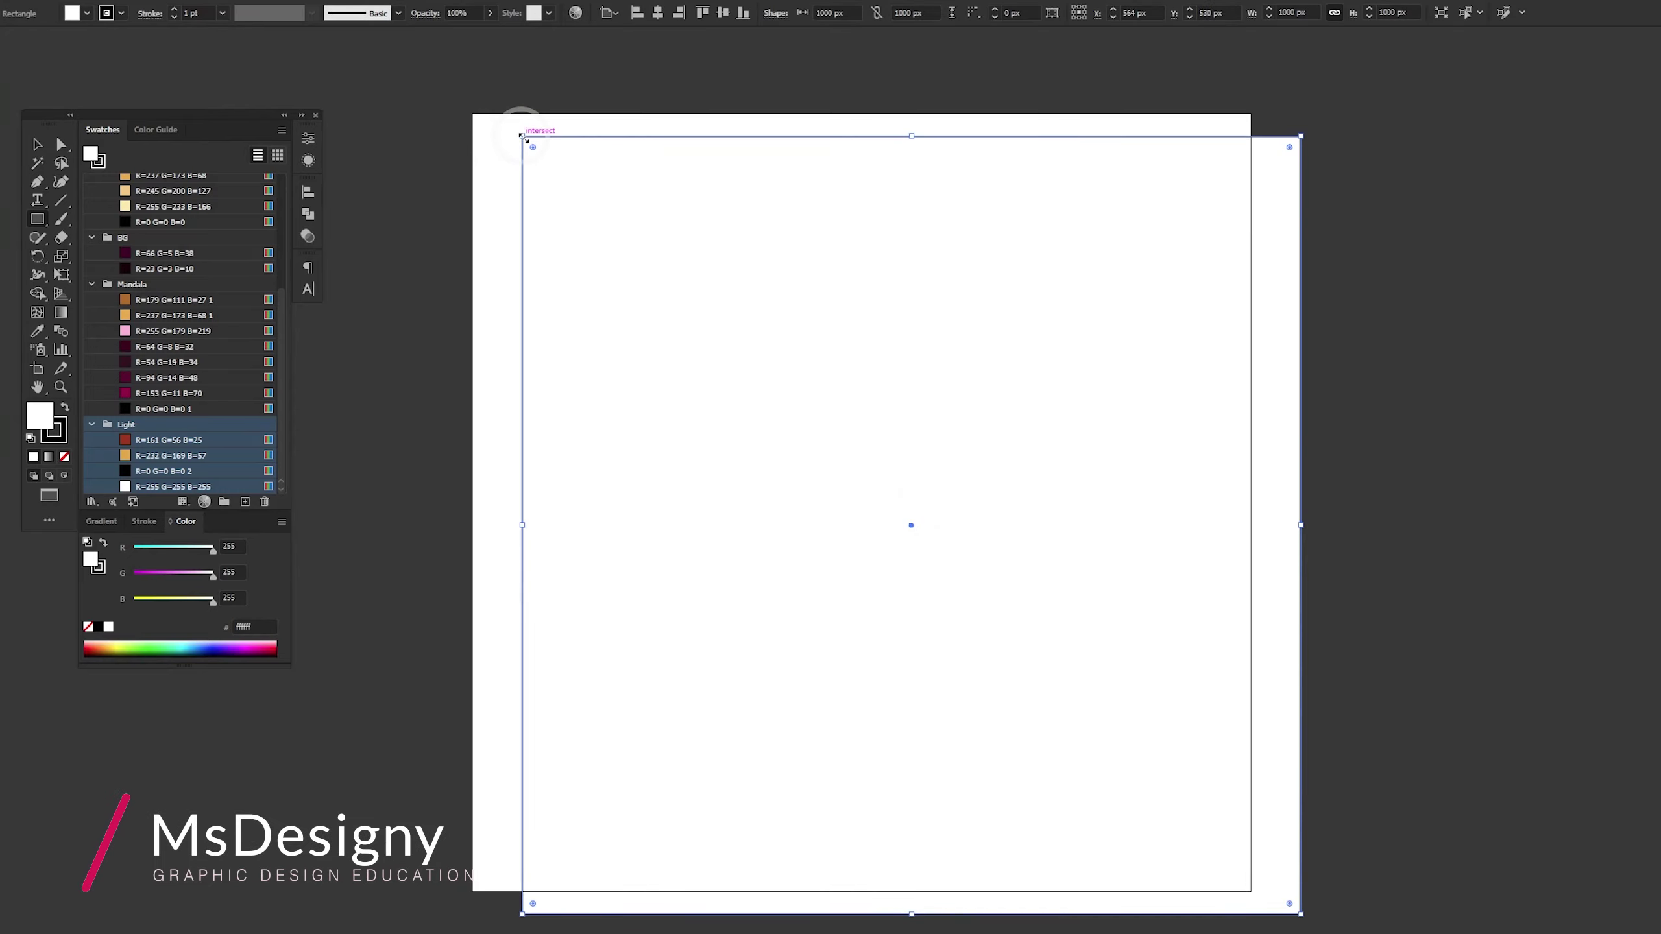
Remove the rectangle's stroke and fill it with the default white-to-black gradient
click(65, 457)
click(40, 414)
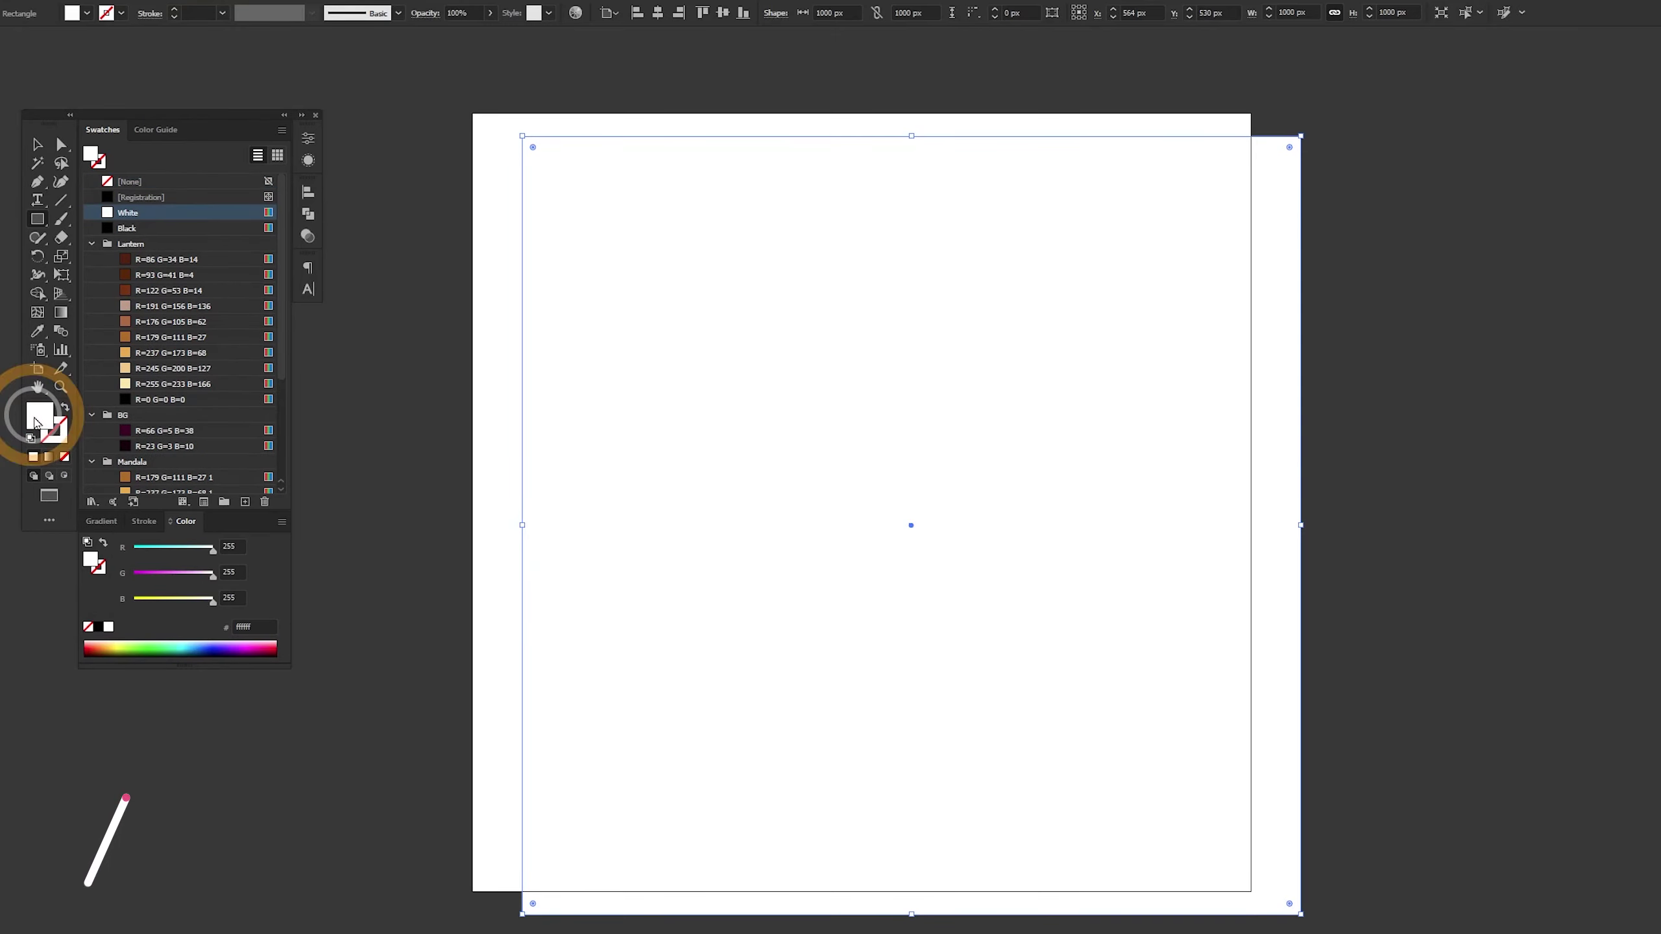
click(98, 521)
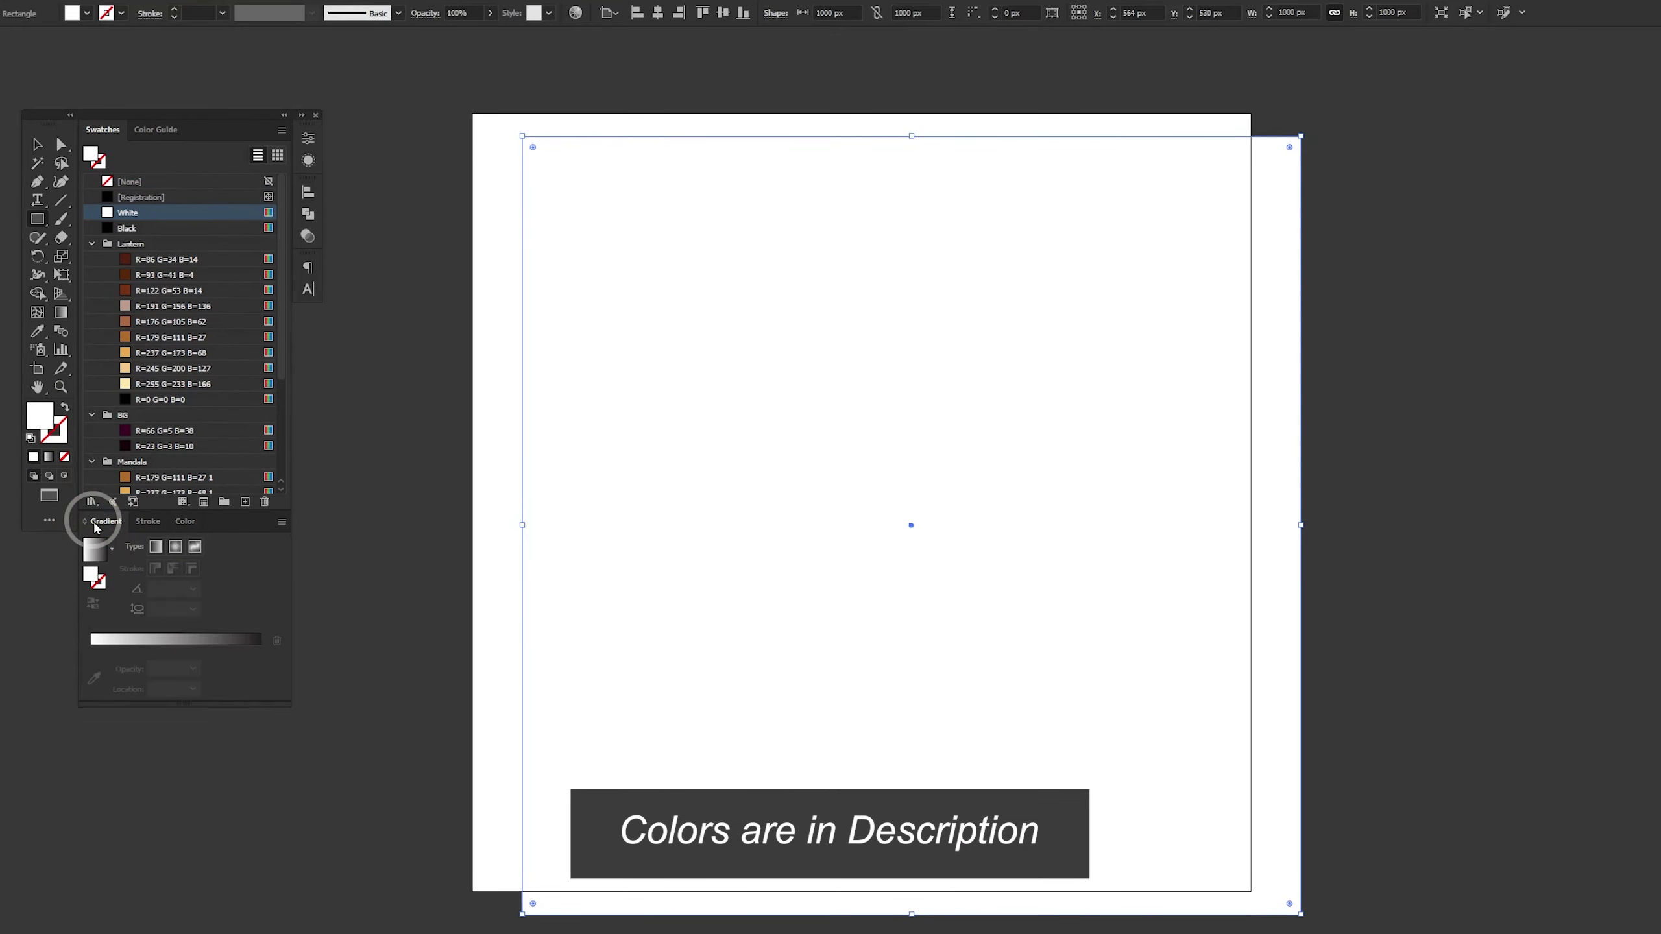
click(93, 551)
Set the gradient stops to R66 G5 B38 and R23 G3 B10 and make it radial
scroll(185, 371, down, 3)
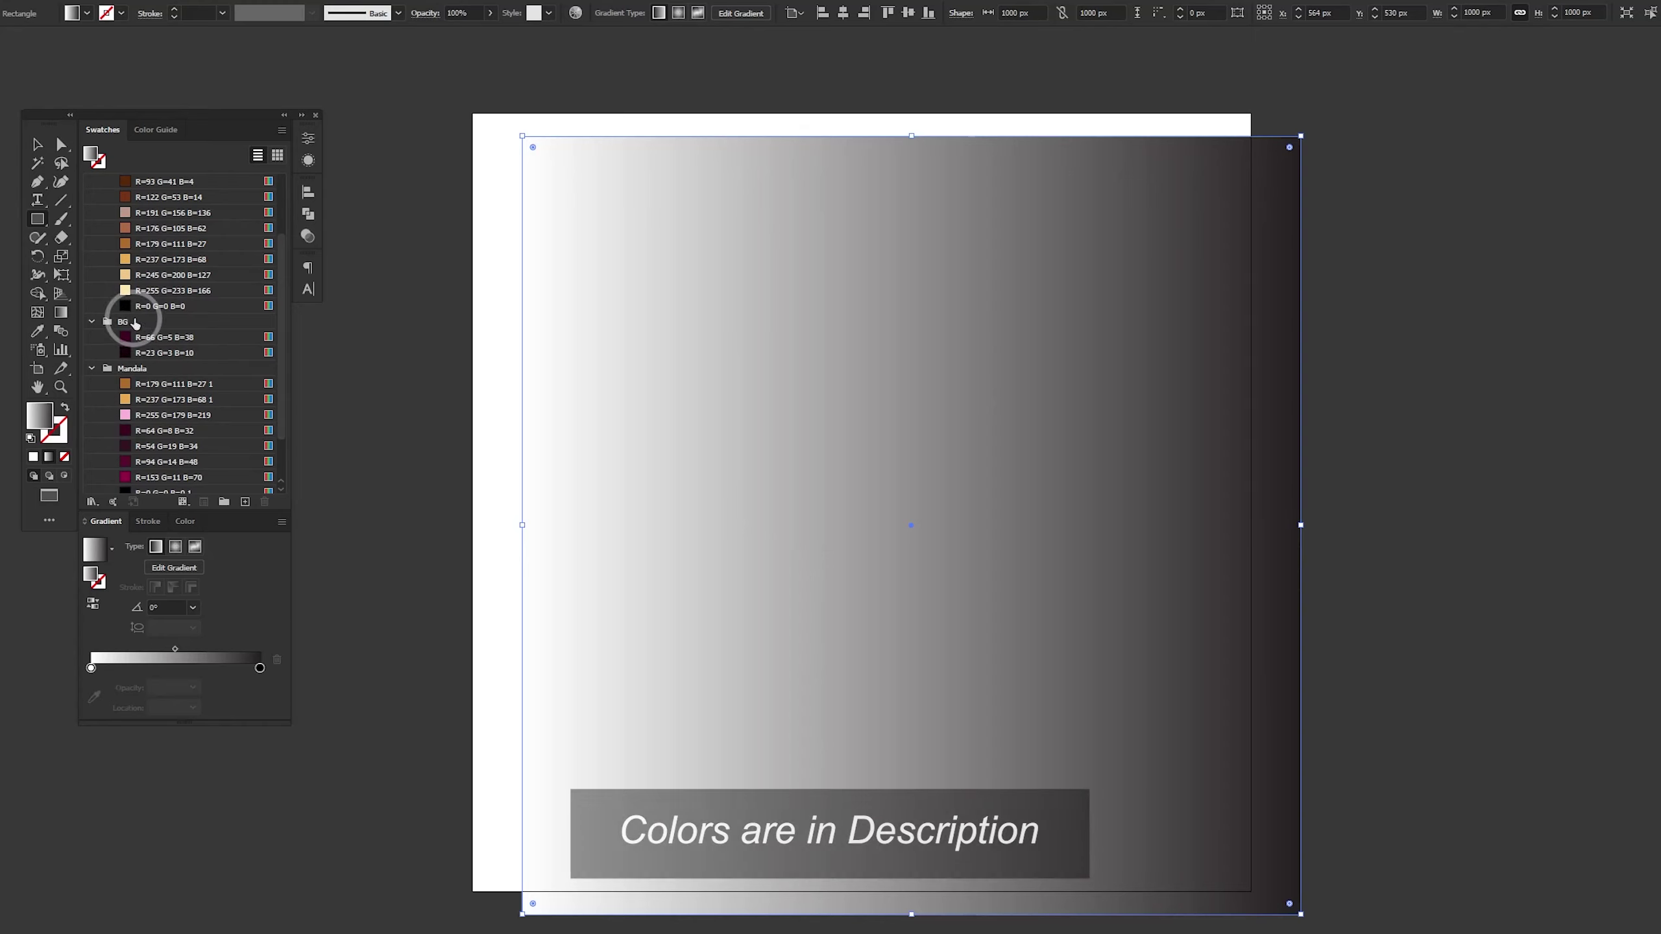
drag(136, 336, 91, 668)
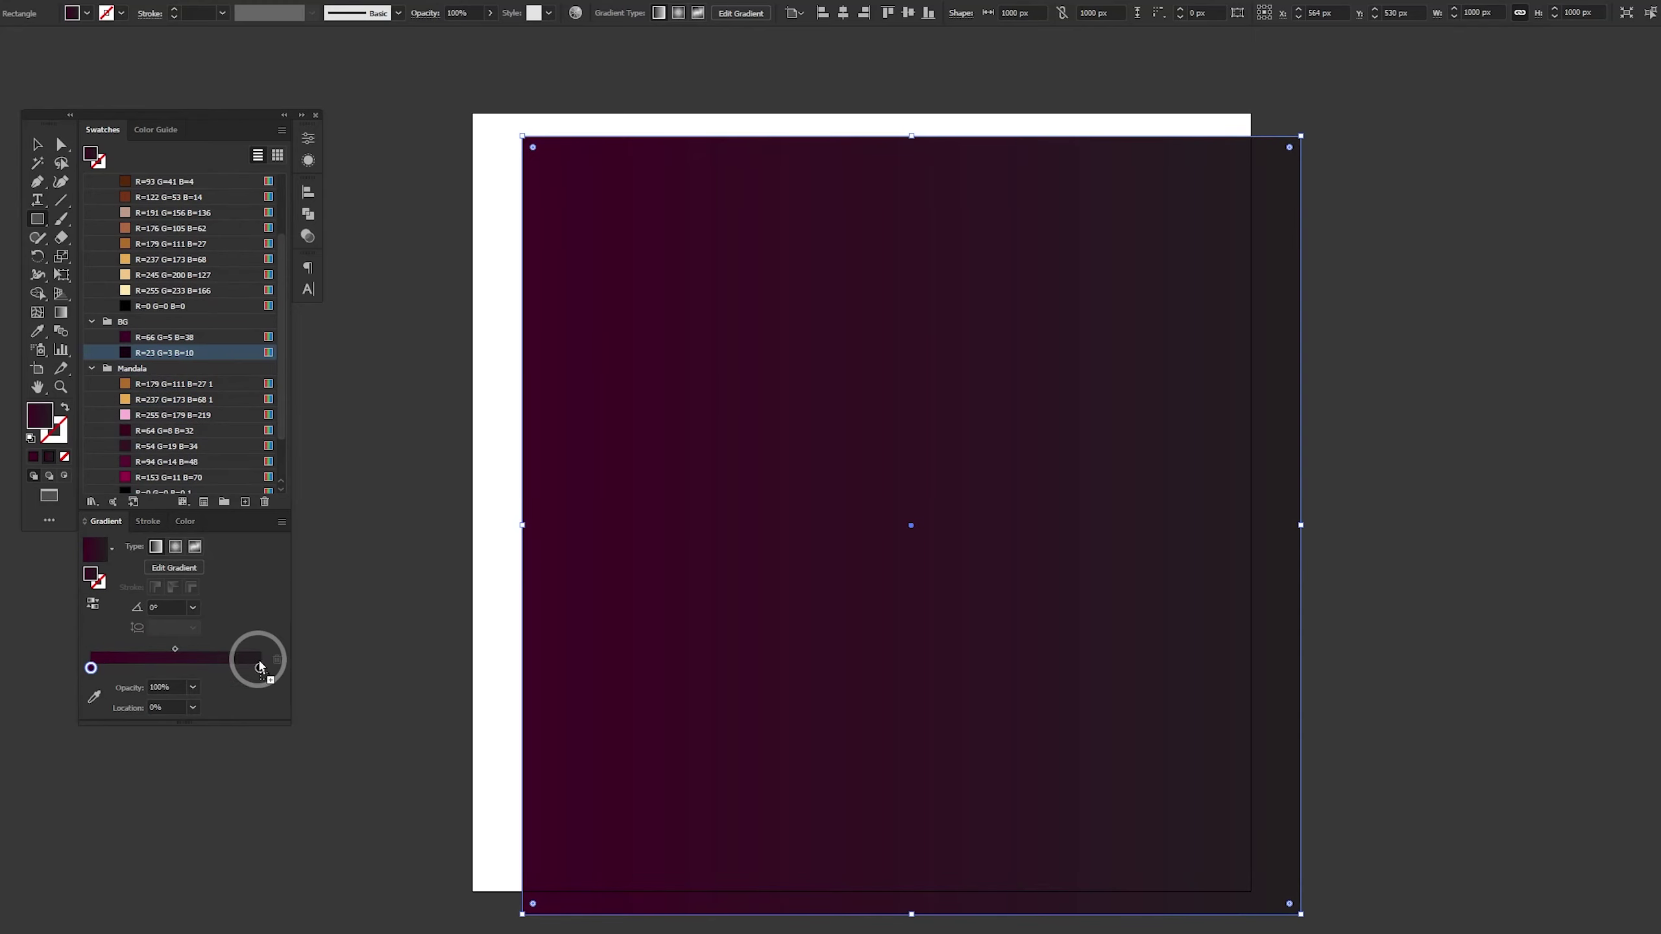
drag(161, 353, 260, 668)
click(175, 546)
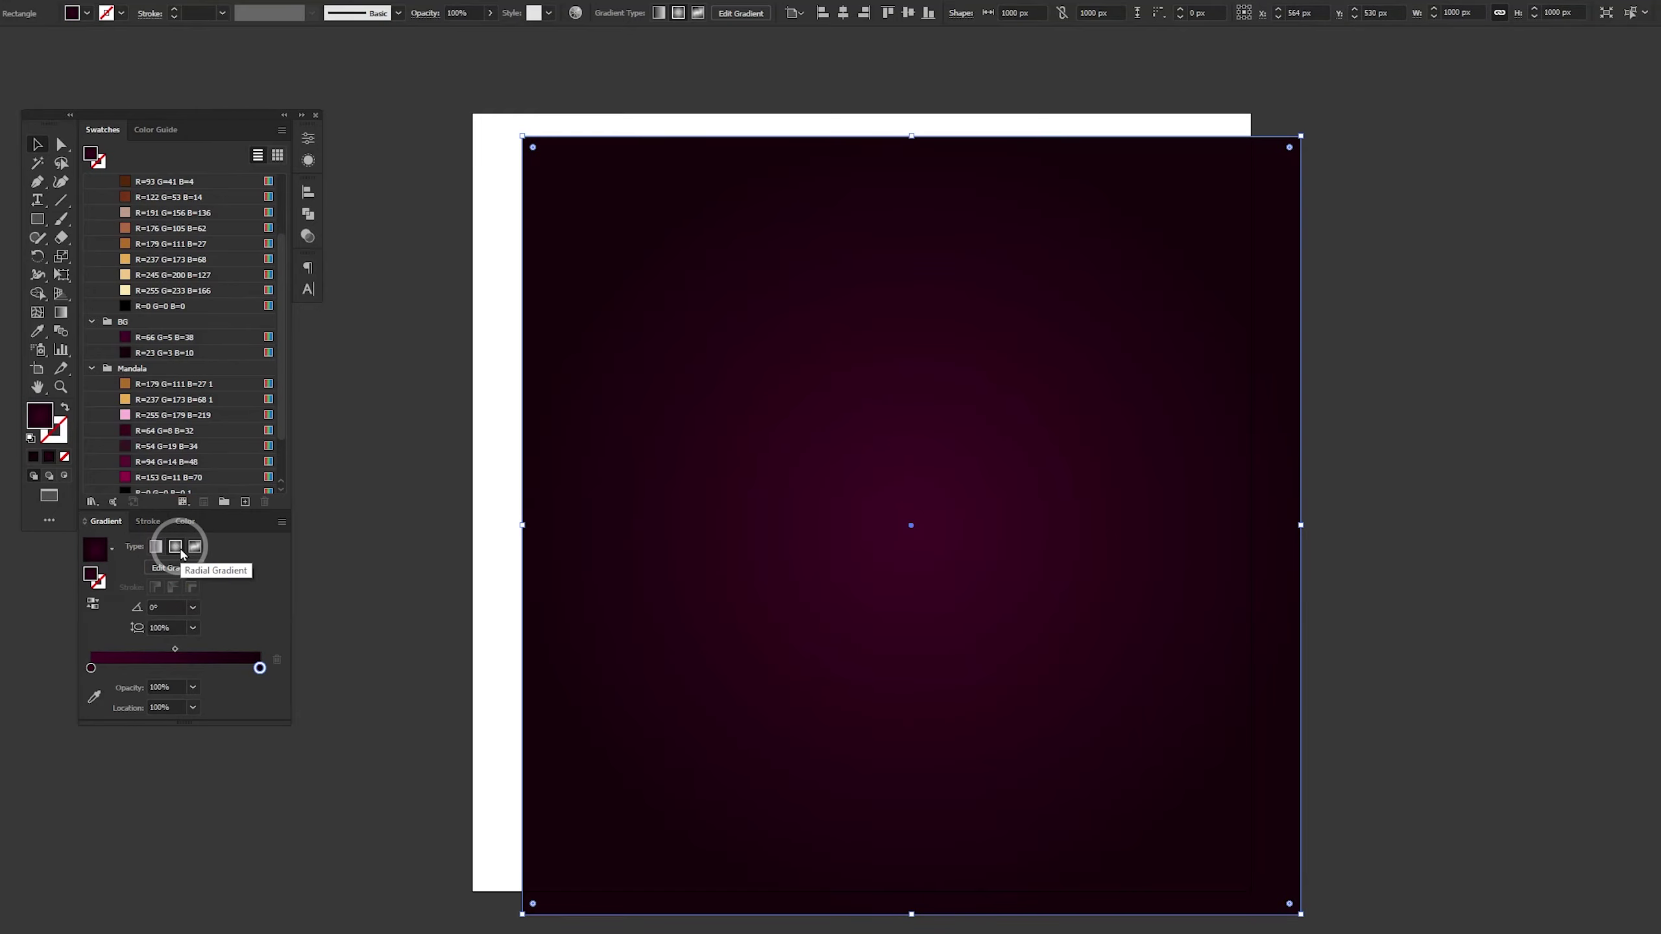
Drag the radial glow up from the rectangle's bottom edge and narrow it into an ellipse
key(g)
key(ctrl+minus)
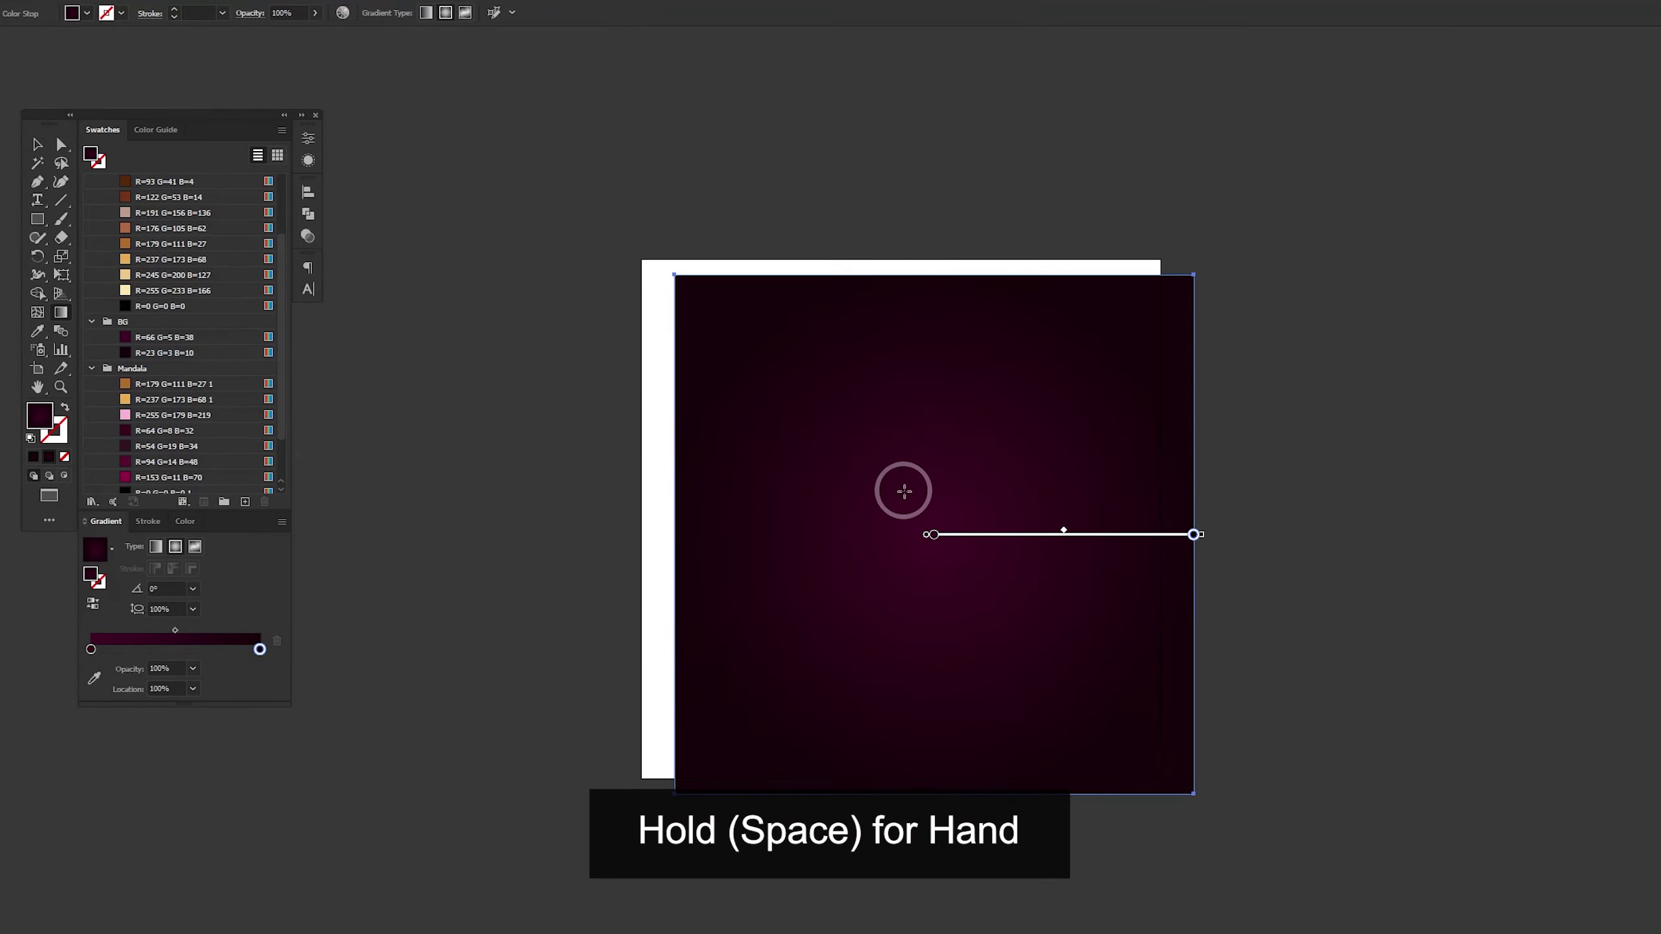
click(825, 396)
drag(825, 395, 803, 370)
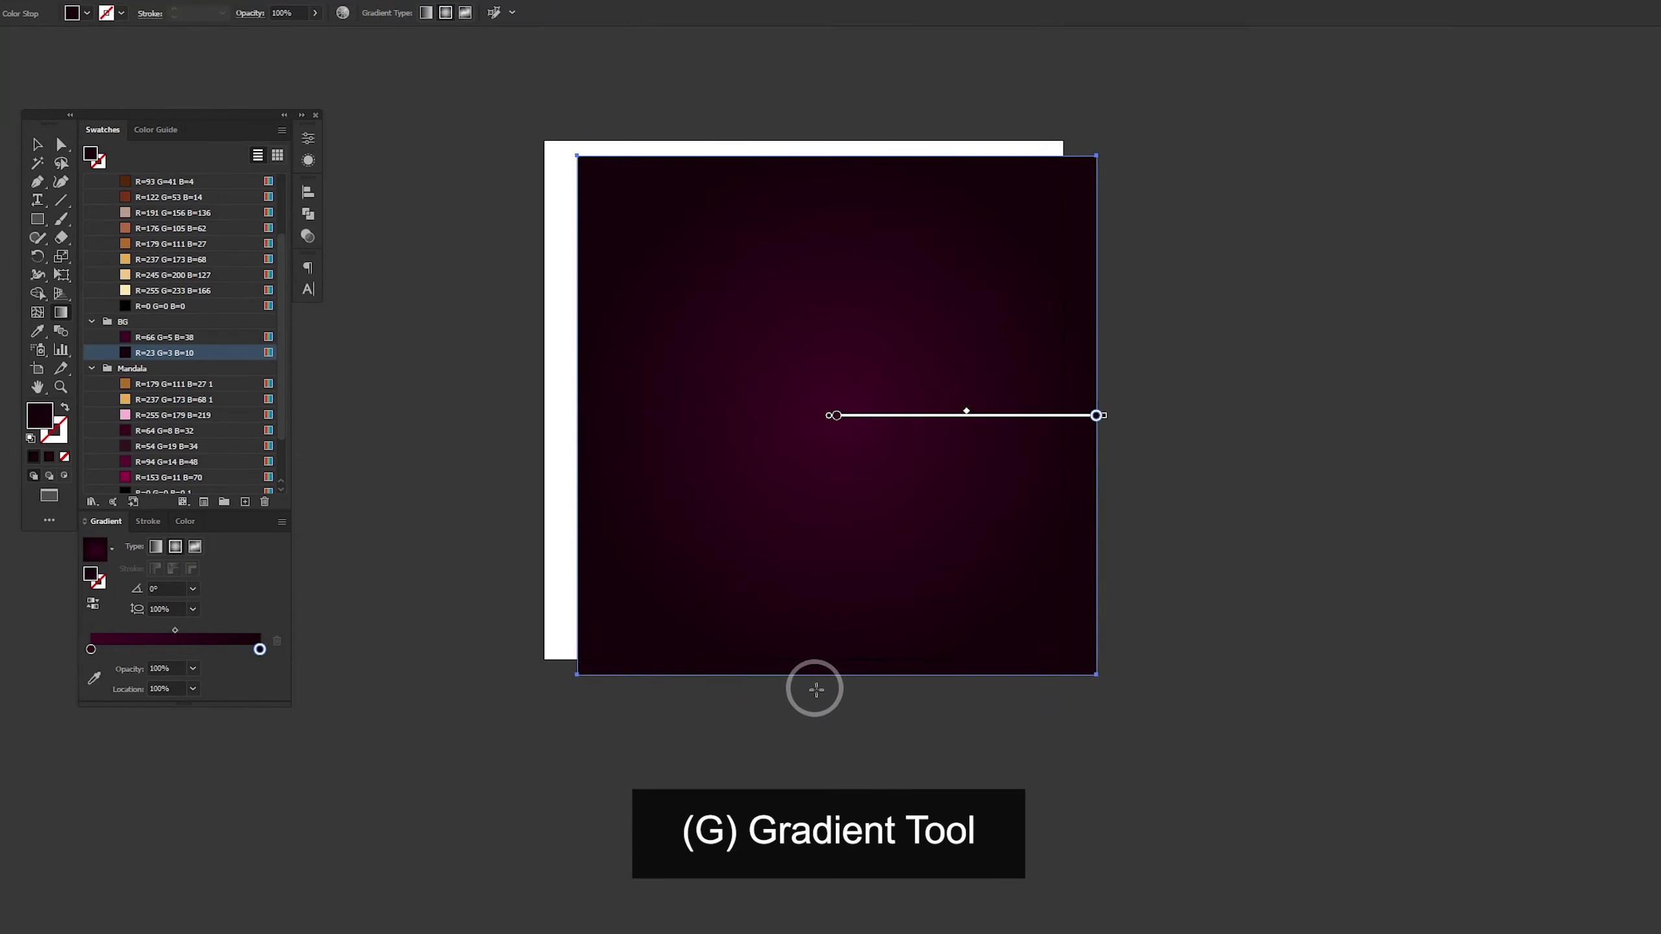
click(830, 678)
drag(829, 679, 829, 242)
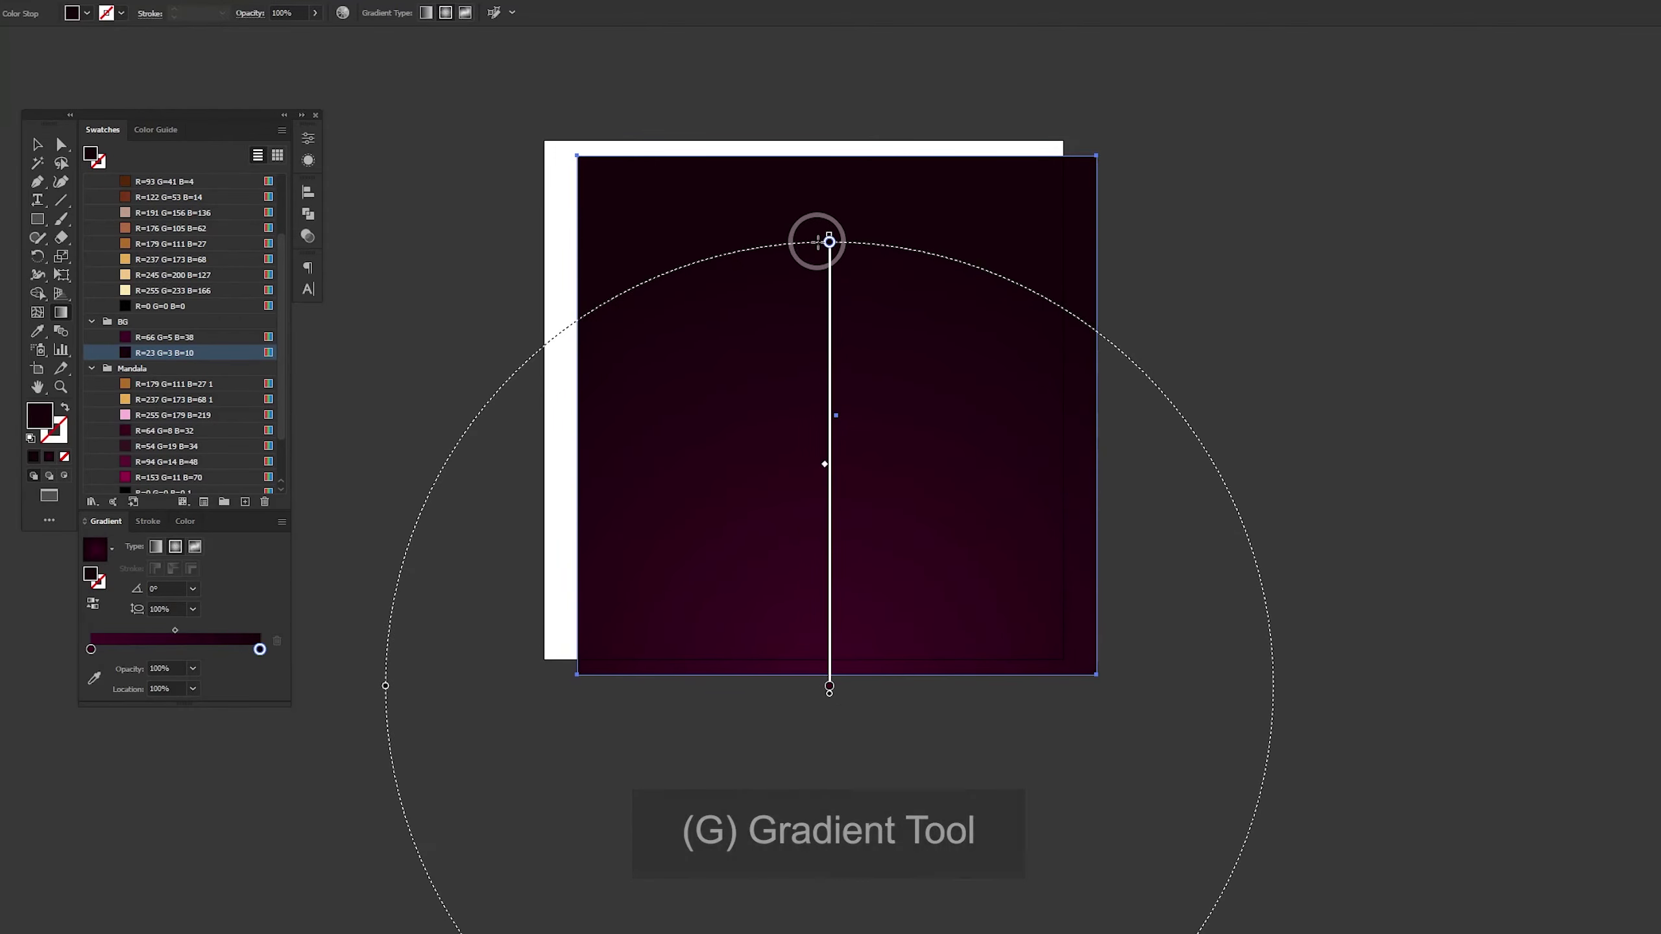
drag(386, 686, 454, 685)
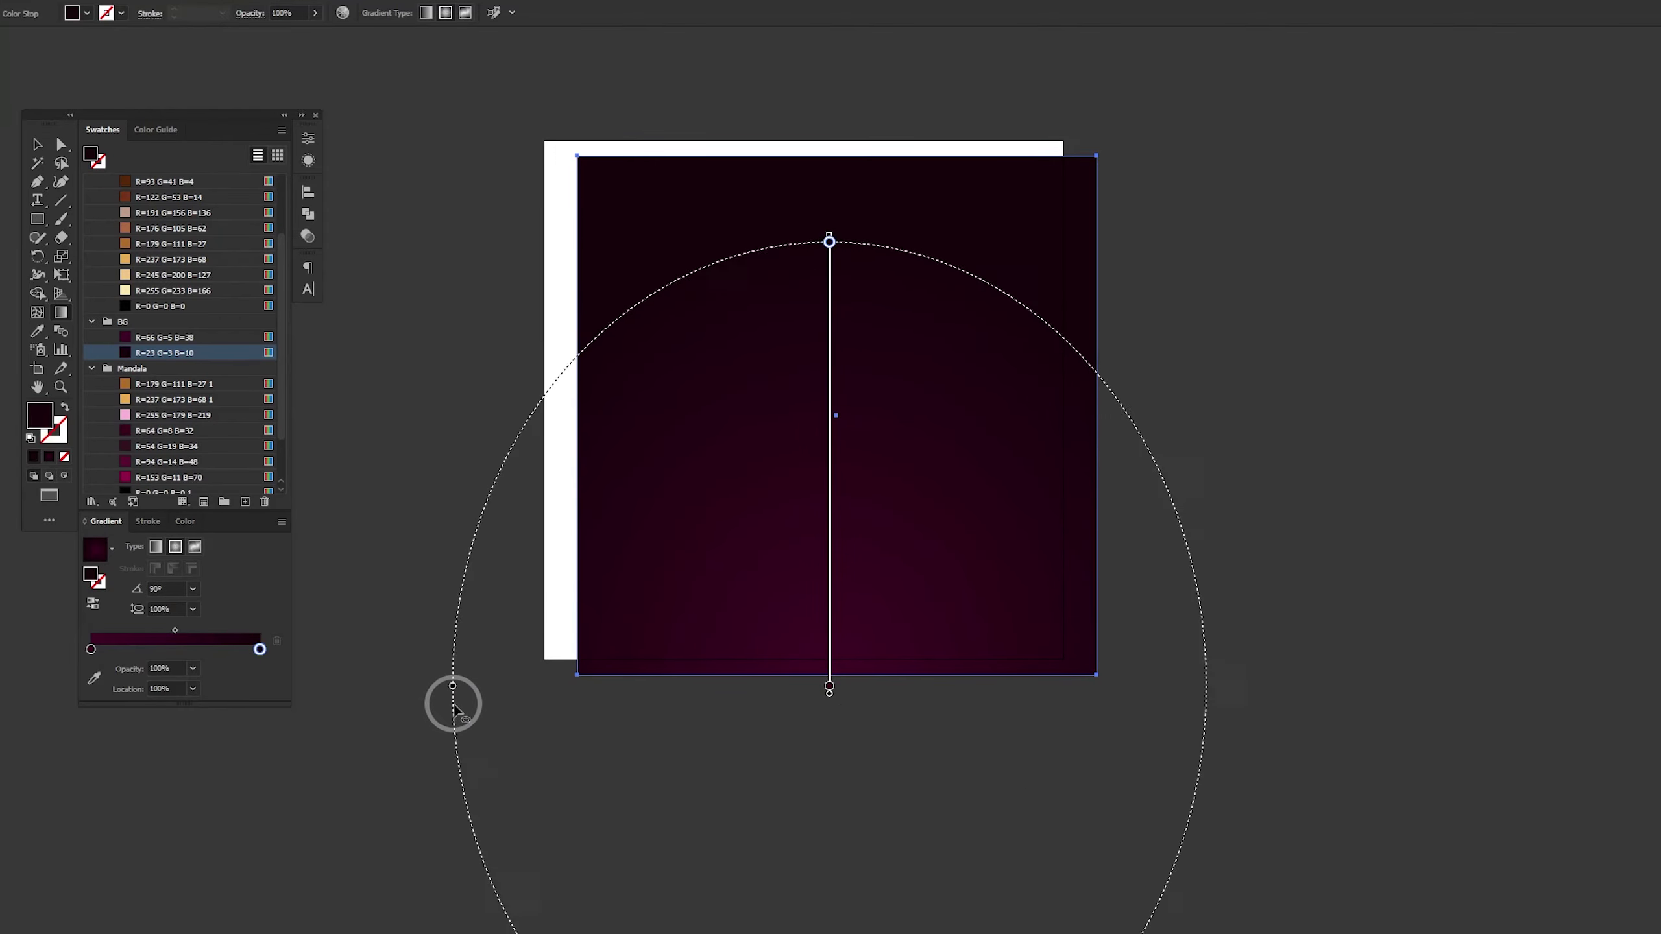
Centre the gradient rectangle horizontally and vertically on the artboard
key(v)
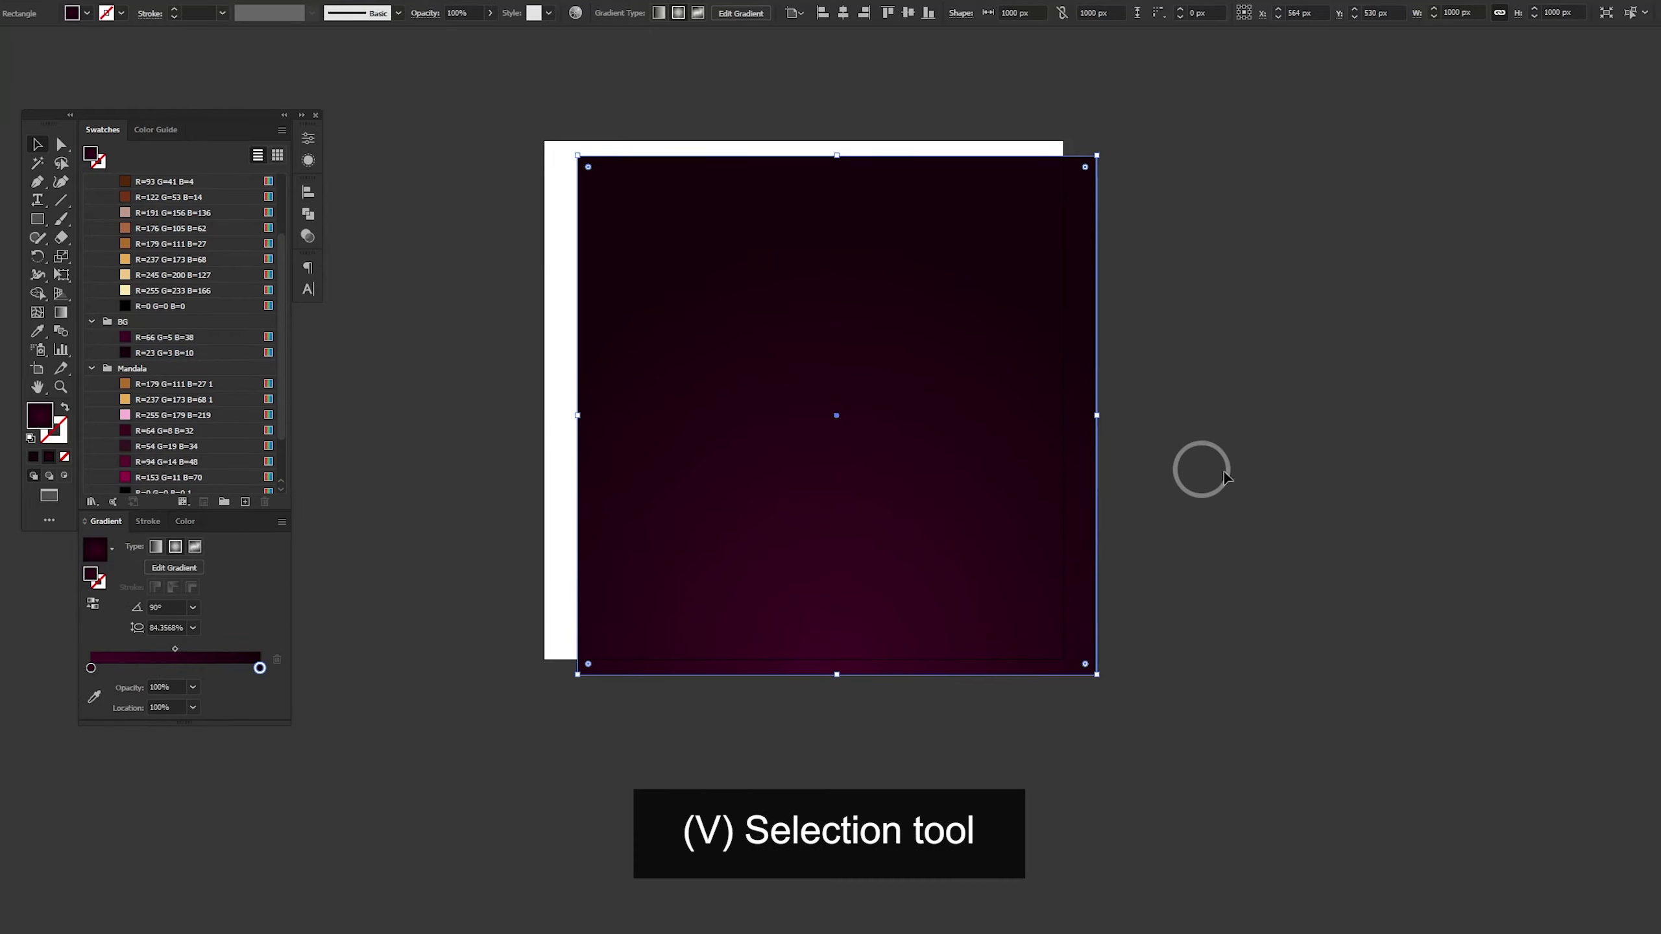
click(843, 13)
click(906, 13)
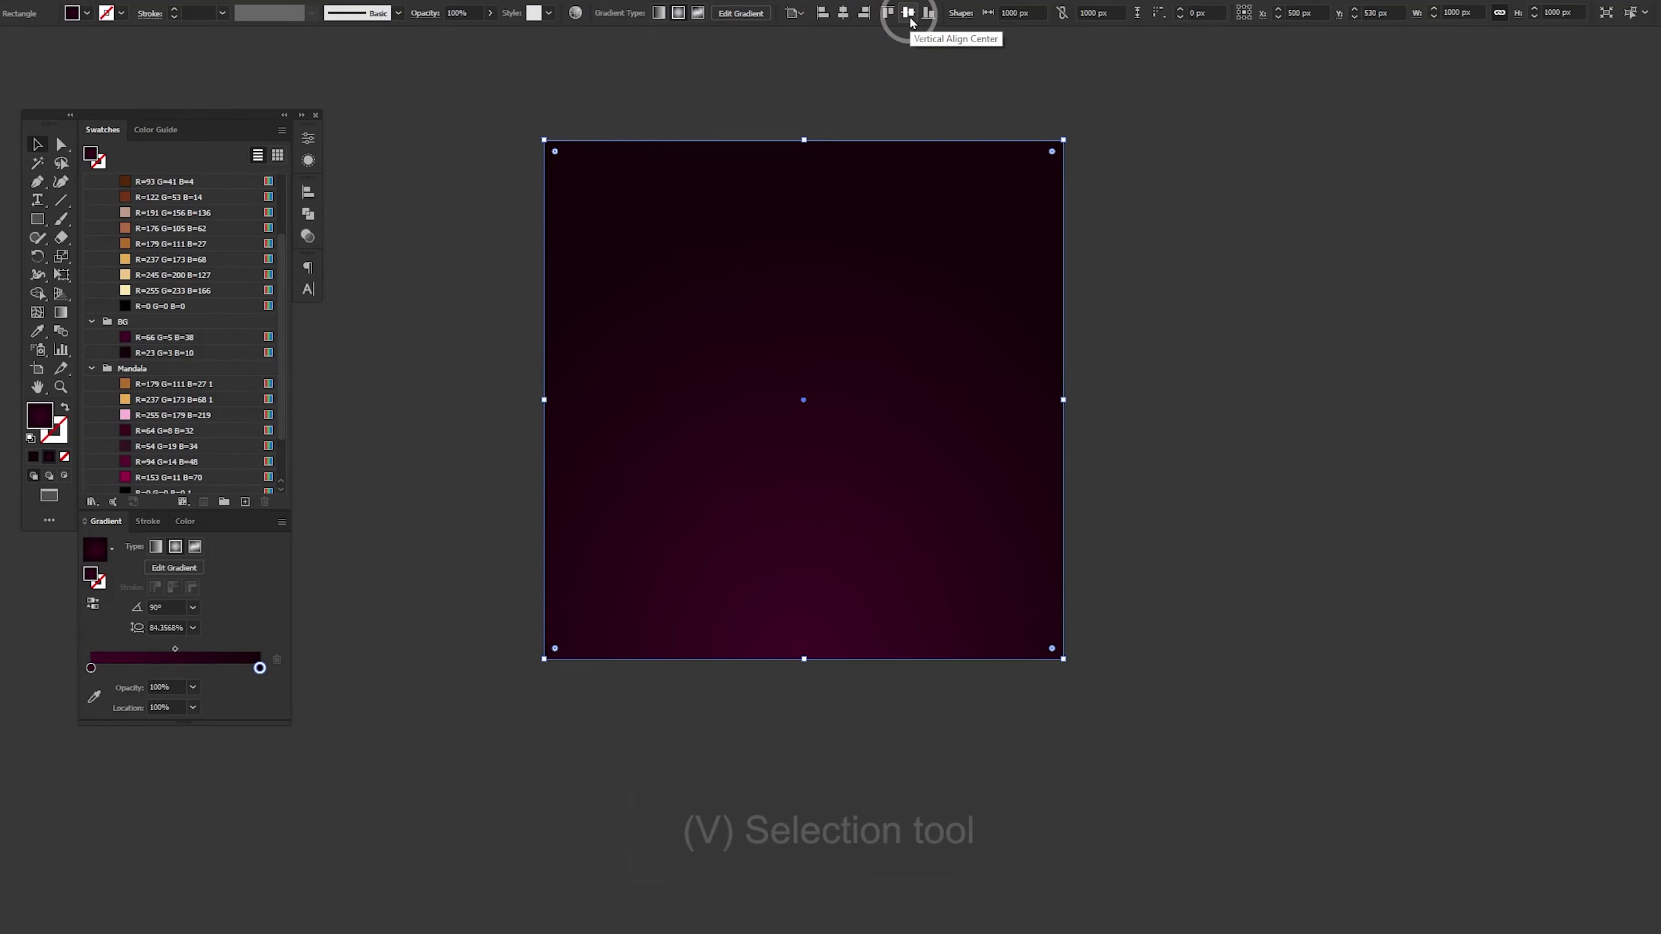
click(458, 190)
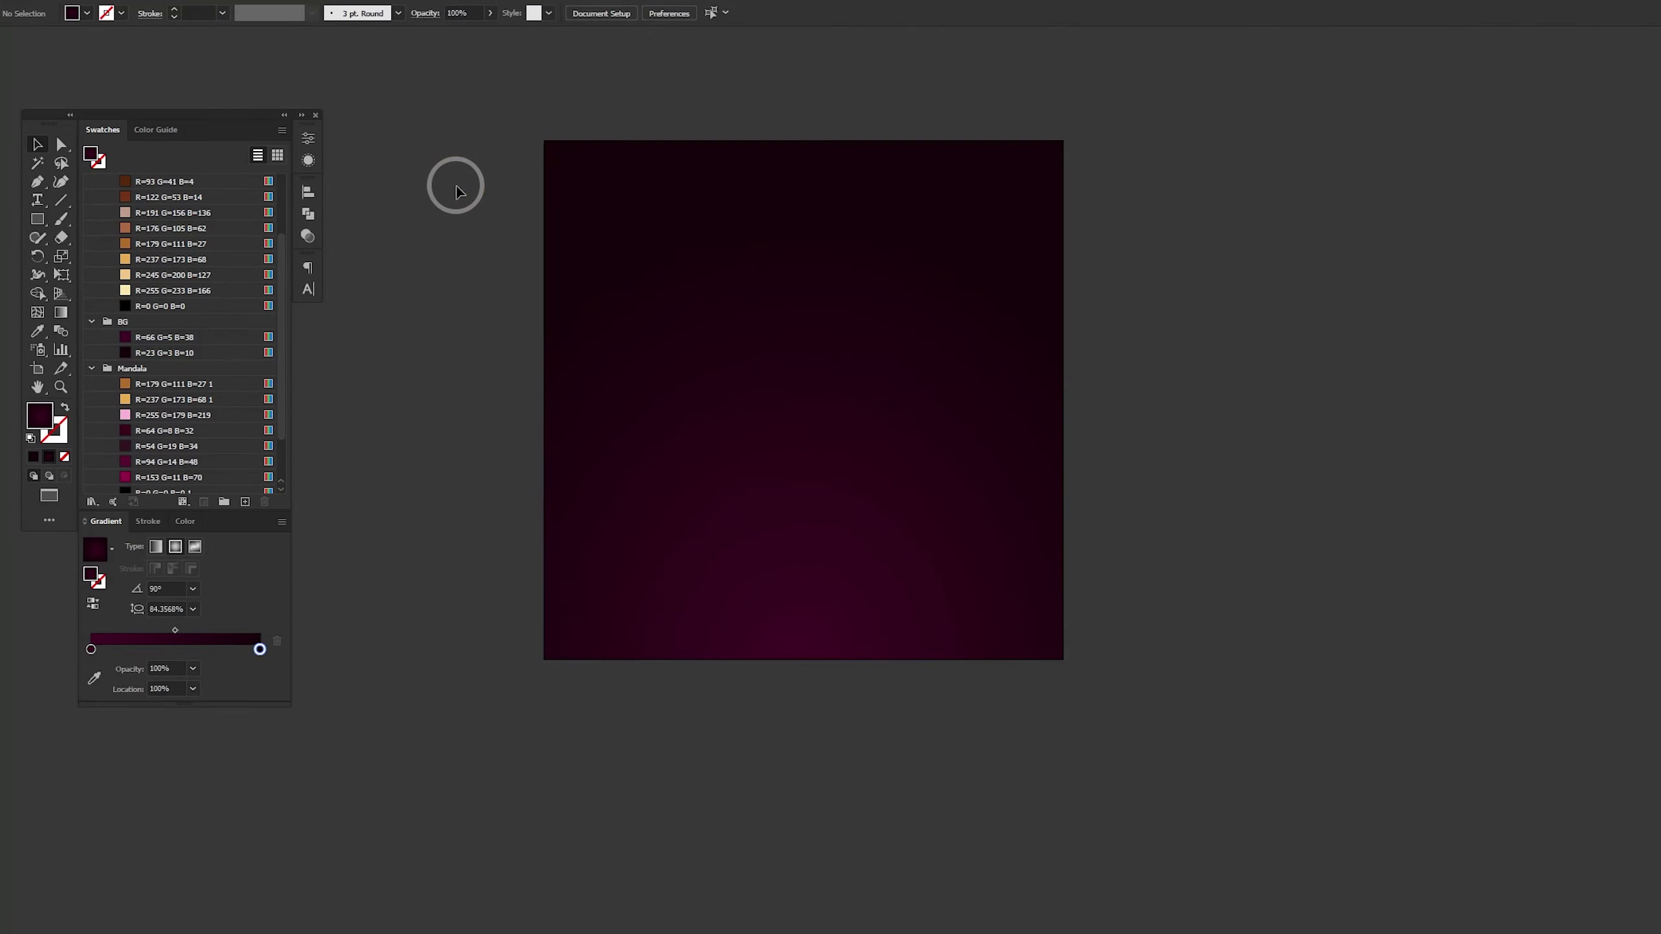
Rename the layer to Background and set the Layers panel to large rows
key(F7)
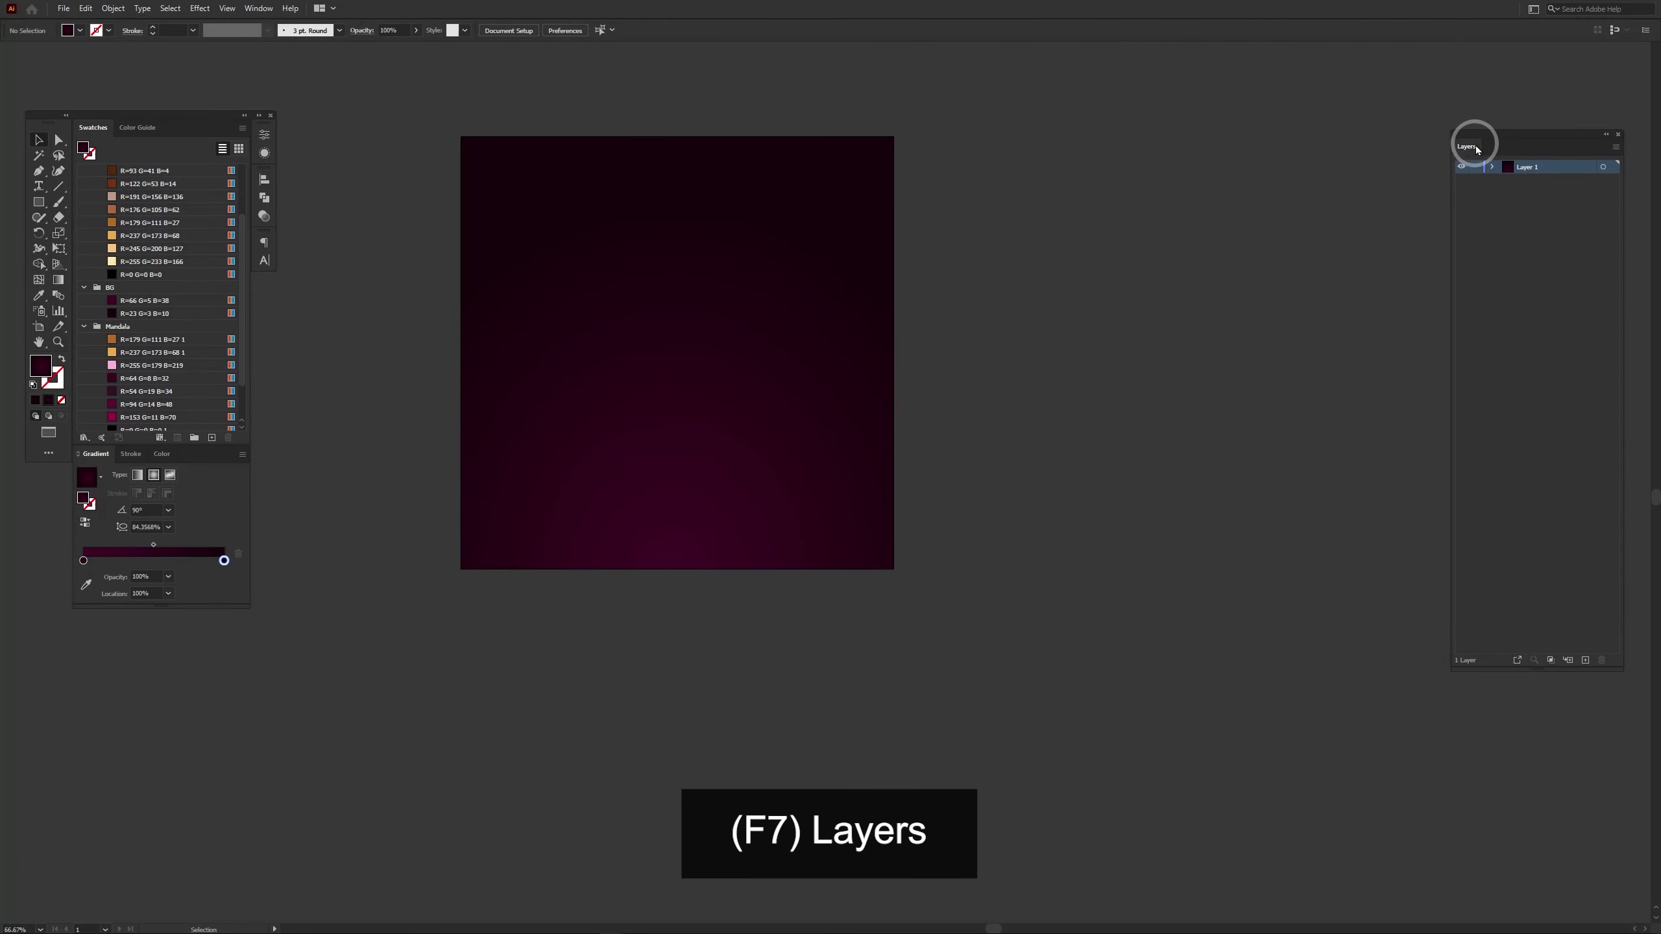
drag(1477, 149, 938, 157)
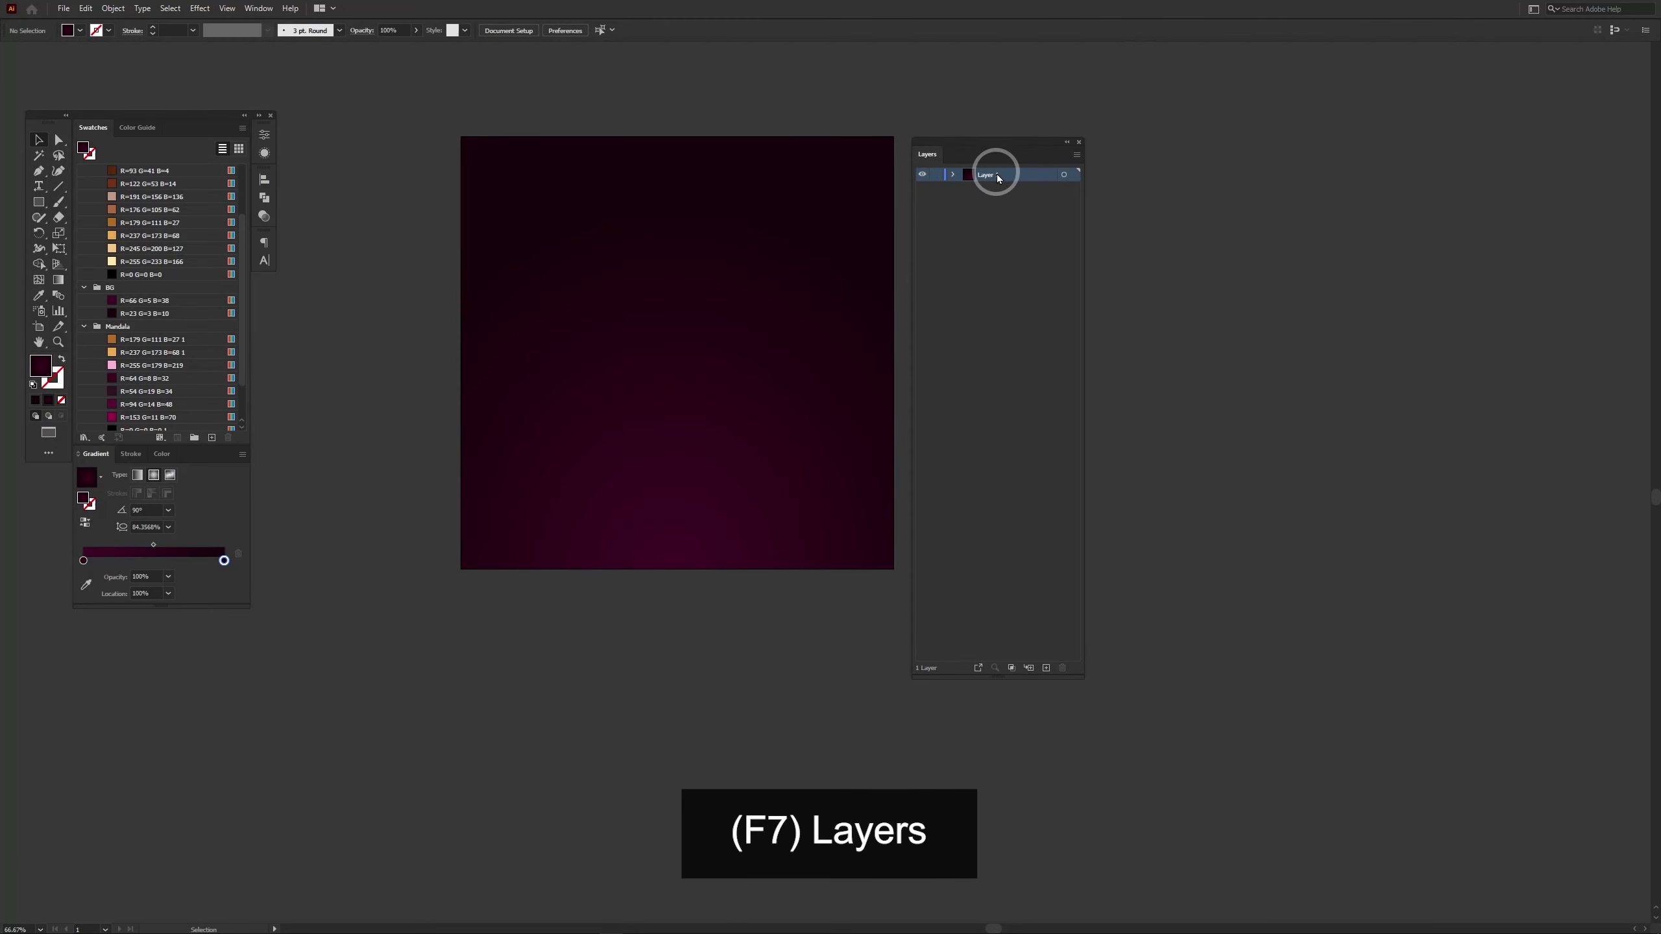
text(Background)
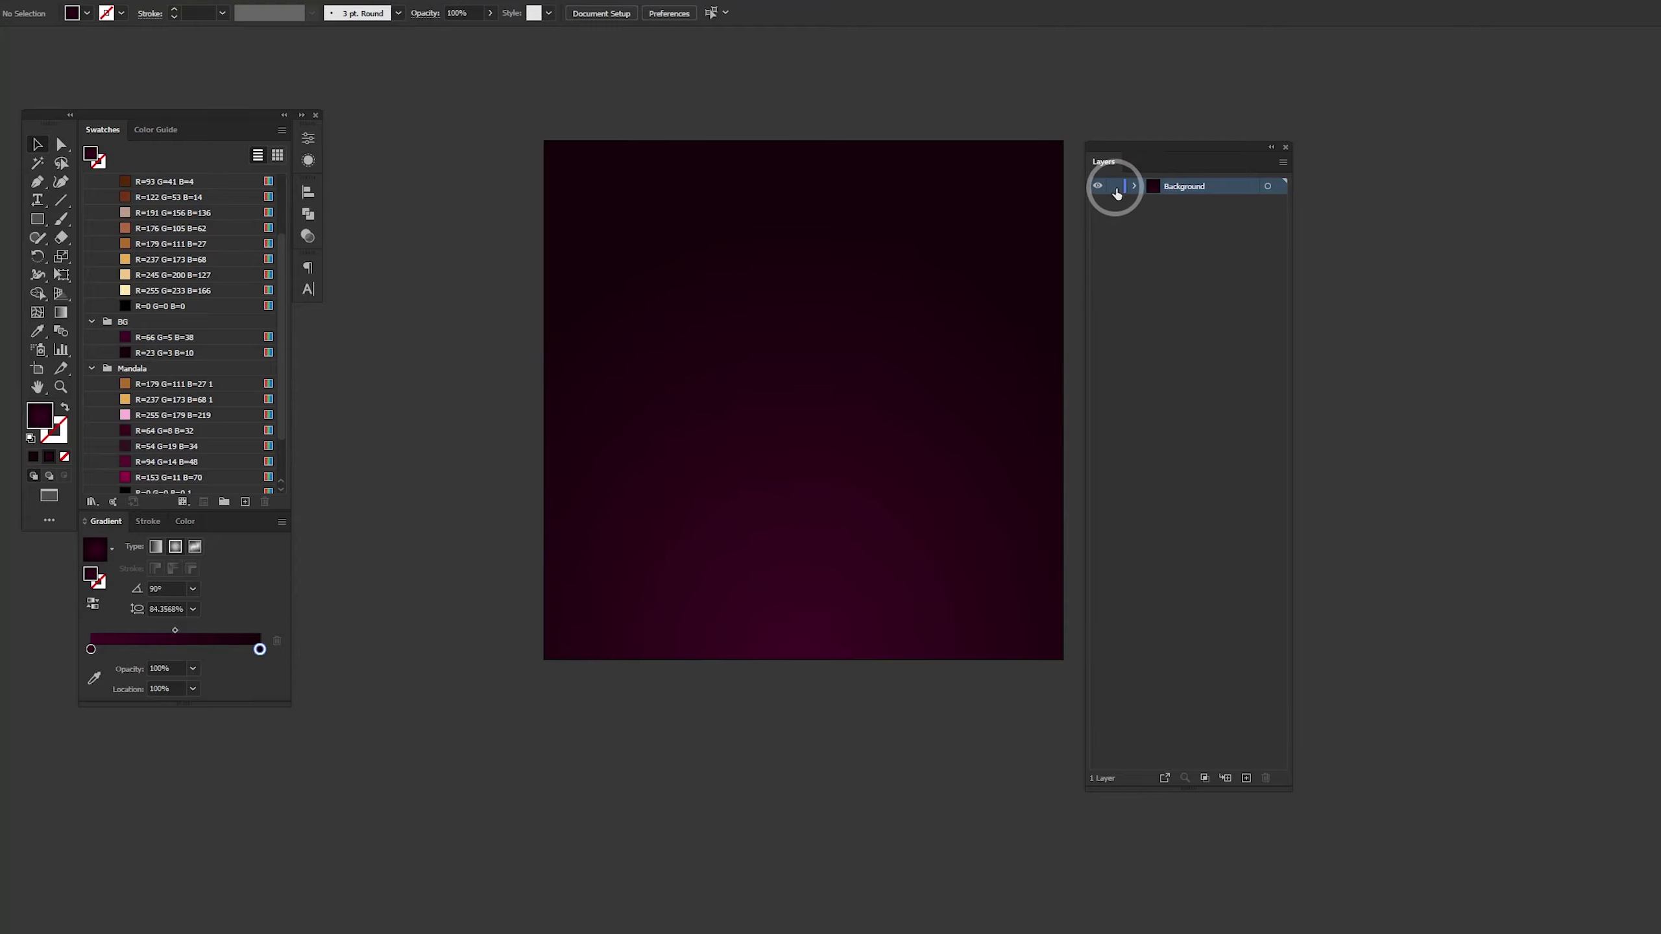
click(1281, 161)
click(1353, 550)
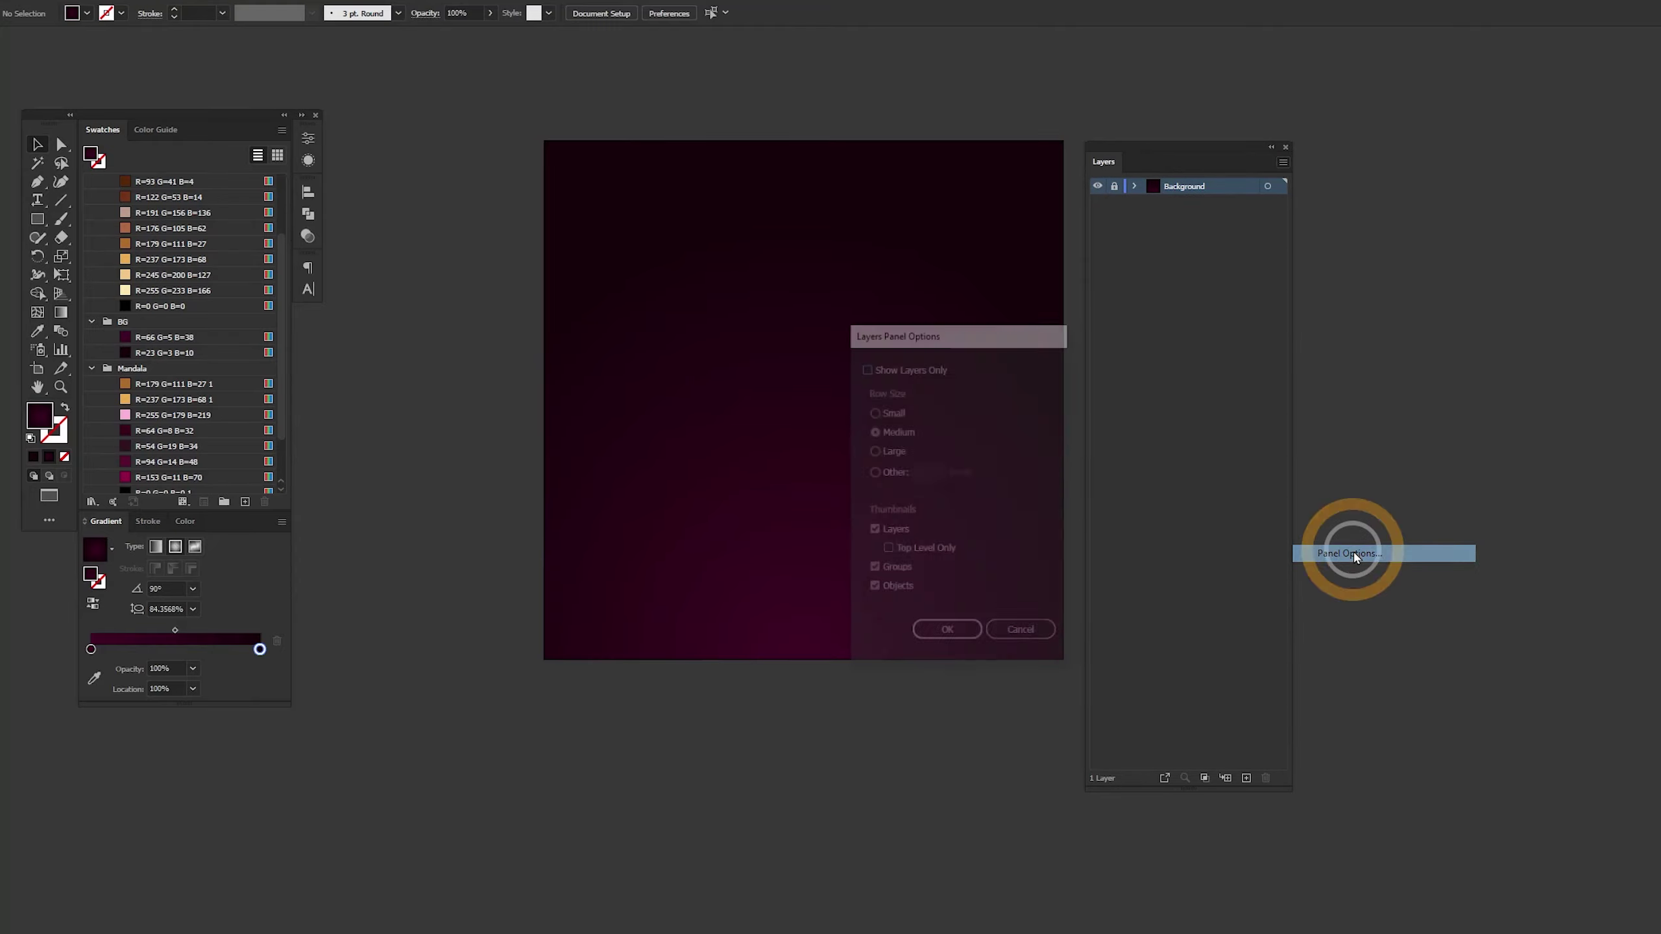
click(898, 451)
click(947, 634)
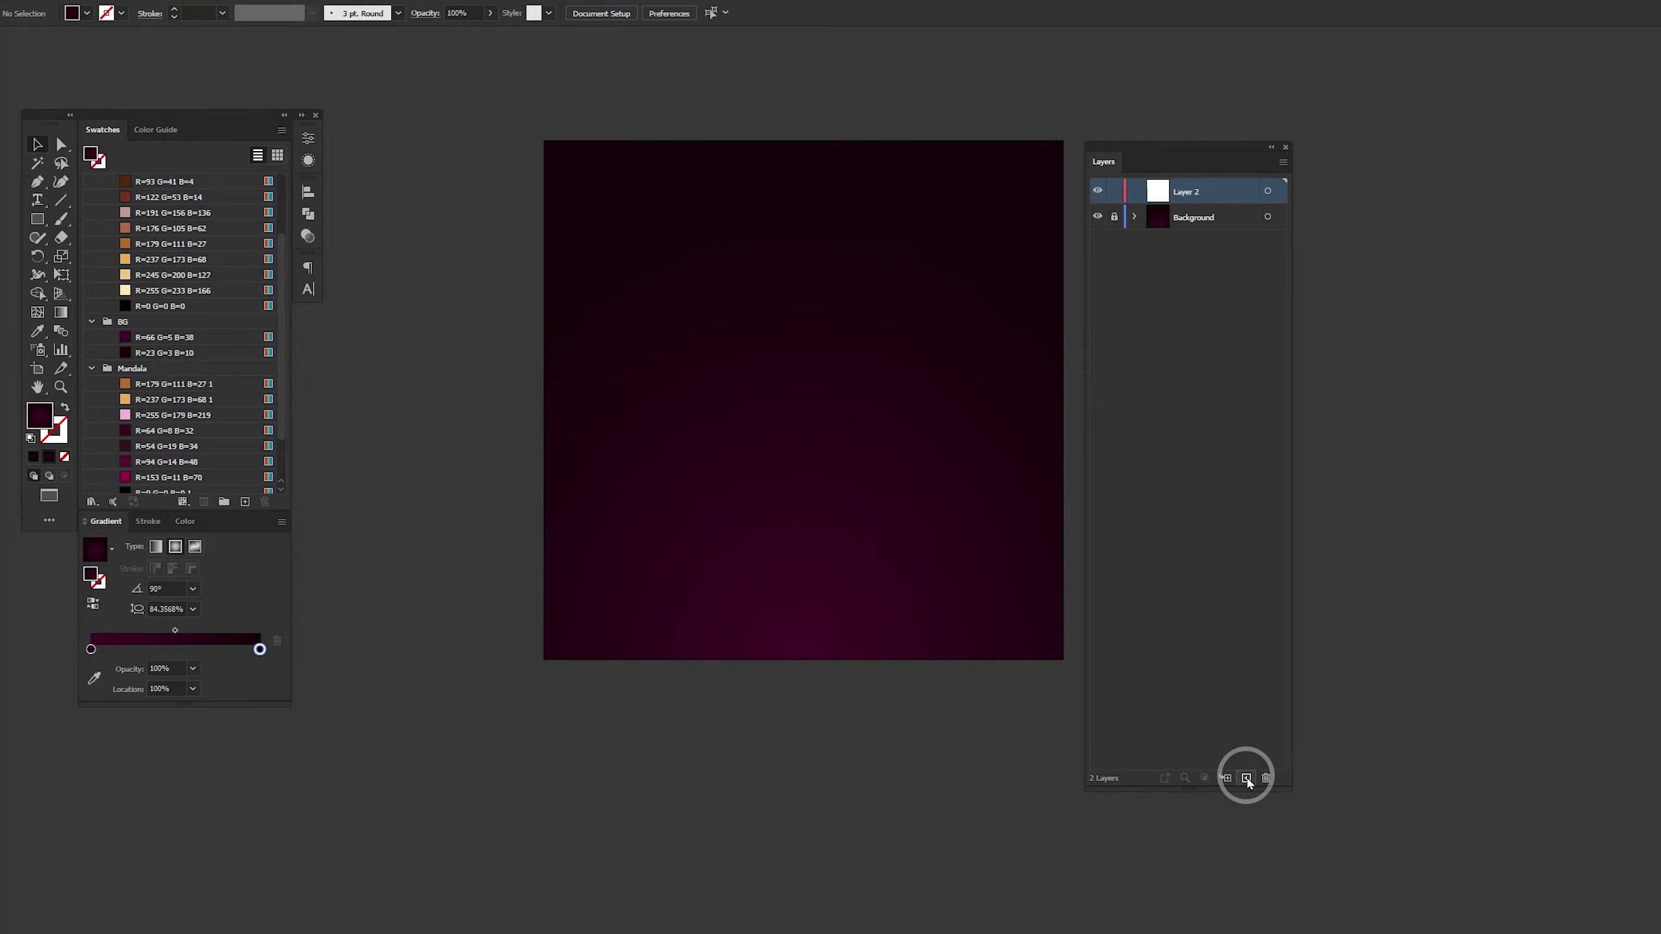
drag(1118, 164, 1495, 158)
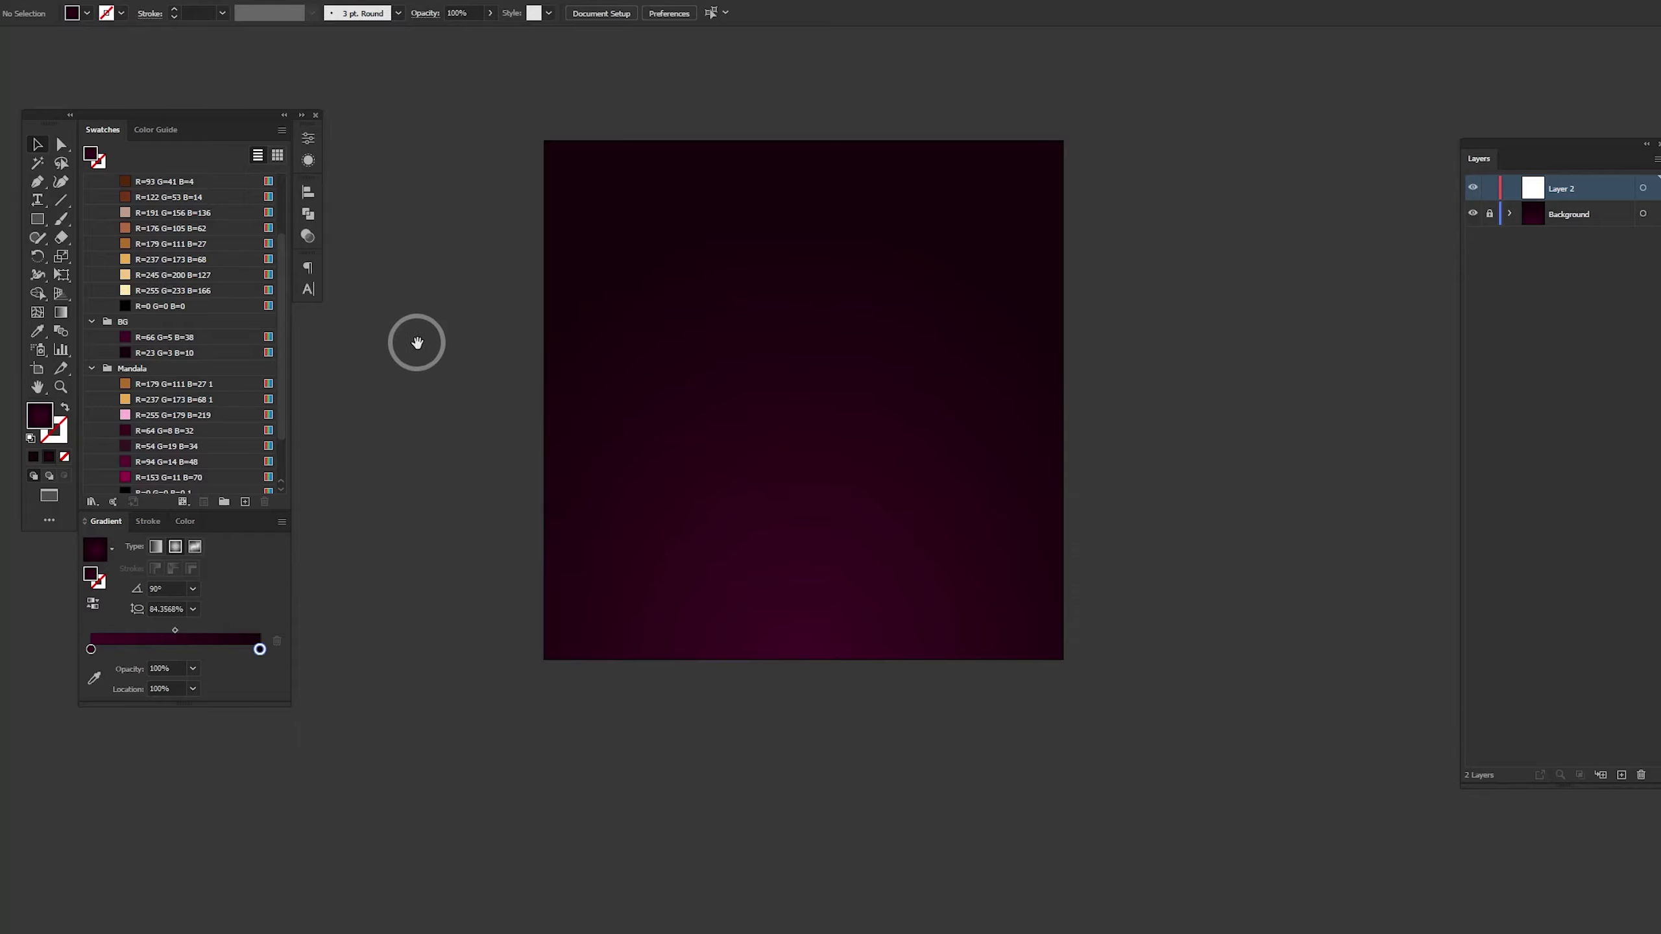
Zoom in on the artboard and set the fill colour to white
drag(417, 342, 537, 340)
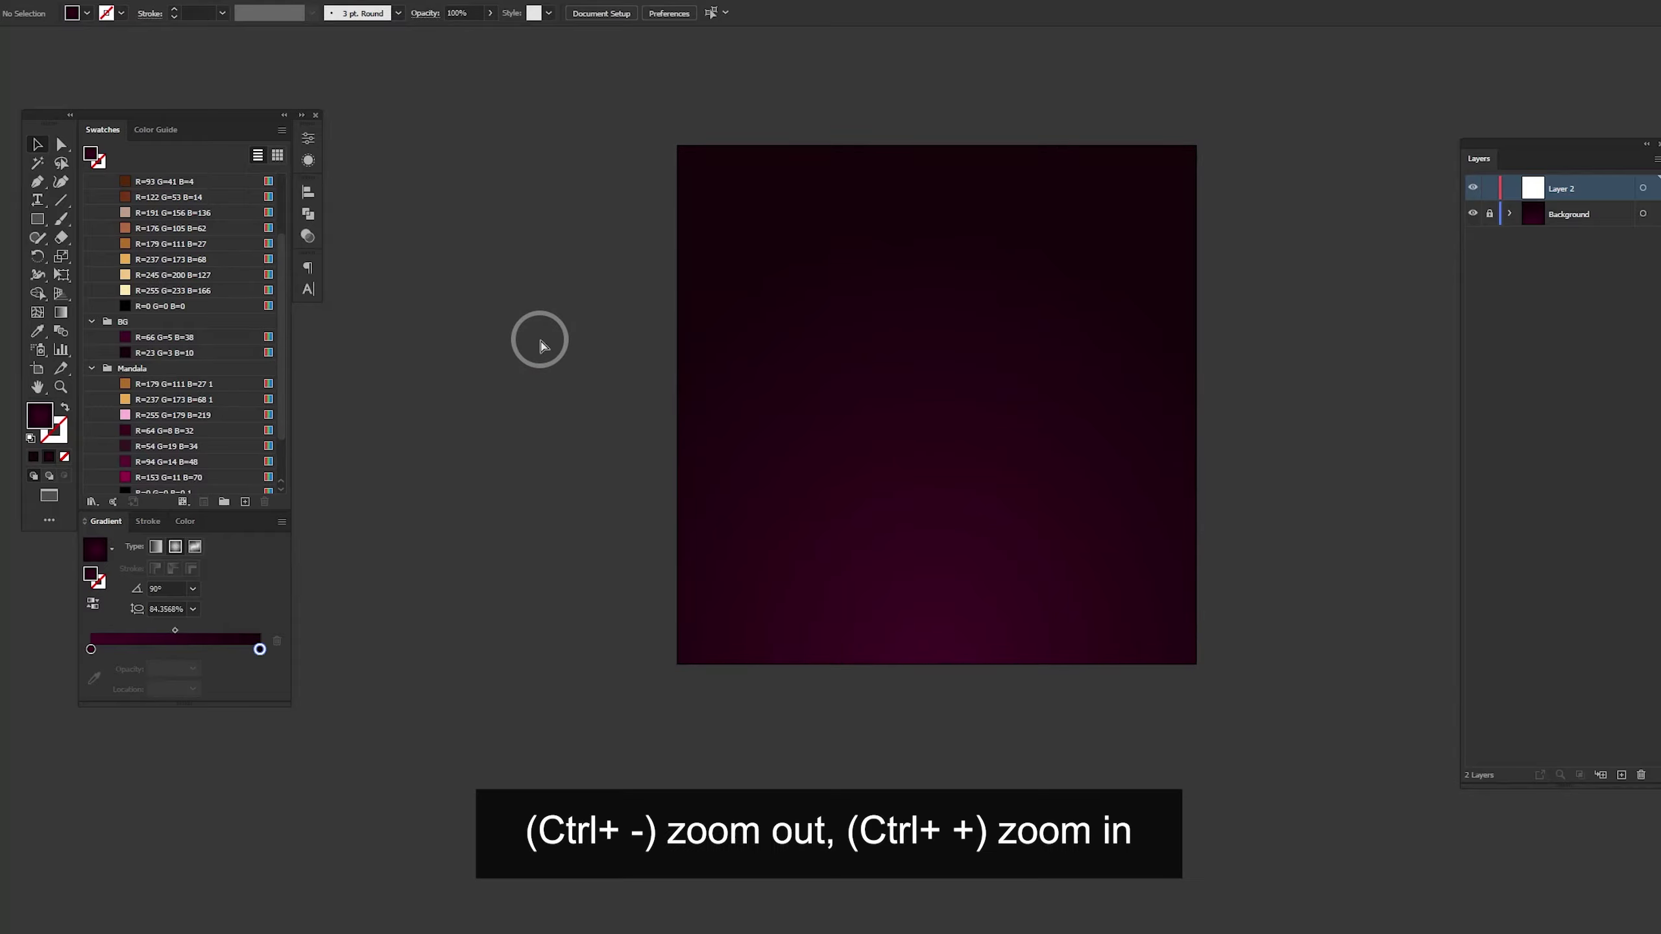
key(ctrl+plus)
drag(478, 270, 779, 375)
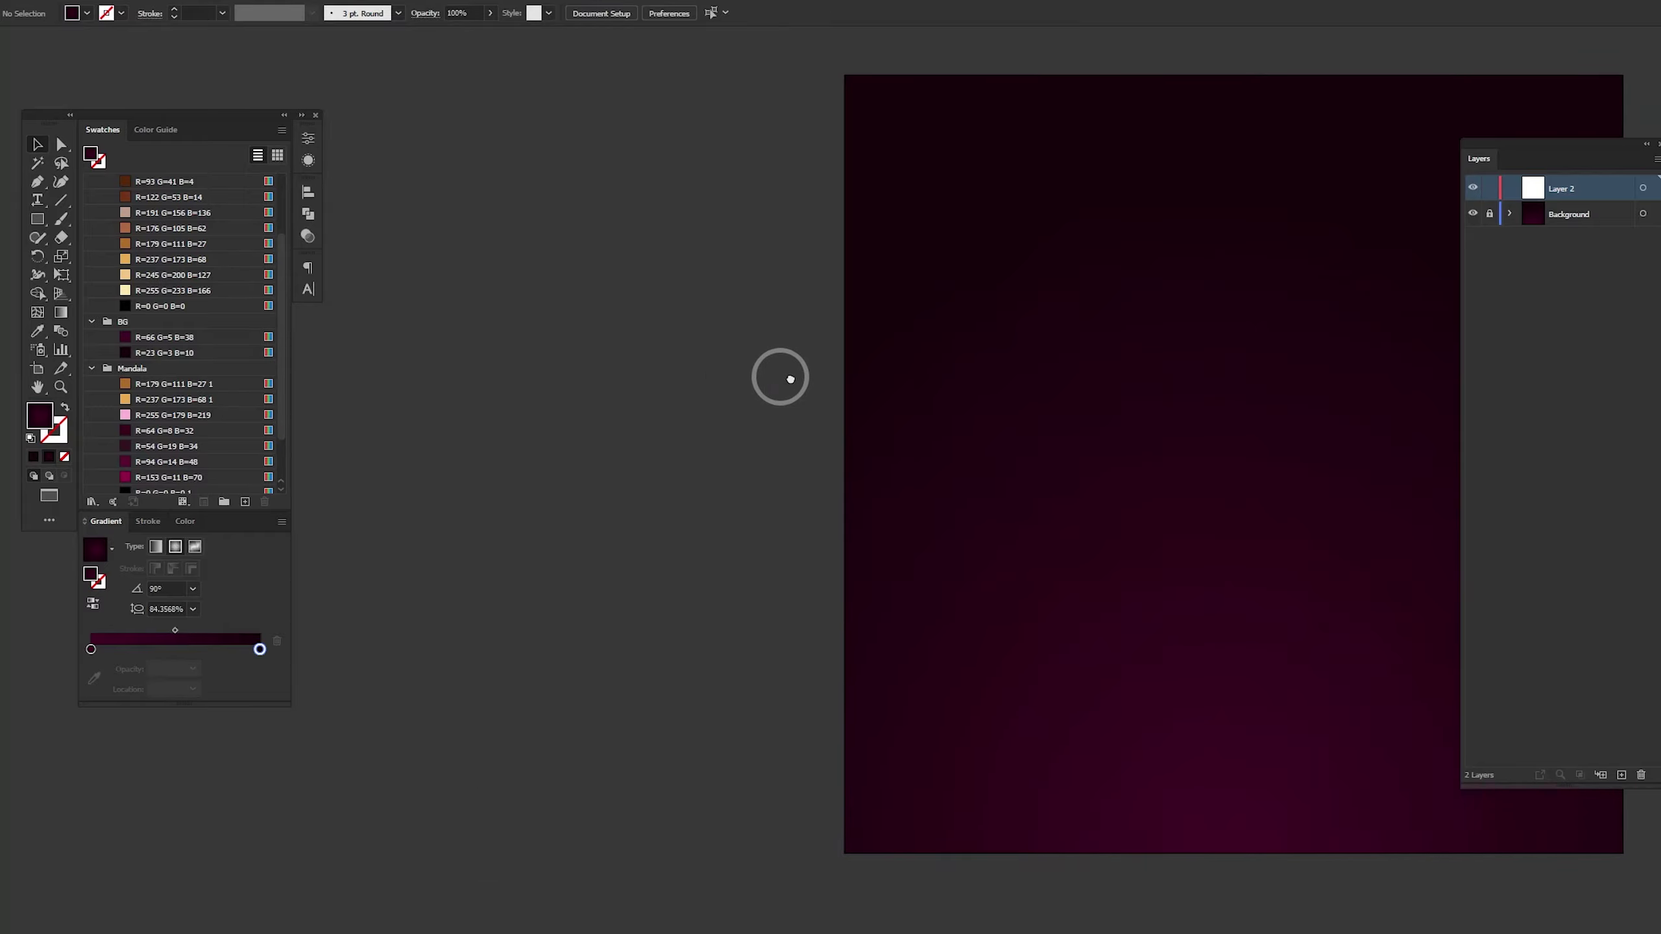
scroll(223, 357, up, 3)
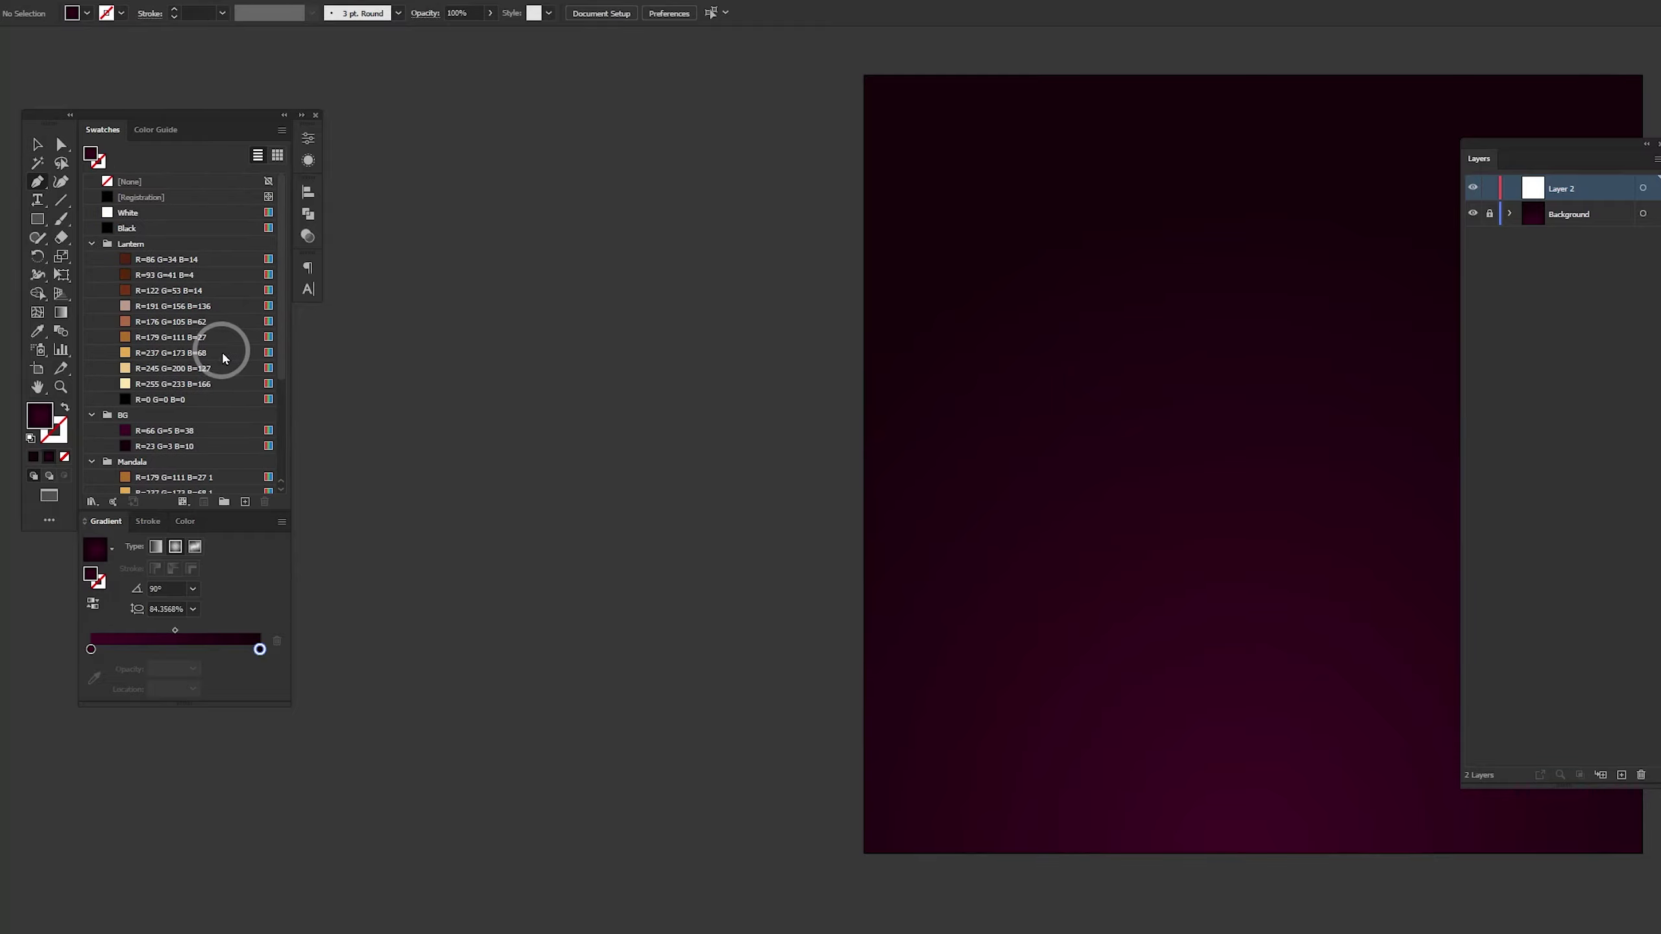
click(156, 212)
scroll(288, 432, down, 5)
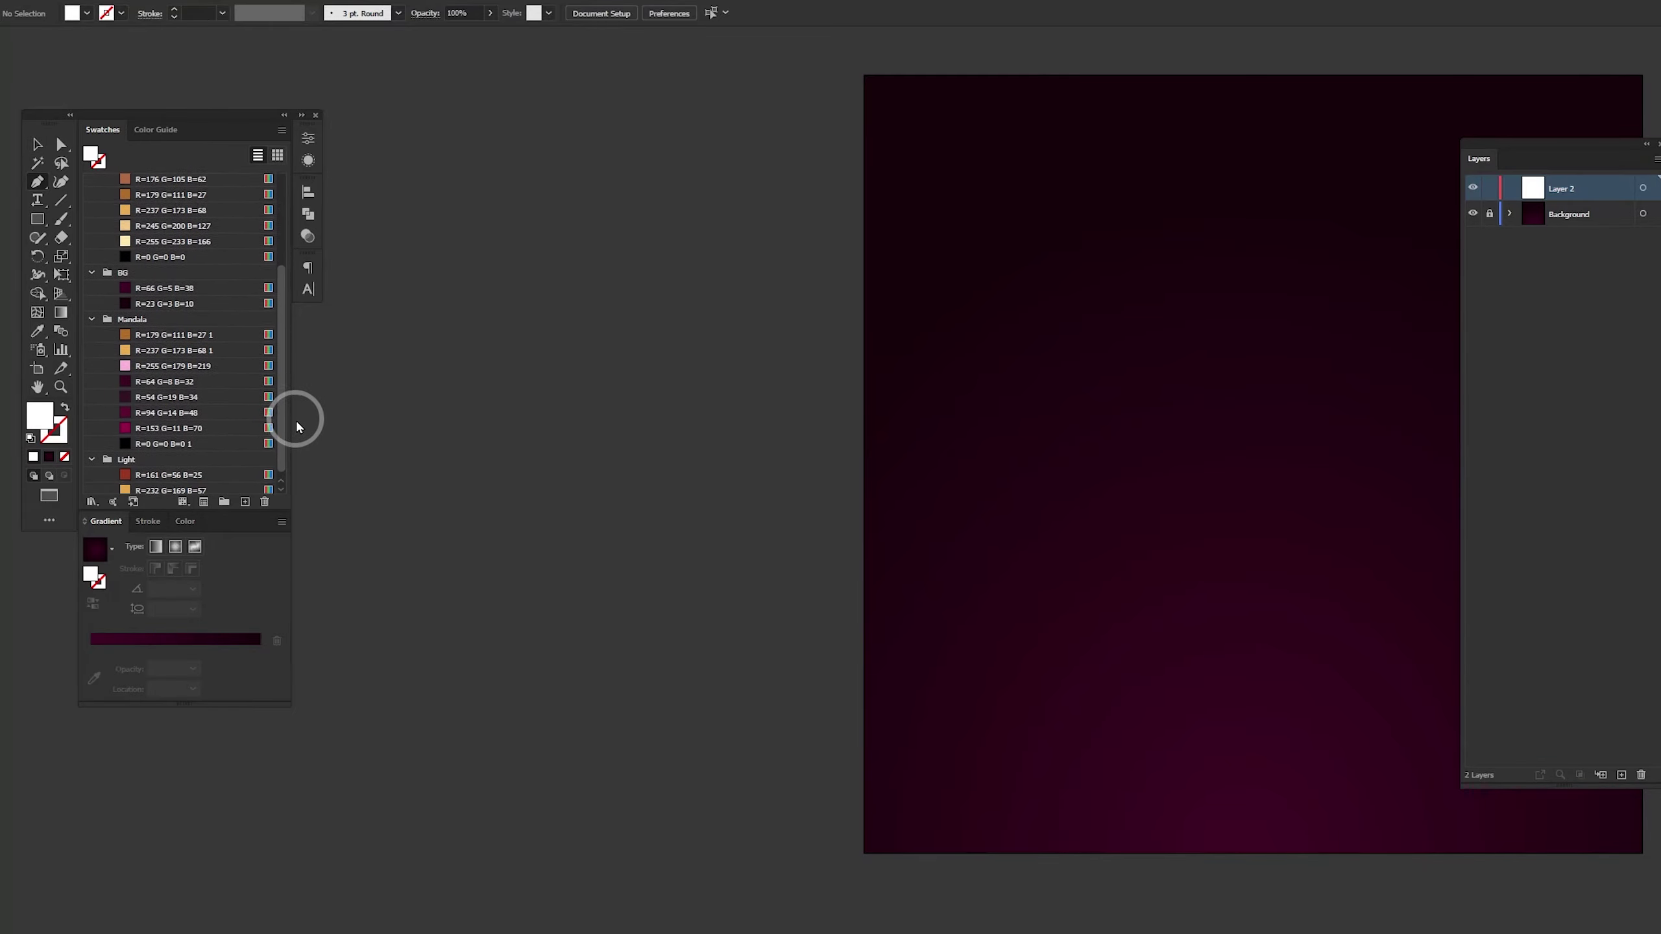
scroll(296, 423, down, 1)
Draw the half-petal path with the Pen tool: straight left edge, curved right side
key(p)
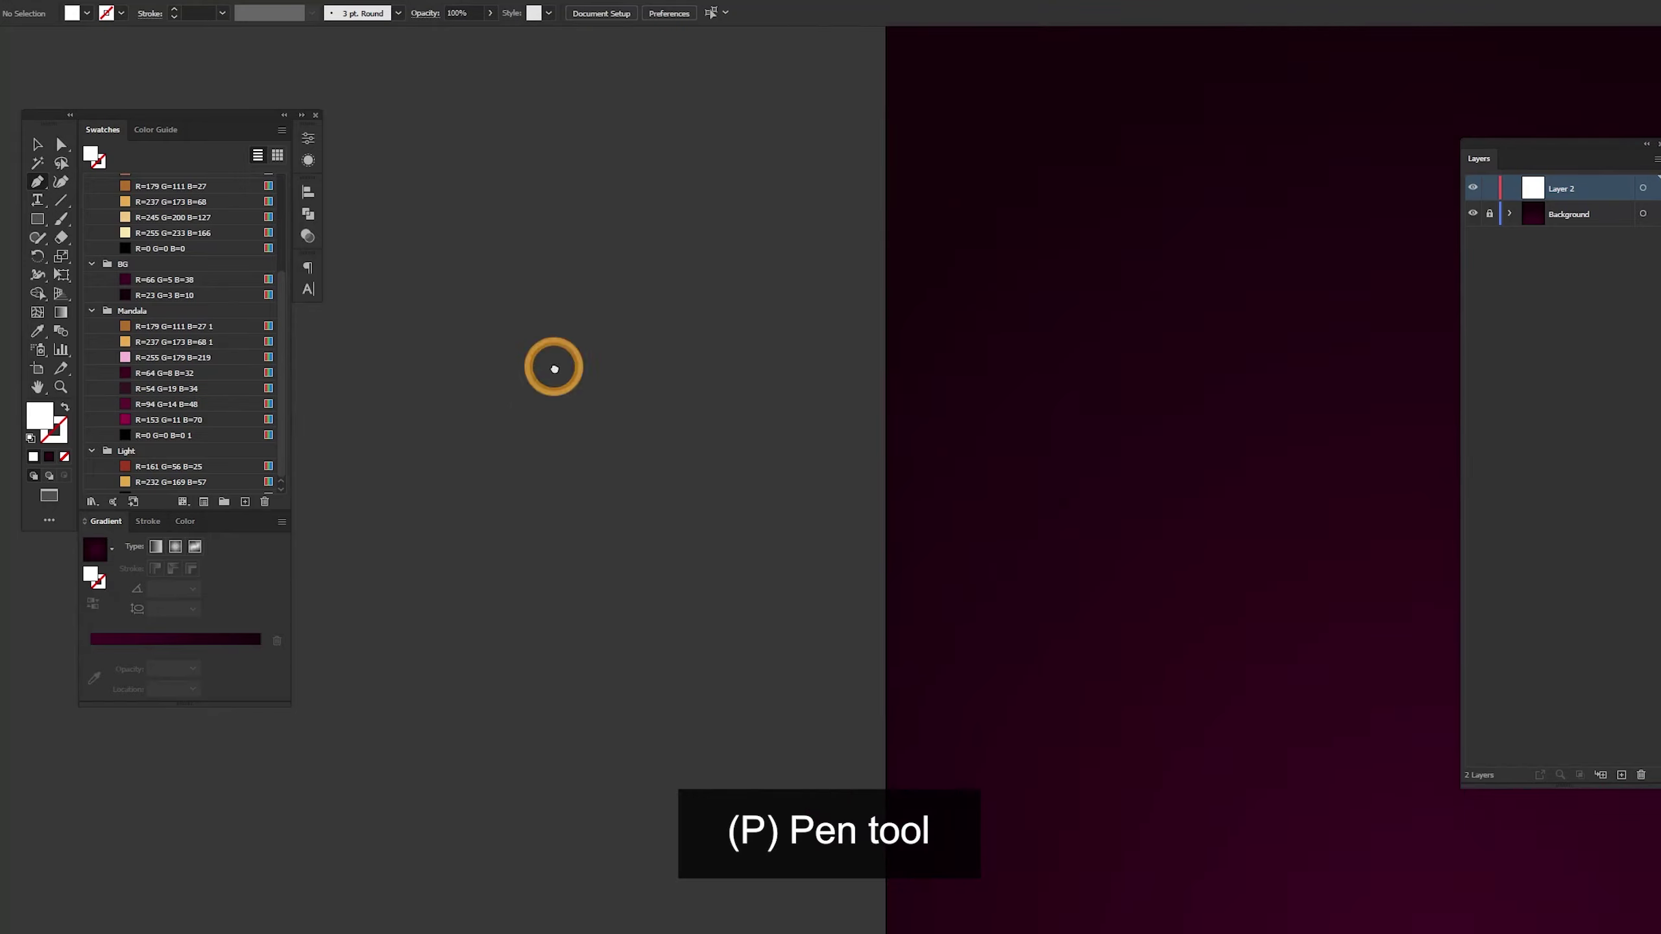
drag(553, 364, 623, 378)
click(581, 280)
click(601, 298)
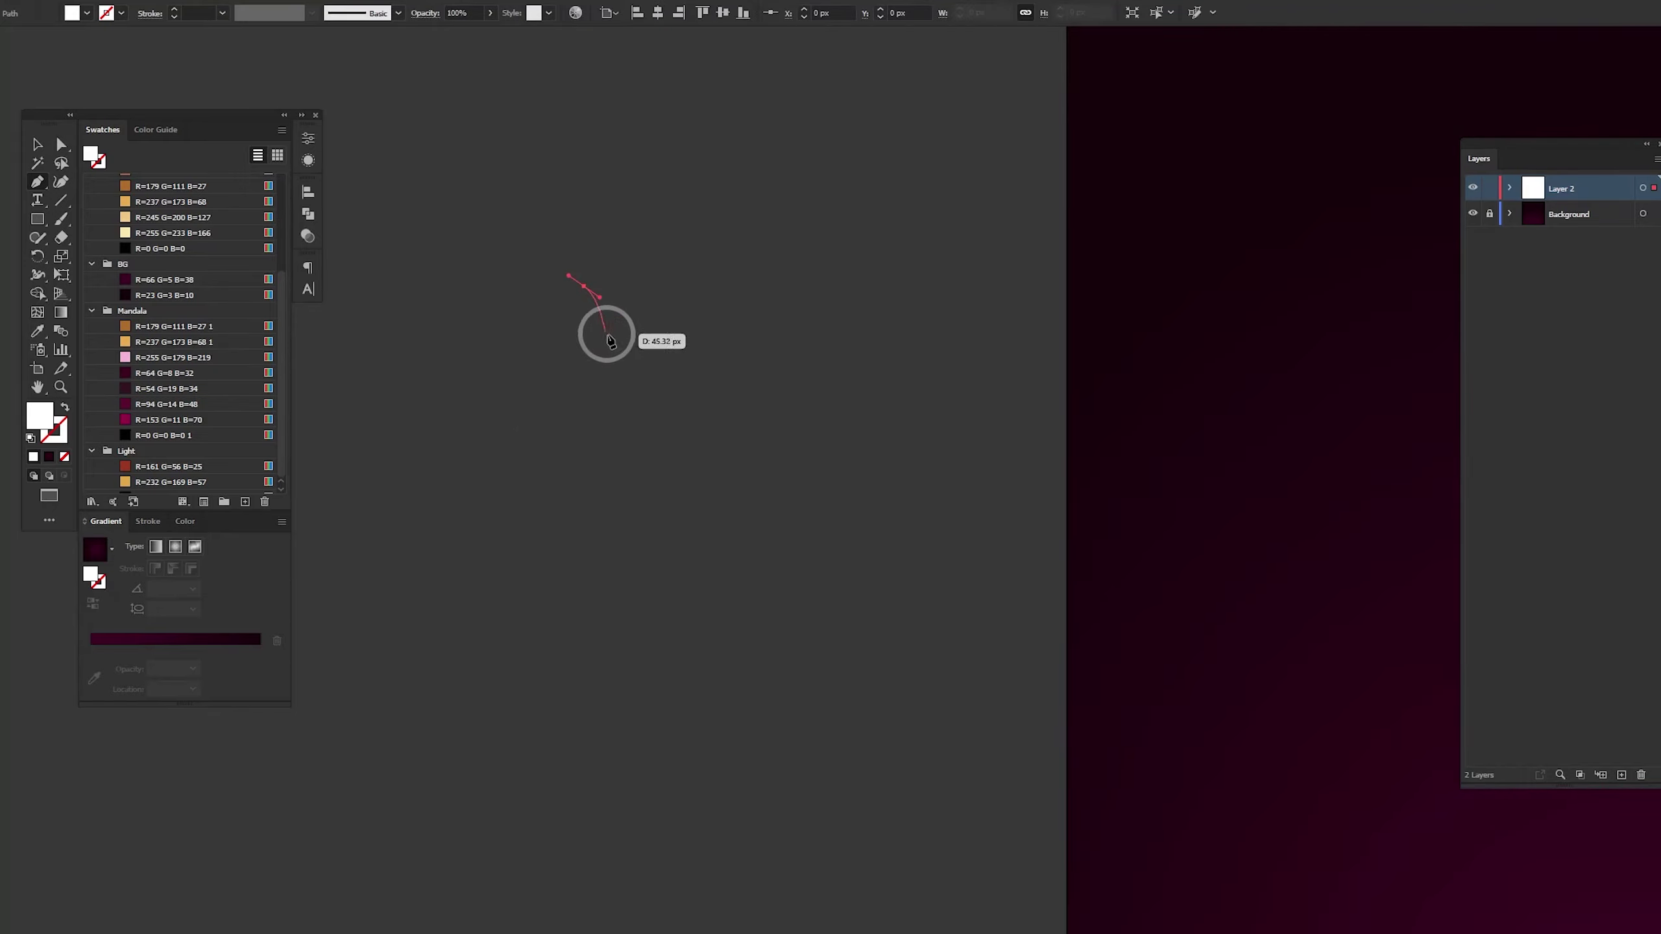
drag(643, 355, 657, 387)
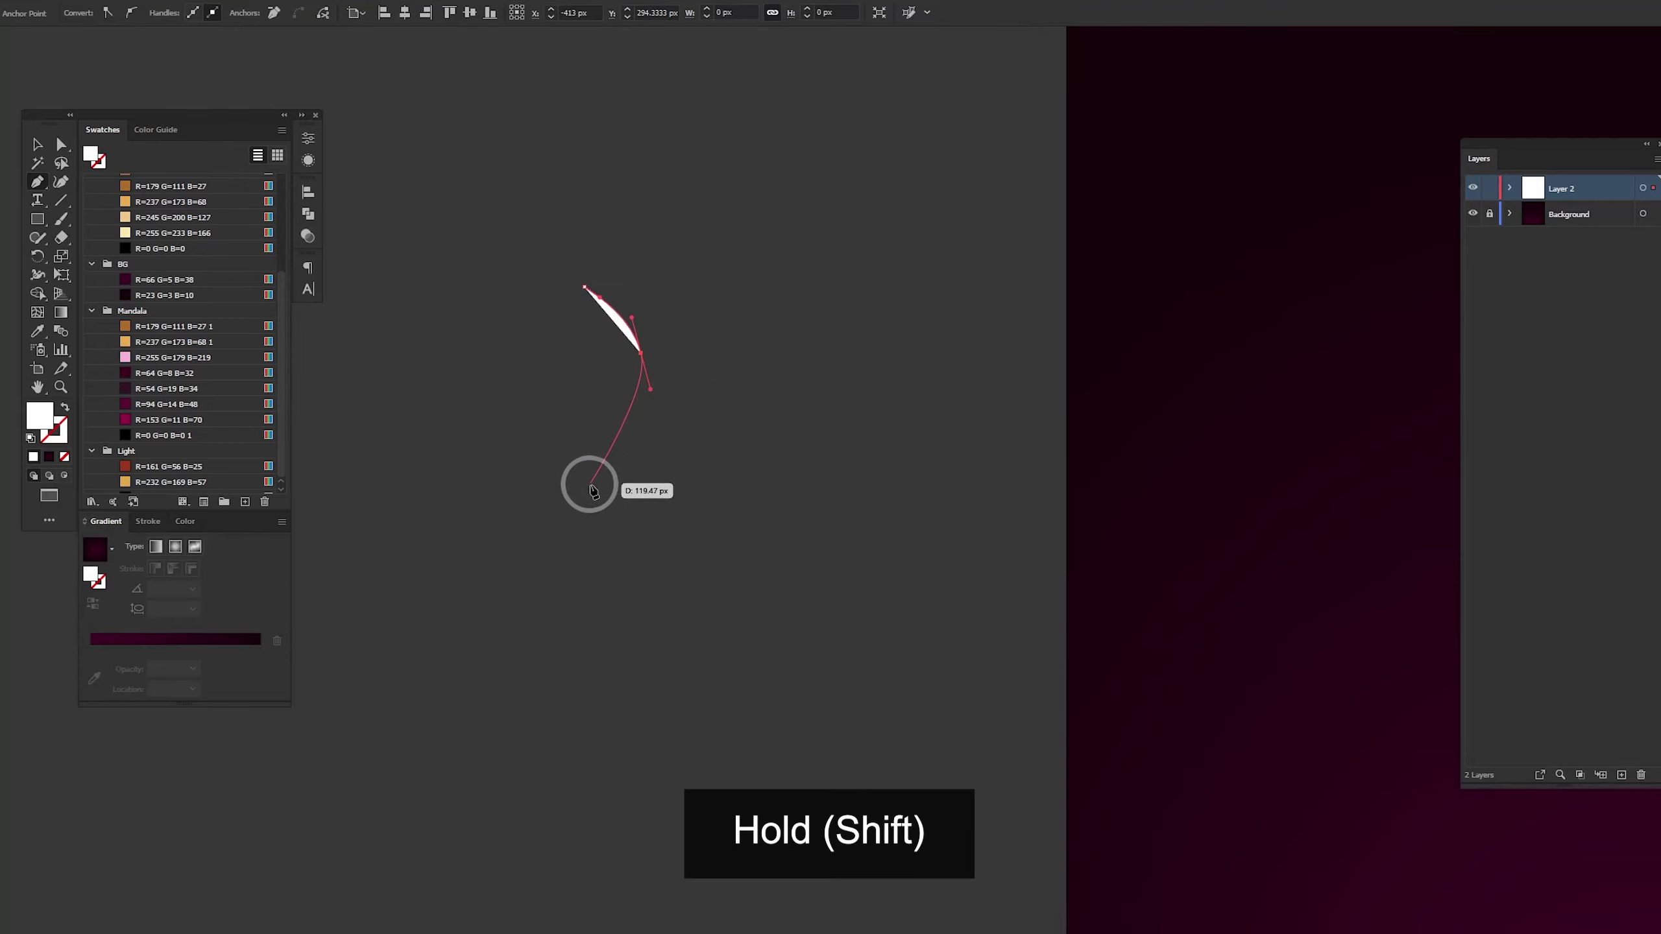
mouse_move(585, 548)
mouse_down()
mouse_move(584, 597)
mouse_move(615, 538)
mouse_up()
Adjust the half petal's top anchor handles so the corner curves smoothly into the right side
key(v)
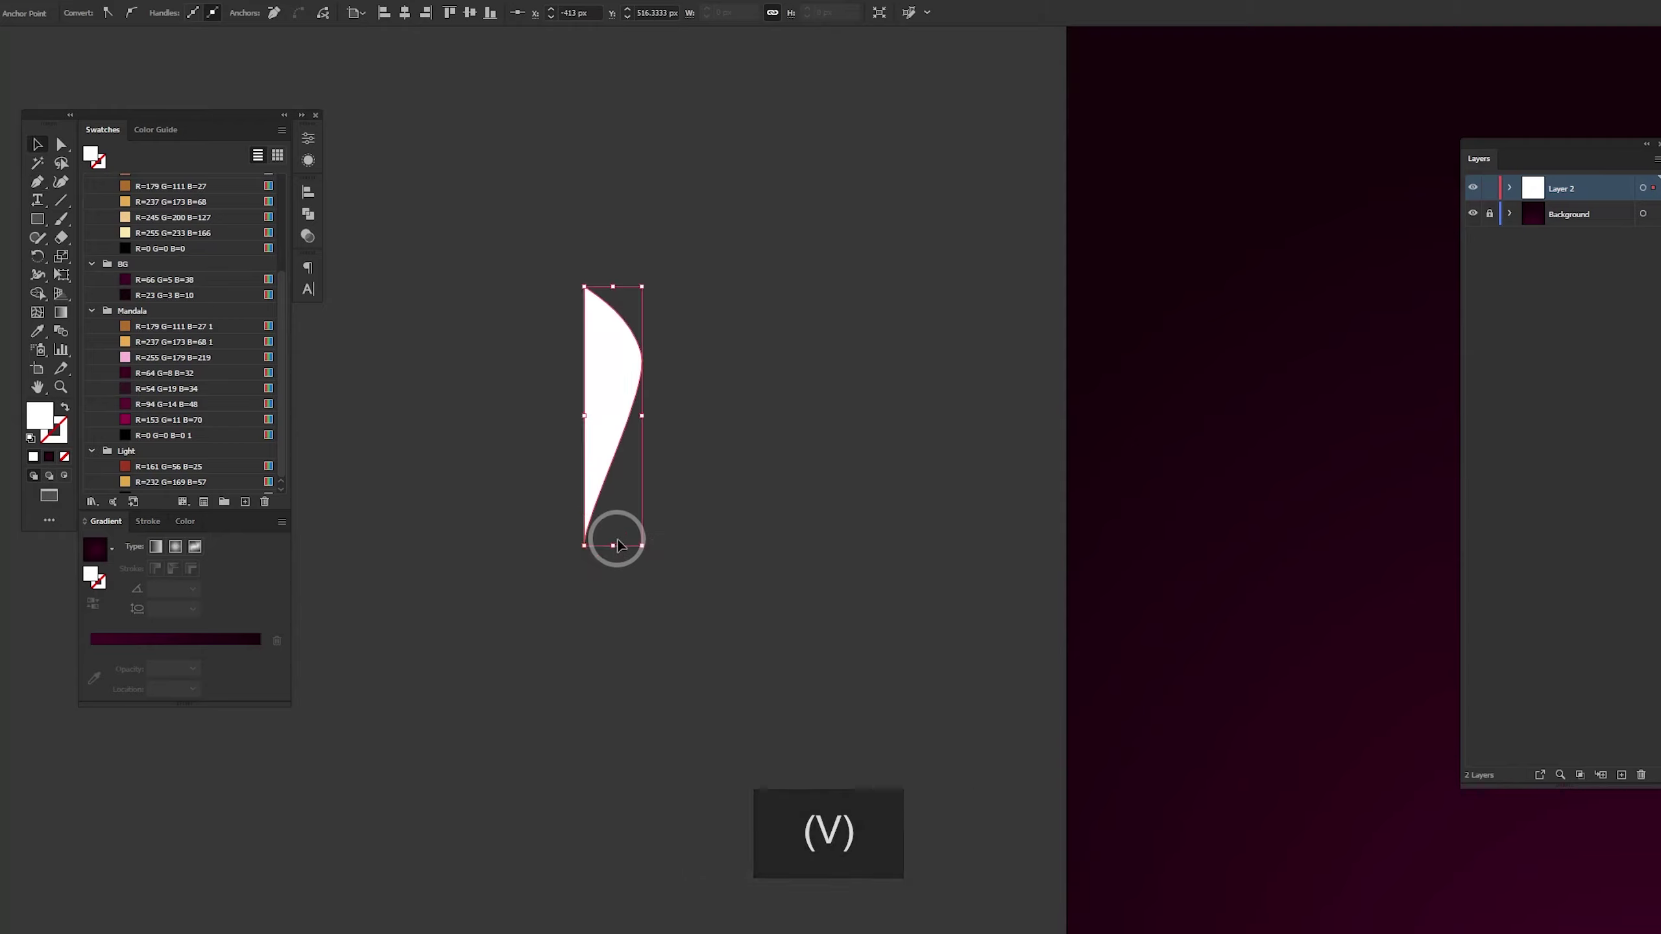
click(684, 378)
key(a)
drag(543, 278, 608, 579)
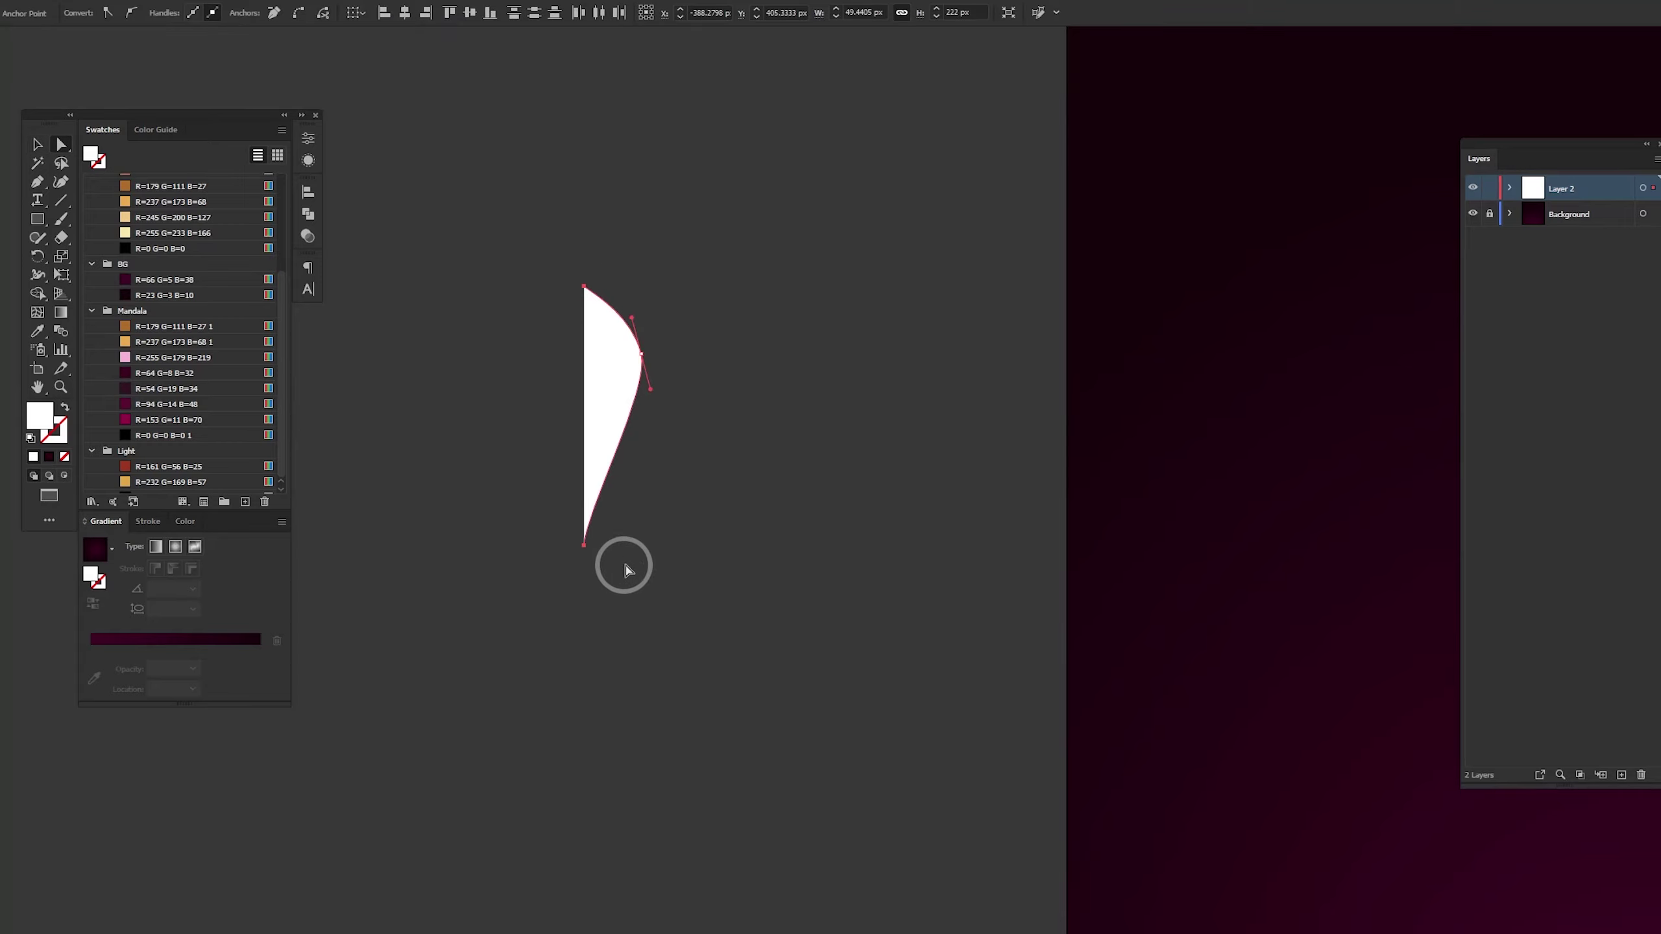
click(405, 14)
mouse_move(682, 321)
mouse_down()
mouse_move(625, 411)
mouse_move(642, 416)
mouse_up()
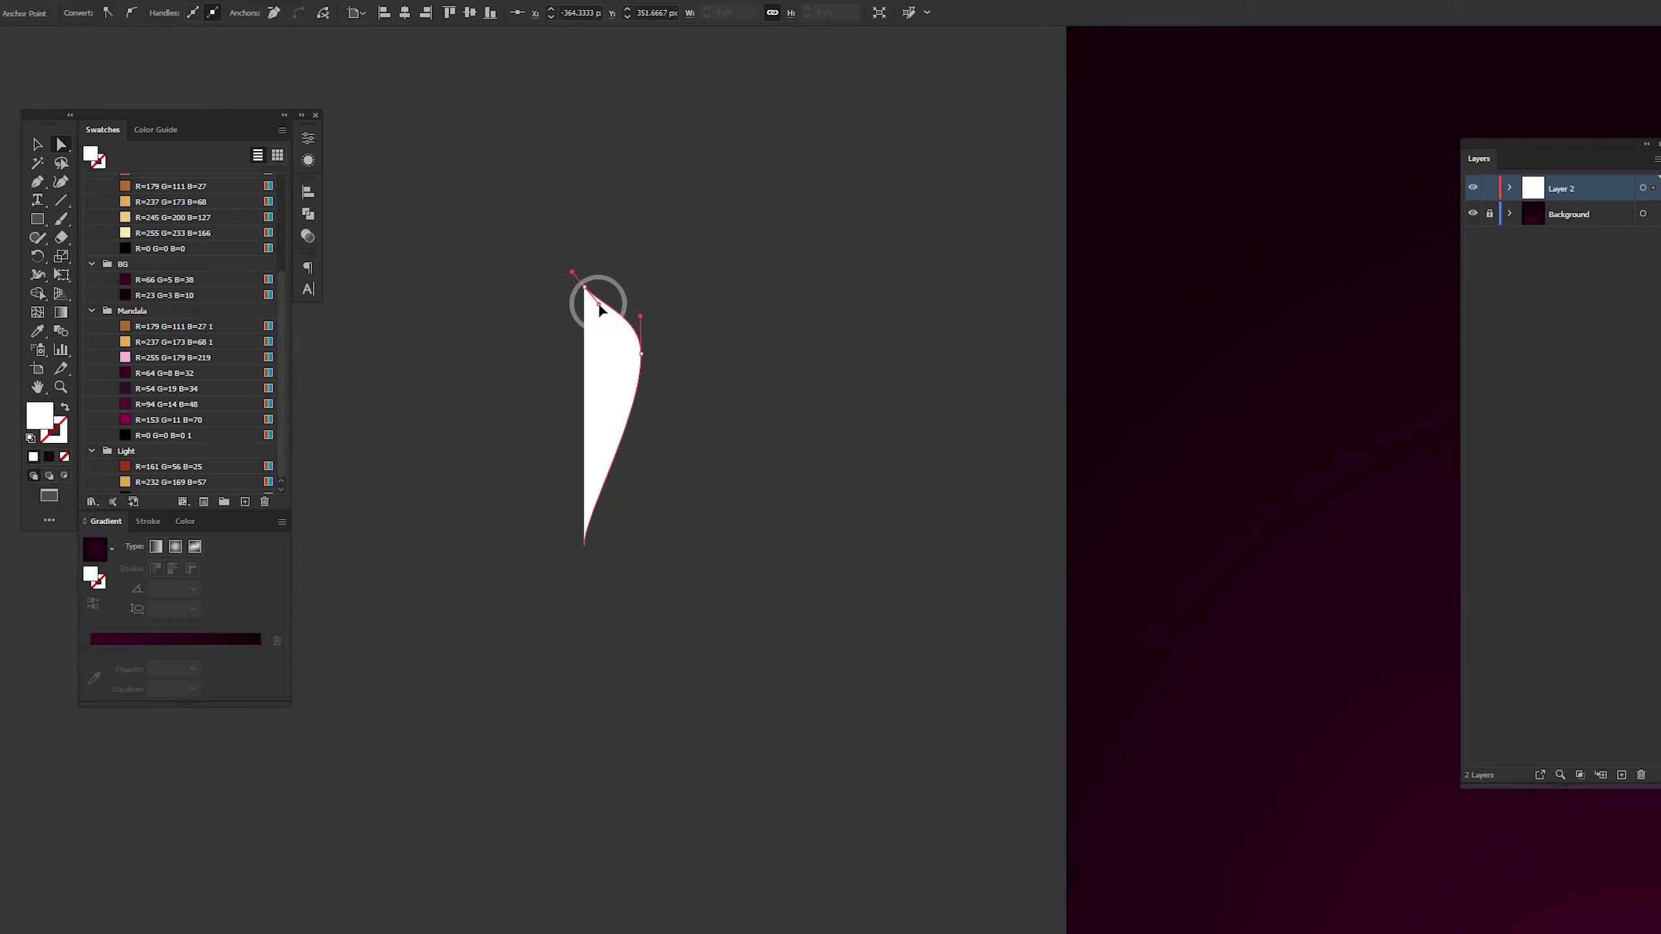
click(694, 316)
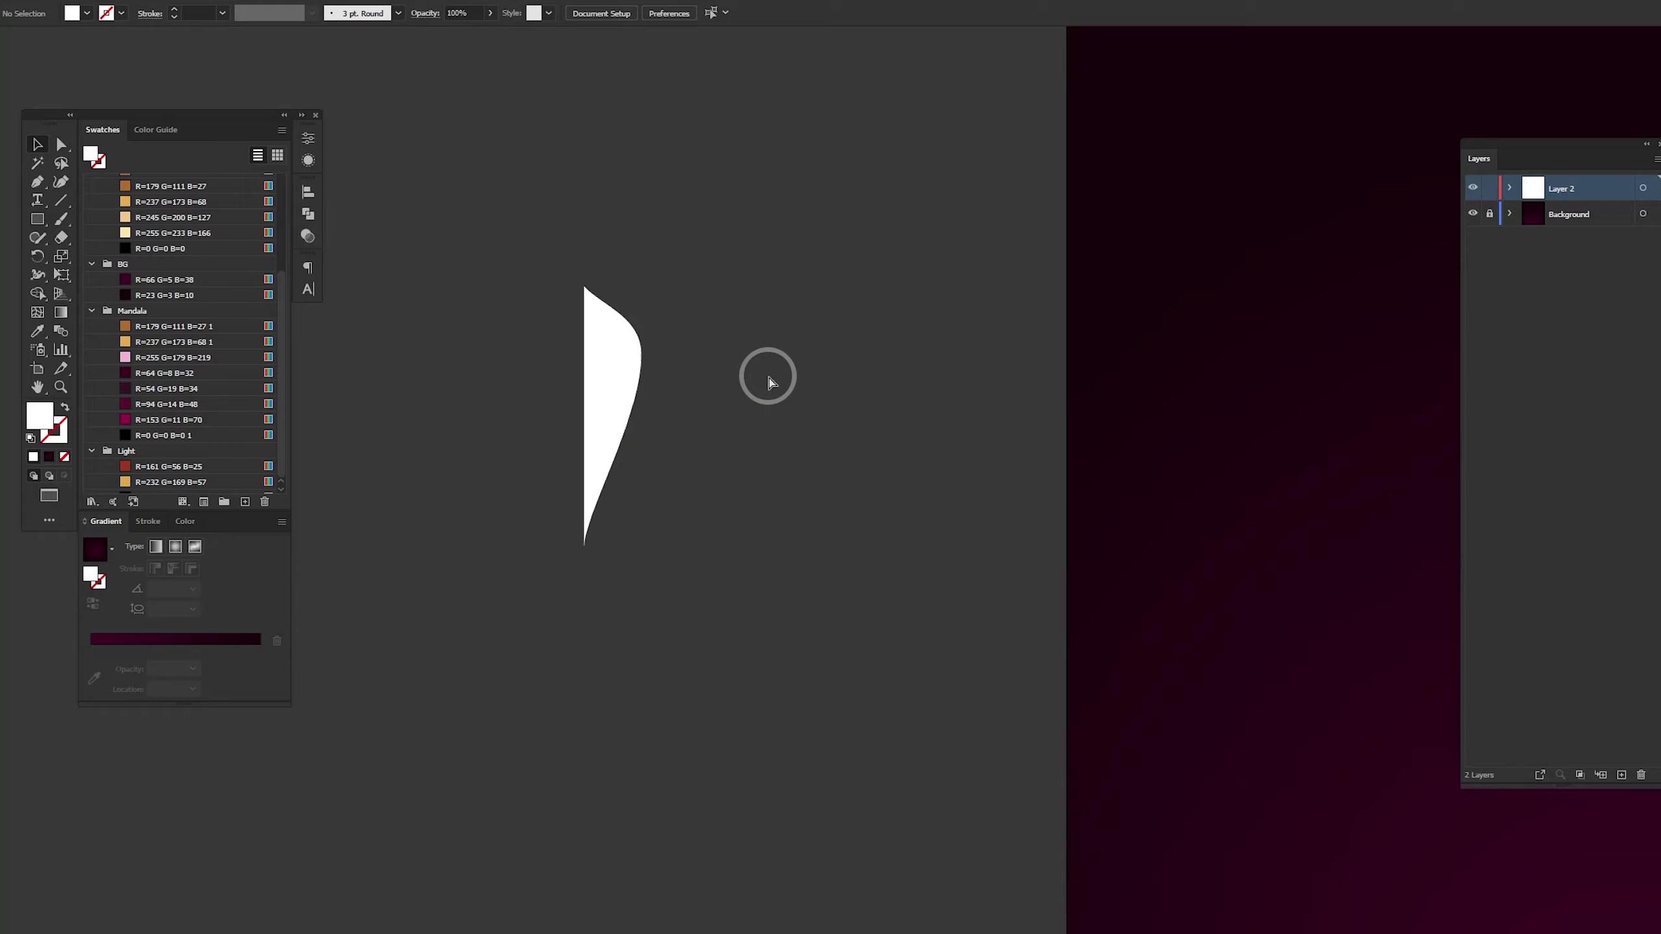
drag(611, 325, 597, 306)
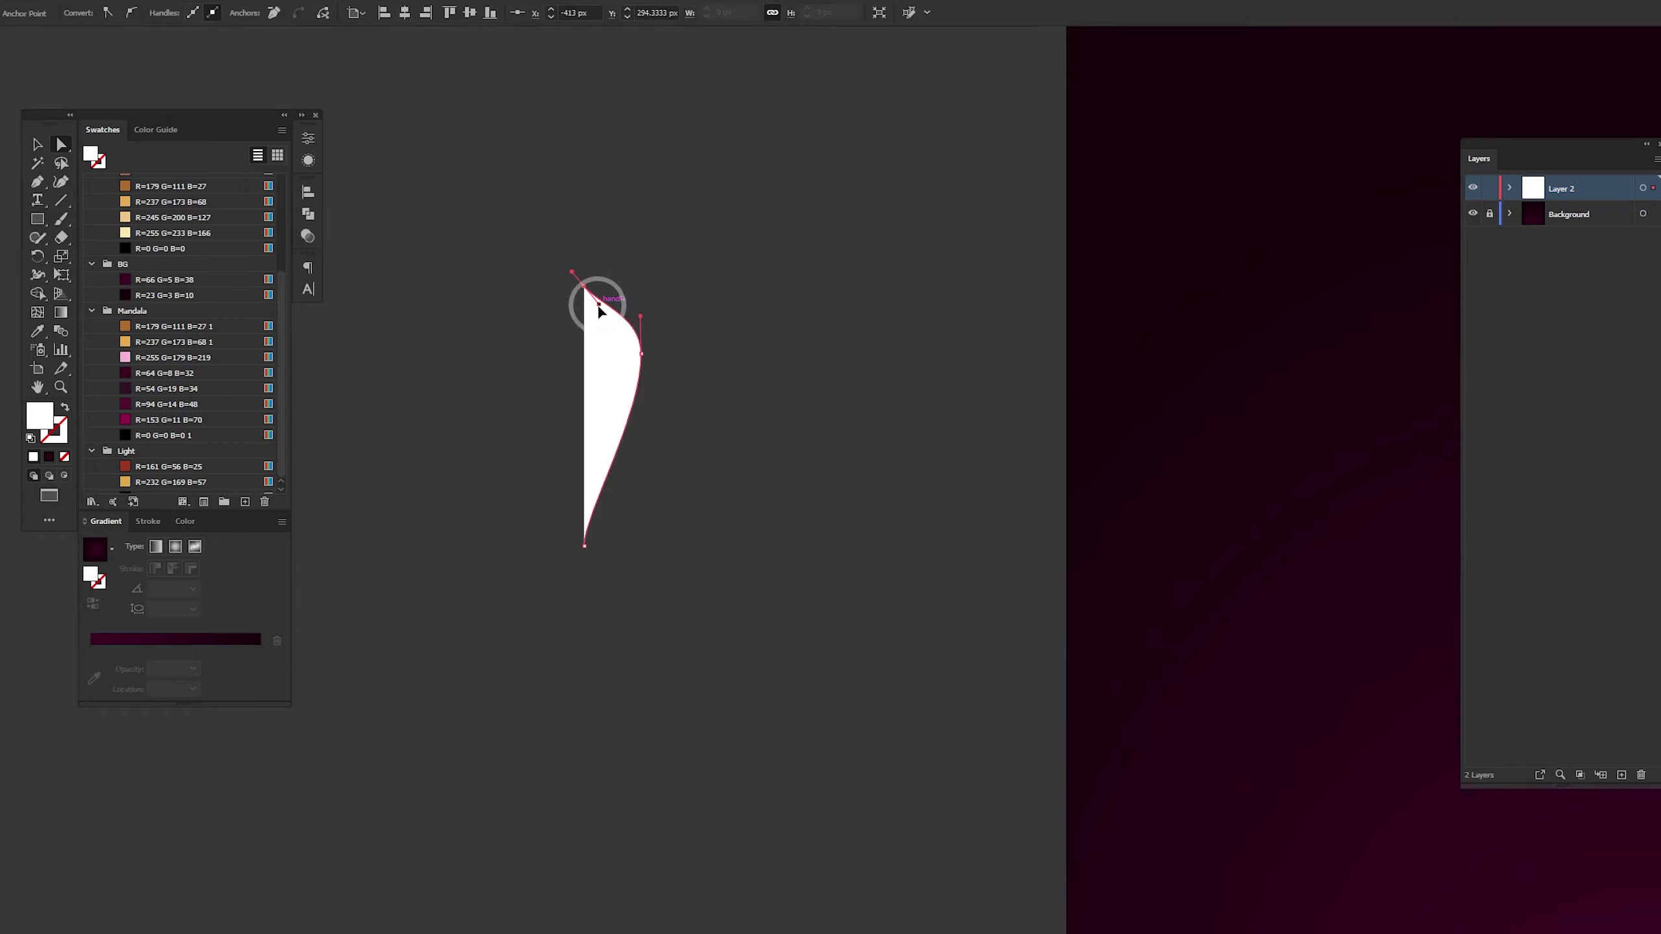
click(673, 339)
key(ctrl+plus)
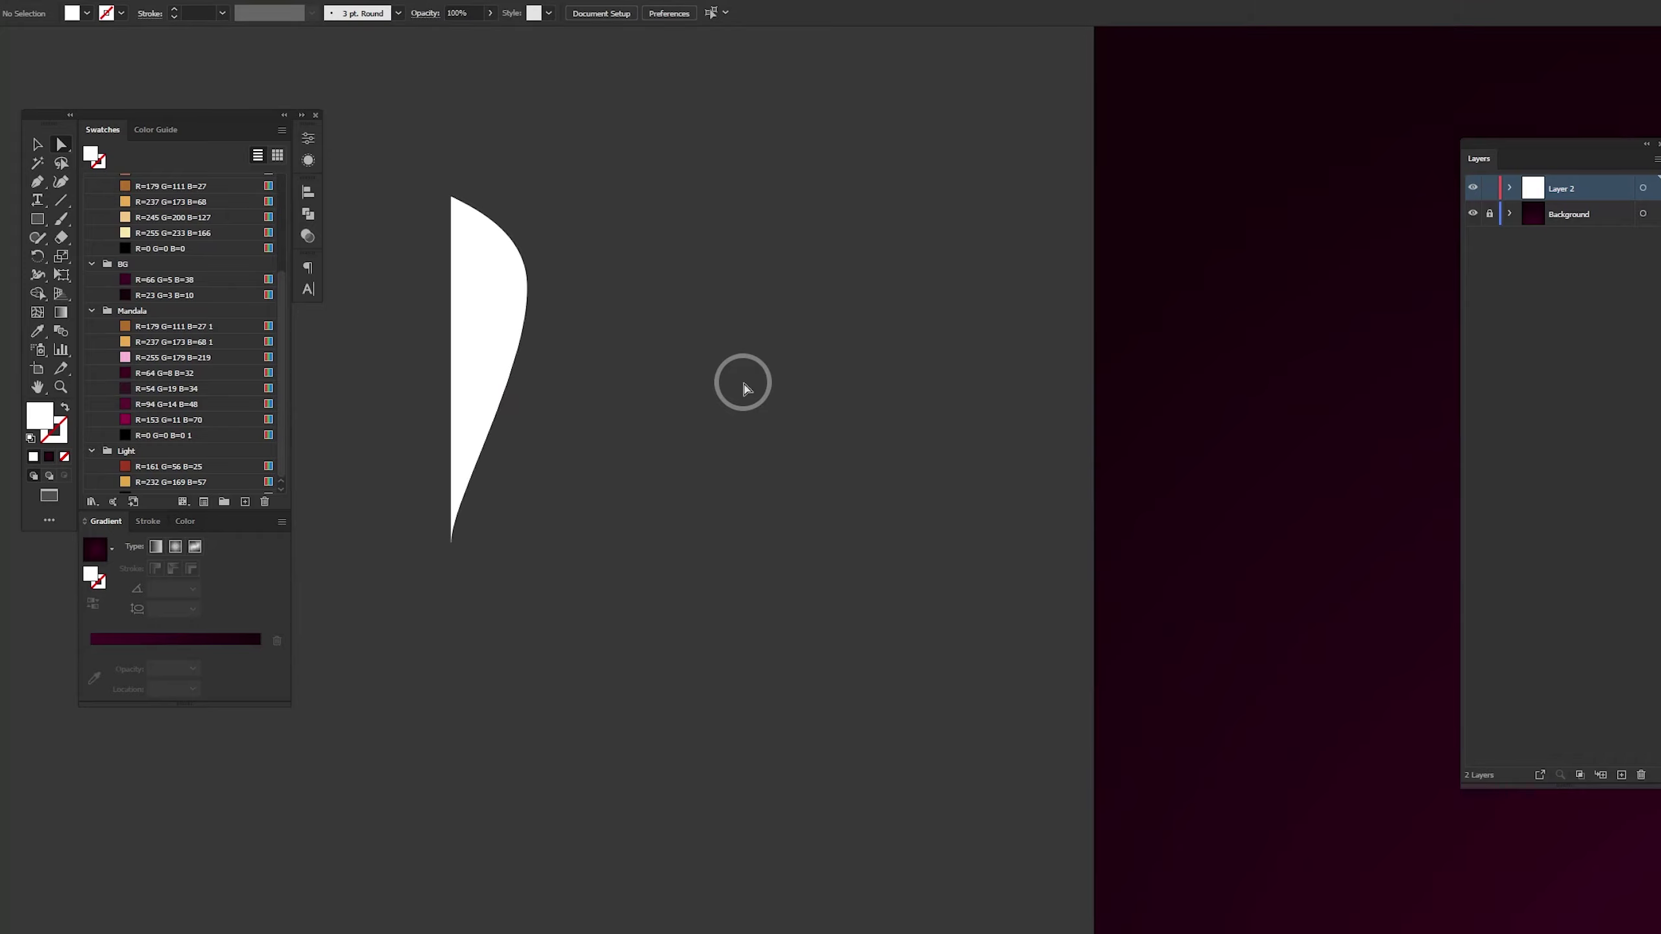
drag(378, 312, 545, 334)
click(653, 298)
Make a vertically reflected copy of the half petal and move it against the original
key(v)
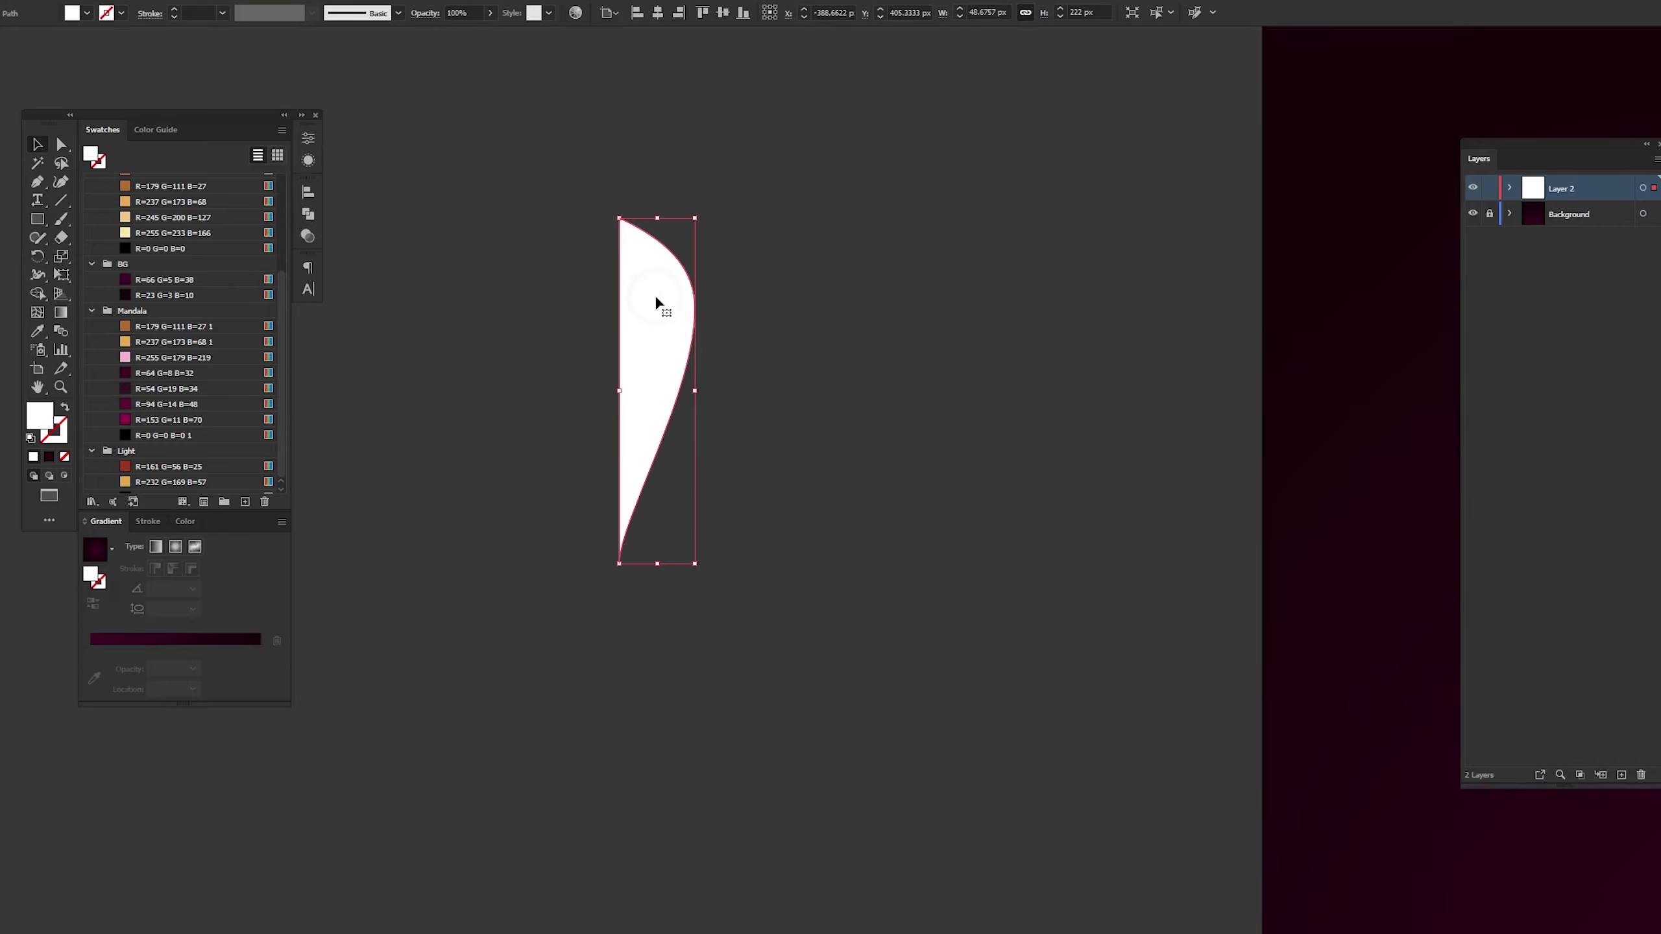
right_click(656, 299)
mouse_move(707, 562)
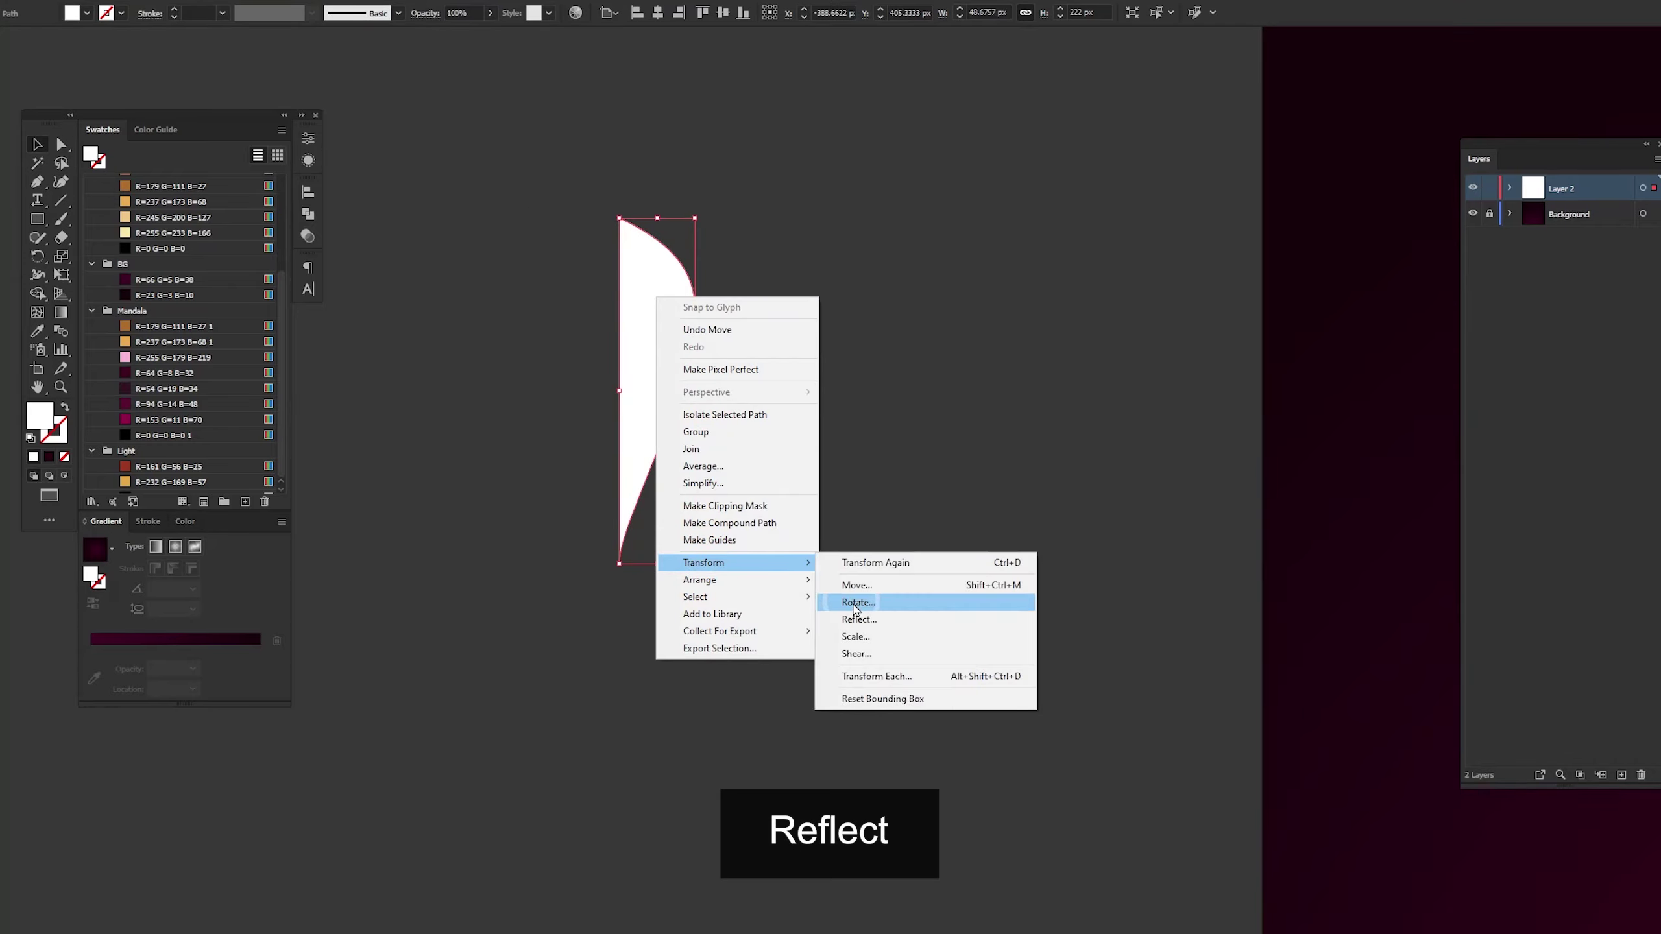
click(856, 620)
click(519, 462)
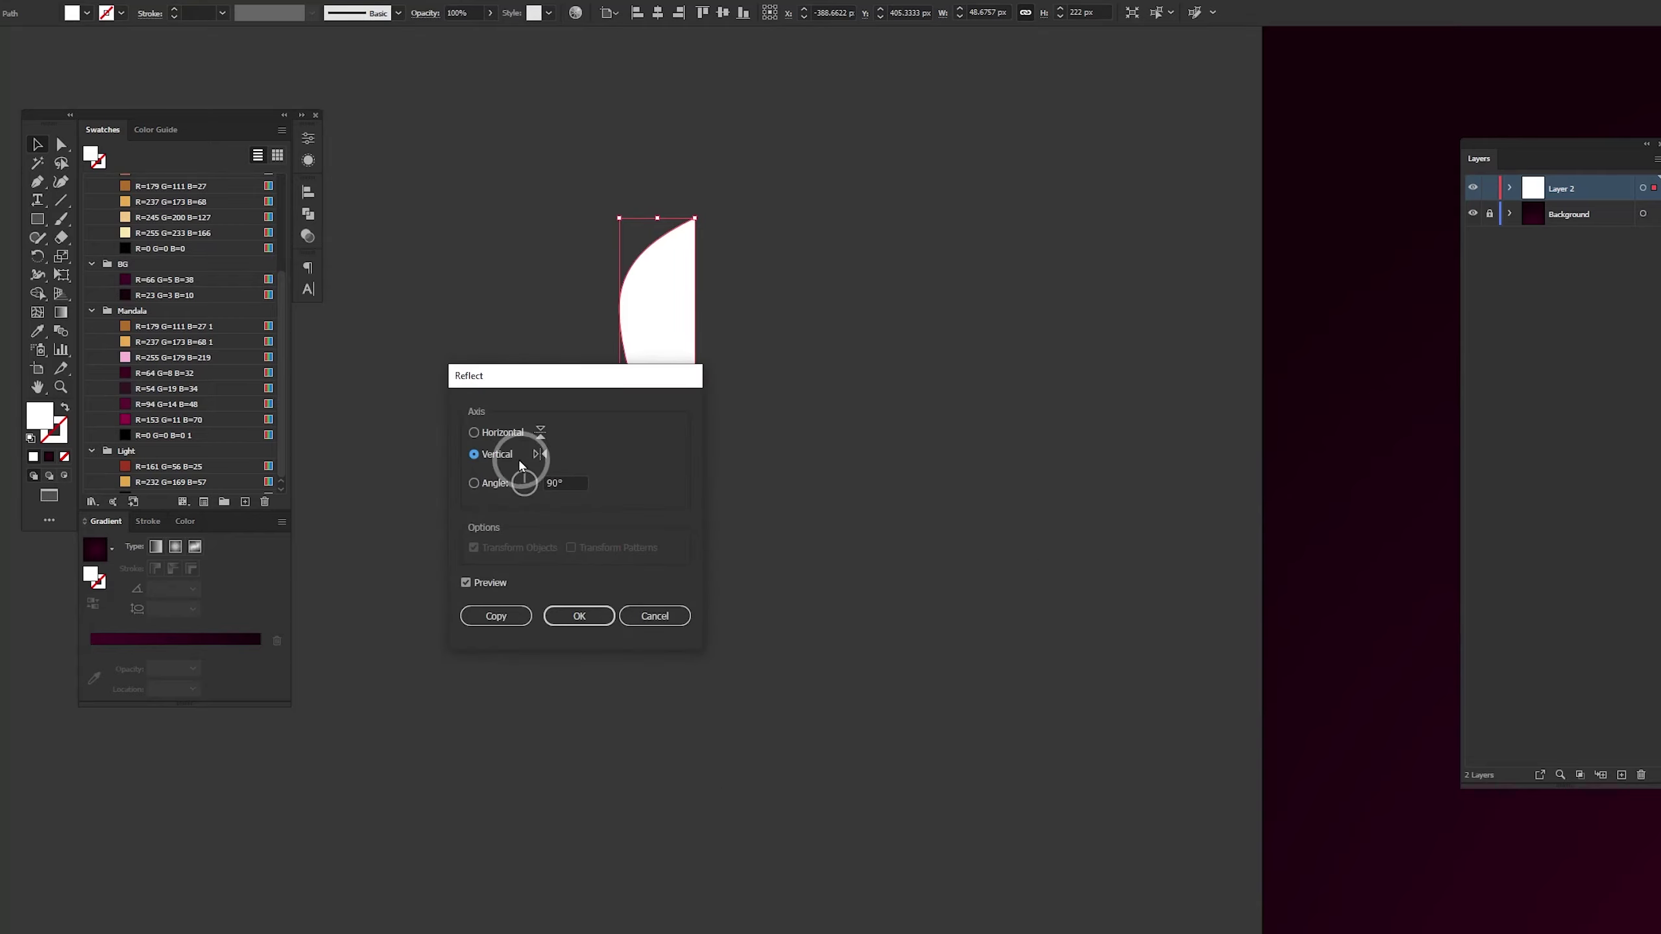
click(504, 614)
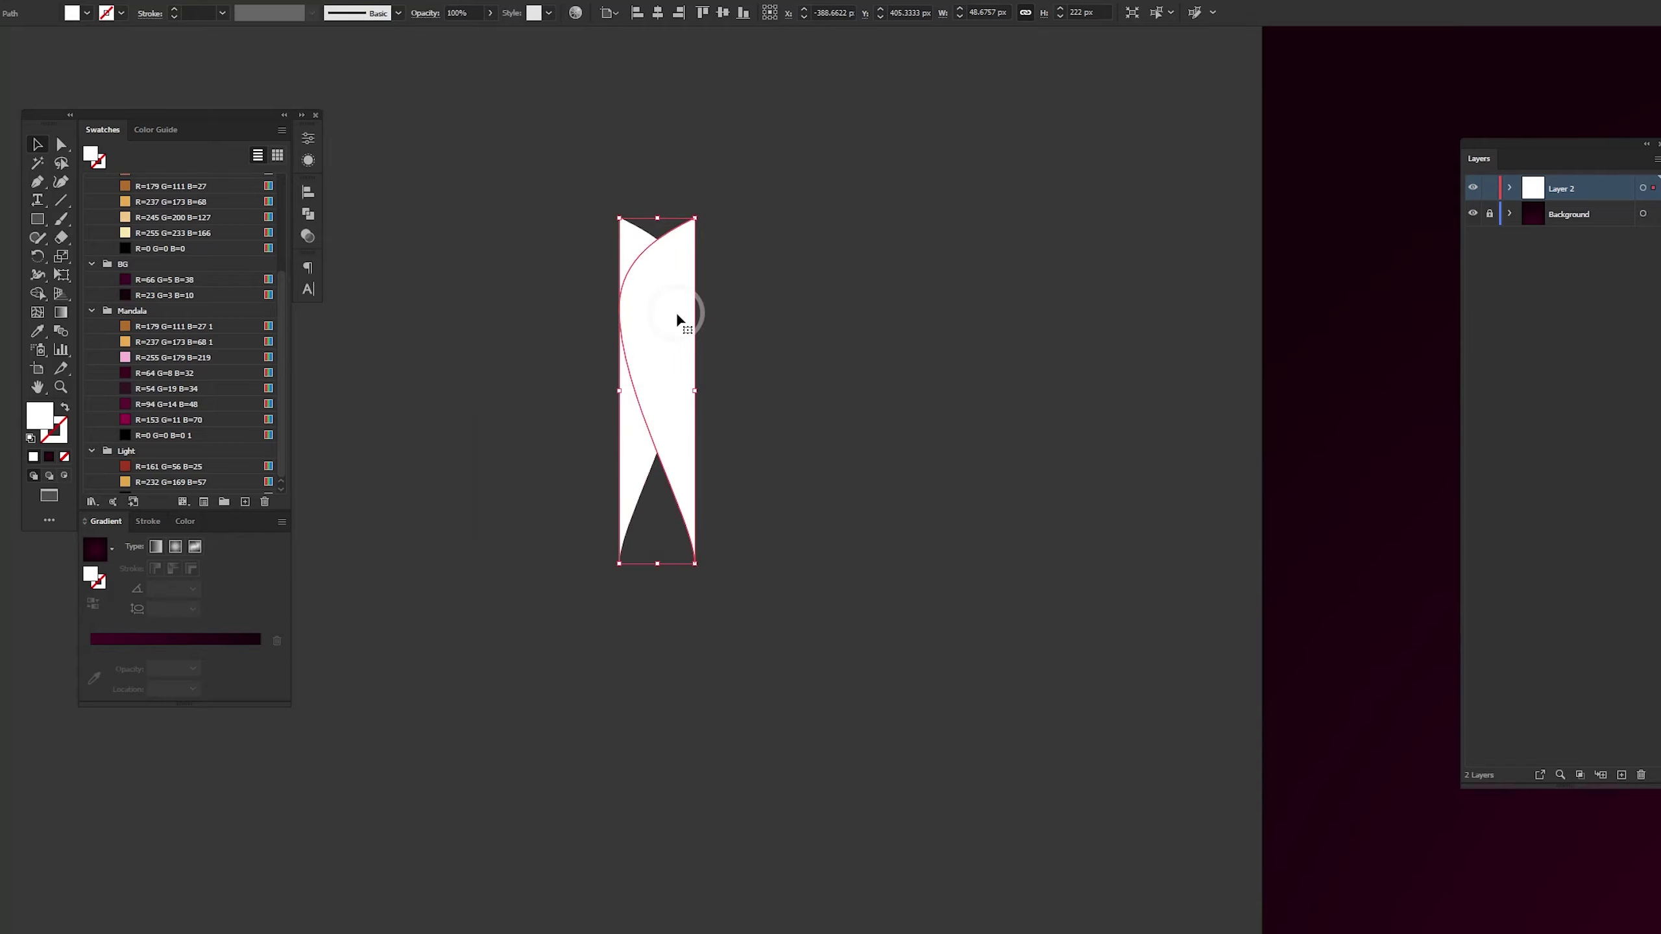
drag(676, 319, 601, 315)
click(768, 337)
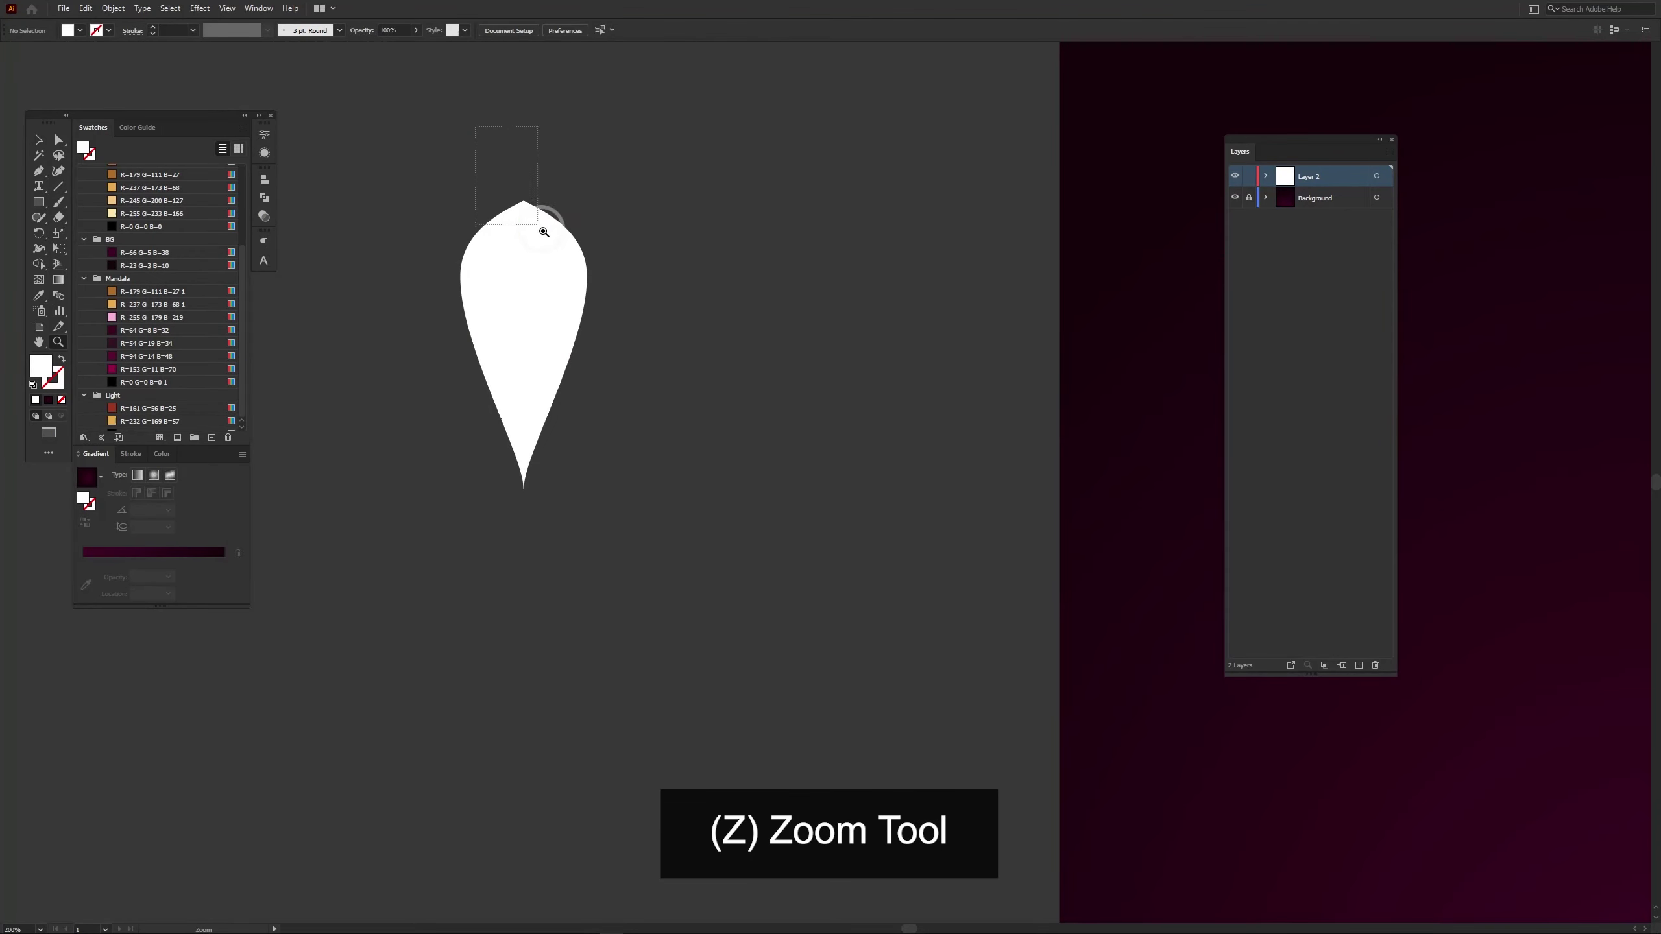
Join the overlapping end points at the petal's top and bottom tips
drag(475, 127, 542, 229)
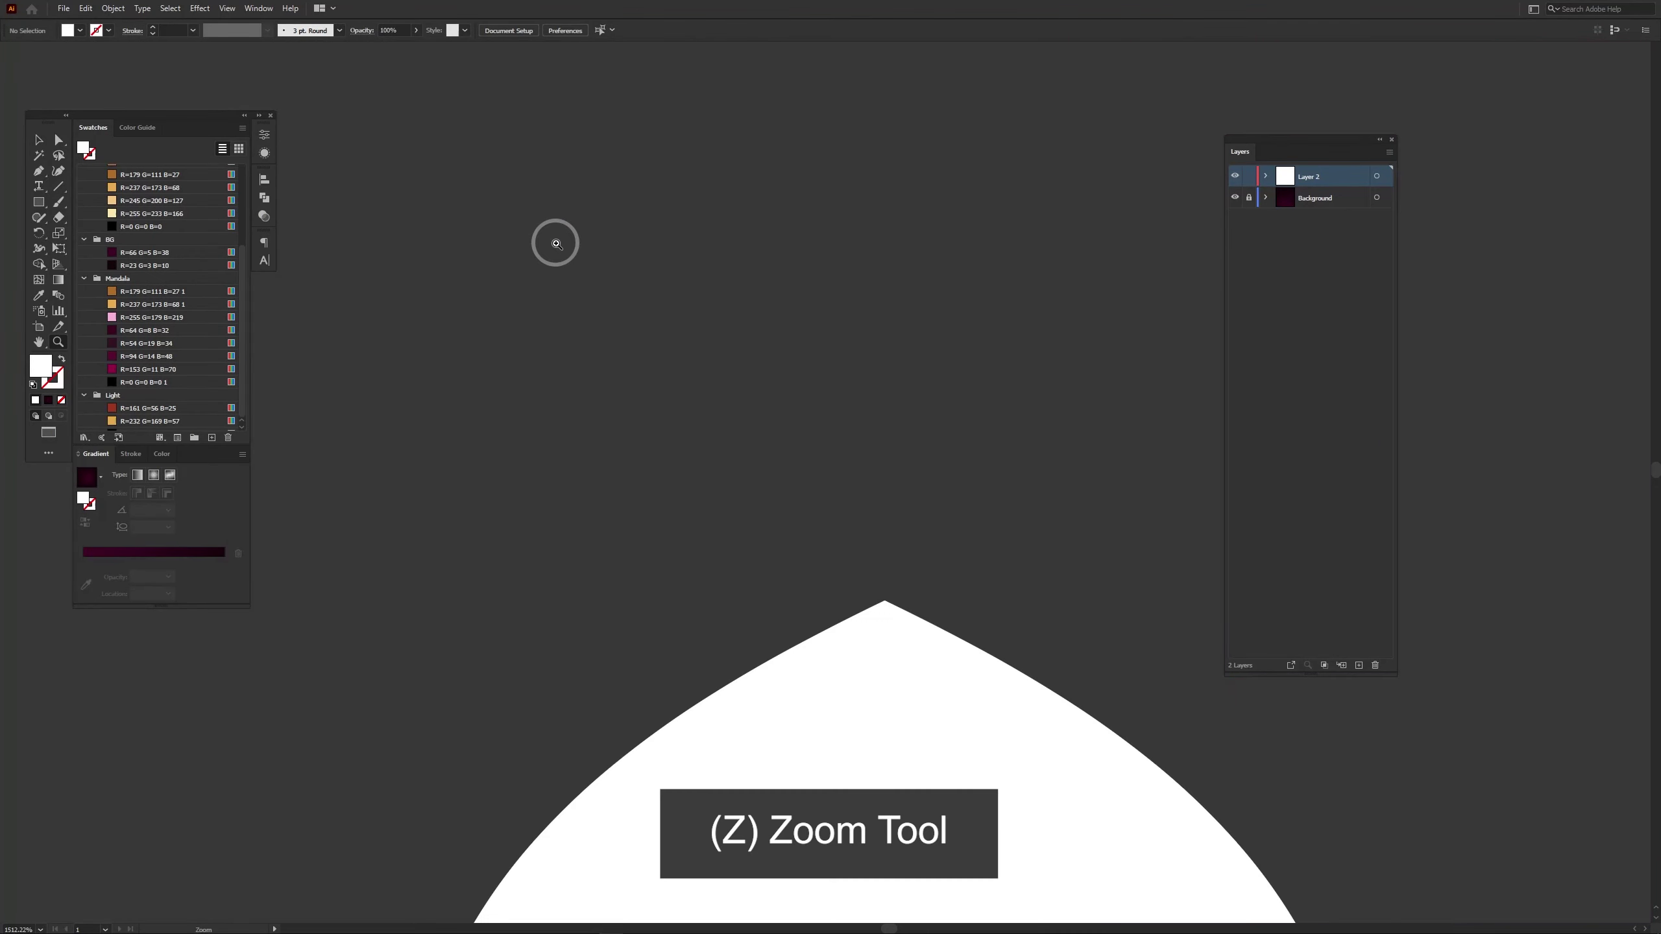
drag(831, 564, 461, 230)
key(a)
click(513, 264)
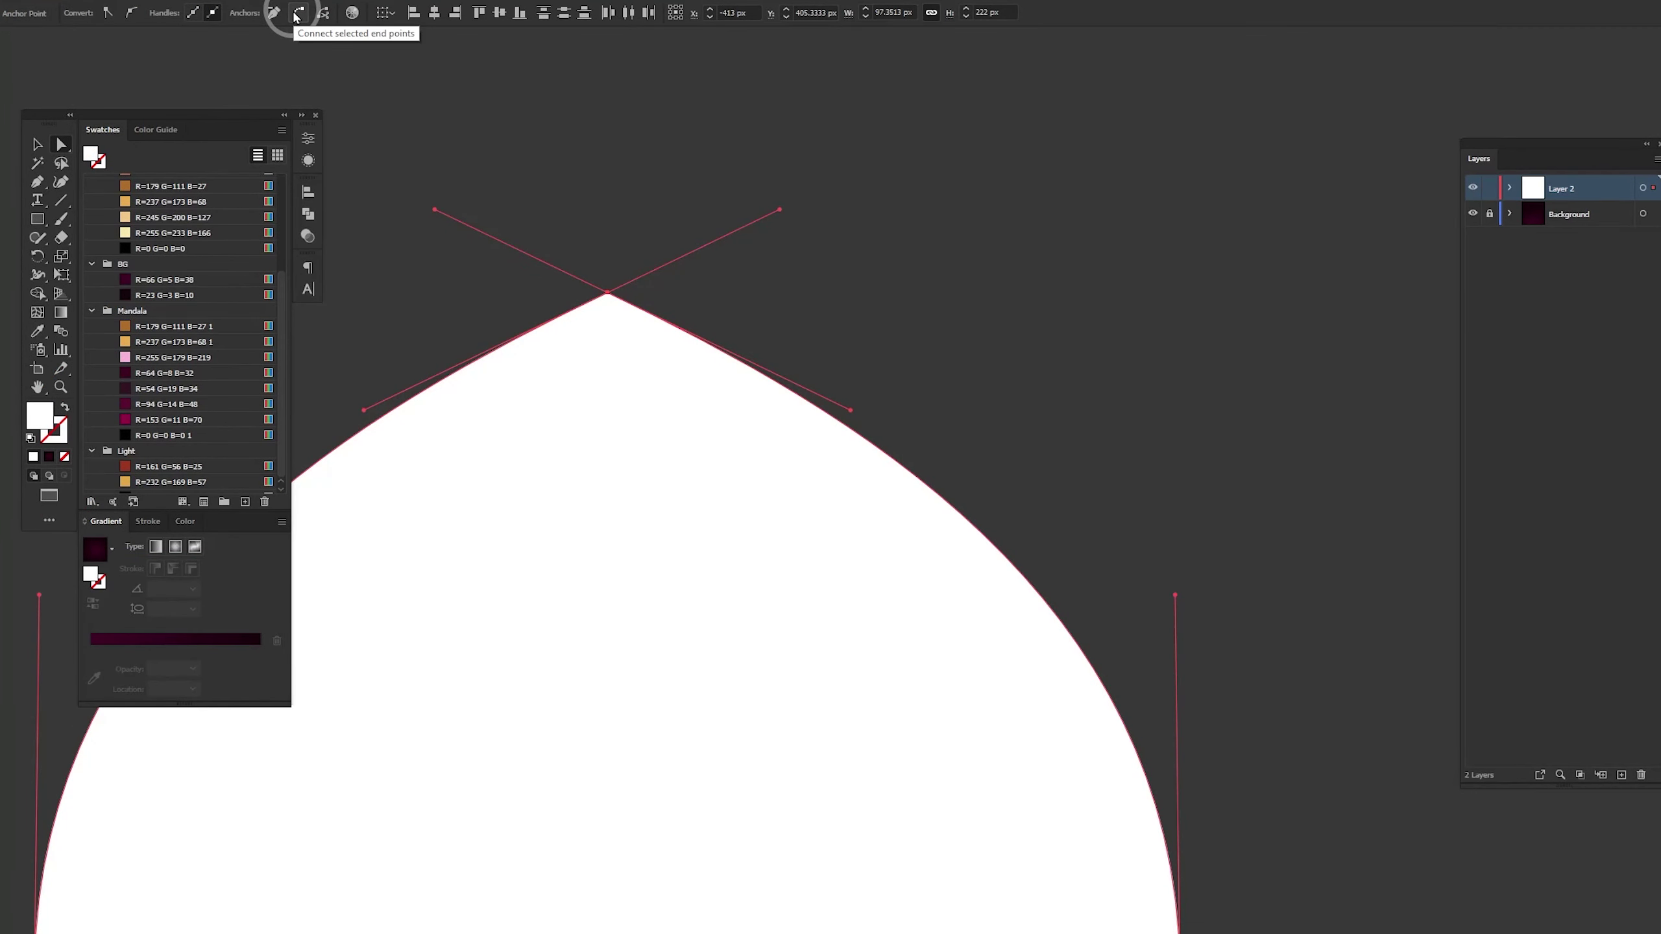
click(299, 12)
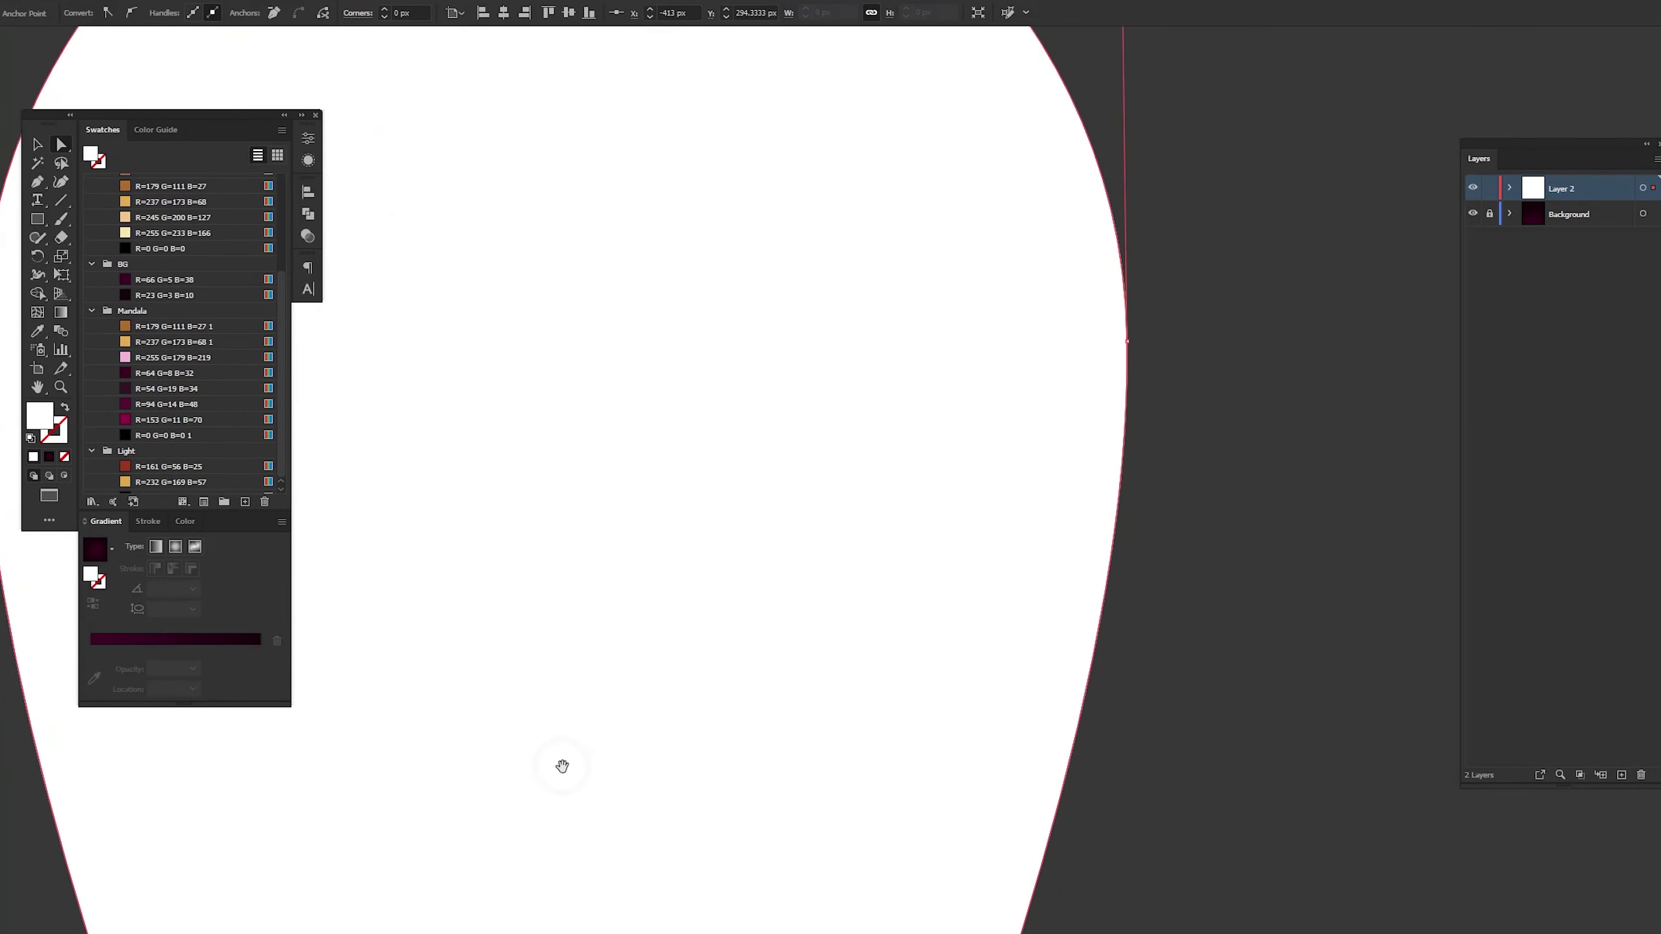
scroll(530, 385, down, 6)
mouse_move(592, 396)
mouse_down()
mouse_move(648, 465)
mouse_move(778, 564)
mouse_up()
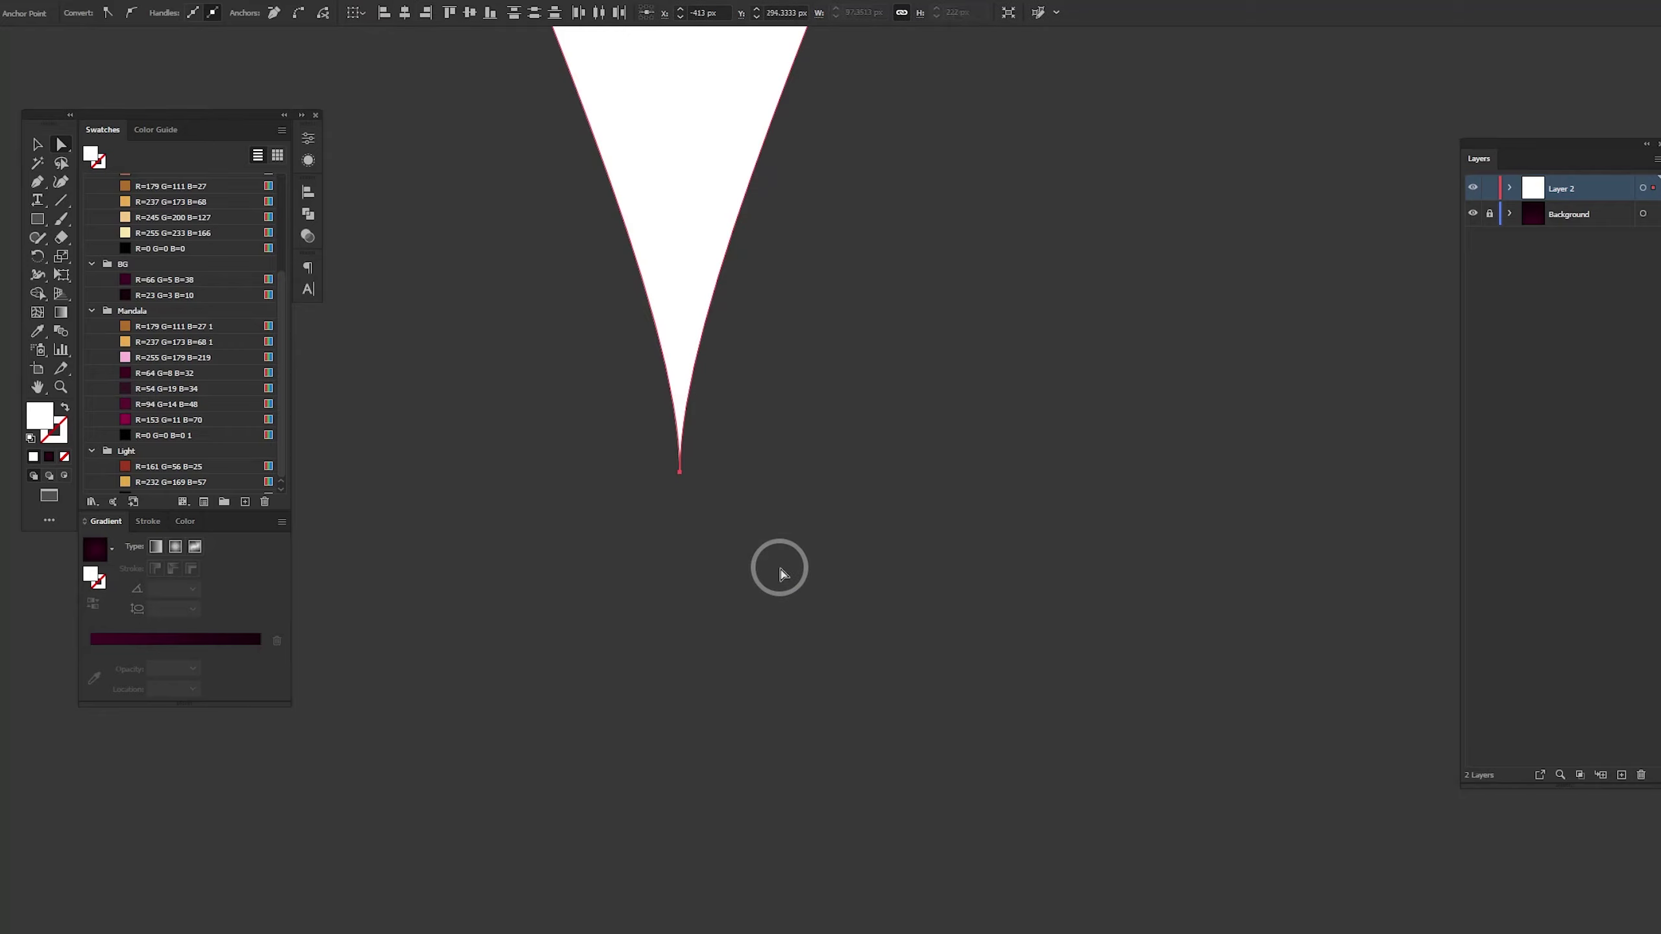
click(300, 12)
key(v)
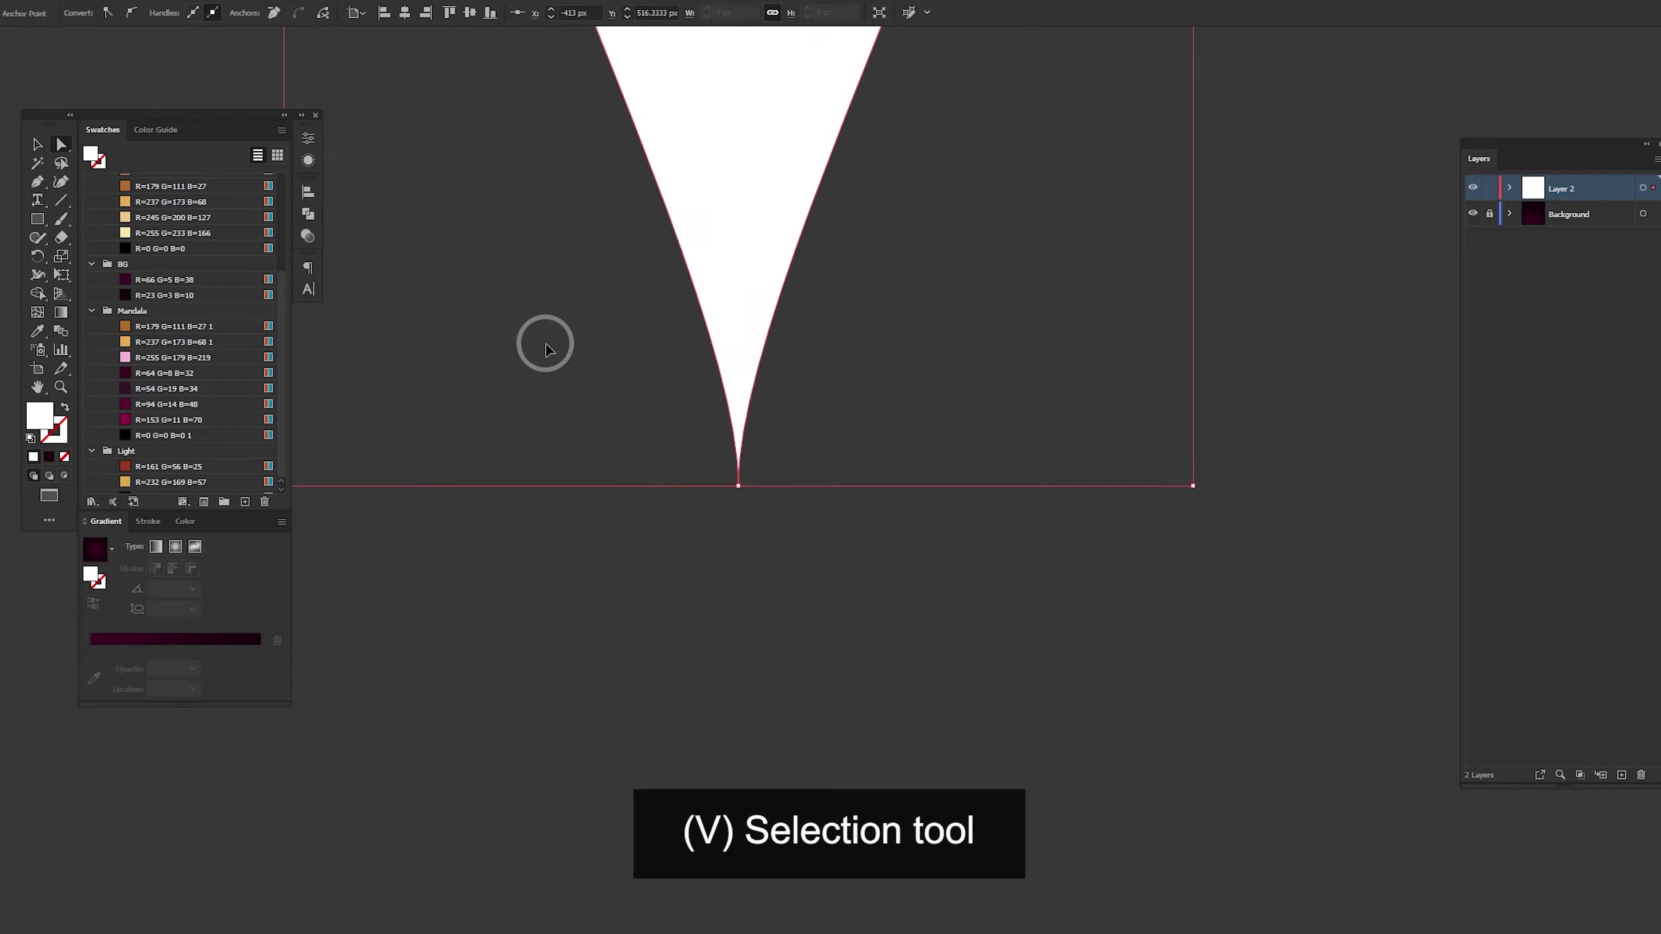
key(ctrl+minus)
key(ctrl+minus)
click(996, 402)
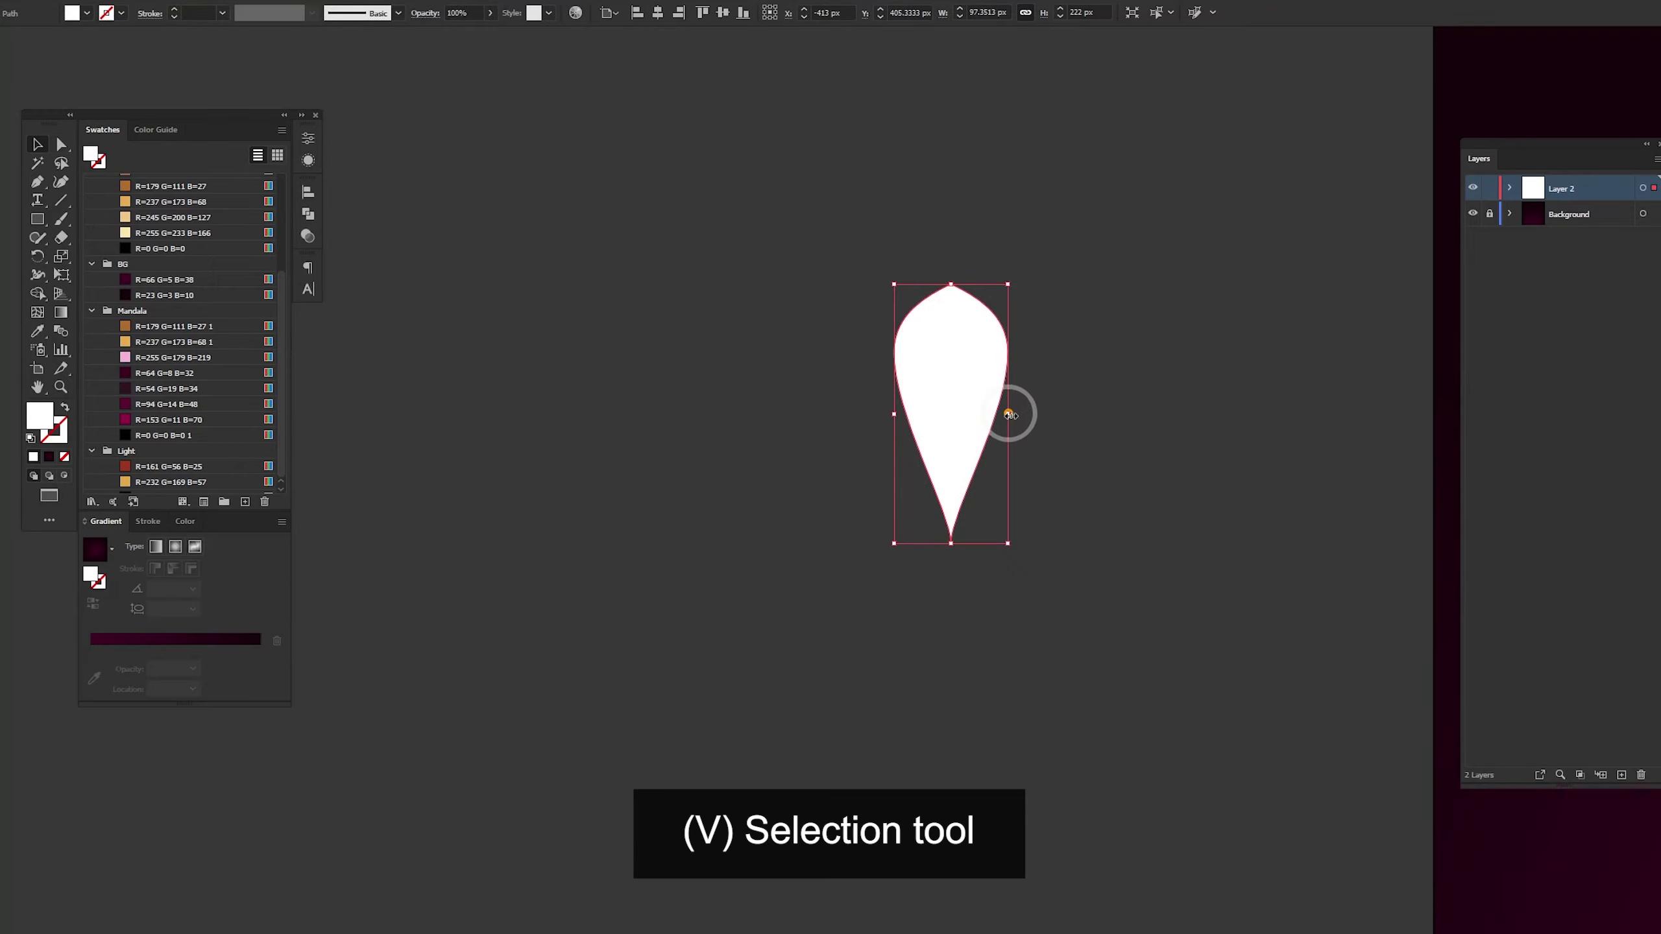
Duplicate the petal to the left twice with Alt-drag and Ctrl+D, giving three petals
click(1072, 543)
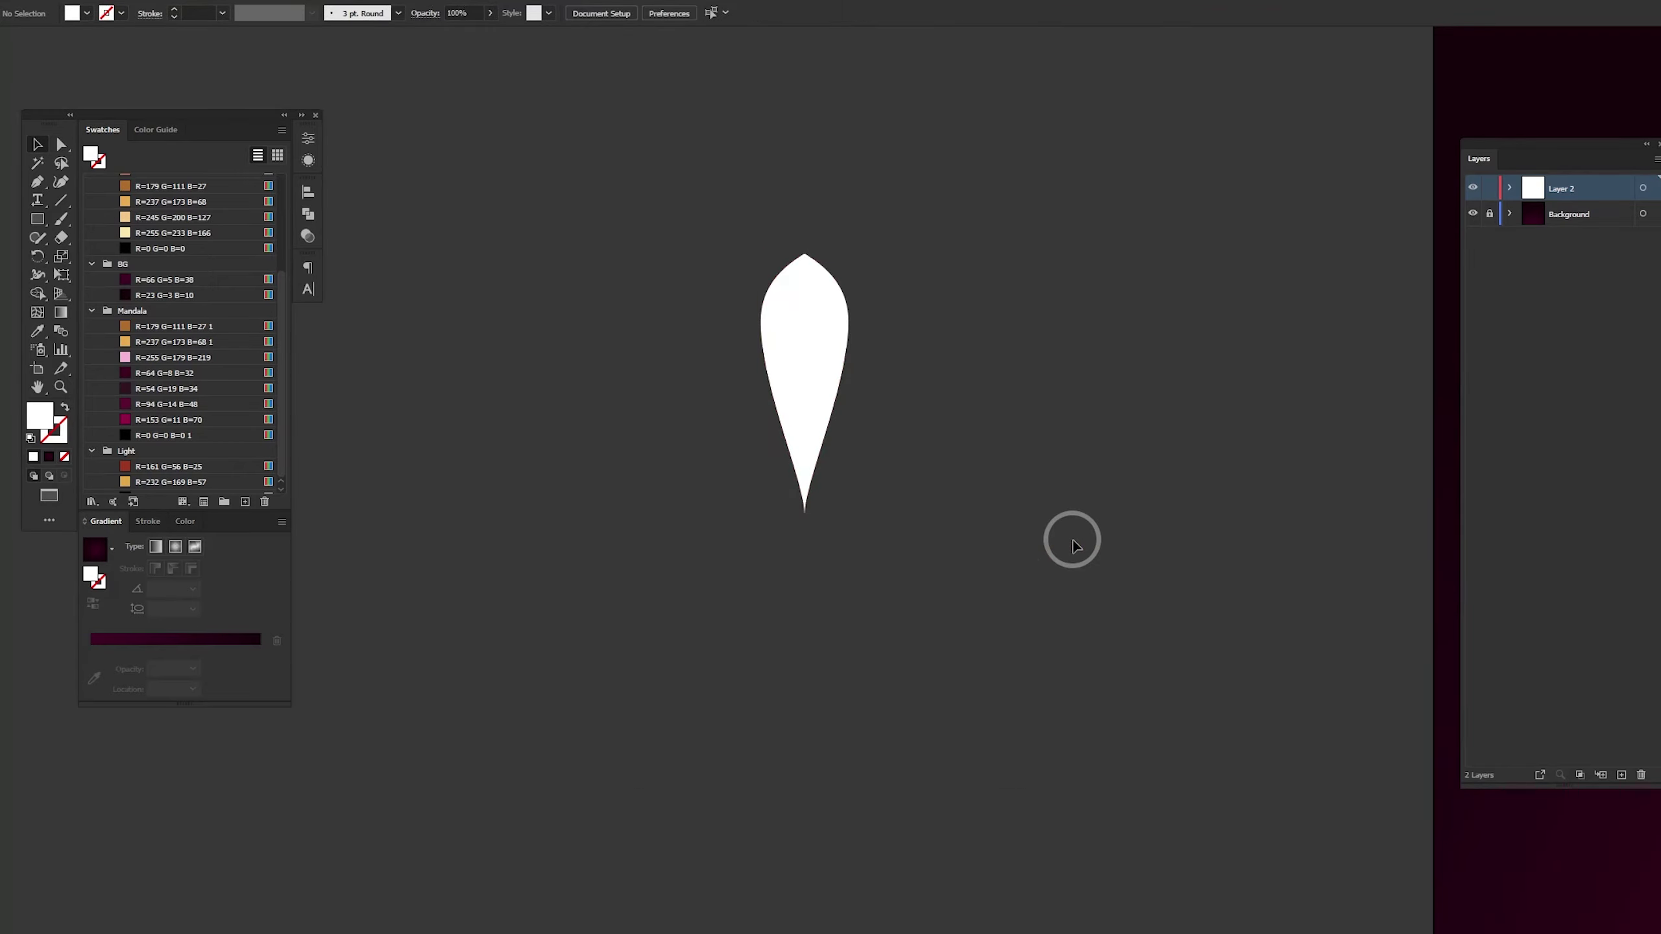
click(893, 520)
drag(922, 436, 687, 434)
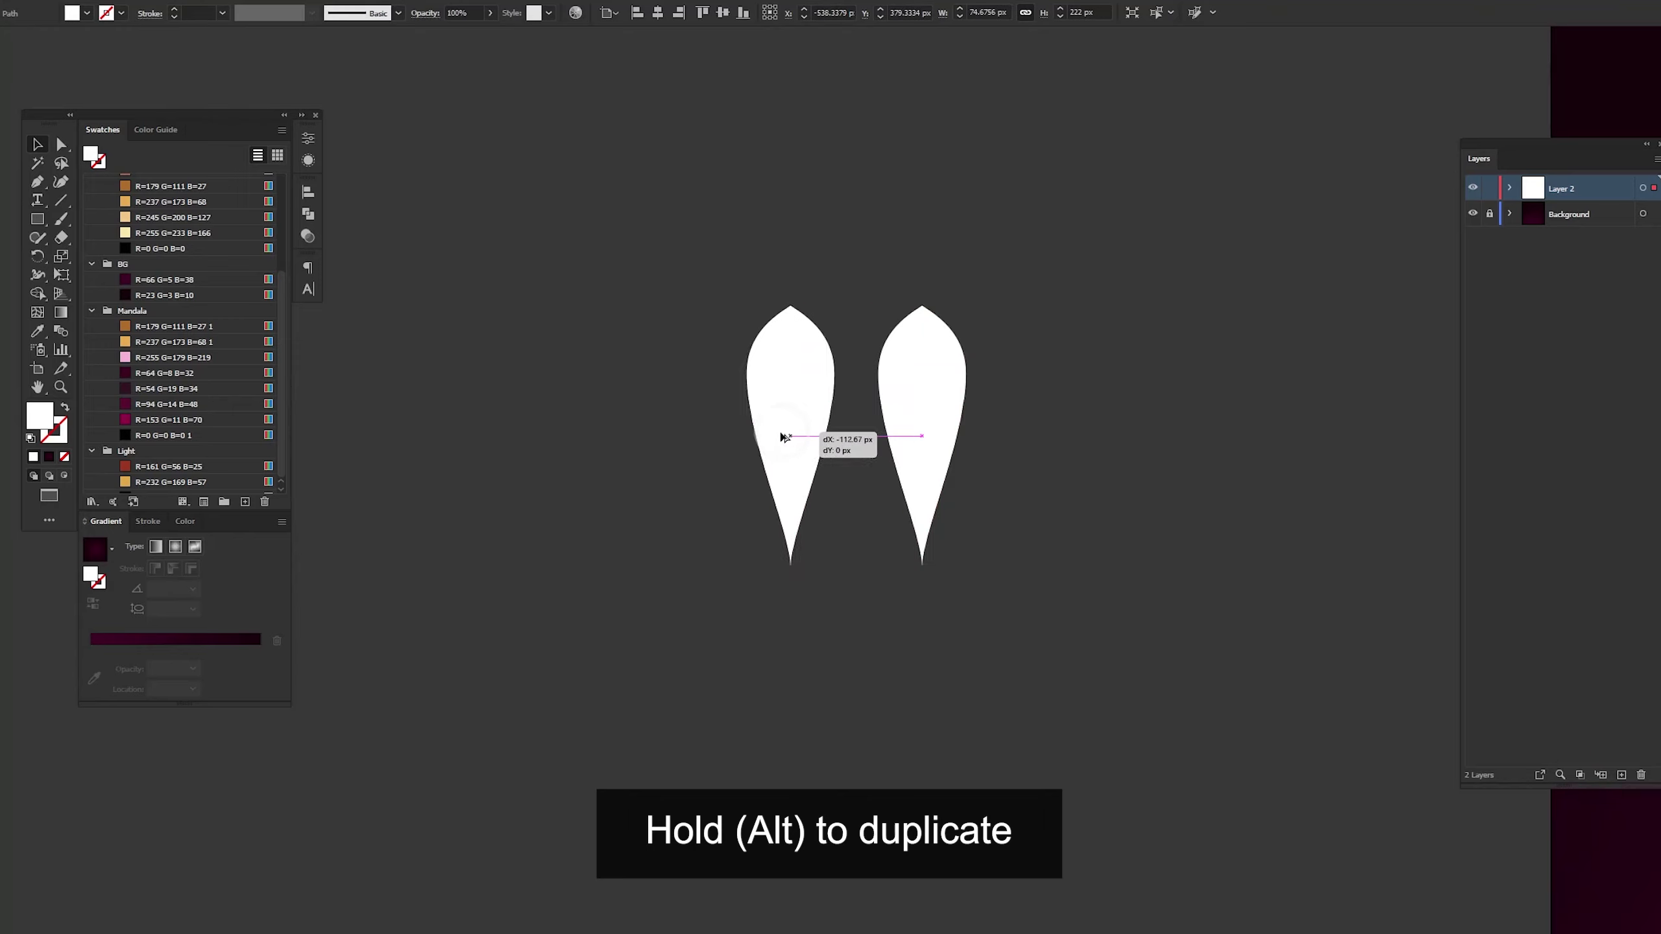
key(ctrl+d)
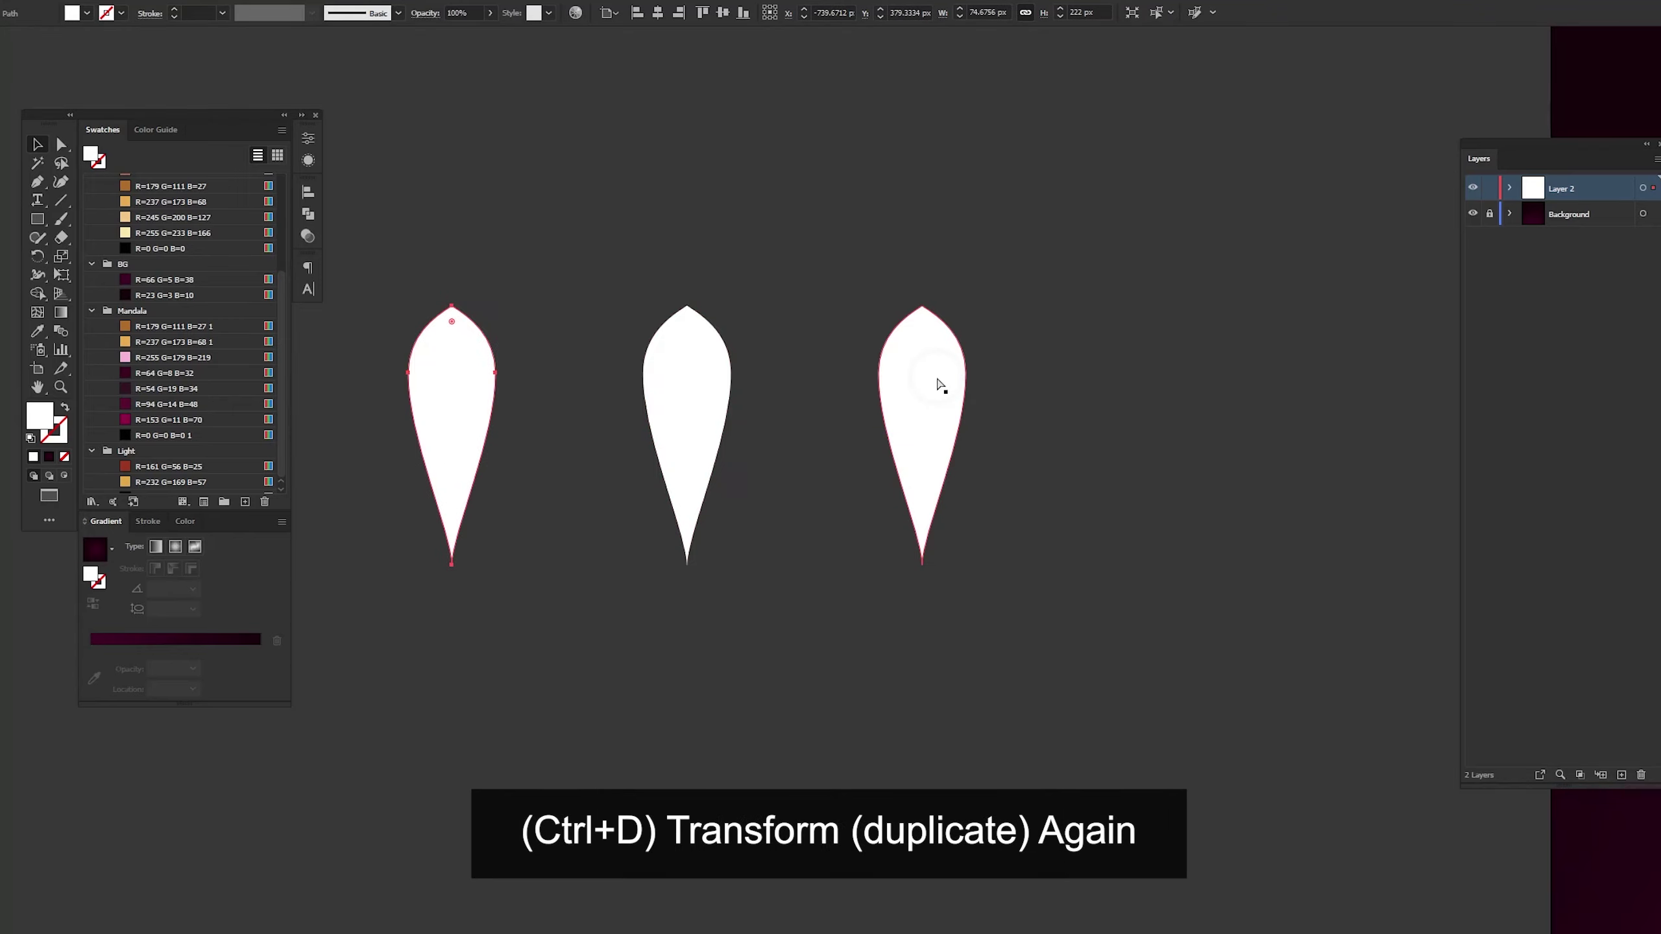
click(468, 267)
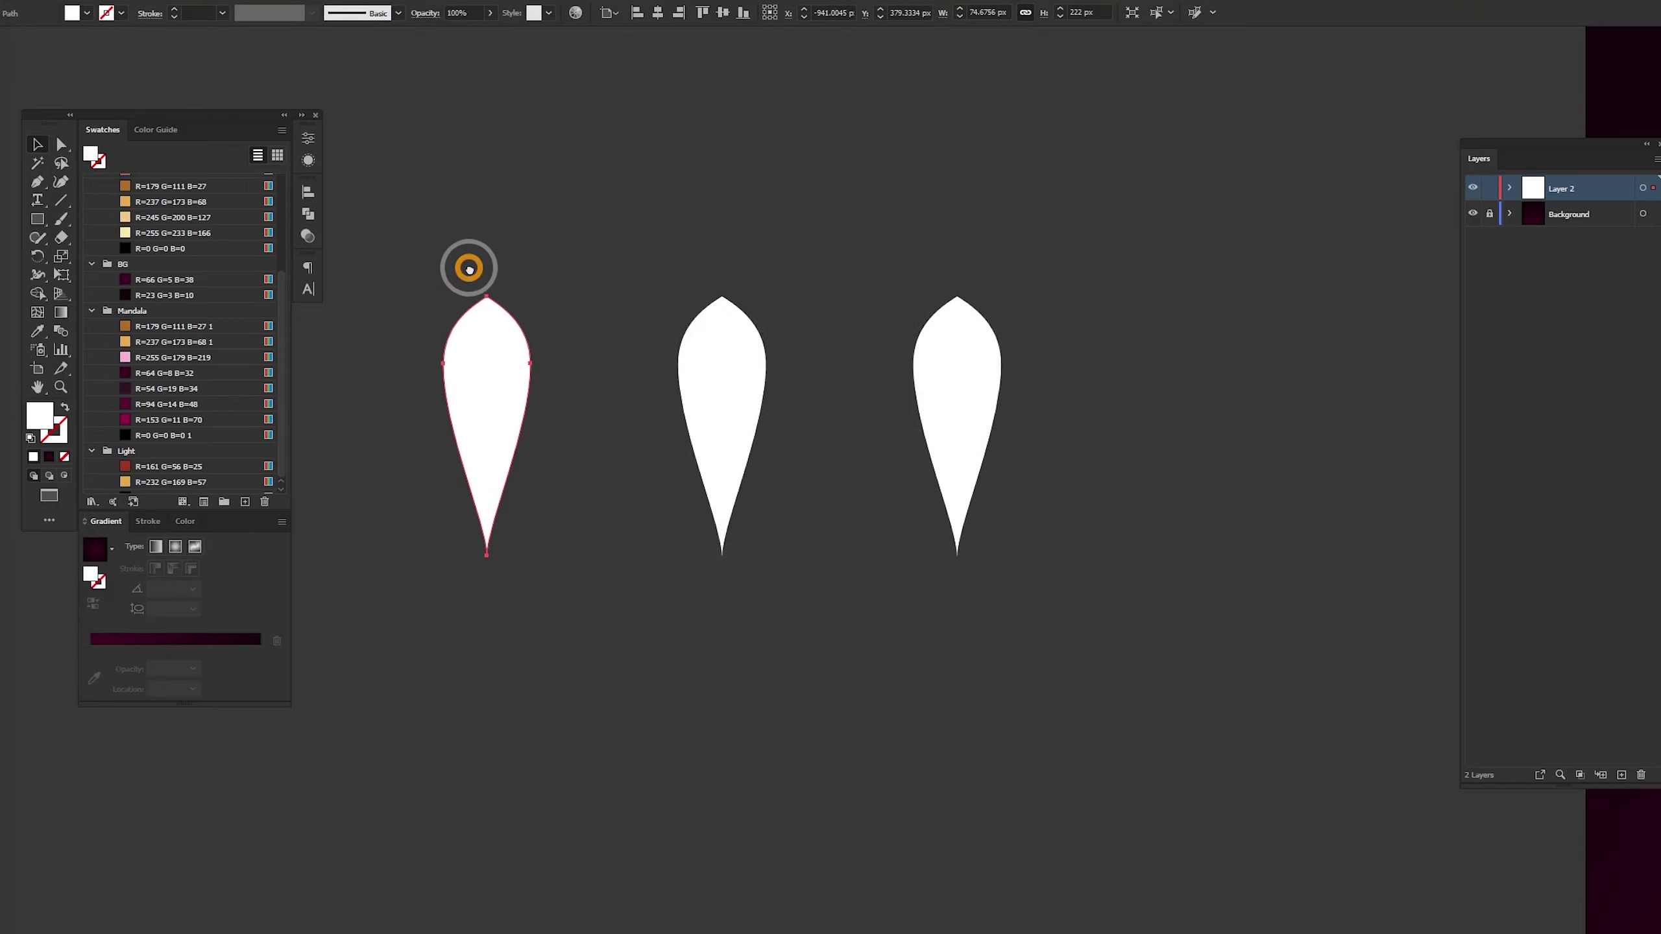
click(663, 376)
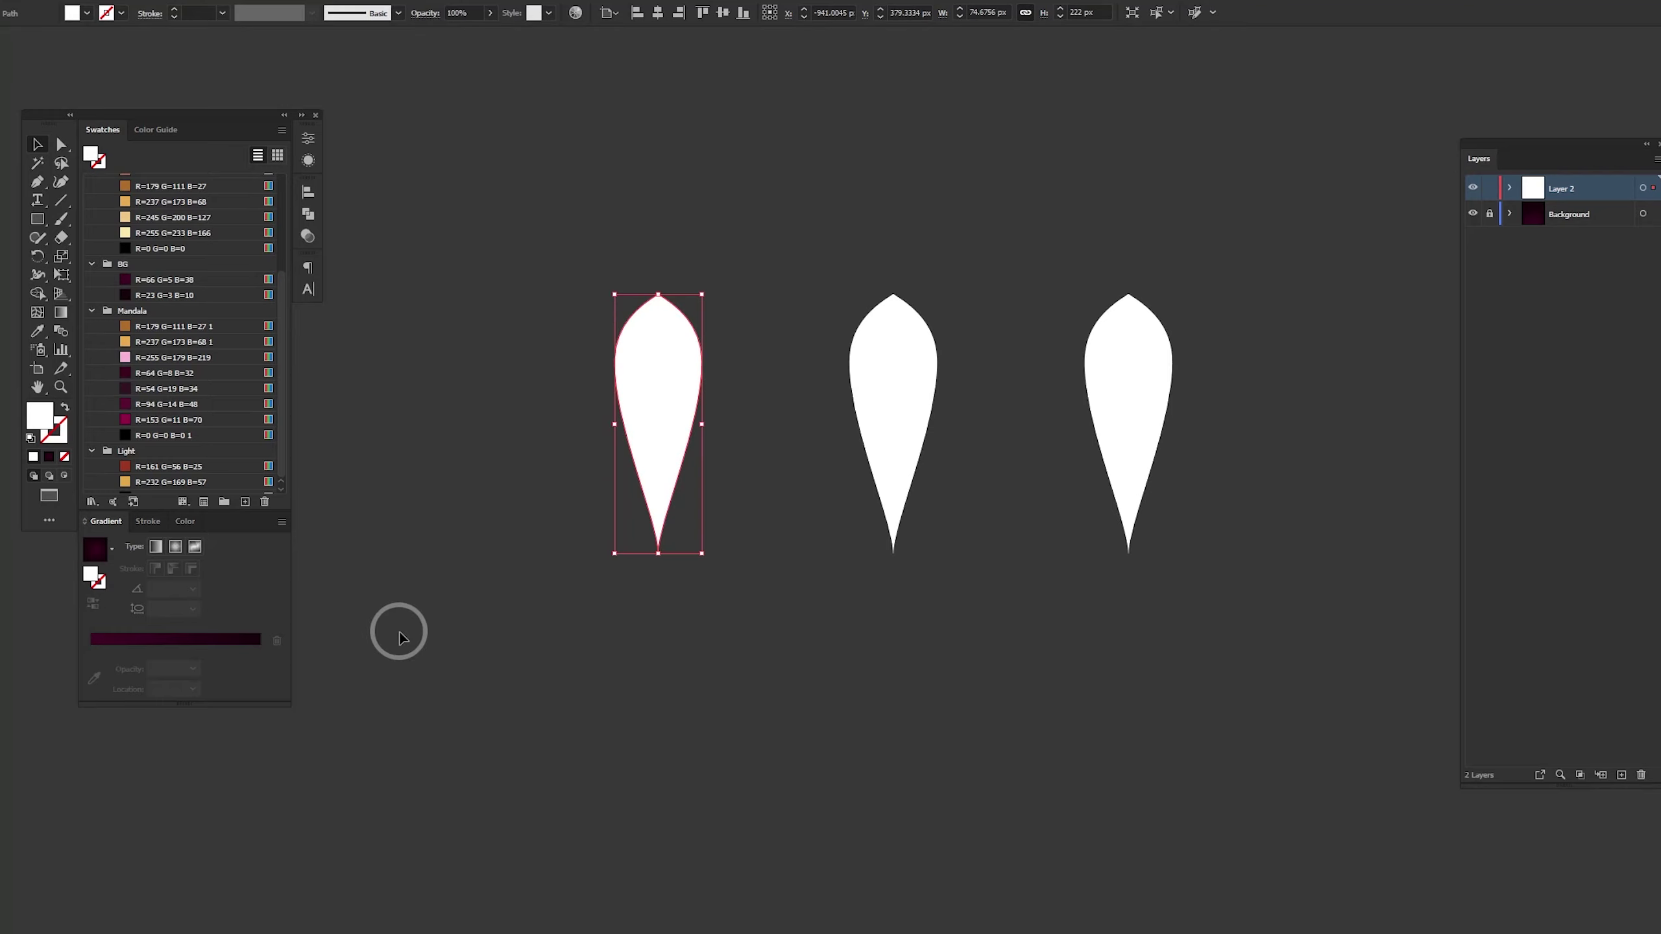
Fill the left petal with a radial gradient from R54 G19 B34 to R94 G14 B48
scroll(187, 330, down, 1)
click(157, 643)
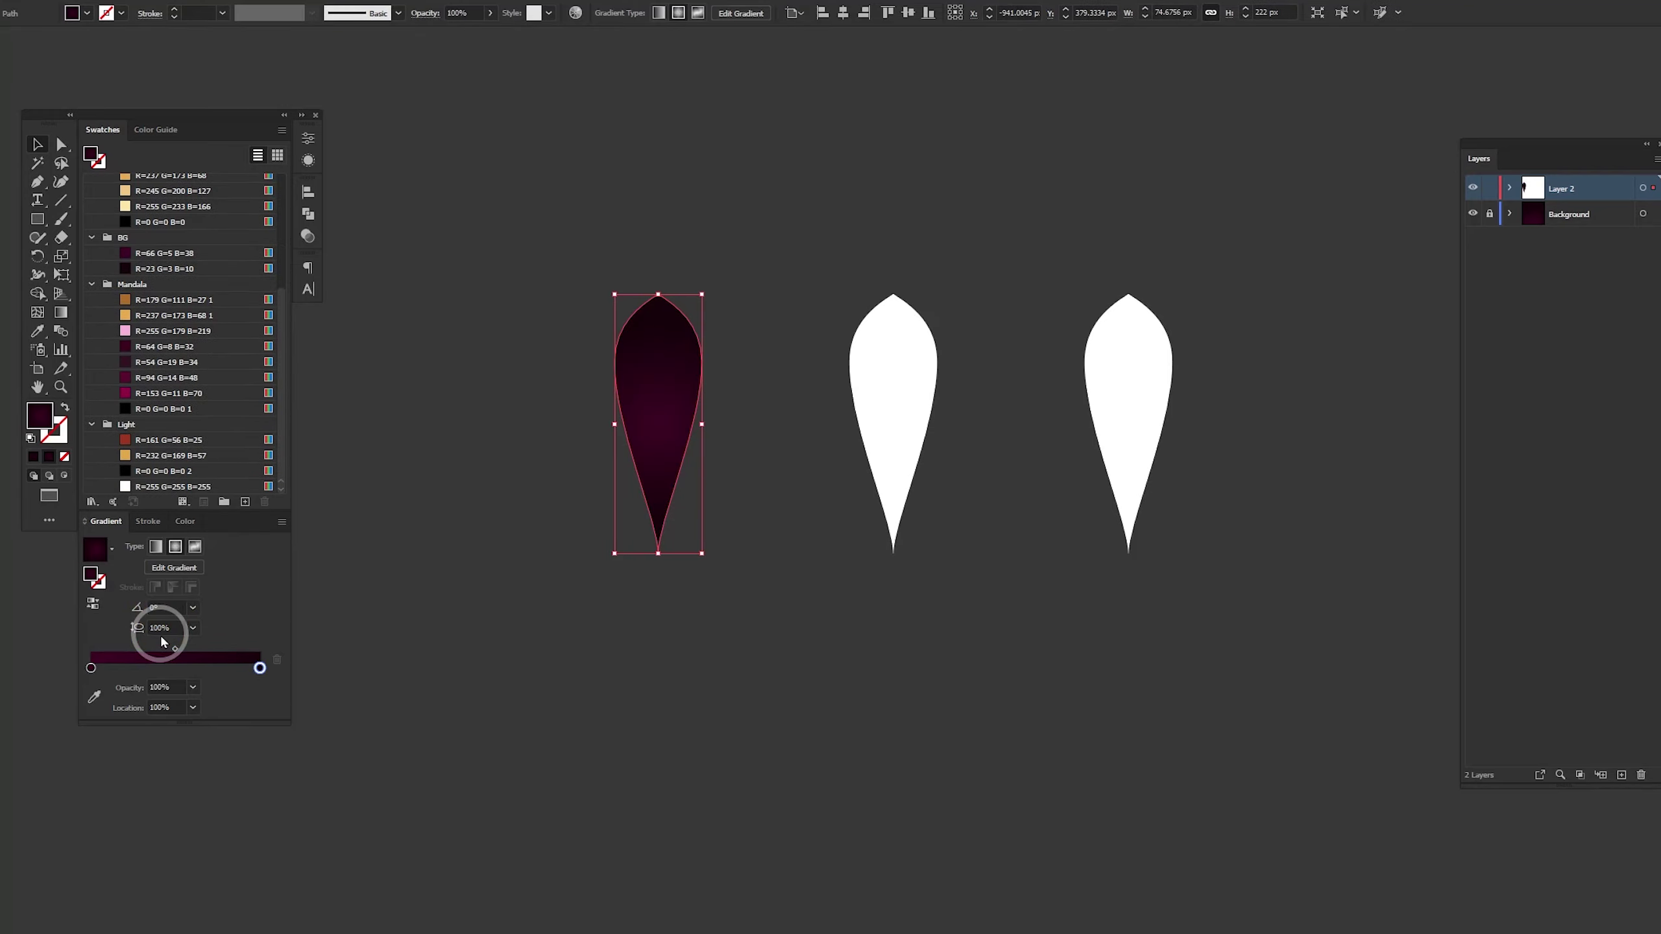
click(91, 668)
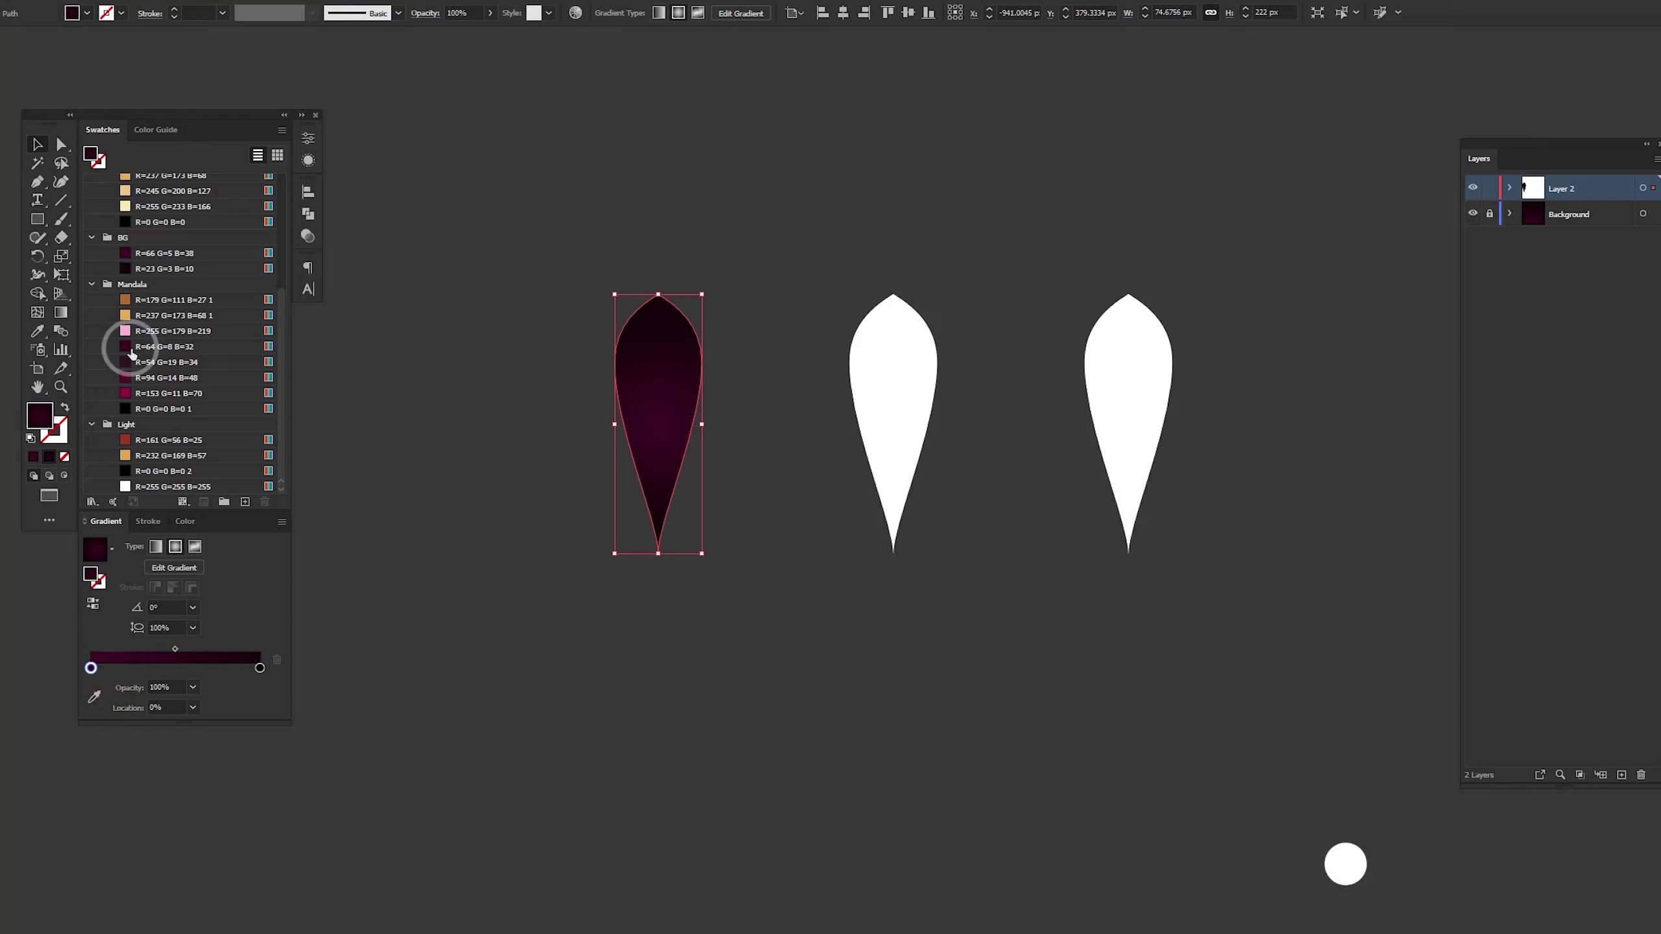
drag(134, 362, 93, 669)
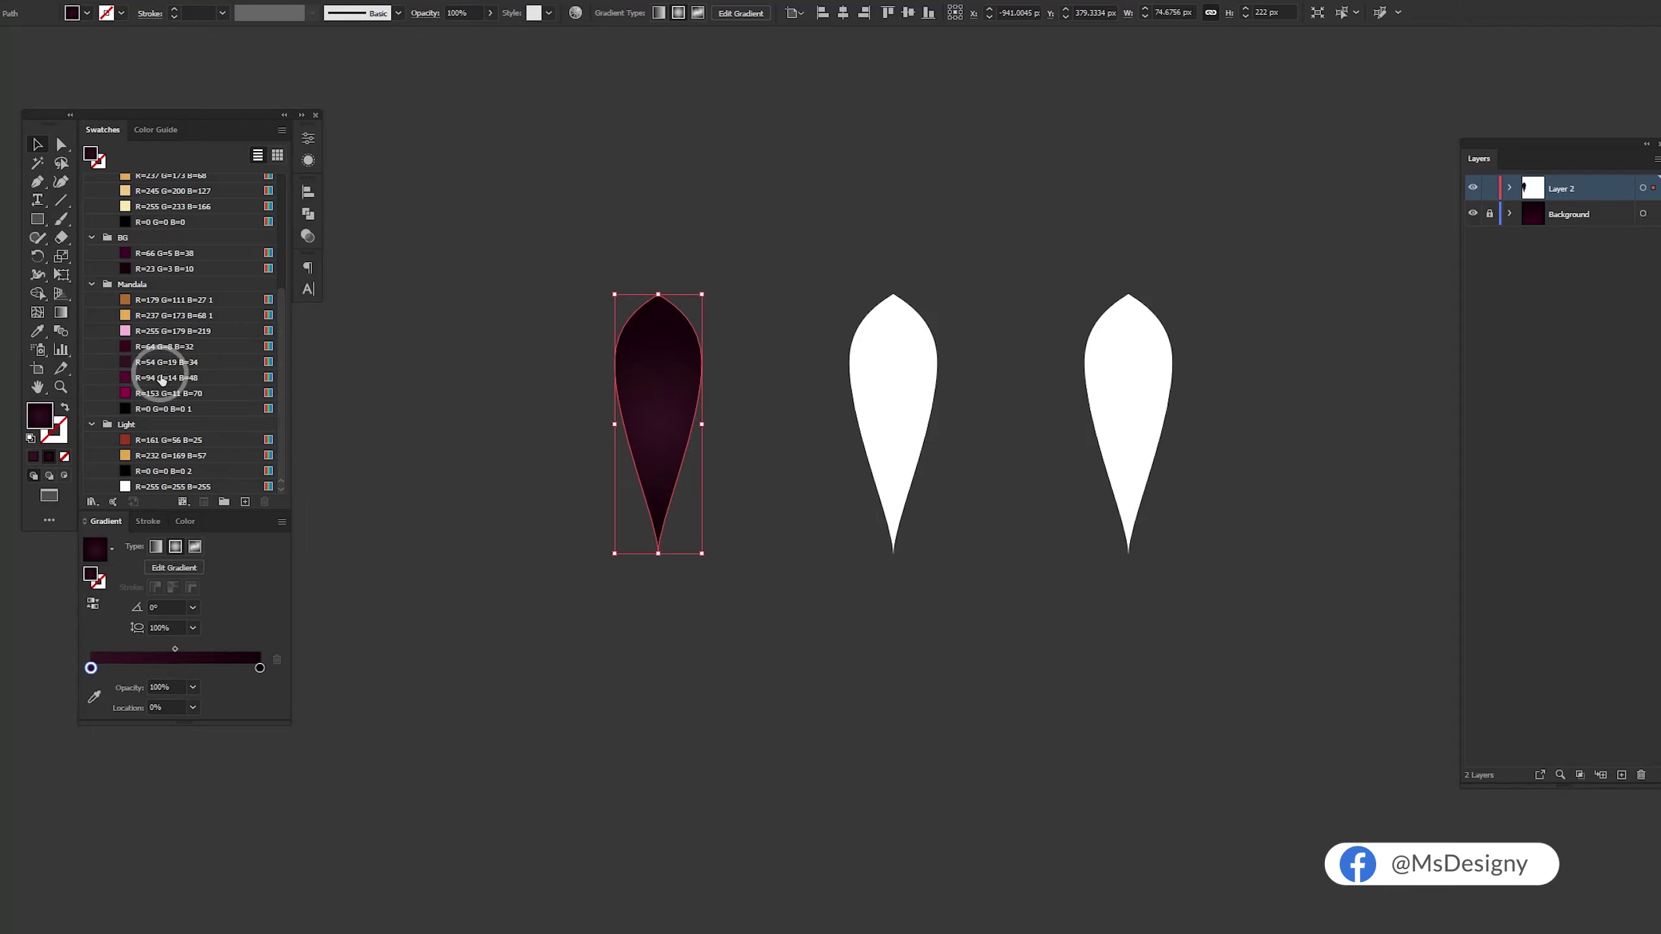
drag(160, 378, 260, 668)
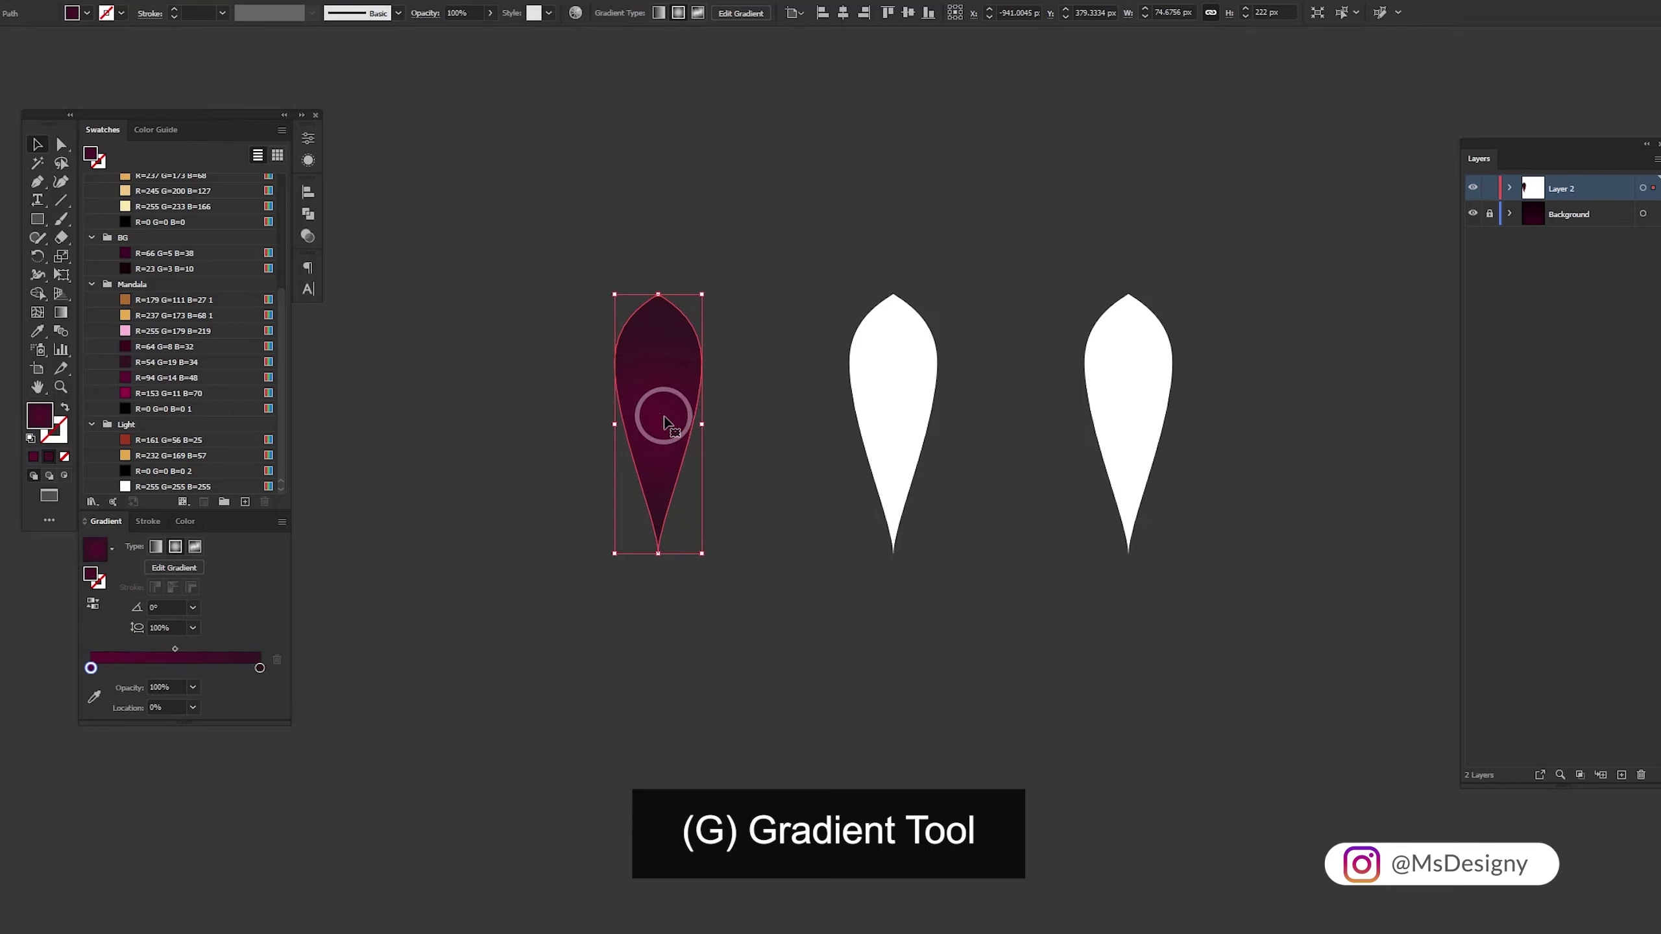
Run the petal's gradient top to bottom and squash it horizontally to fit
key(g)
mouse_move(683, 429)
mouse_down()
mouse_move(685, 402)
mouse_move(760, 364)
mouse_move(653, 280)
mouse_up()
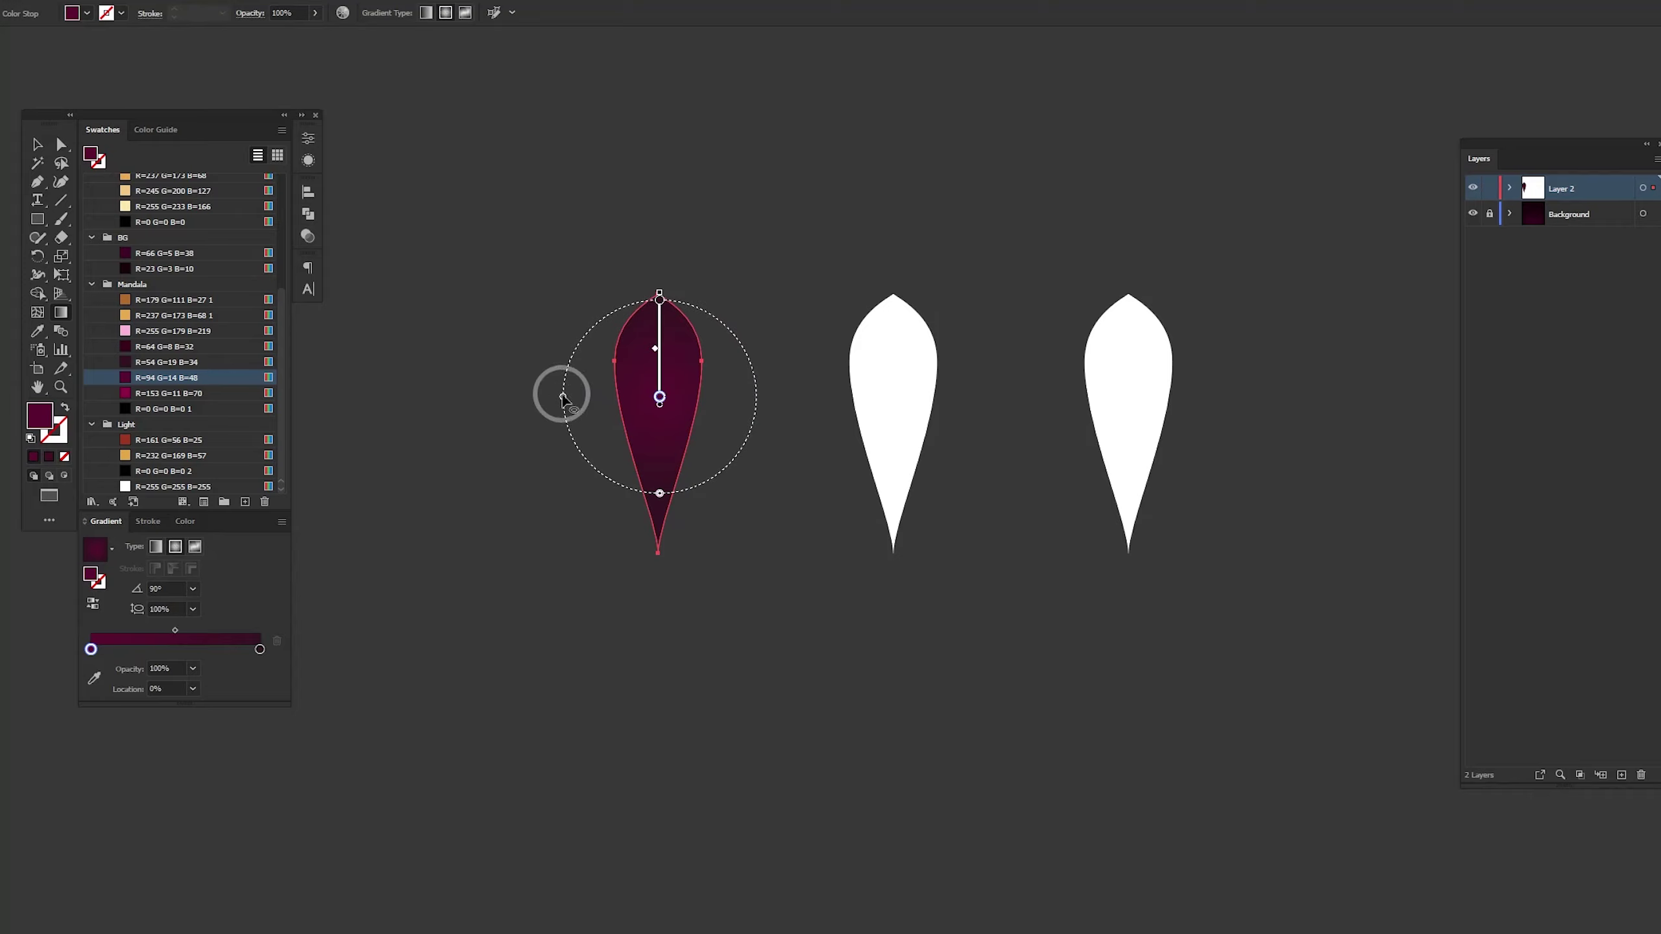
drag(563, 397, 619, 401)
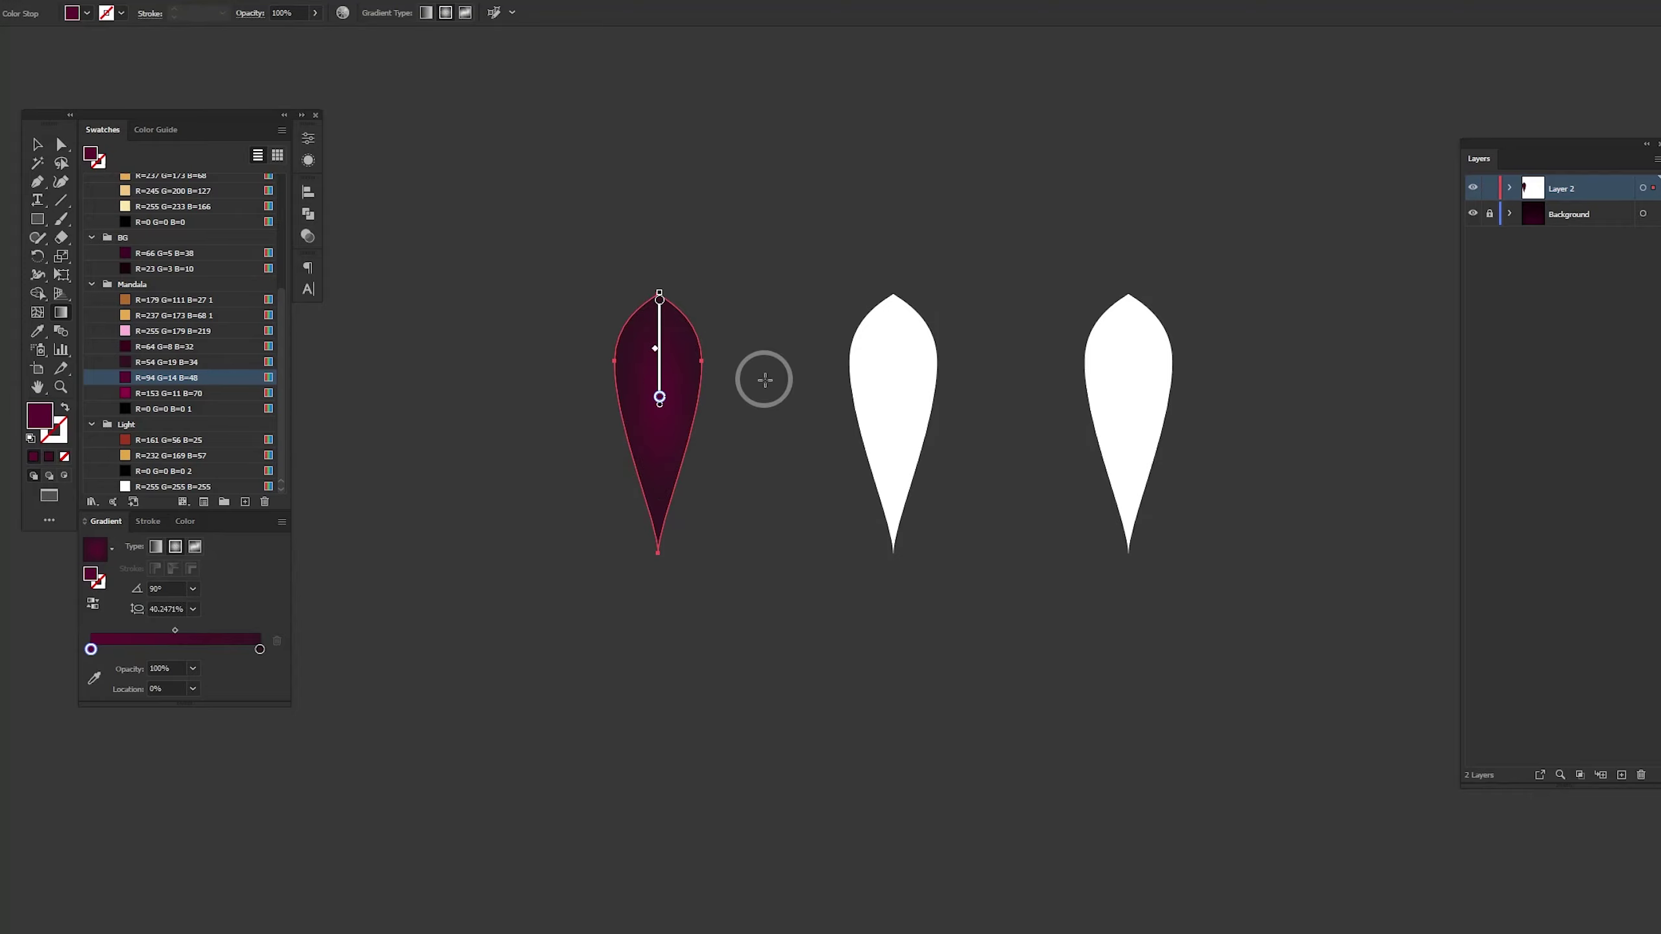
key(v)
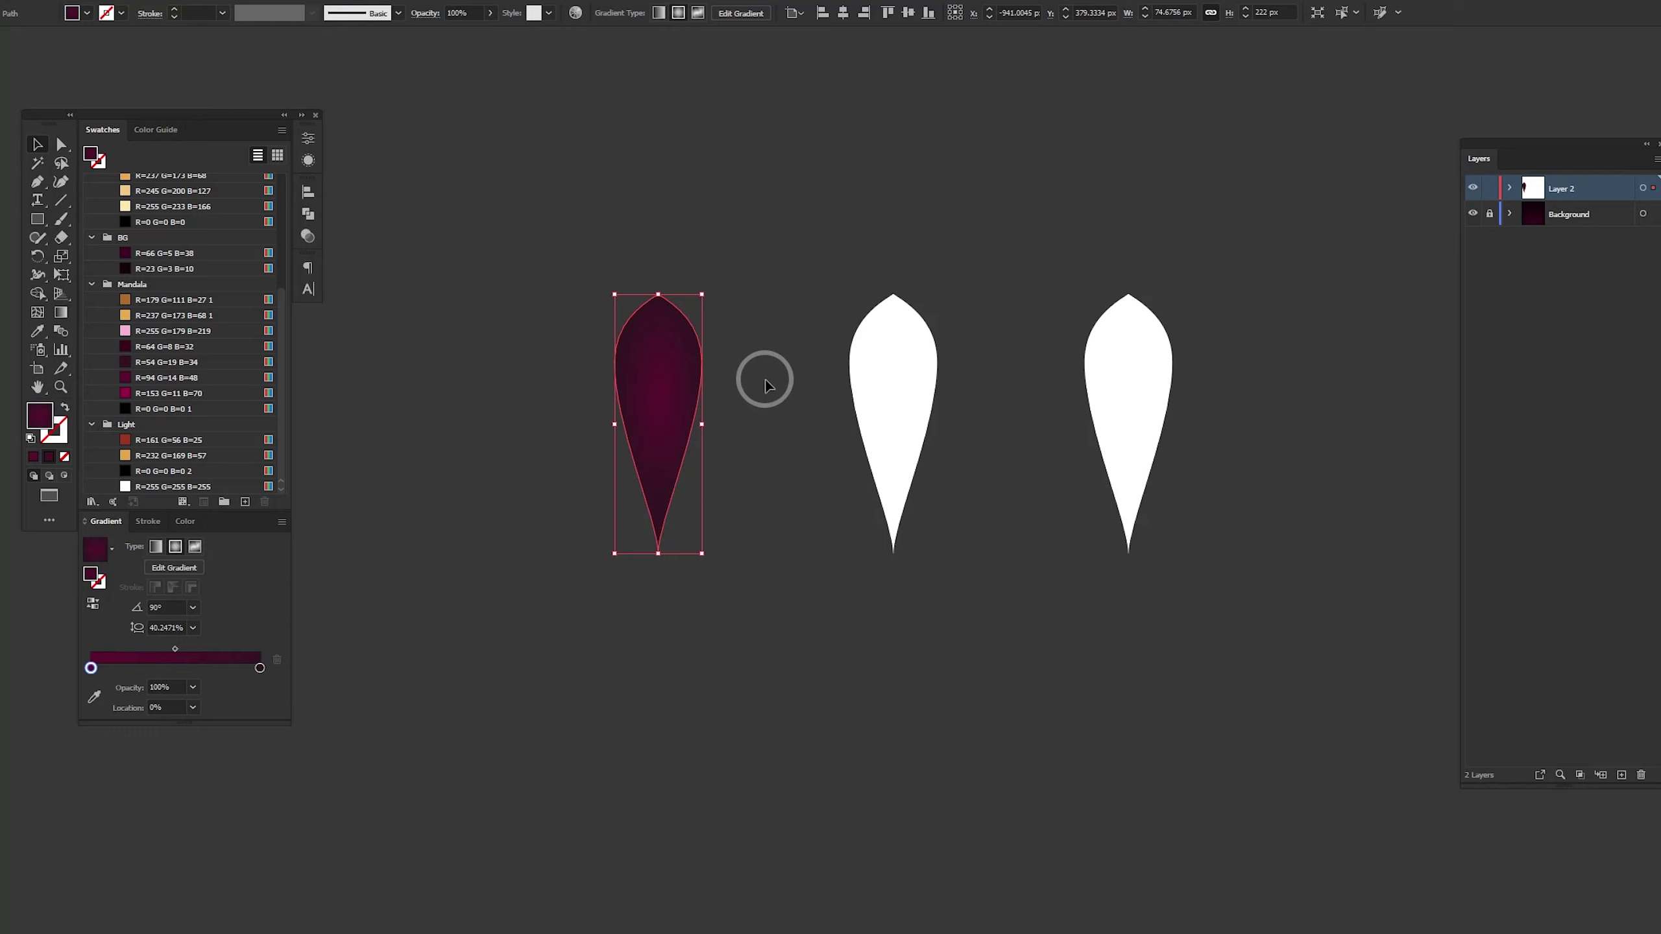
click(766, 380)
click(876, 387)
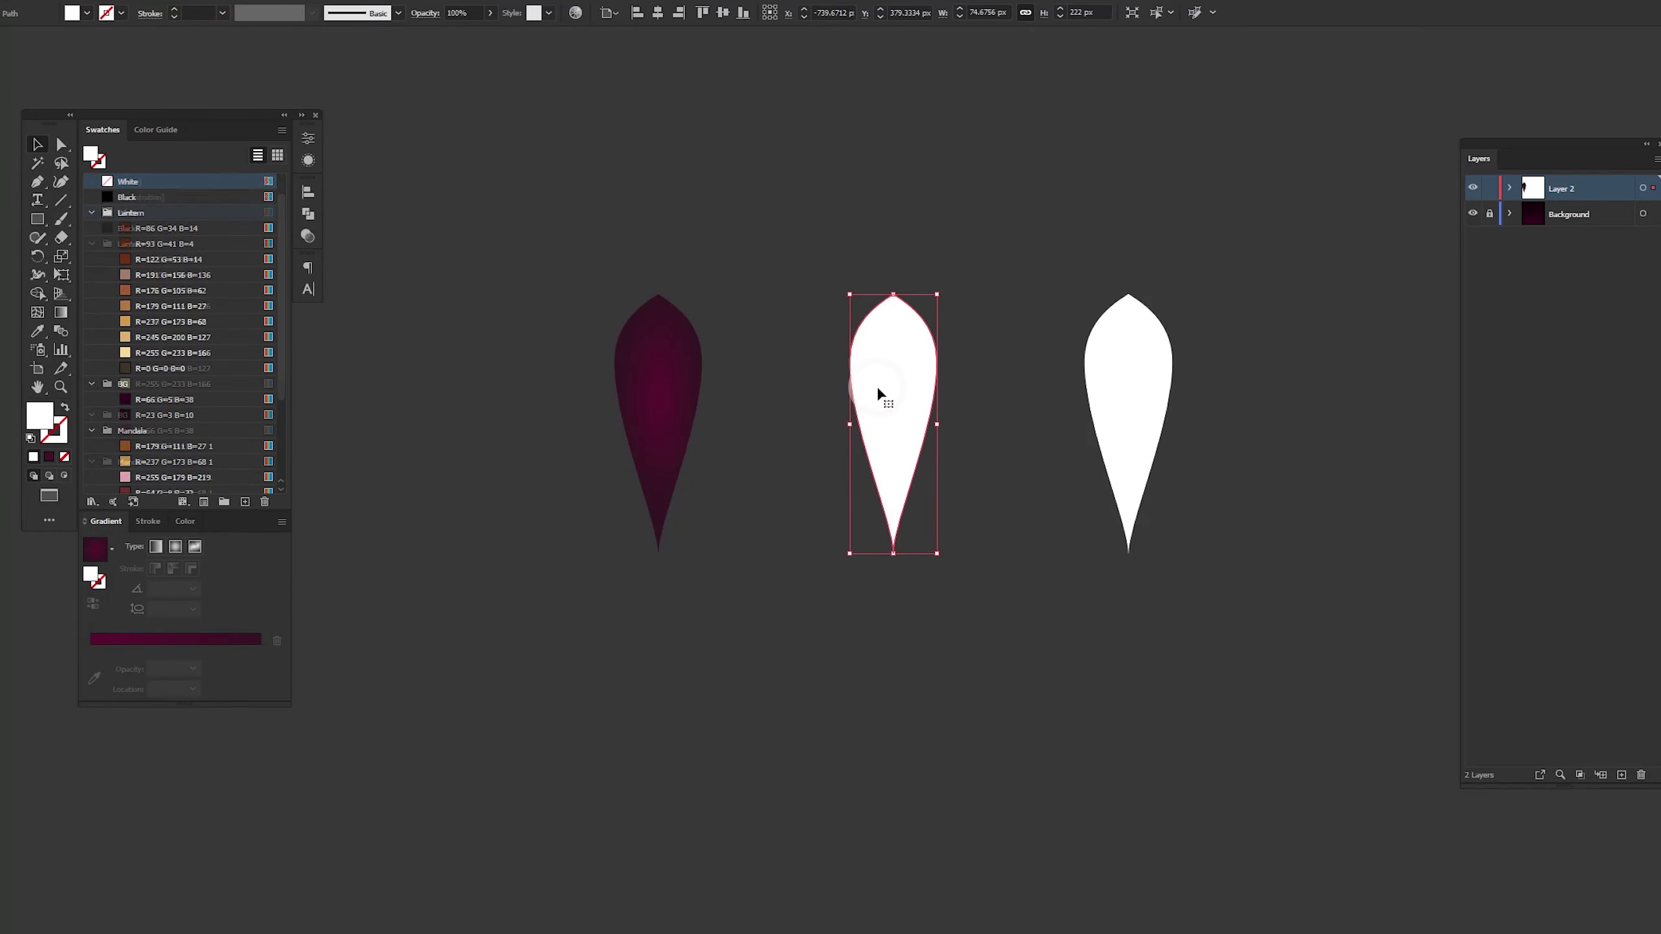
Swap the middle petal's fill to stroke and set the stroke weight to 8 pt
drag(730, 383, 511, 408)
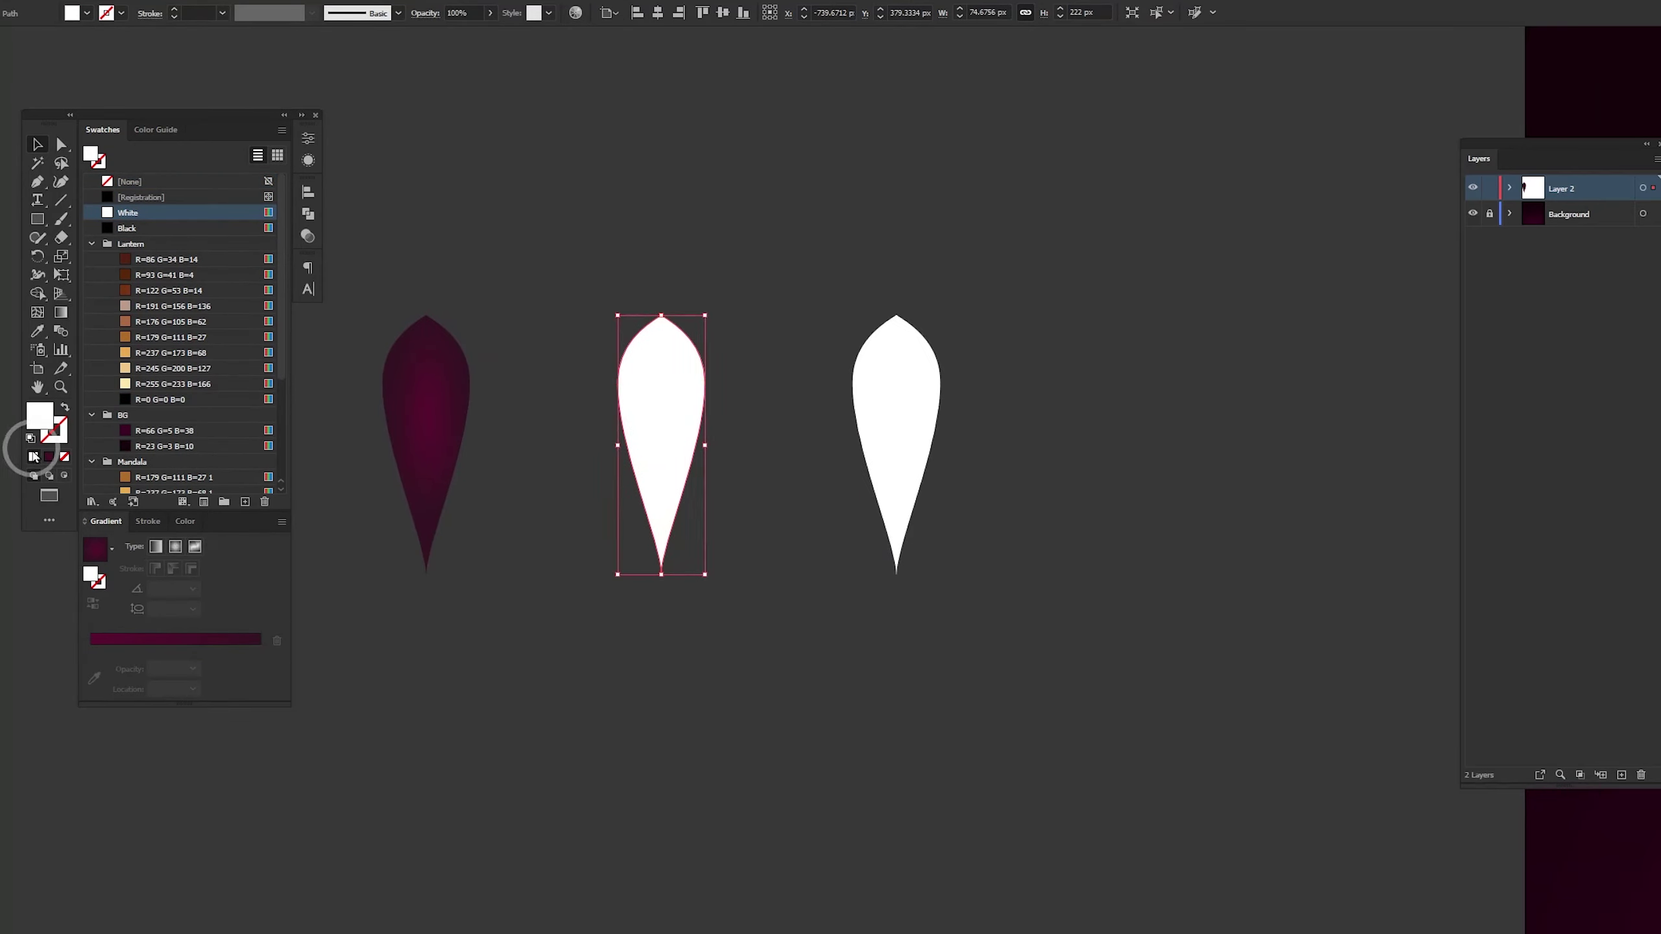
click(65, 408)
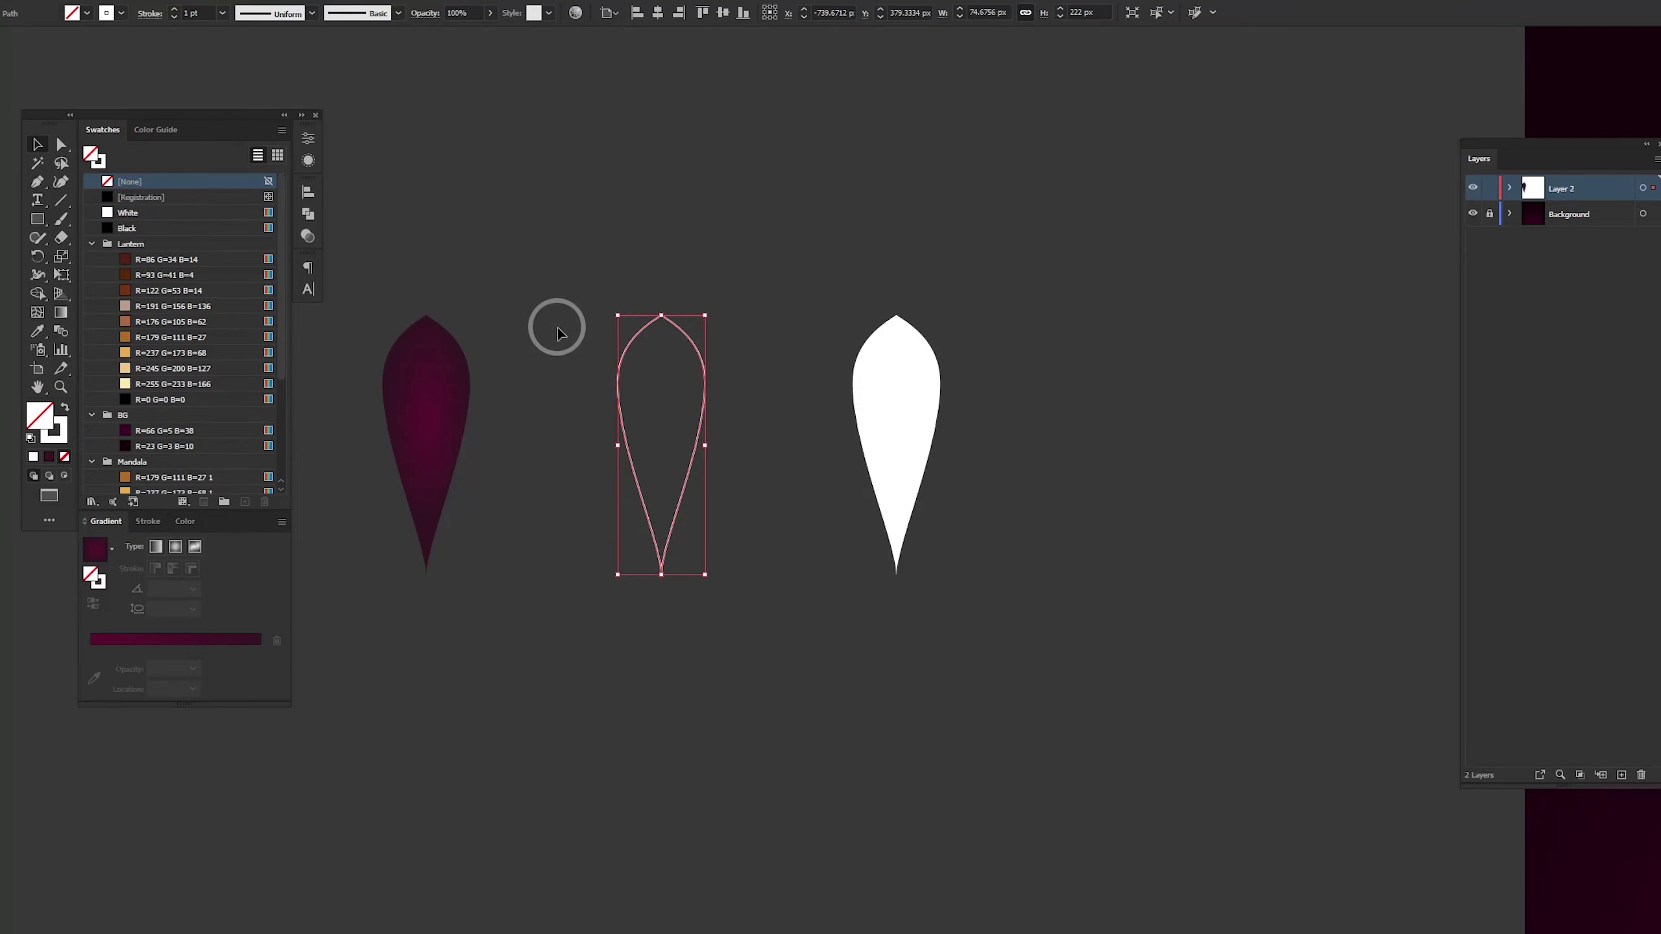
click(149, 523)
click(190, 546)
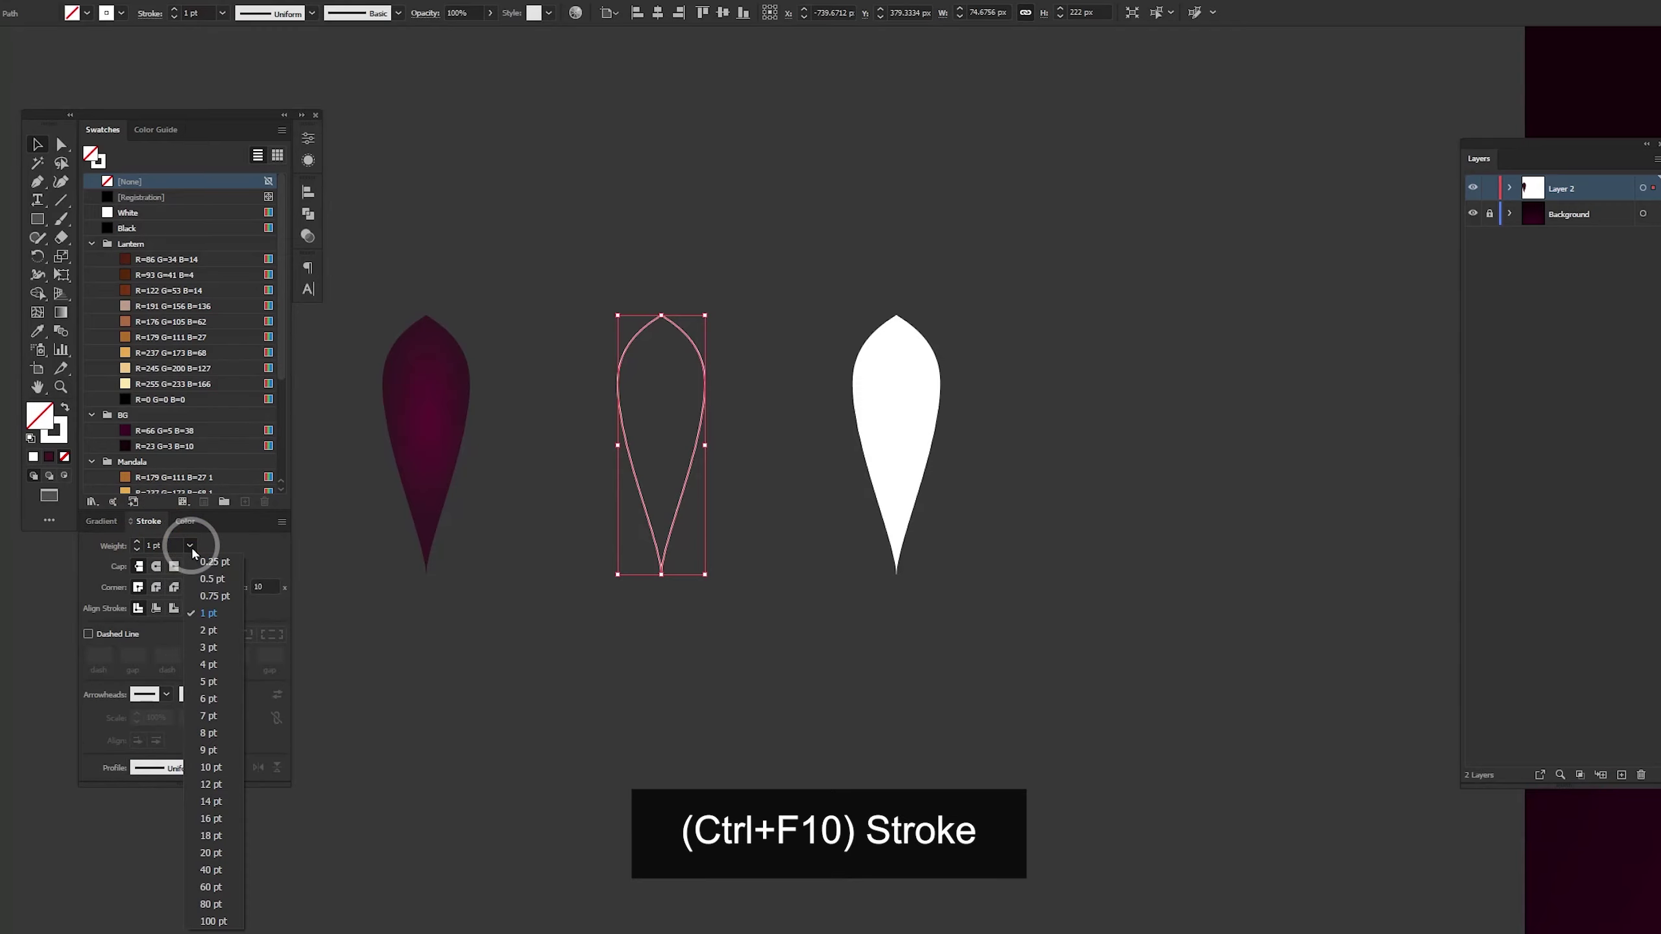
click(209, 698)
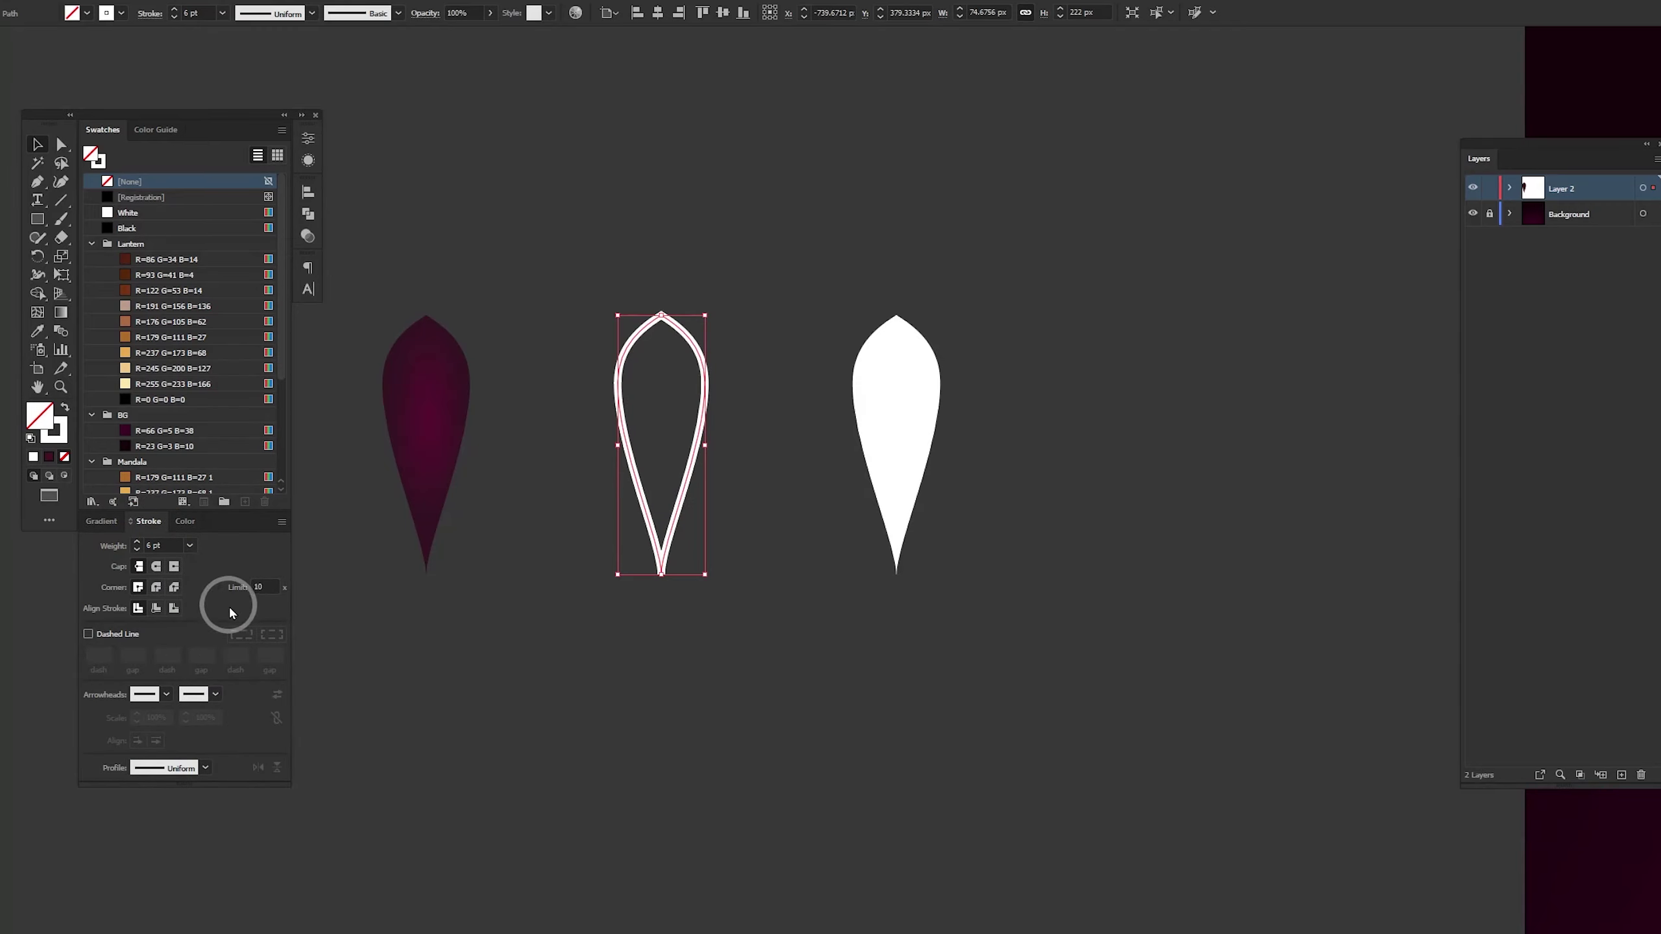
click(190, 547)
click(202, 712)
click(188, 548)
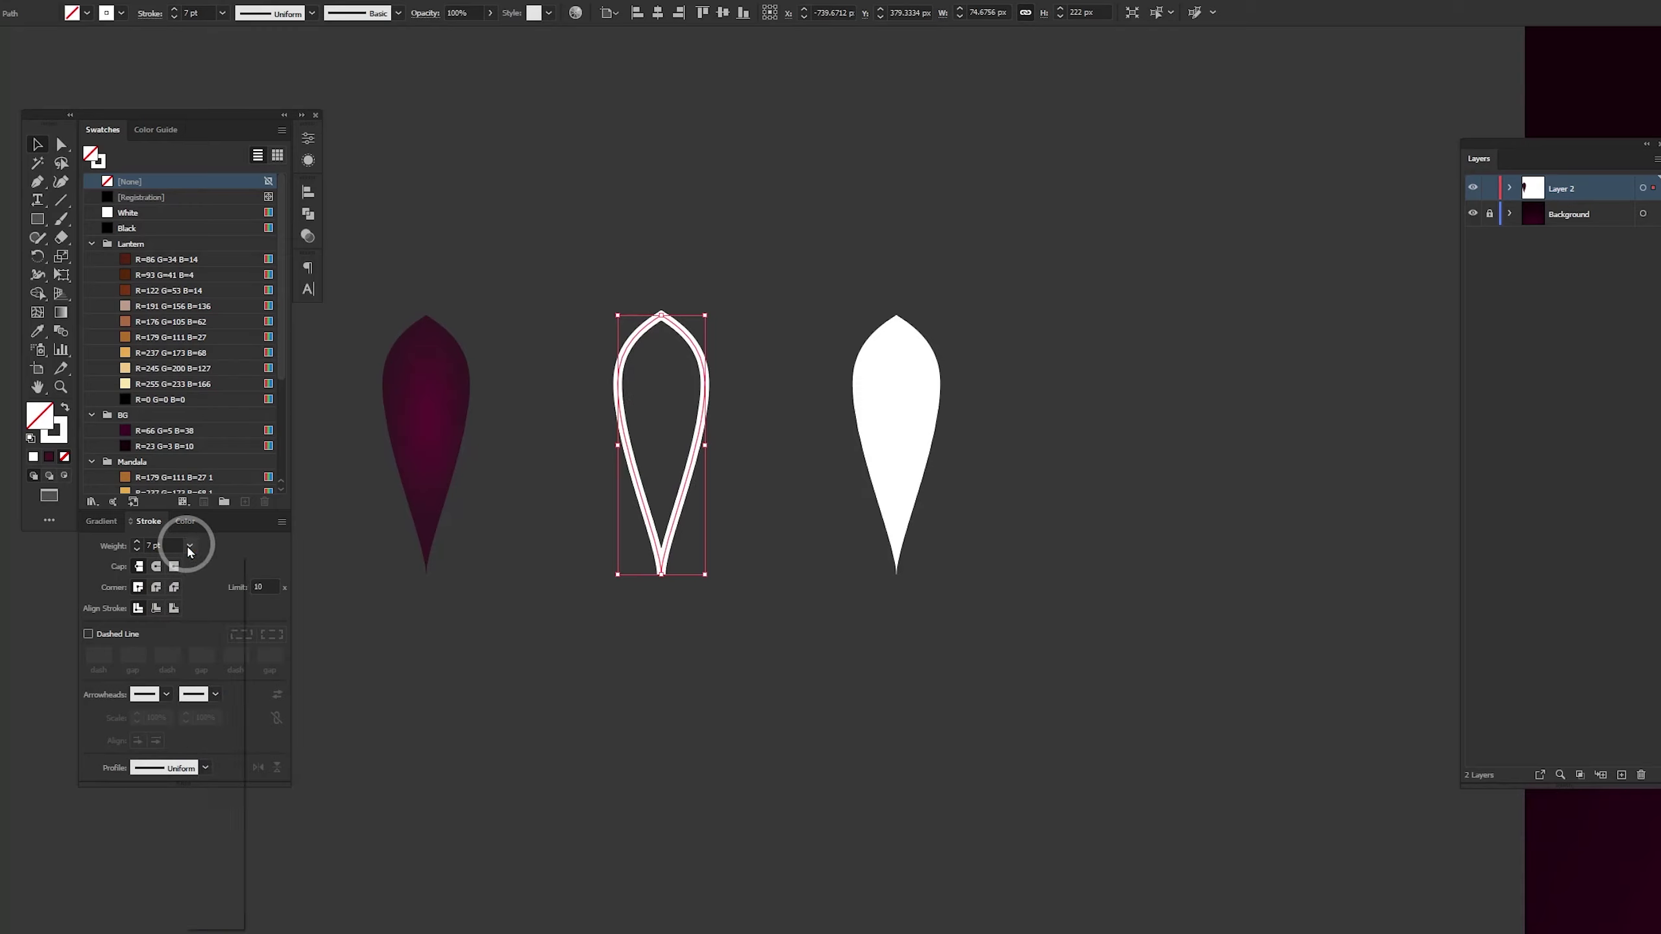
click(217, 729)
Give the outline a round join and apply a gradient to the stroke
click(156, 589)
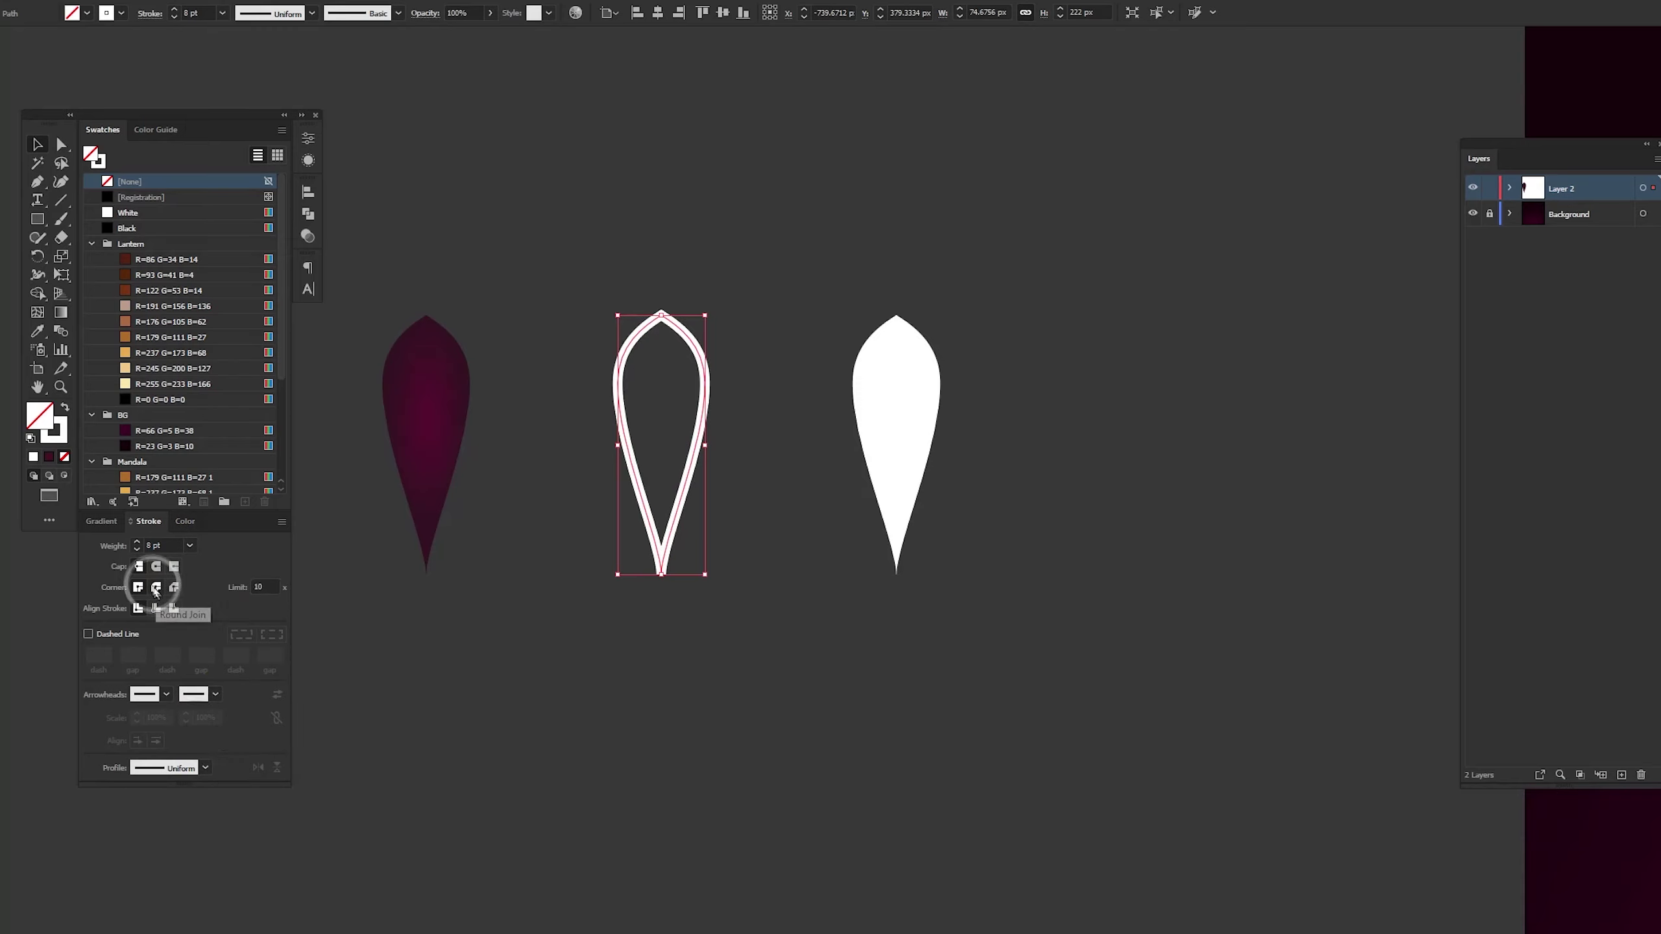
click(157, 588)
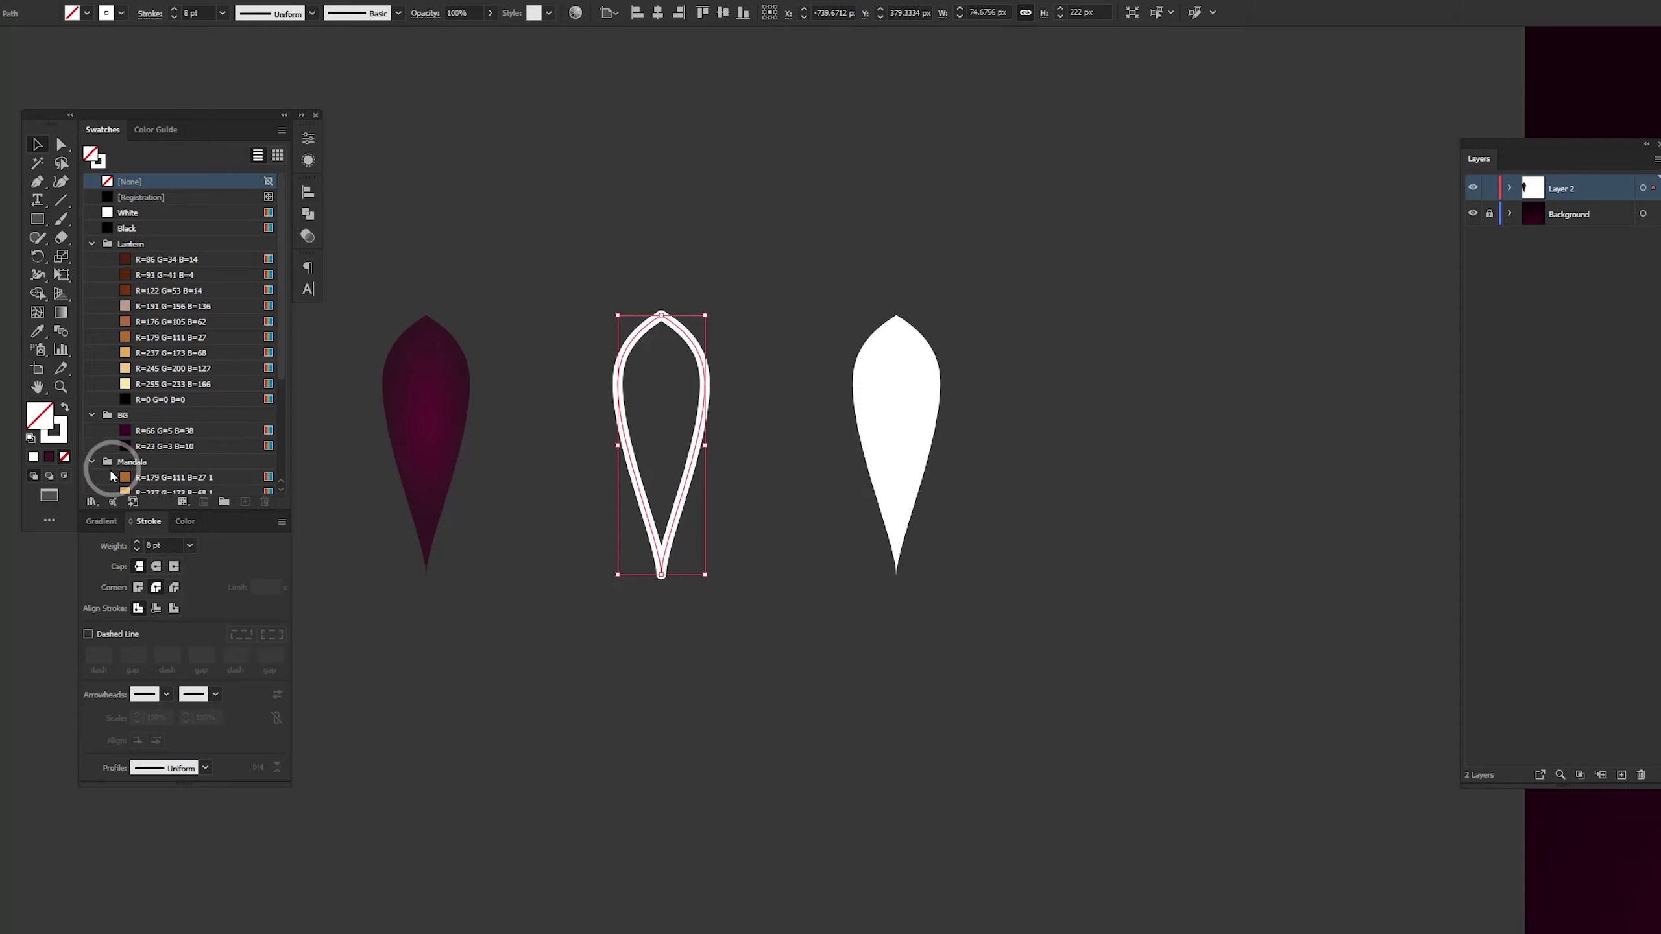
click(62, 447)
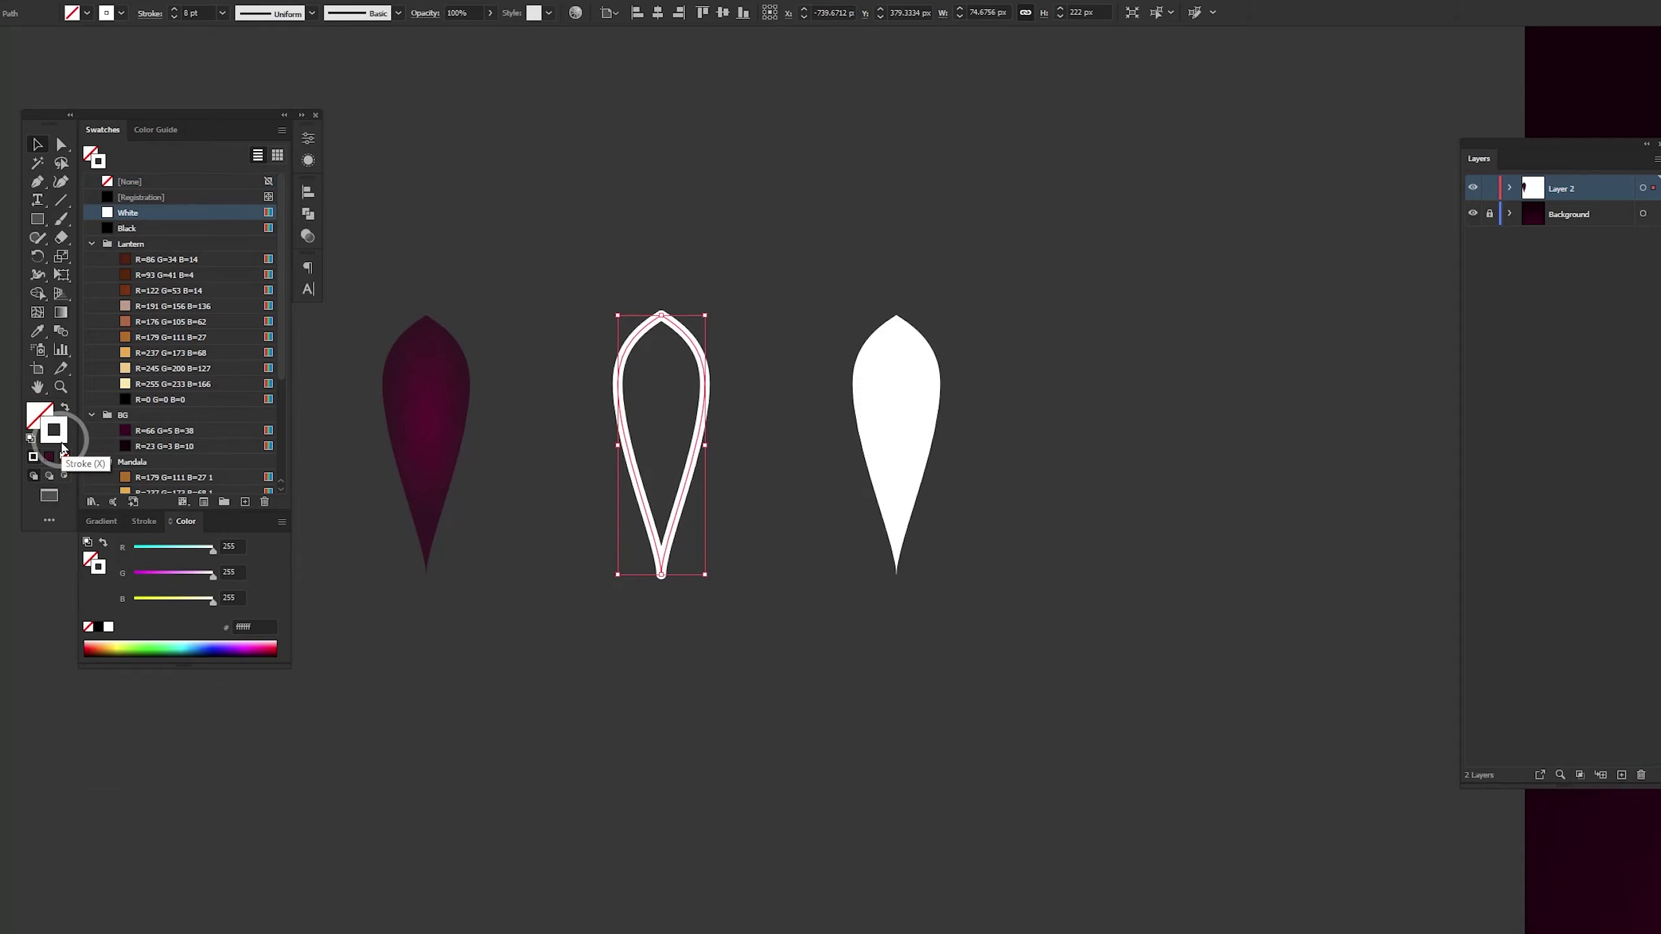
click(113, 523)
click(169, 646)
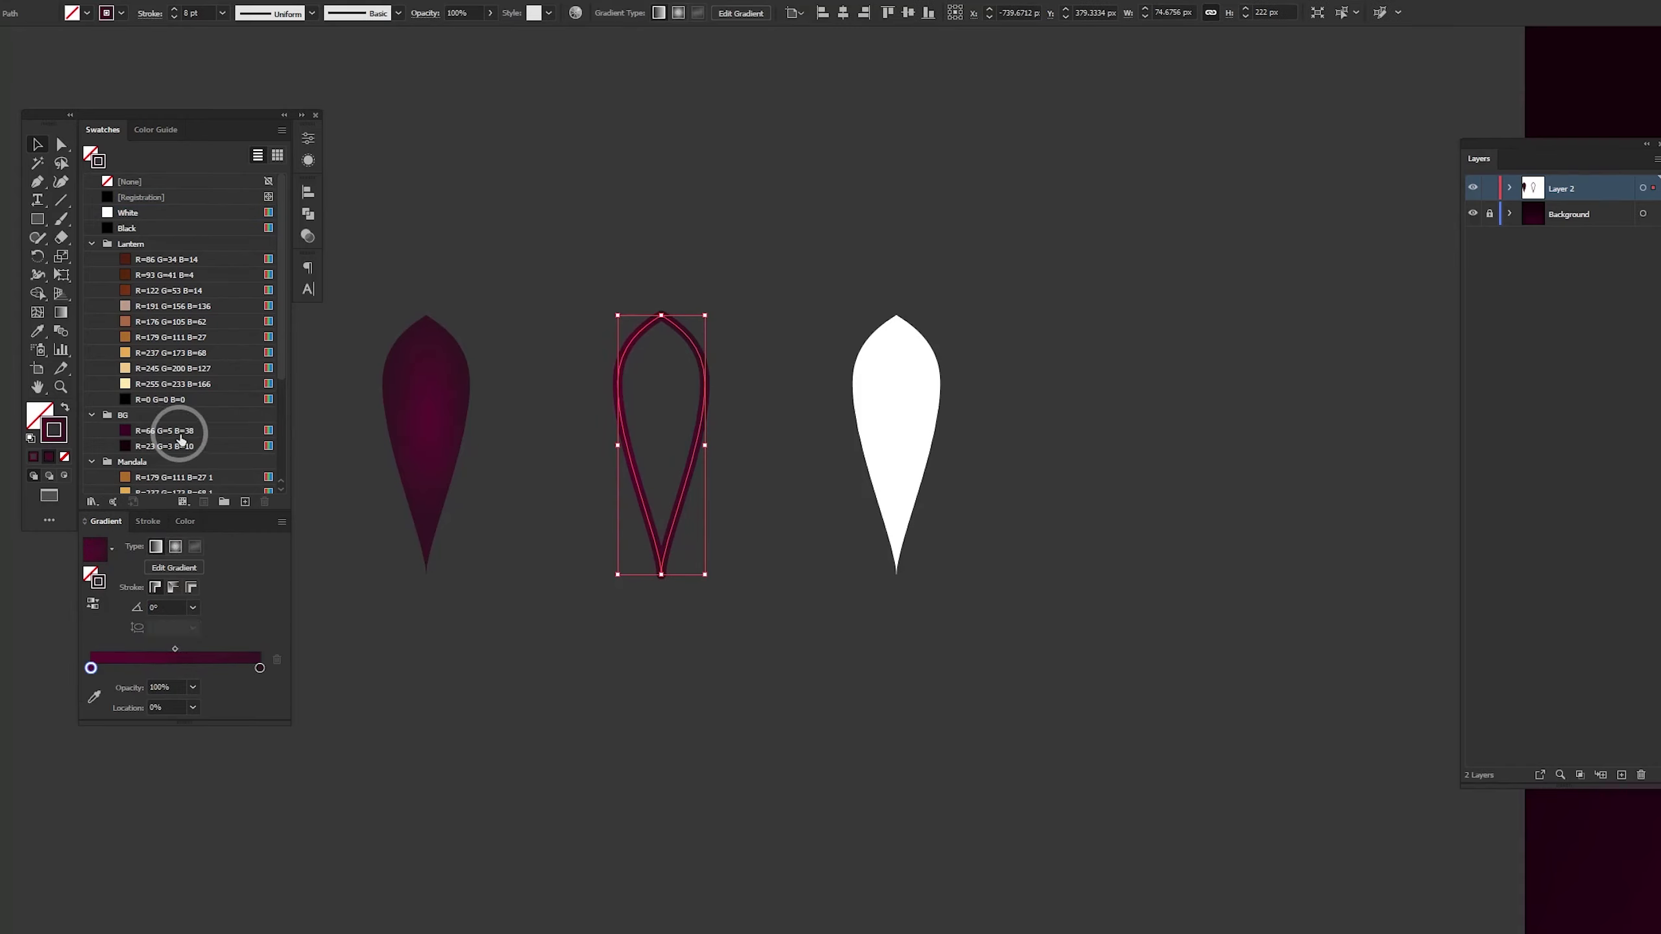
Fill the stroke gradient with dark gold (R=179 G=111 B=27) and lighter gold, angled 90° and reversed
scroll(206, 348, down, 5)
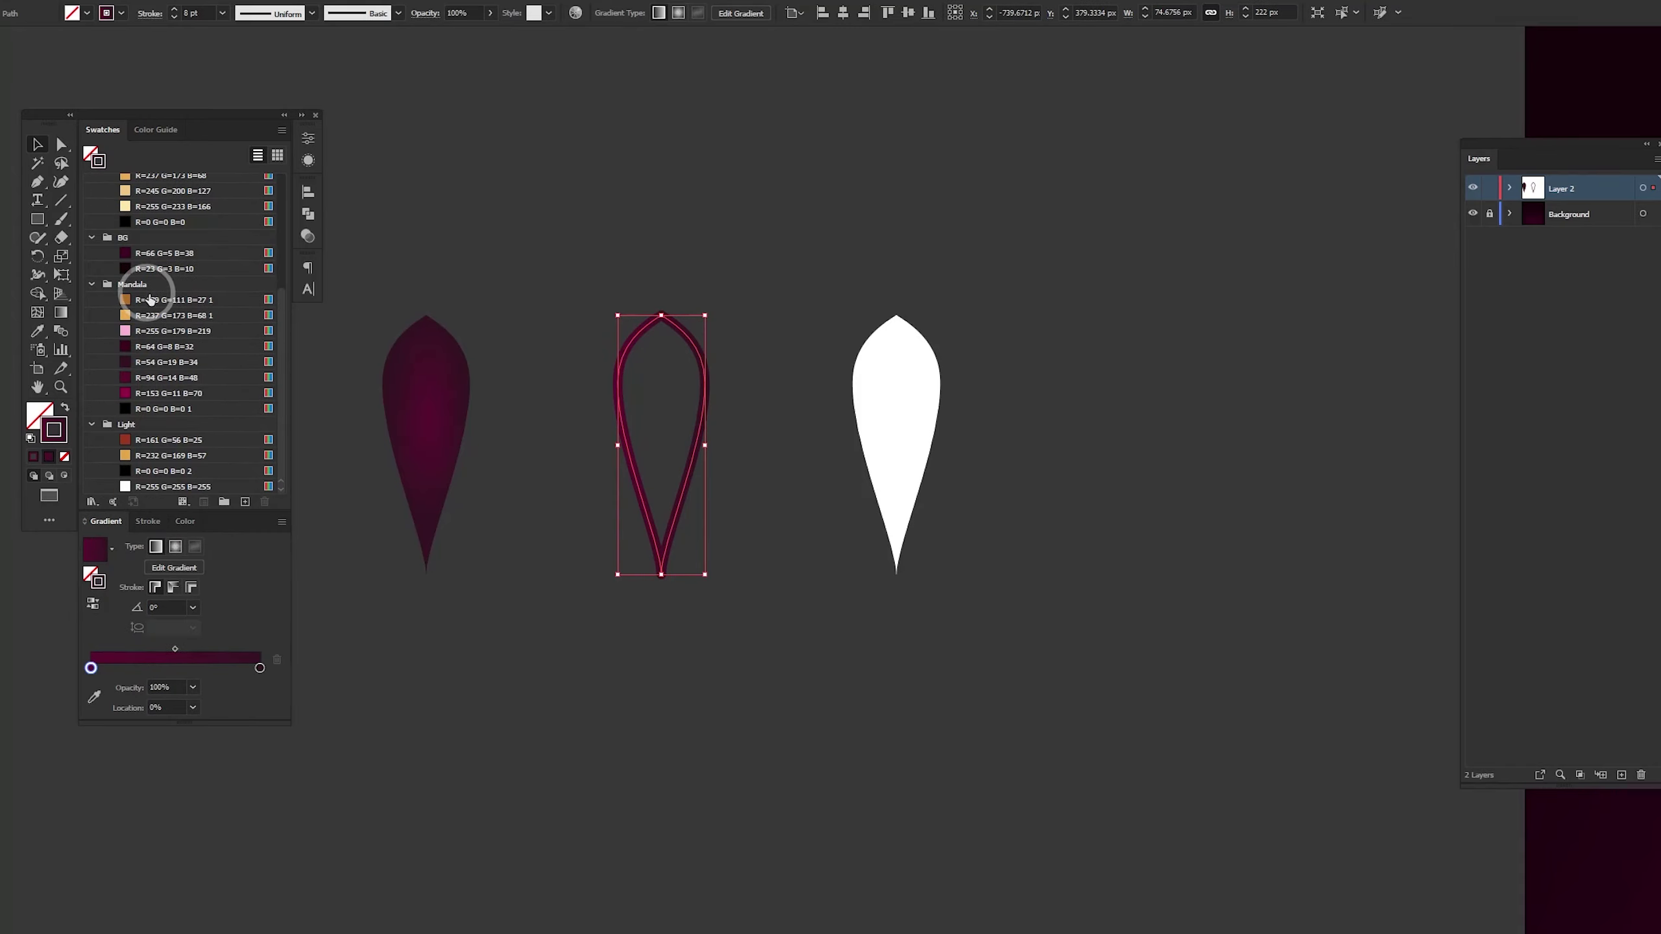
drag(159, 300, 90, 669)
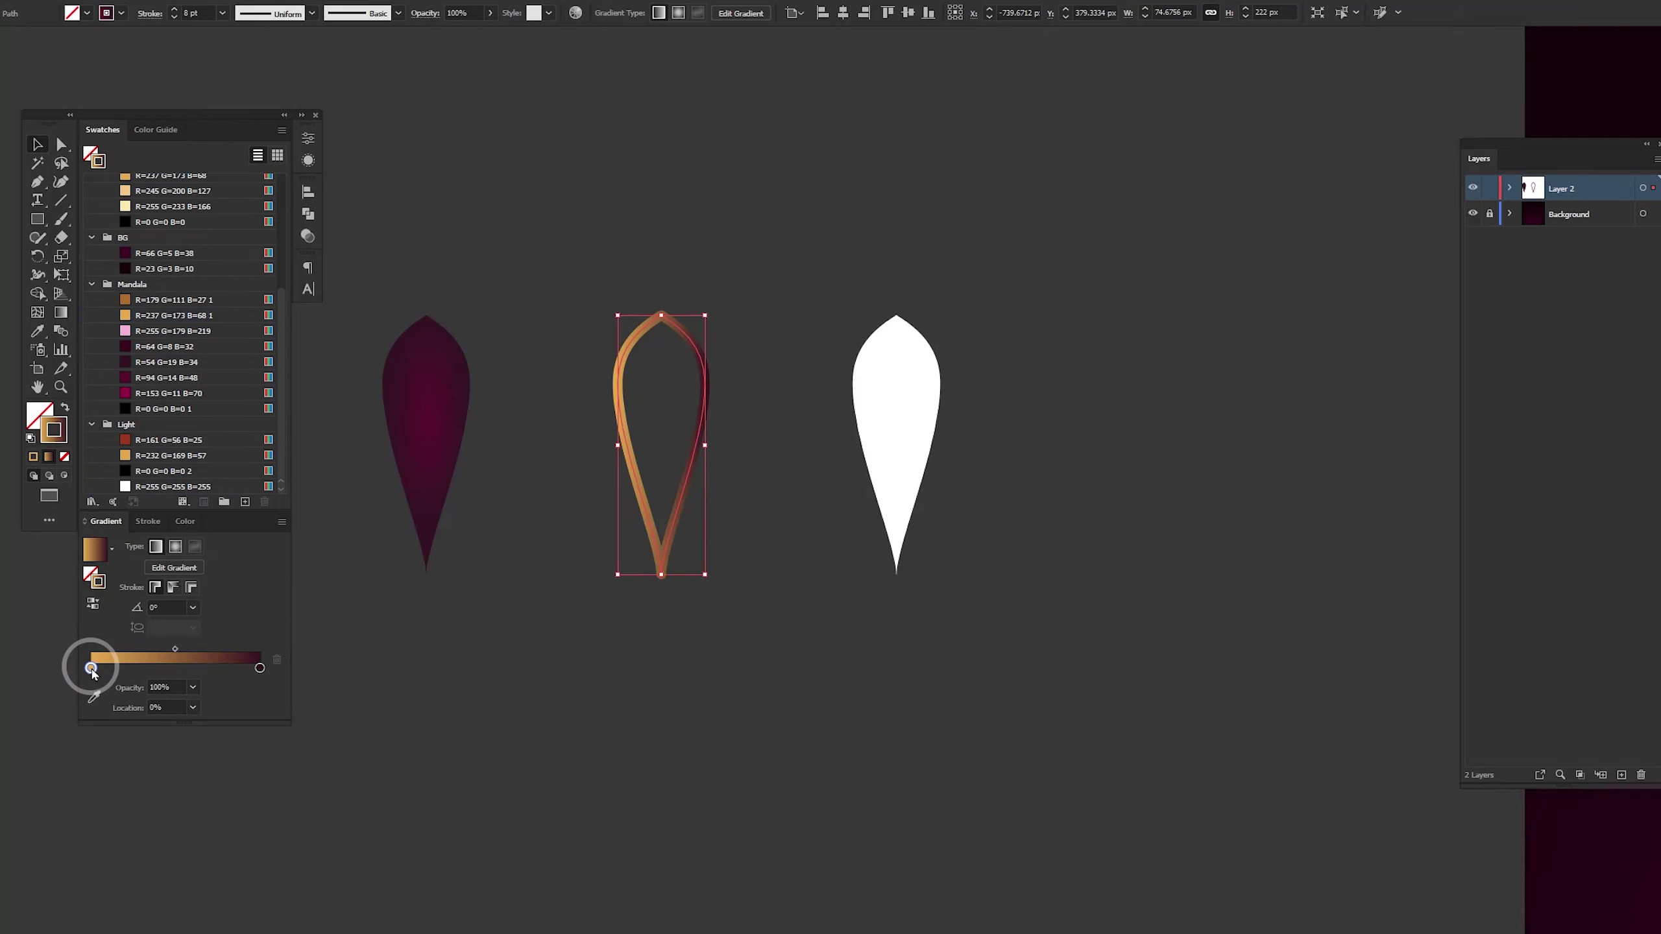
drag(166, 300, 259, 668)
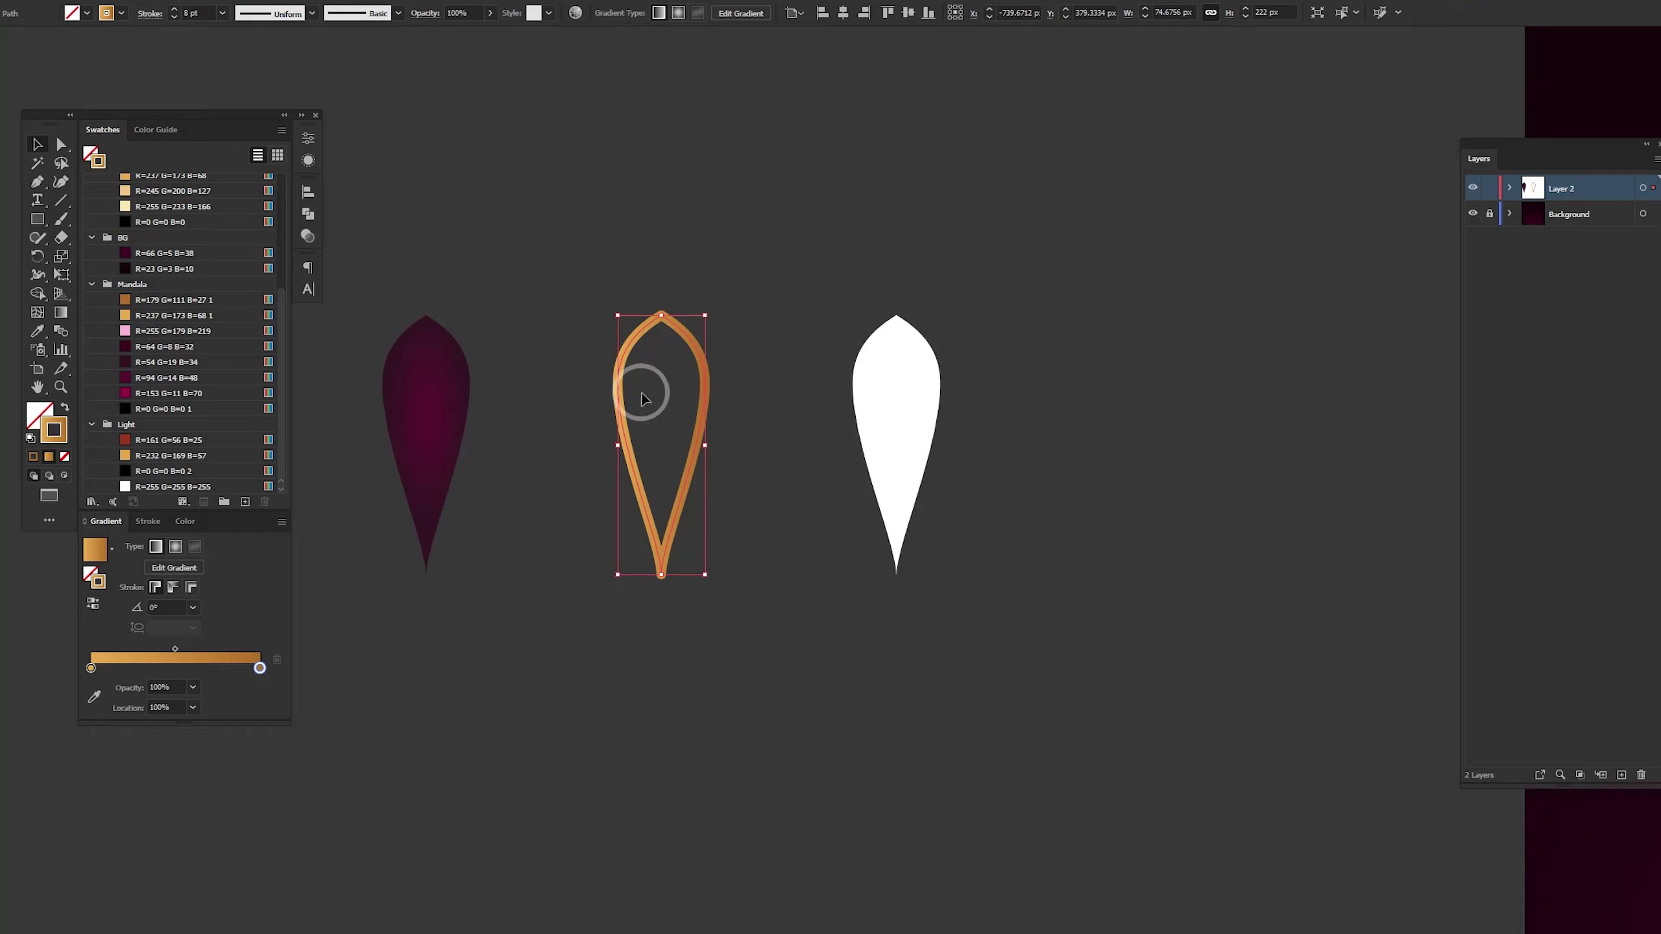
click(170, 606)
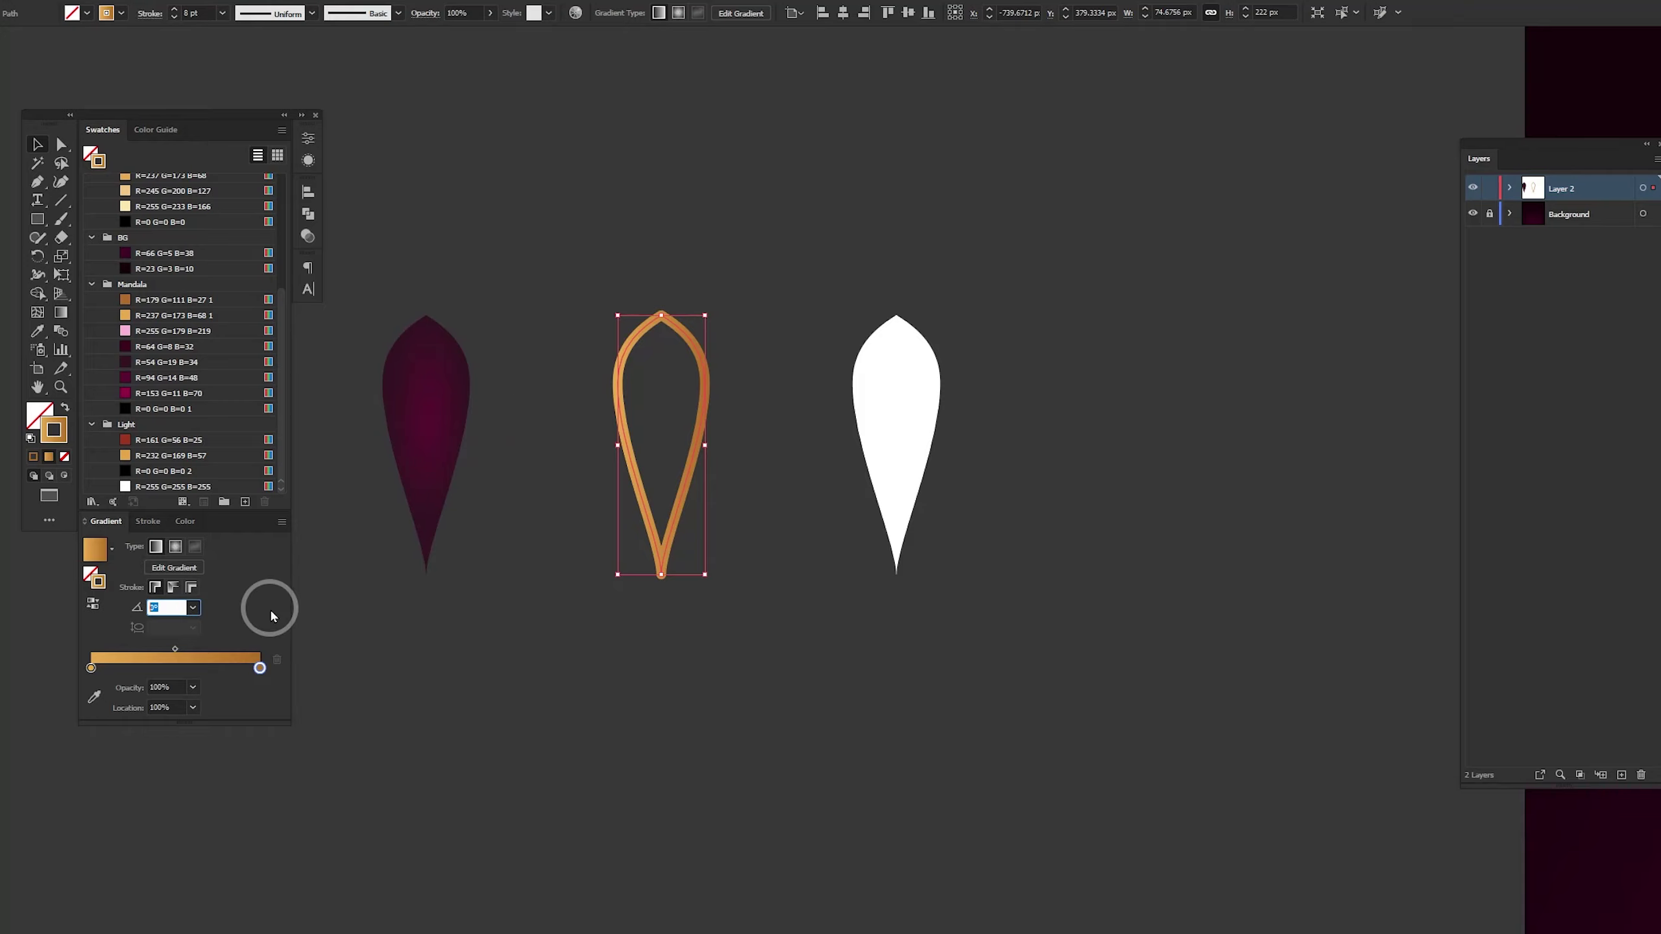
text(90)
key(Return)
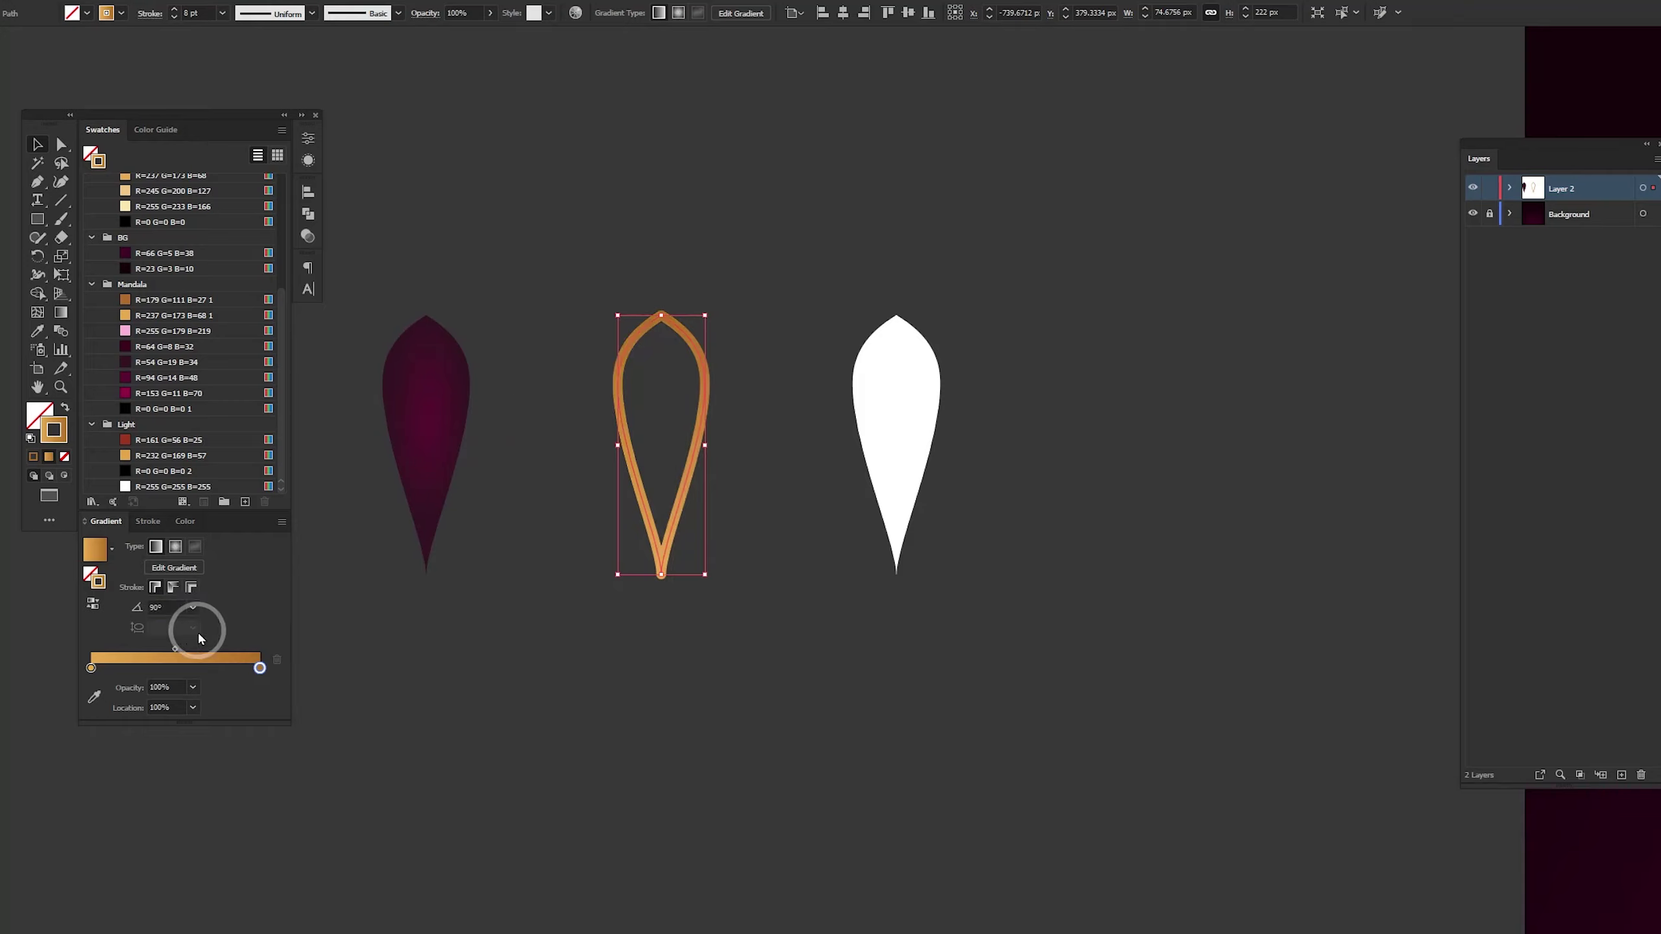
click(99, 609)
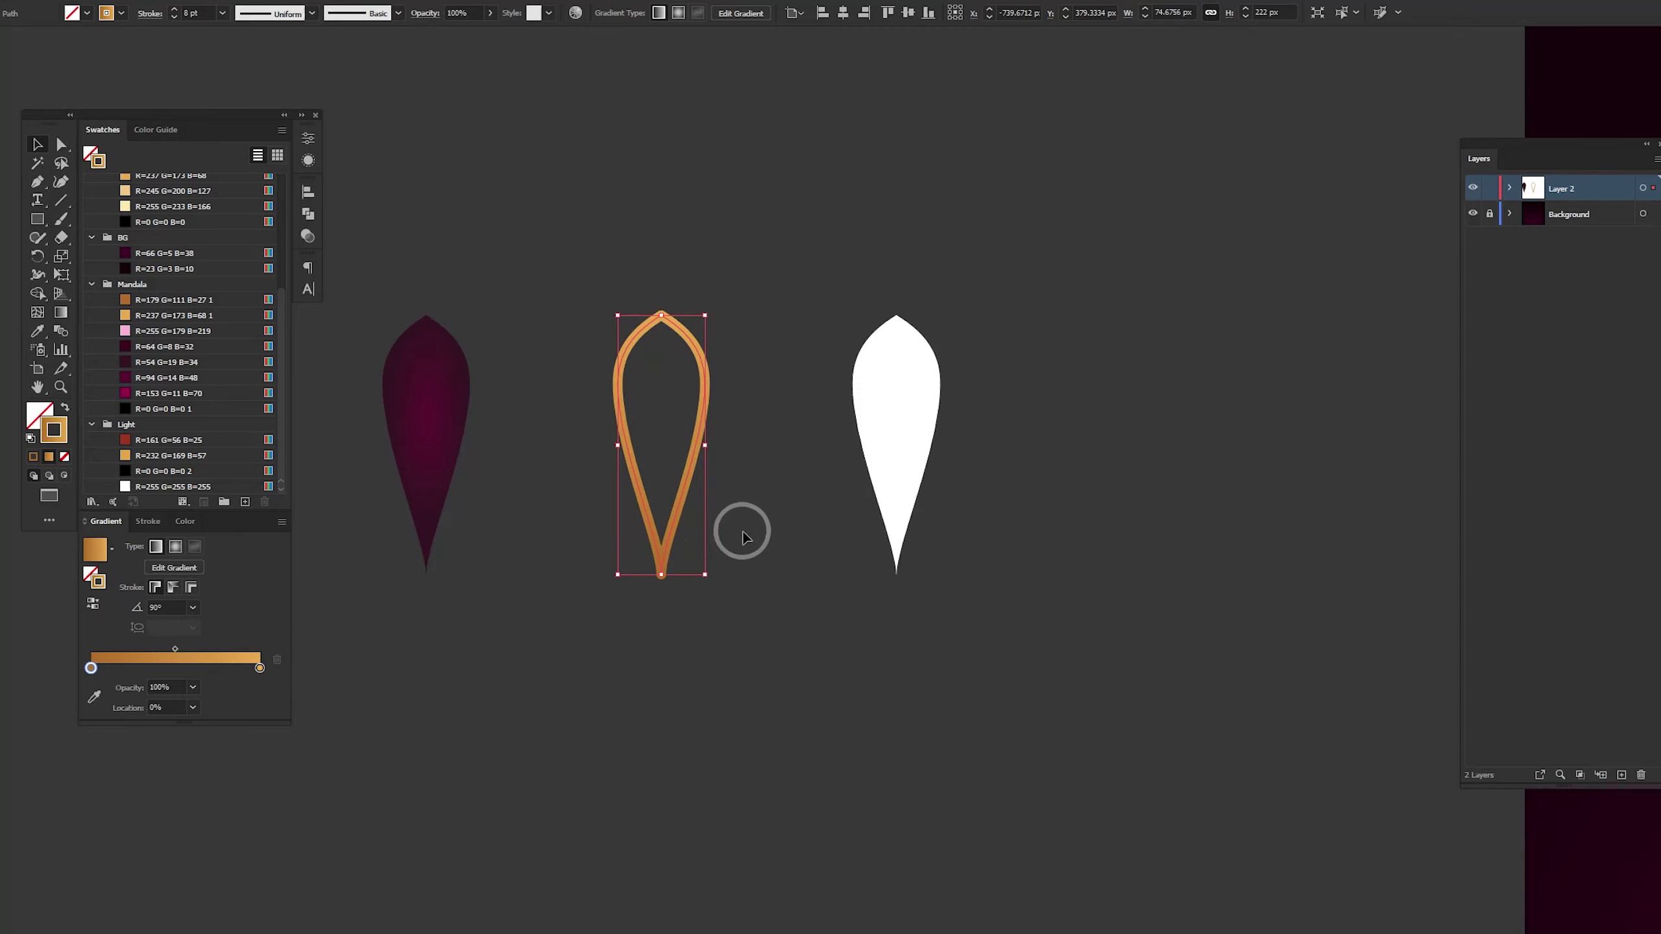
Shift the gradient midpoint toward the light end and move the first stop along, then preview
key(g)
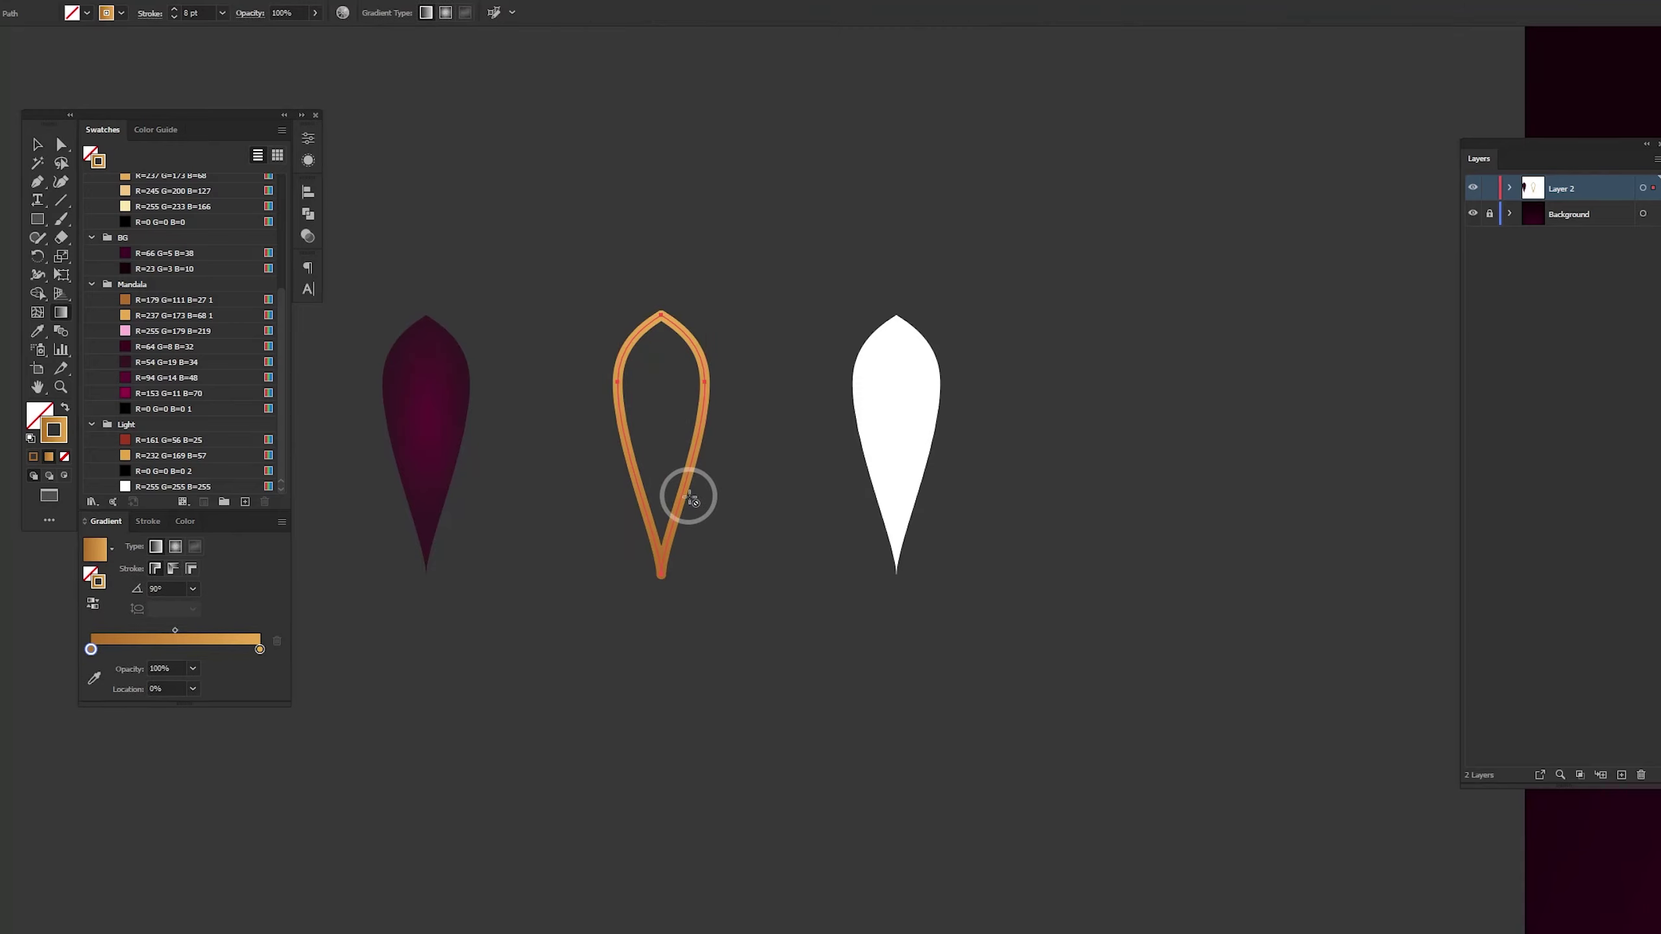
key(v)
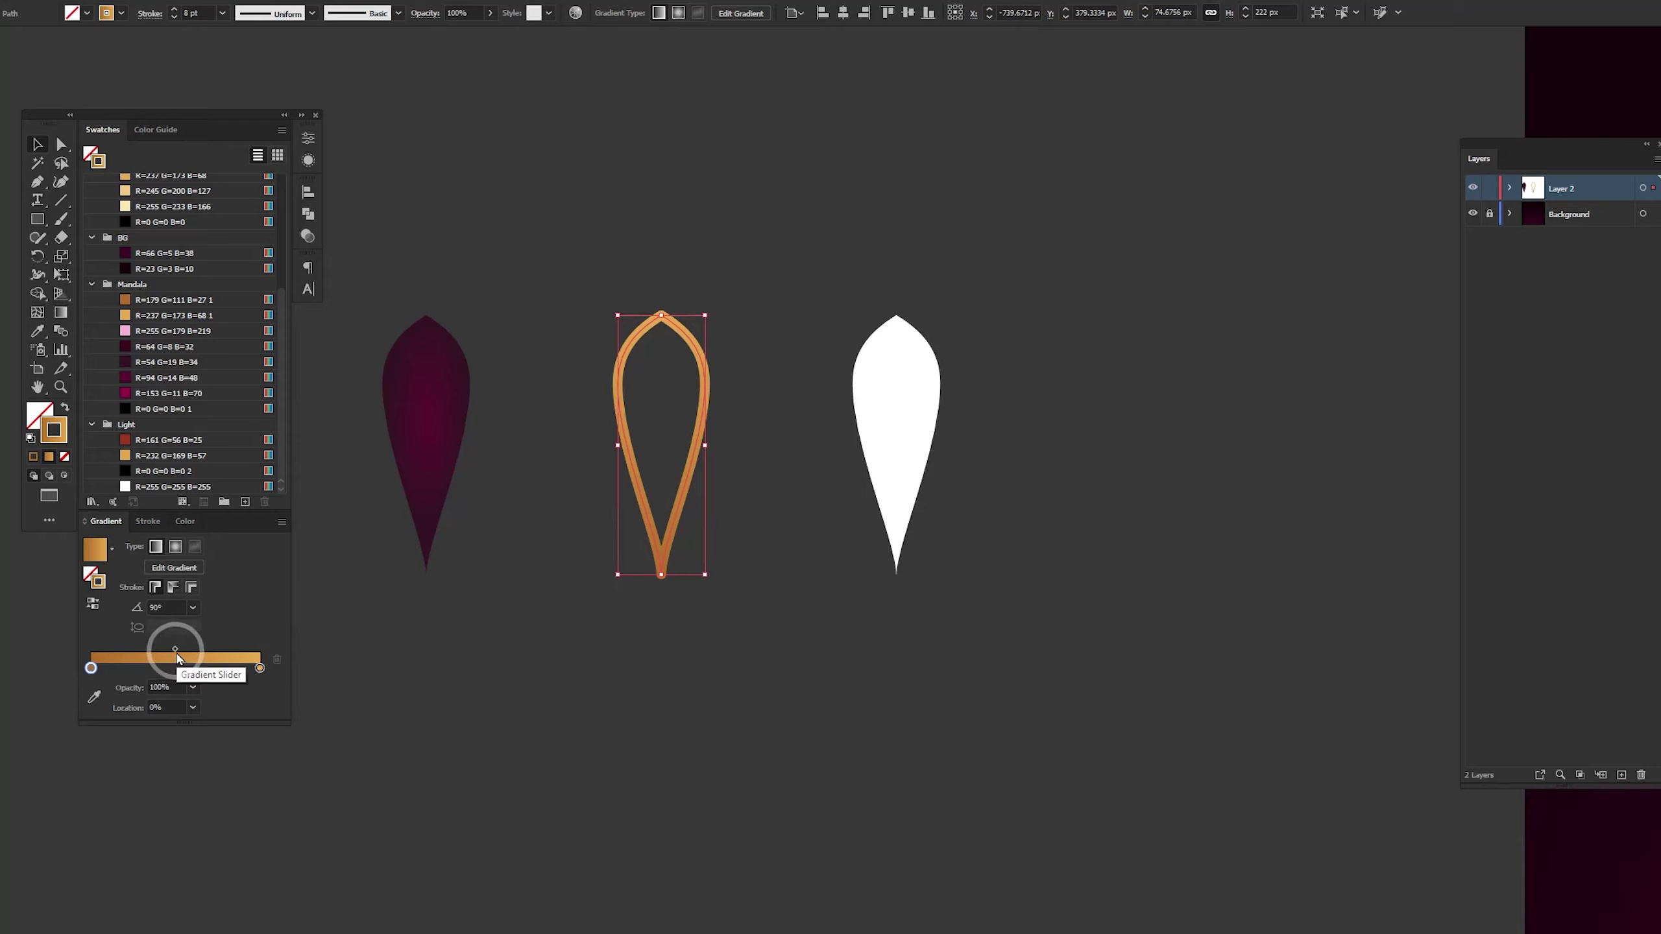
drag(175, 649, 225, 650)
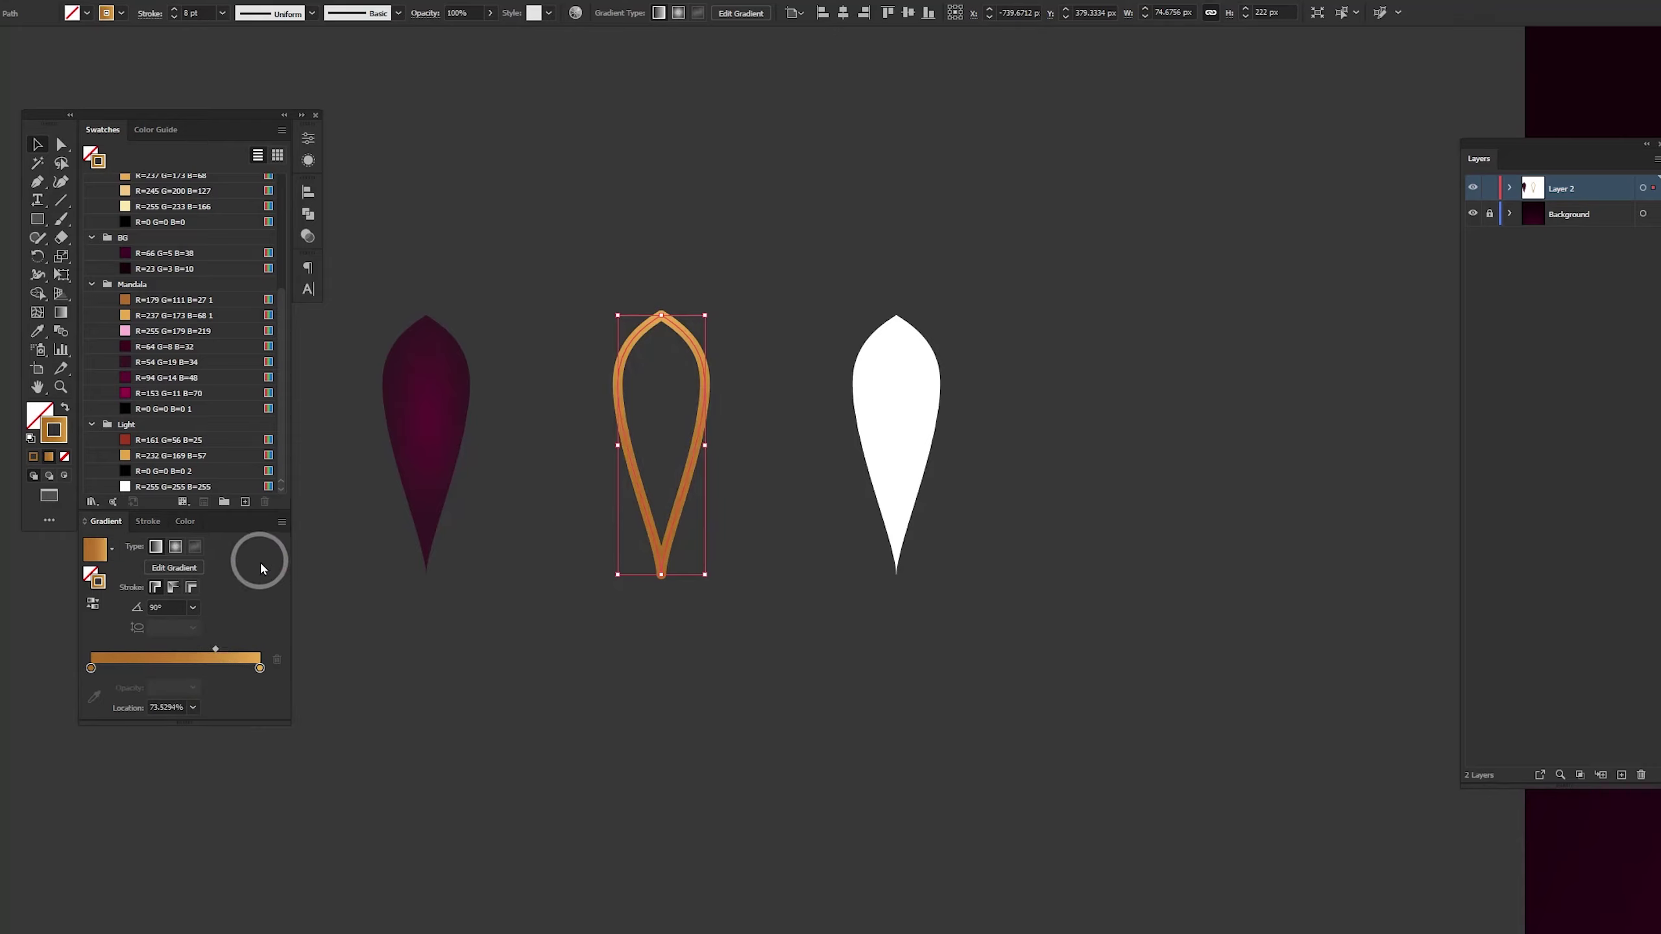
drag(94, 669, 206, 655)
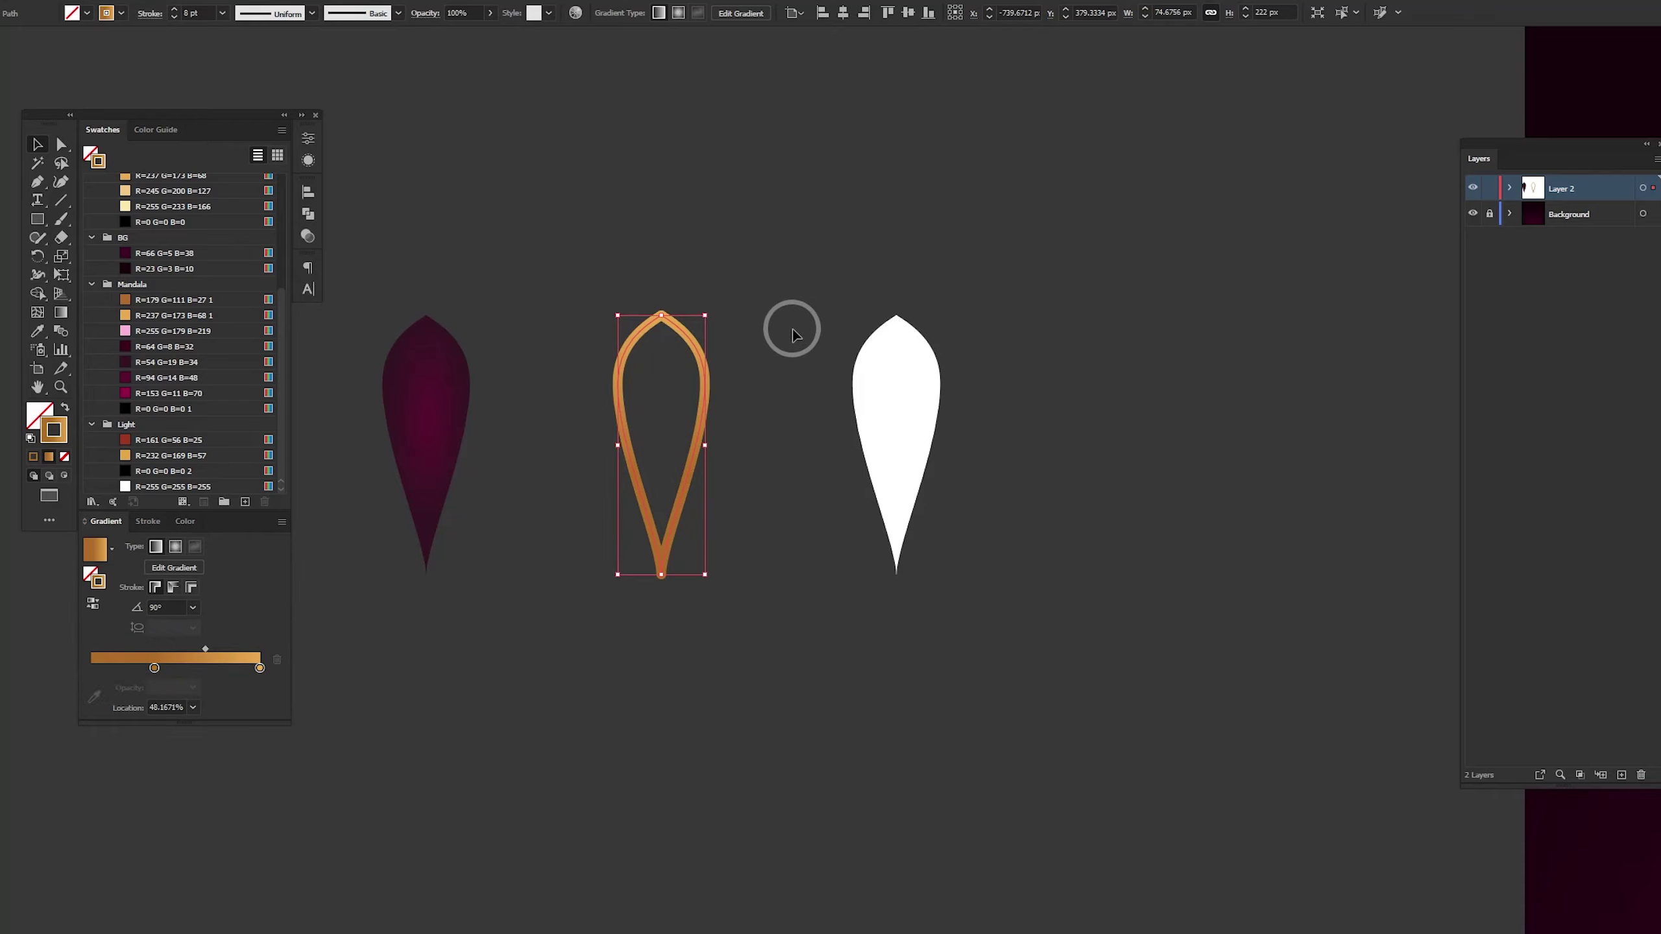
click(747, 772)
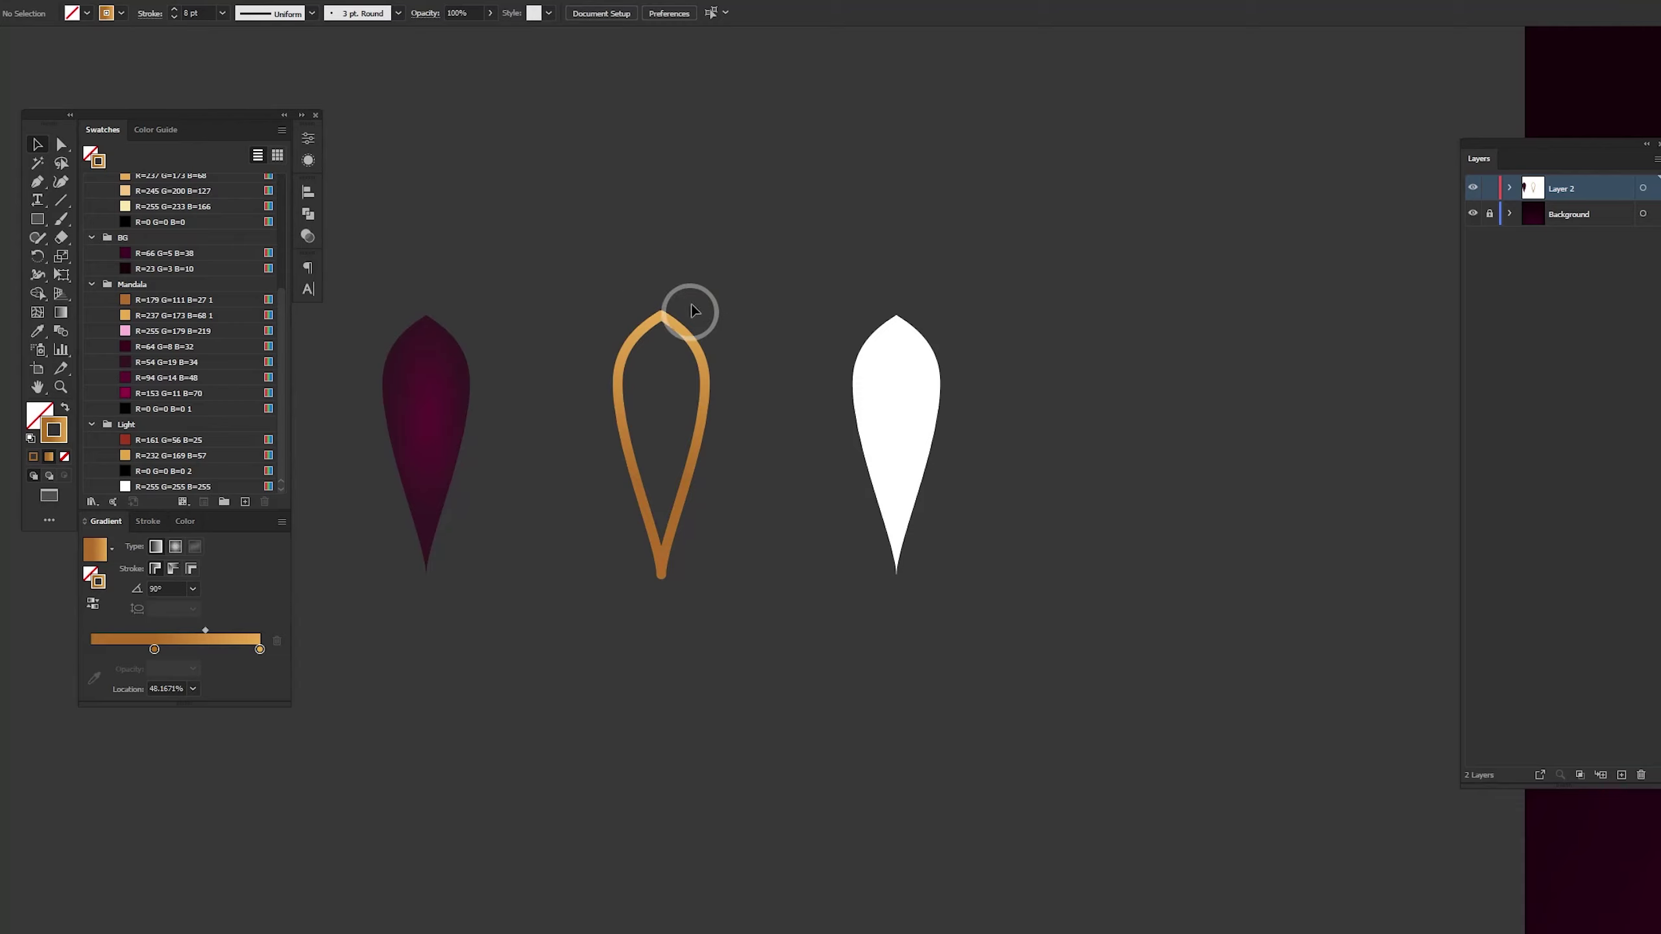
drag(741, 293, 575, 671)
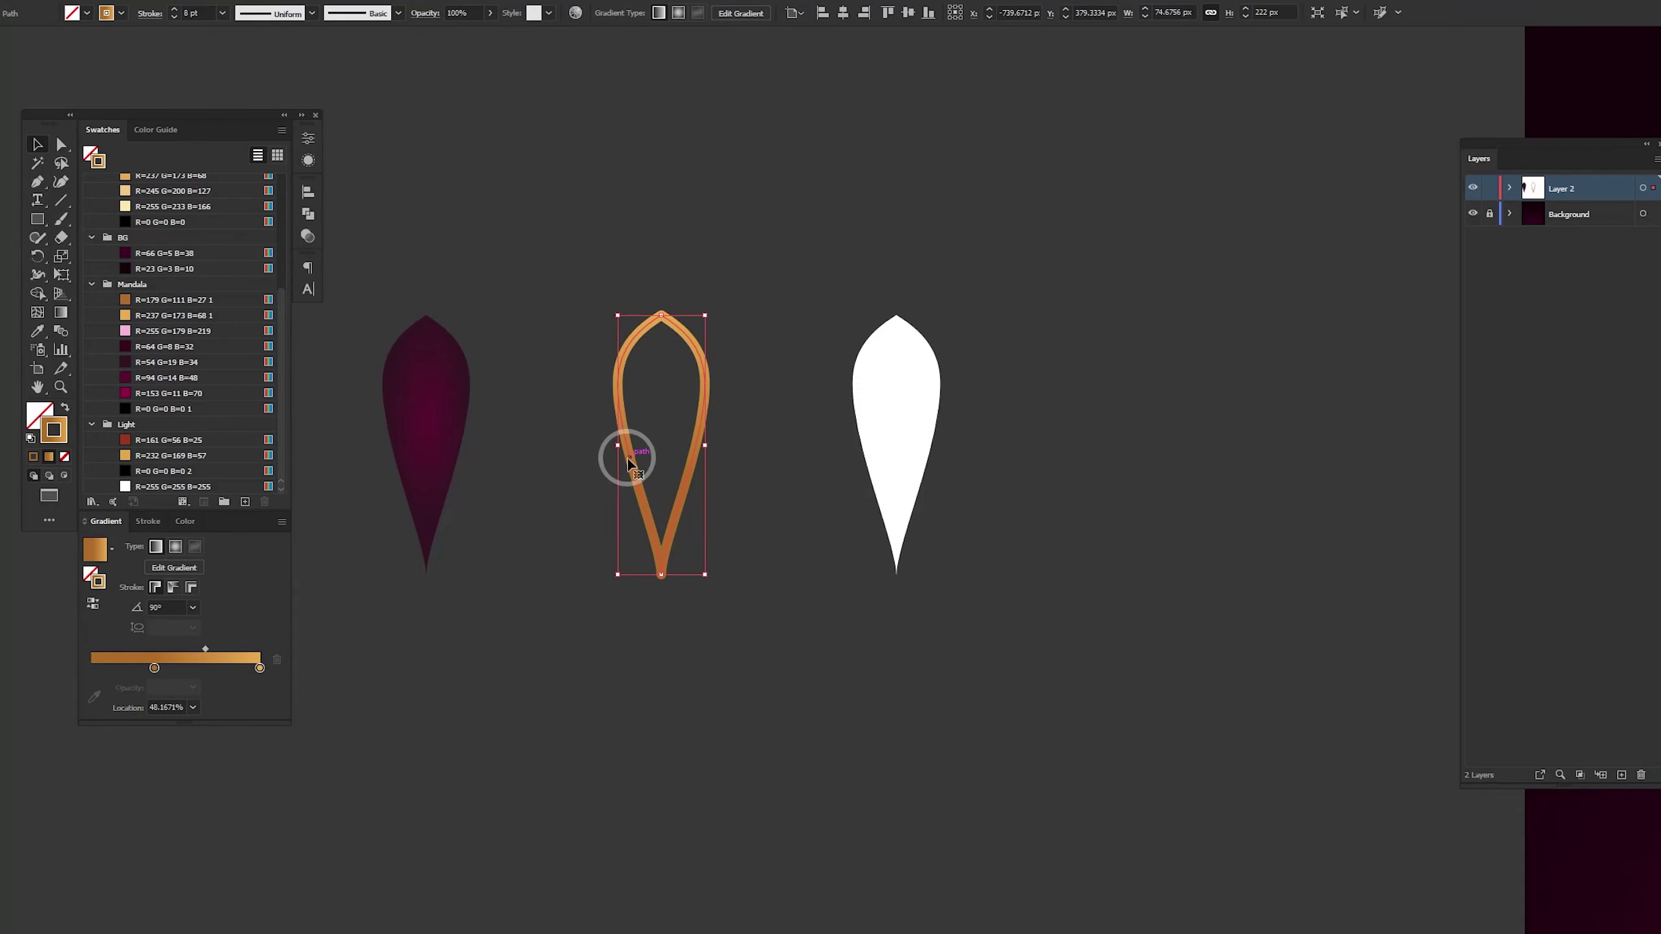
Place the gold outline in front of the dark petal and set its weight to 9 pt
drag(622, 453, 388, 453)
key(ctrl+bracketright)
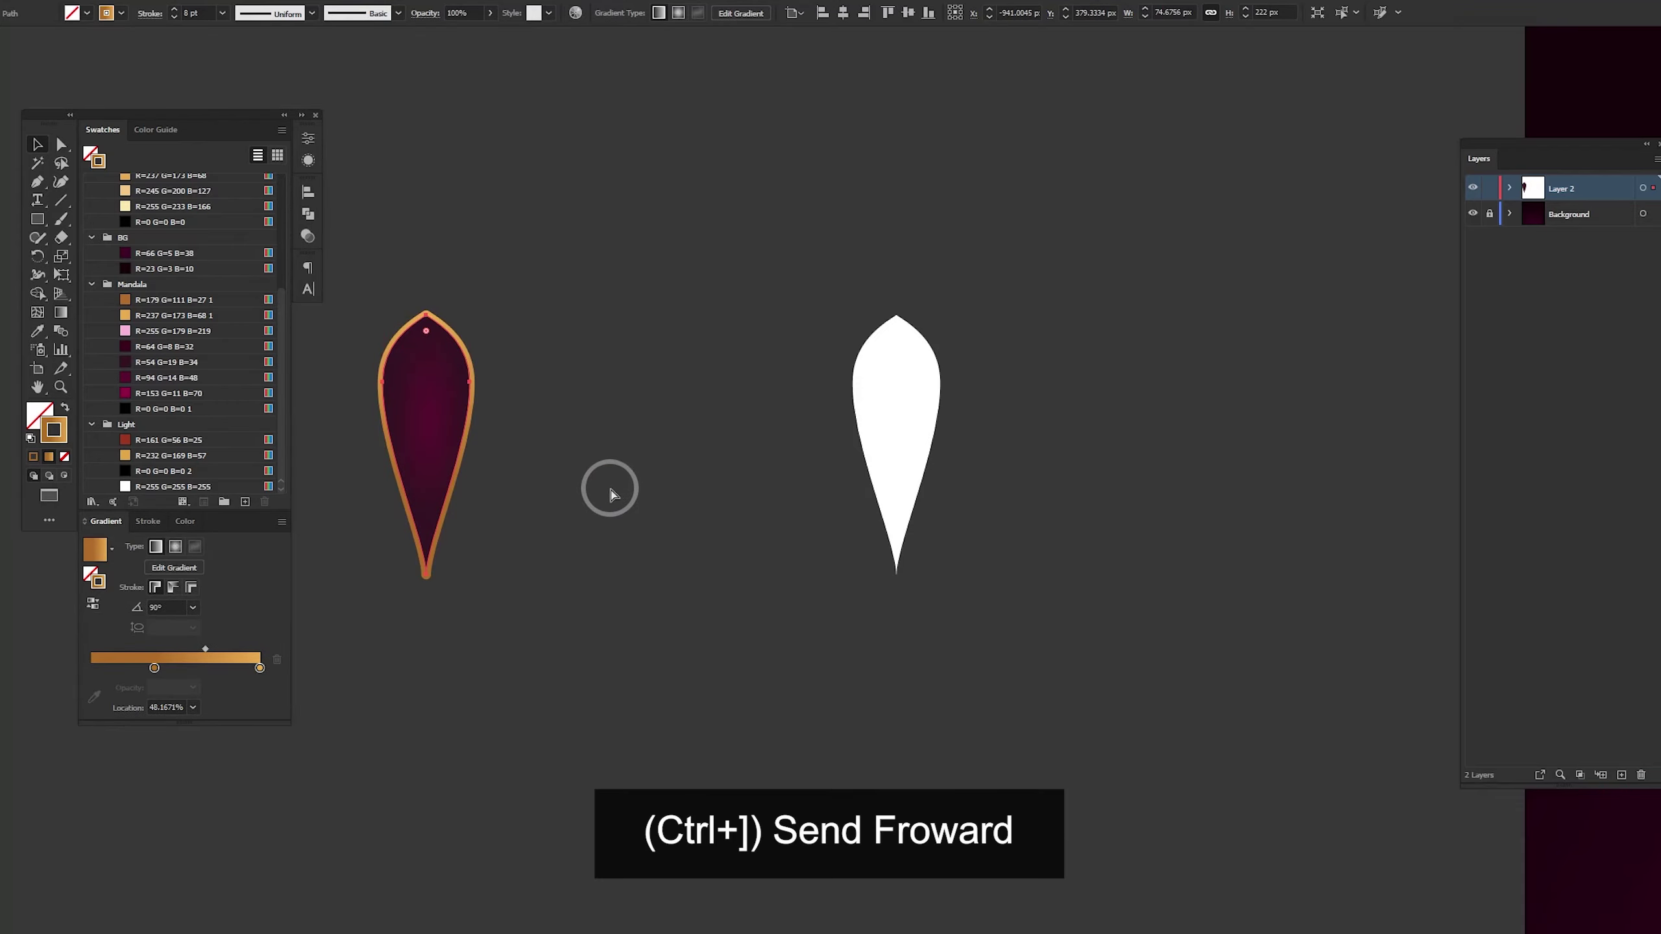
key(ctrl+bracketright)
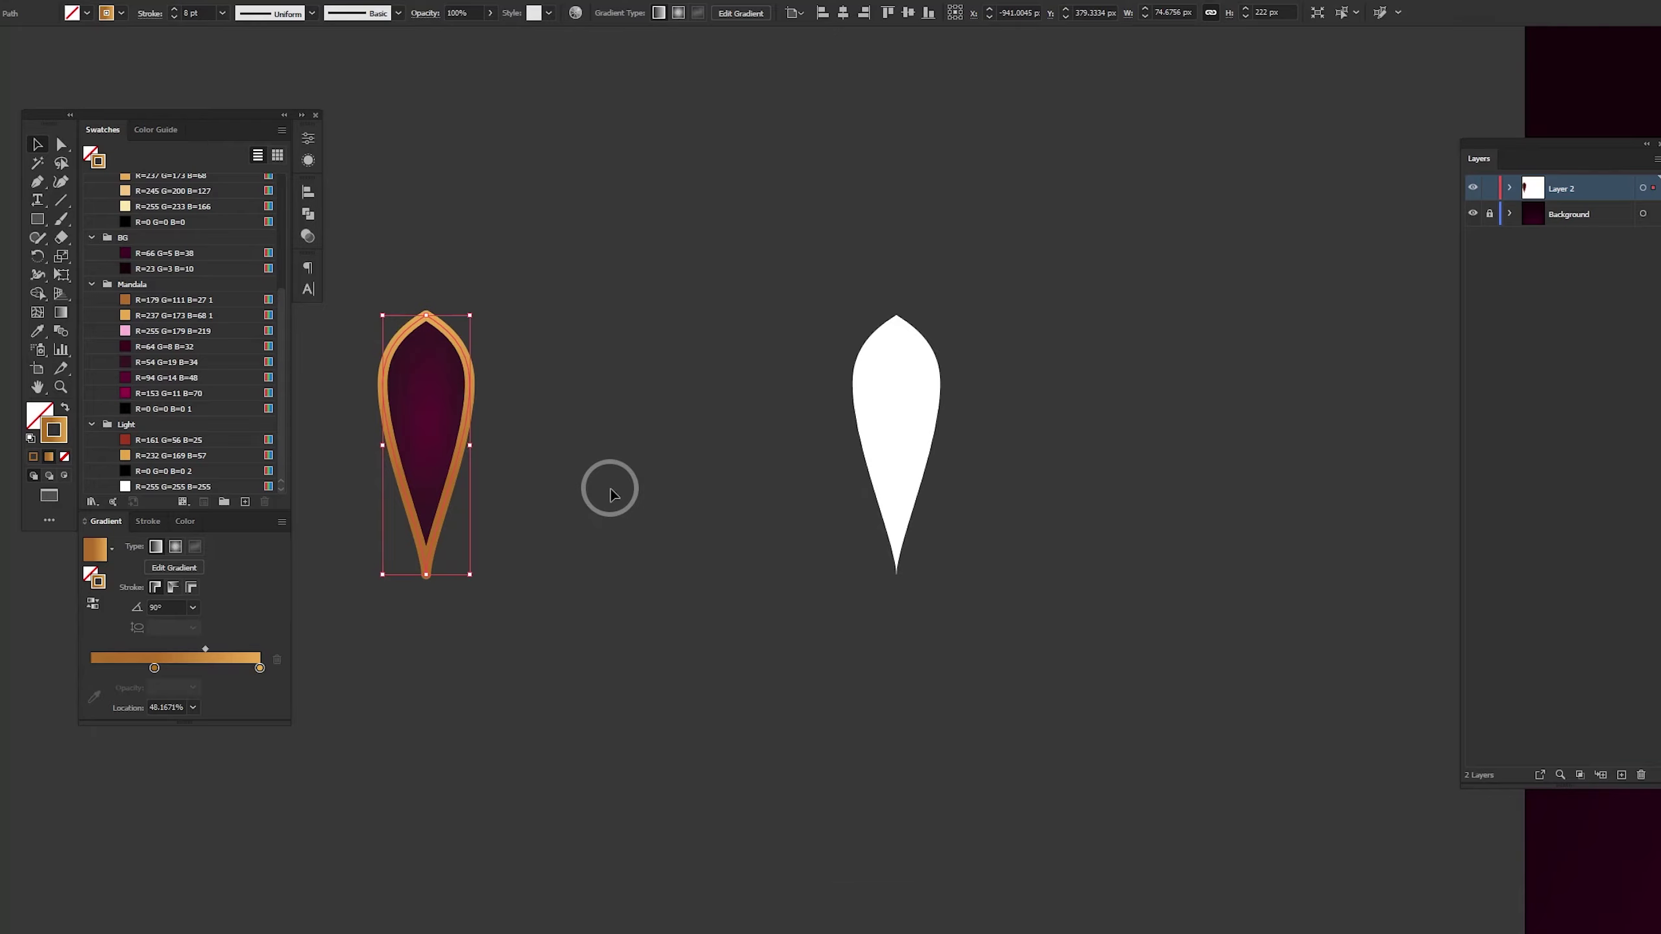
click(148, 523)
click(114, 548)
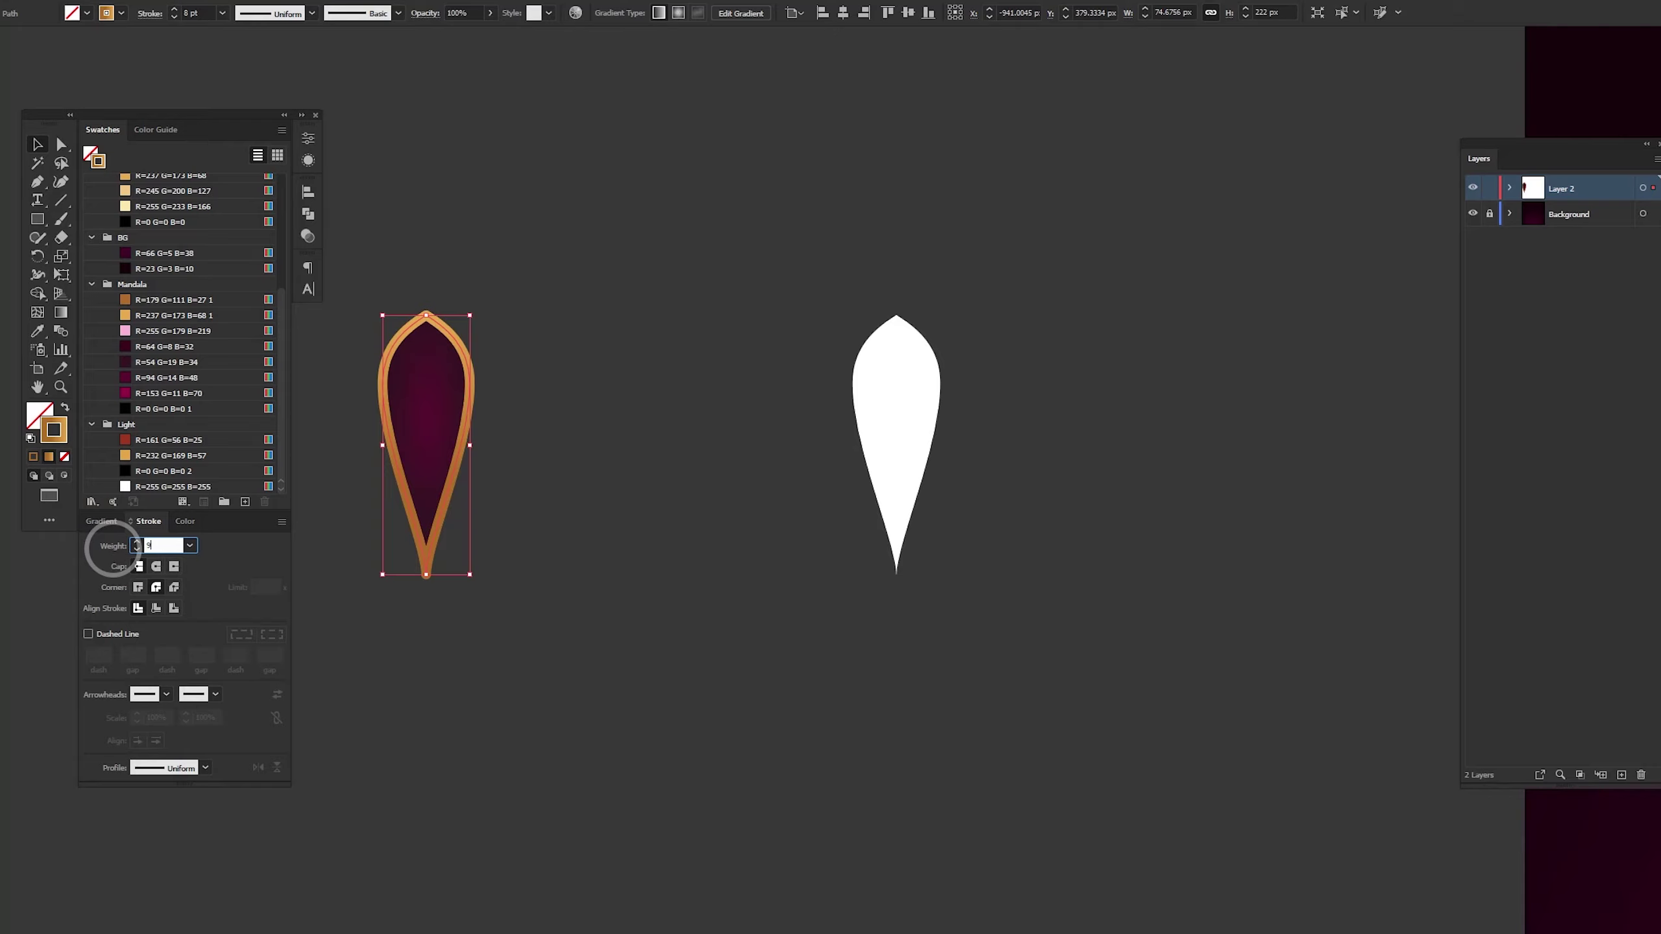
key(Return)
click(619, 504)
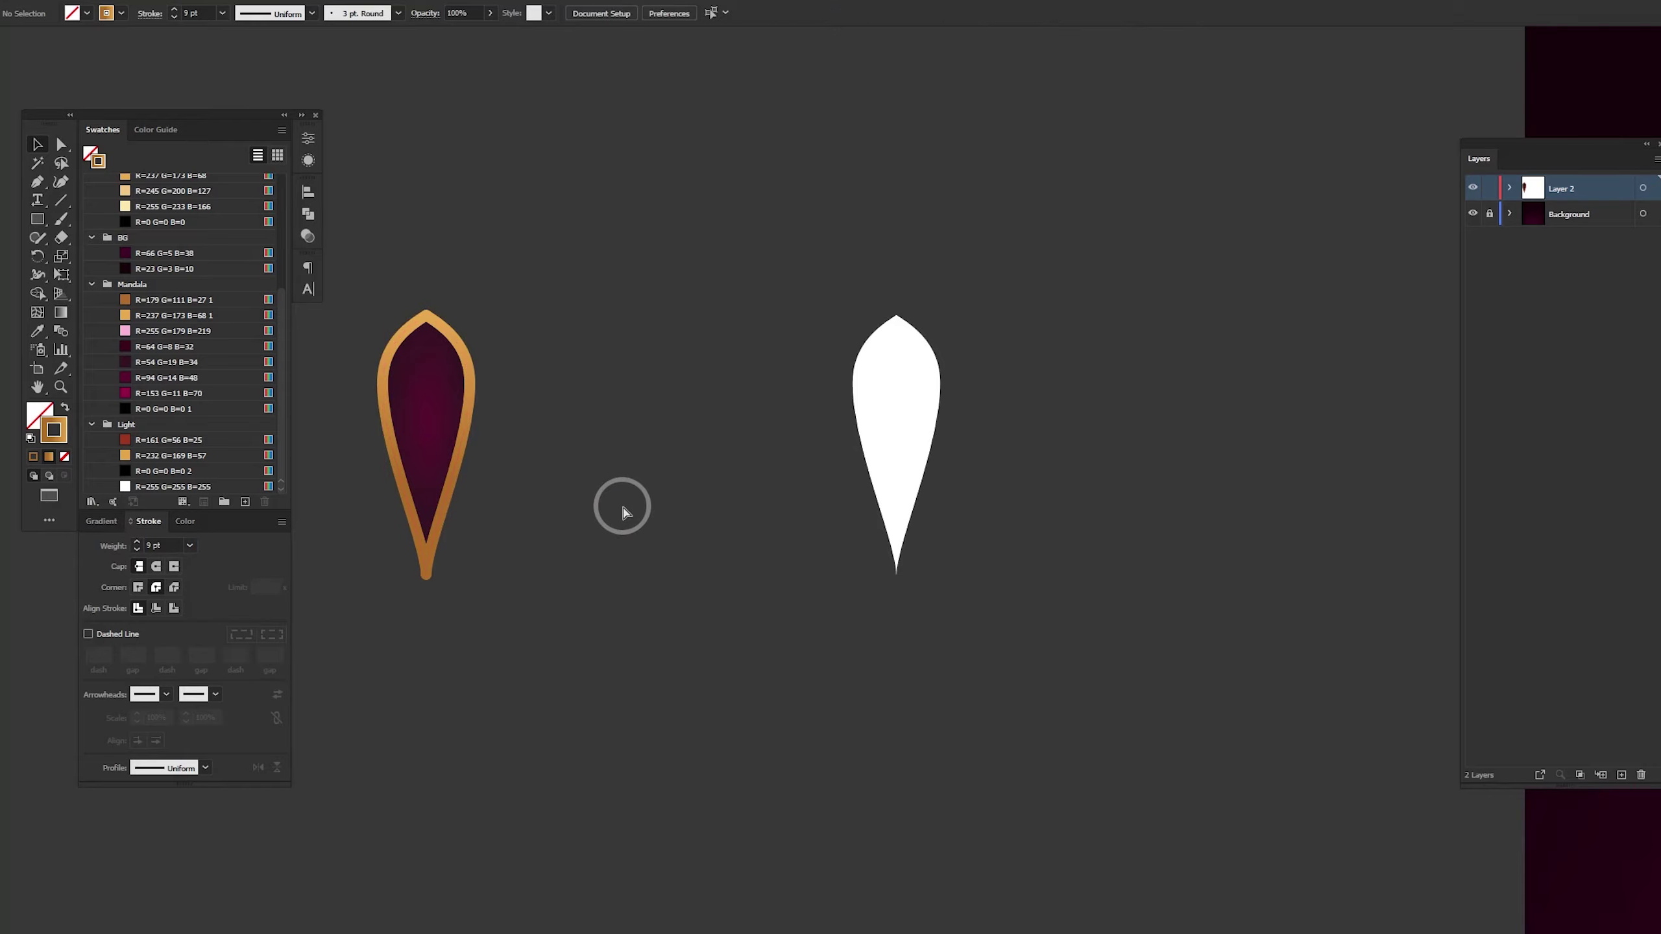
Zoom out and move the gold-outlined magenta petal upward
key(ctrl+minus)
click(496, 378)
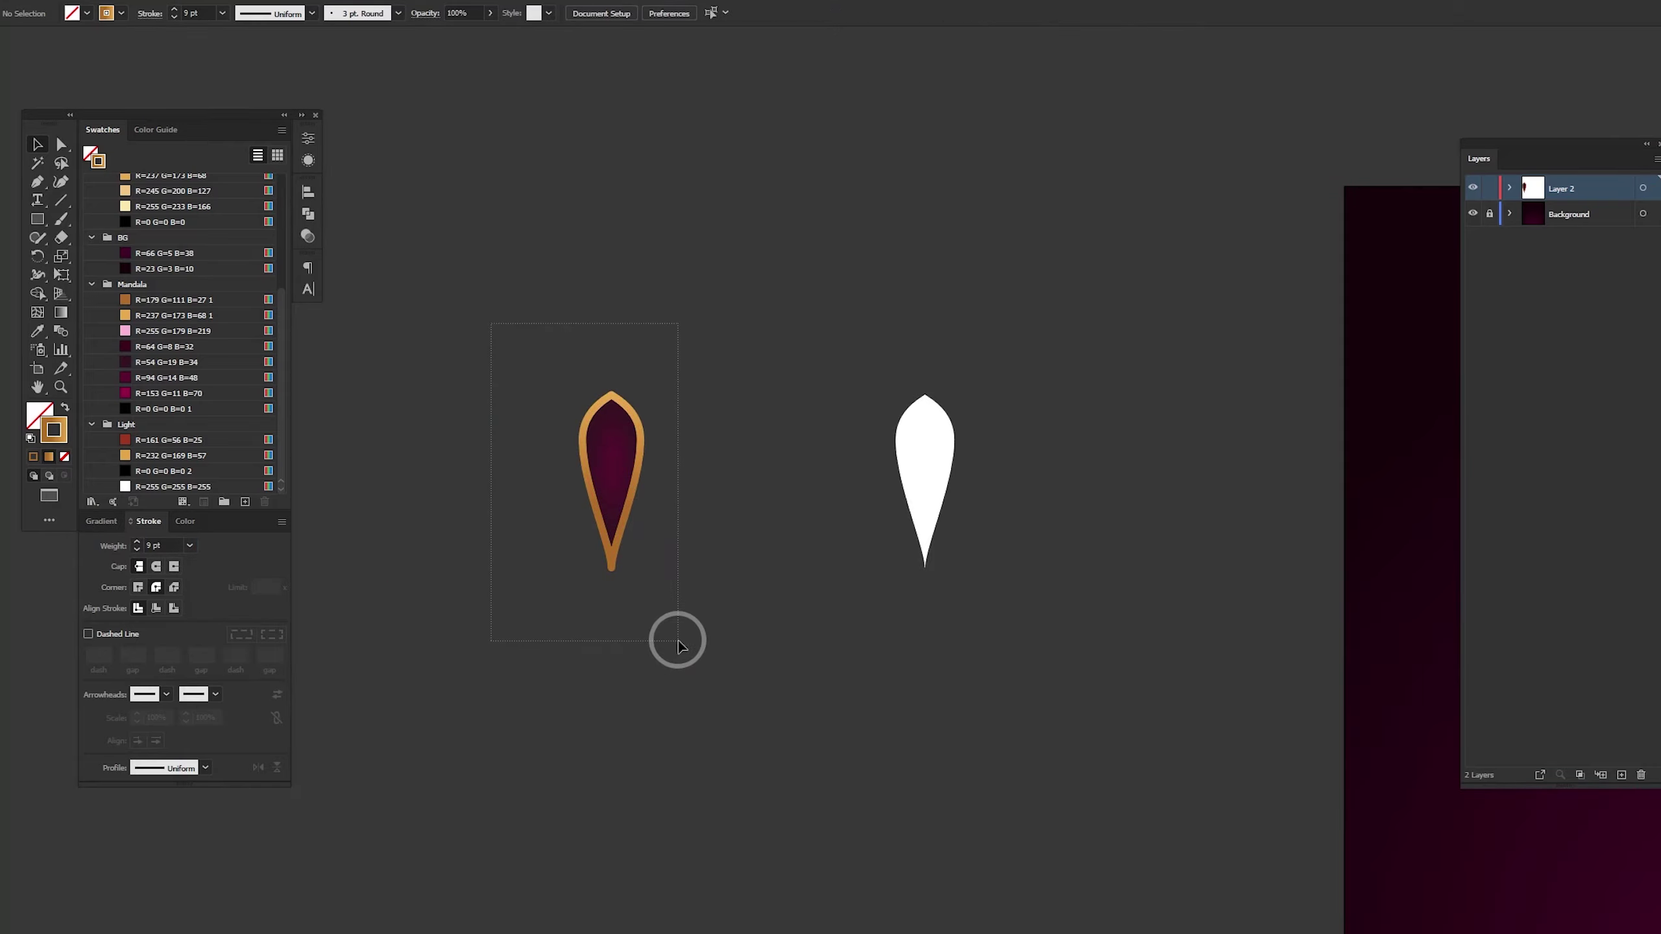
click(625, 457)
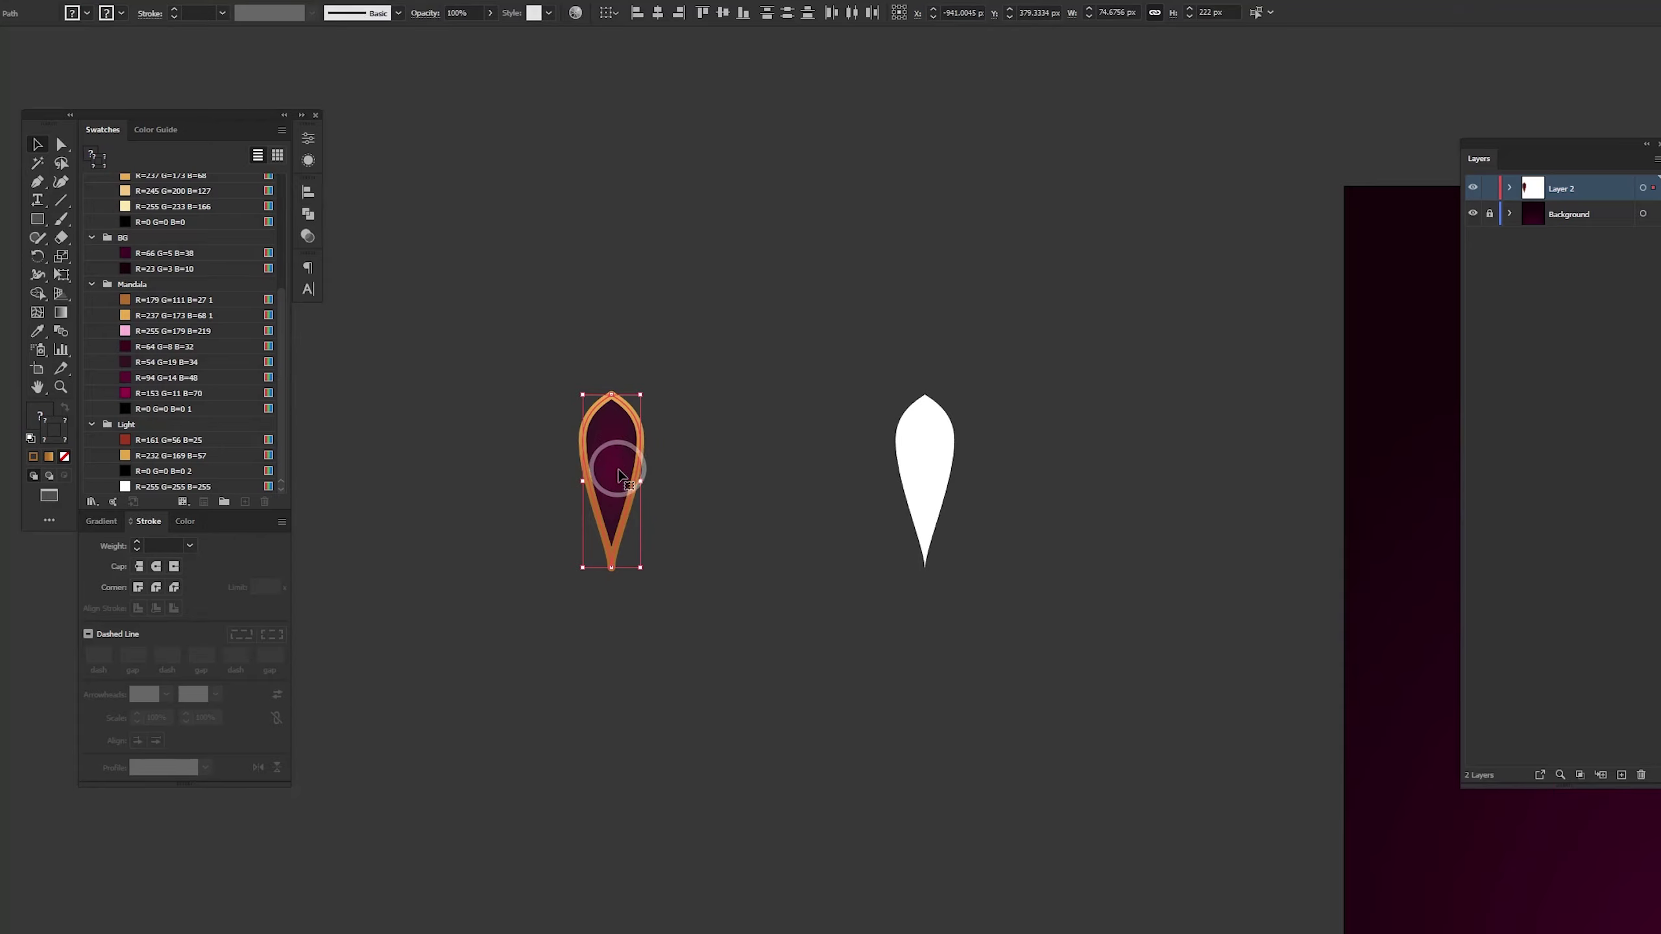
drag(619, 475, 619, 325)
click(475, 241)
drag(647, 209, 956, 236)
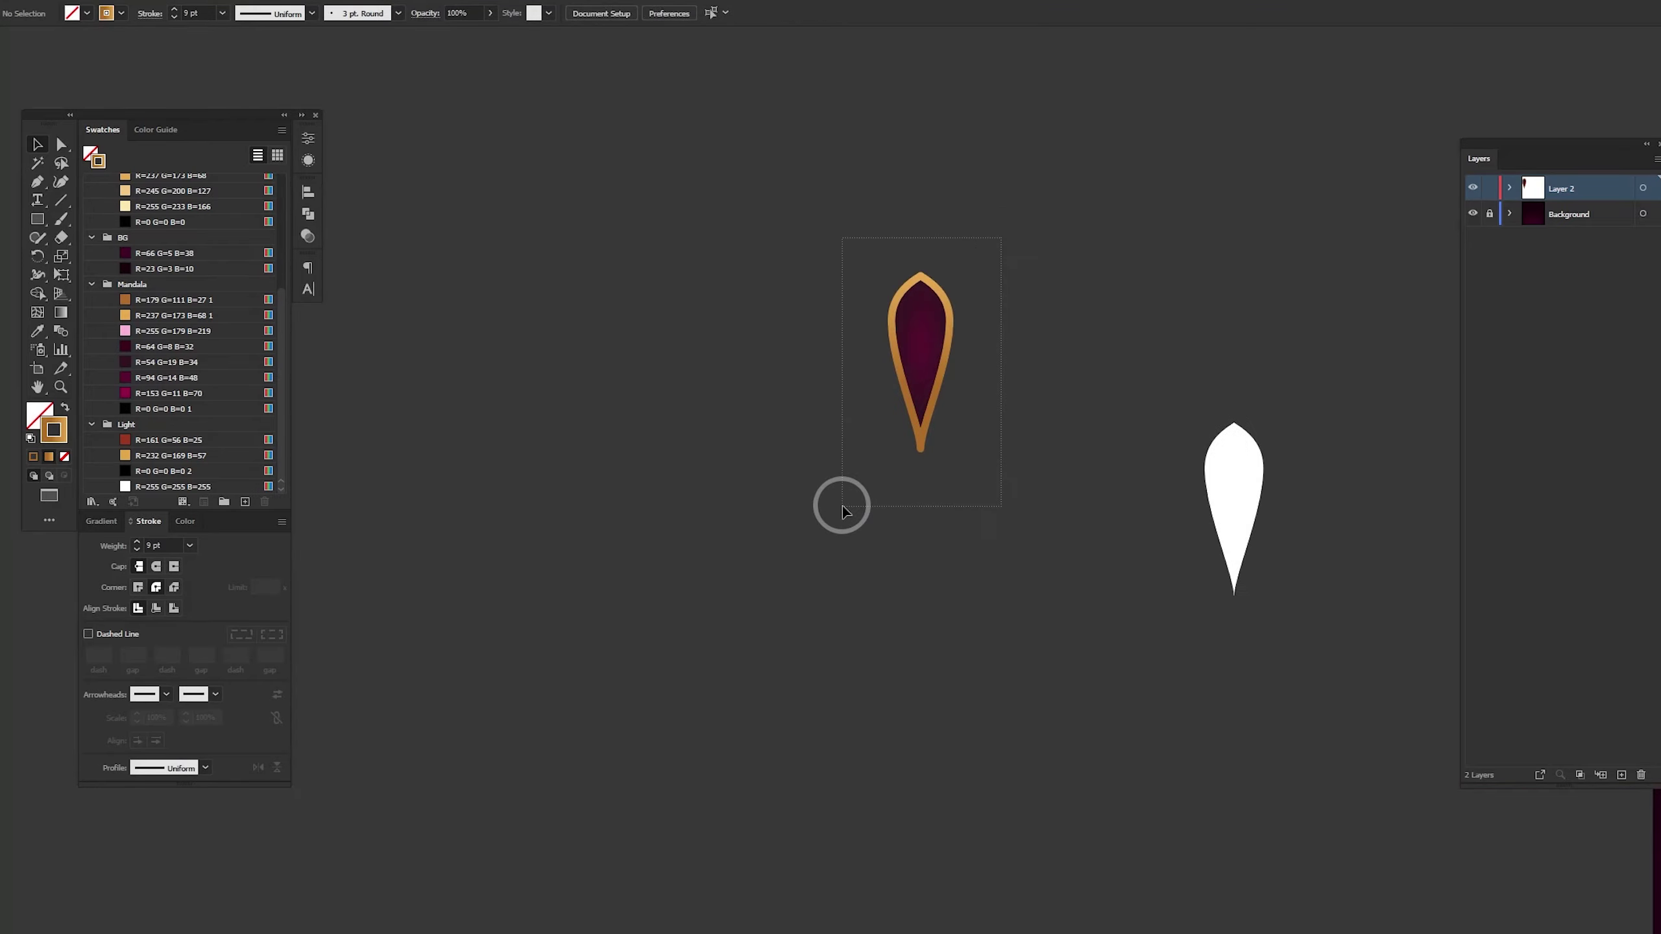
Alt-drag a copy of the petal to the left, then select only the right petal
drag(916, 360, 512, 327)
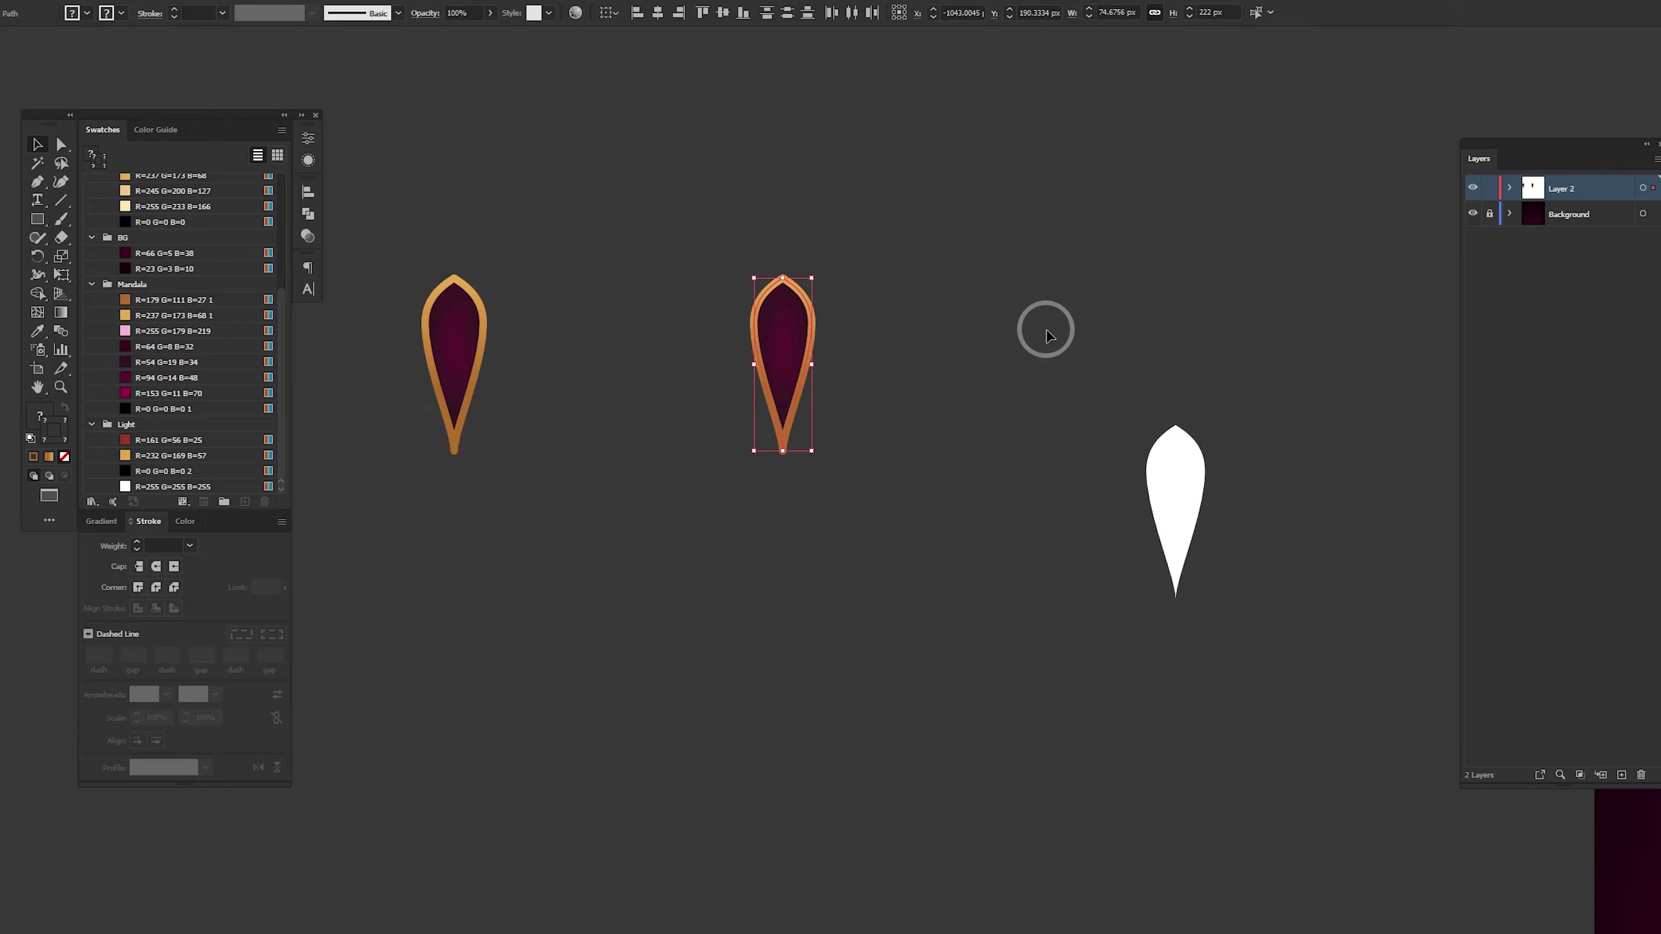
mouse_move(882, 219)
mouse_down()
mouse_move(408, 390)
mouse_move(484, 372)
mouse_move(461, 369)
mouse_up()
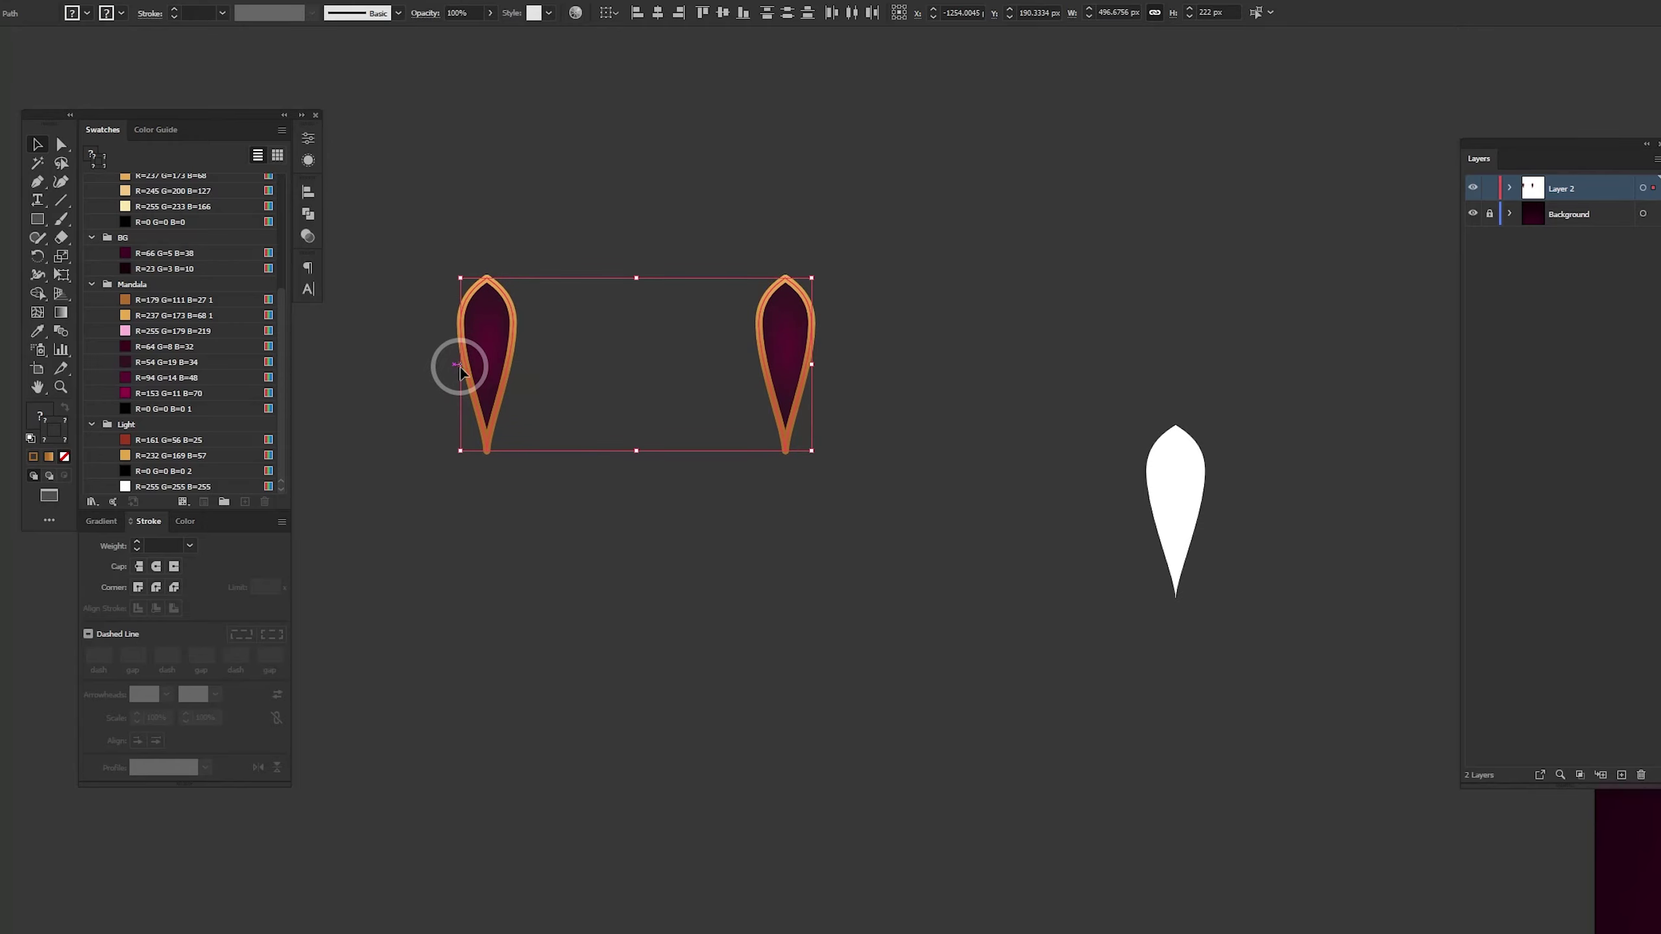
click(662, 393)
drag(739, 253, 852, 492)
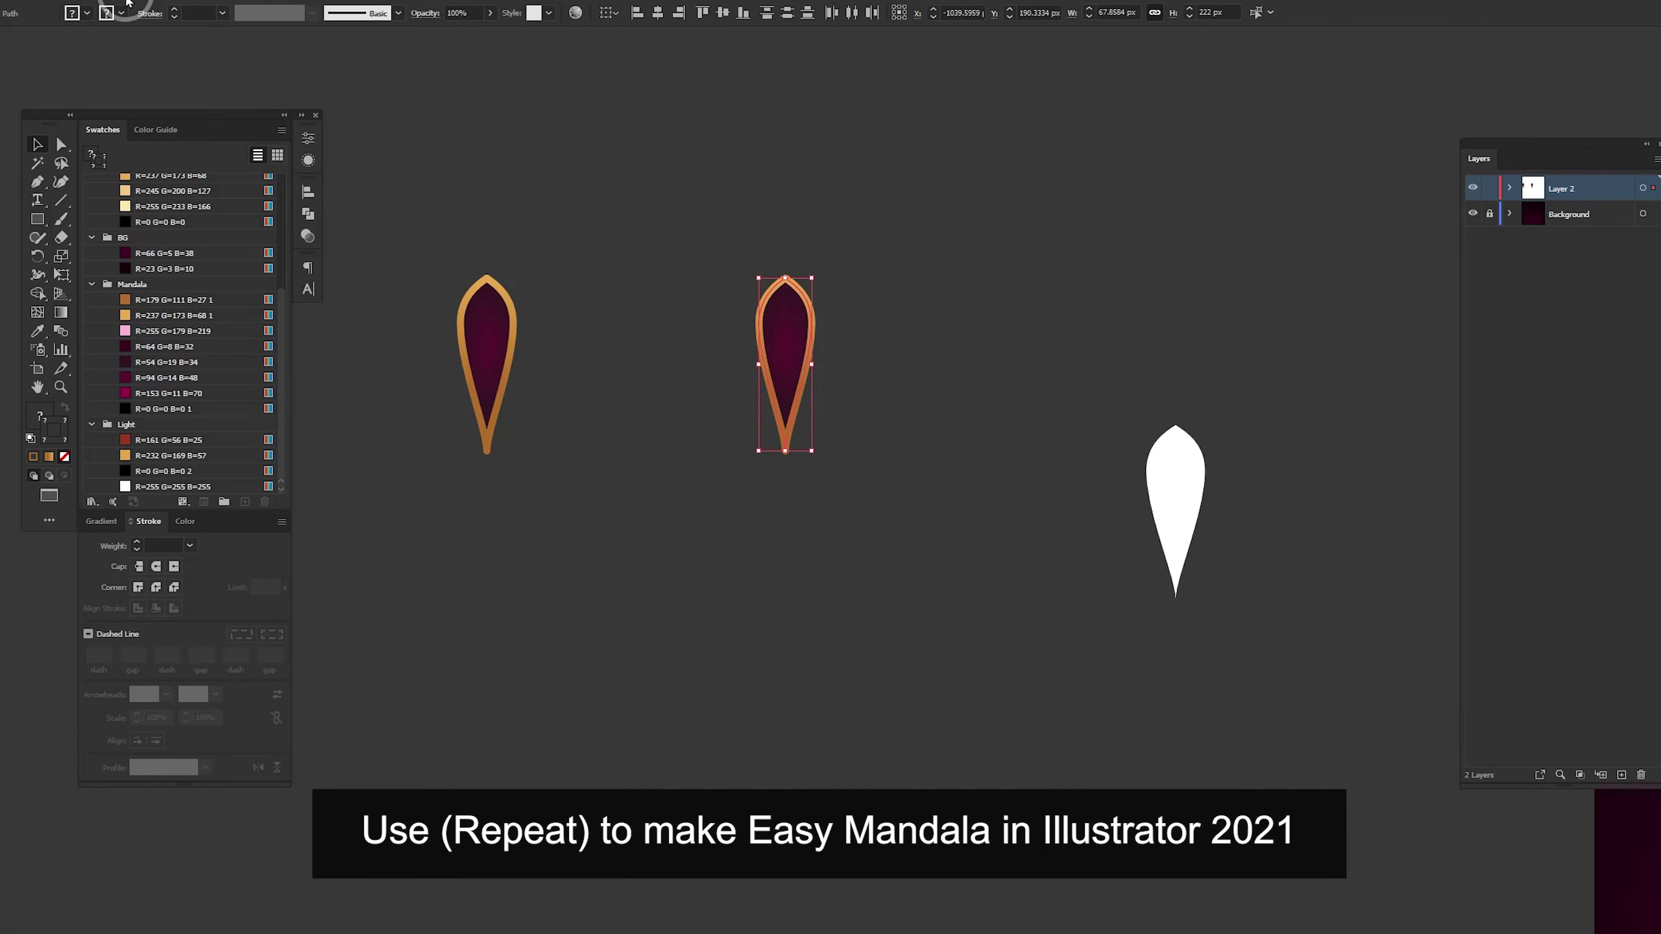
click(126, 9)
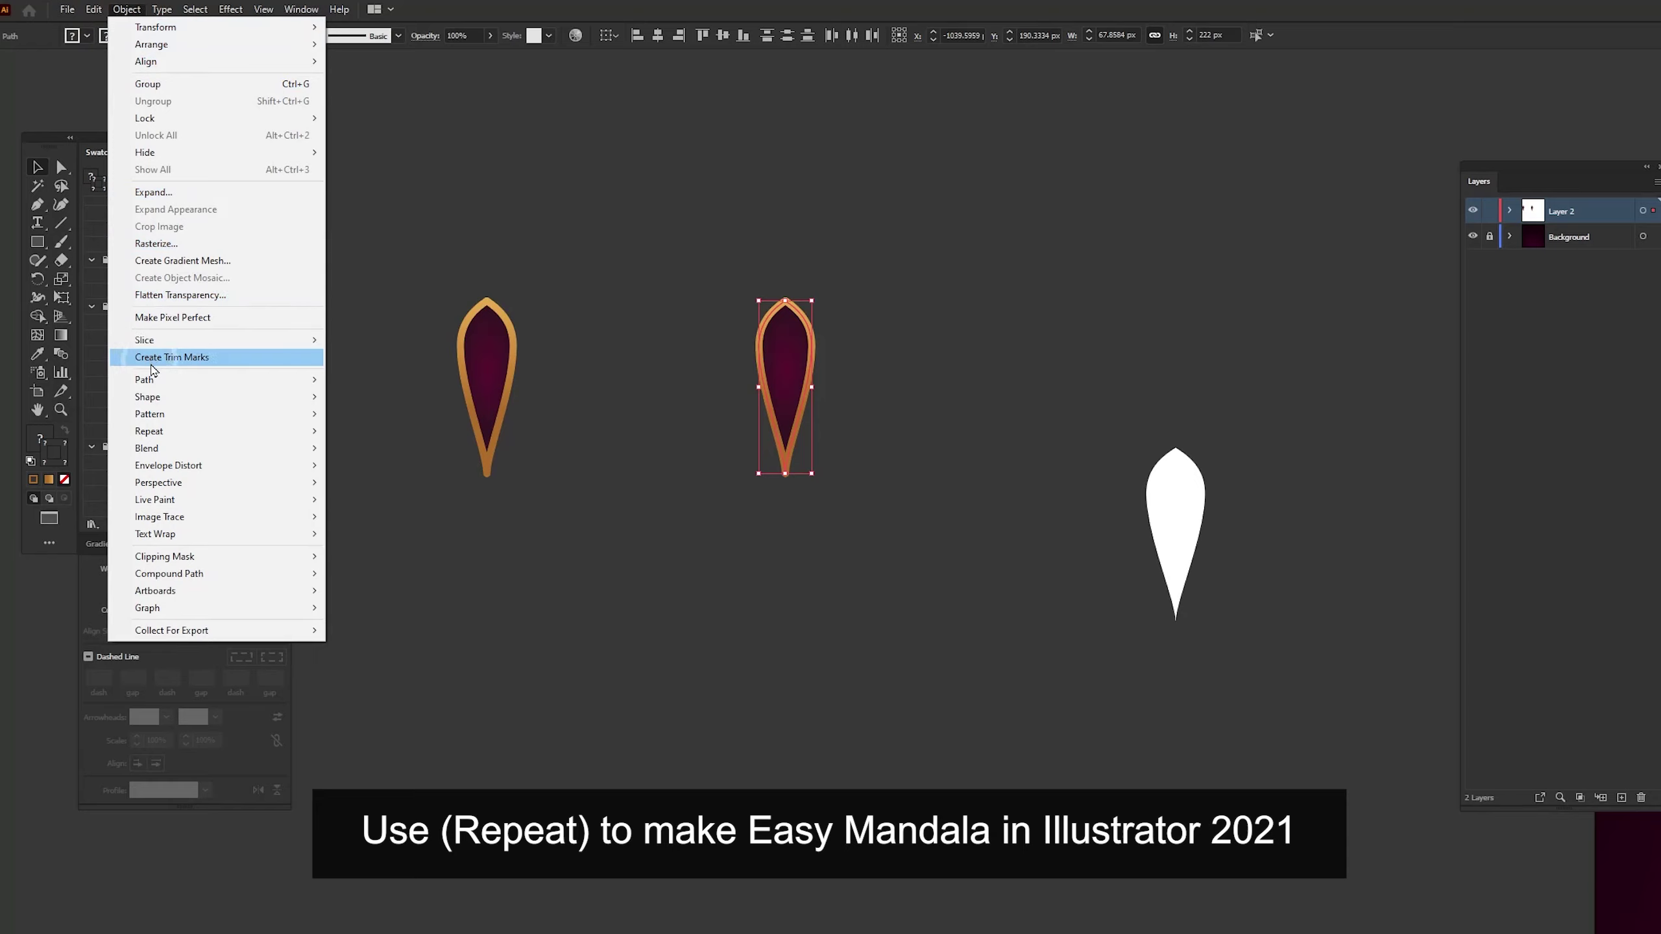
mouse_move(208, 431)
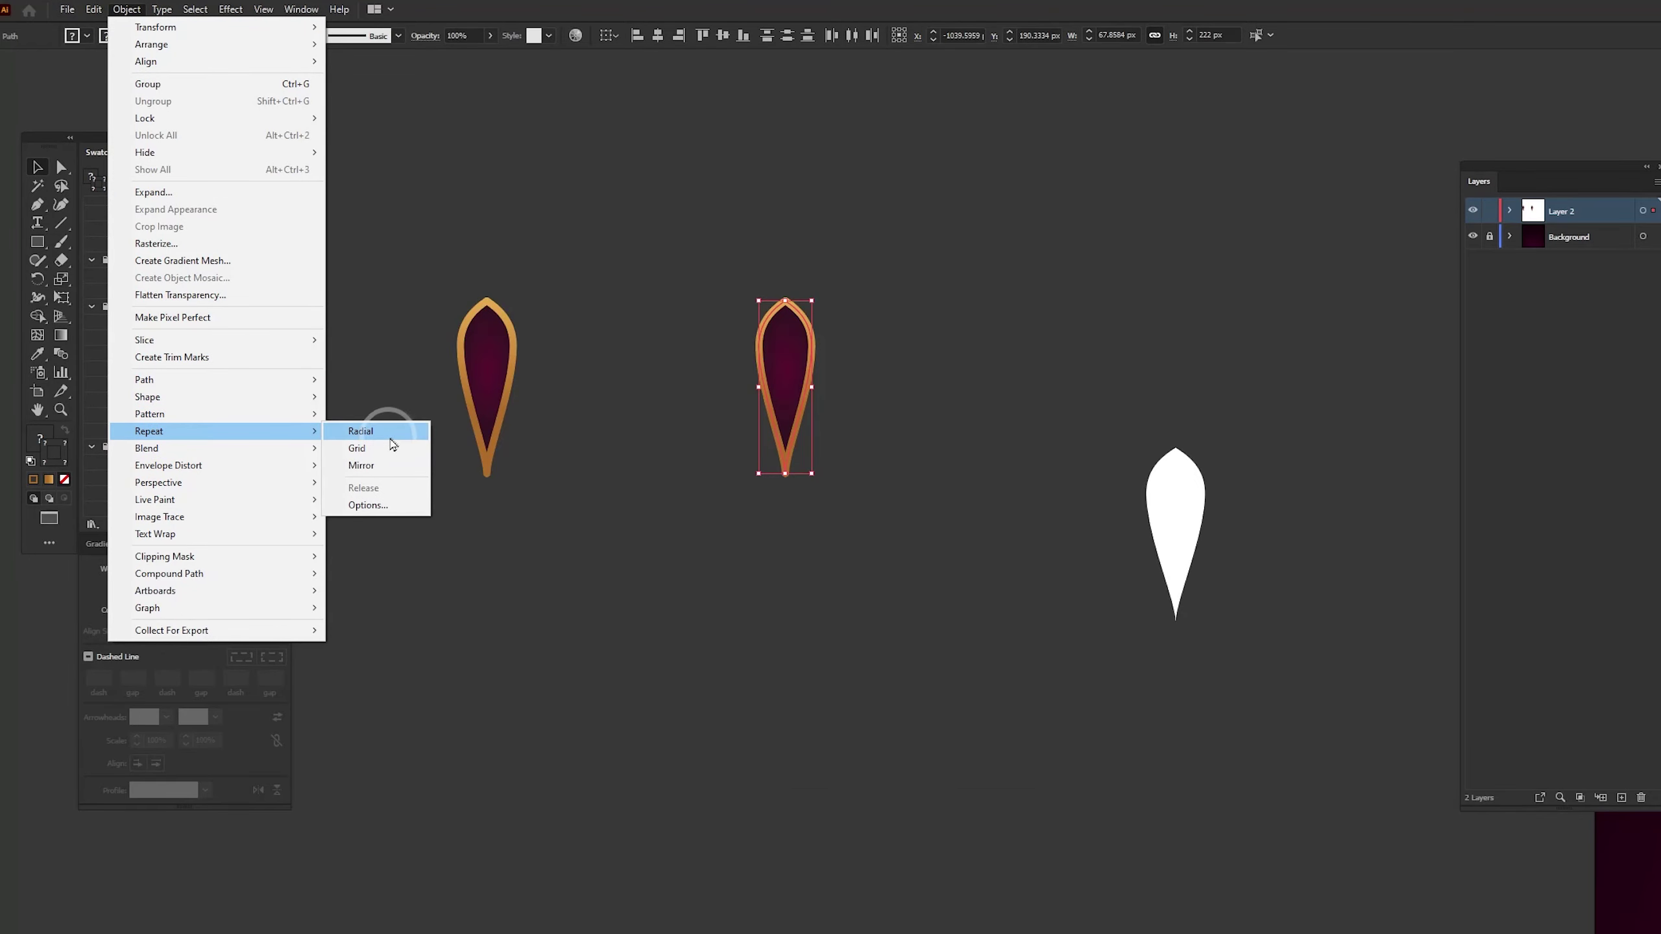
Repeat the right petal radially into 14 petals meeting at the centre, moved up and right
click(387, 438)
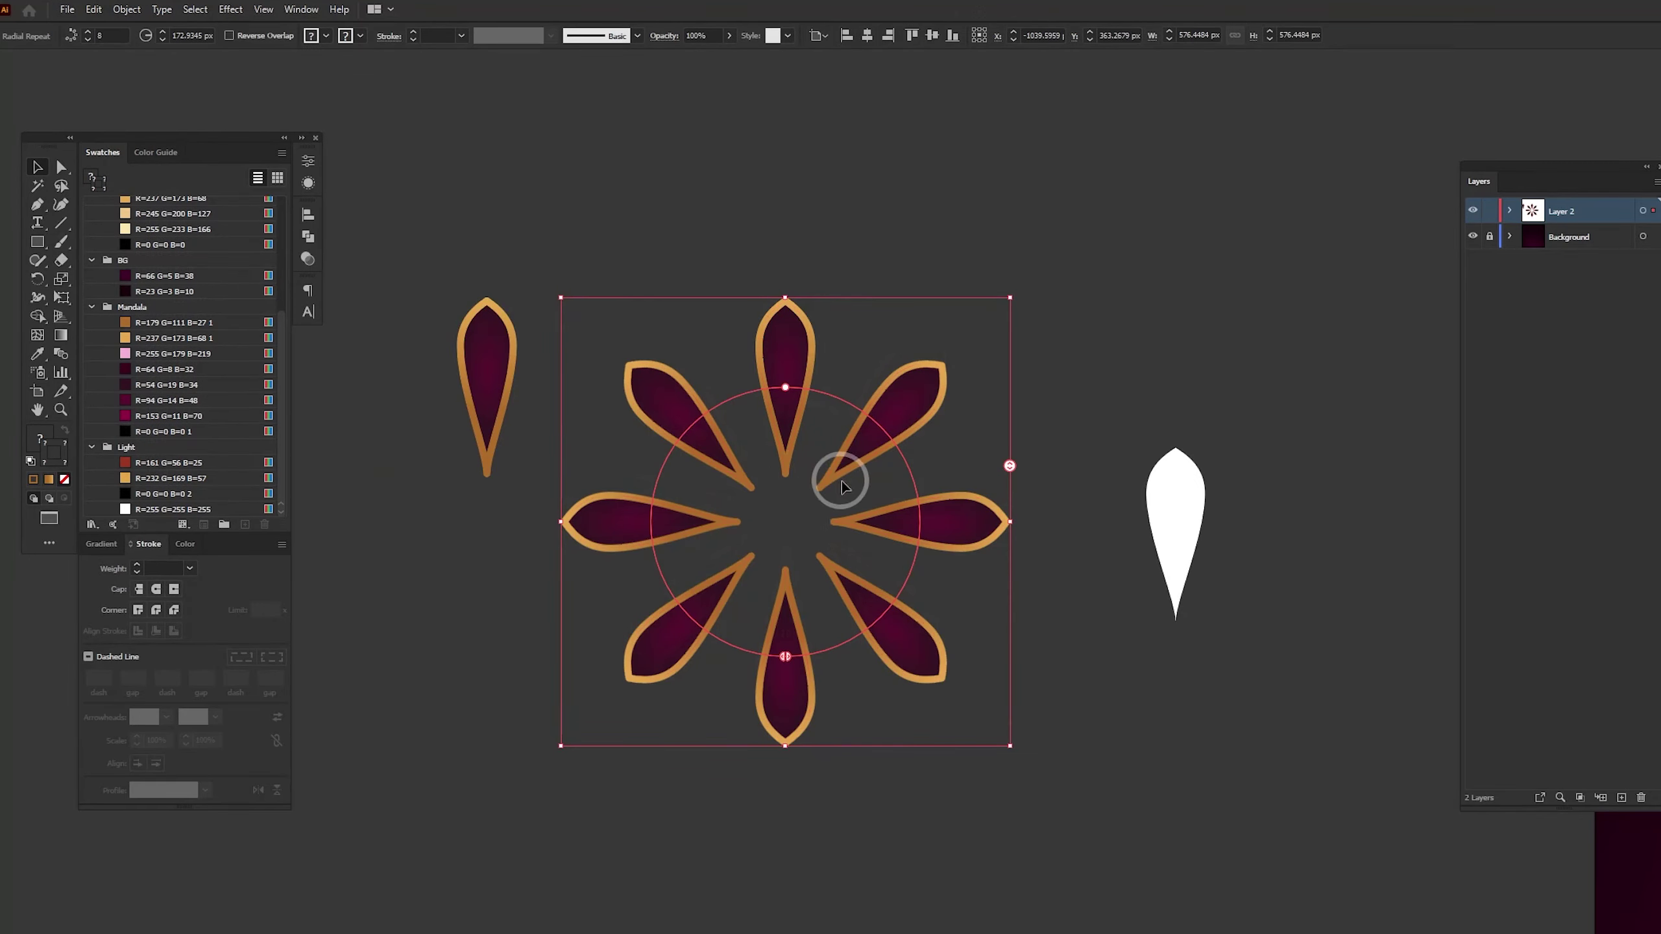
drag(786, 368, 782, 409)
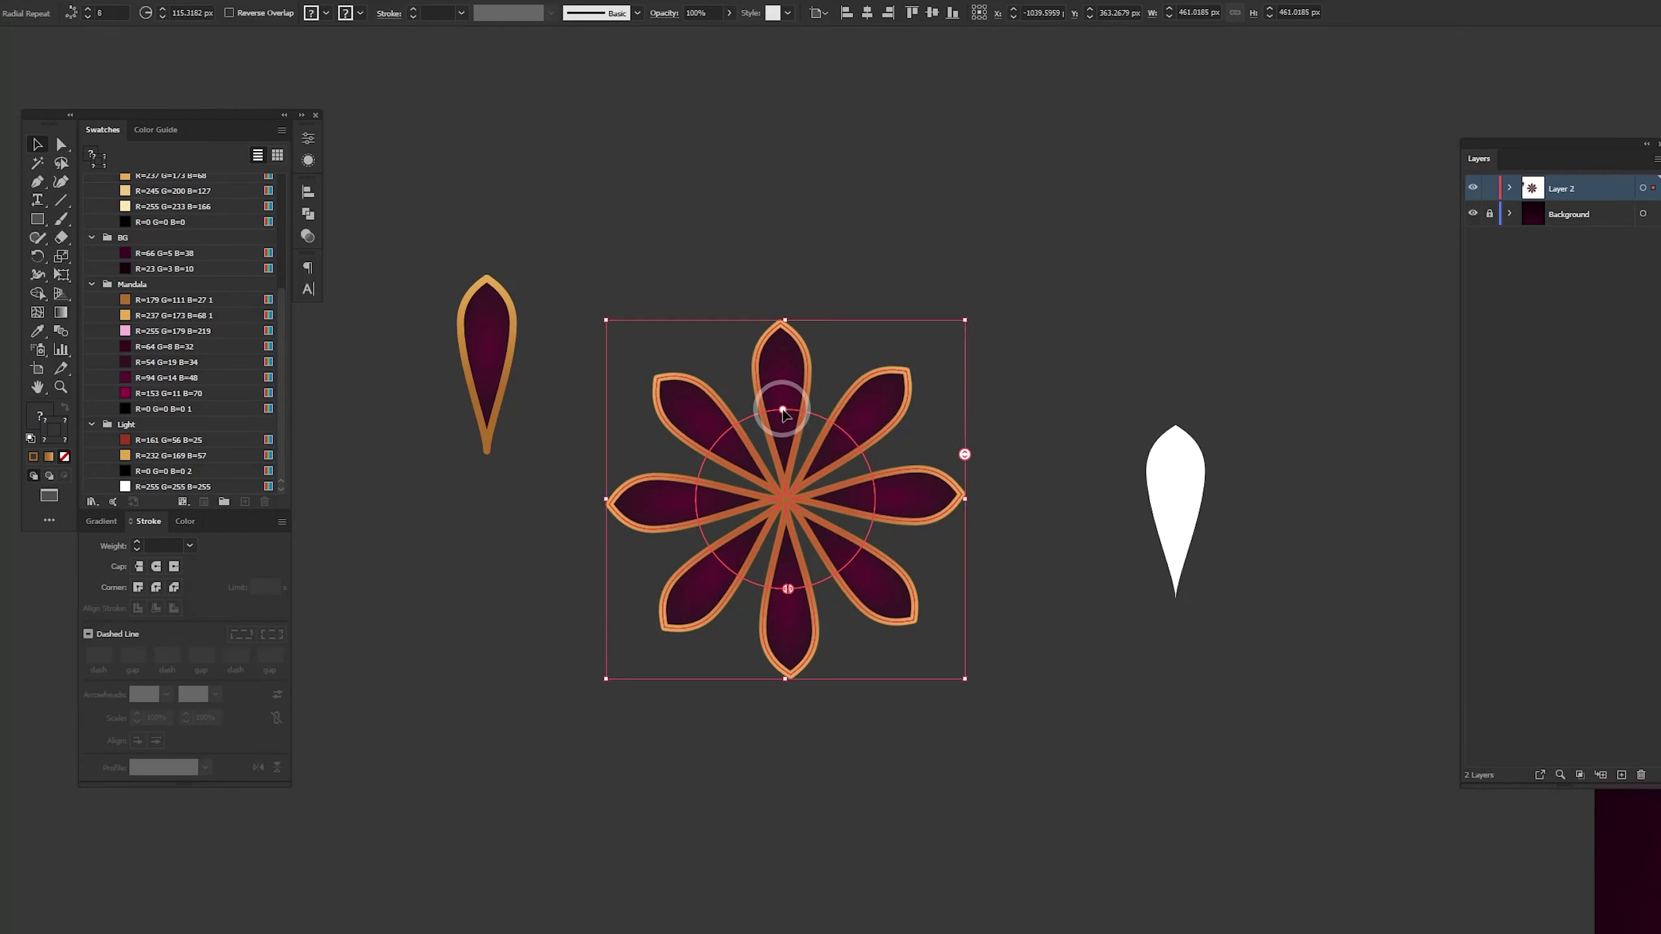
drag(965, 454, 965, 404)
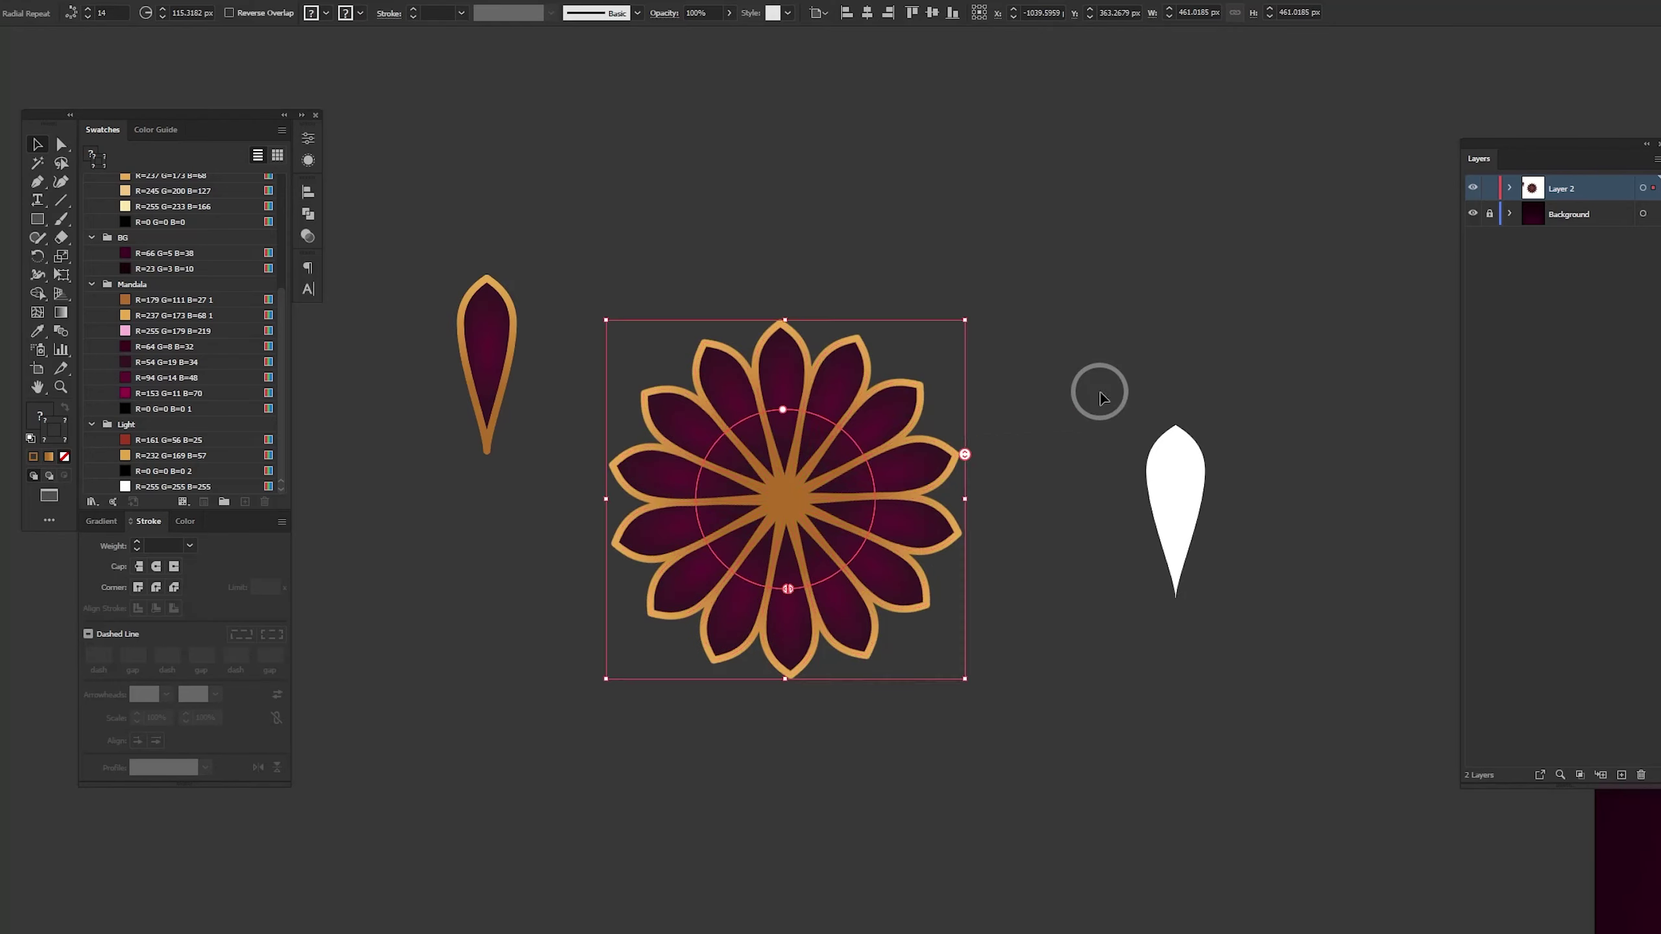
drag(783, 499, 854, 319)
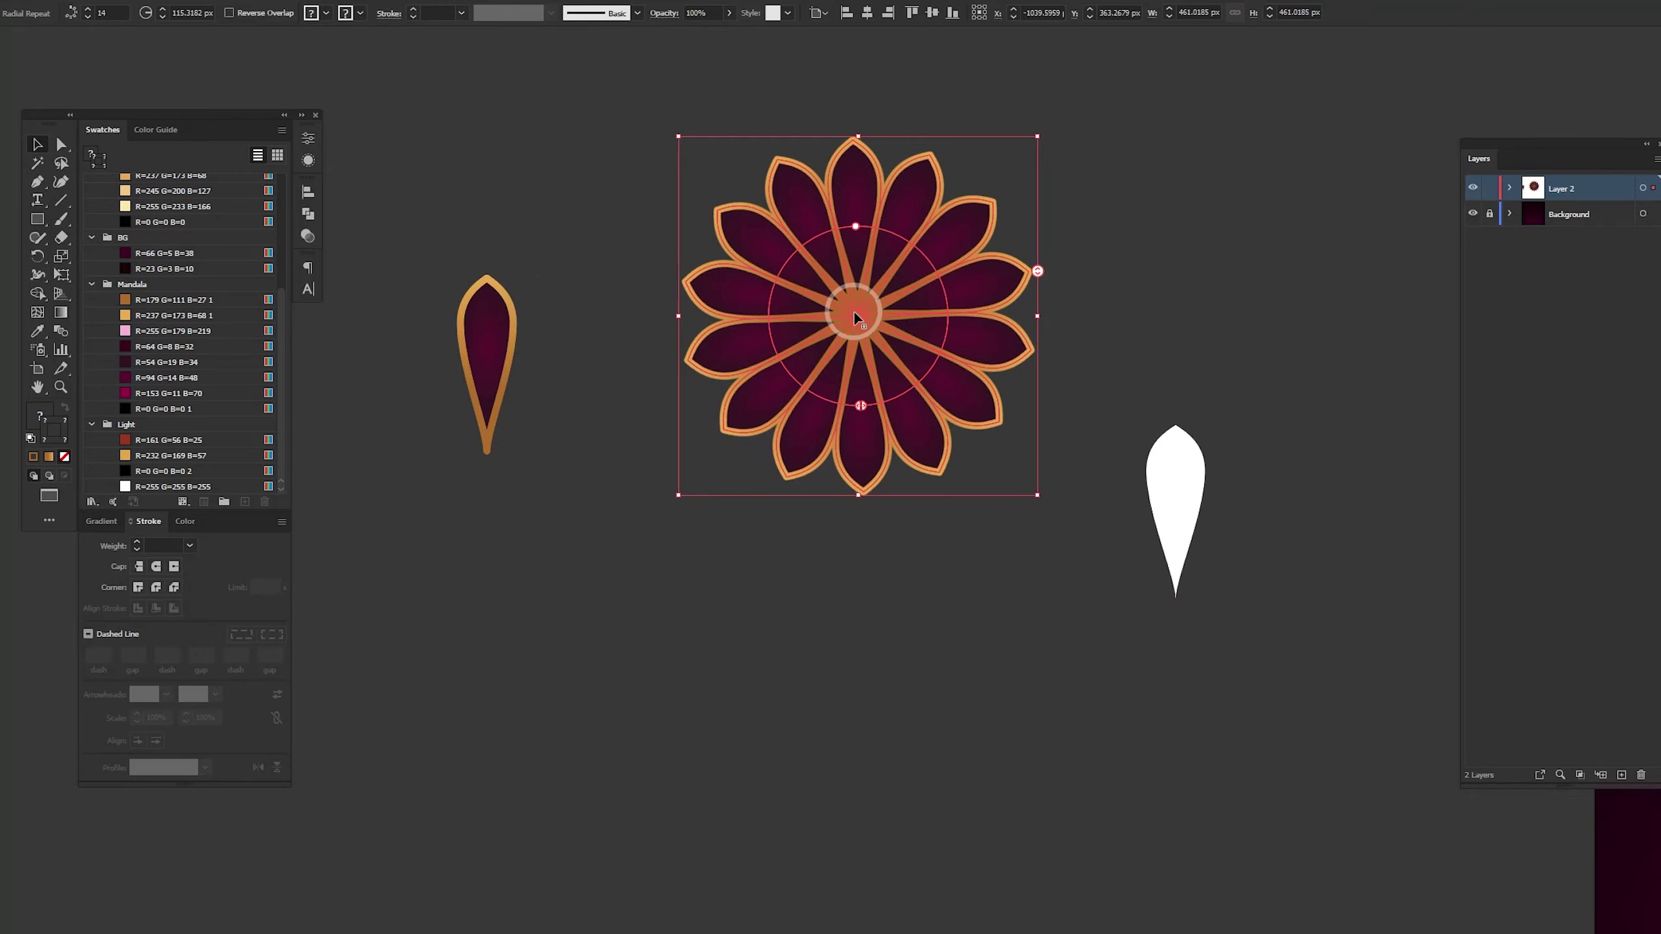
Expand the radial flower into plain shapes
click(126, 9)
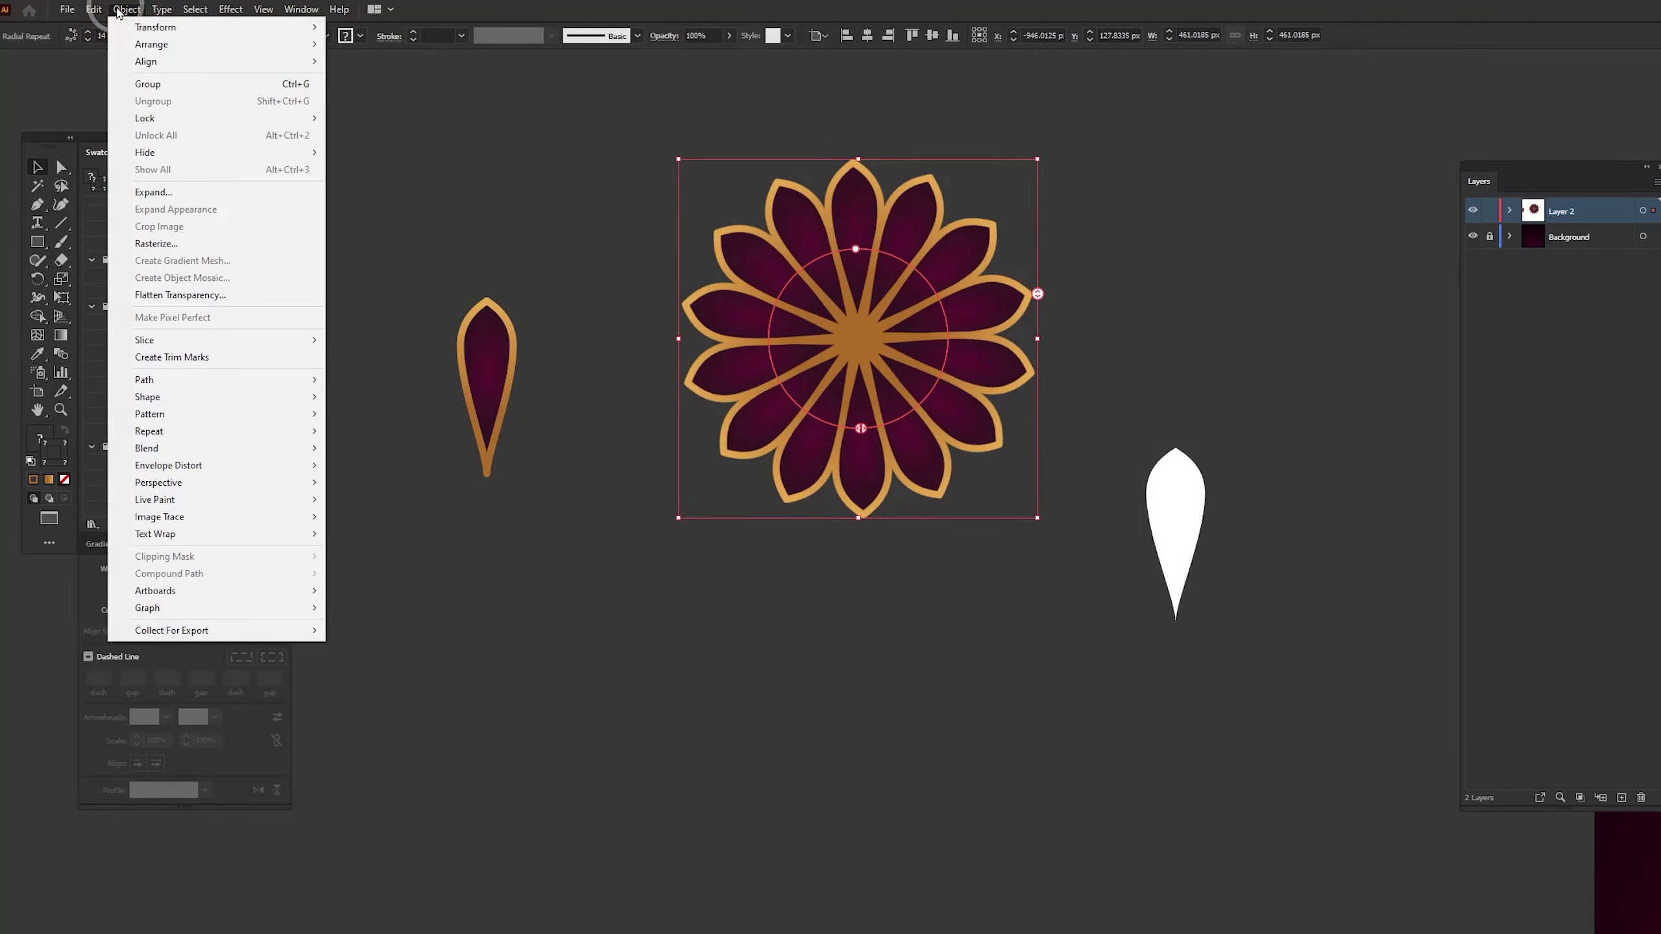
click(149, 192)
click(944, 649)
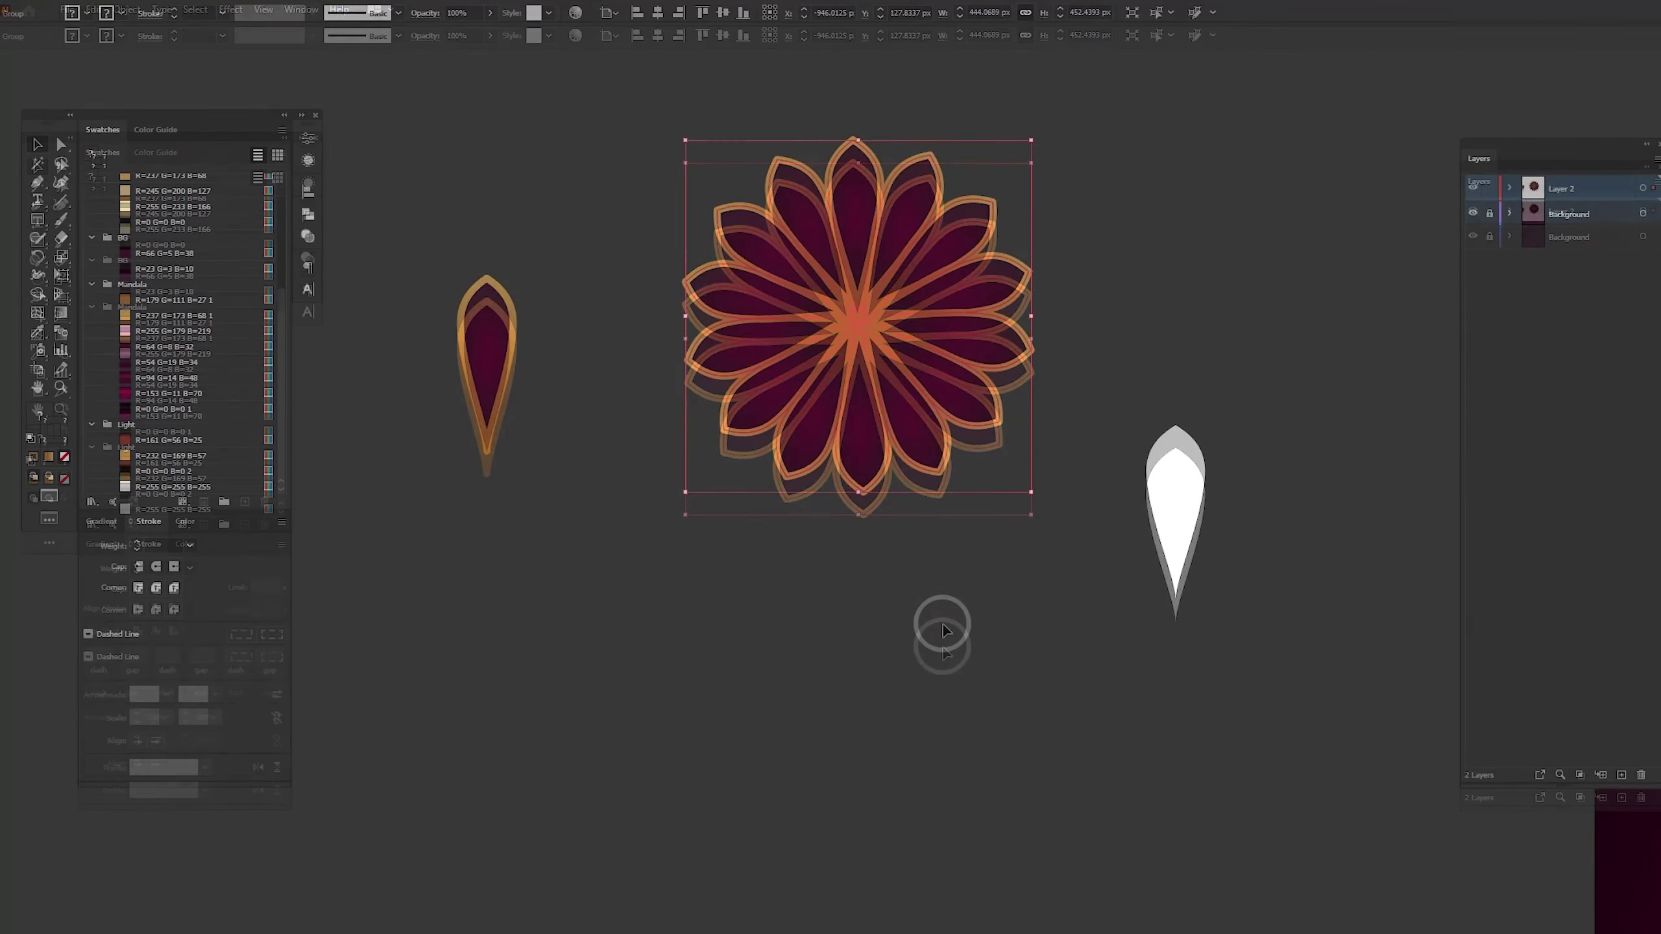
click(942, 630)
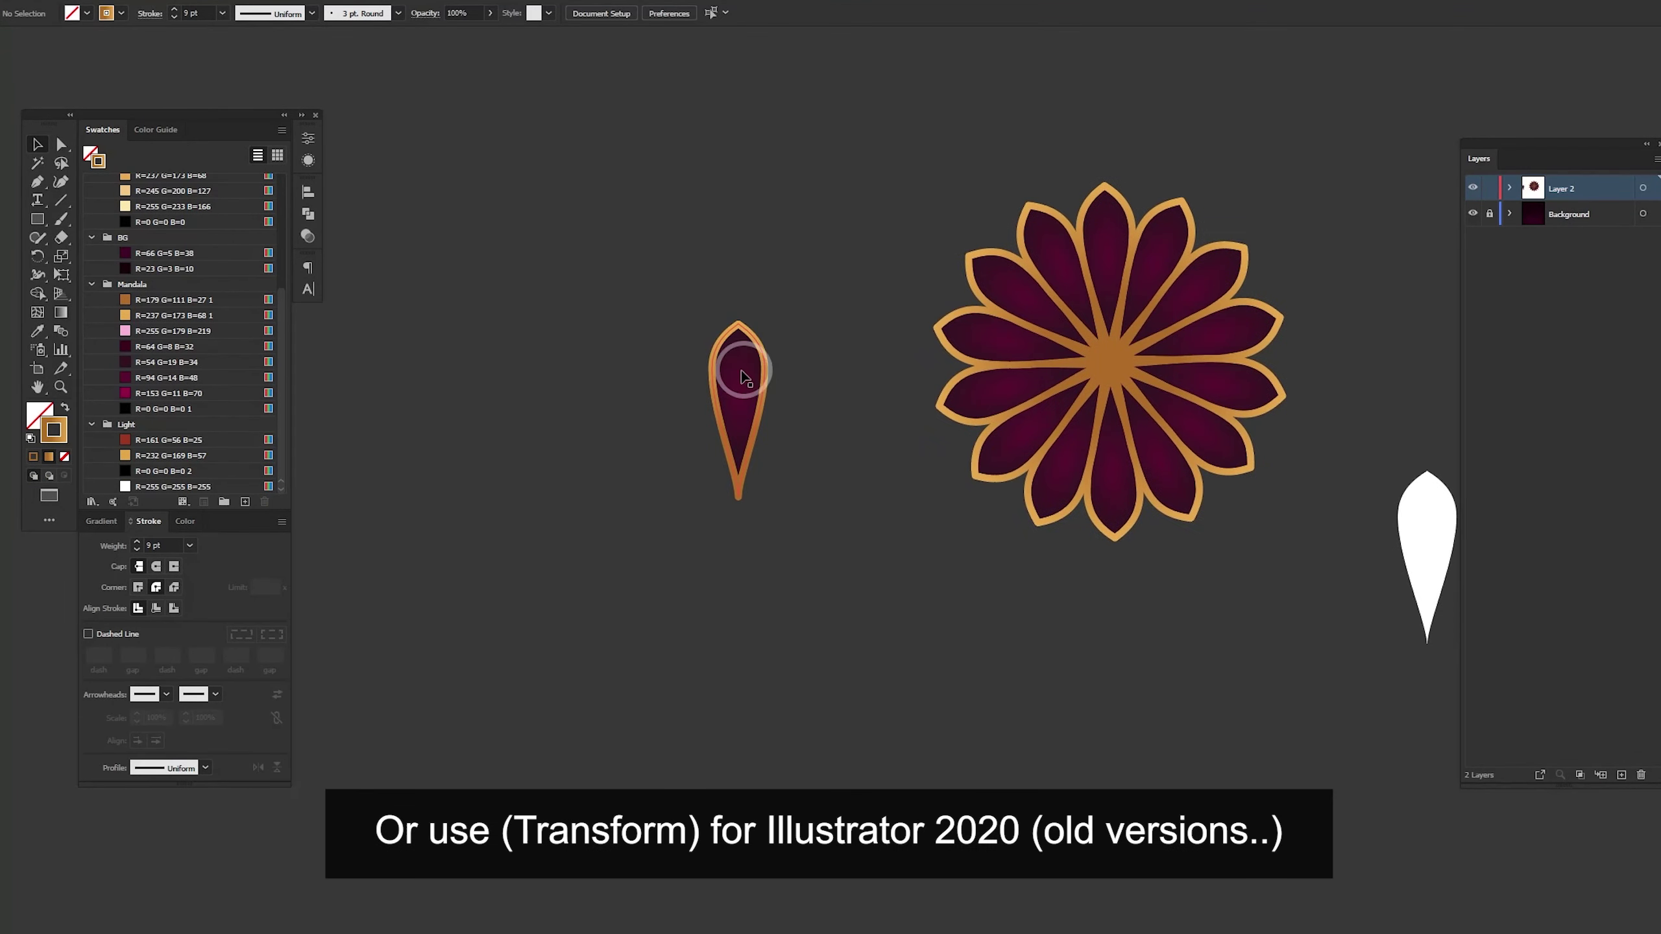
Make a 180°-rotated copy of the petal, join the tips, and group the pair
click(746, 379)
mouse_move(746, 382)
mouse_down()
mouse_move(569, 302)
mouse_move(536, 692)
mouse_up()
key(r)
drag(568, 497, 565, 483)
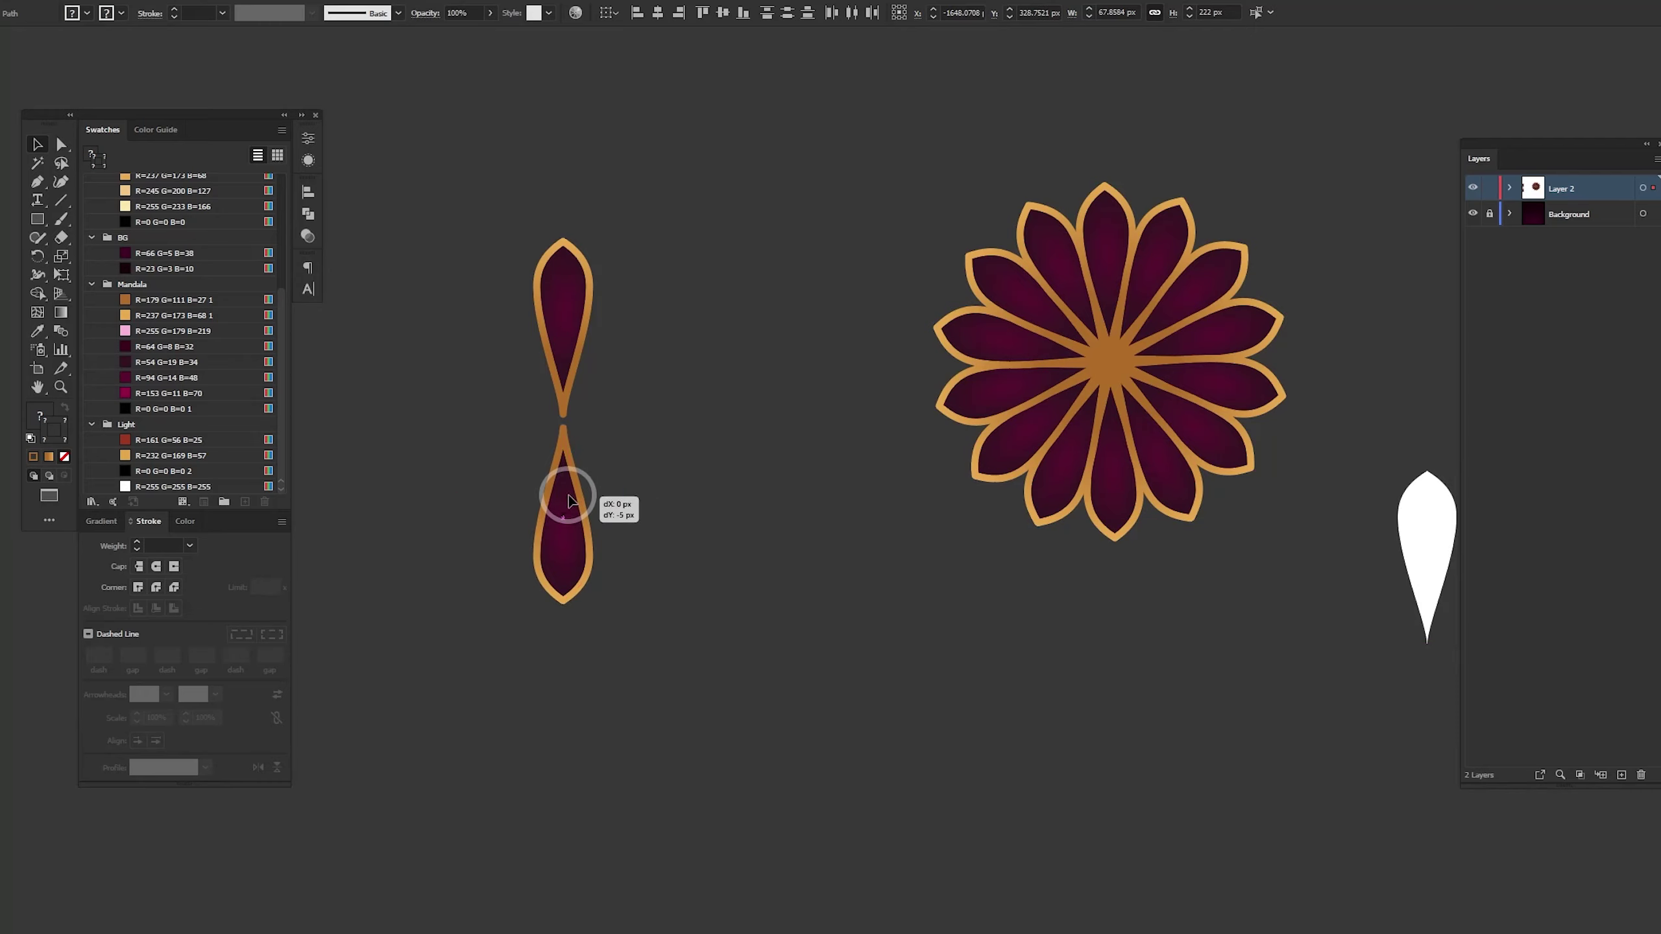
mouse_move(658, 209)
mouse_down()
mouse_move(512, 602)
mouse_move(490, 594)
mouse_up()
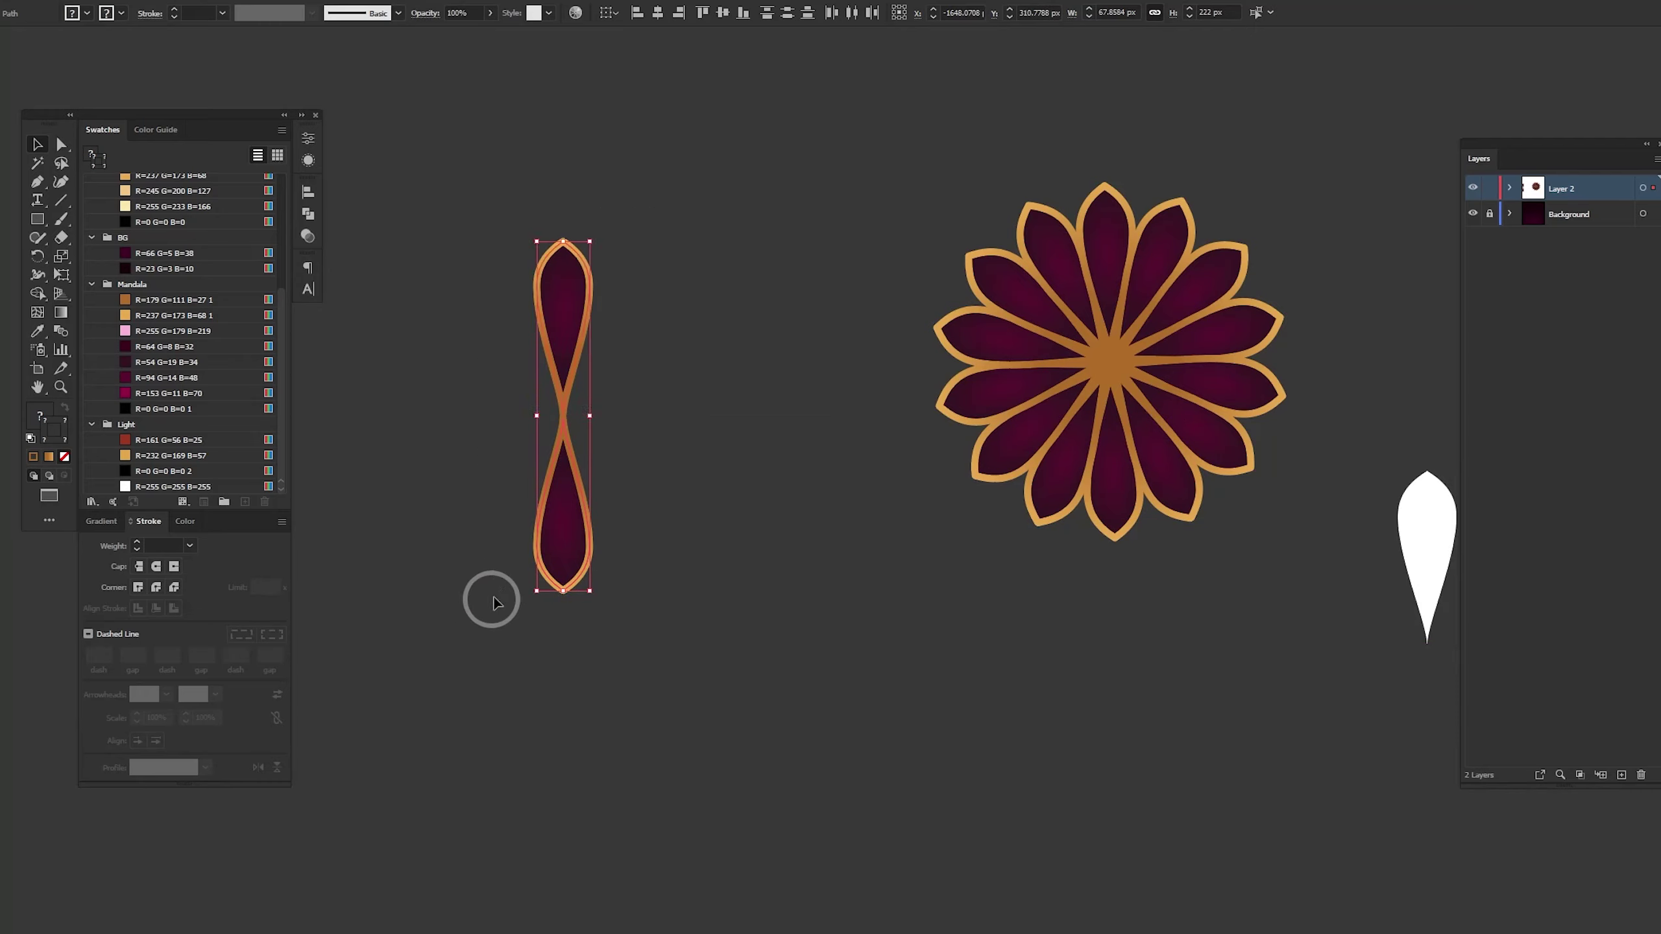
right_click(553, 521)
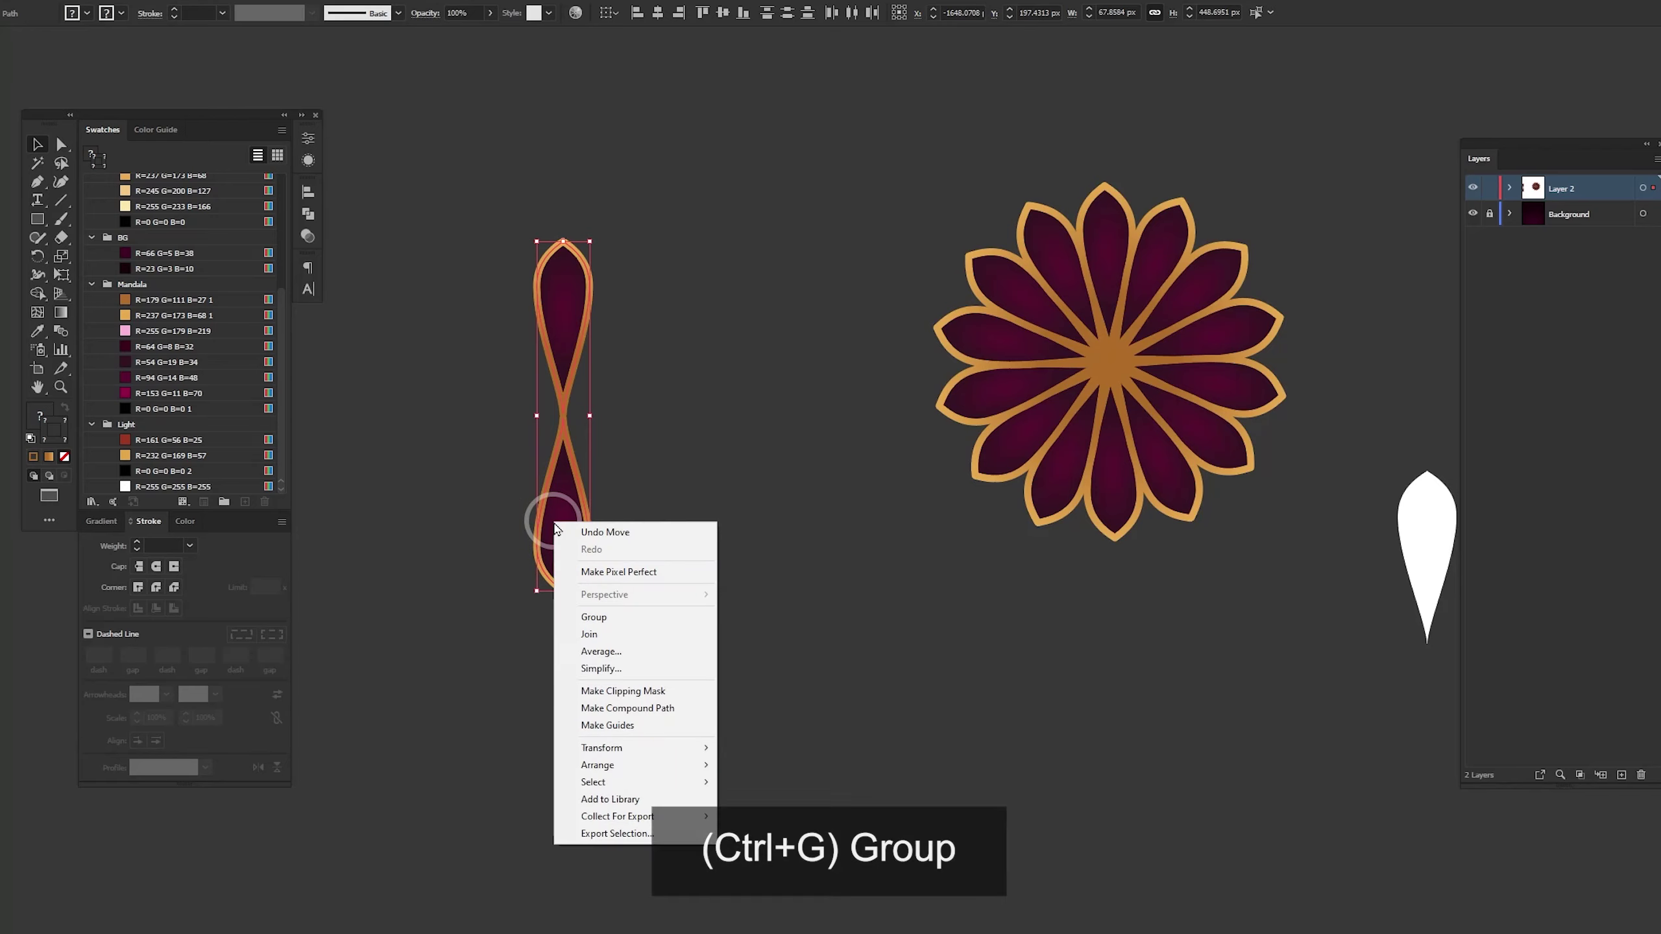
click(594, 617)
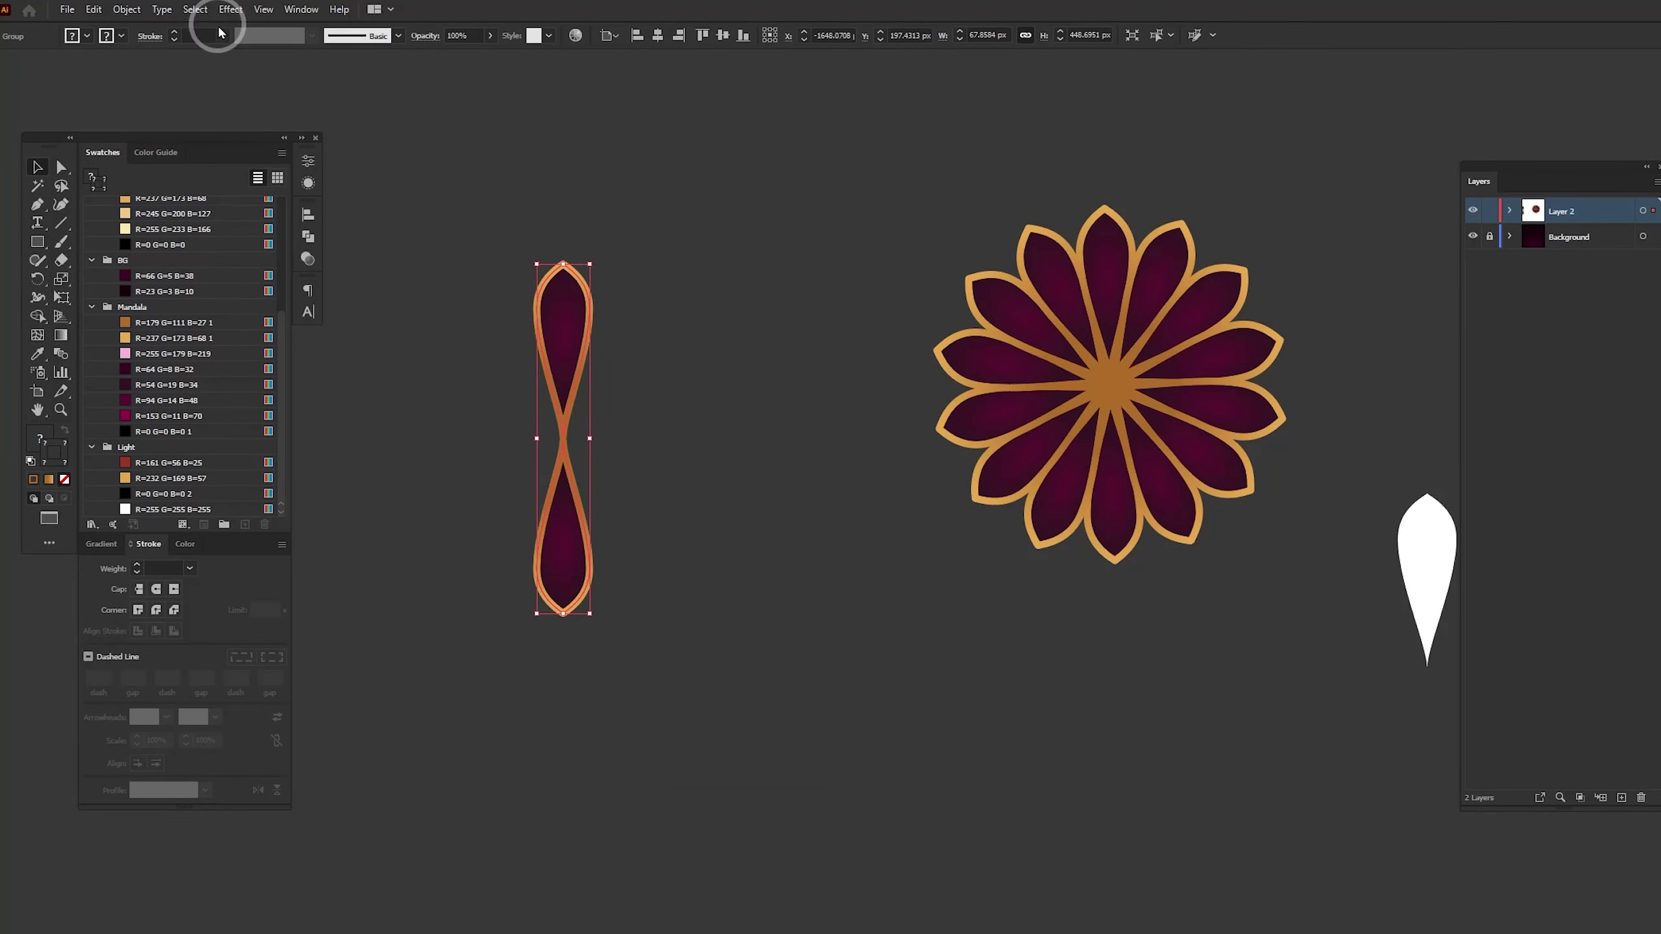
Apply a Transform effect to the petal pair with 25.6° angle and 6 copies
click(231, 9)
mouse_move(279, 134)
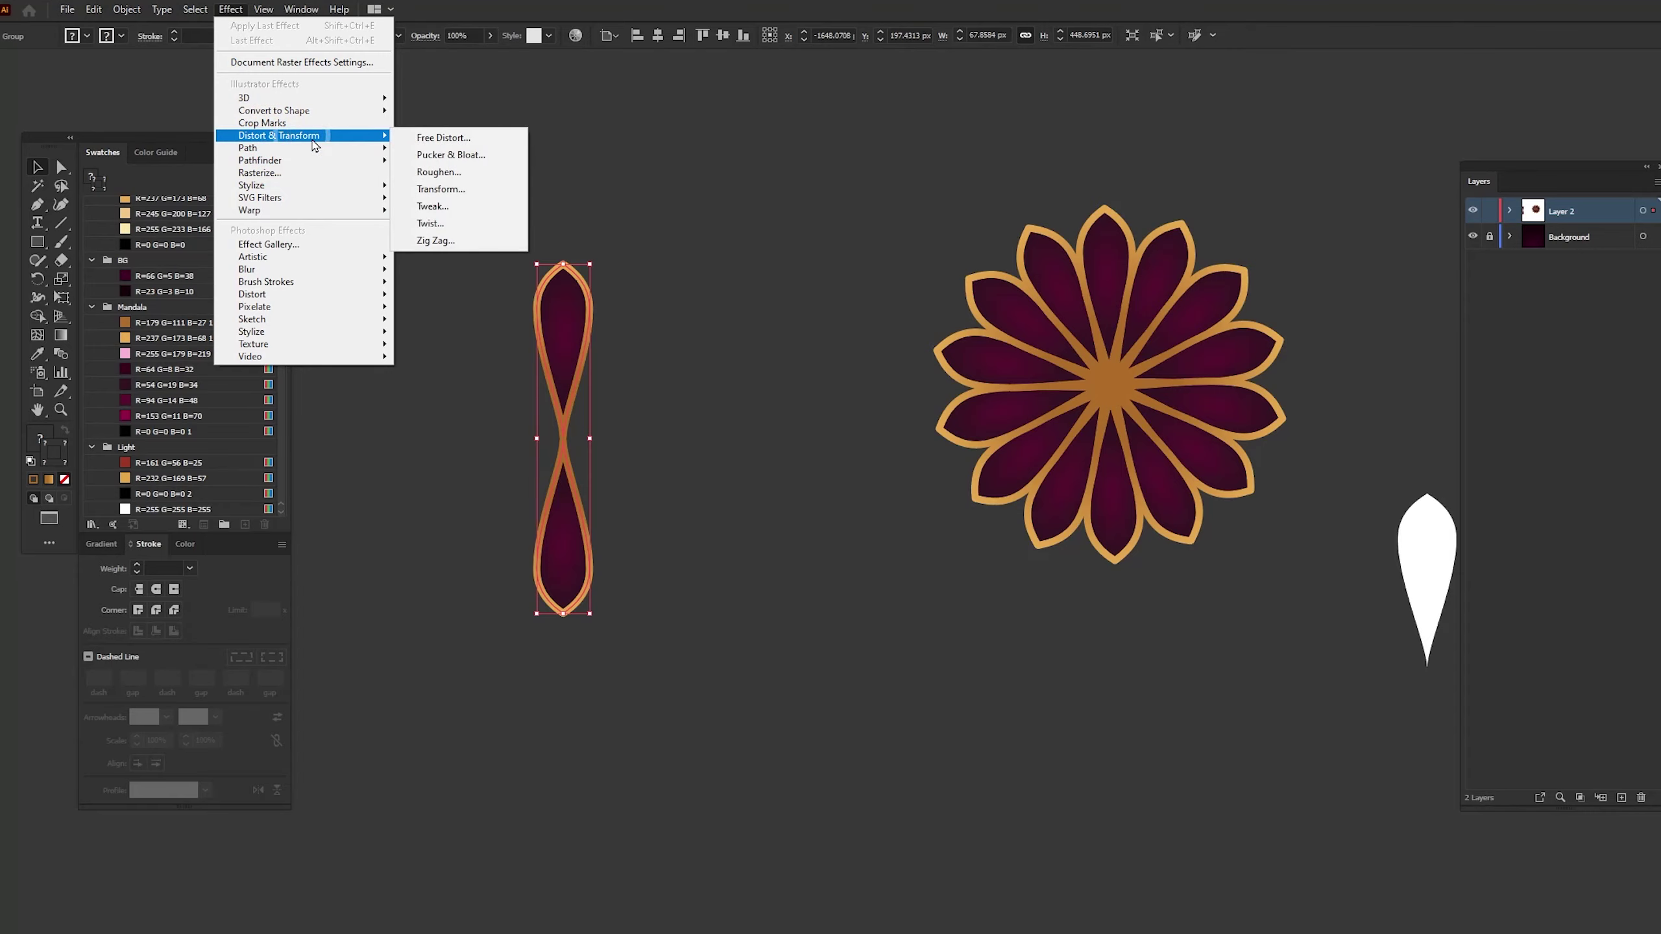
click(463, 189)
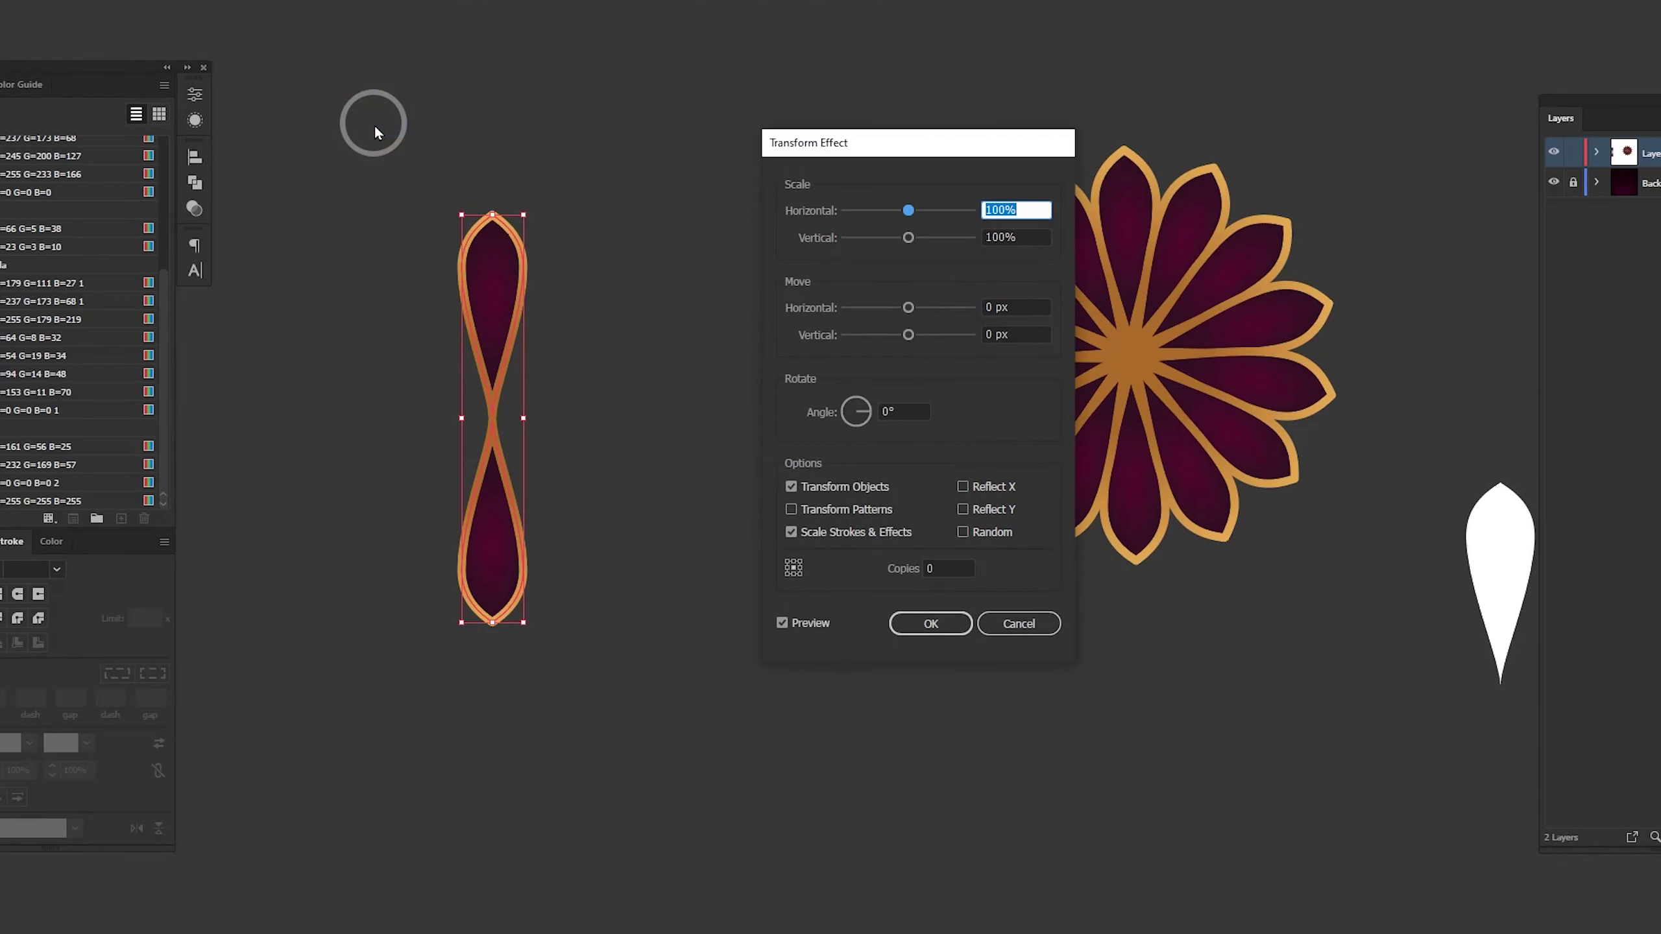
click(918, 412)
double_click(917, 412)
text(25.6)
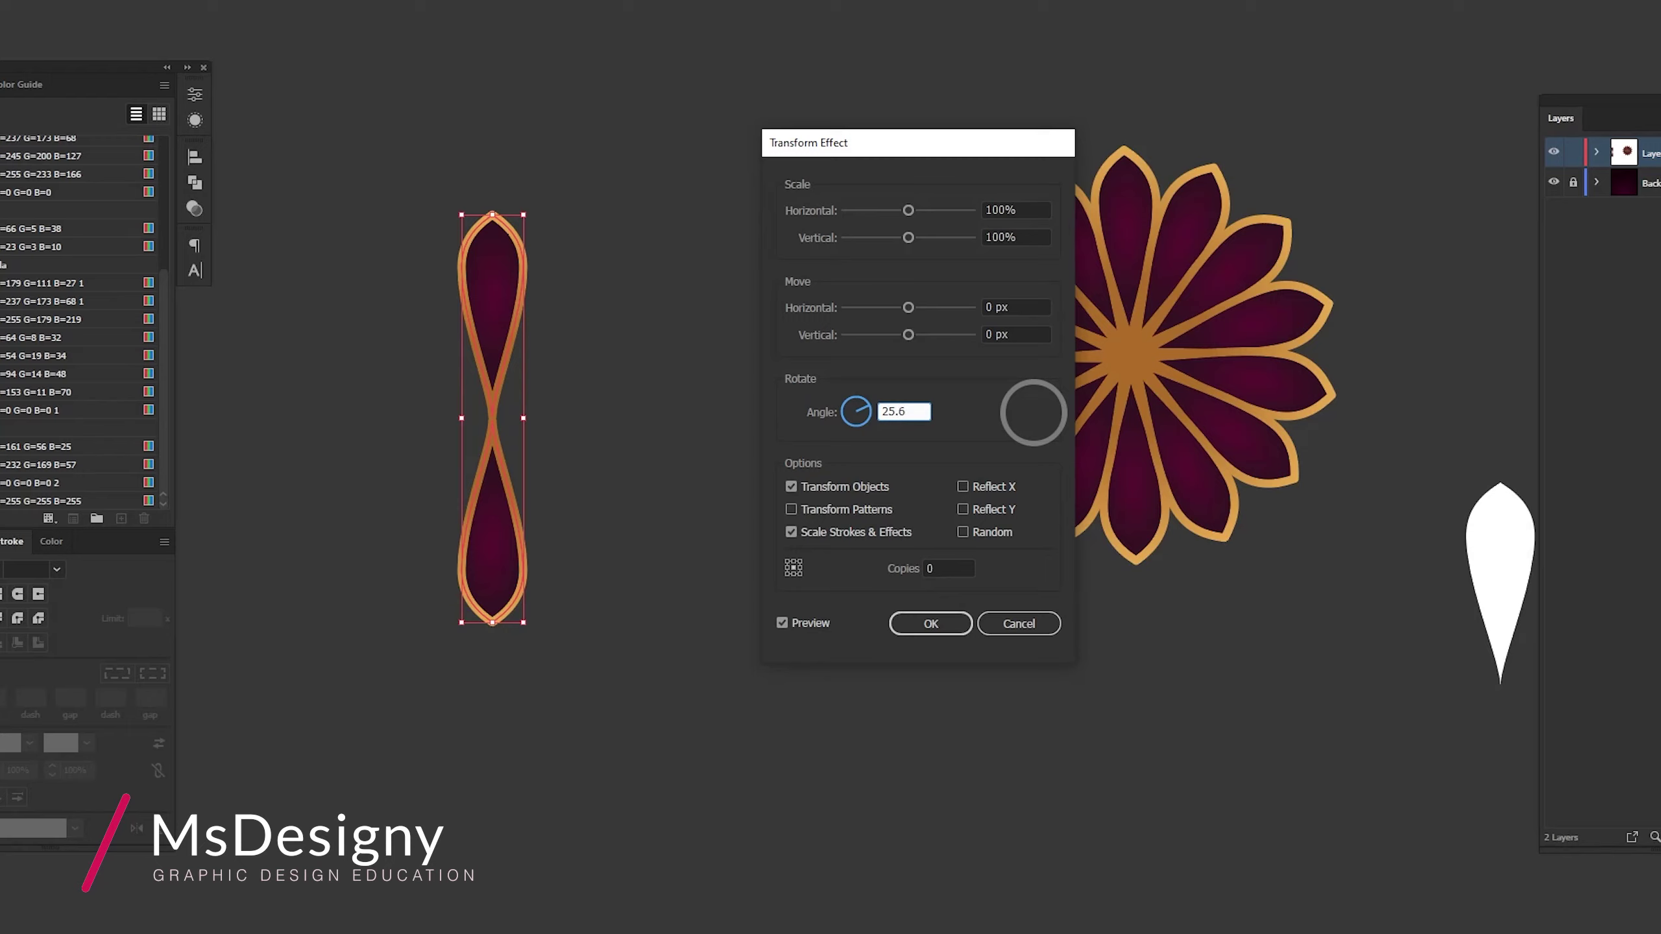
click(967, 568)
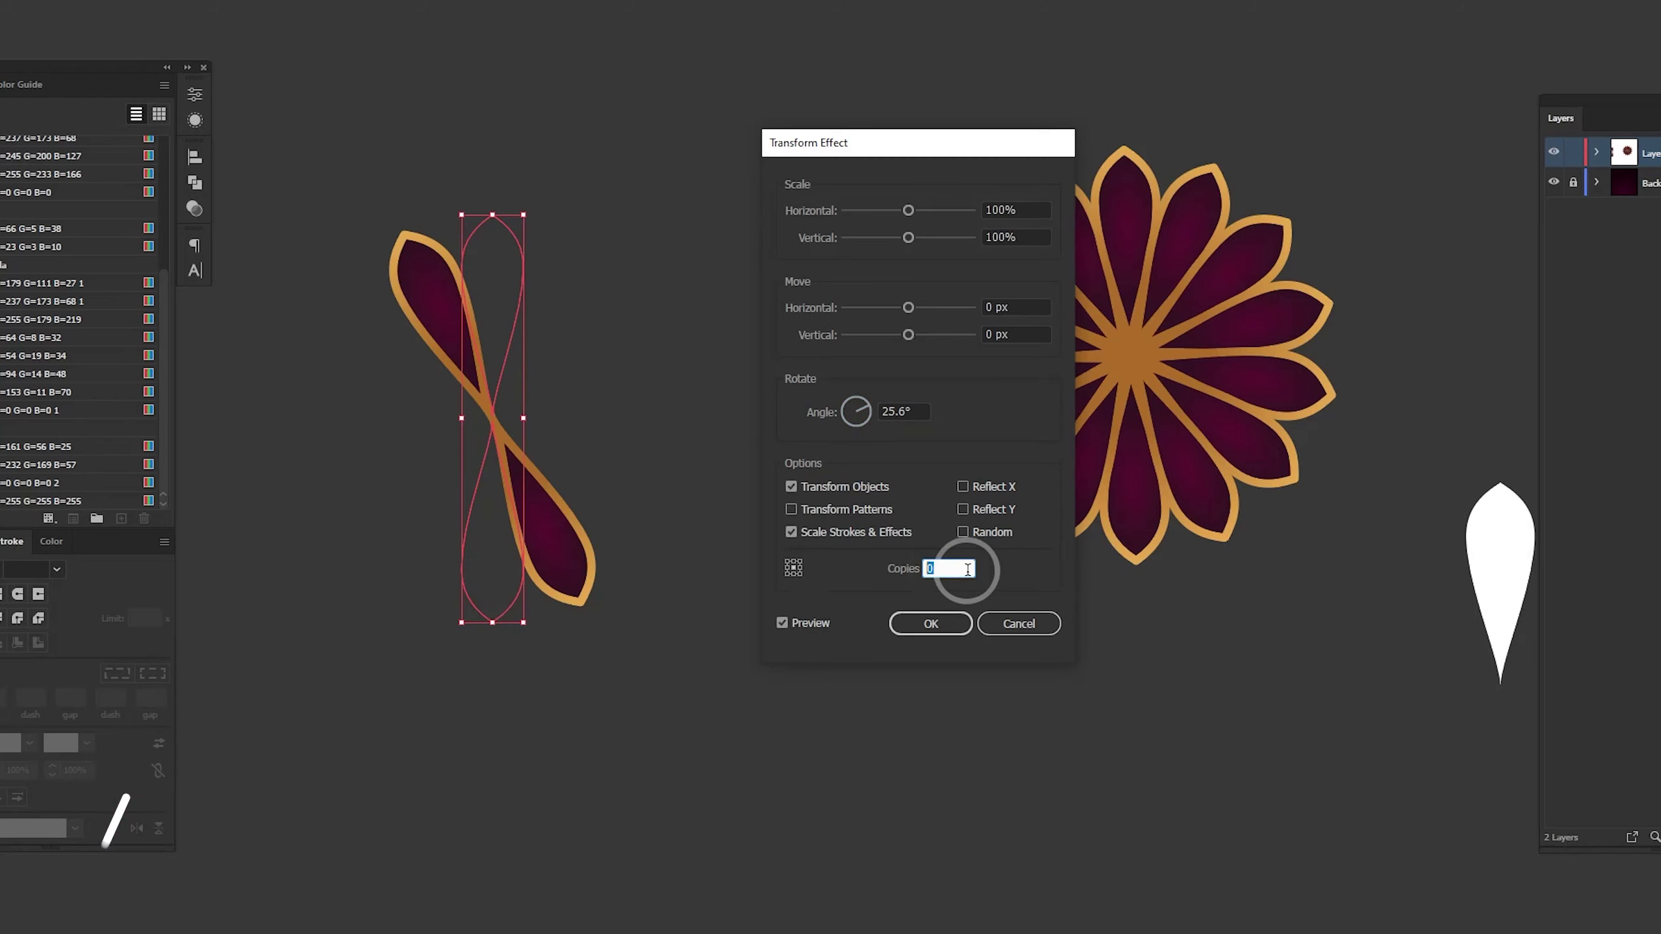
text(6)
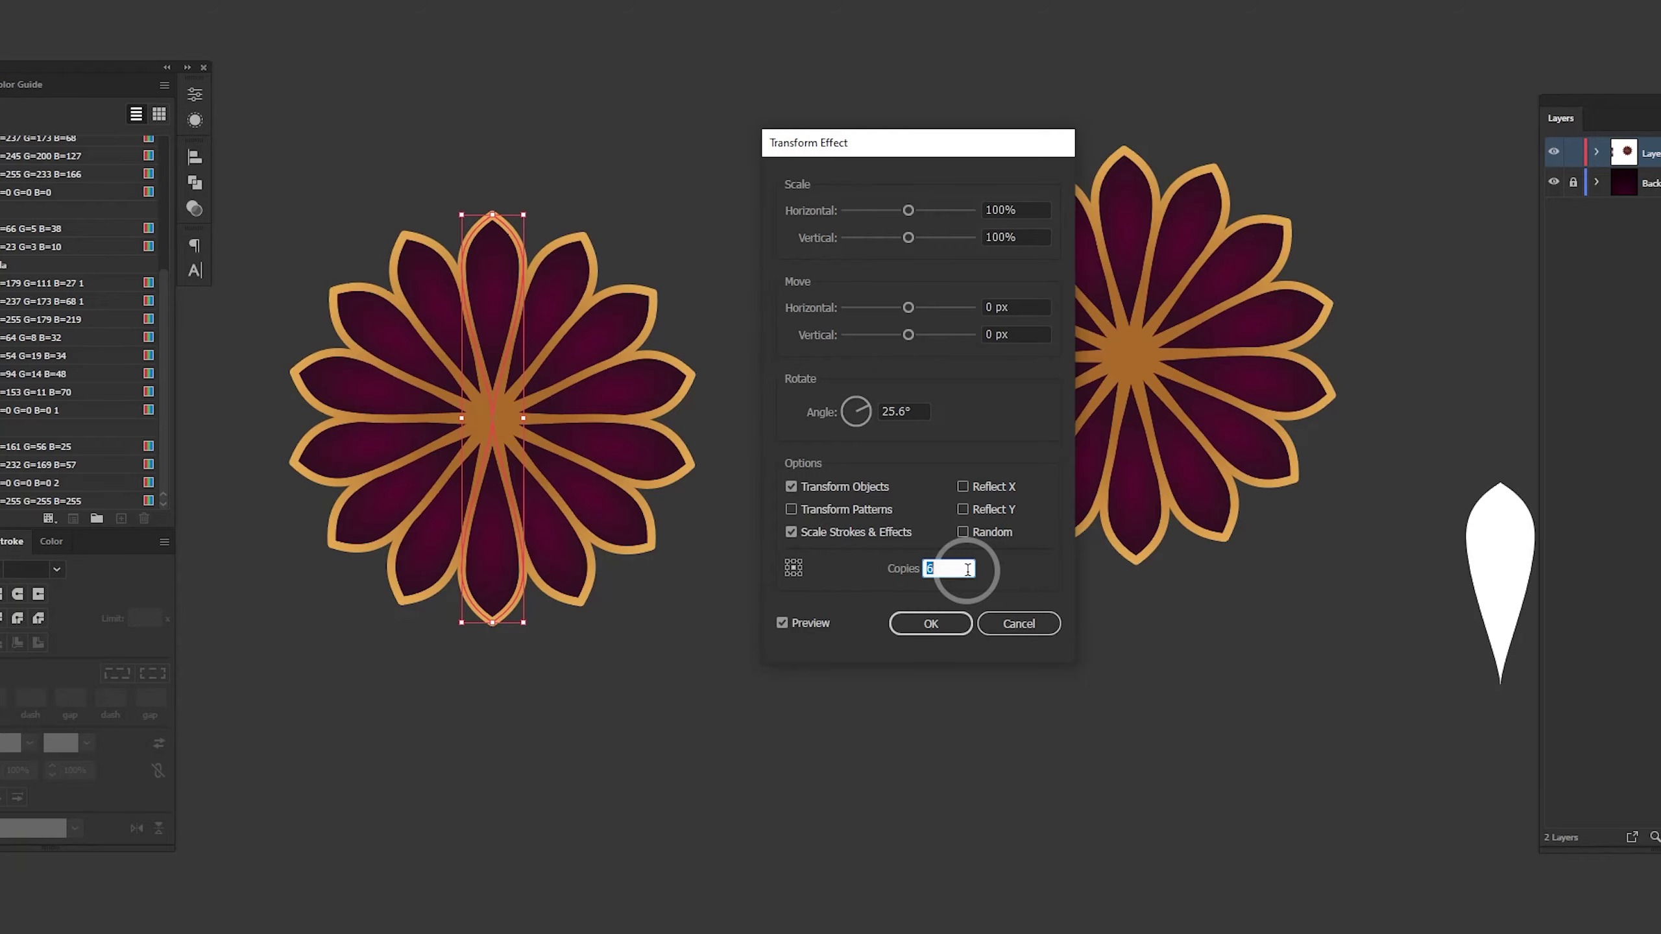
click(925, 623)
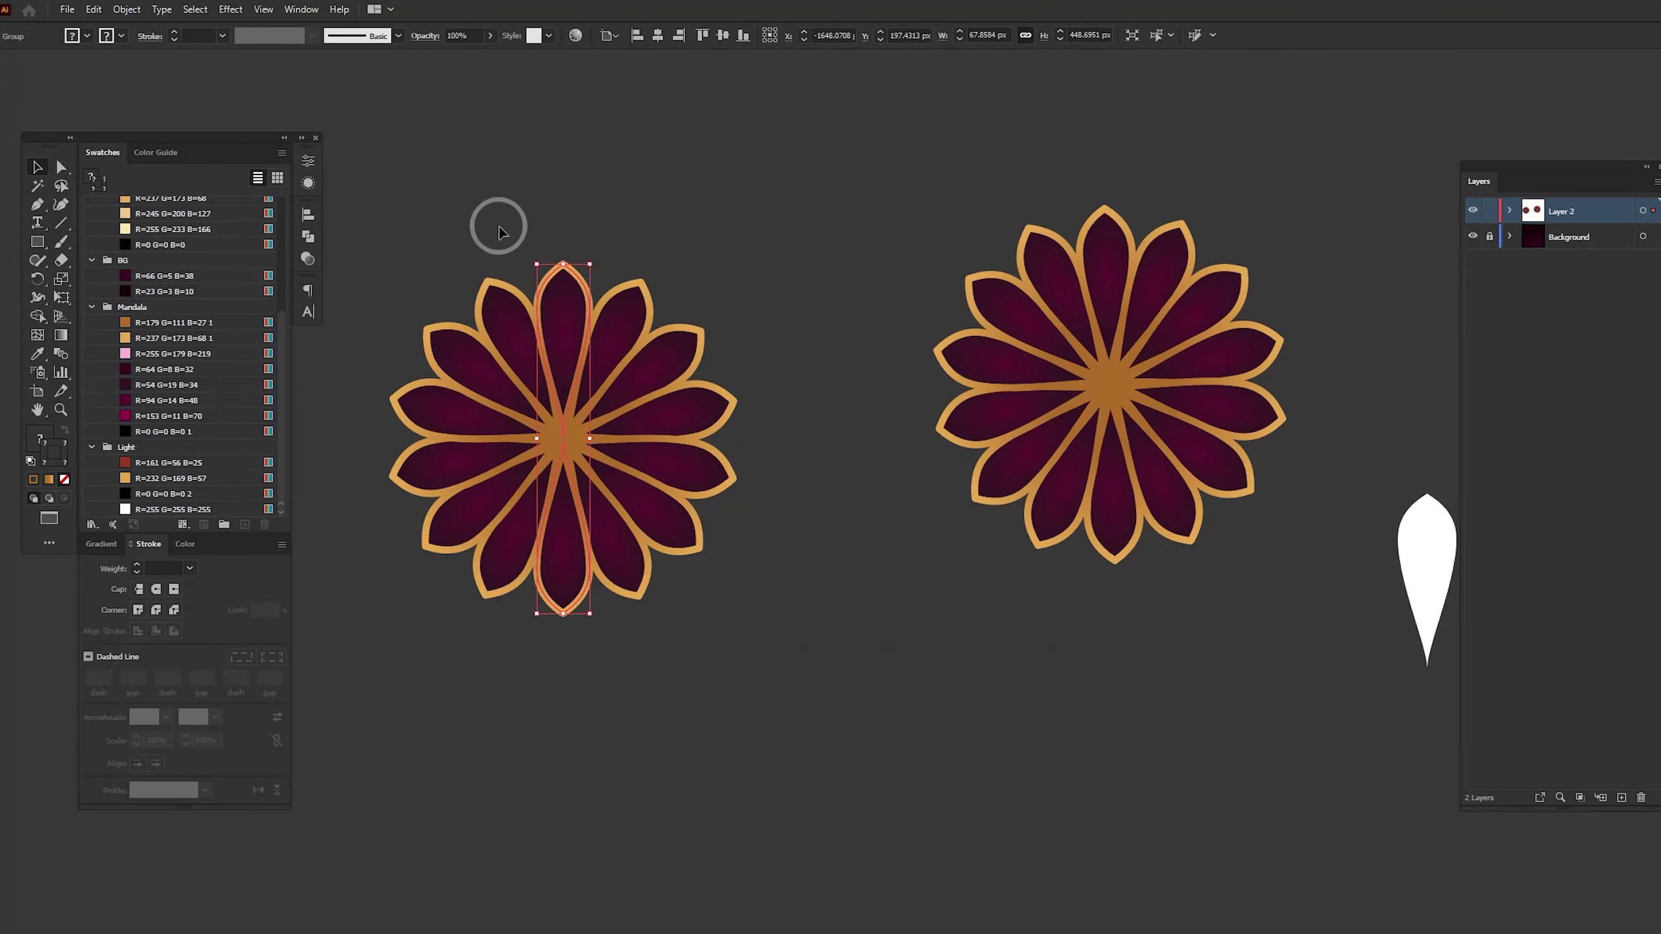
Expand the left flower's appearance into real shapes and hide it with Ctrl+3
click(126, 9)
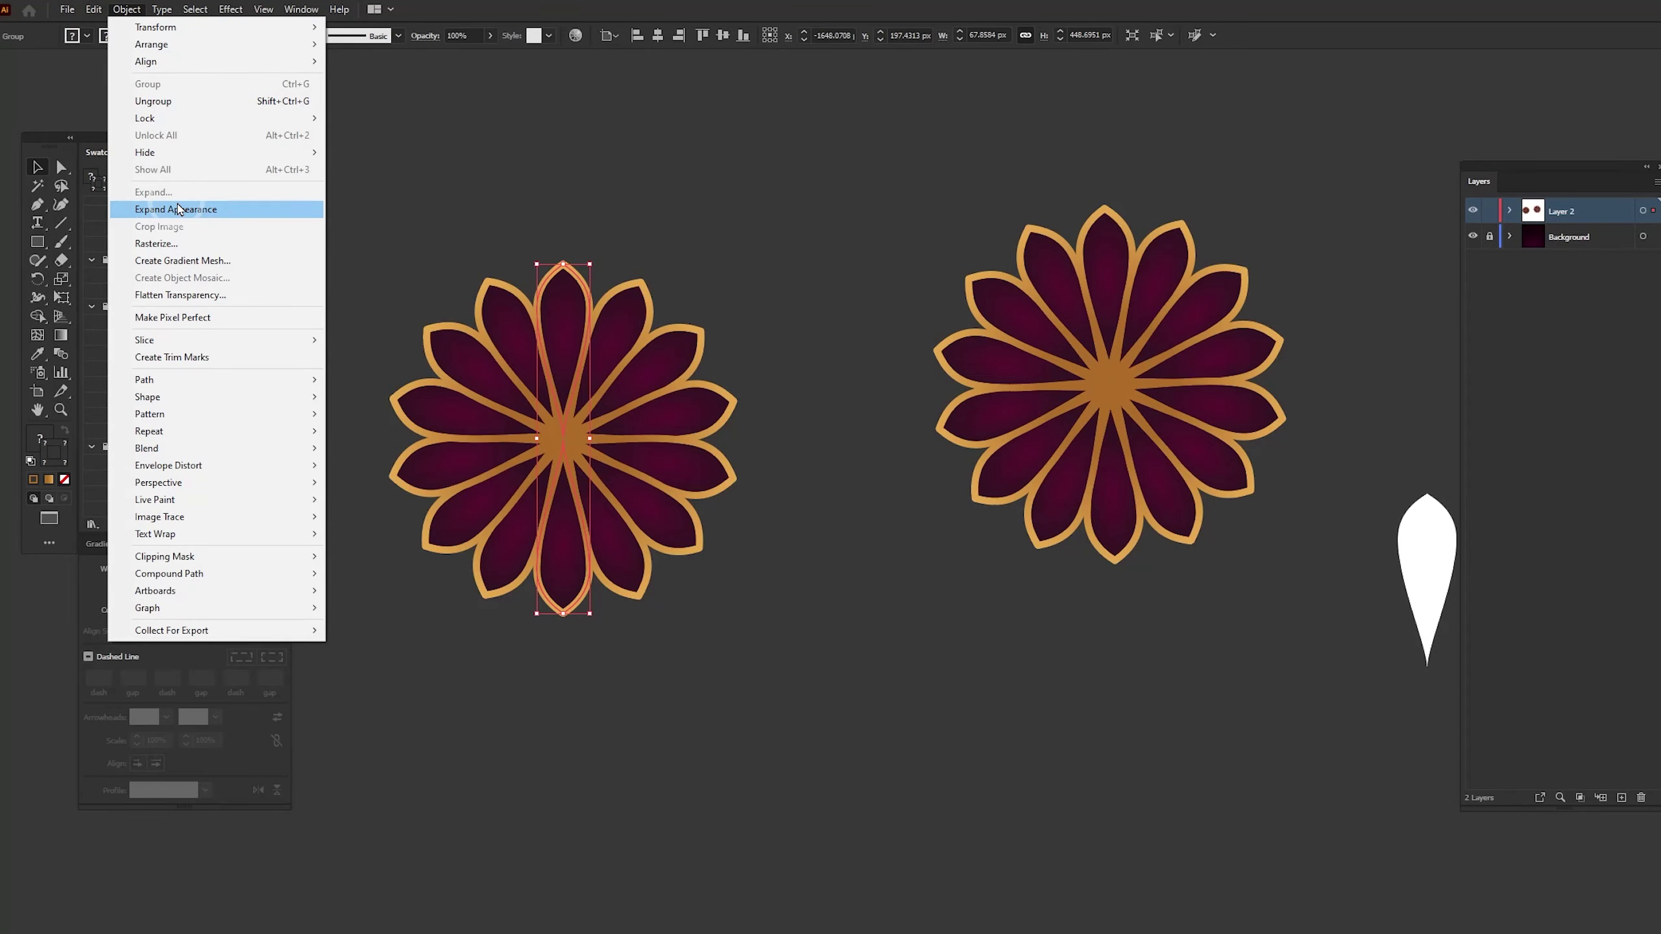
click(178, 210)
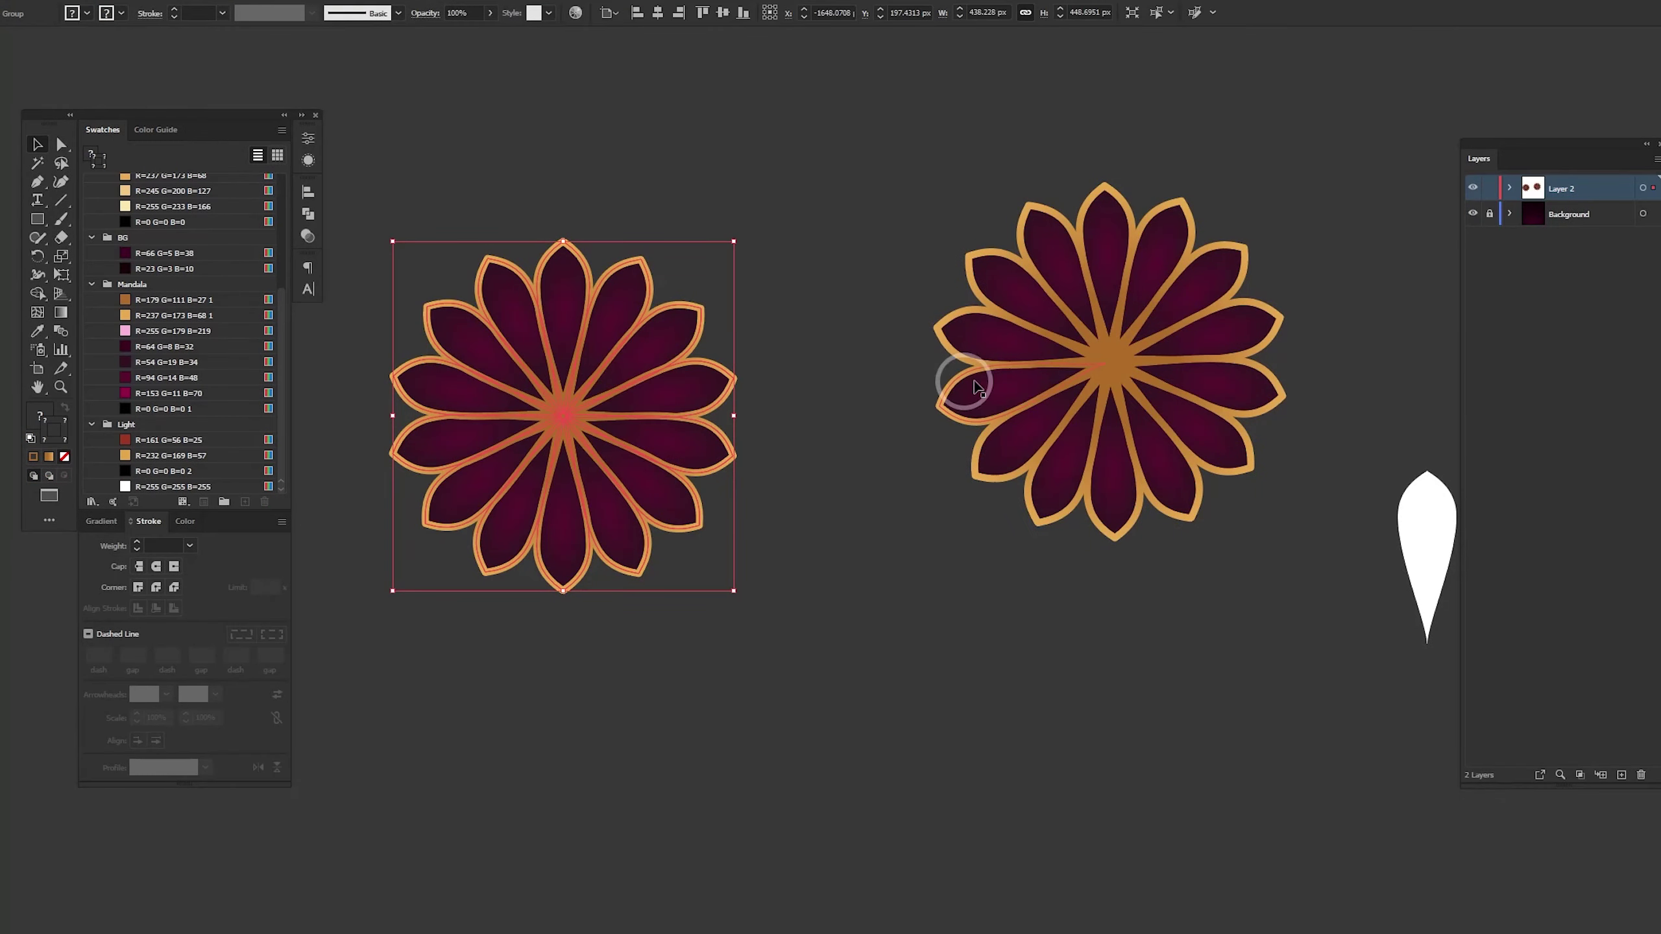
drag(1105, 327, 945, 373)
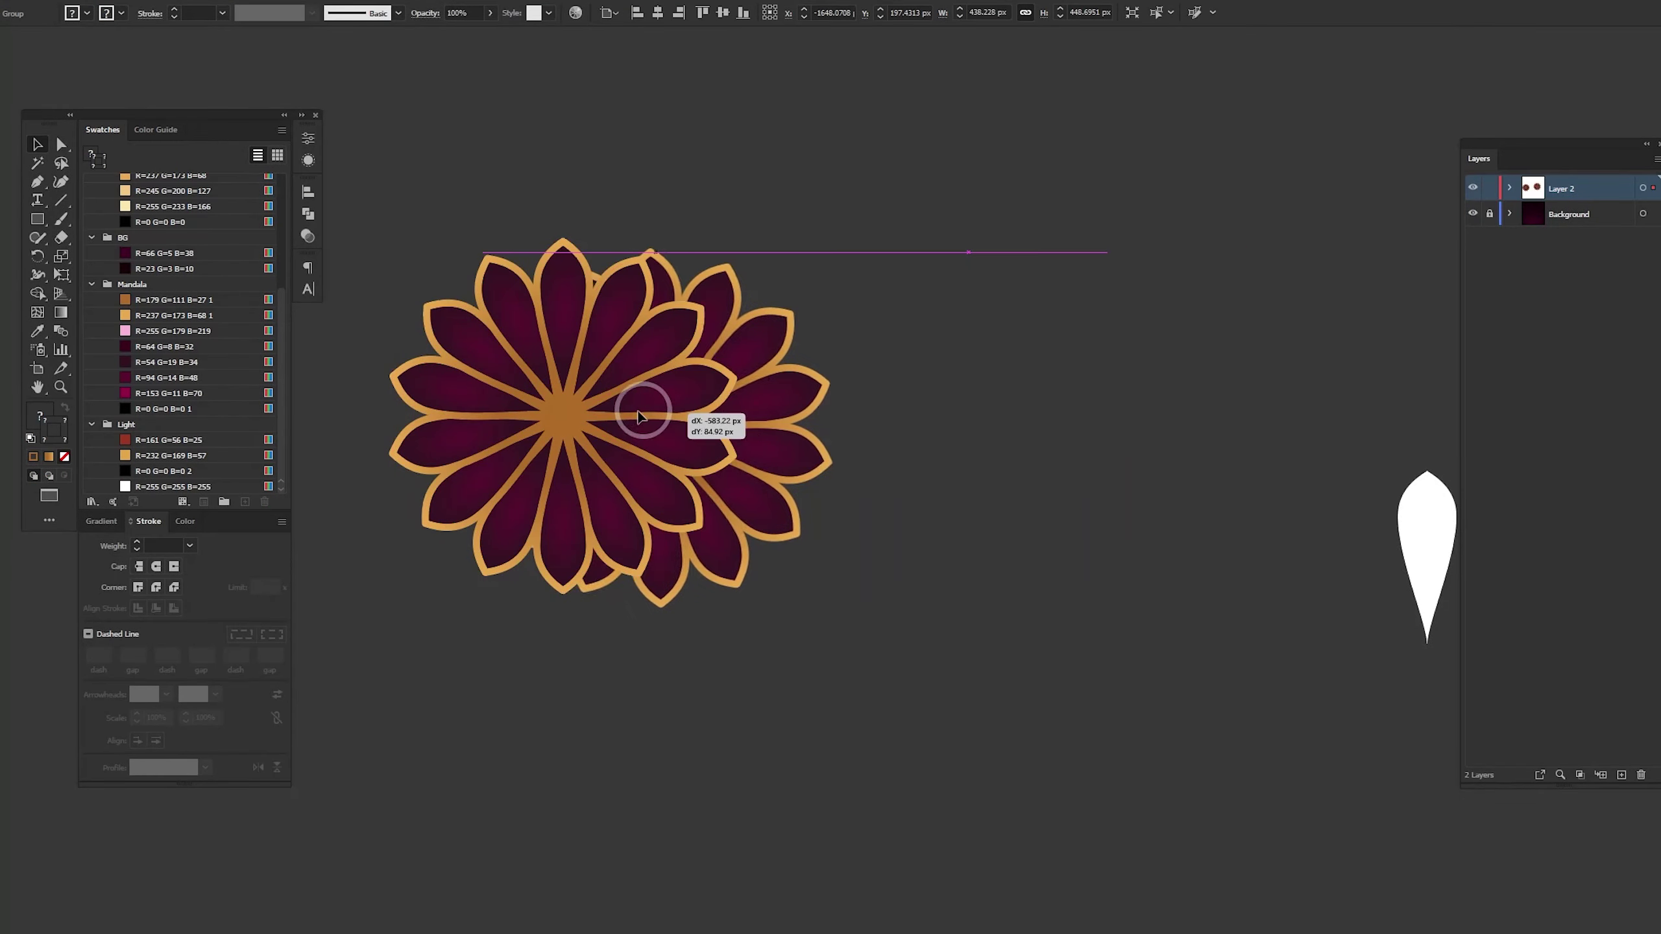
click(1161, 288)
drag(660, 167, 437, 635)
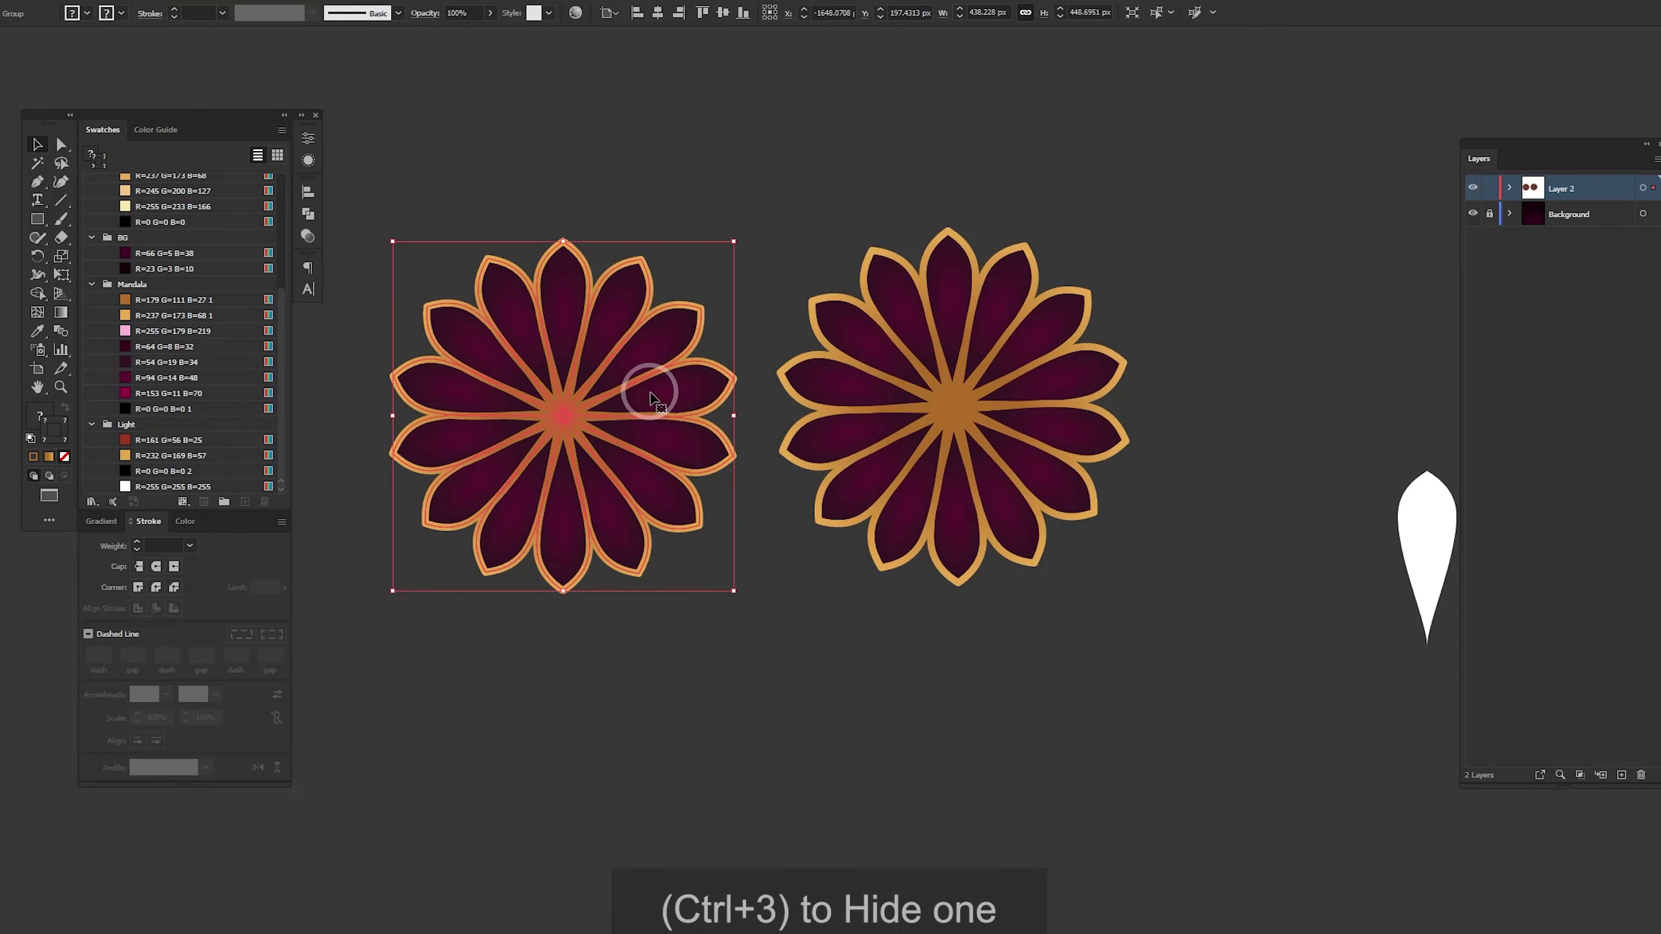
key(ctrl+3)
key(ctrl+a)
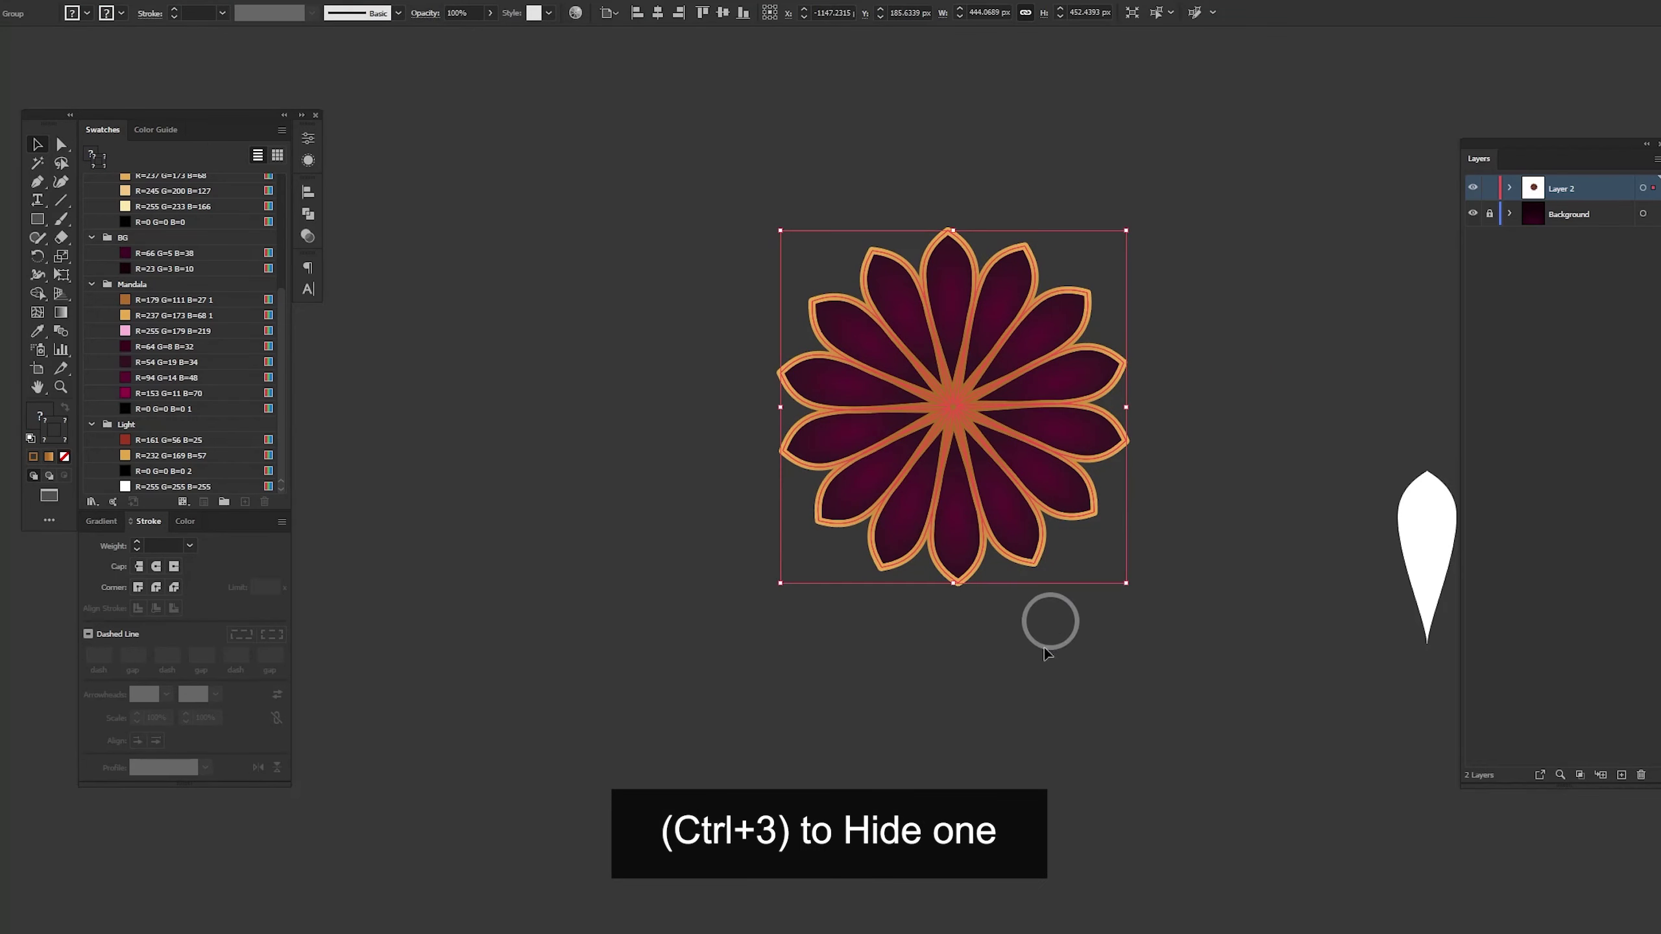
Expand the remaining flower with only Stroke checked to outline its gold strokes
click(124, 9)
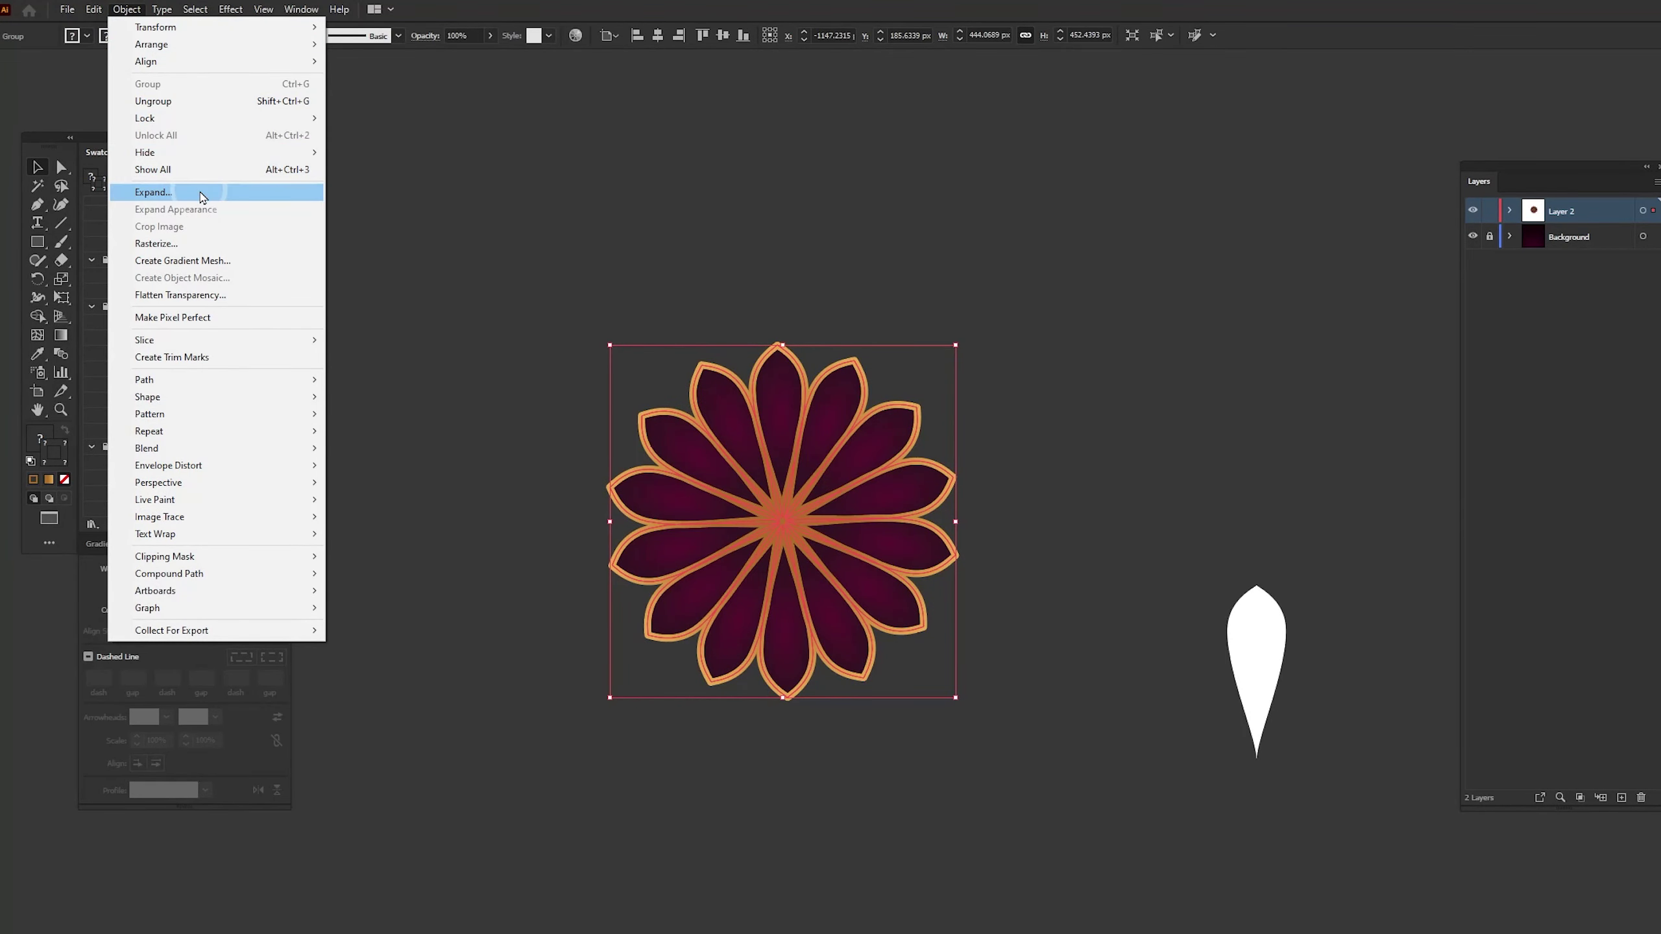
click(202, 198)
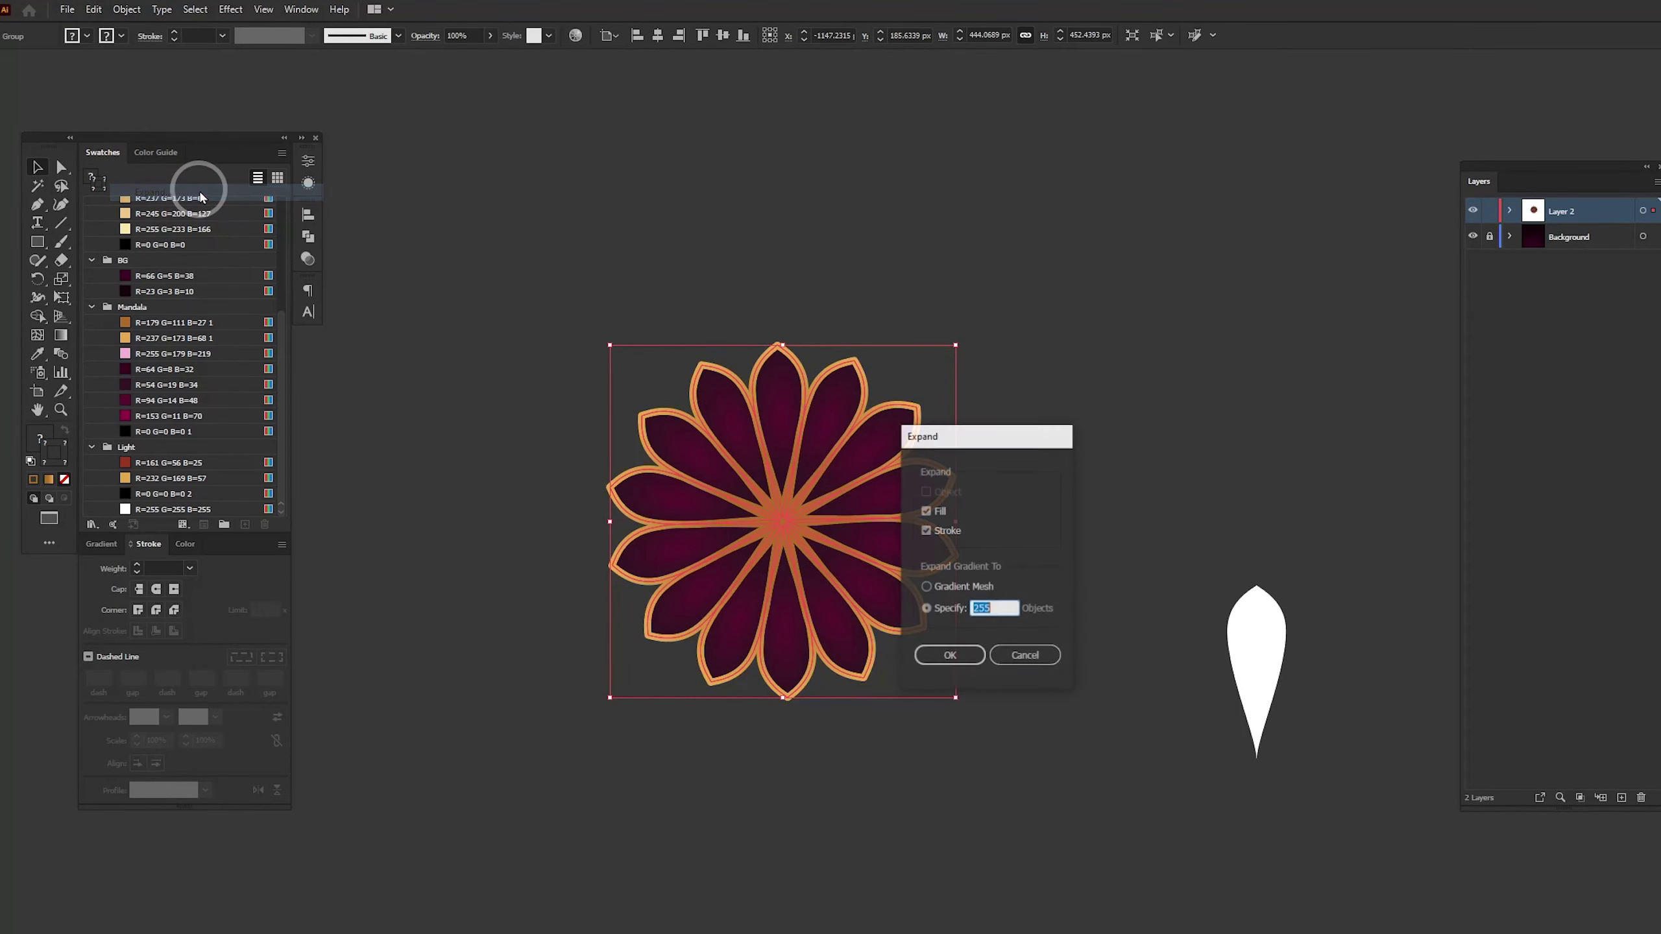
click(926, 513)
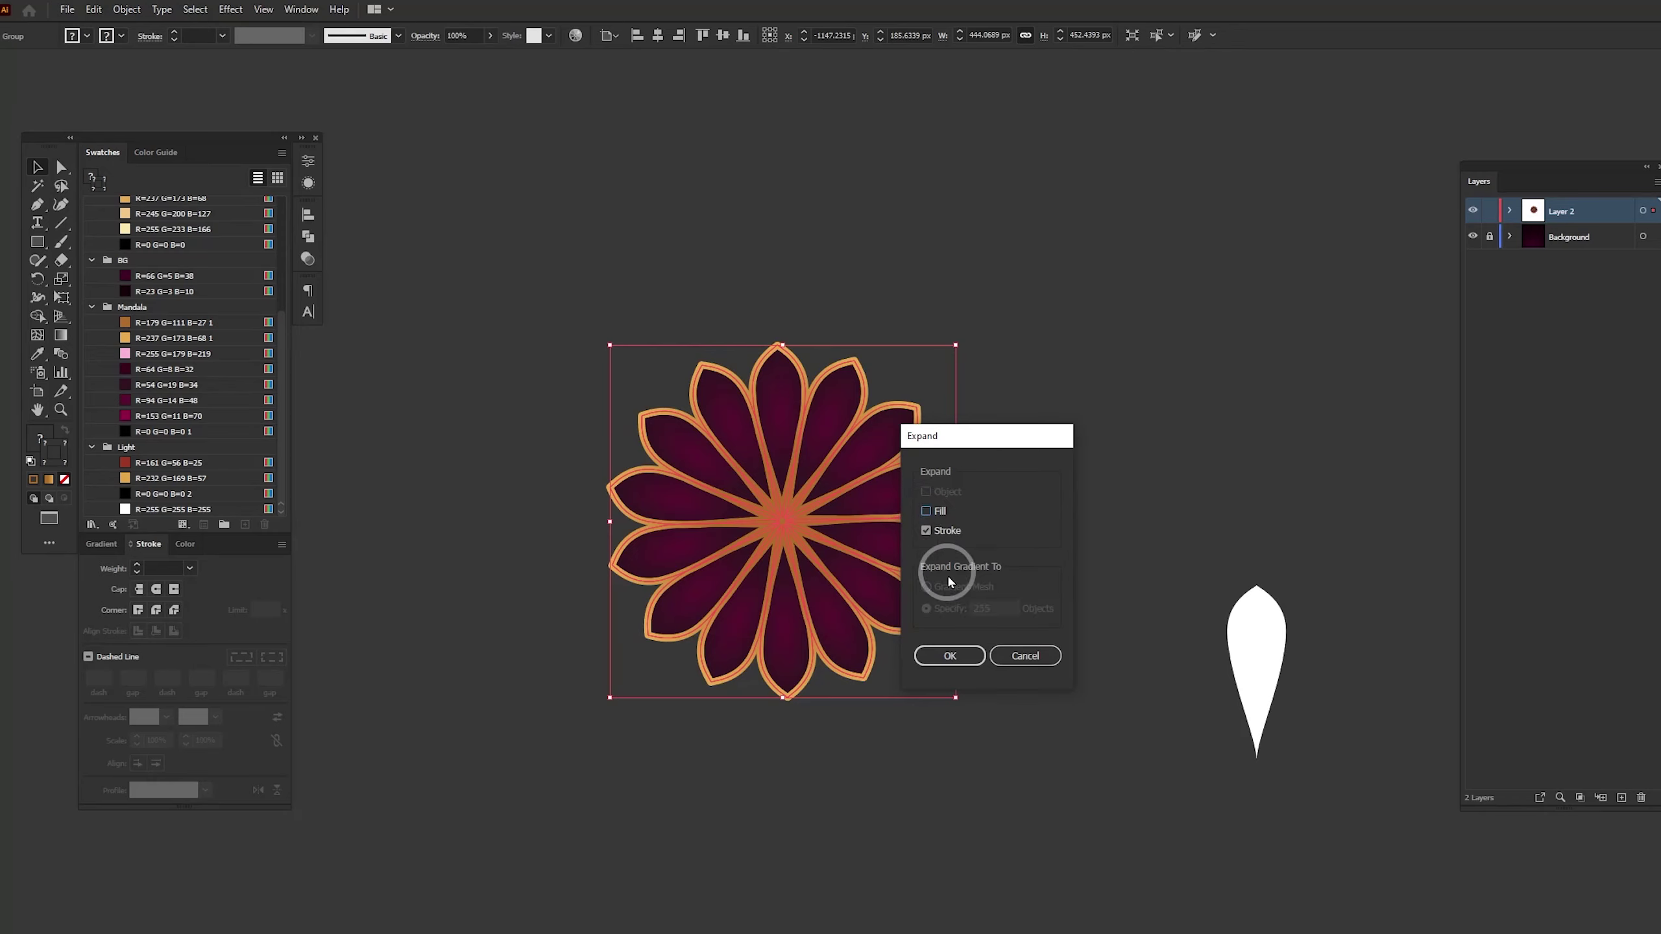
click(950, 654)
click(1023, 613)
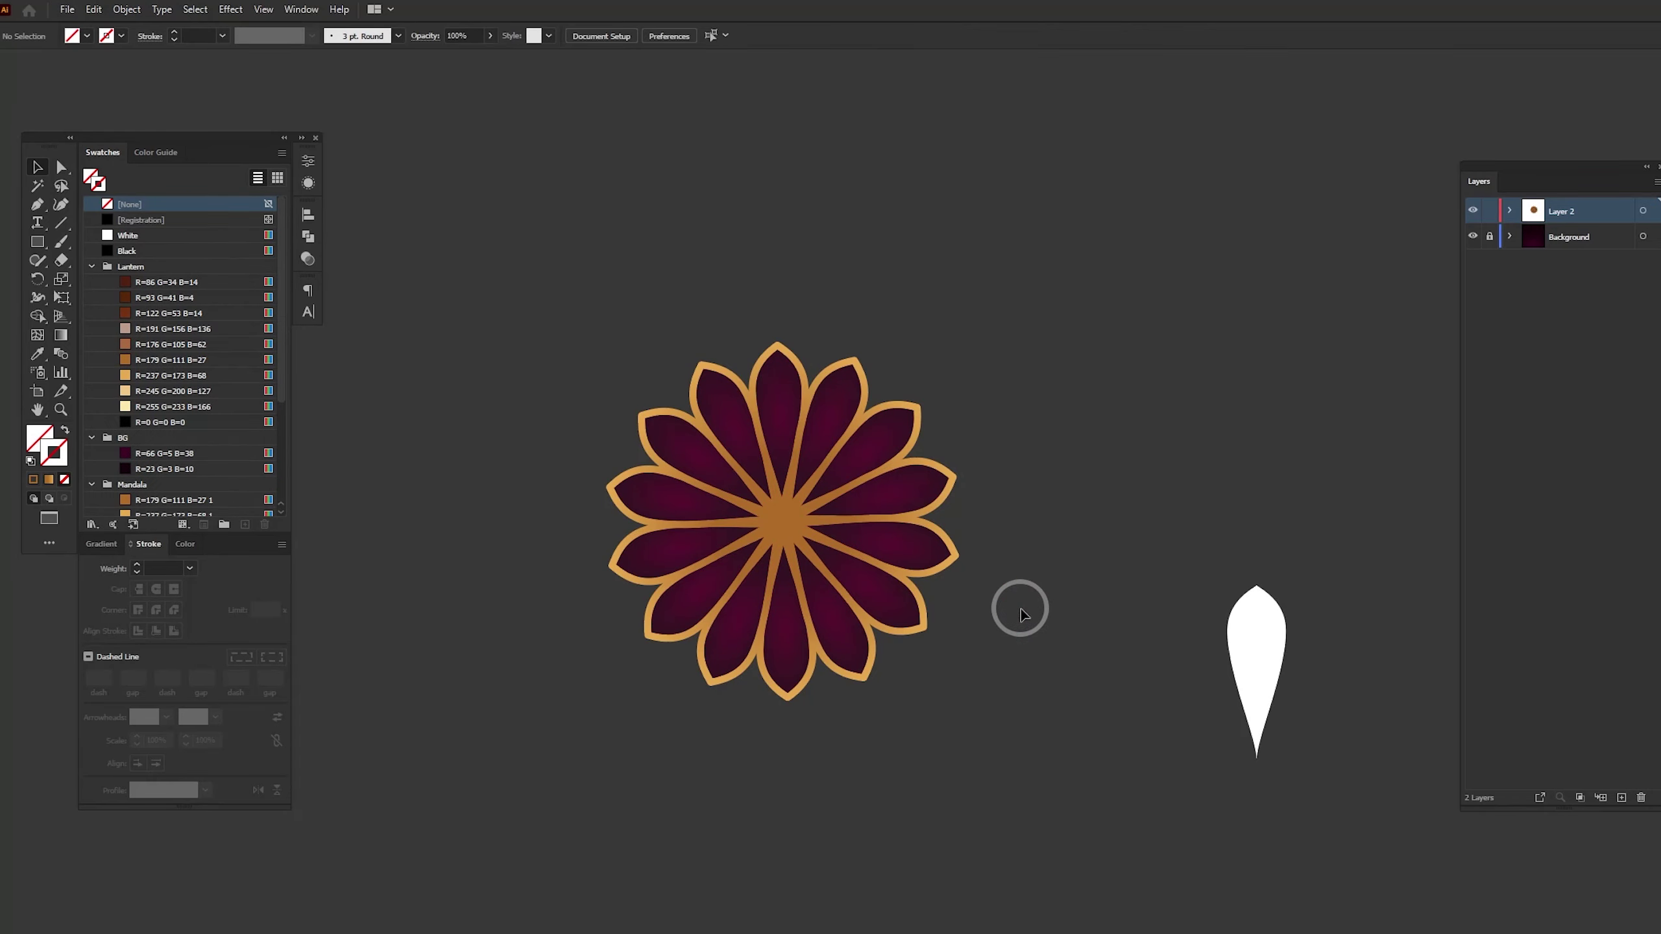
click(135, 180)
click(37, 185)
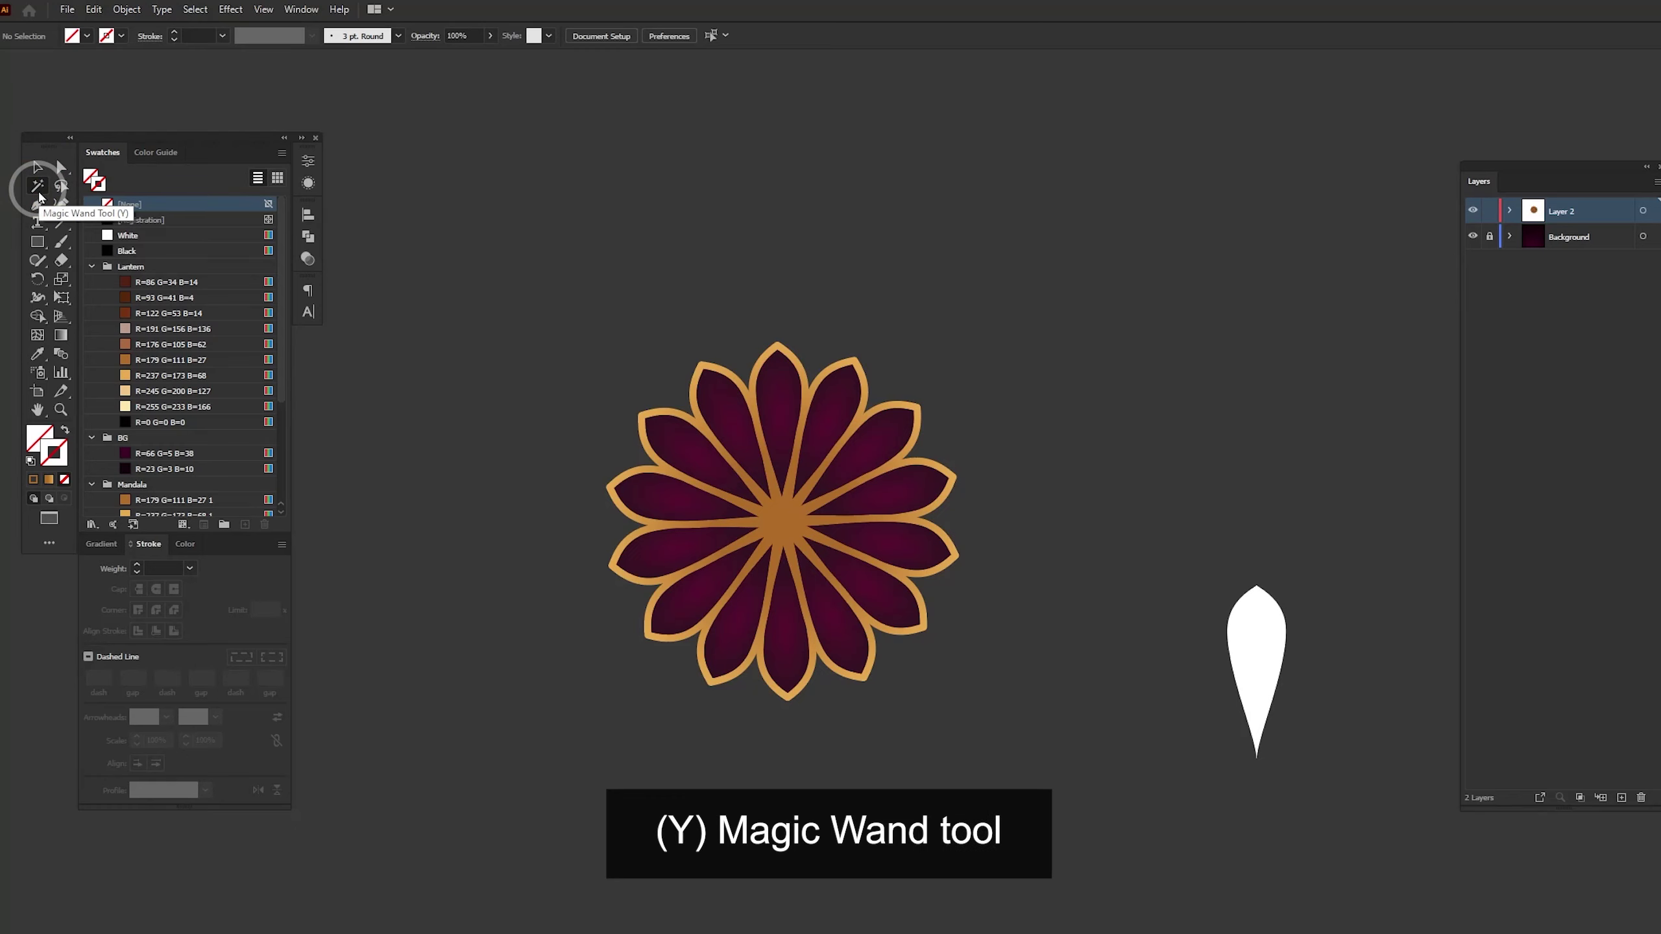
click(752, 390)
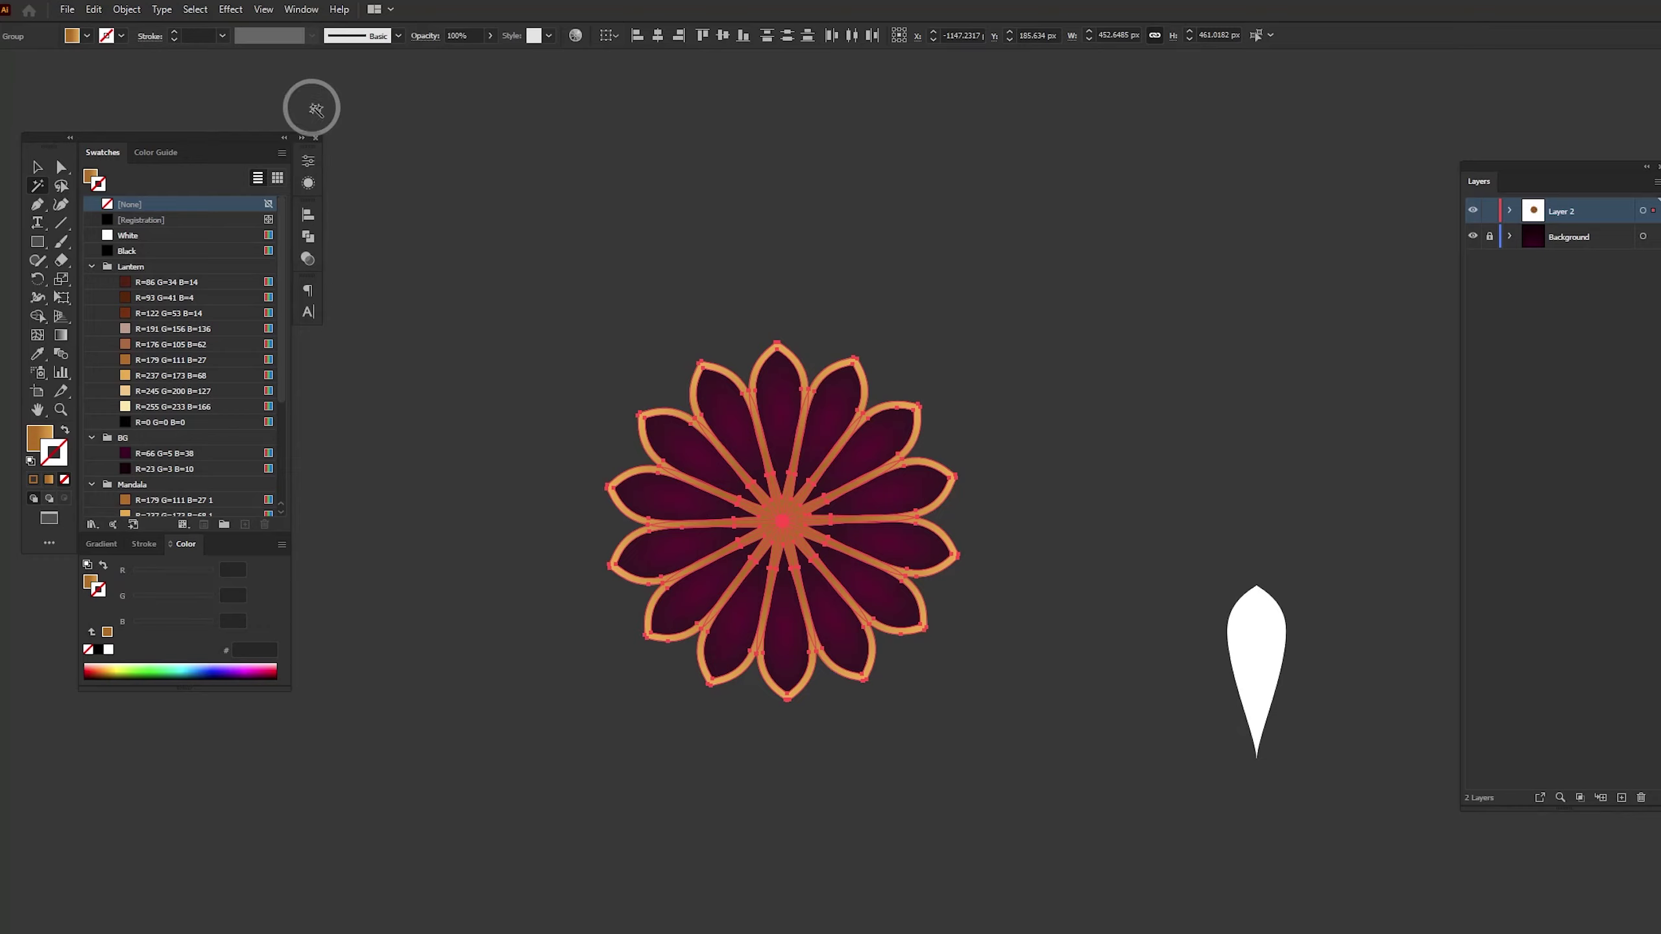
click(301, 9)
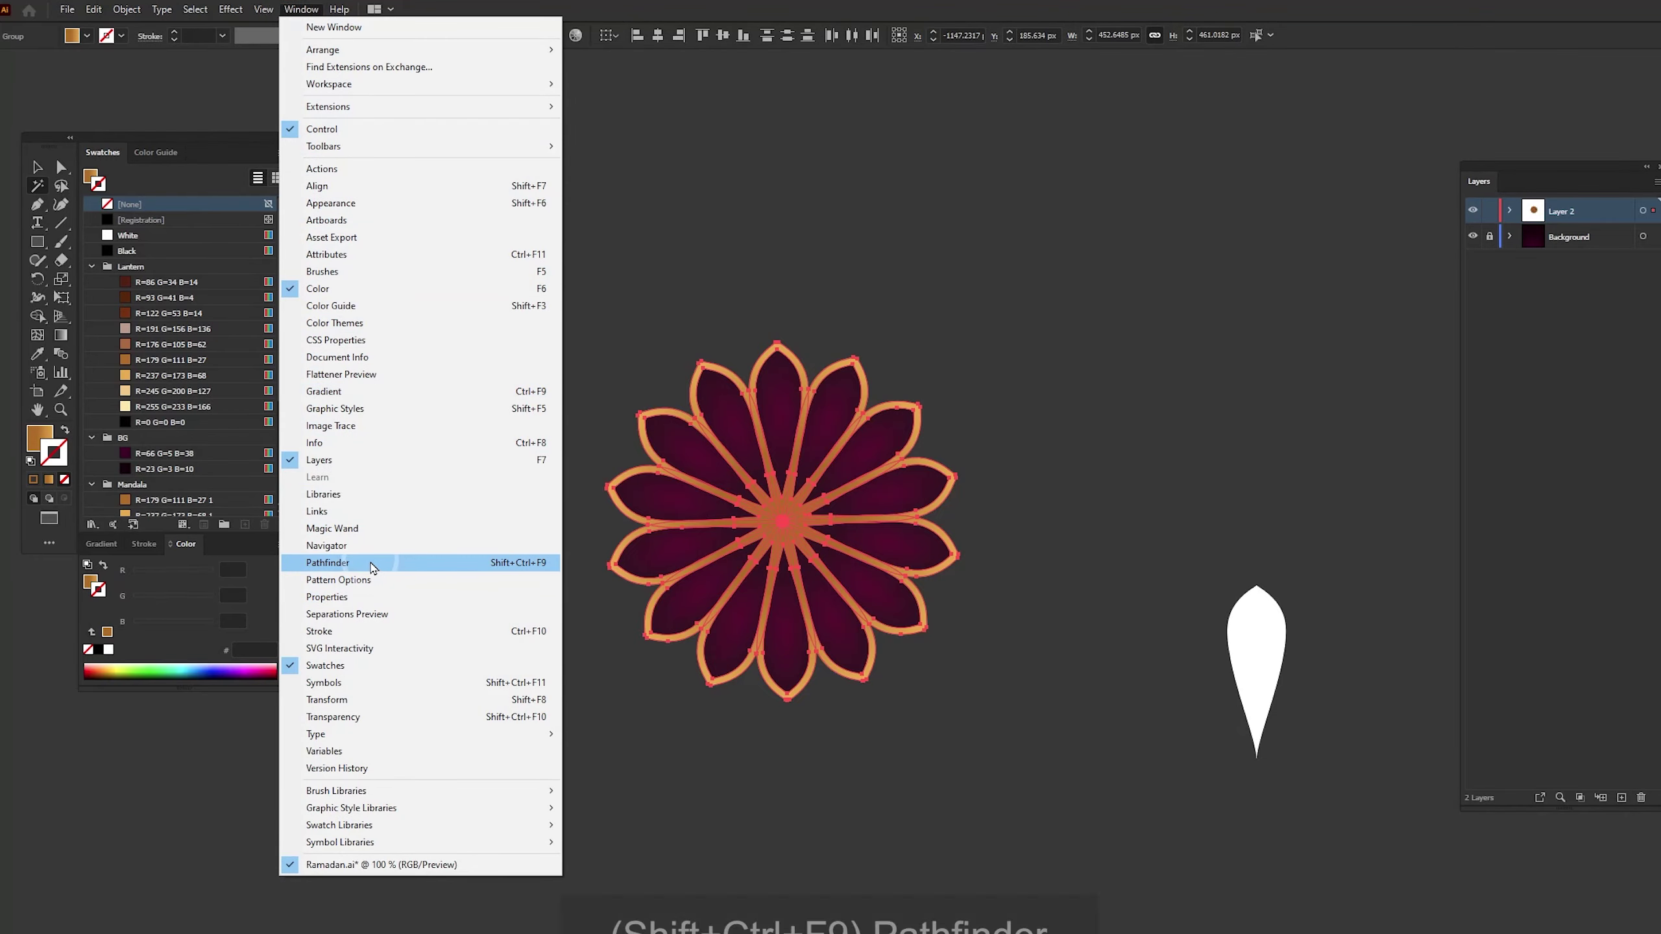
click(413, 563)
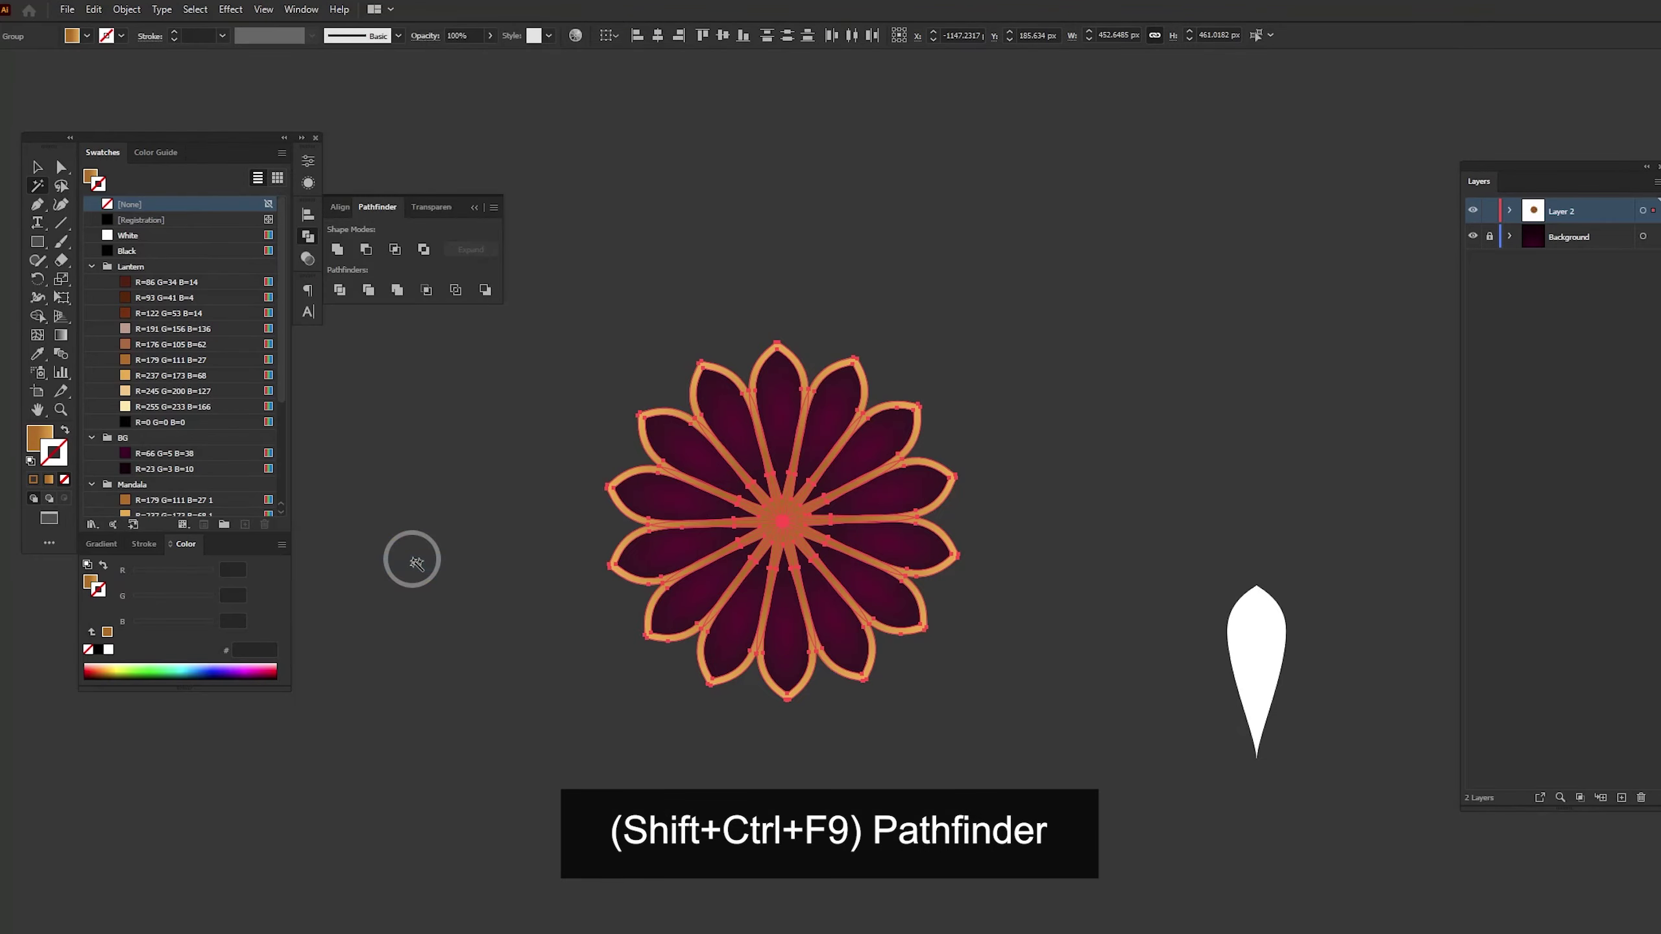
click(338, 229)
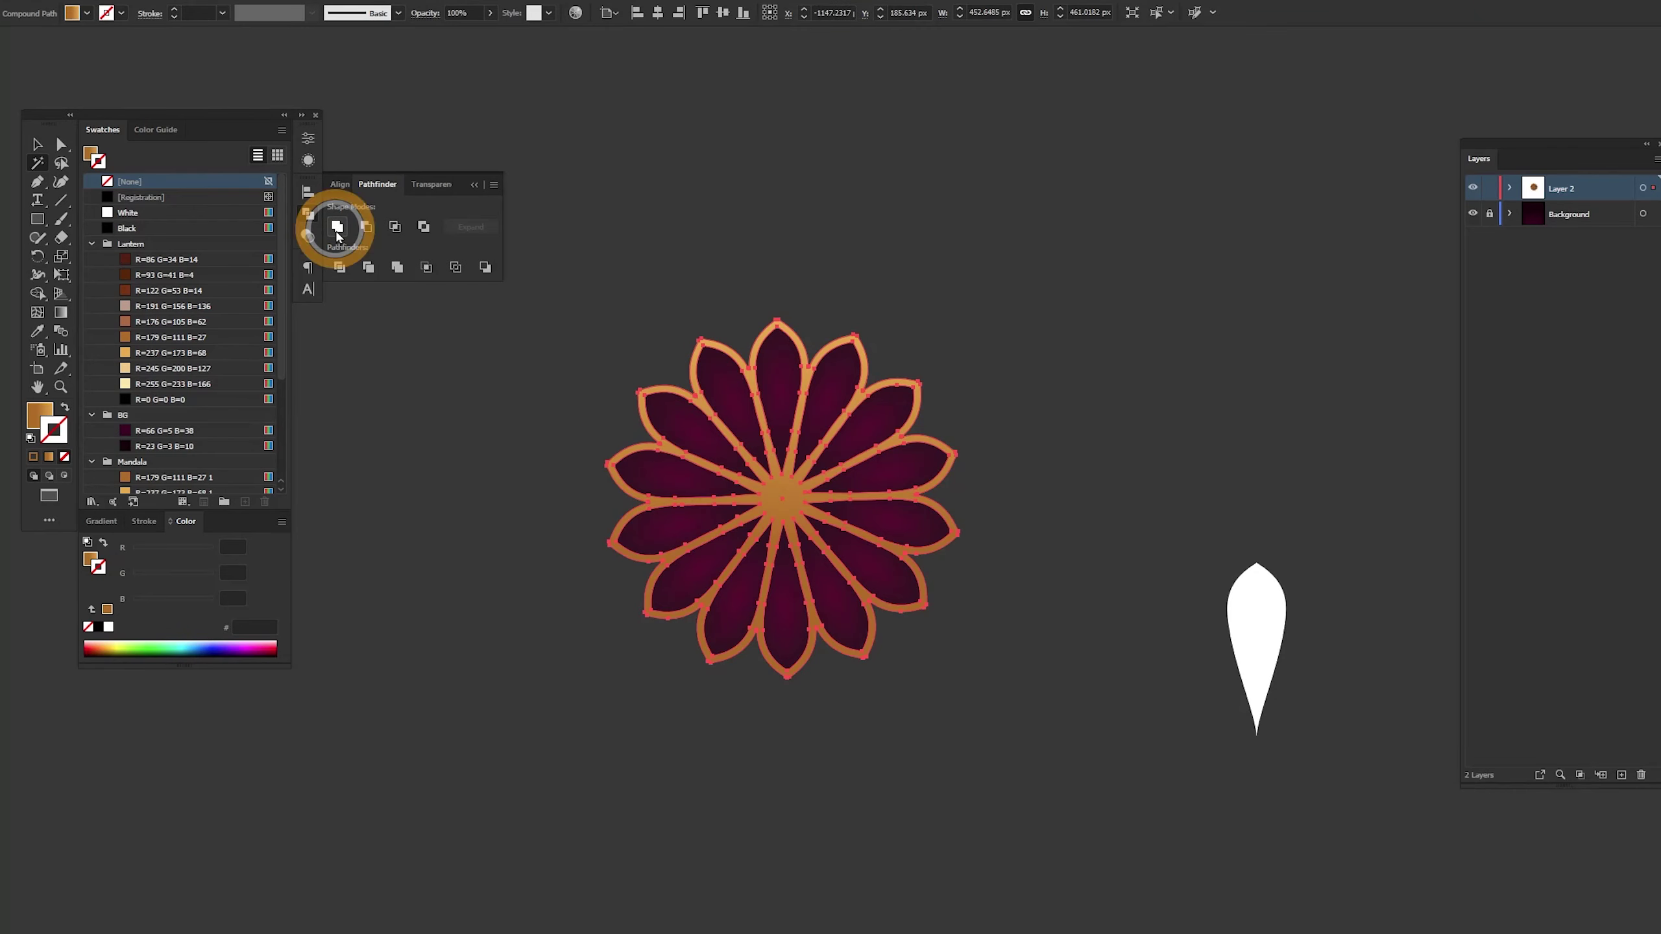
key(v)
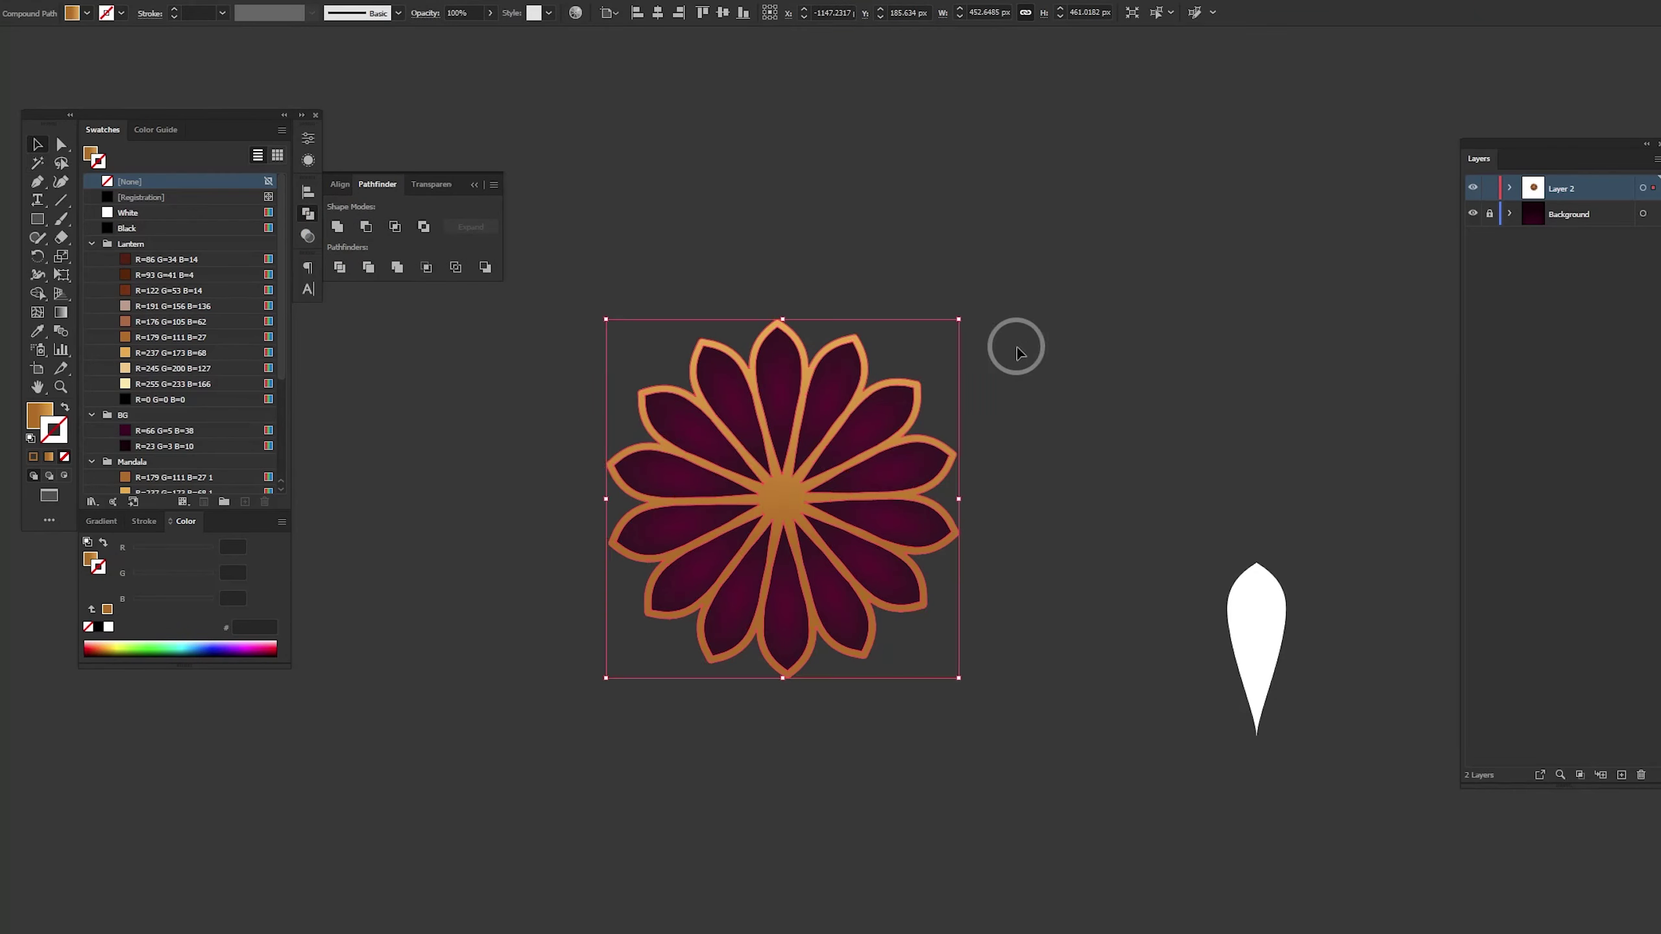
click(1015, 354)
key(ctrl+z)
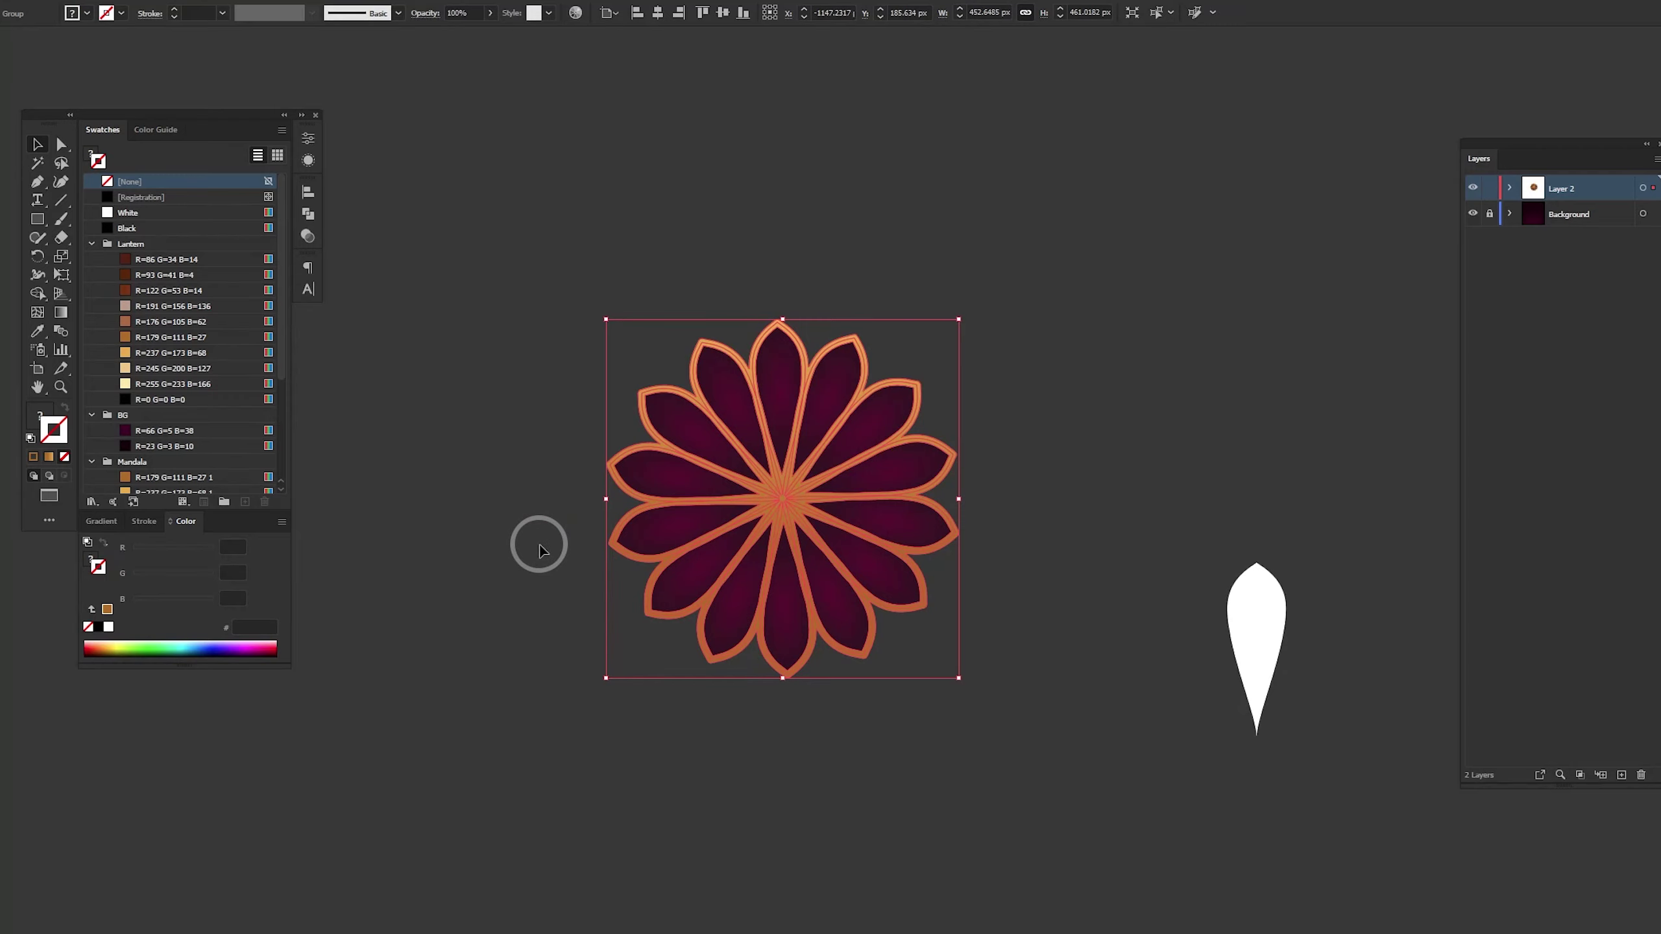
key(a)
click(537, 441)
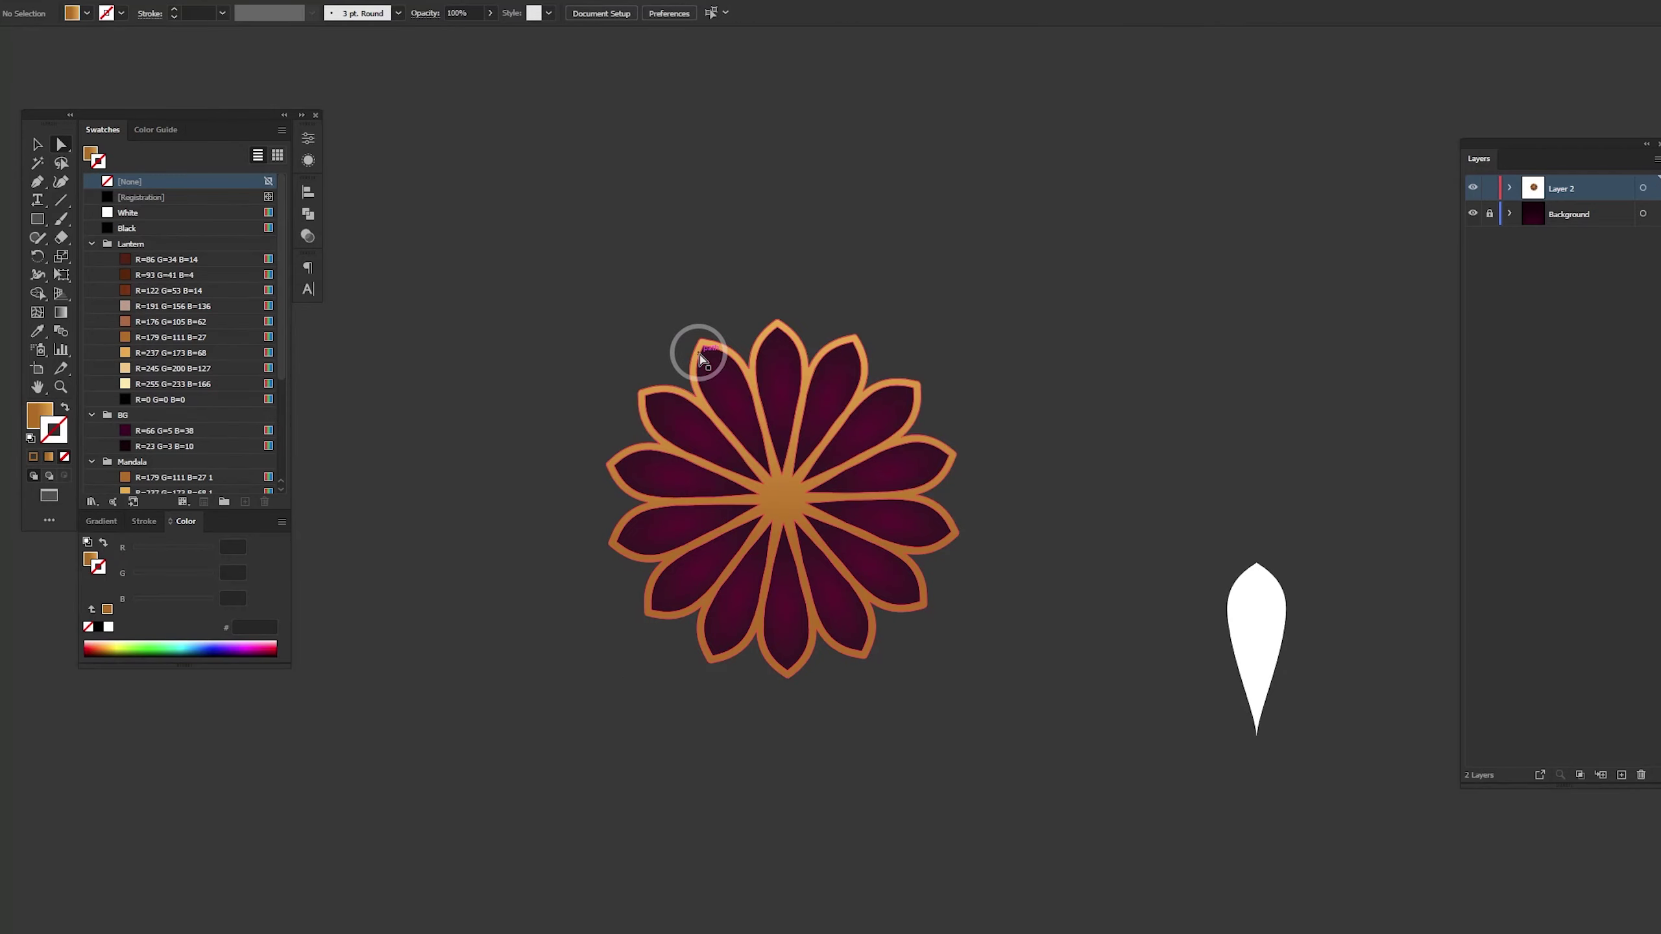
key(v)
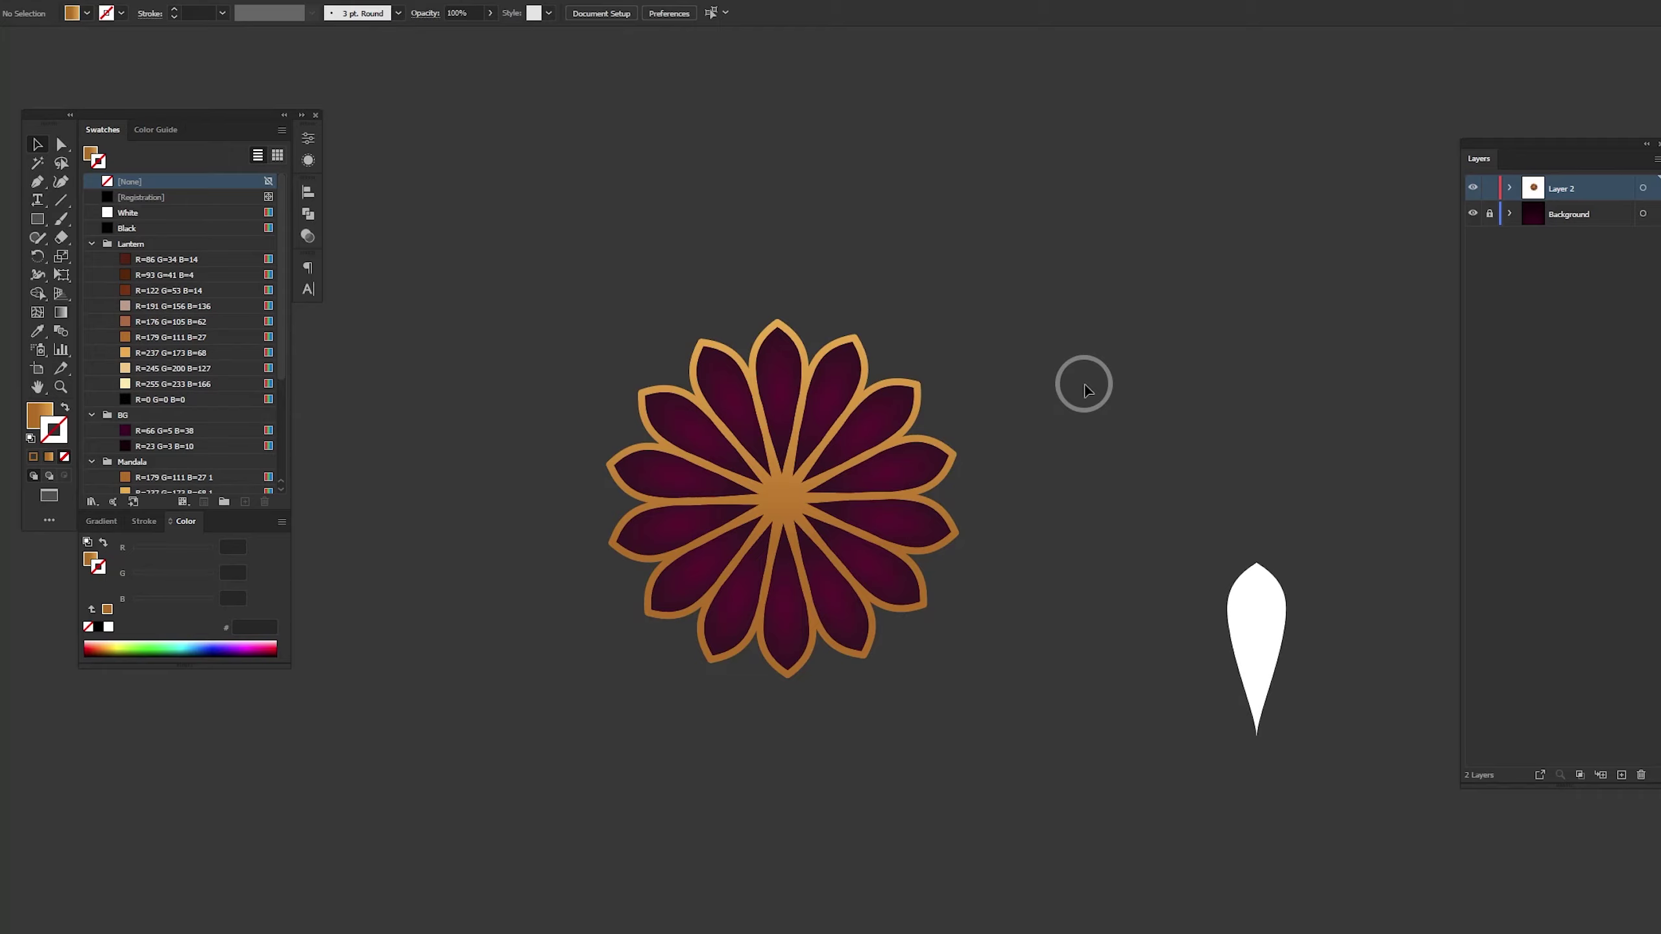
Alt-drag a flower copy to the right, then open the left flower in Isolate Selected Group
mouse_move(722, 371)
mouse_down()
mouse_move(1110, 526)
mouse_move(685, 526)
mouse_up()
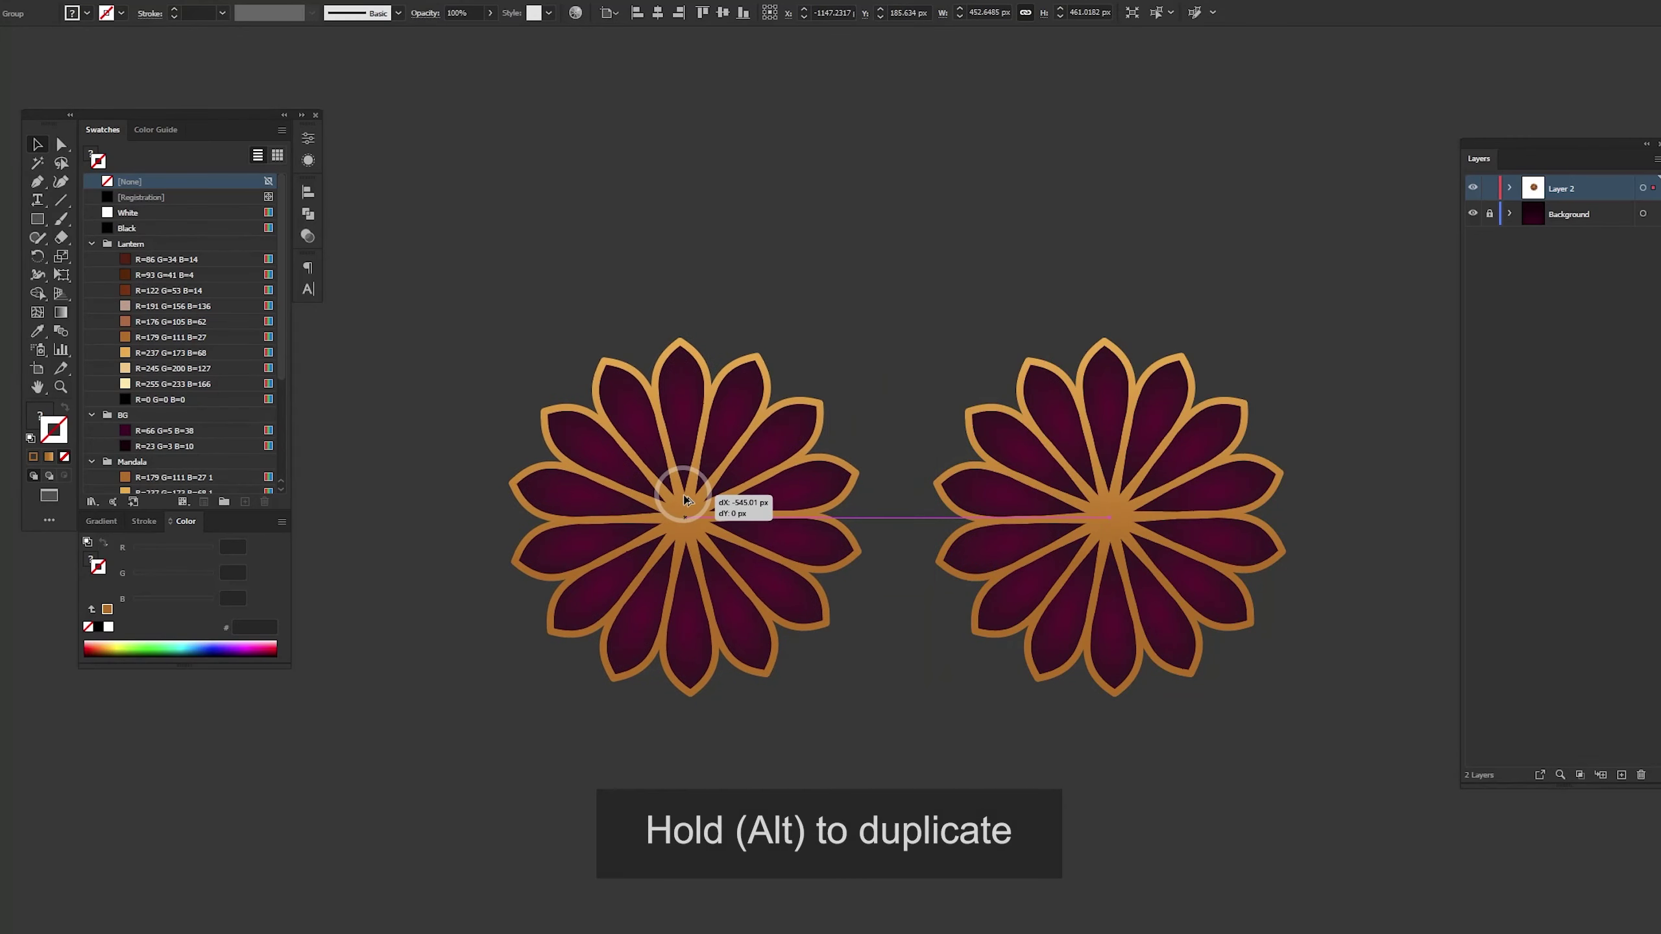
click(948, 311)
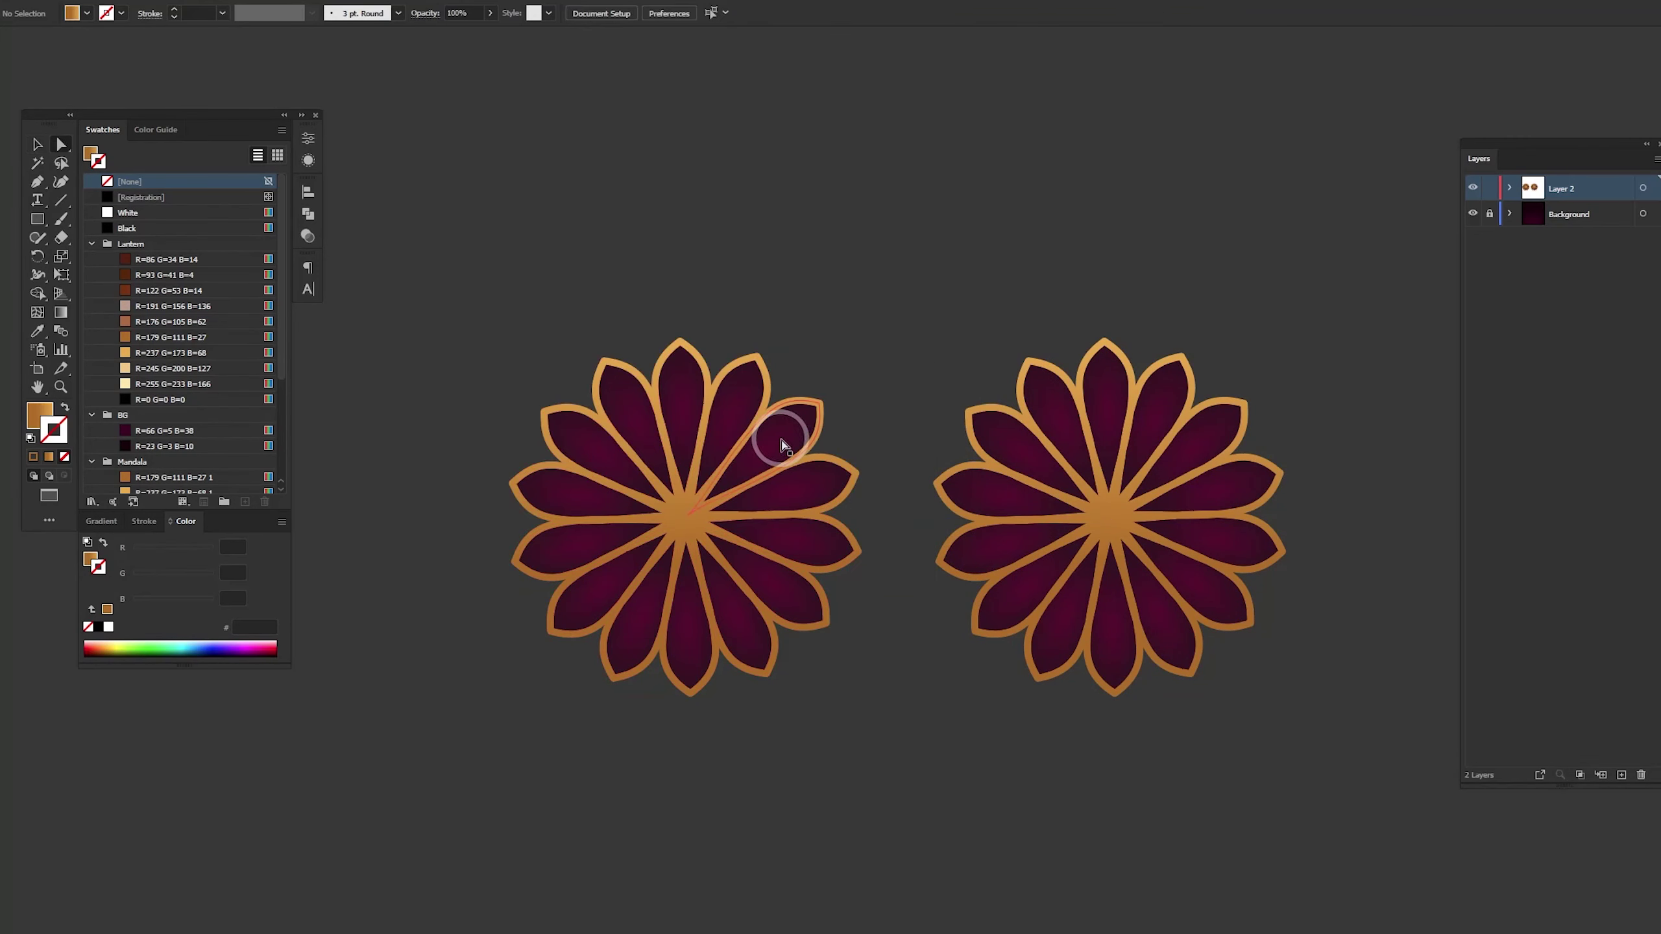
drag(846, 383, 467, 731)
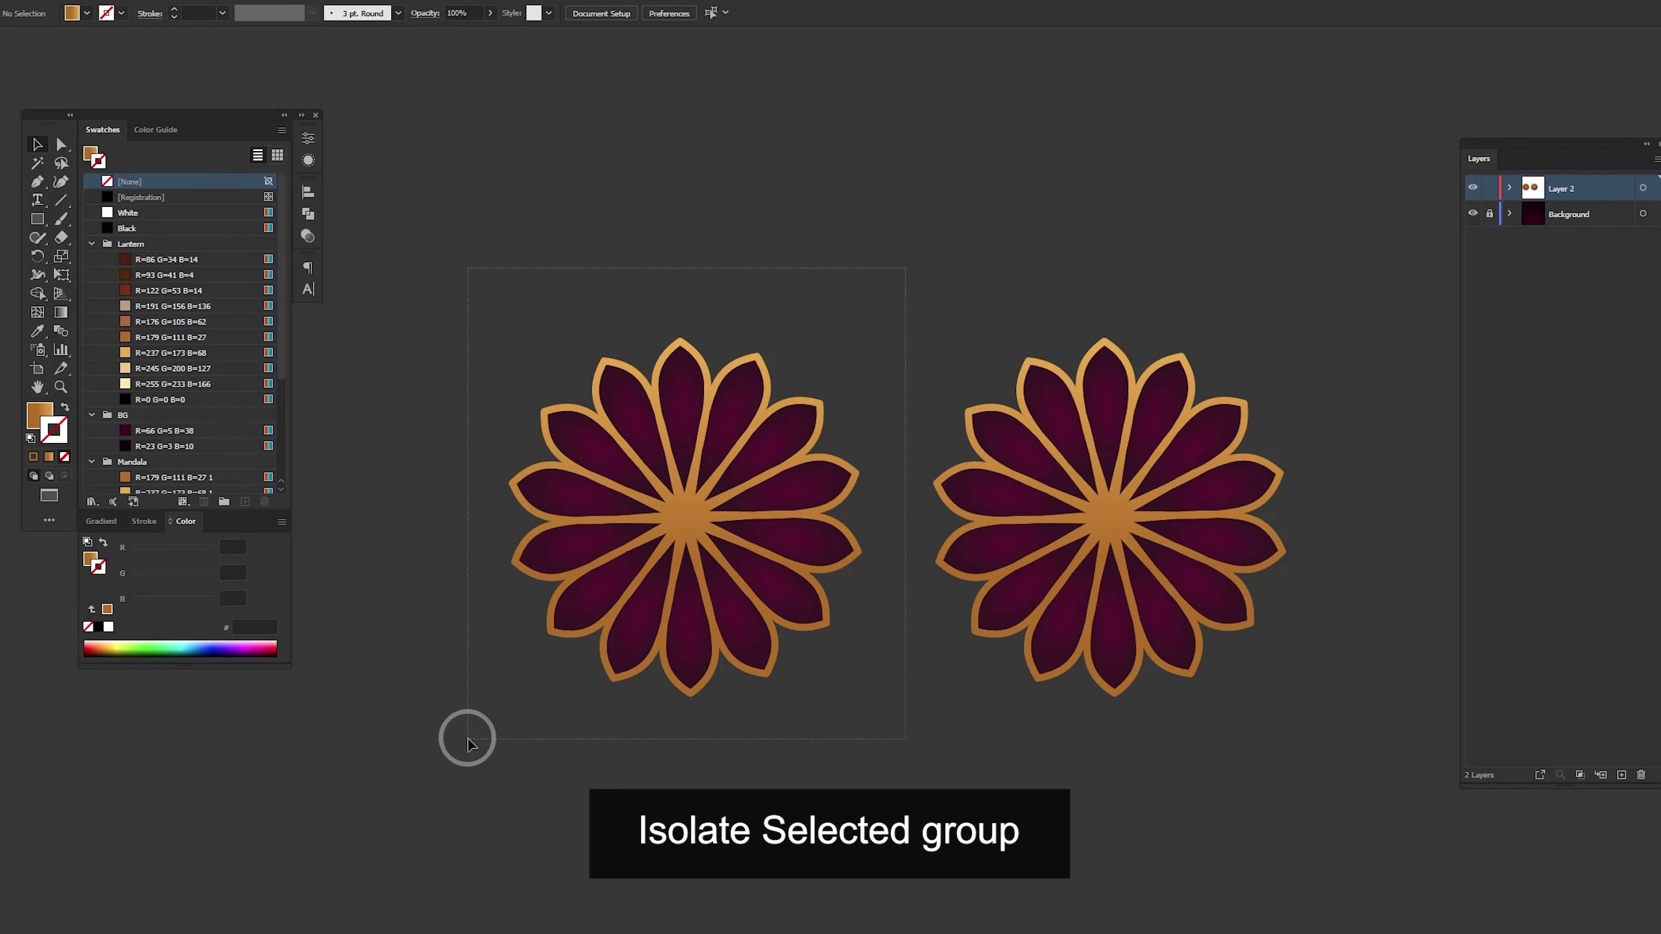
right_click(723, 464)
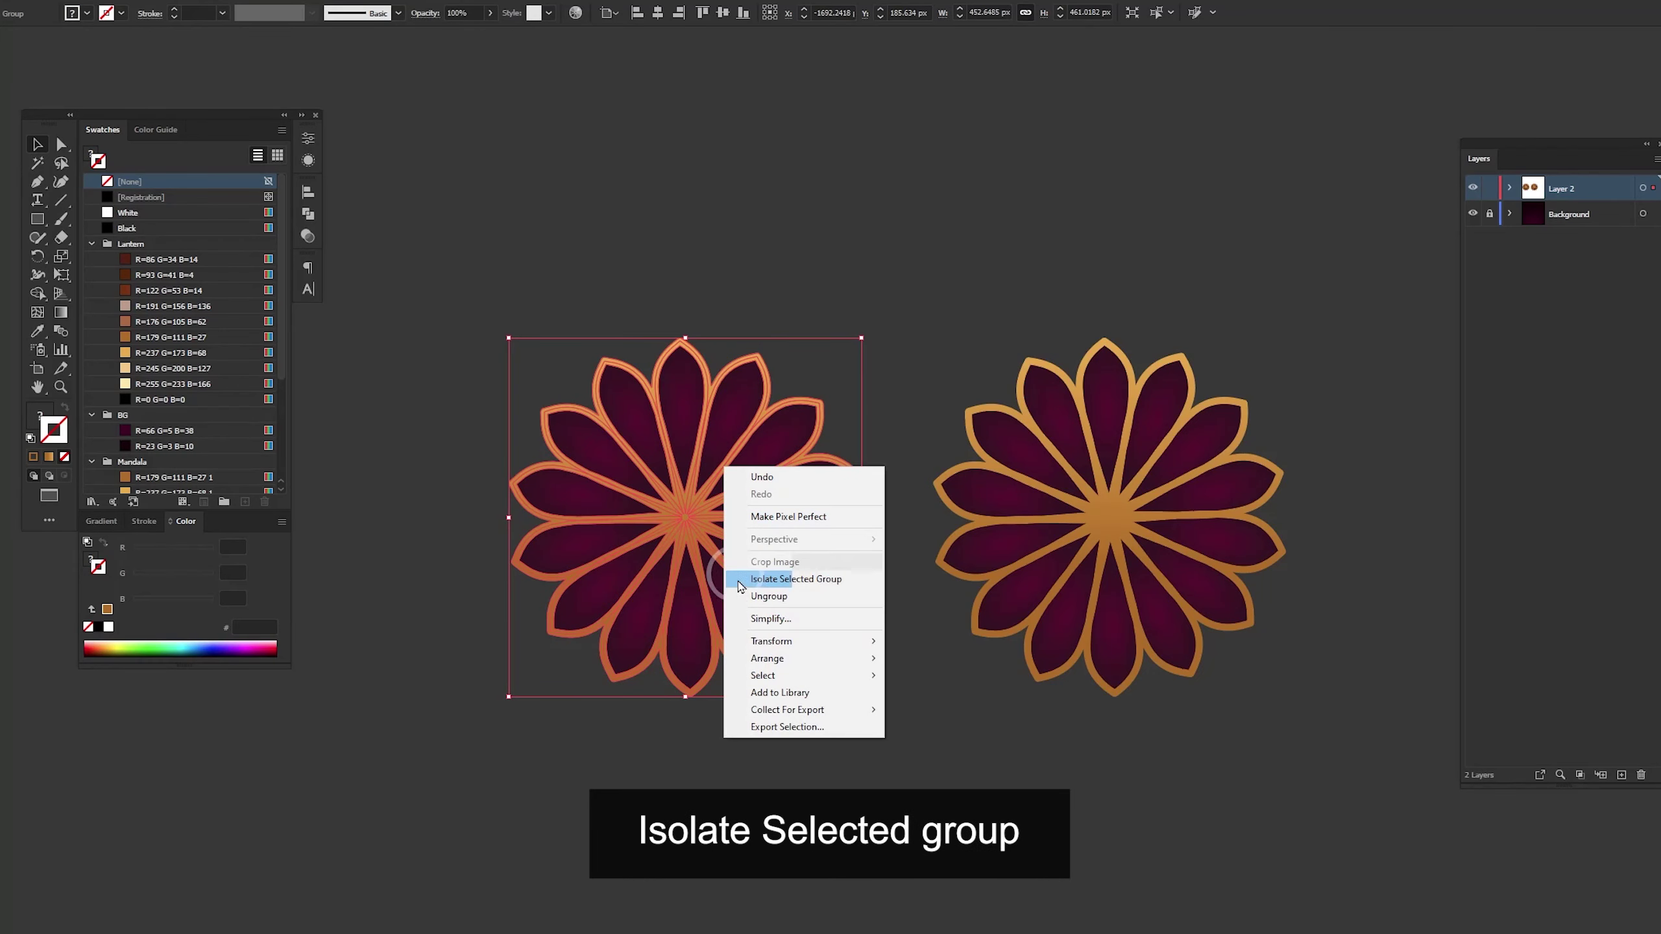
click(808, 579)
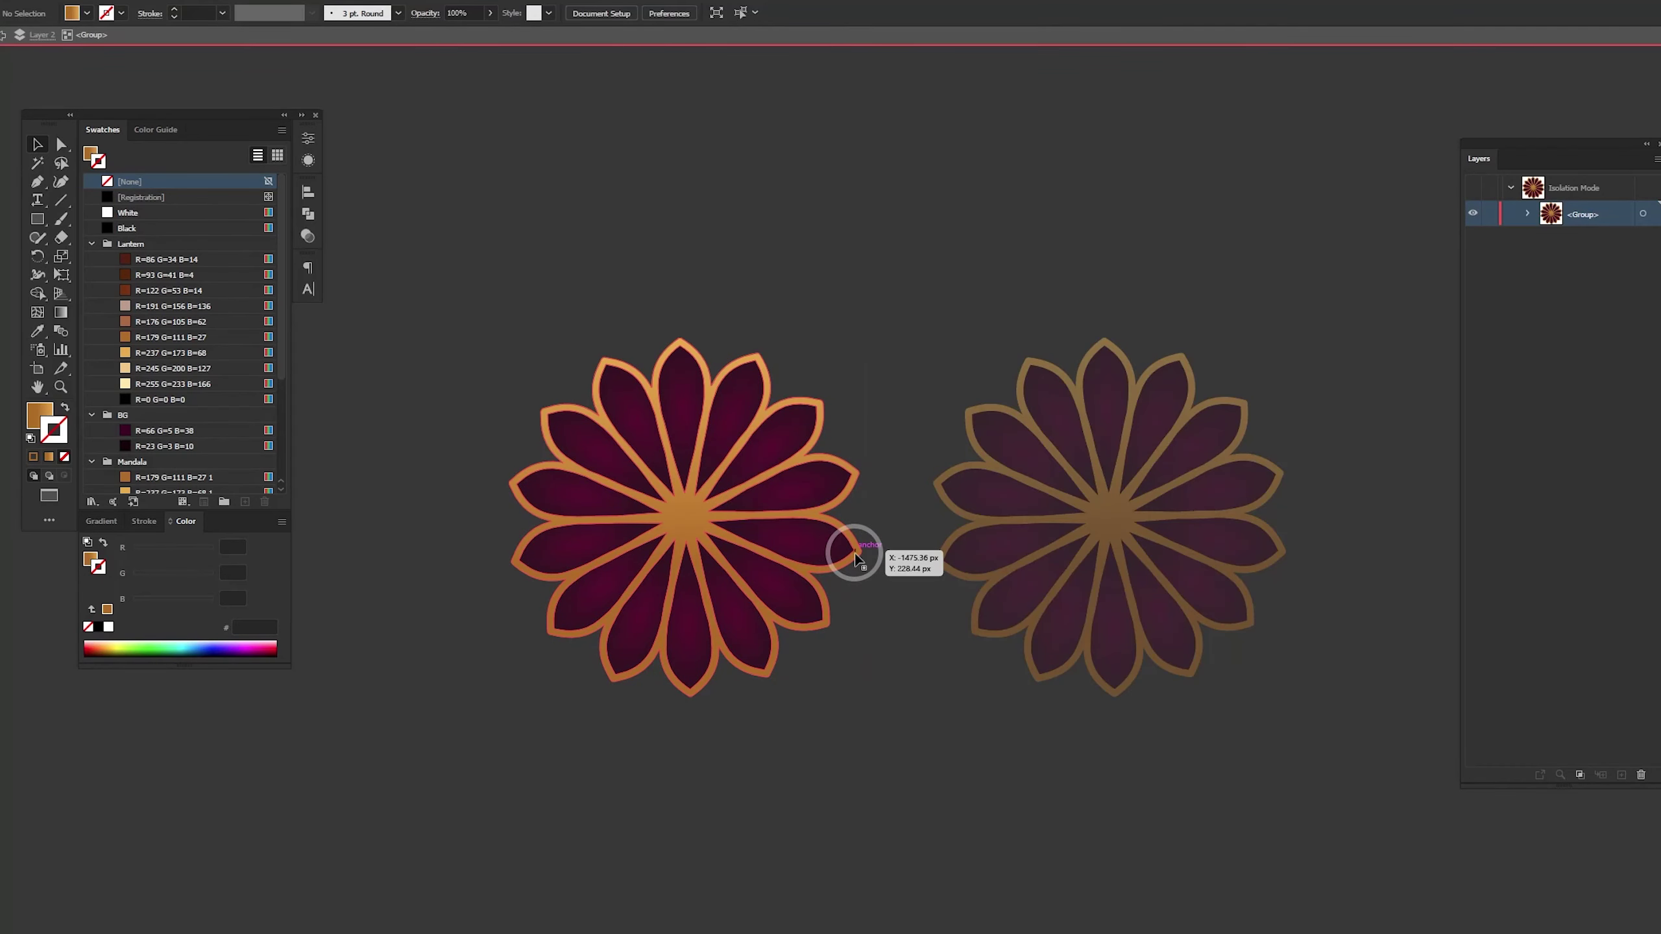
Magic Wand-select the left flower's petals and put magenta R=153 G=11 B=70 on a gradient stop
key(y)
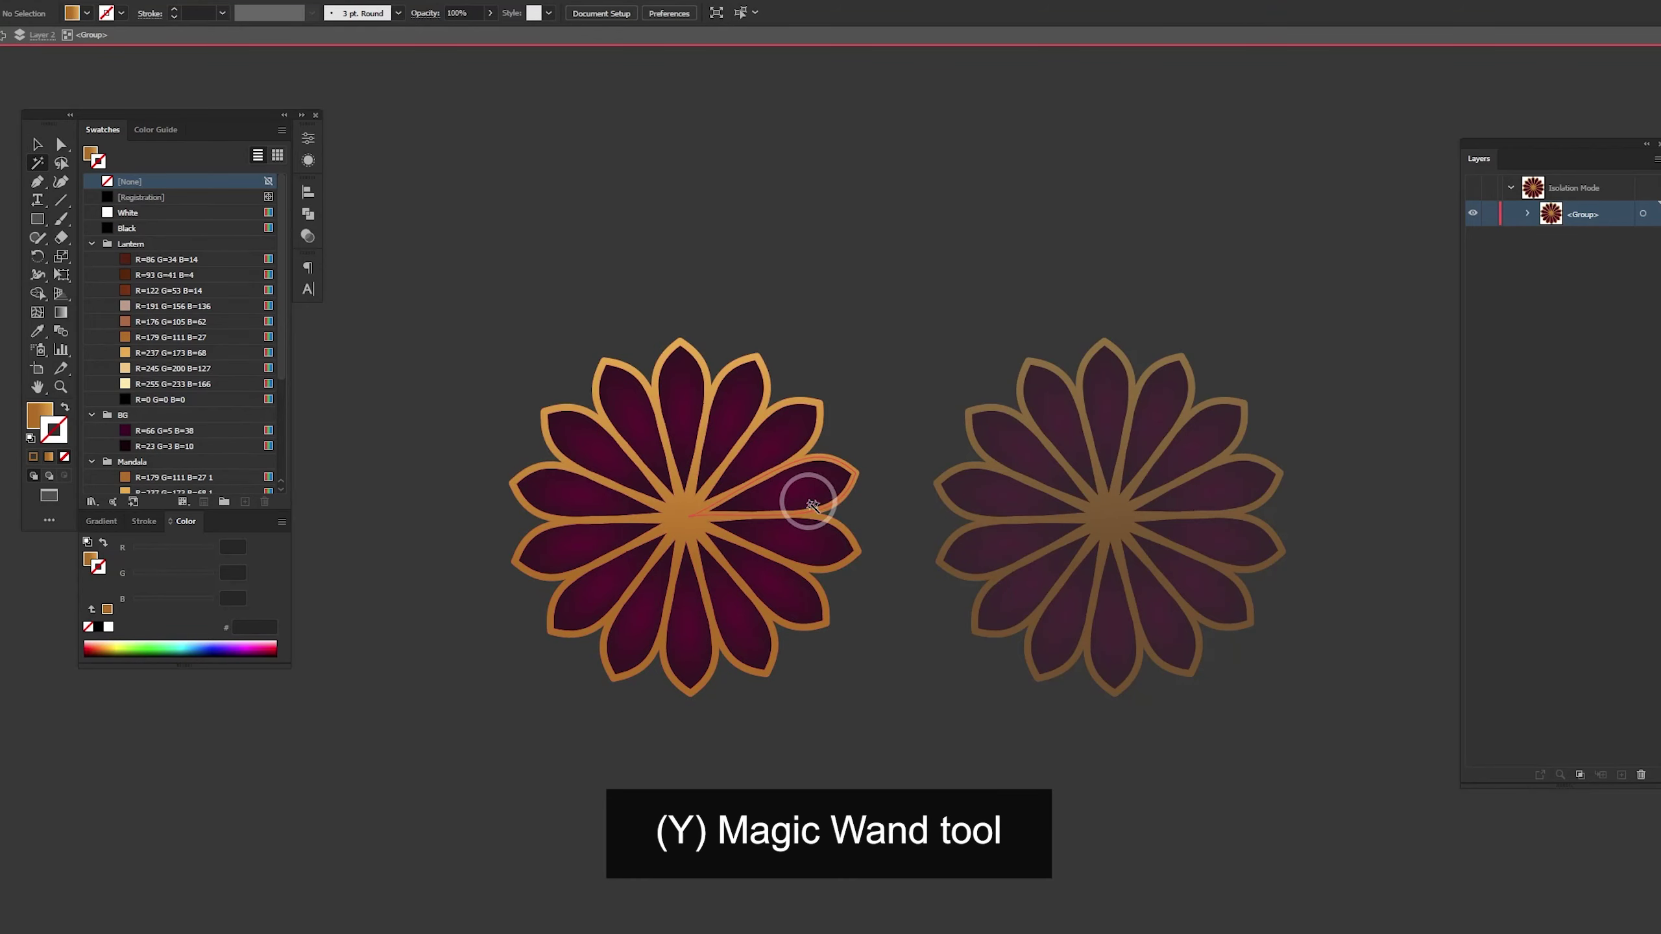
click(806, 491)
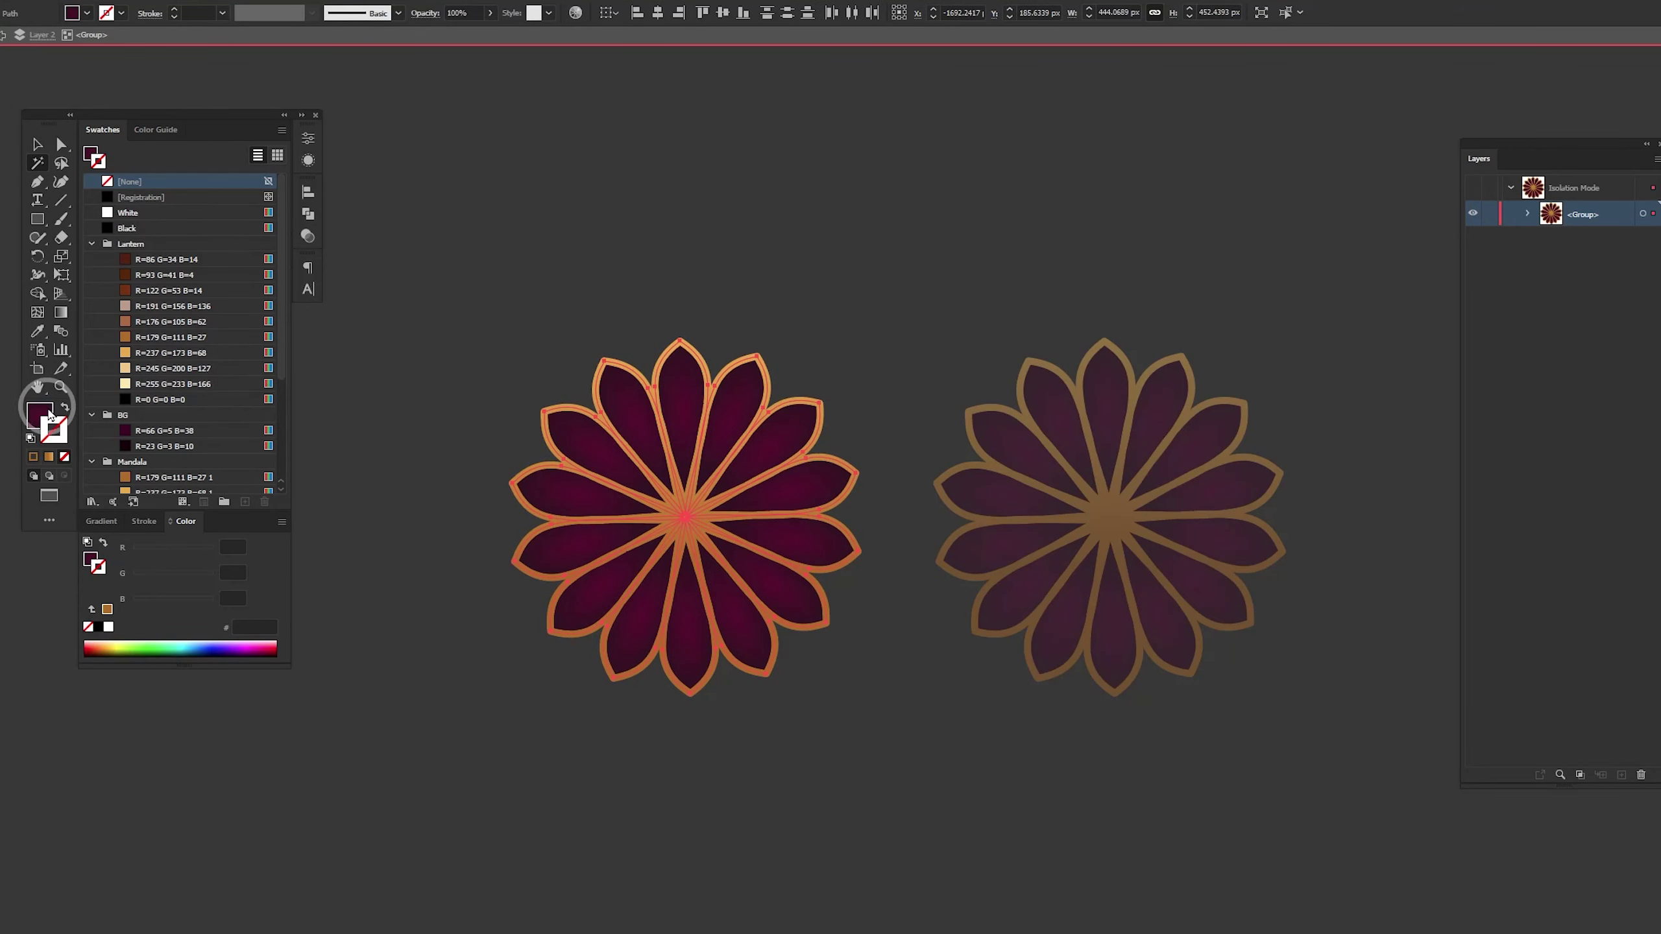
click(49, 414)
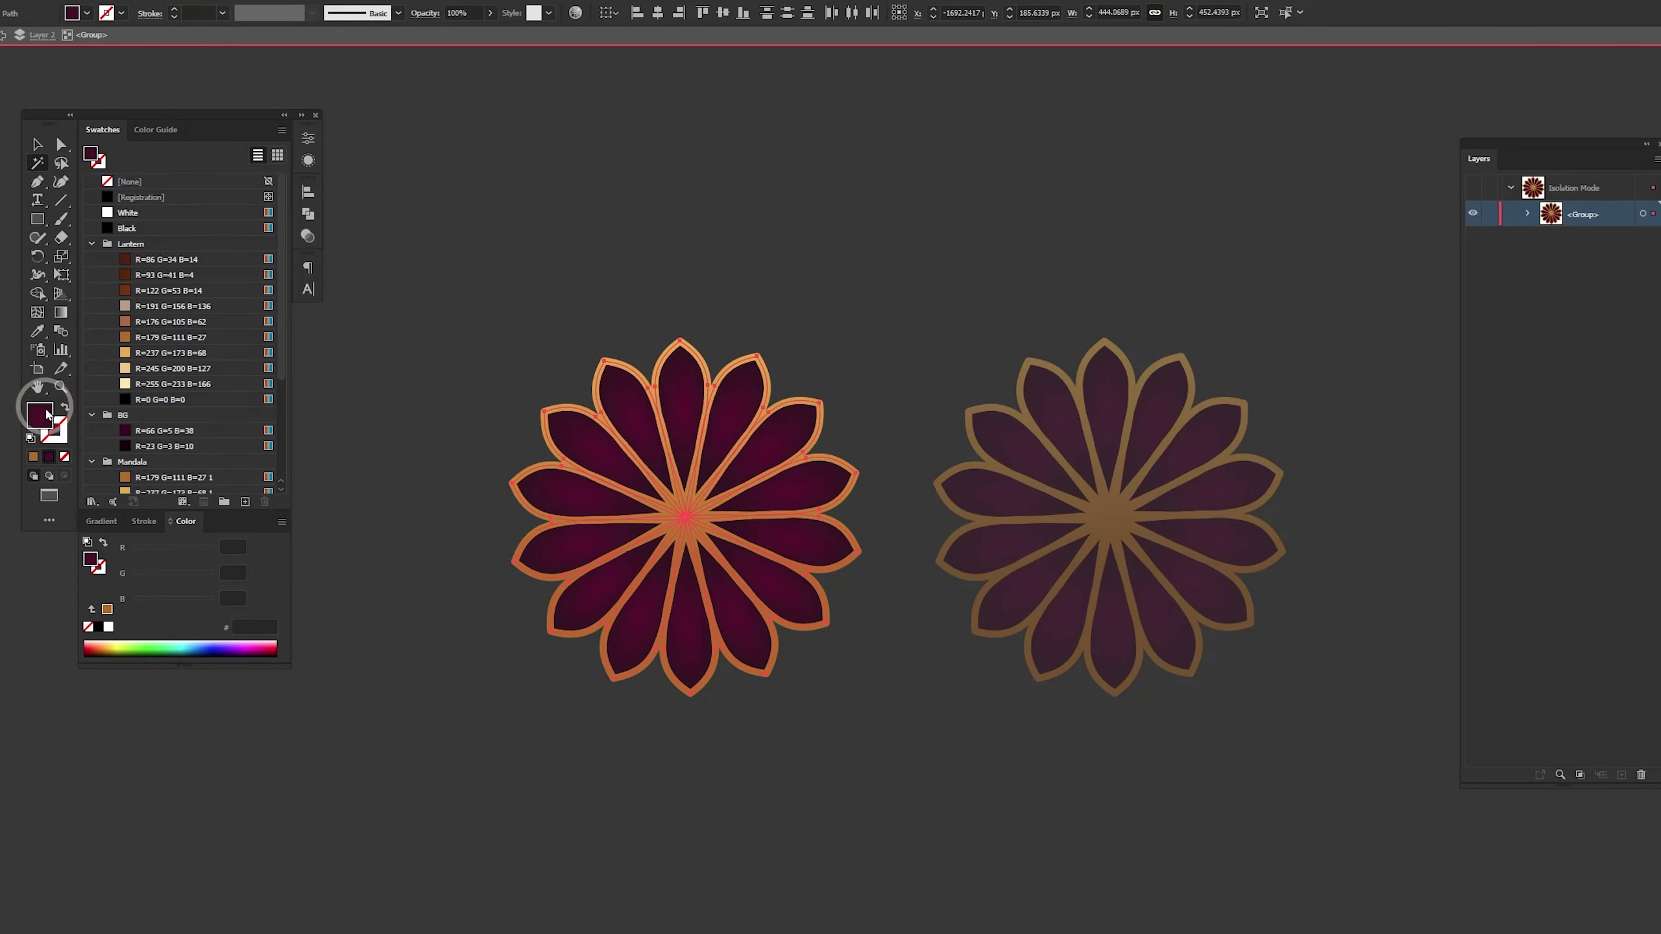
click(101, 521)
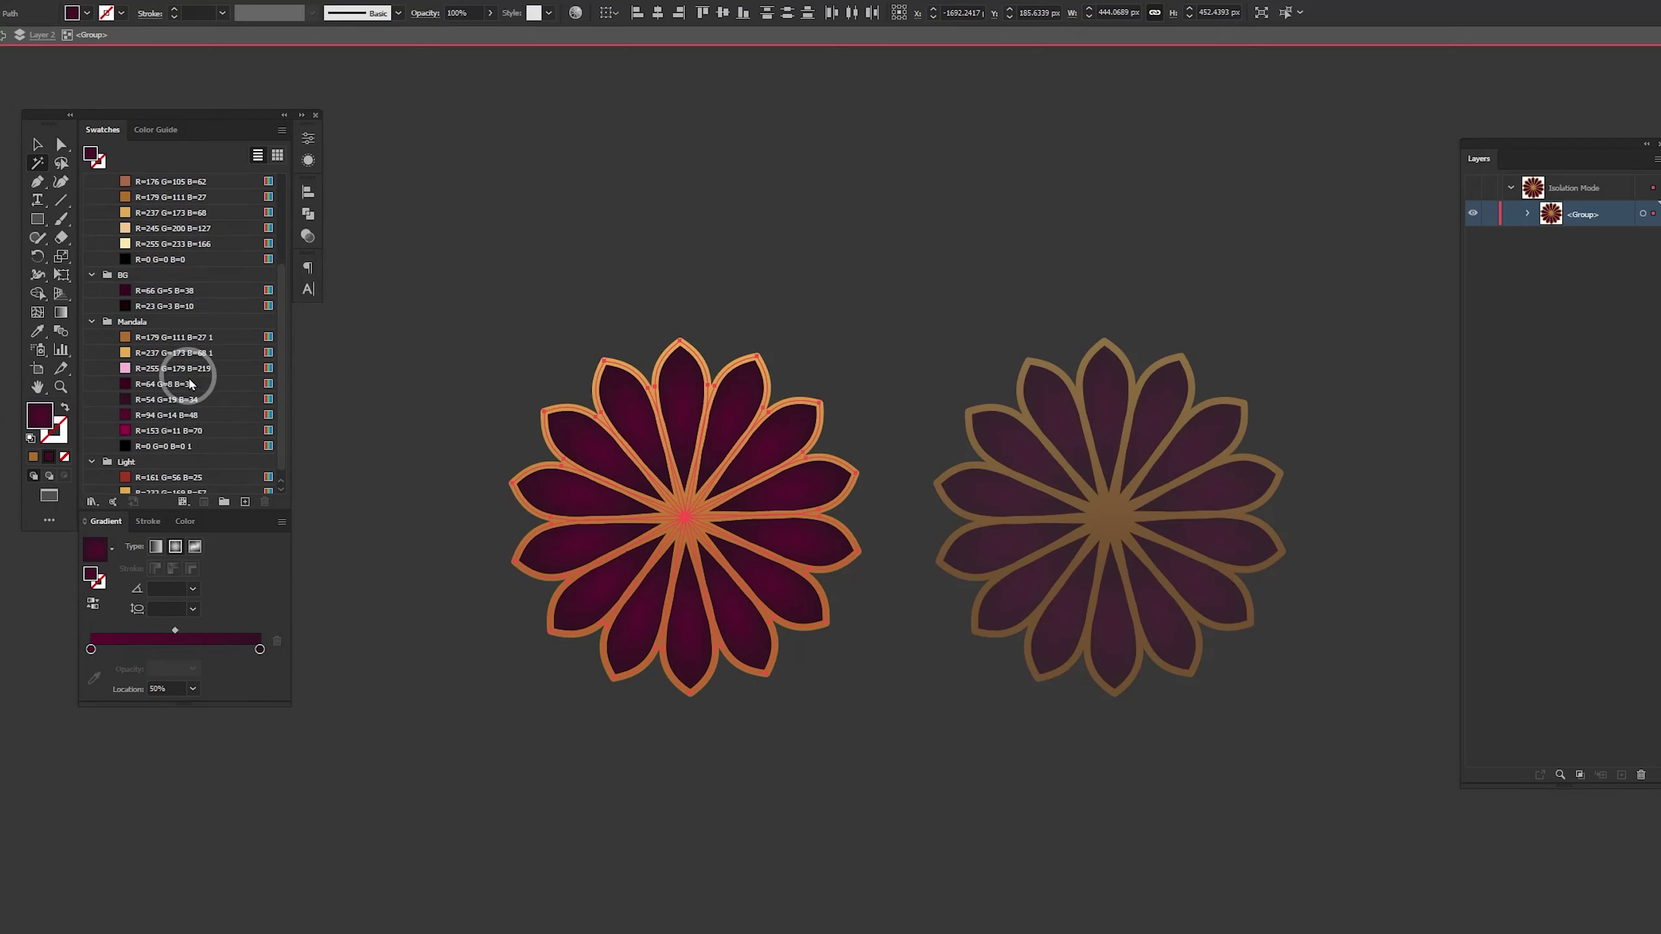
scroll(126, 392, down, 5)
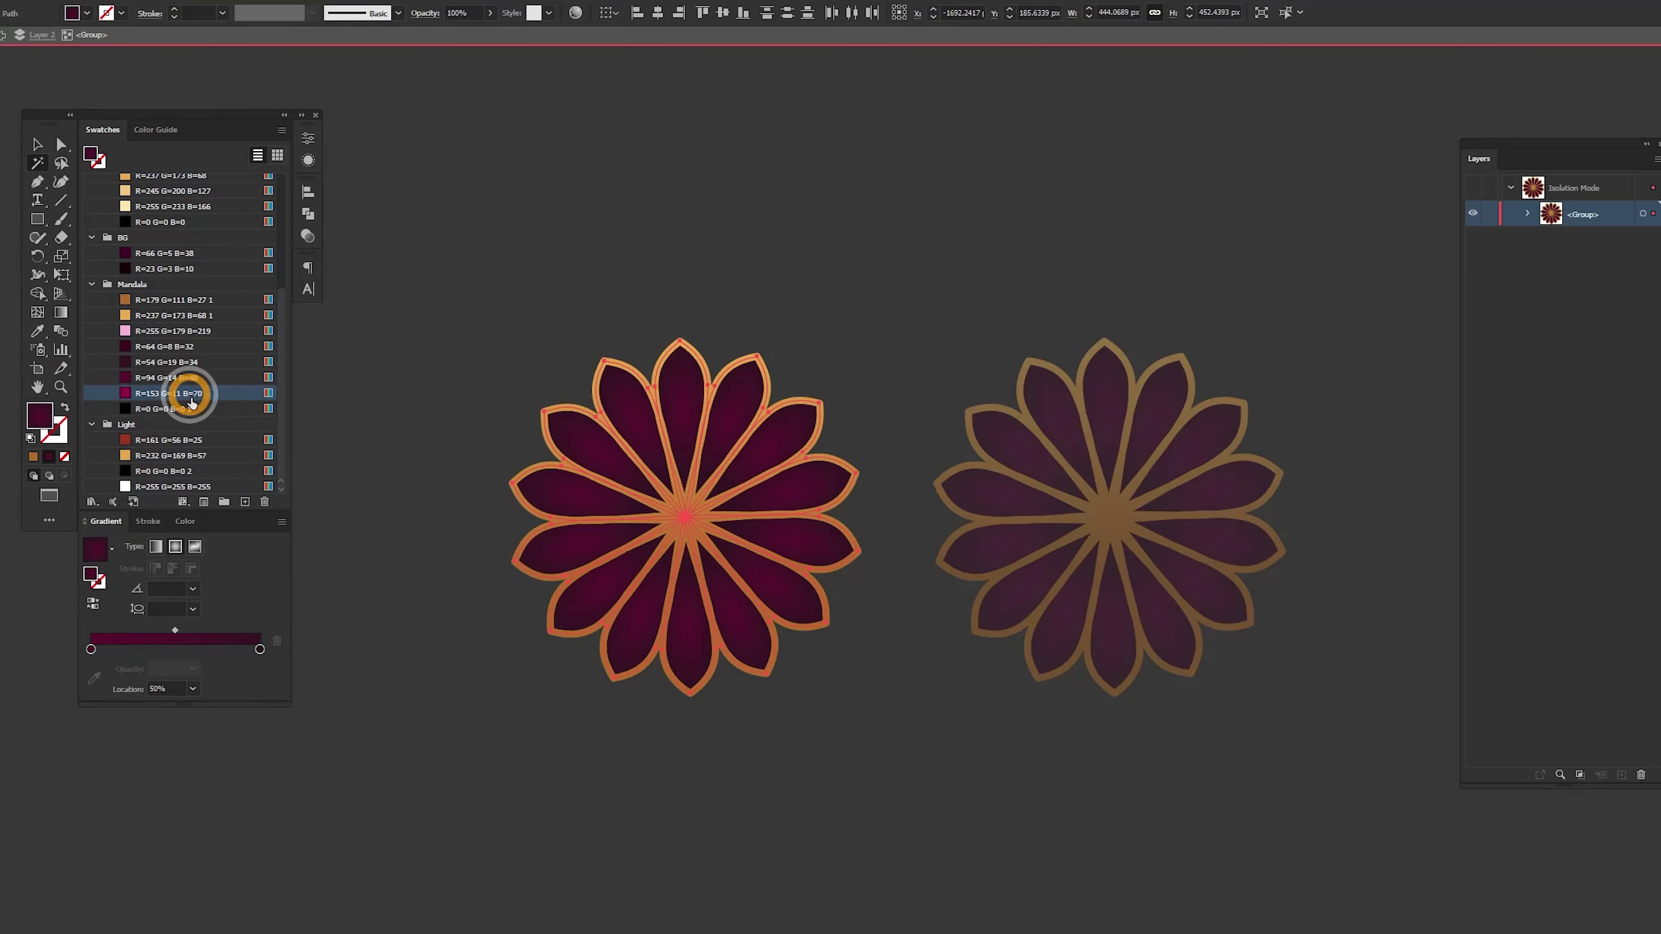
drag(187, 393, 90, 650)
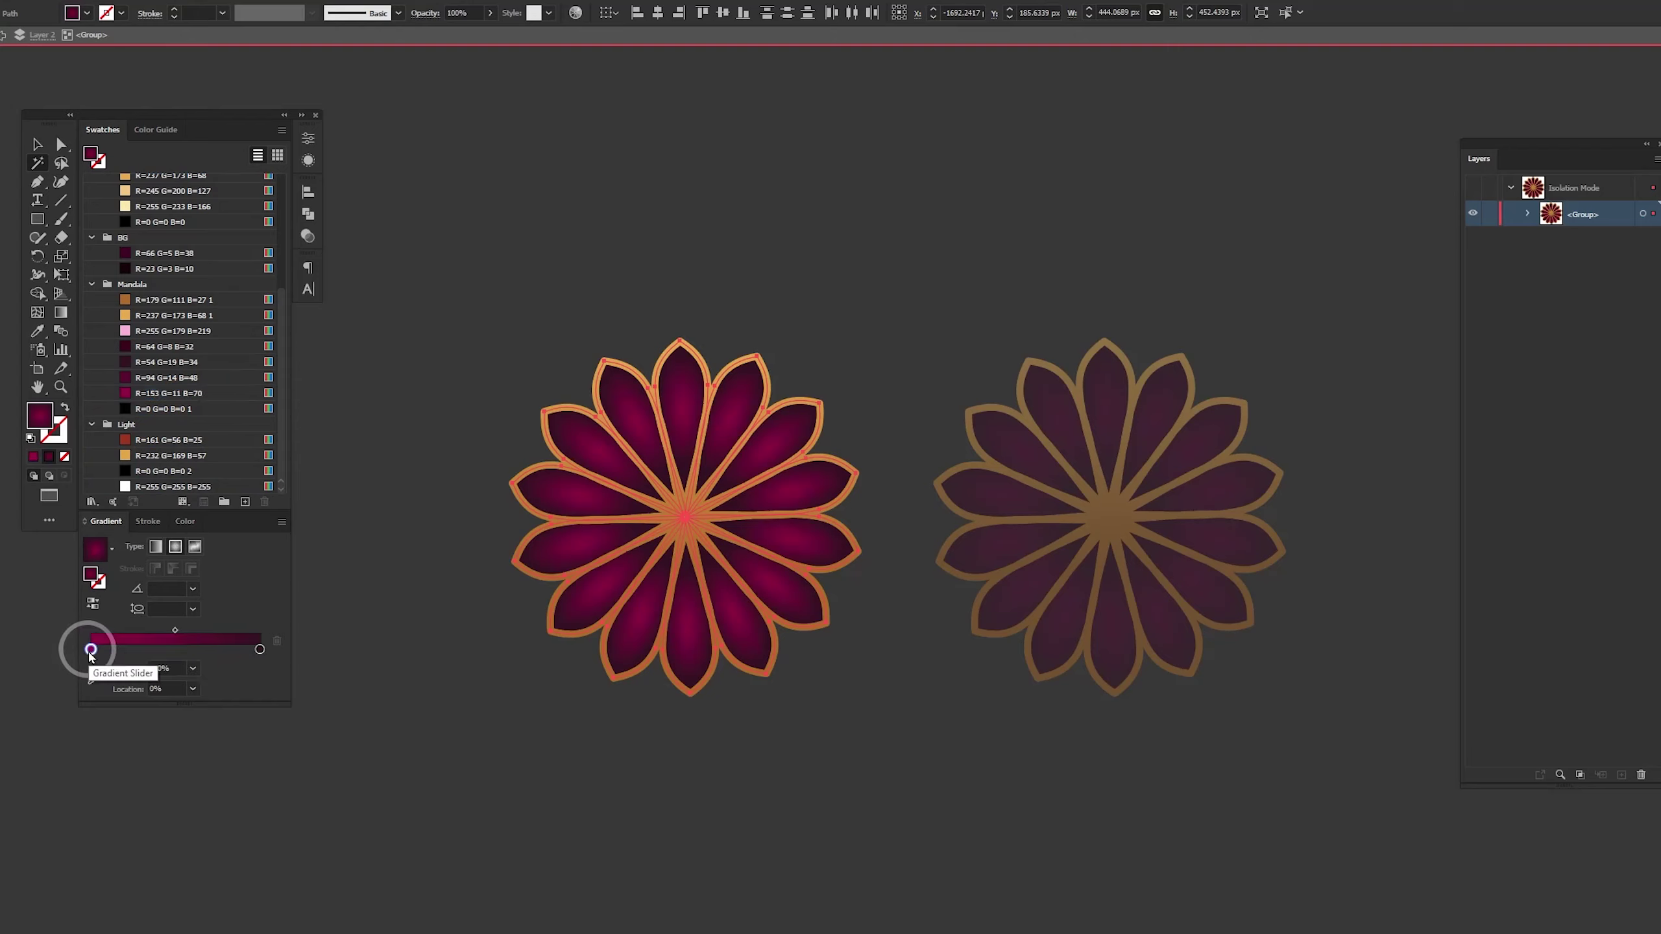
Reverse the petal gradient, make it radial, and move the inner stop to about 35%
drag(216, 346, 259, 651)
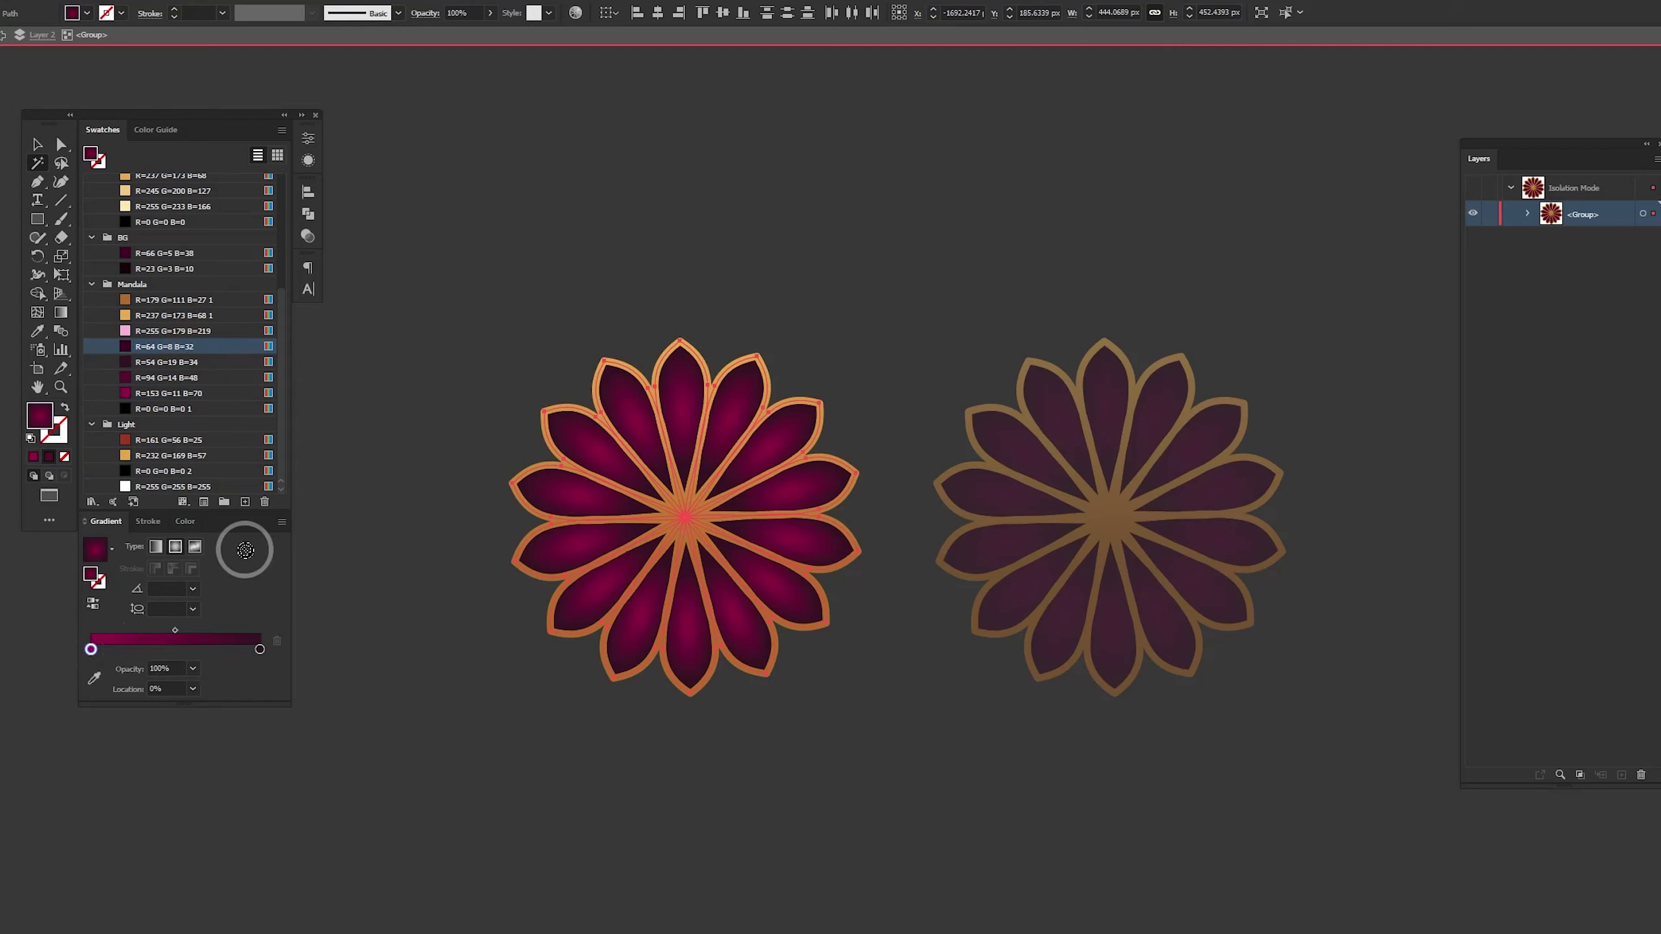
click(93, 605)
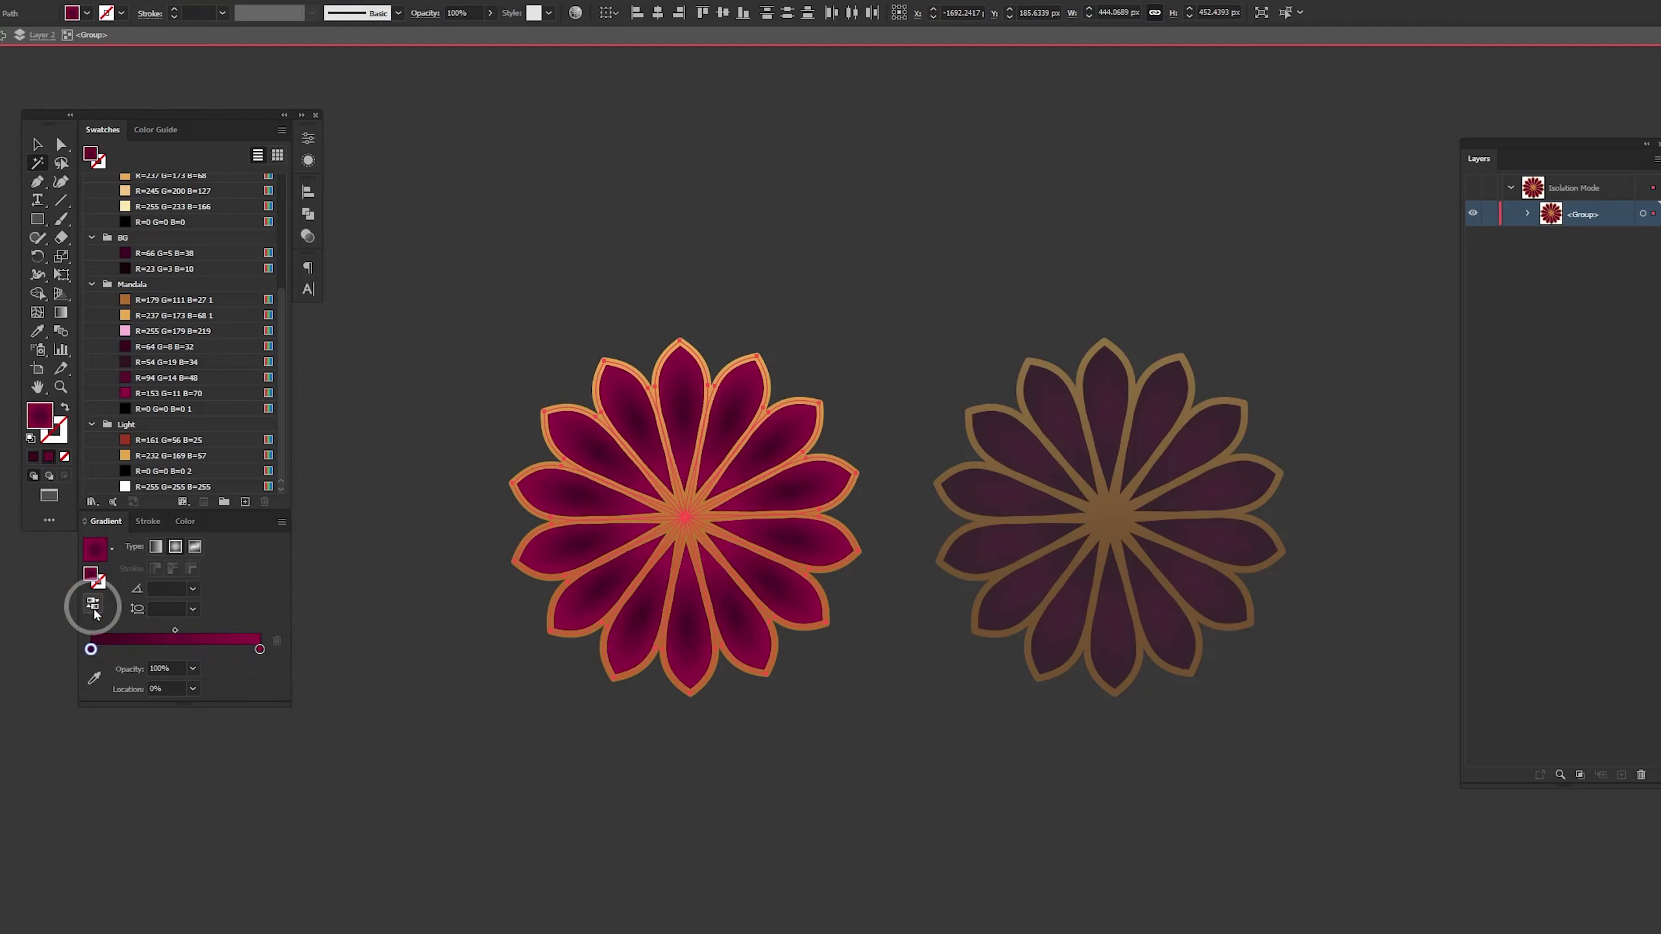
click(157, 548)
click(175, 546)
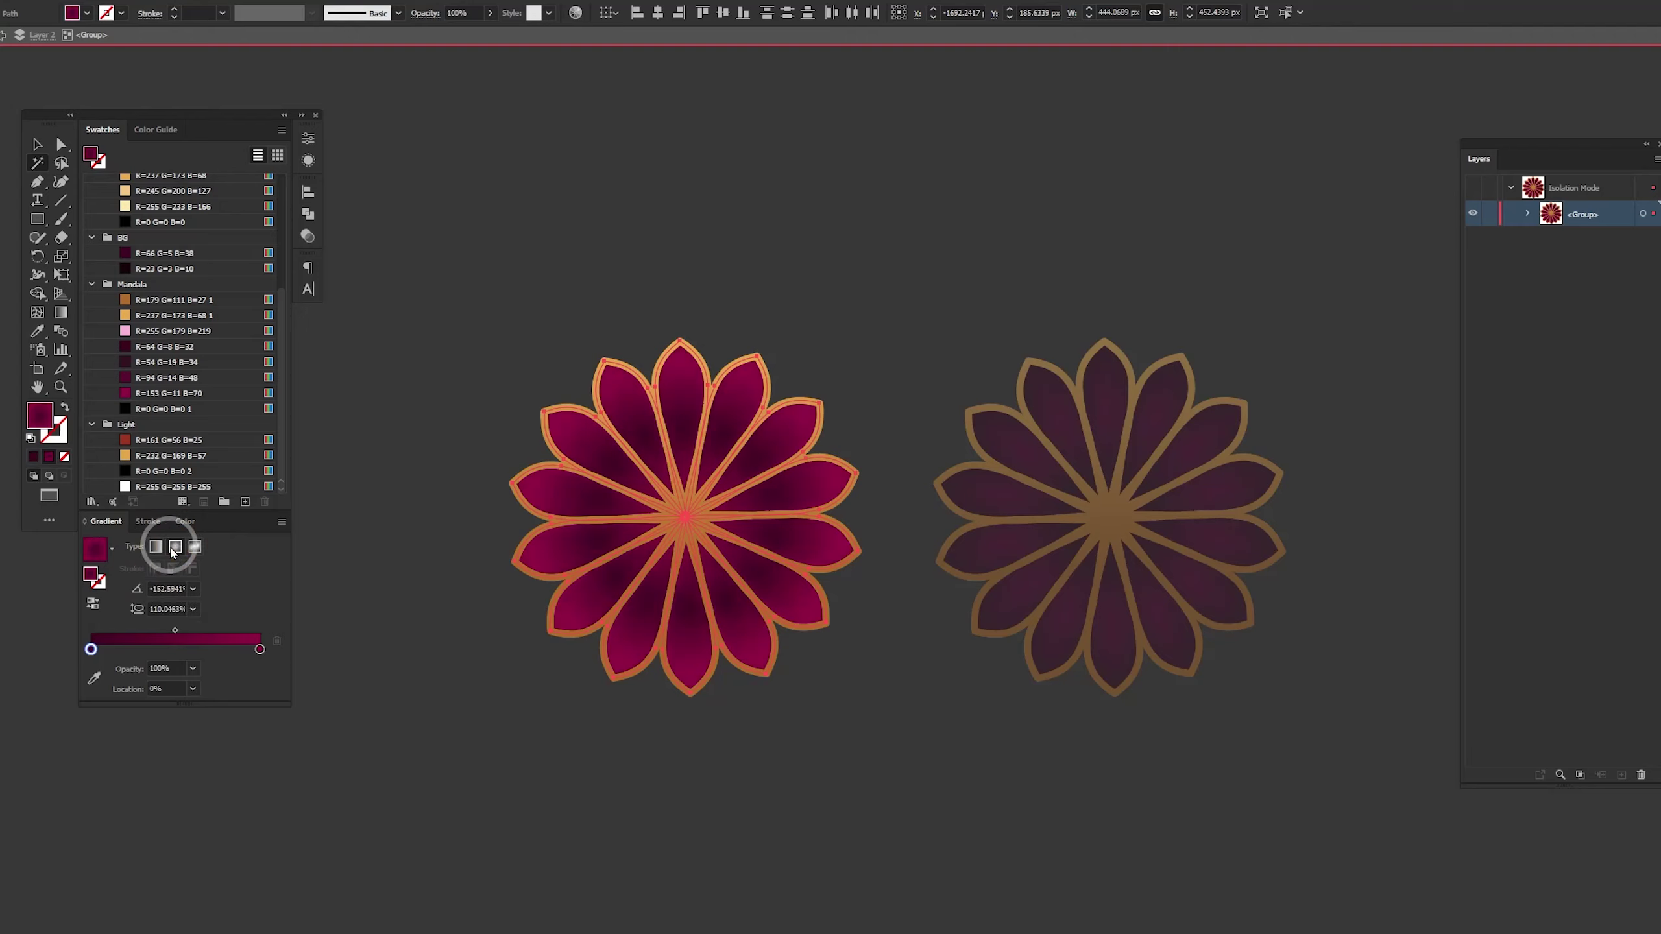
drag(91, 650, 181, 650)
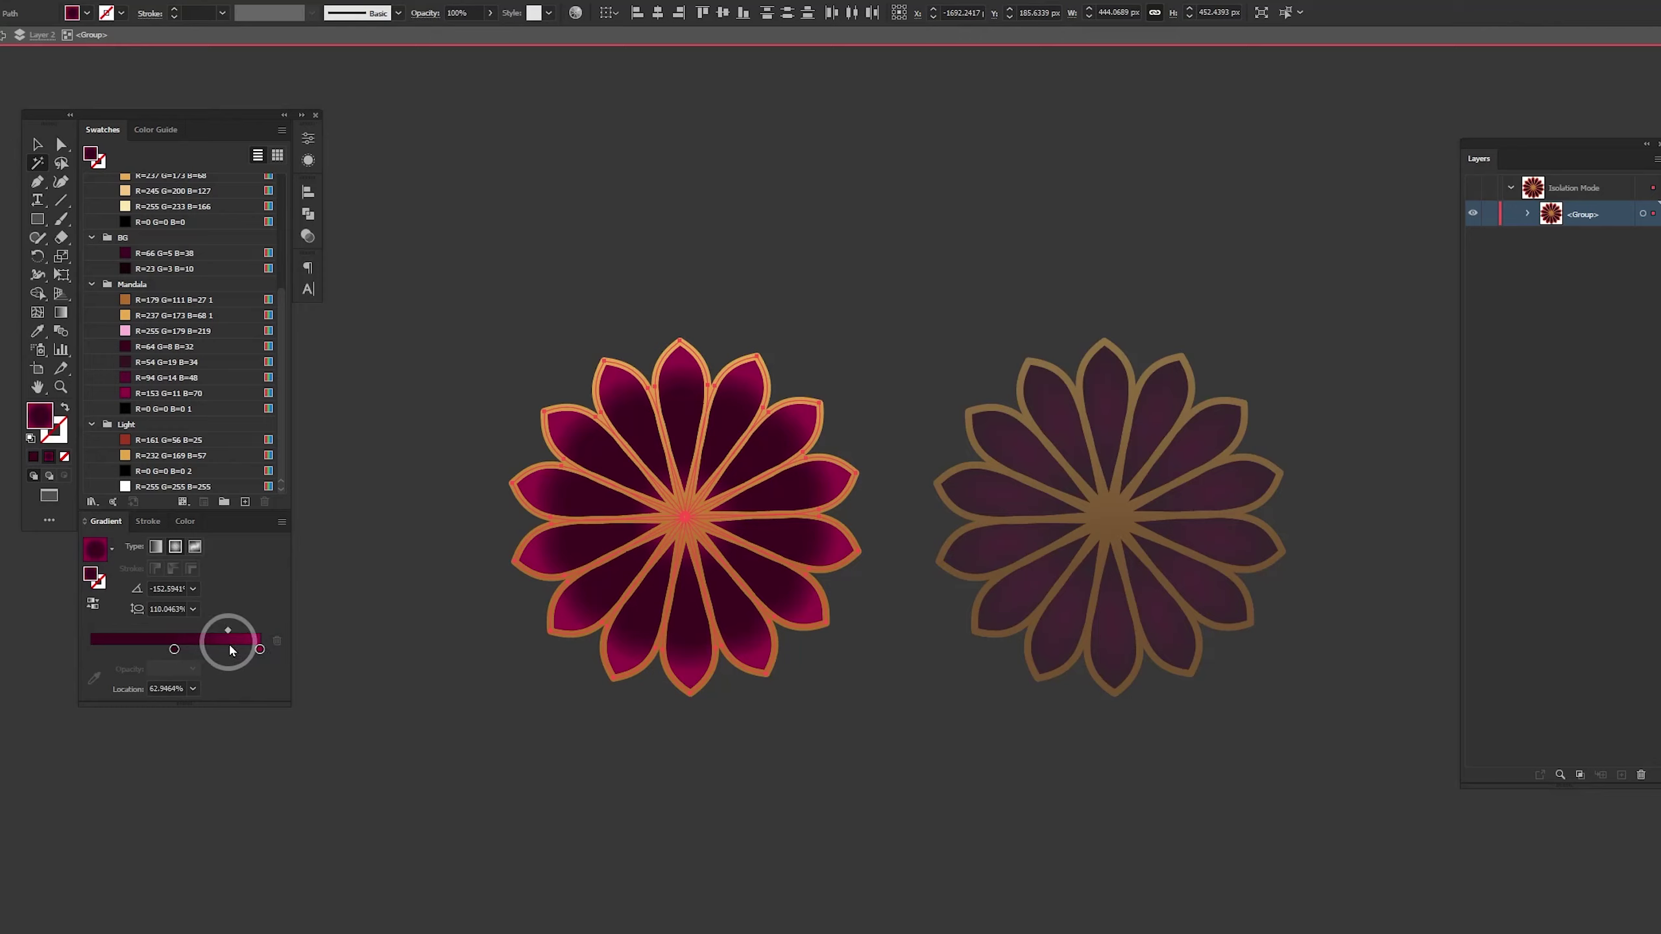
mouse_move(172, 650)
mouse_down()
mouse_move(150, 649)
mouse_move(229, 635)
mouse_up()
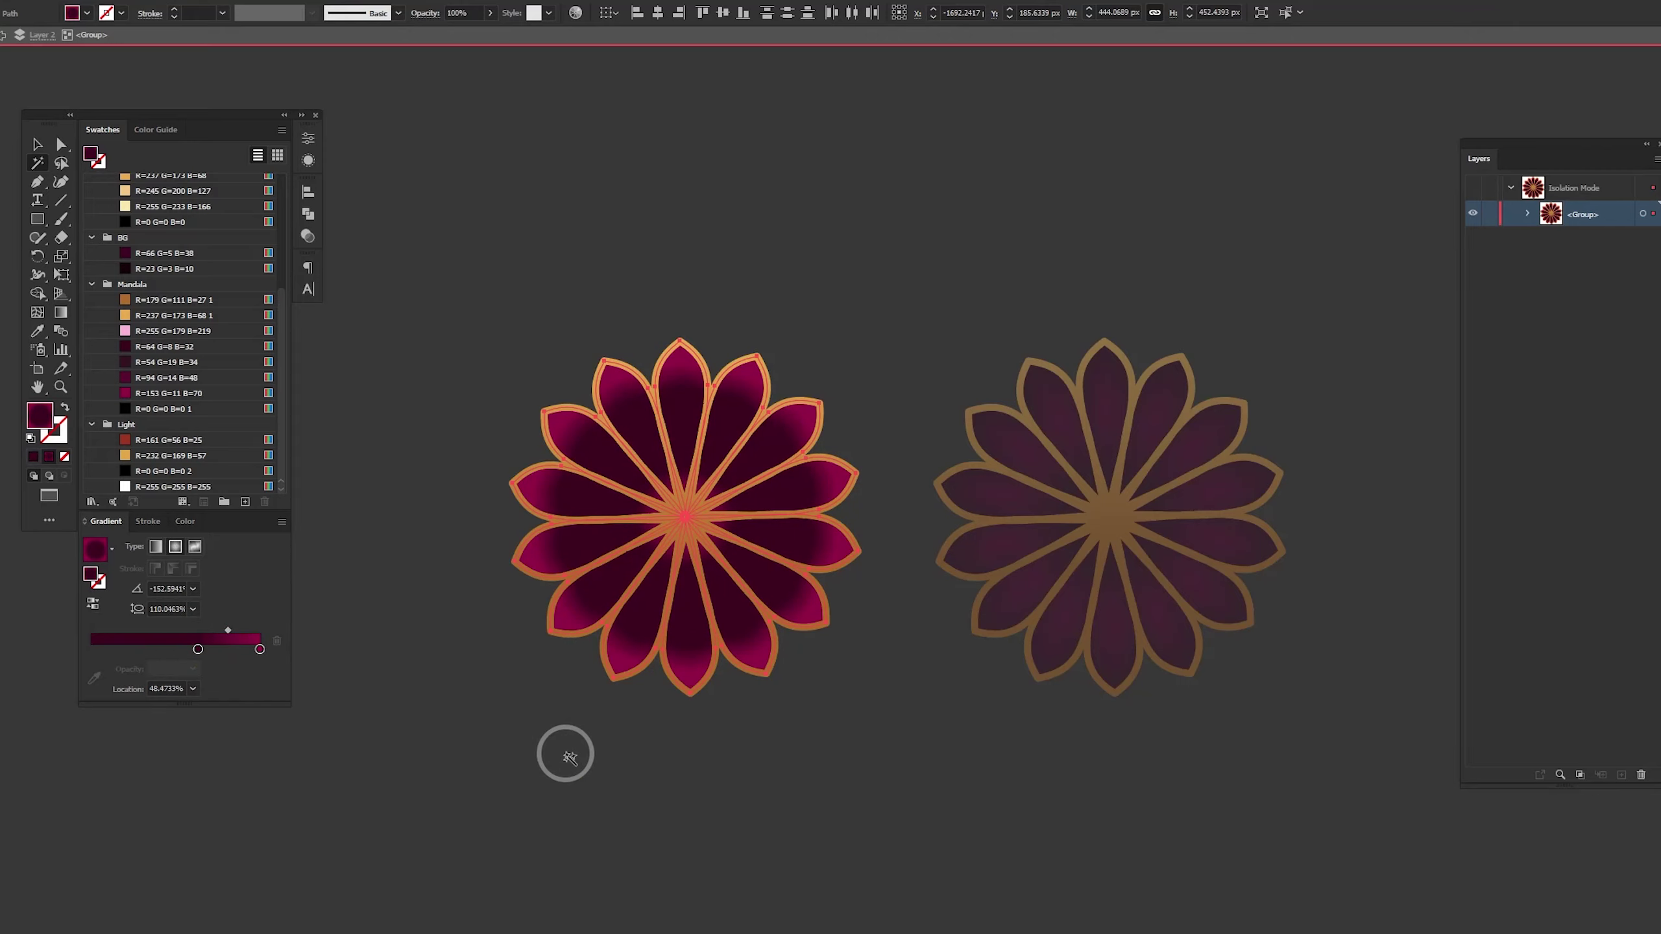
Centre the two flowers on each other, move them left, and send one backward
click(732, 514)
shift+click(1118, 517)
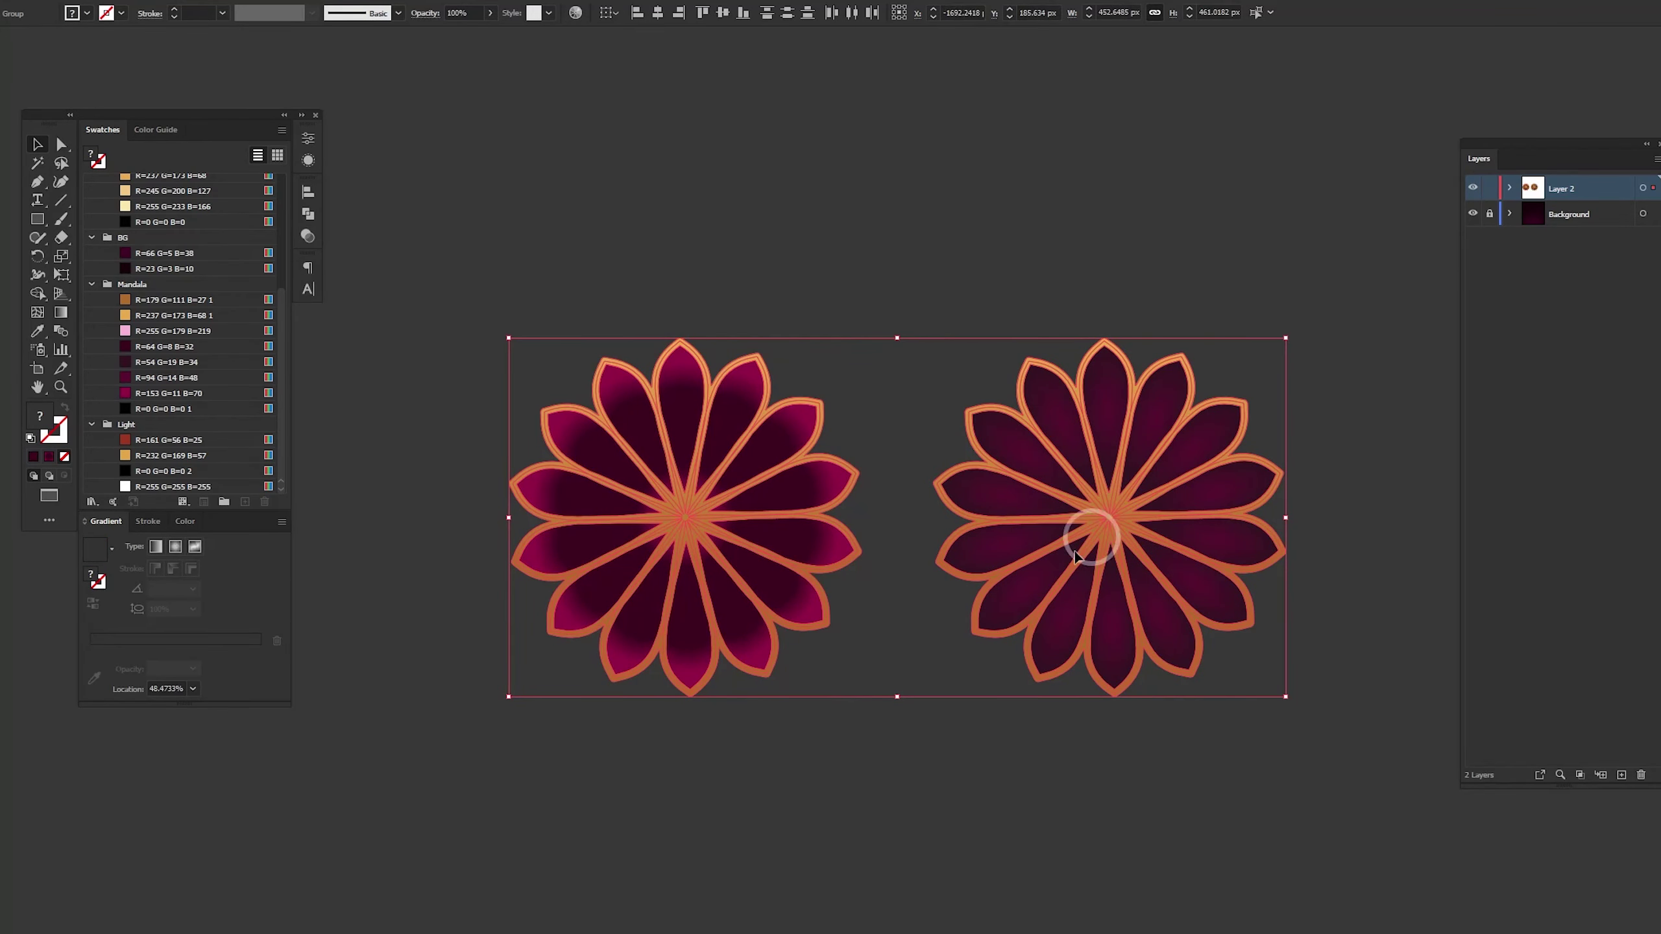
click(658, 12)
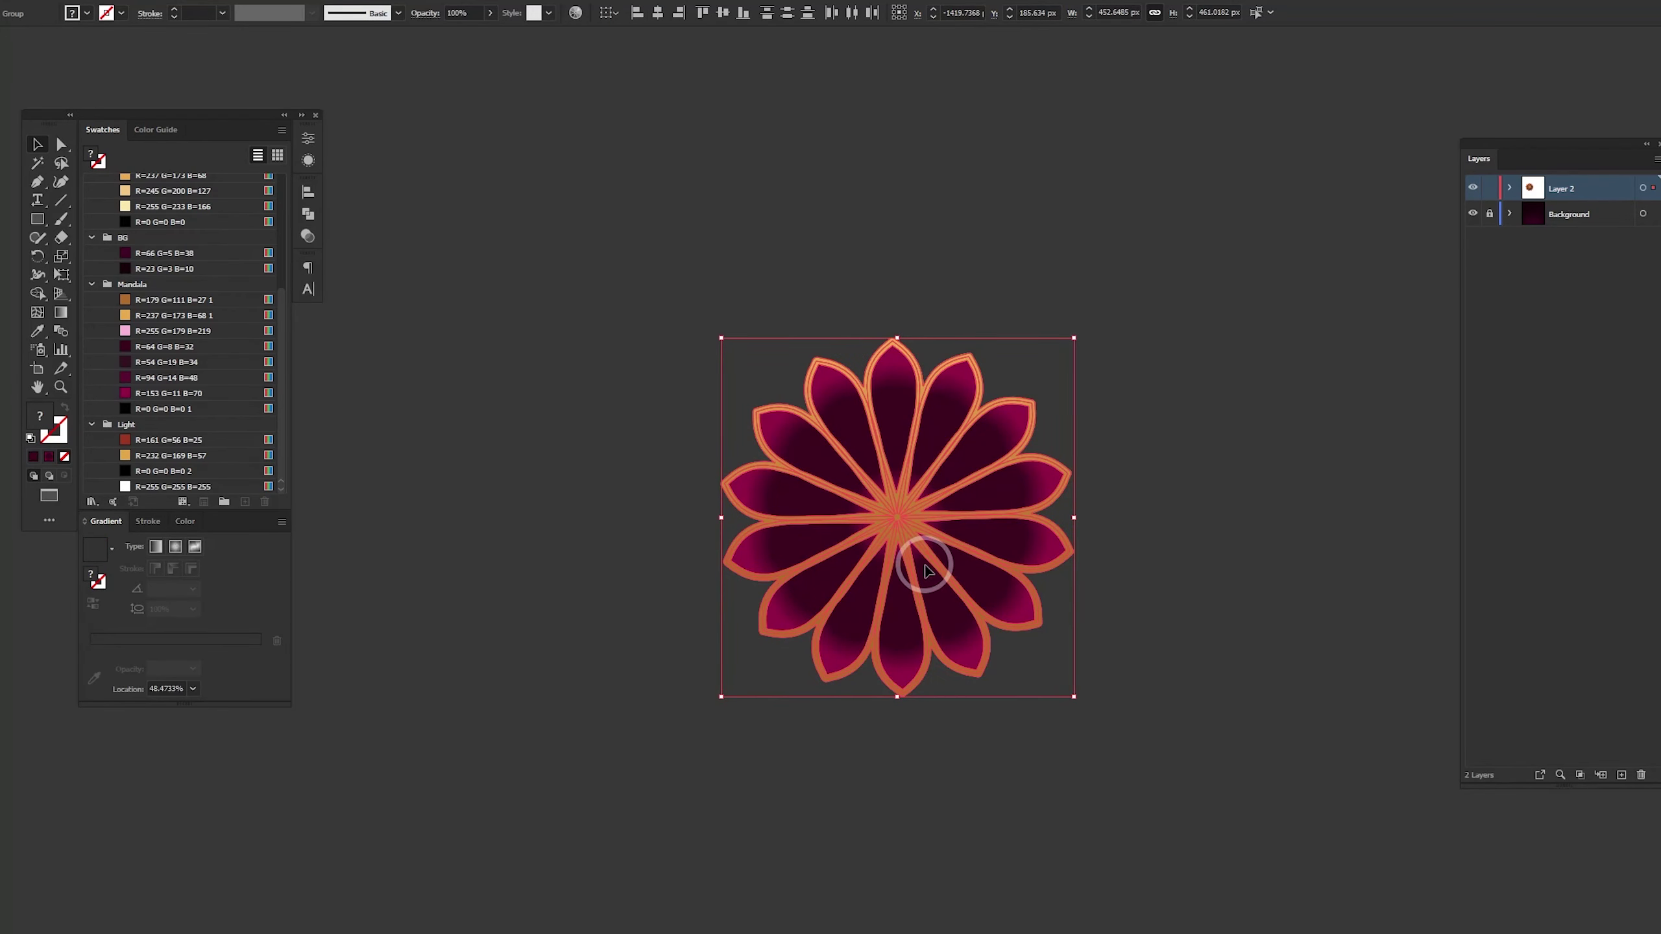
drag(926, 557, 697, 556)
key(ctrl+bracketleft)
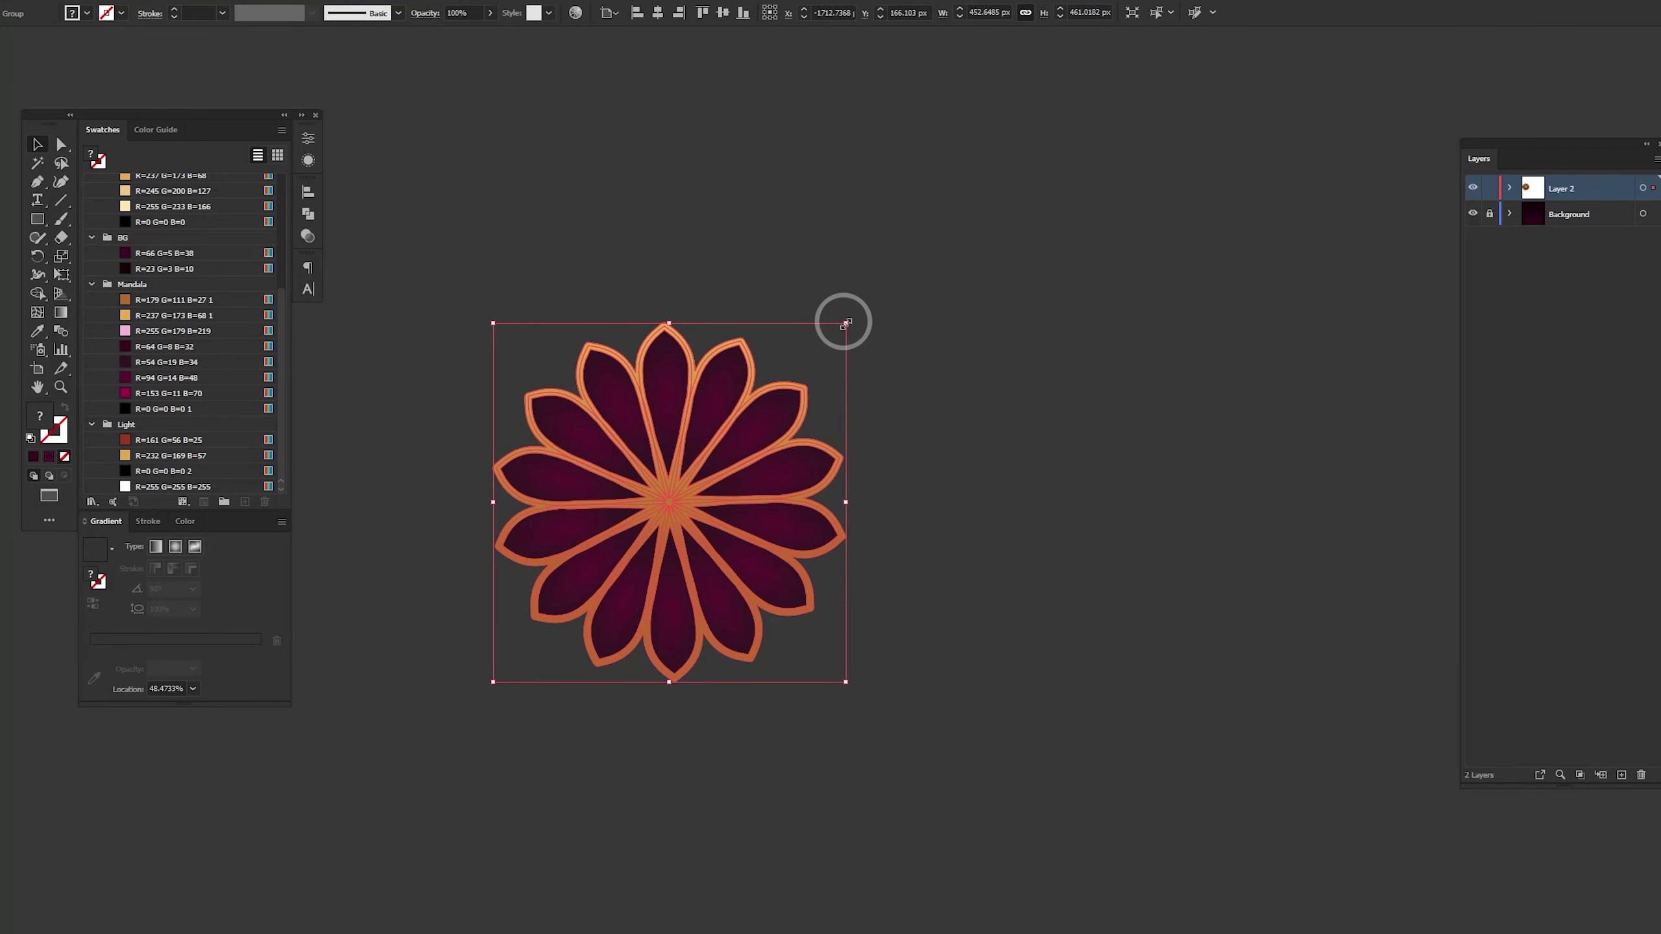
Enlarge the back flower and rotate it about 12.9° to offset its petals
mouse_move(845, 322)
mouse_down()
mouse_move(900, 267)
mouse_move(852, 196)
mouse_up()
key(r)
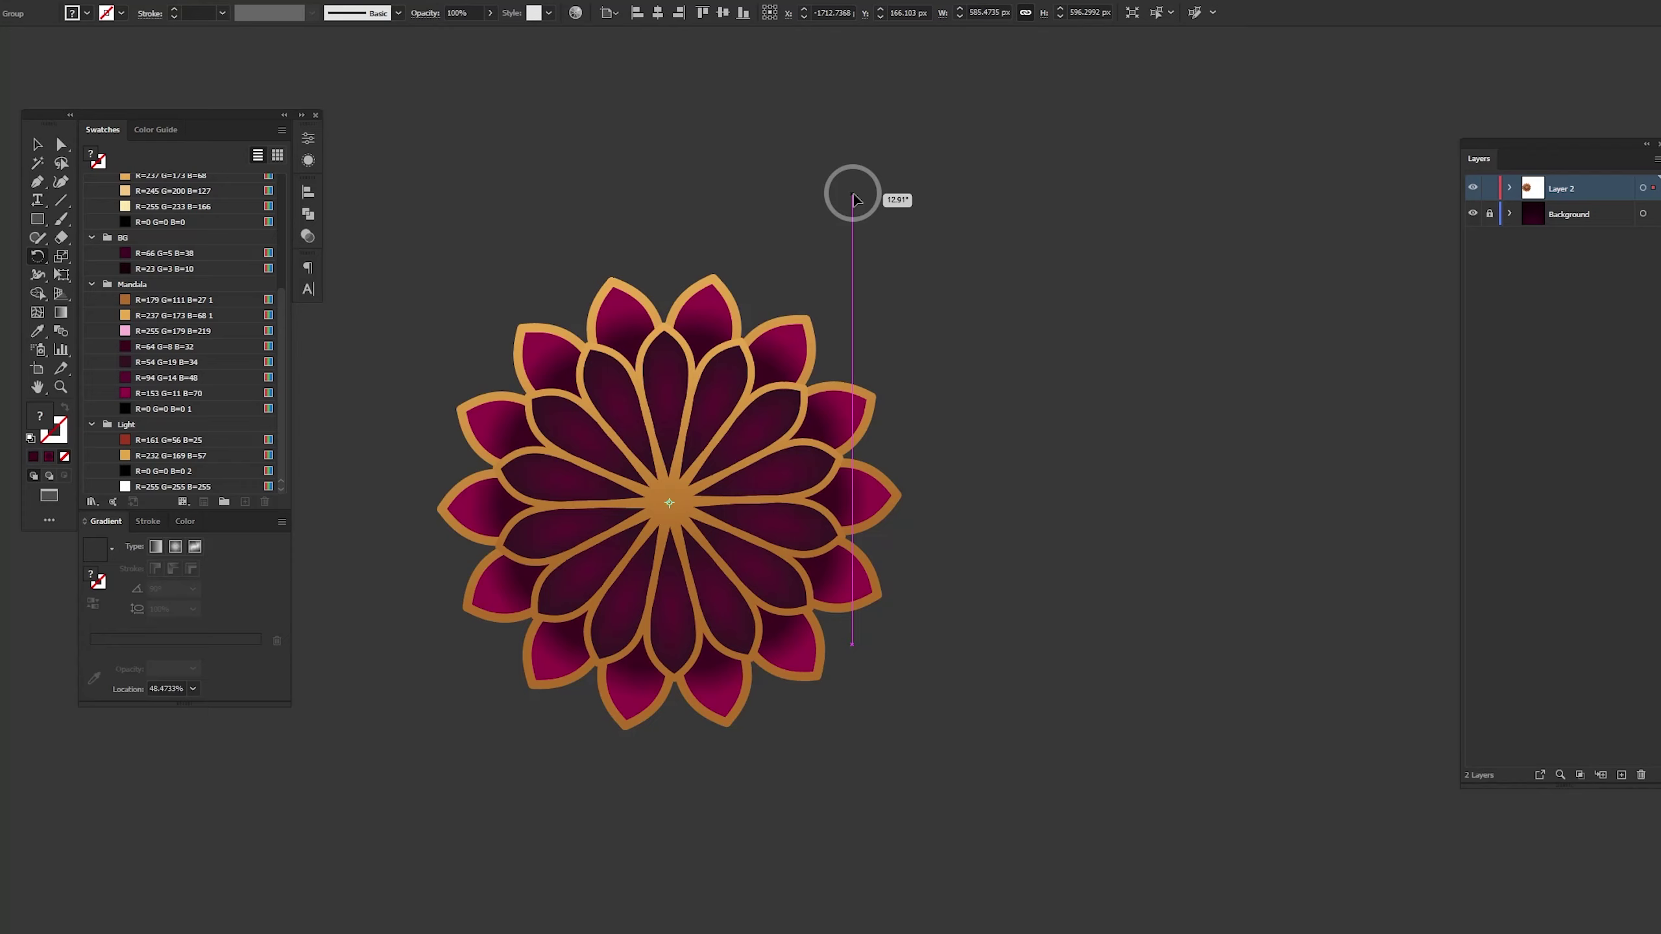
drag(852, 196, 849, 193)
key(v)
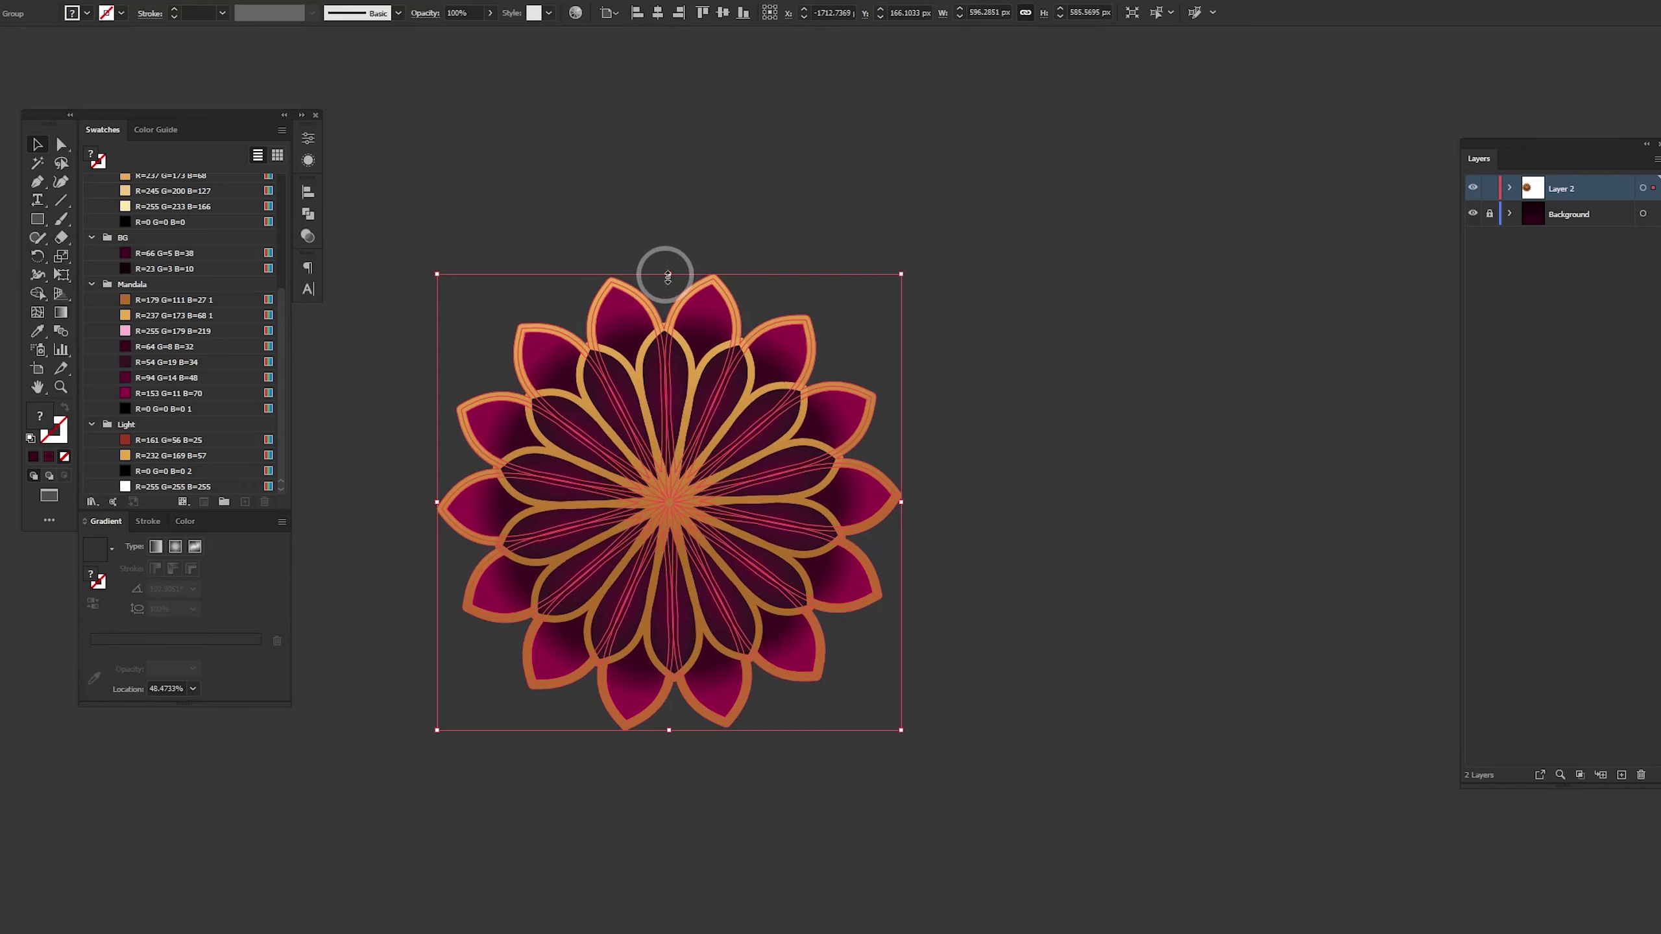
drag(665, 271, 668, 305)
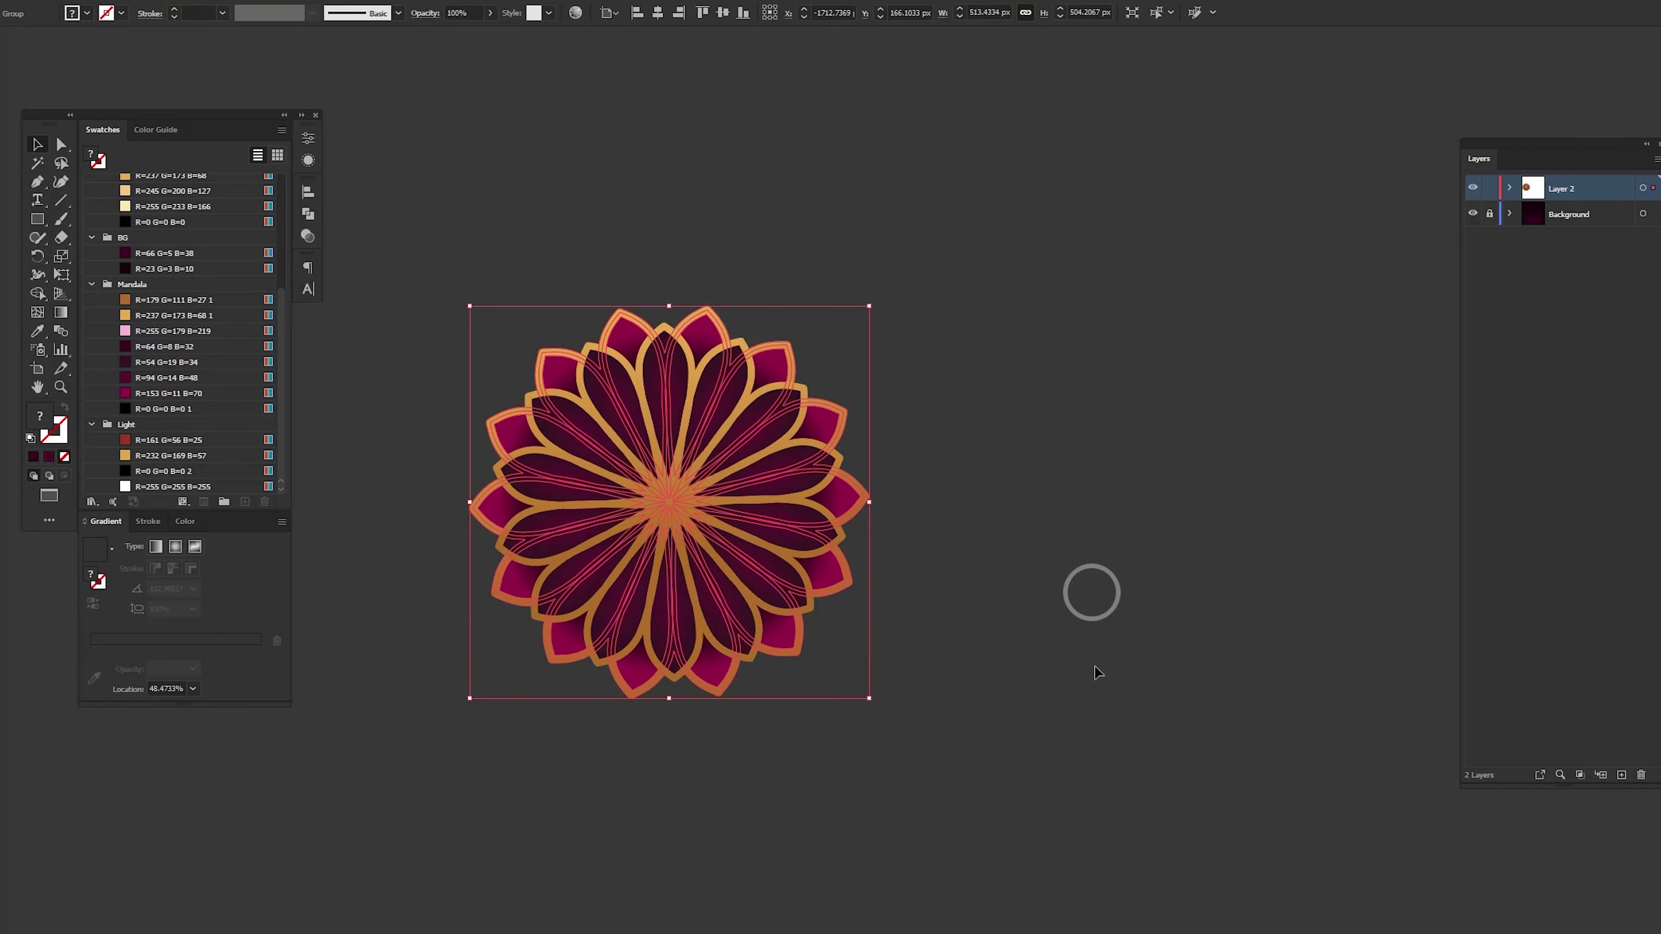
In isolation, reverse the back ring's petal gradient and move its stops to 100% and about 70%
click(1052, 658)
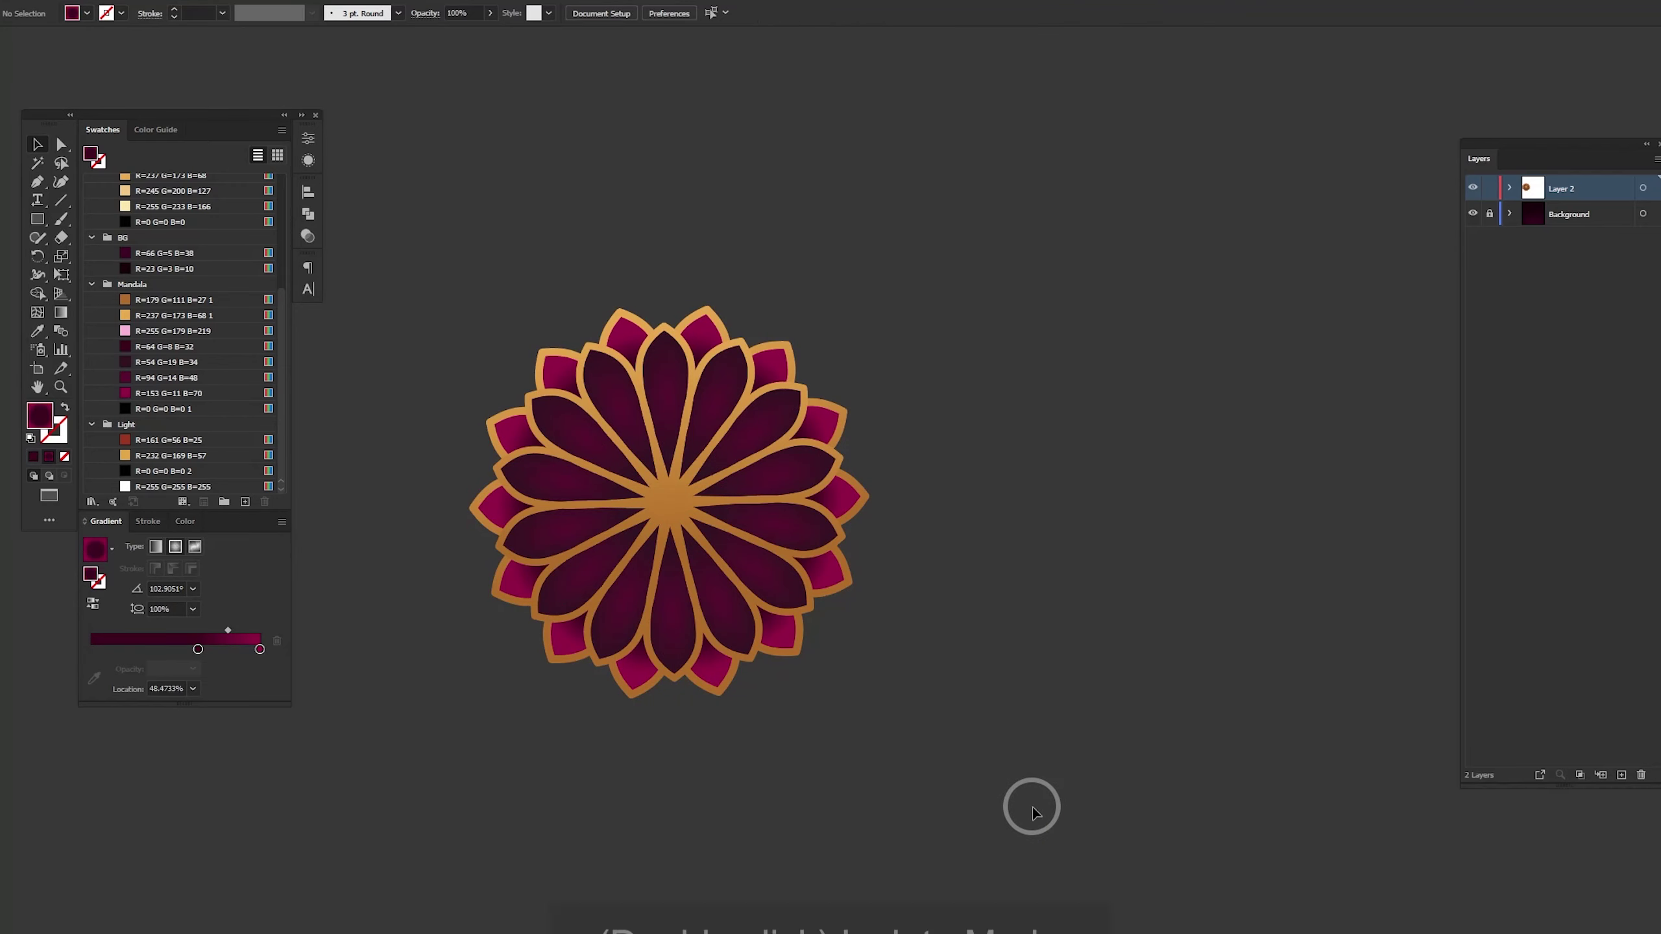
double_click(779, 634)
key(y)
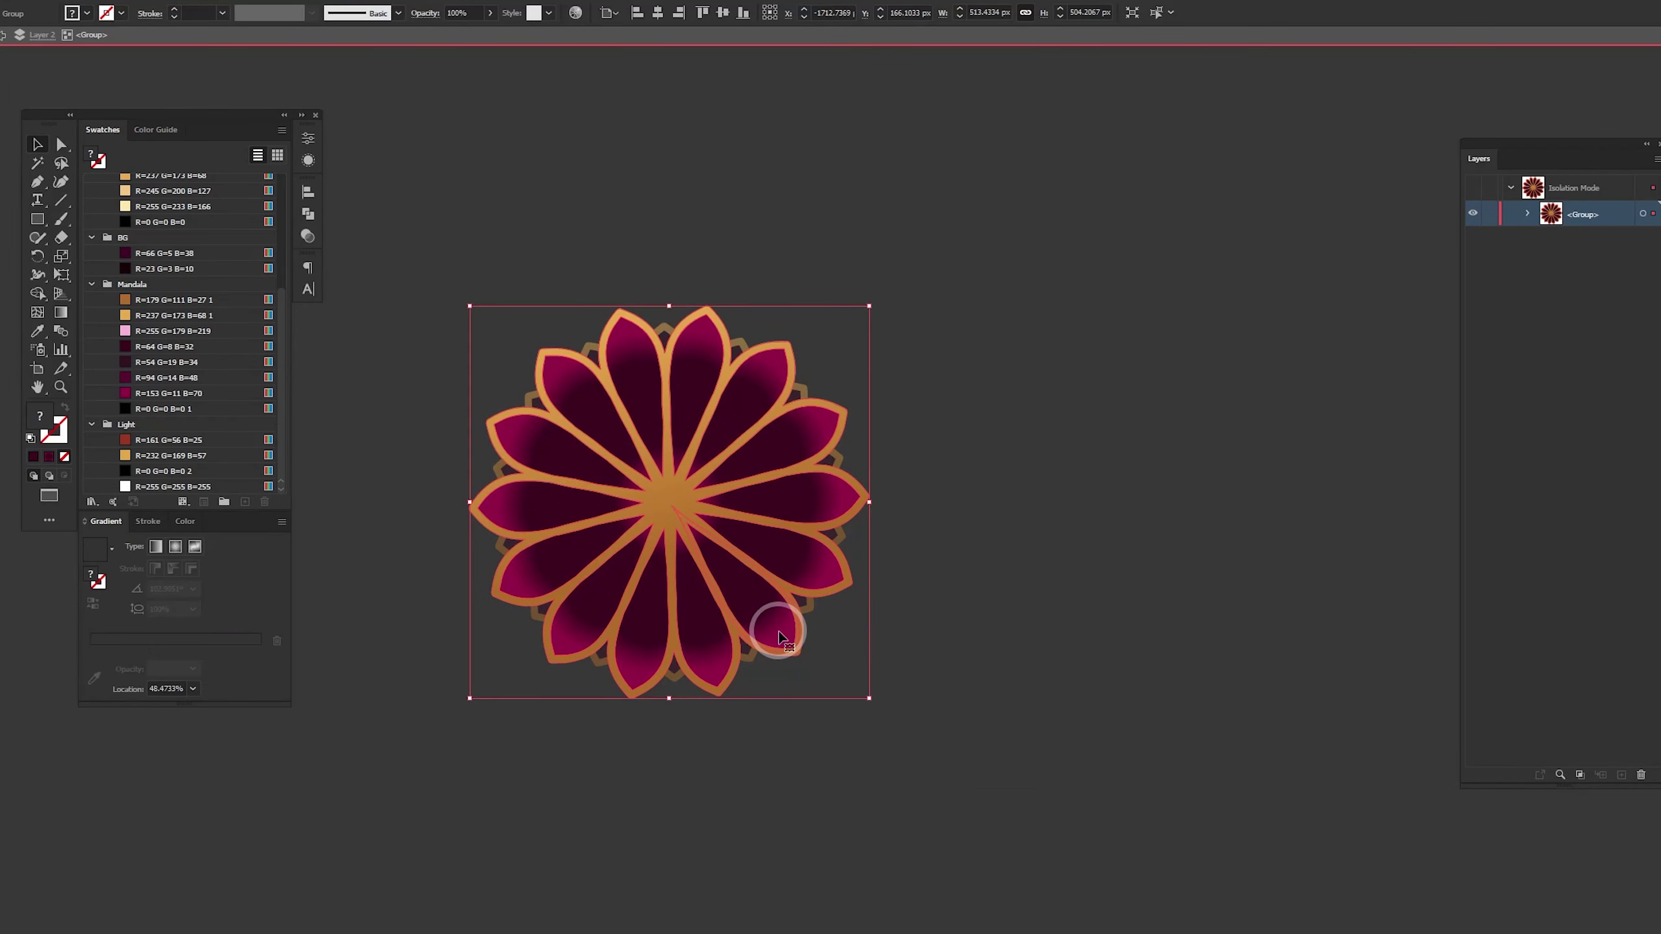
click(811, 502)
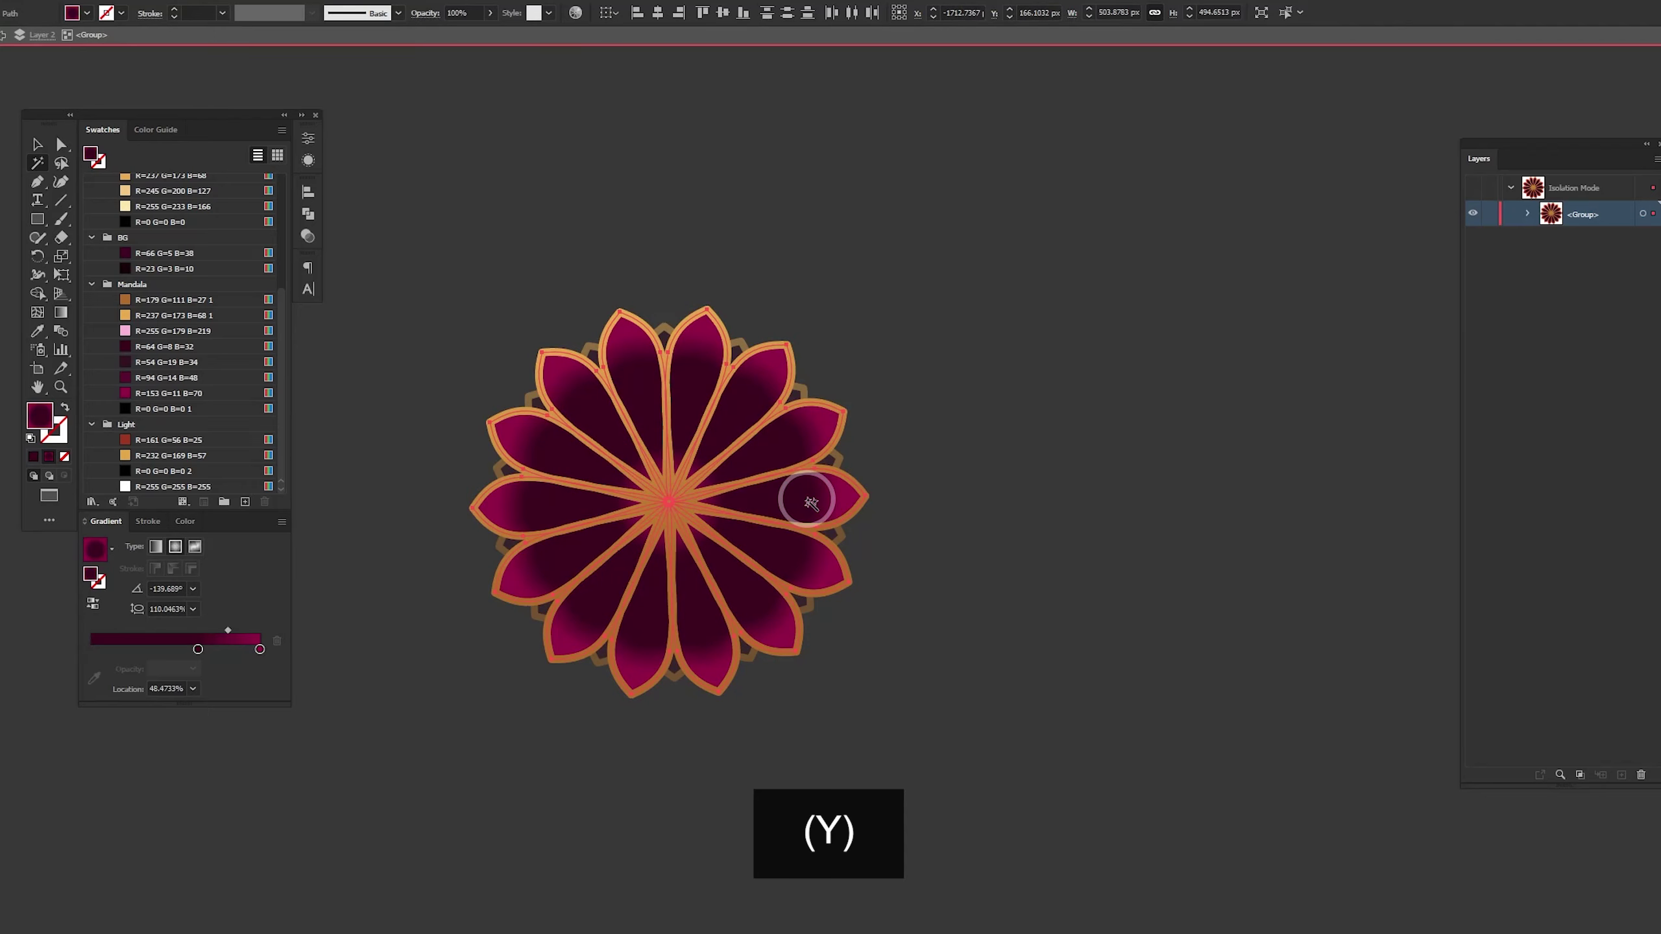
key(v)
click(93, 603)
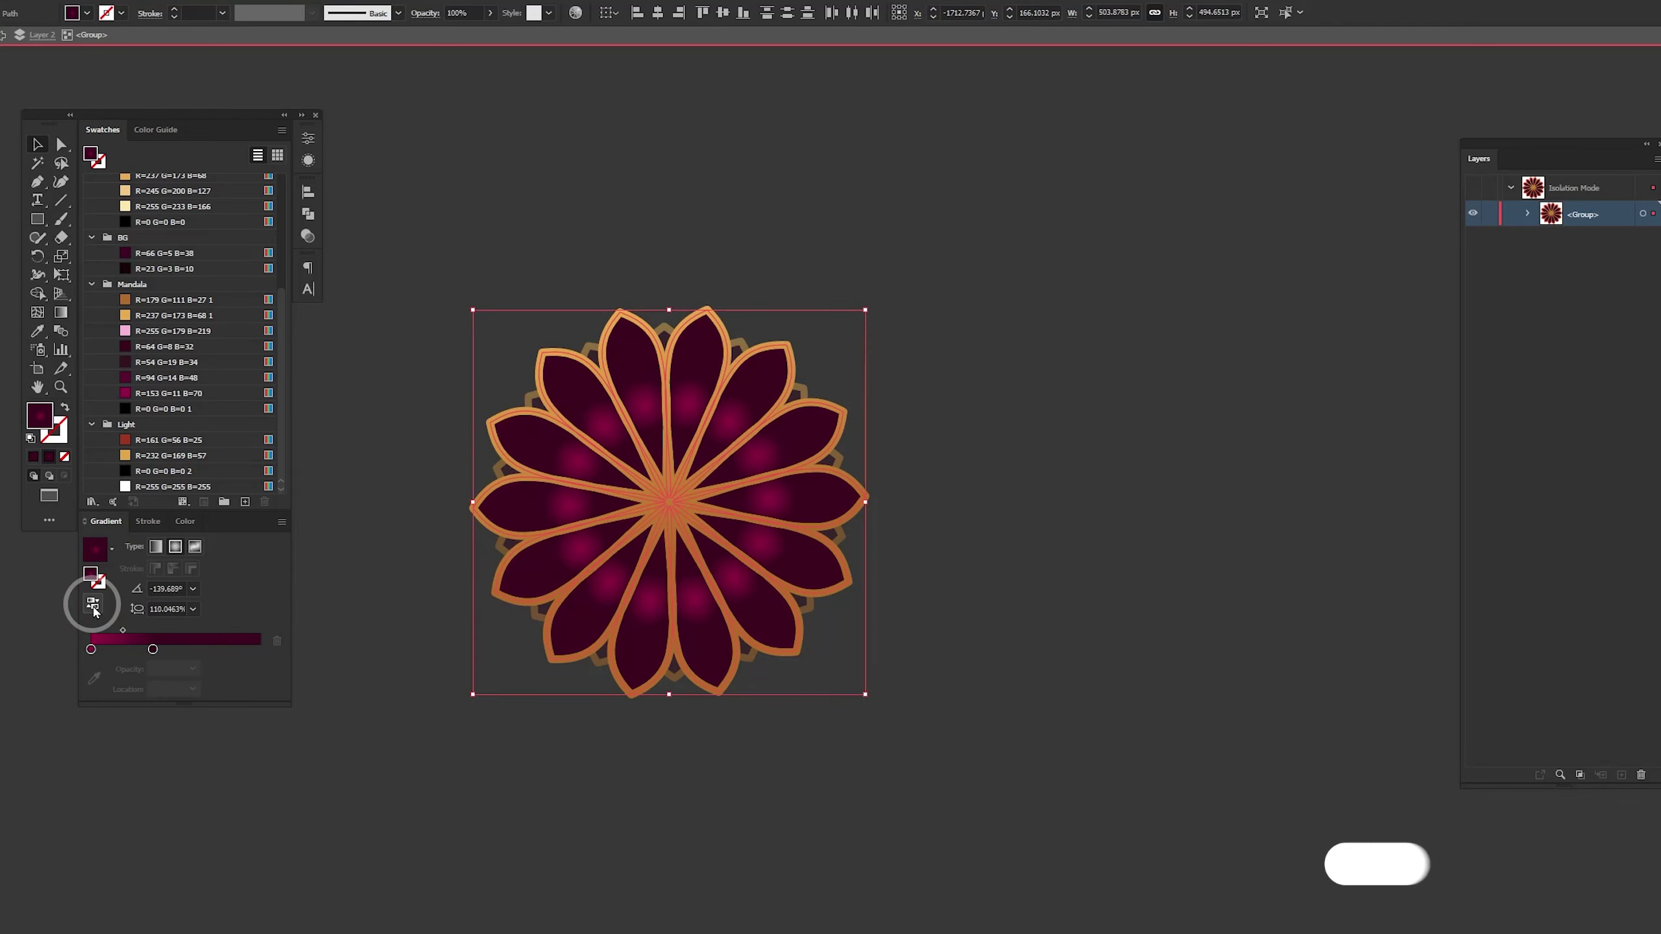
drag(153, 649, 259, 649)
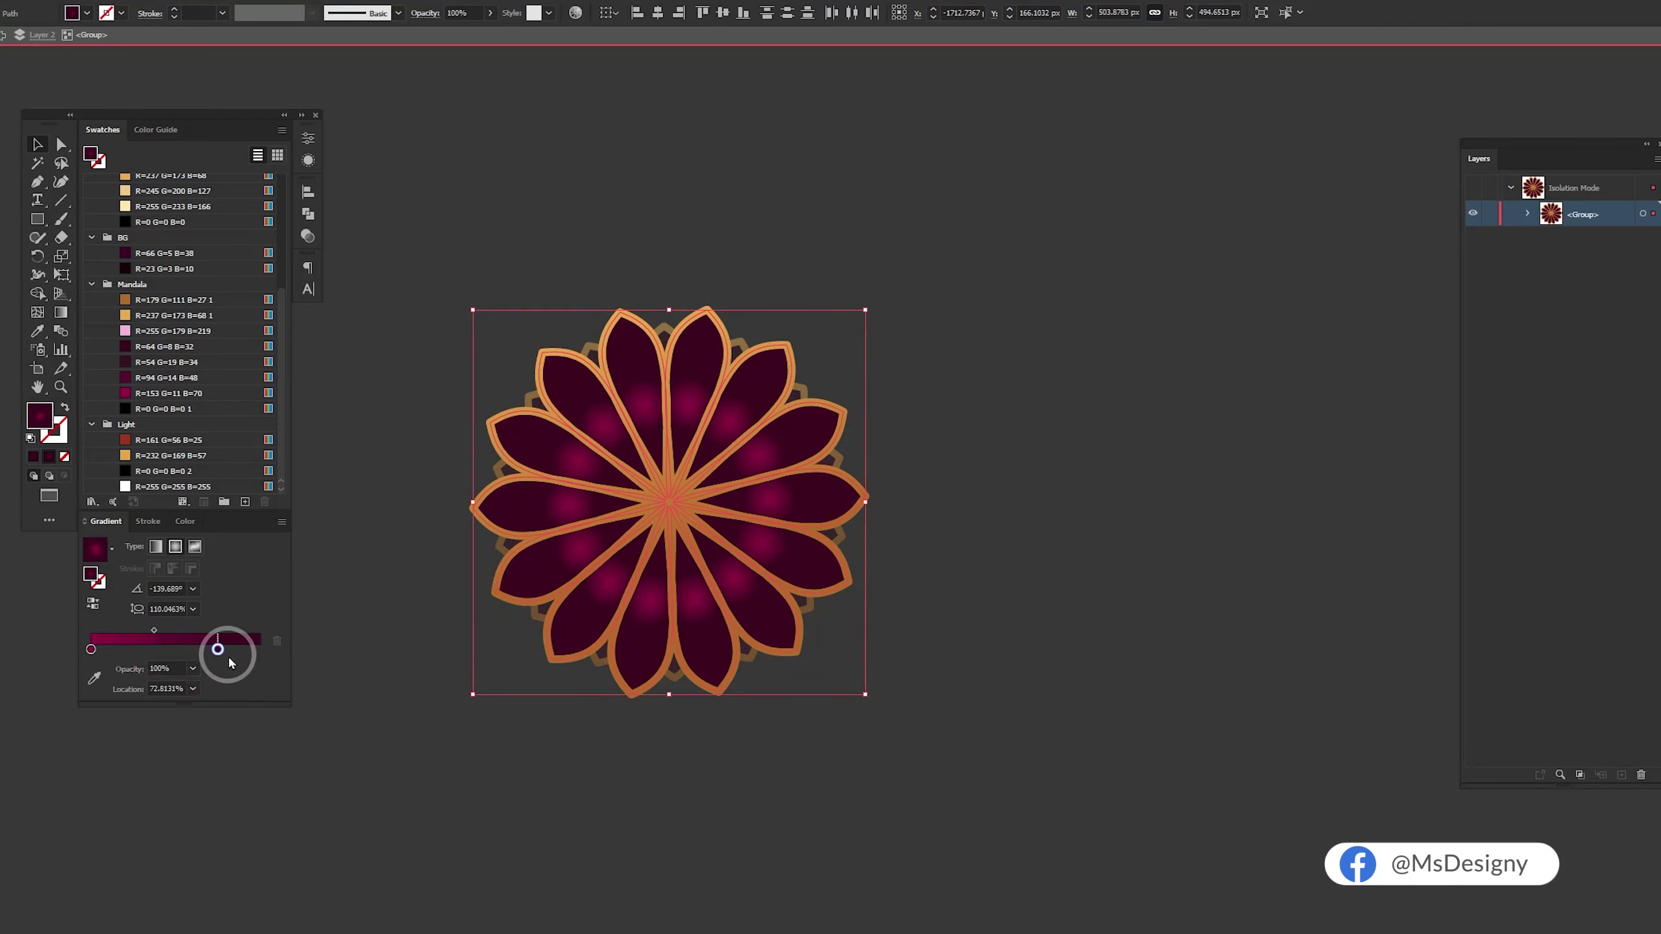
drag(91, 648, 209, 652)
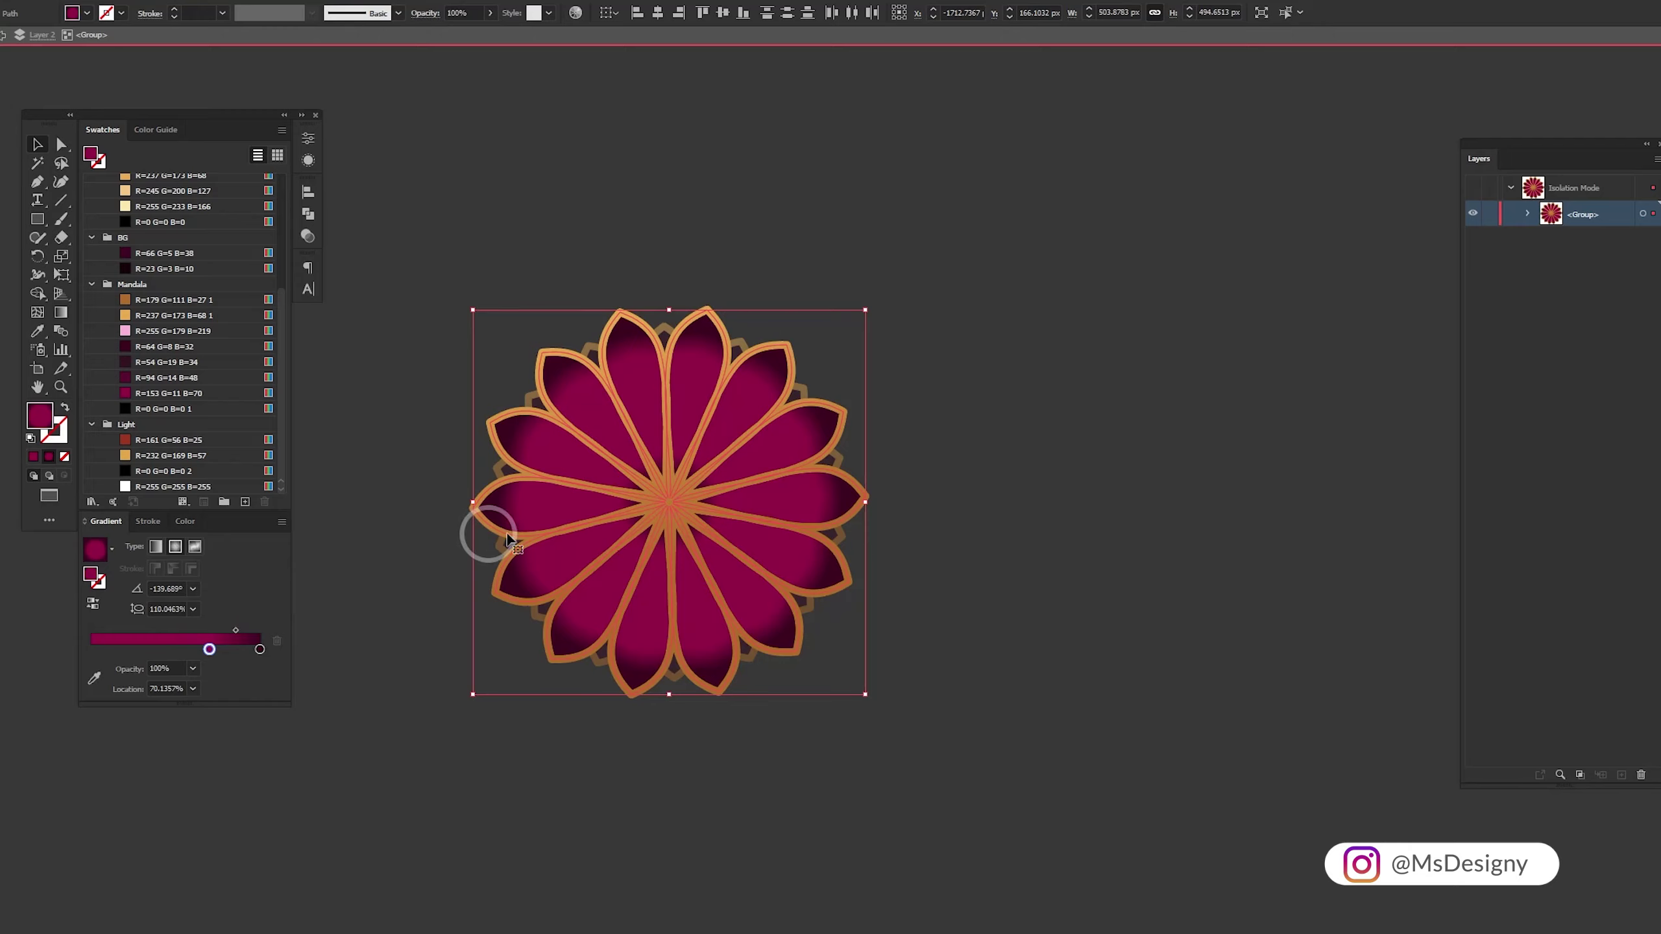
click(908, 535)
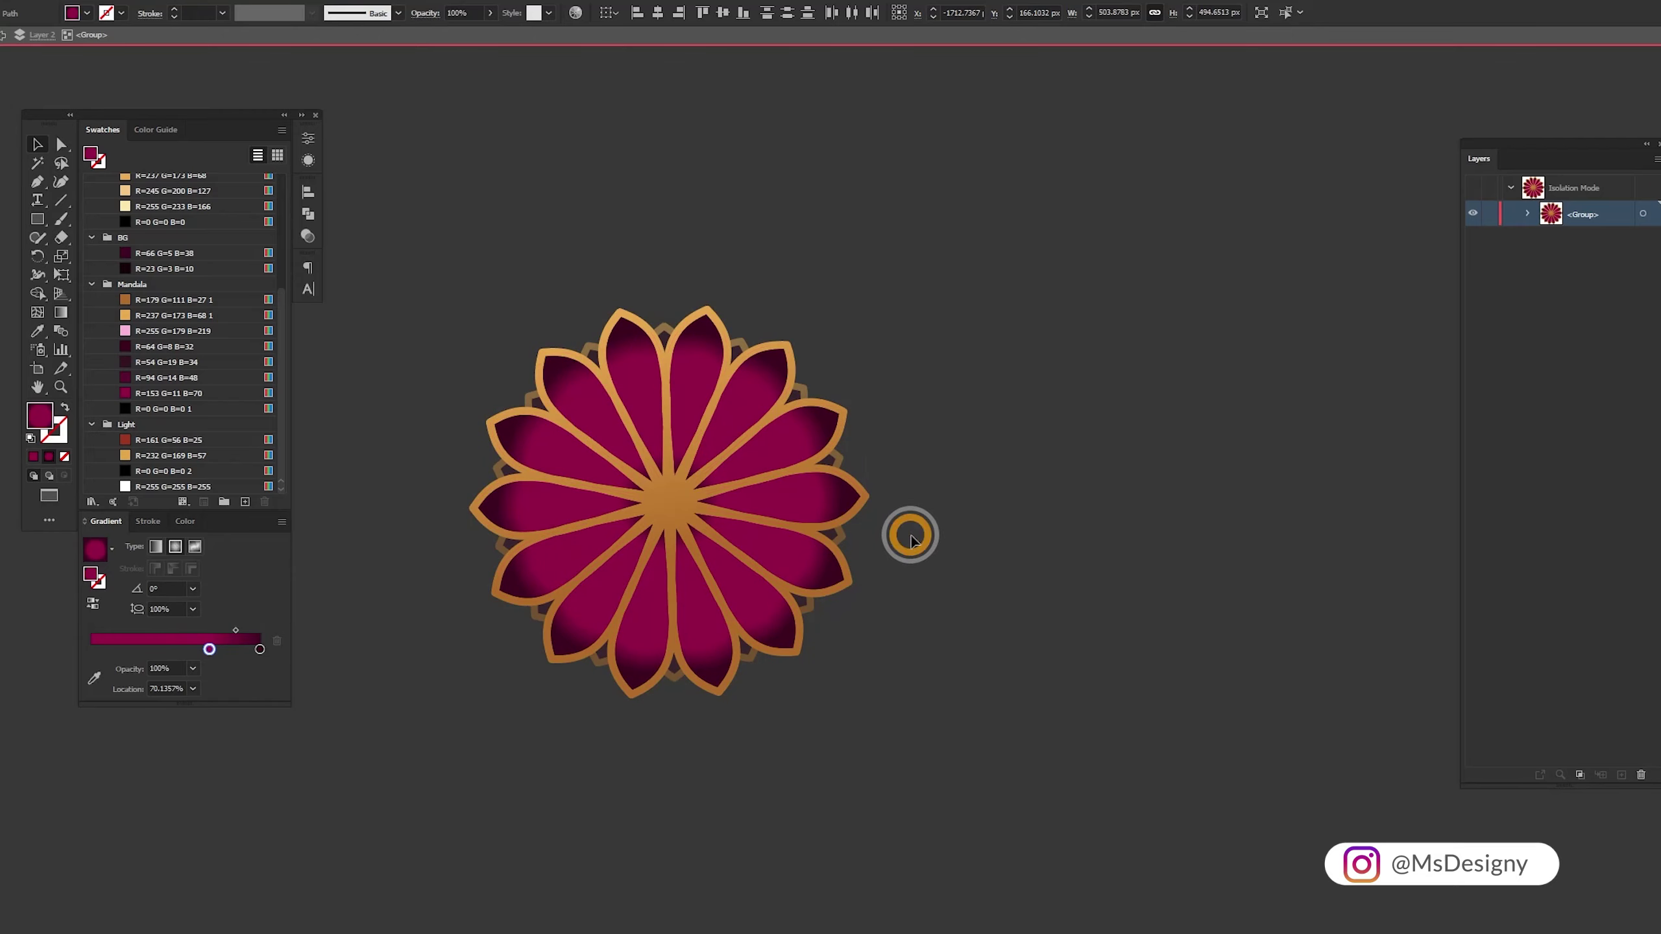
double_click(1032, 625)
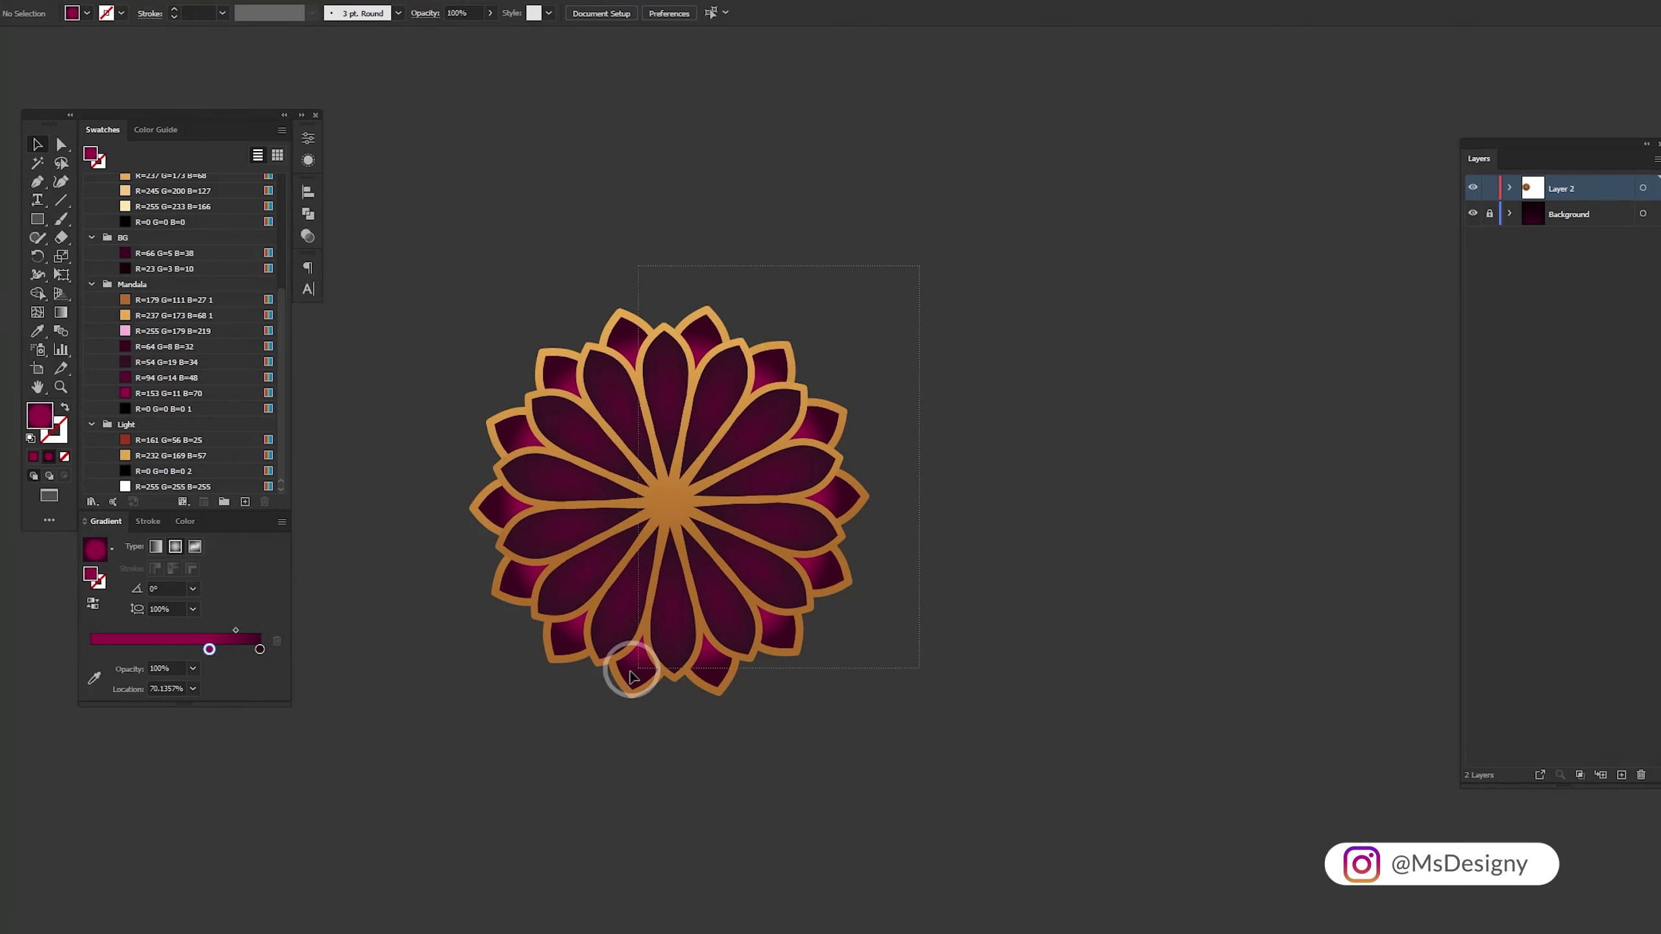
Copy the mandala group, Paste in Back, and drag a handle to scale the copy up
click(624, 586)
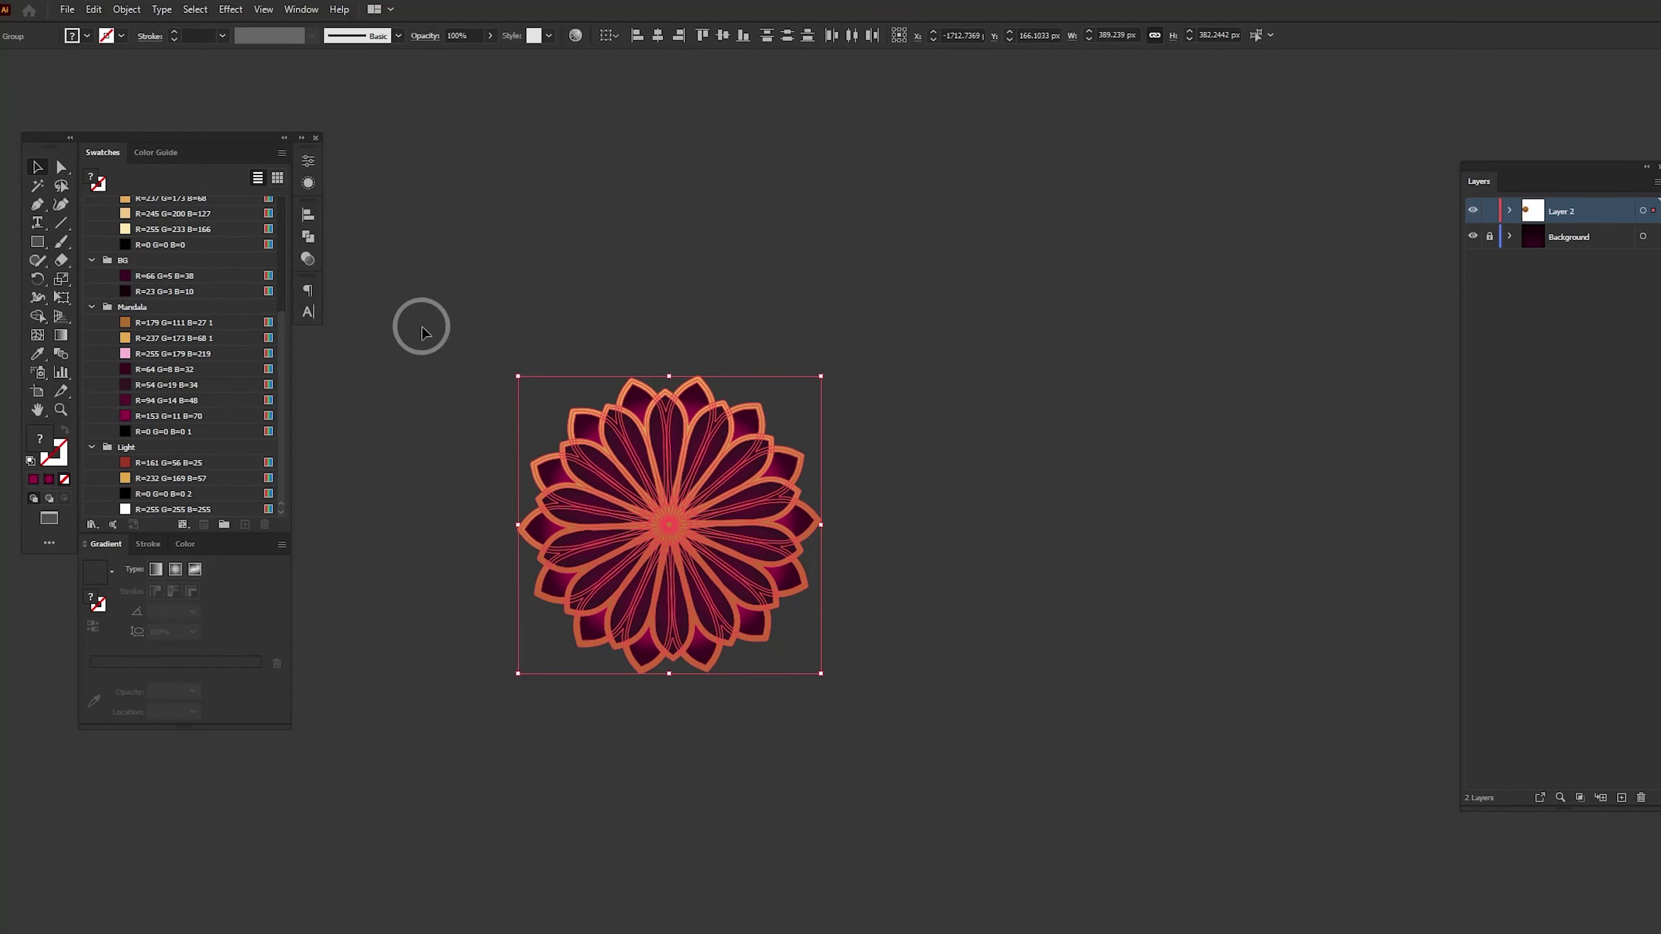
click(136, 13)
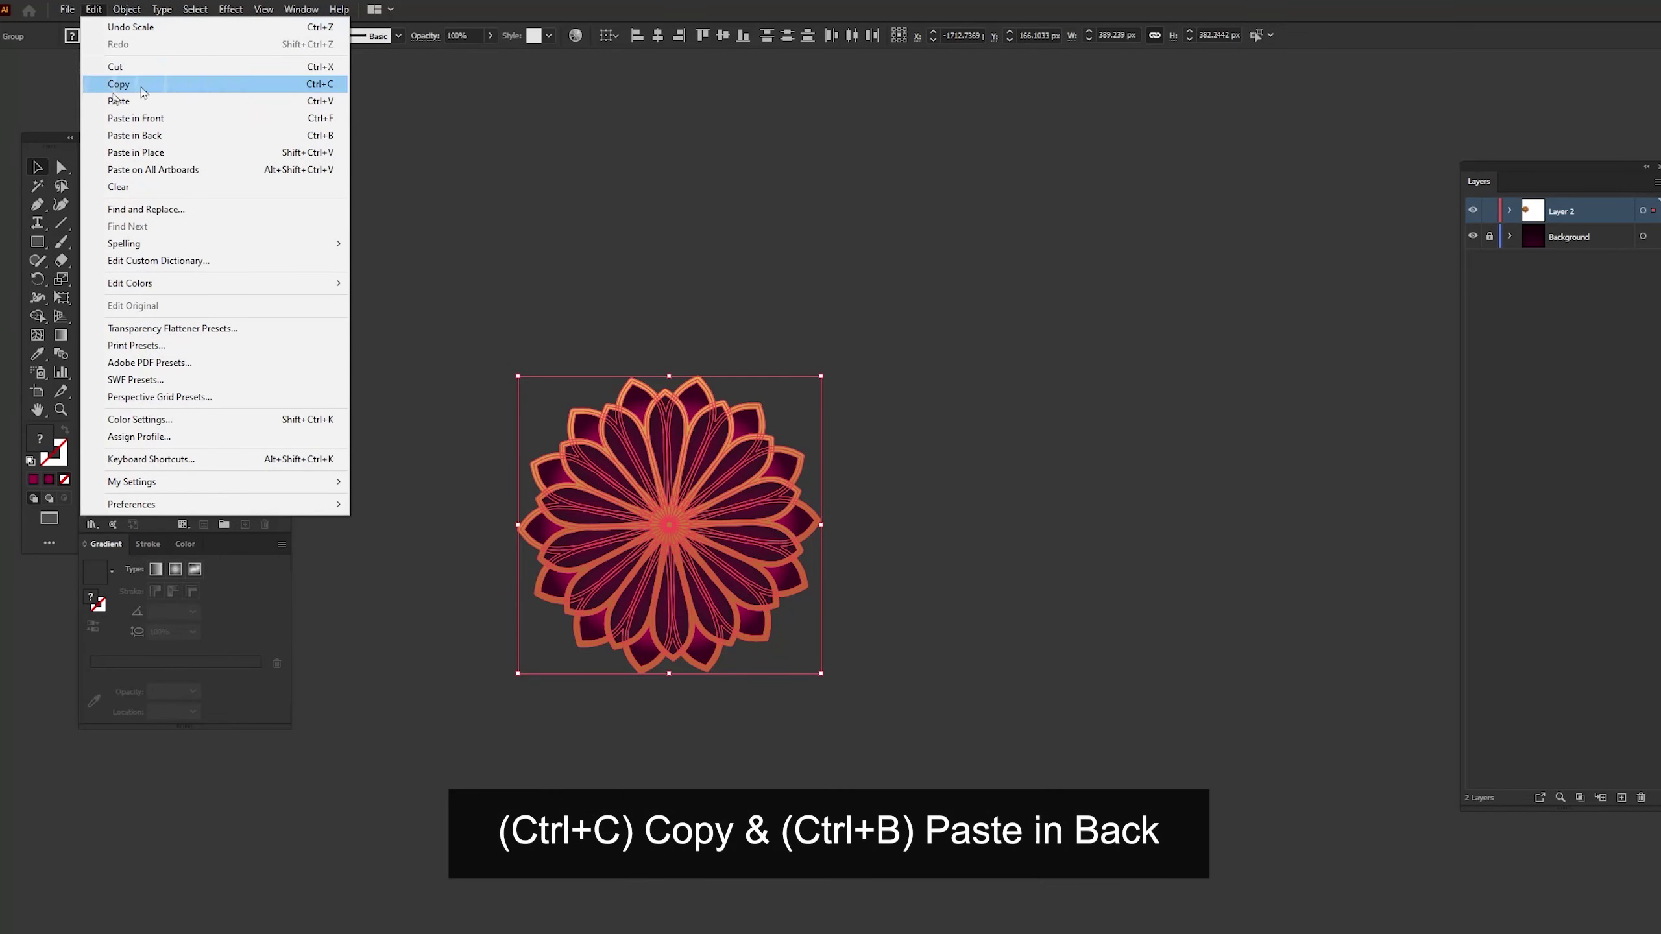
click(202, 84)
click(93, 9)
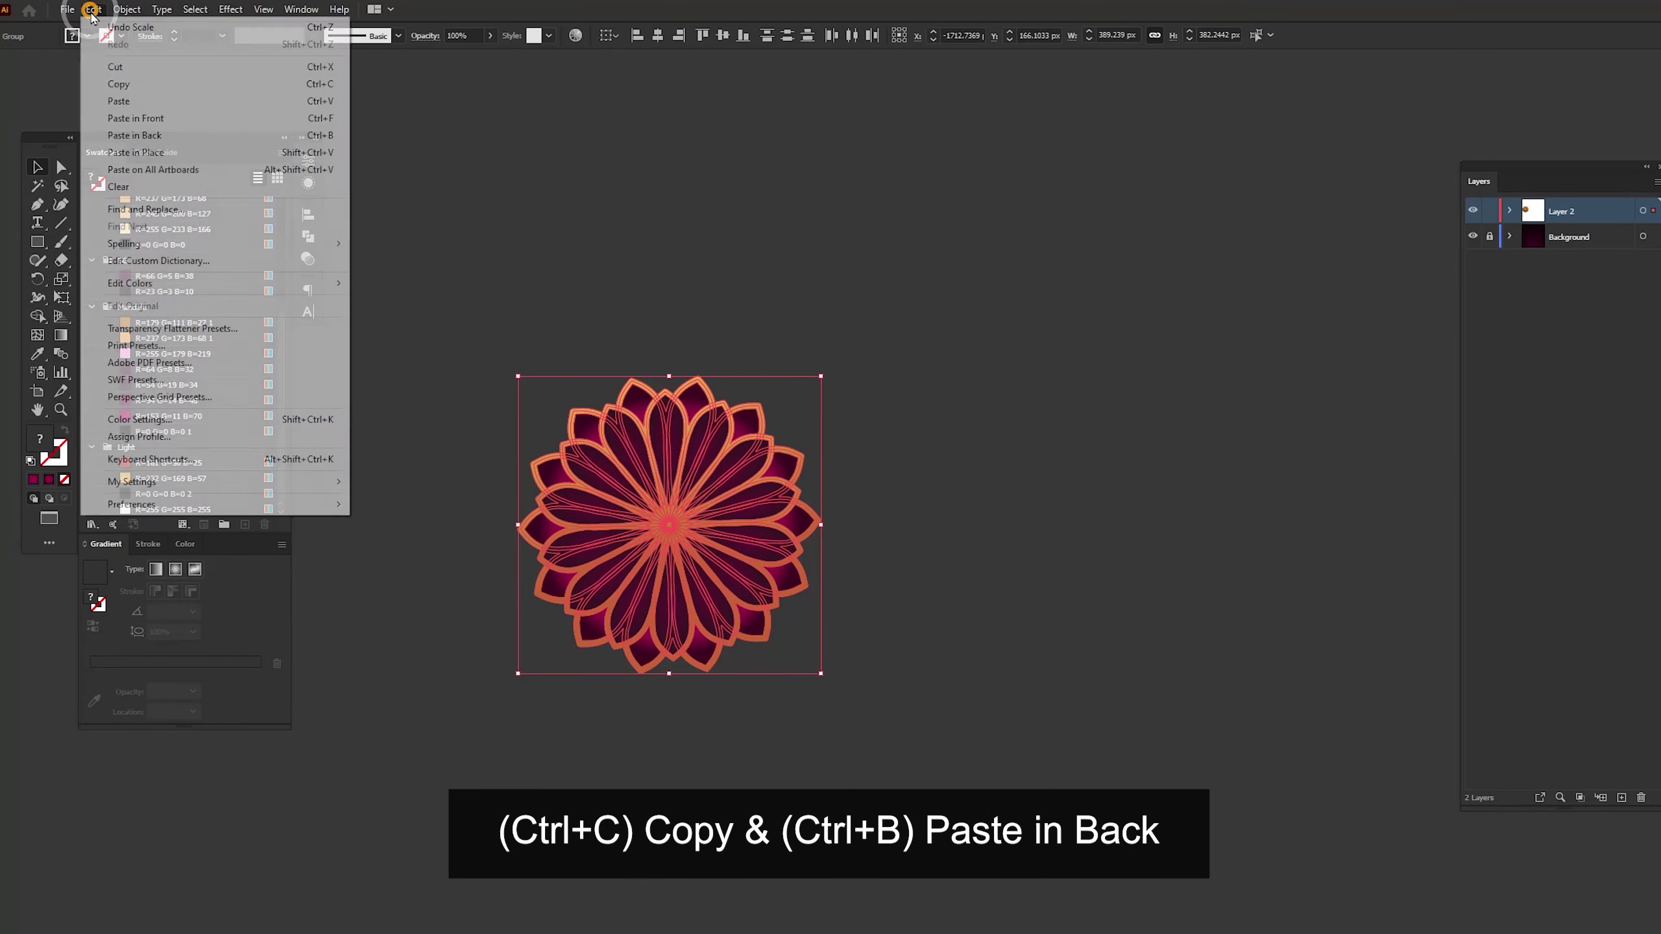
click(212, 137)
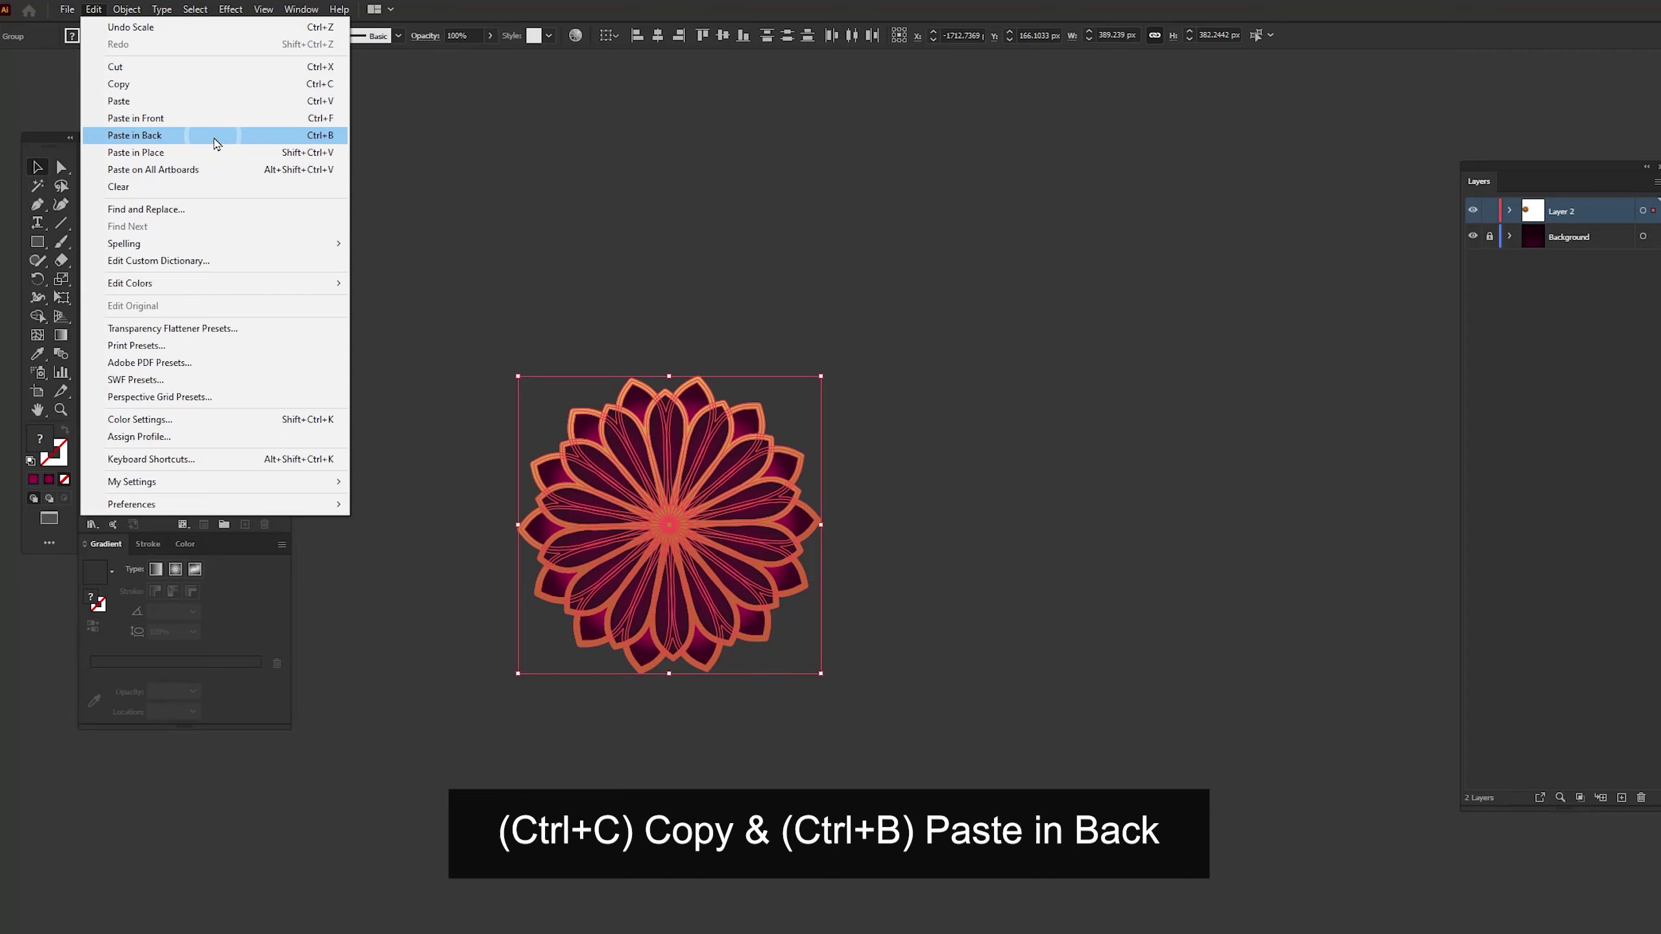
drag(669, 377, 678, 307)
click(1146, 419)
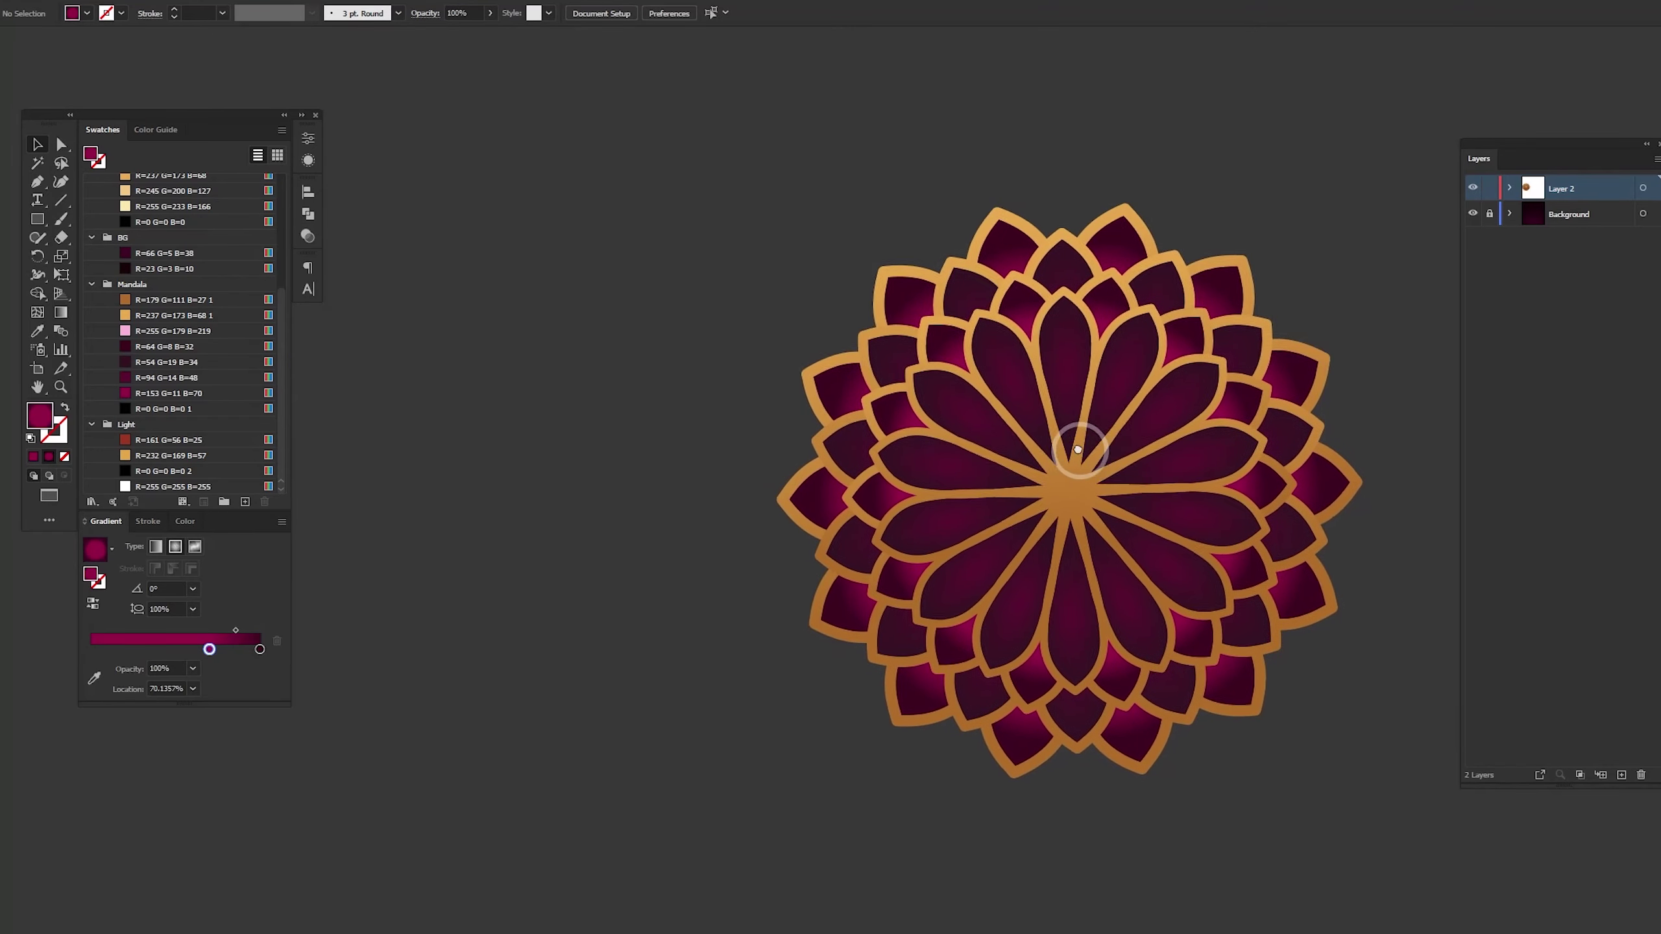
Draw a small circle left of the mandala with the petal gradient at 100% aspect ratio
key(l)
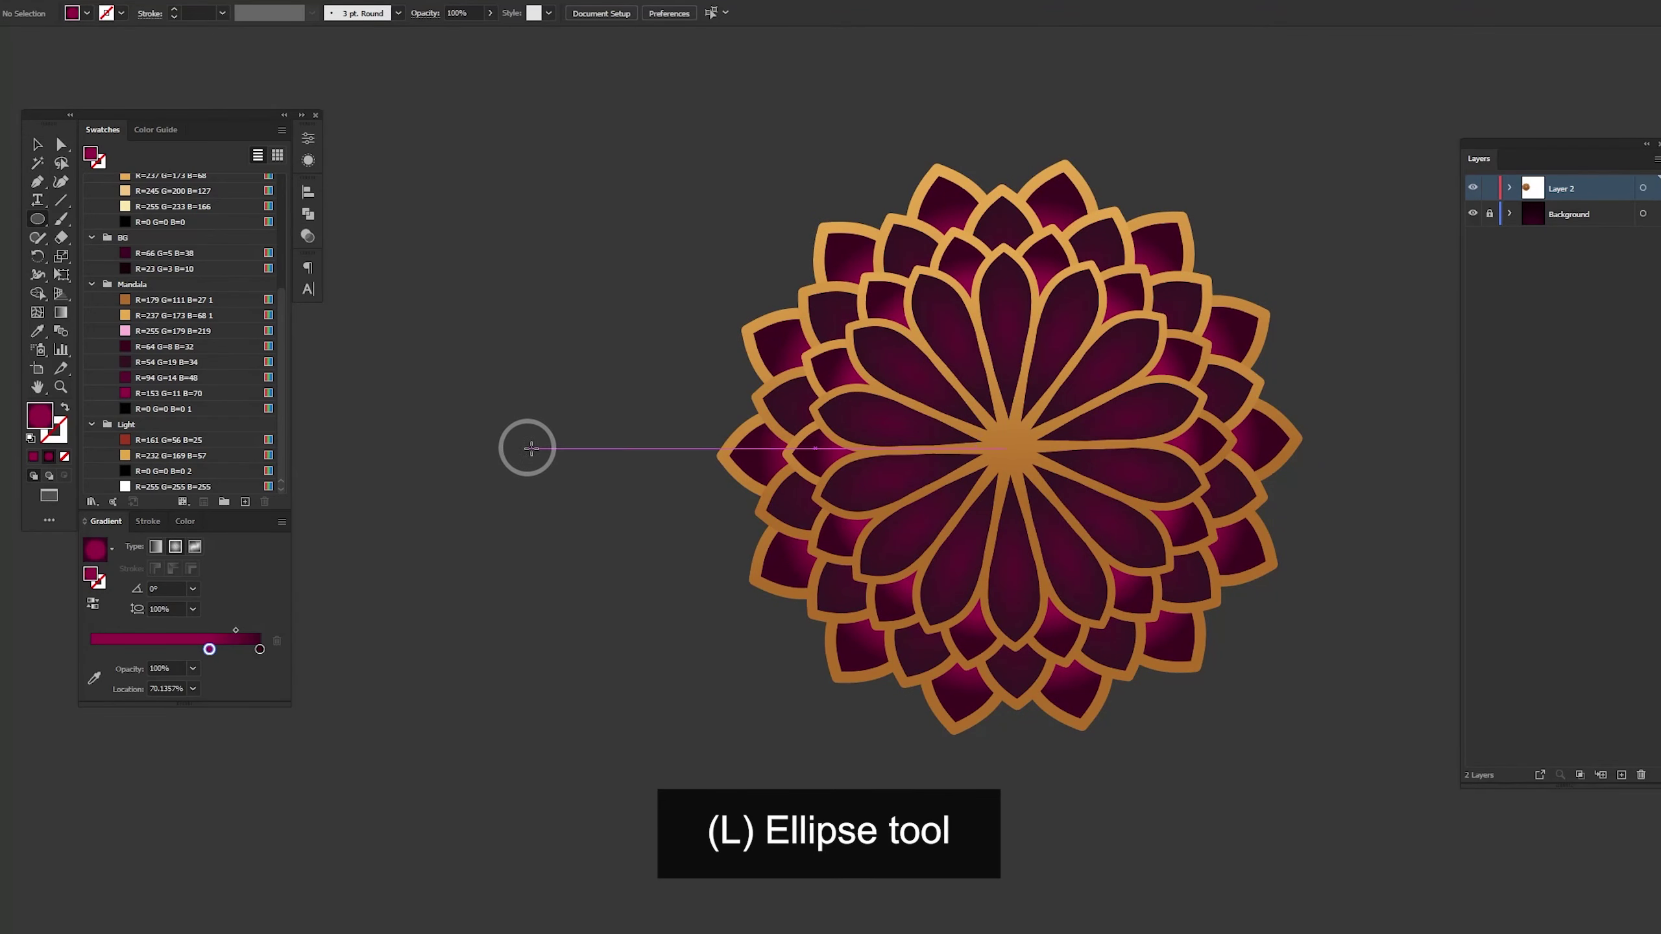
drag(513, 426, 584, 496)
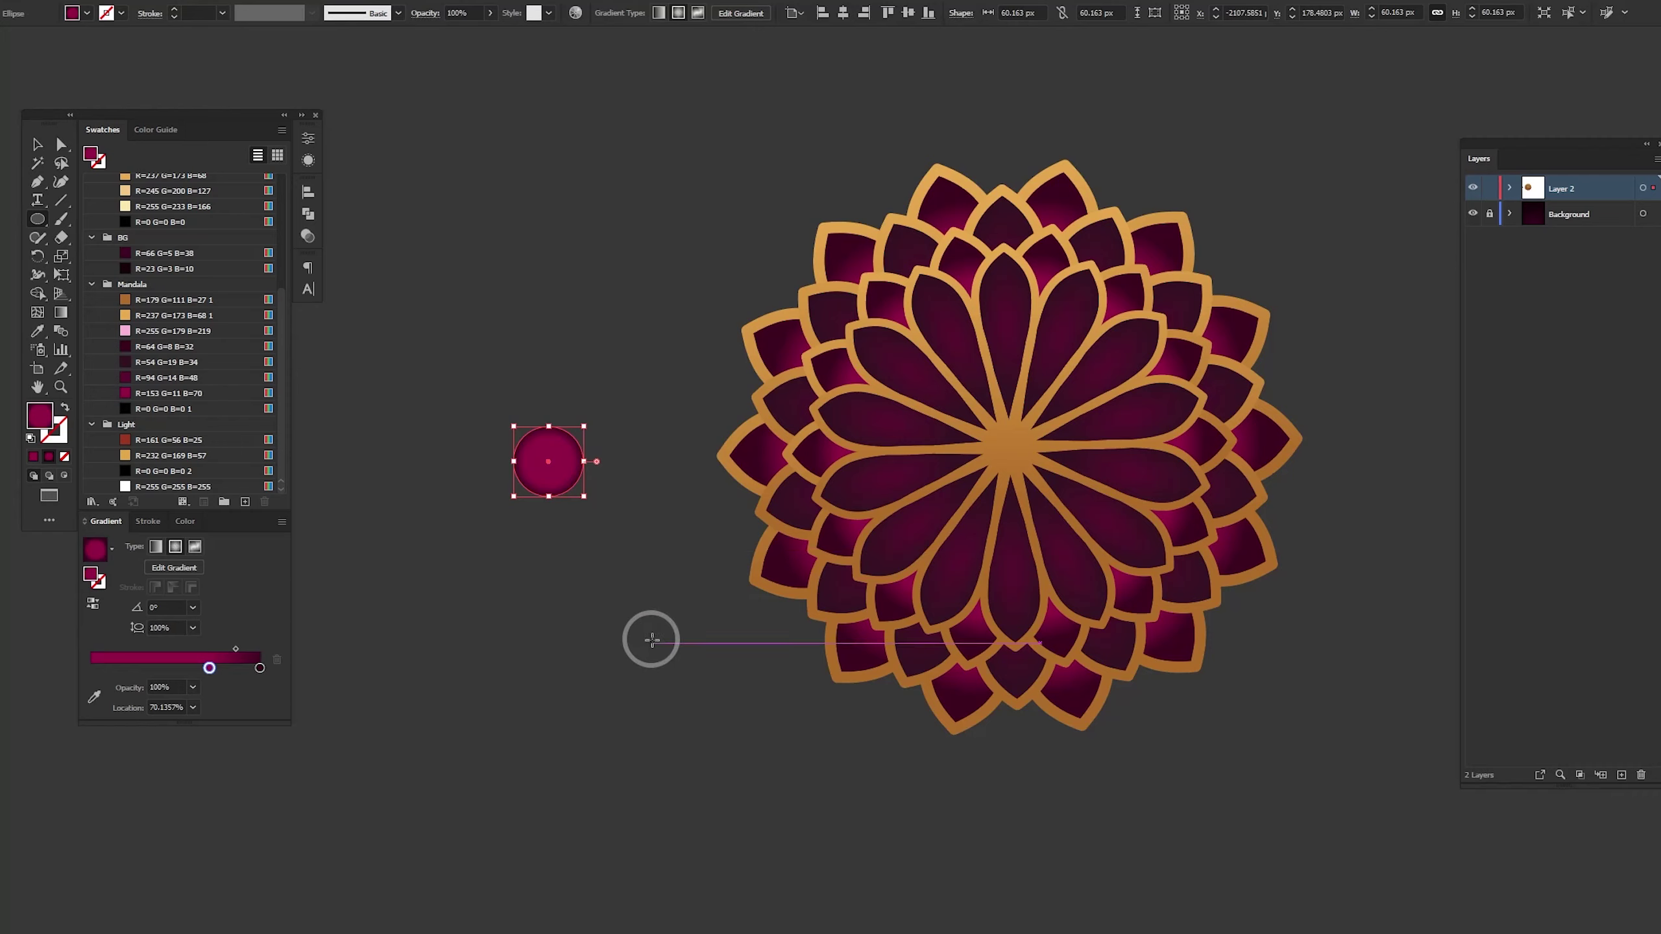
key(i)
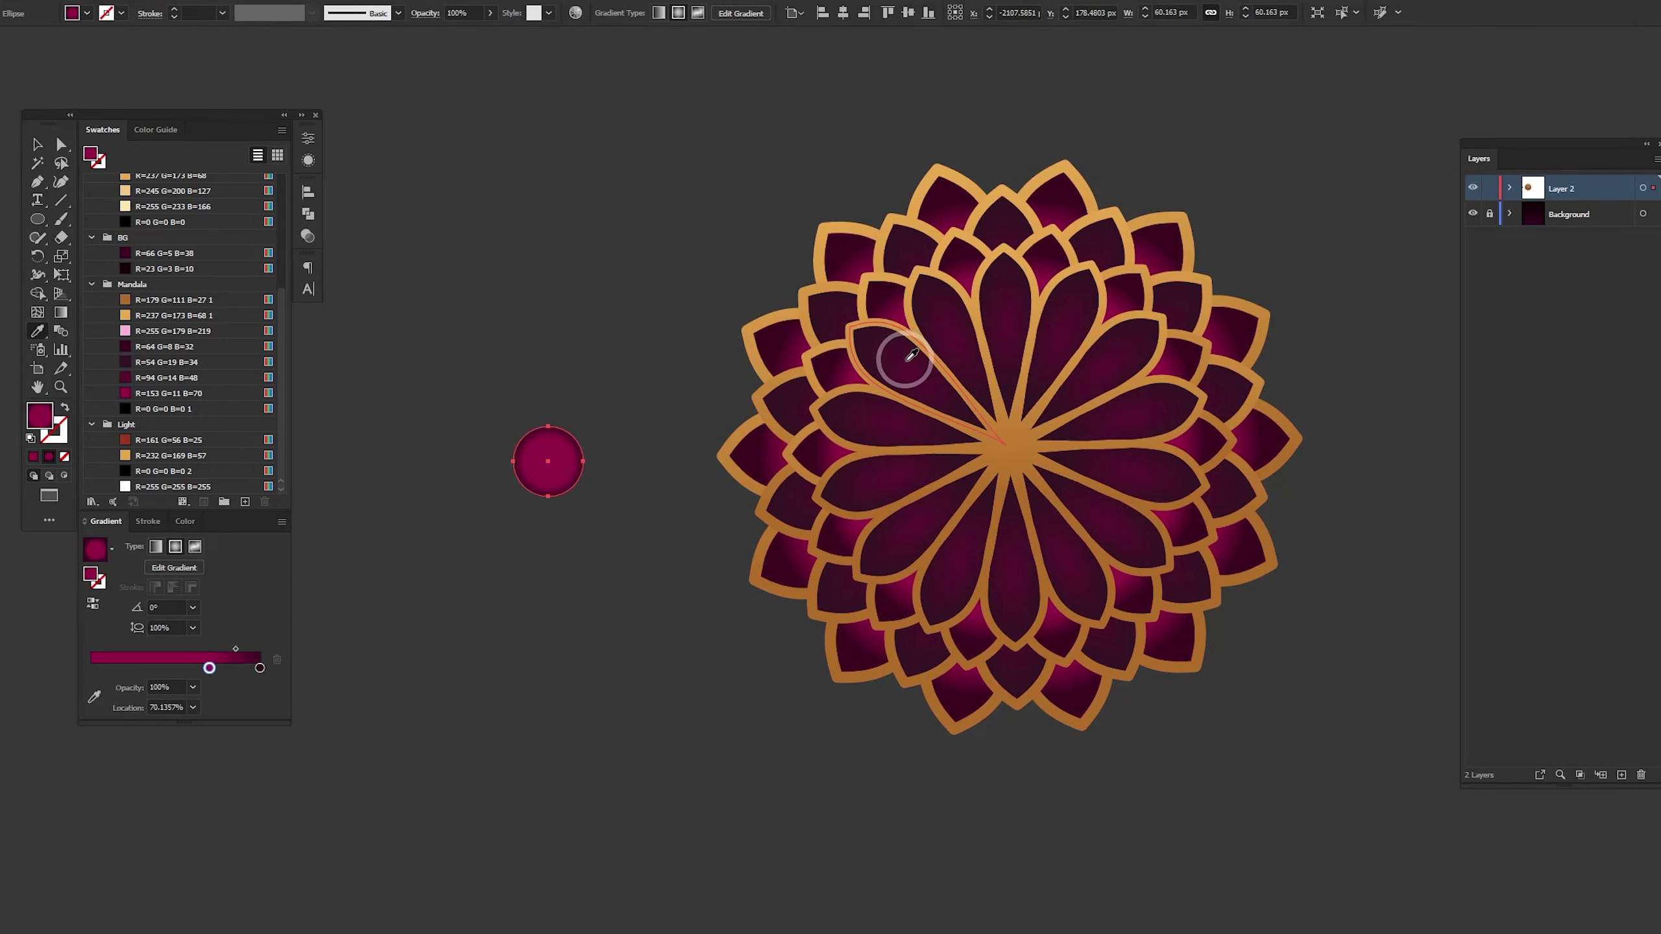
click(908, 359)
click(192, 630)
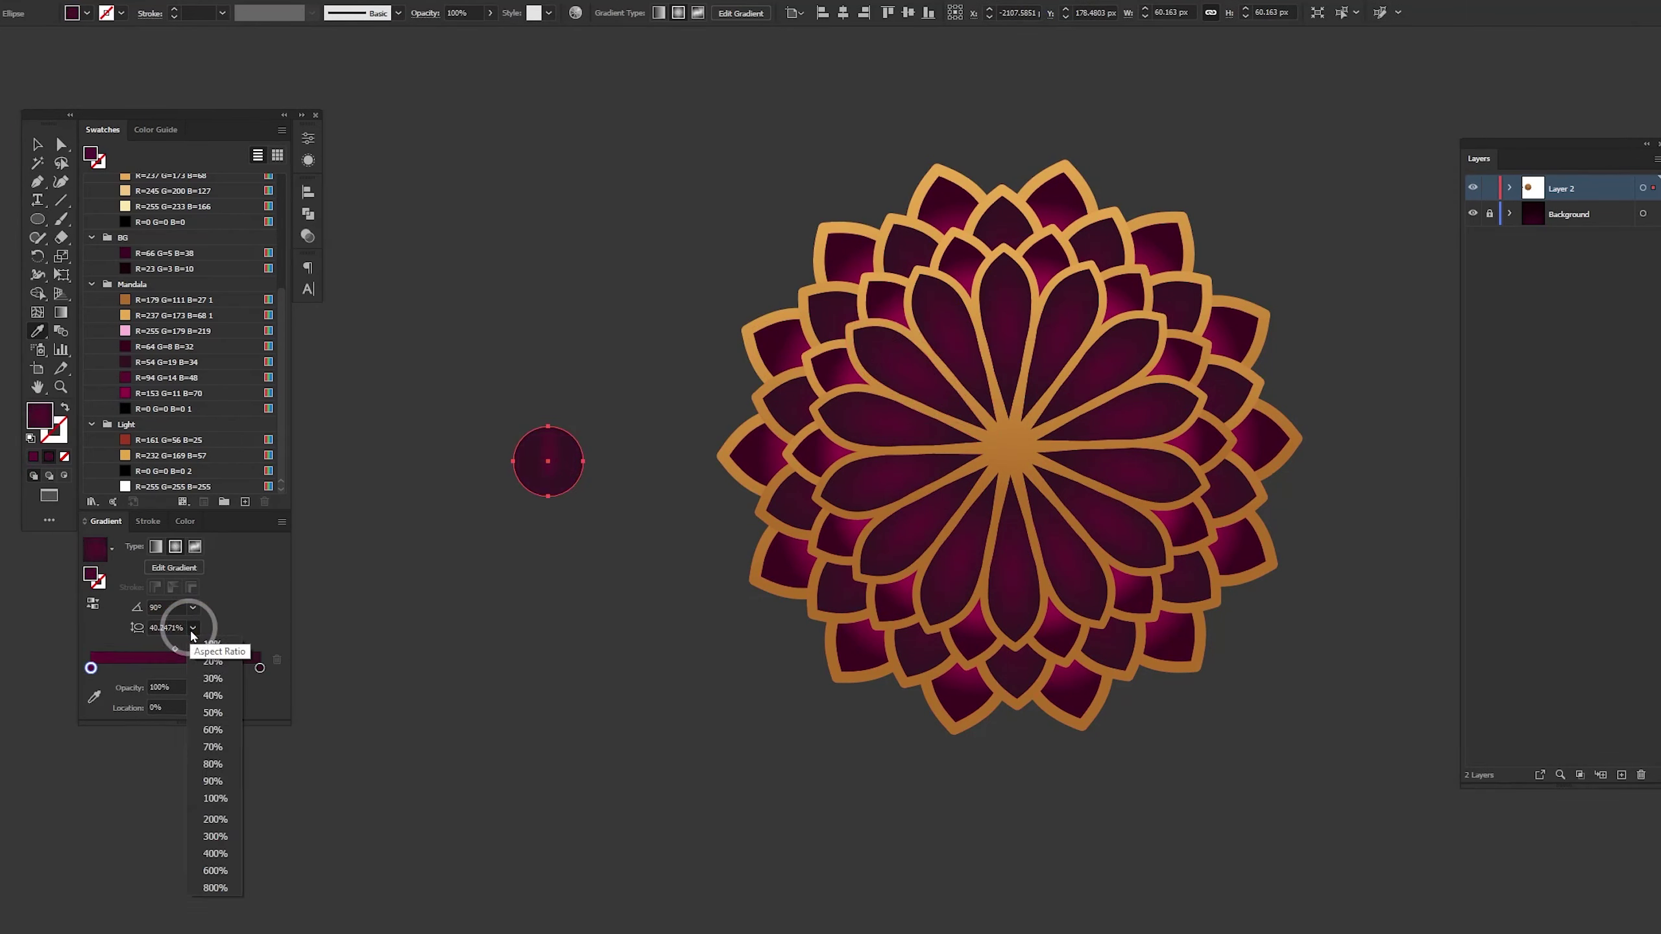
click(218, 792)
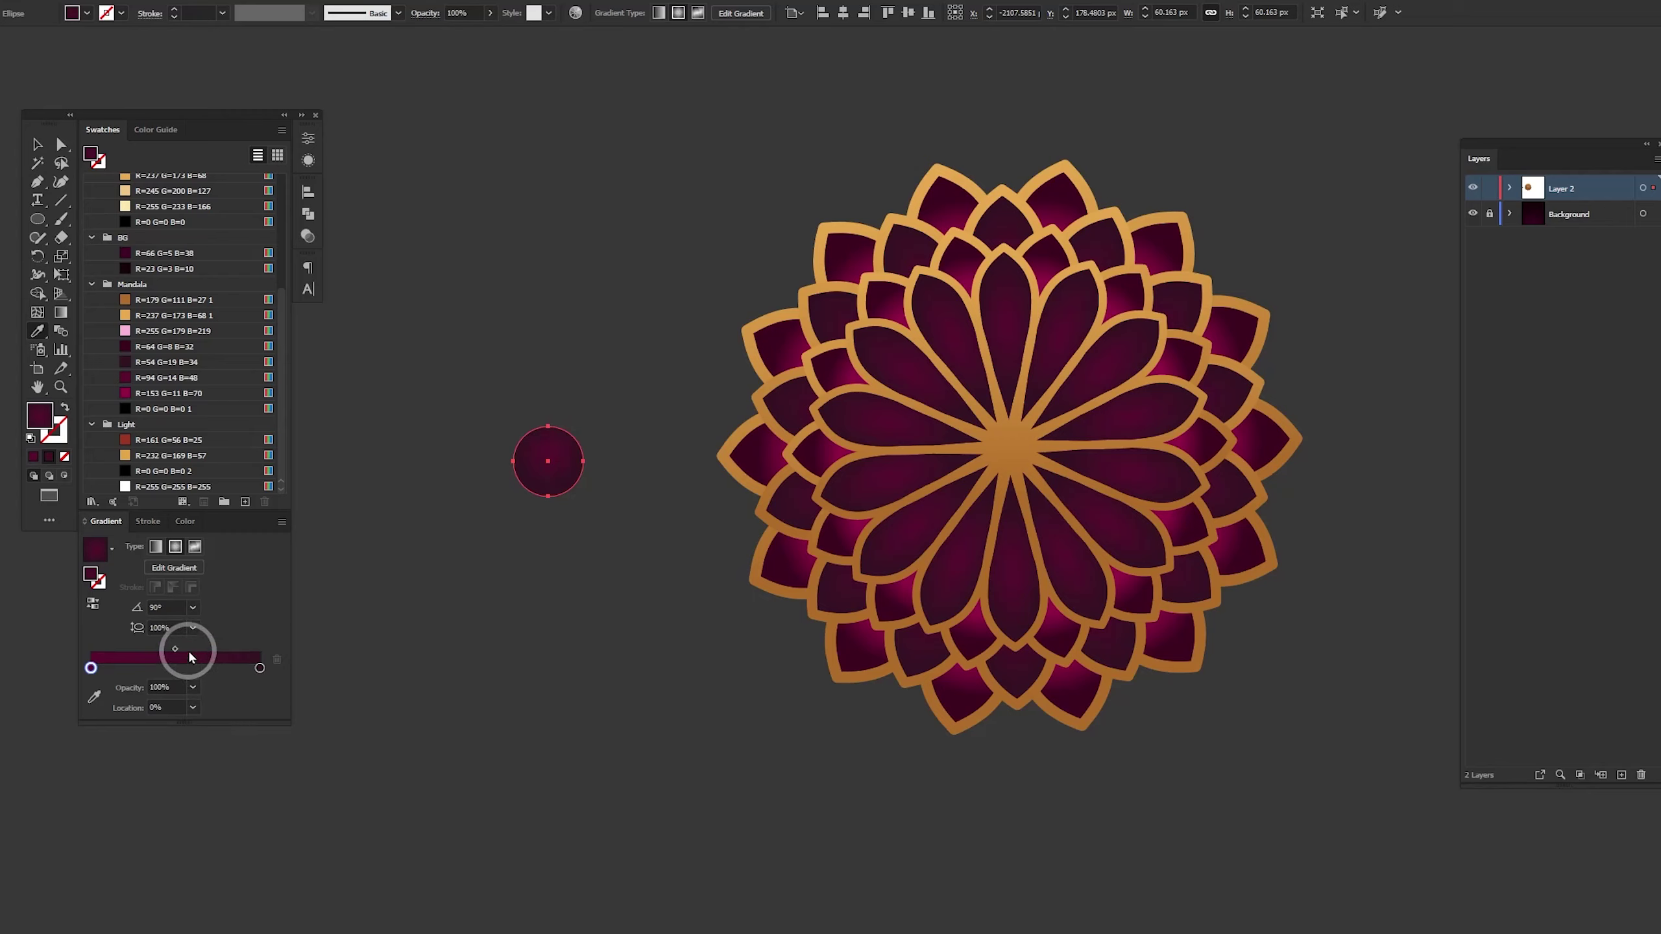
Shift the circle's gradient centre slightly, then Alt-drag a duplicate to its left
key(g)
click(556, 435)
drag(550, 436, 562, 437)
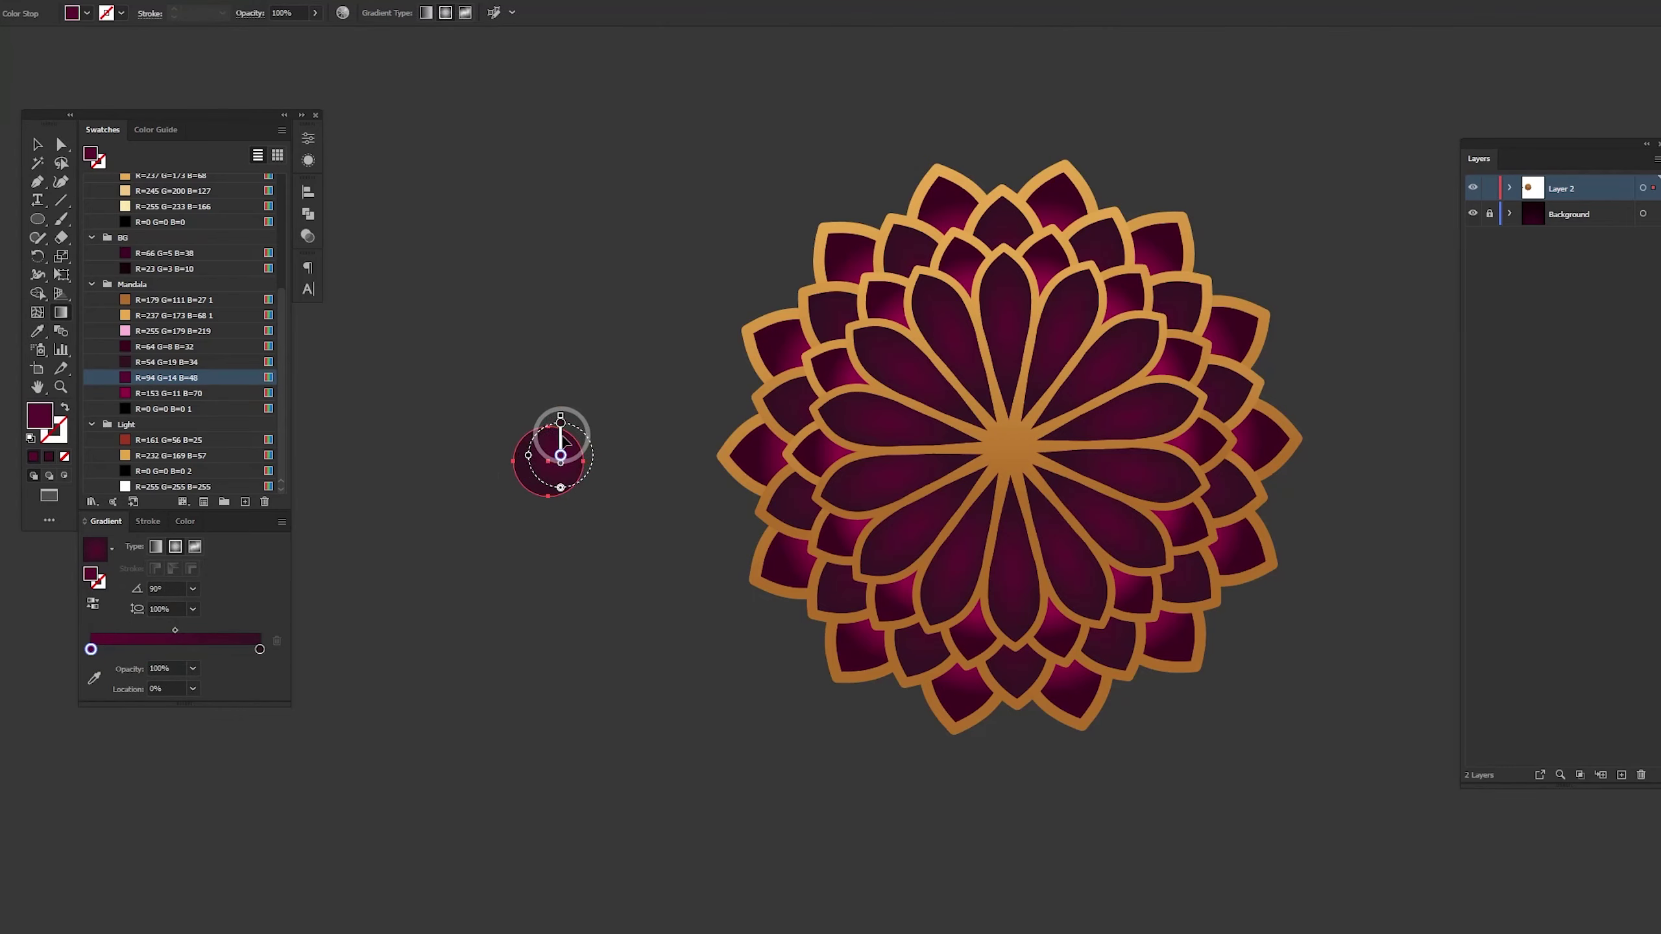
key(v)
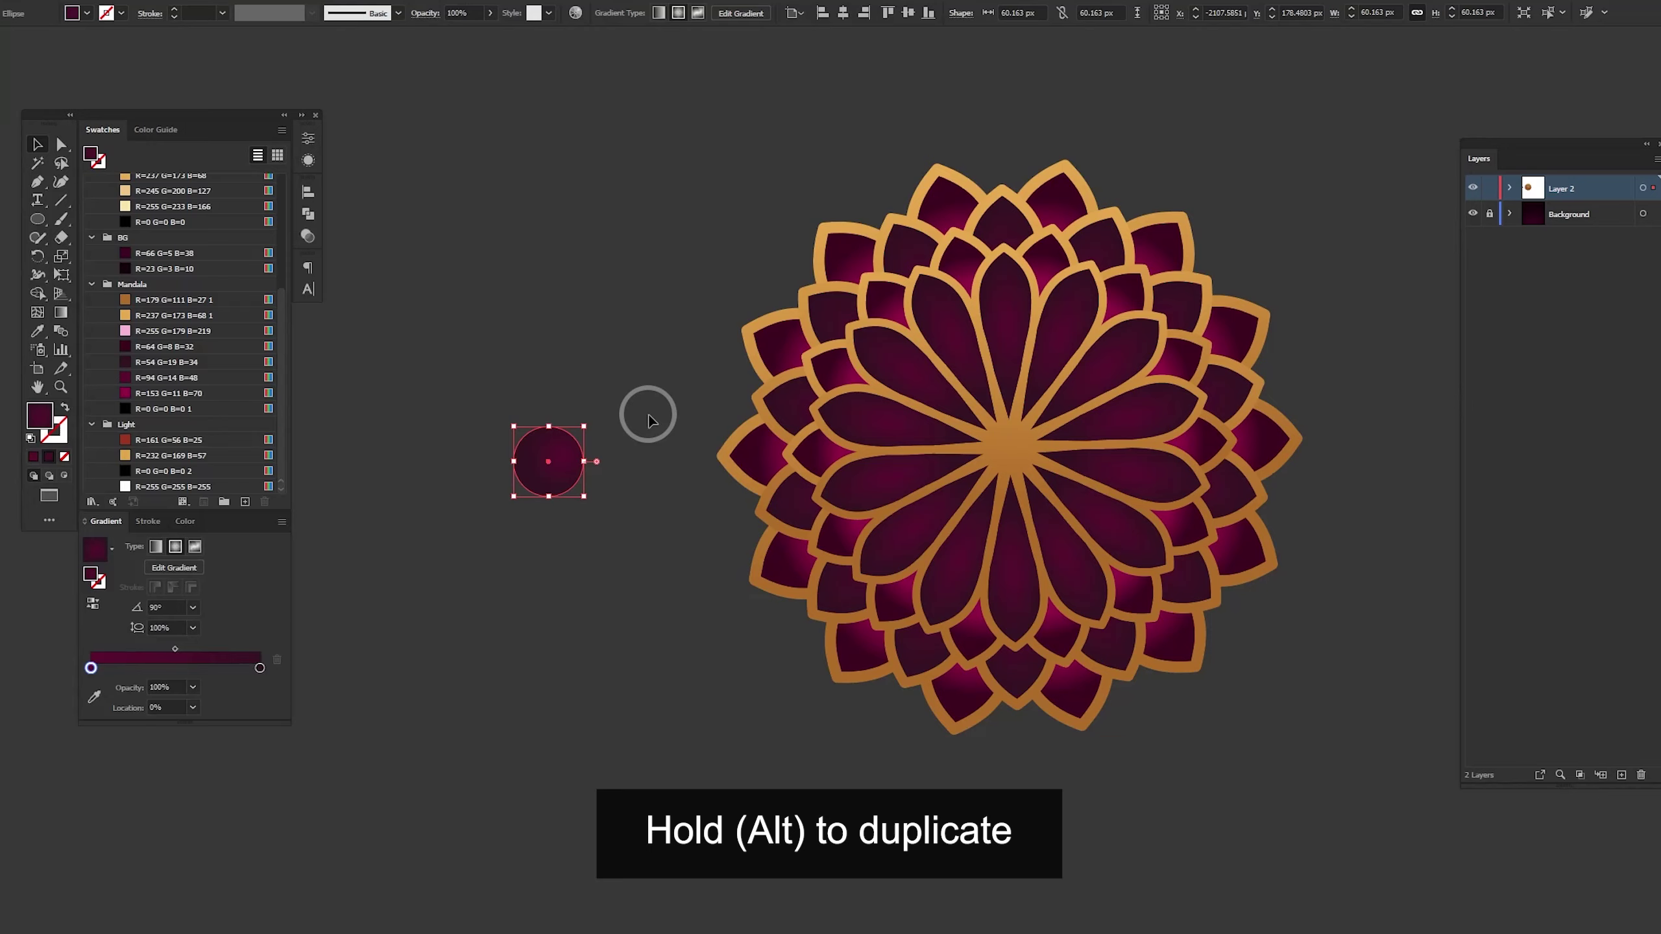
drag(553, 462, 451, 461)
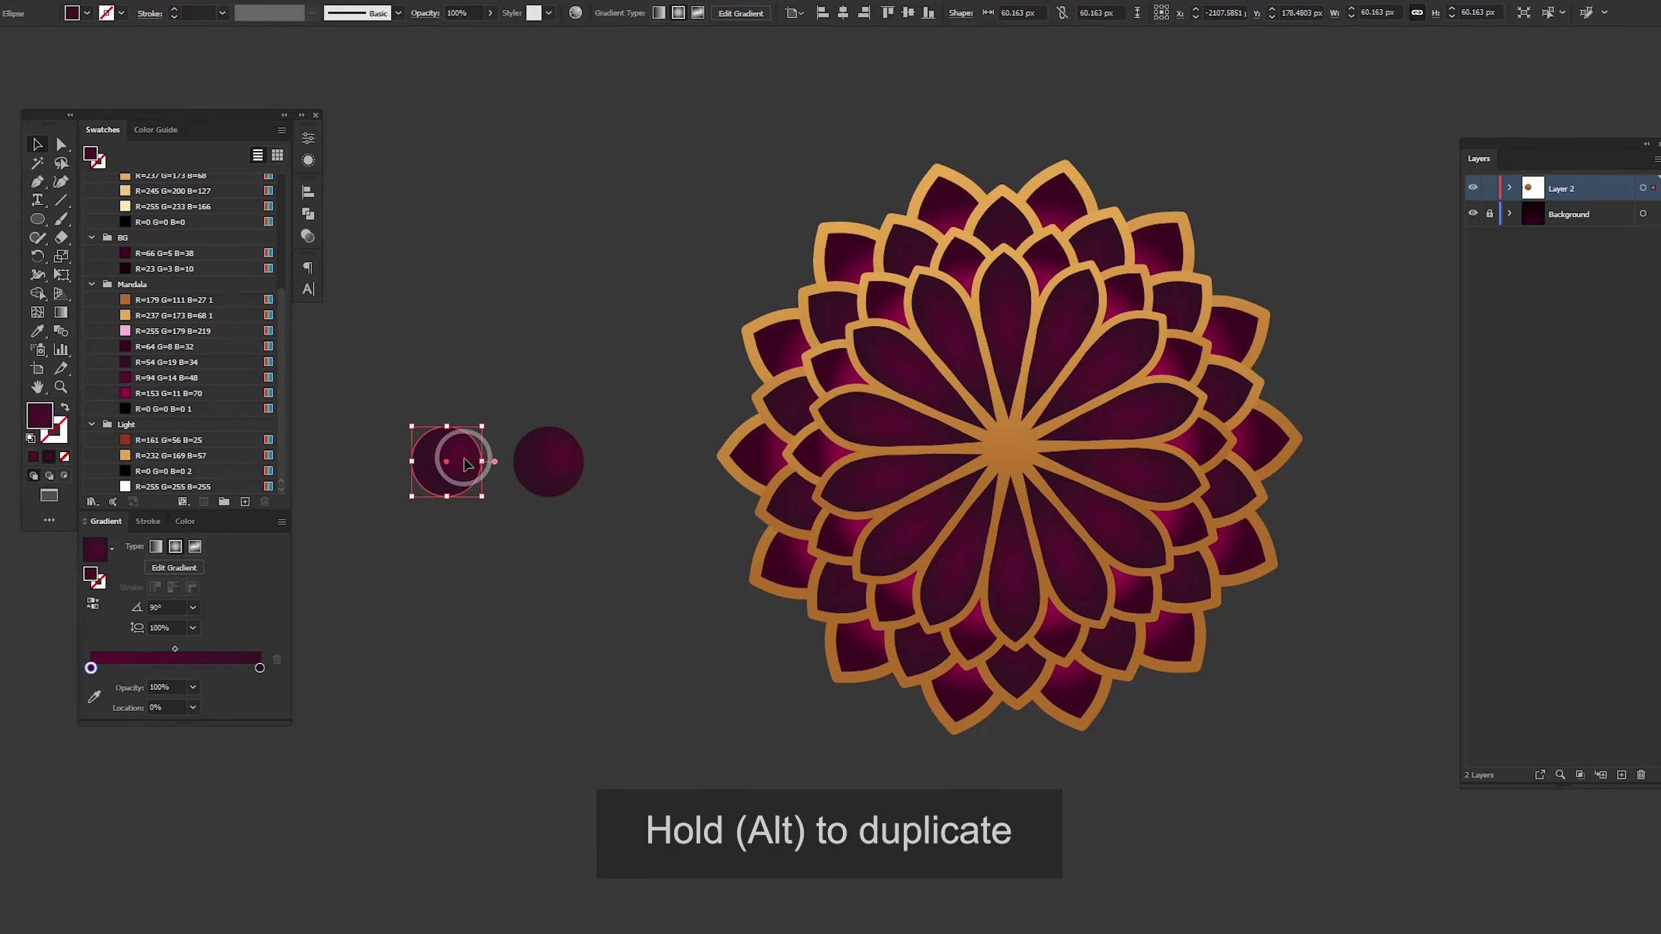
Turn the duplicate into a gold gradient outline with a 6 pt stroke
key(i)
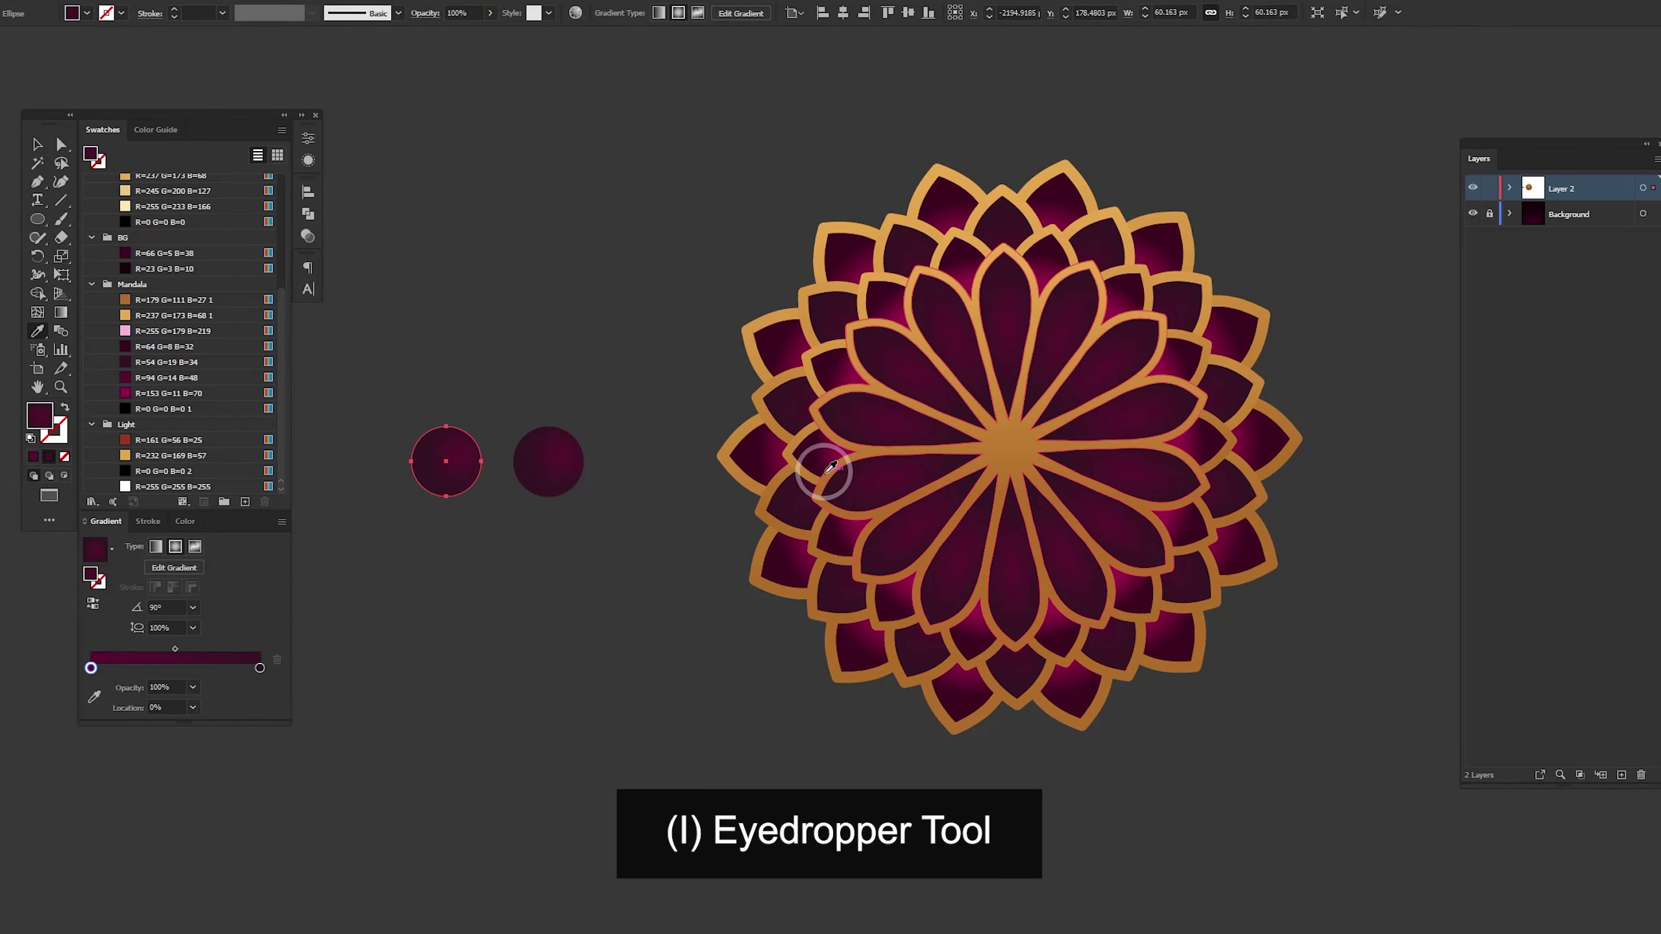
click(828, 473)
key(shift+x)
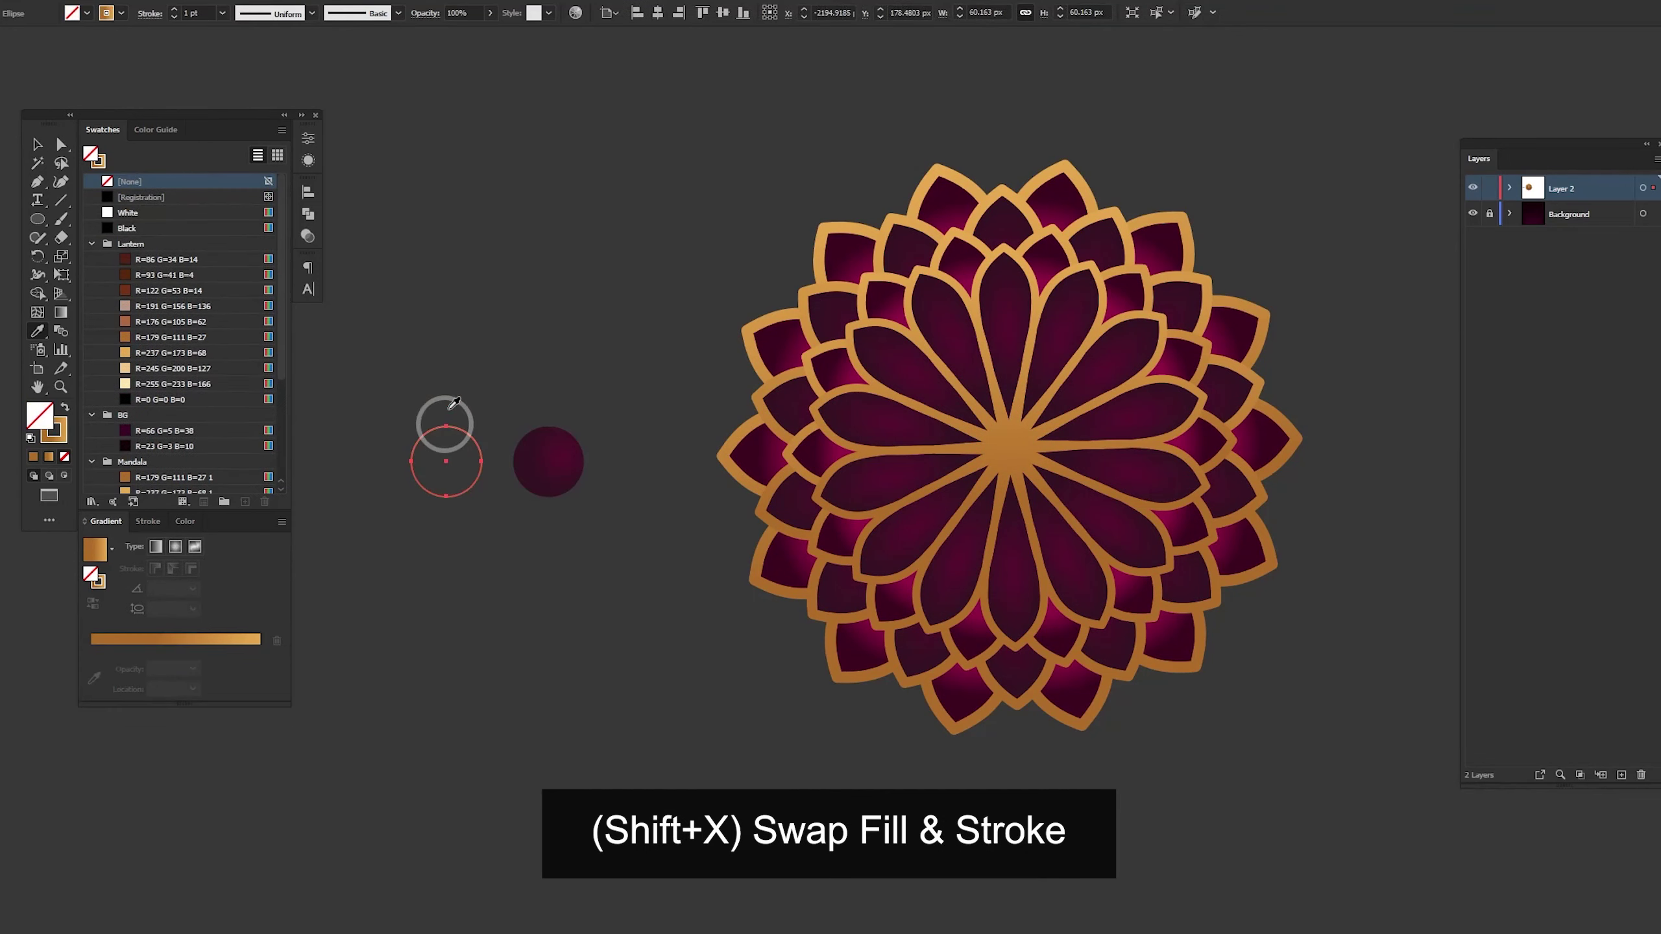
click(223, 12)
click(245, 233)
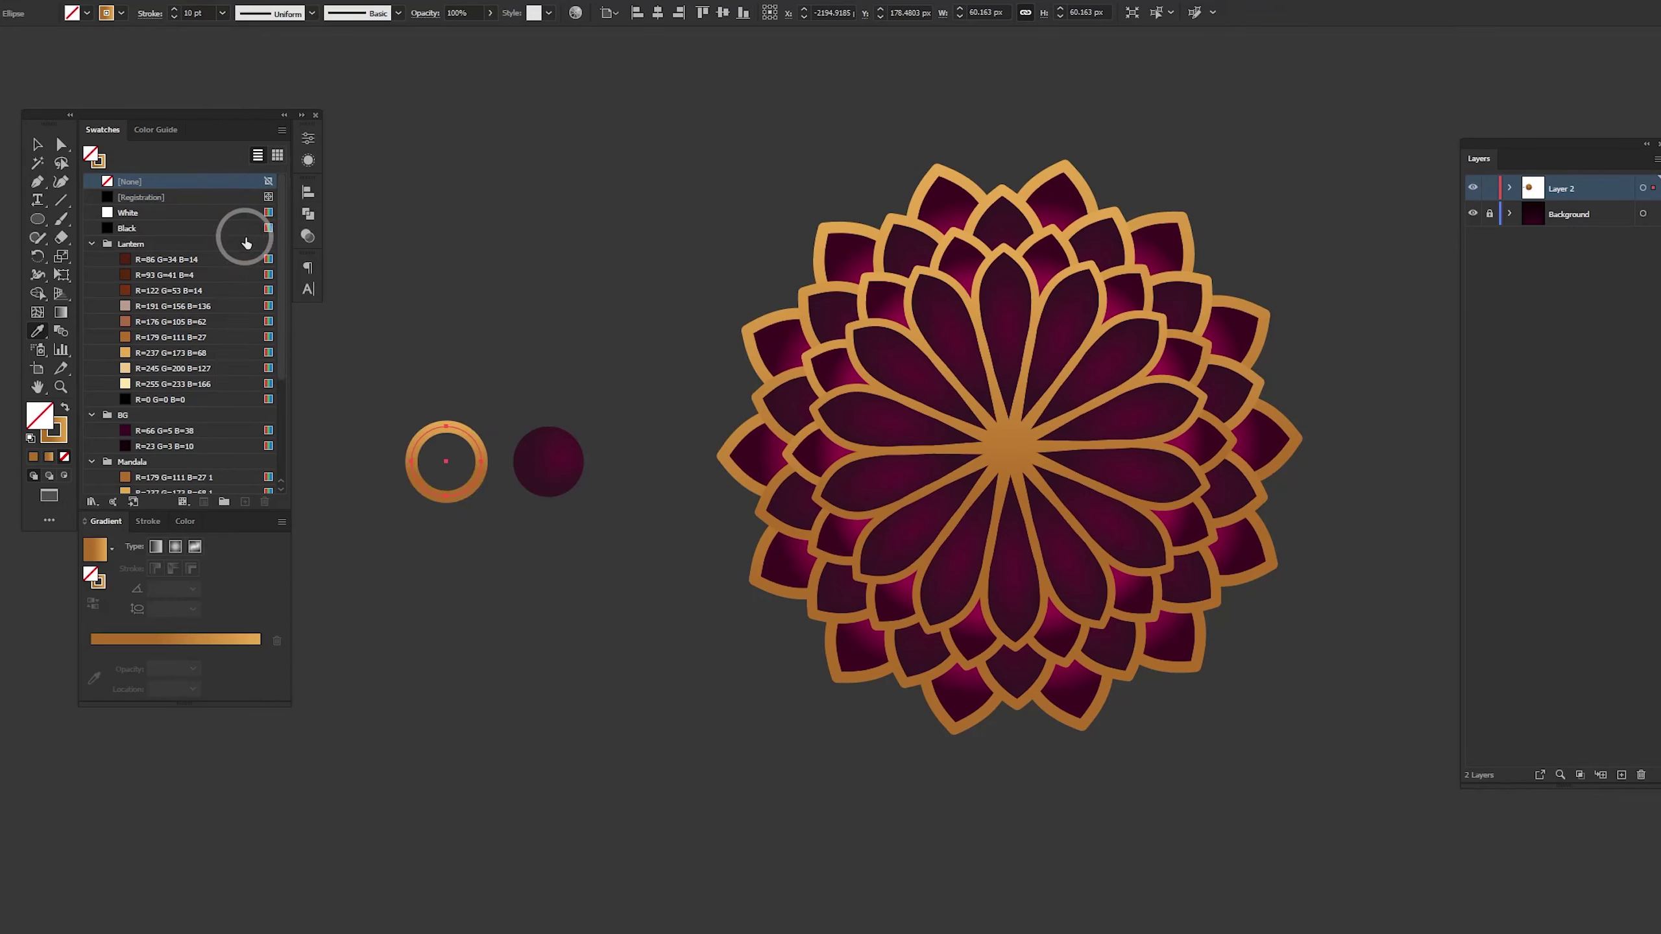
click(223, 13)
click(252, 188)
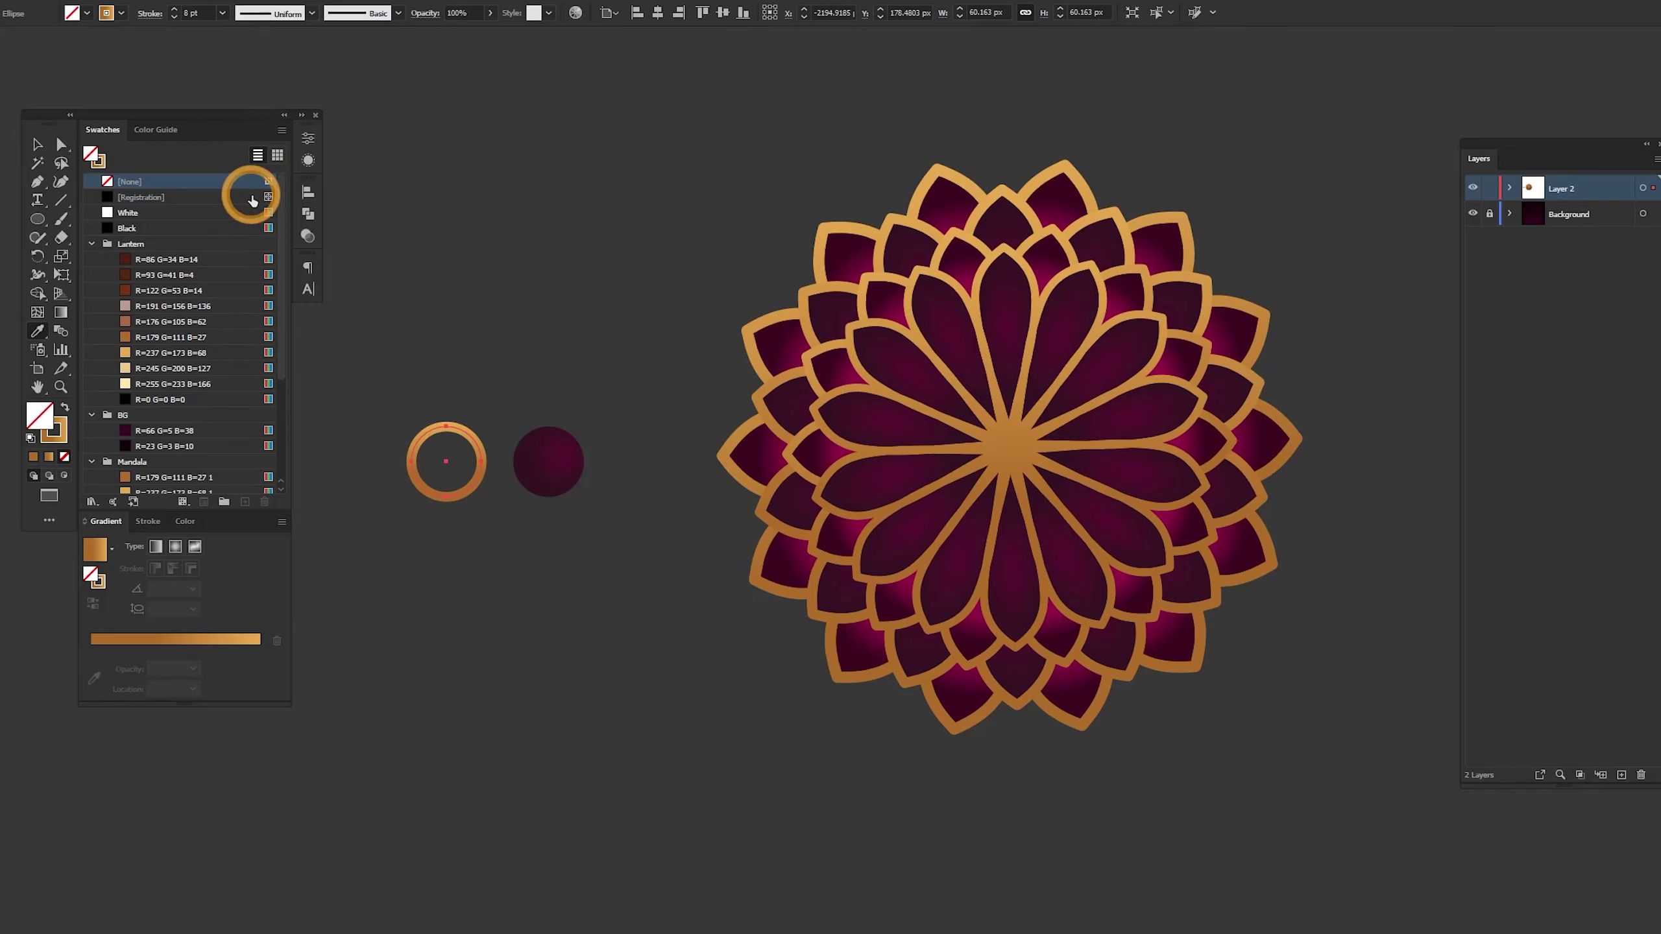
click(222, 12)
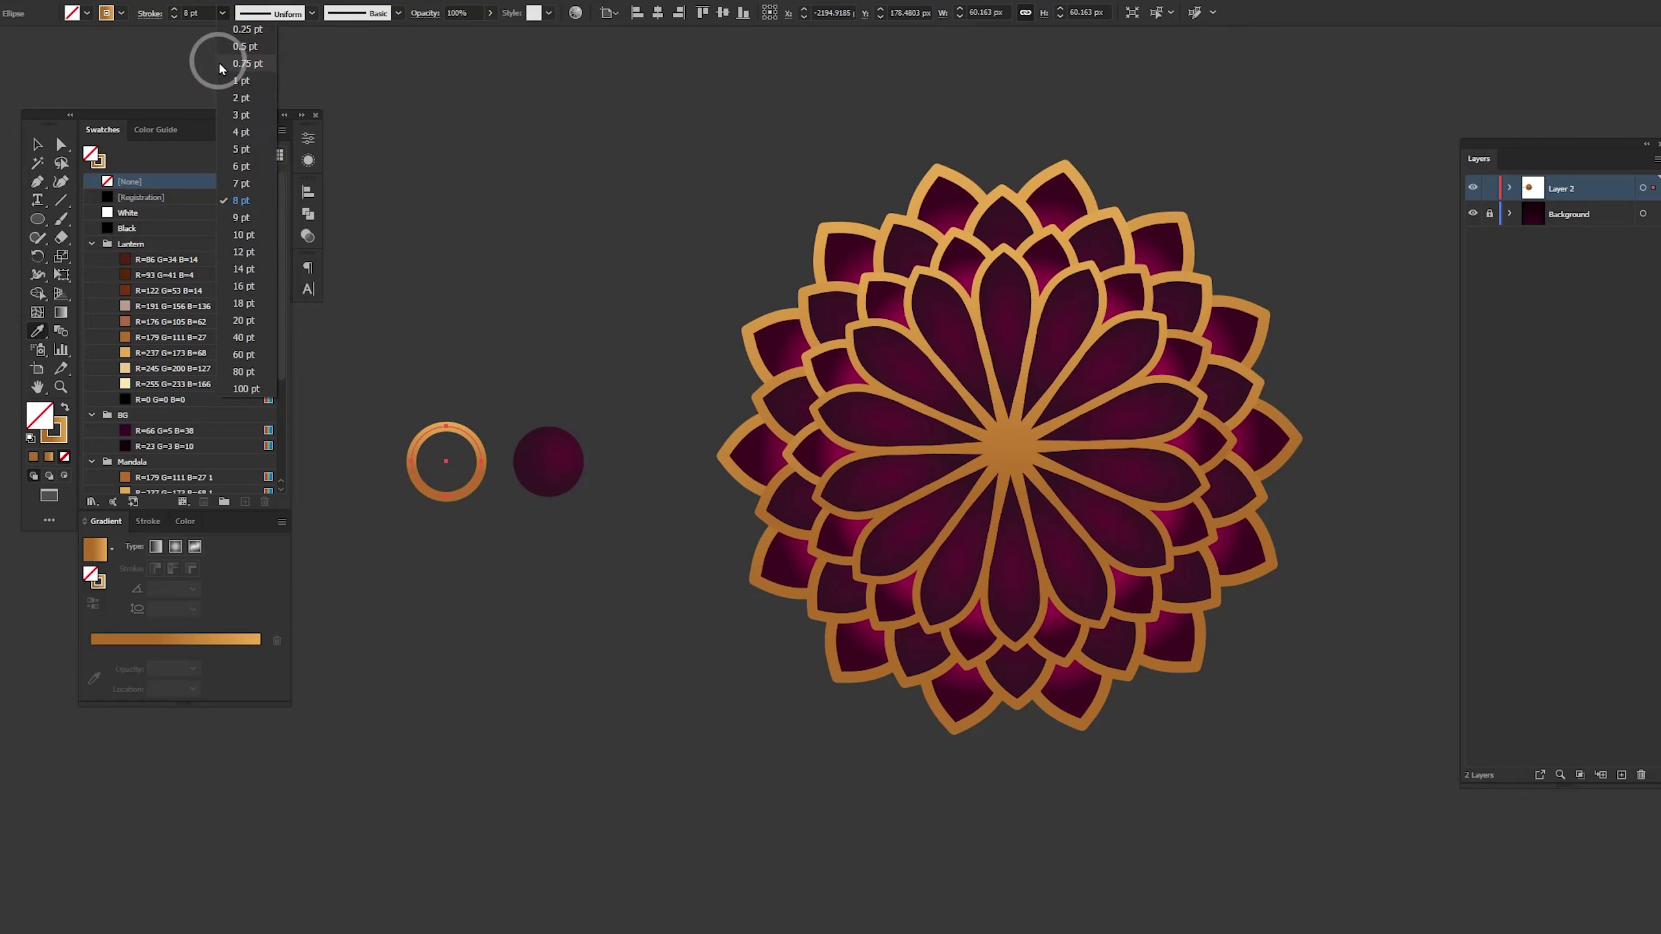
click(254, 172)
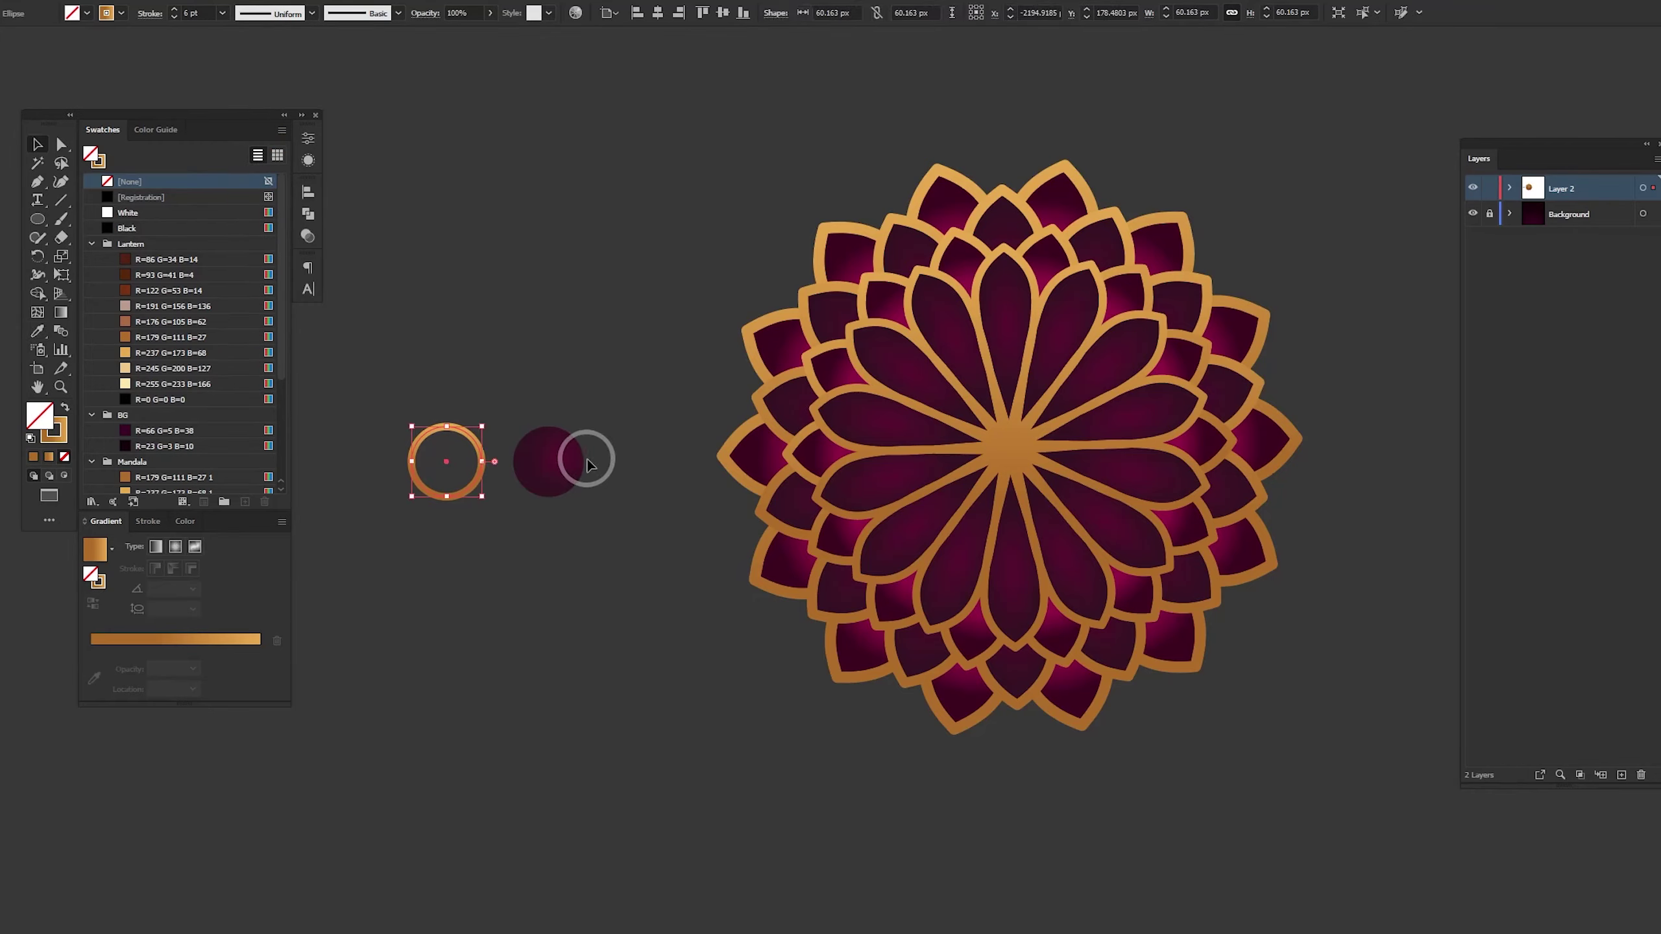
Select the gold ring with the dark circle and align their centres
key(v)
shift+click(547, 460)
click(657, 12)
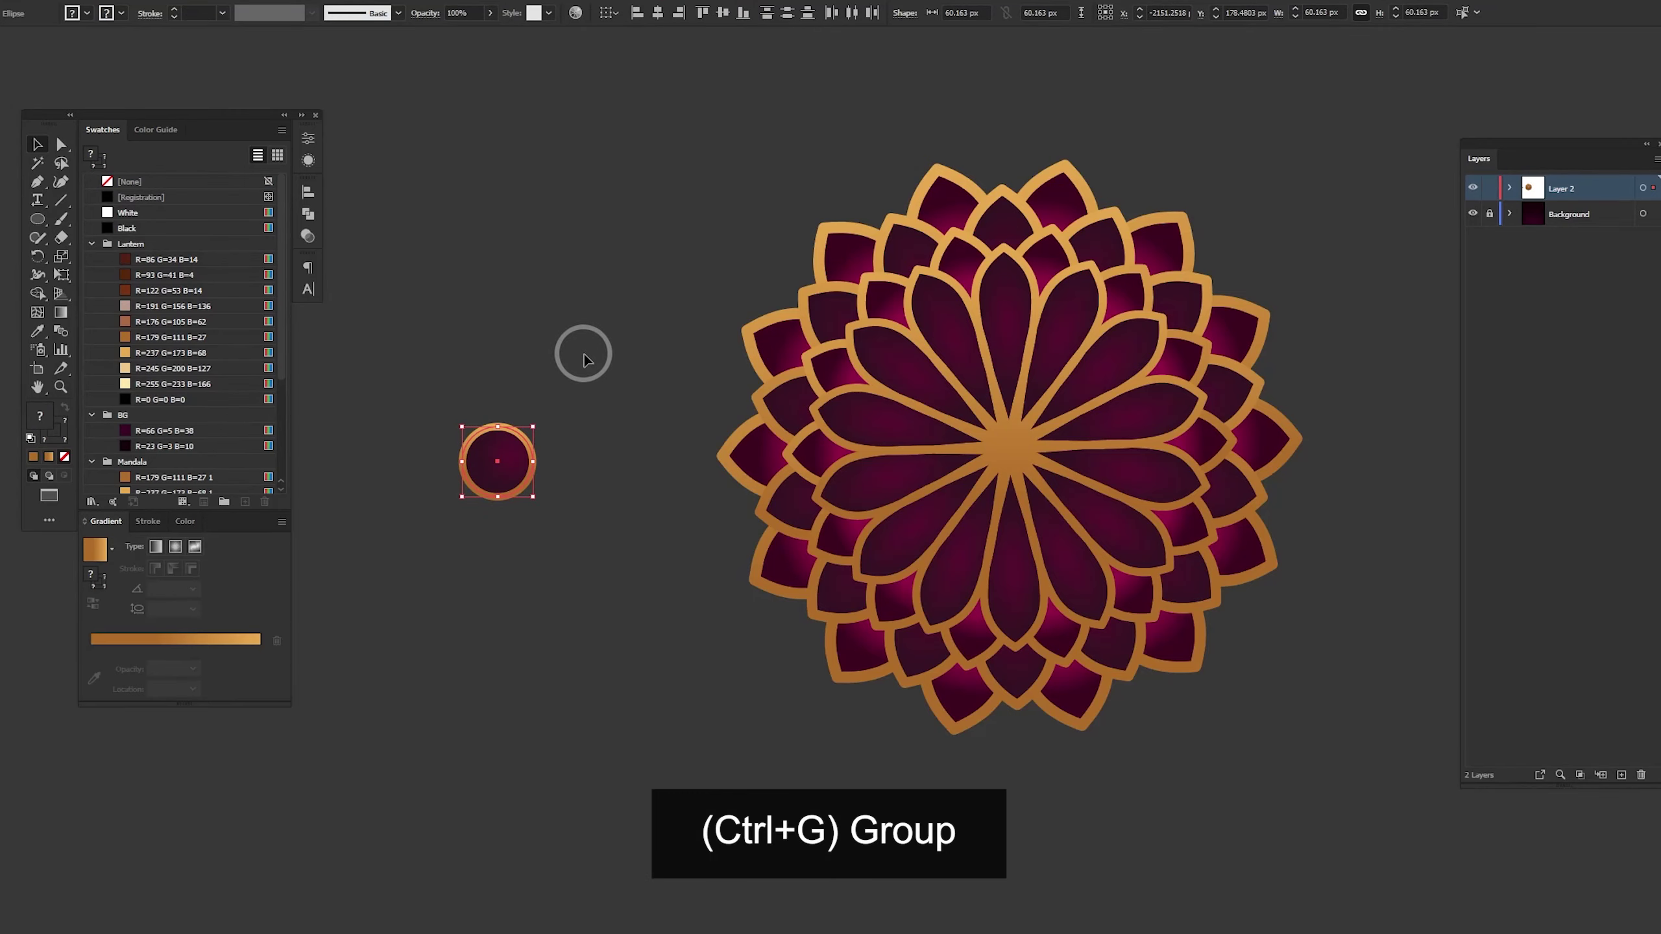
Group the gold ring and dark circle and move them onto the mandala's centre
right_click(510, 462)
click(570, 552)
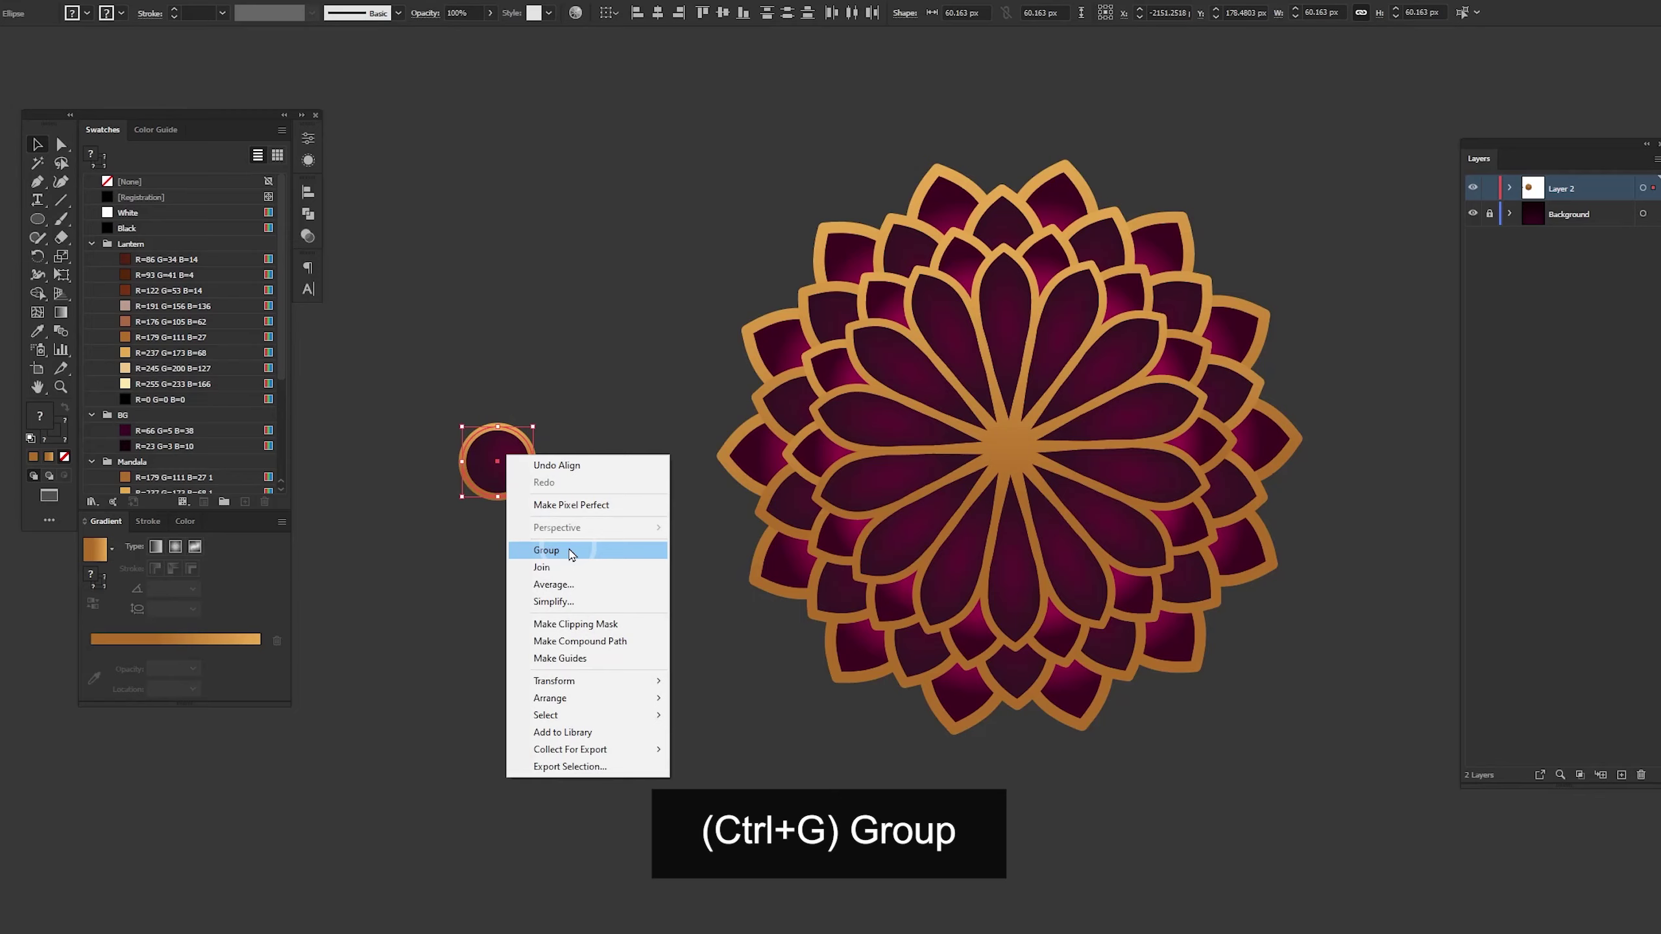
drag(497, 492, 1006, 449)
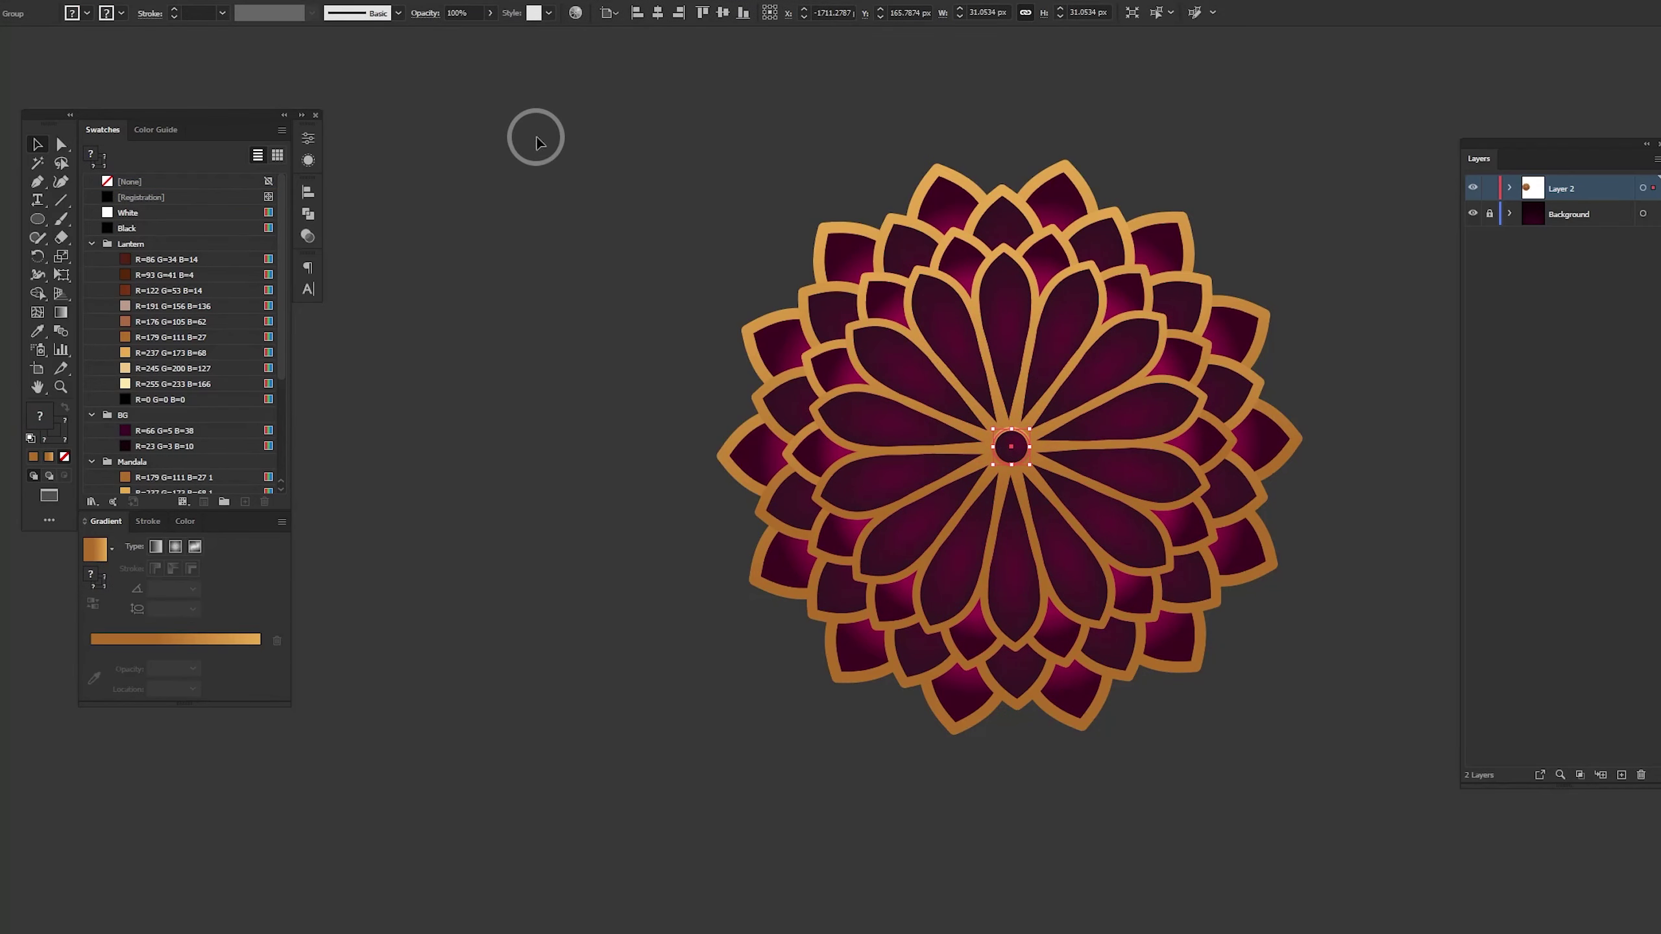
Centre the mandala horizontally, zoom to its middle, and select the centre circle group
drag(588, 91, 1372, 820)
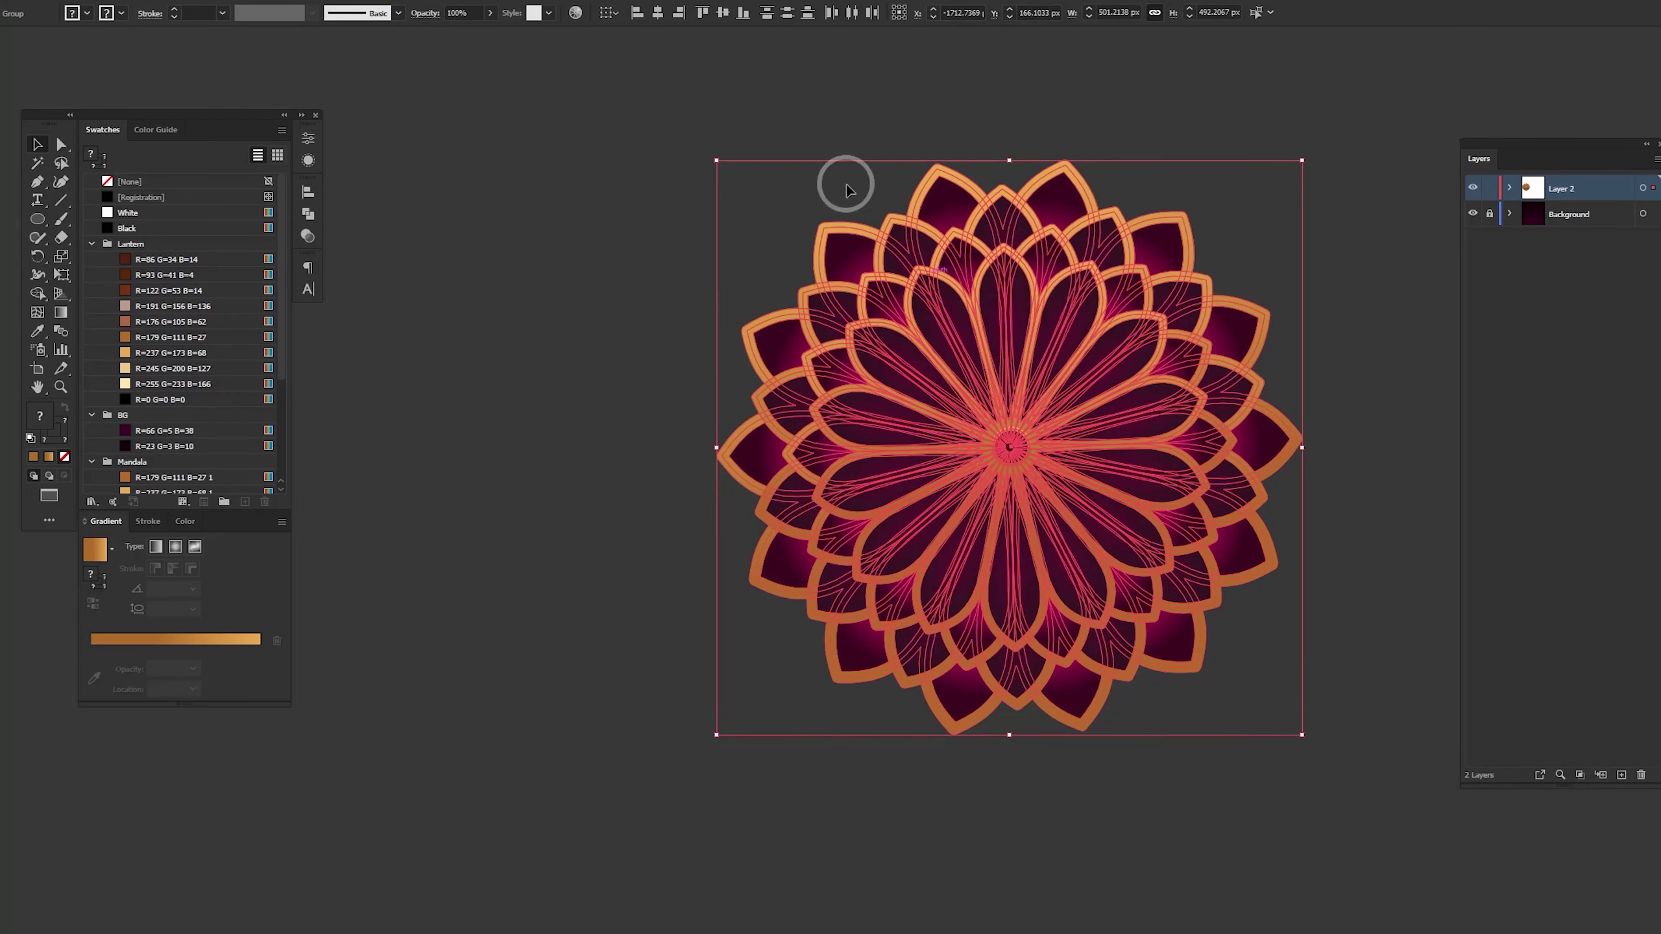
click(659, 13)
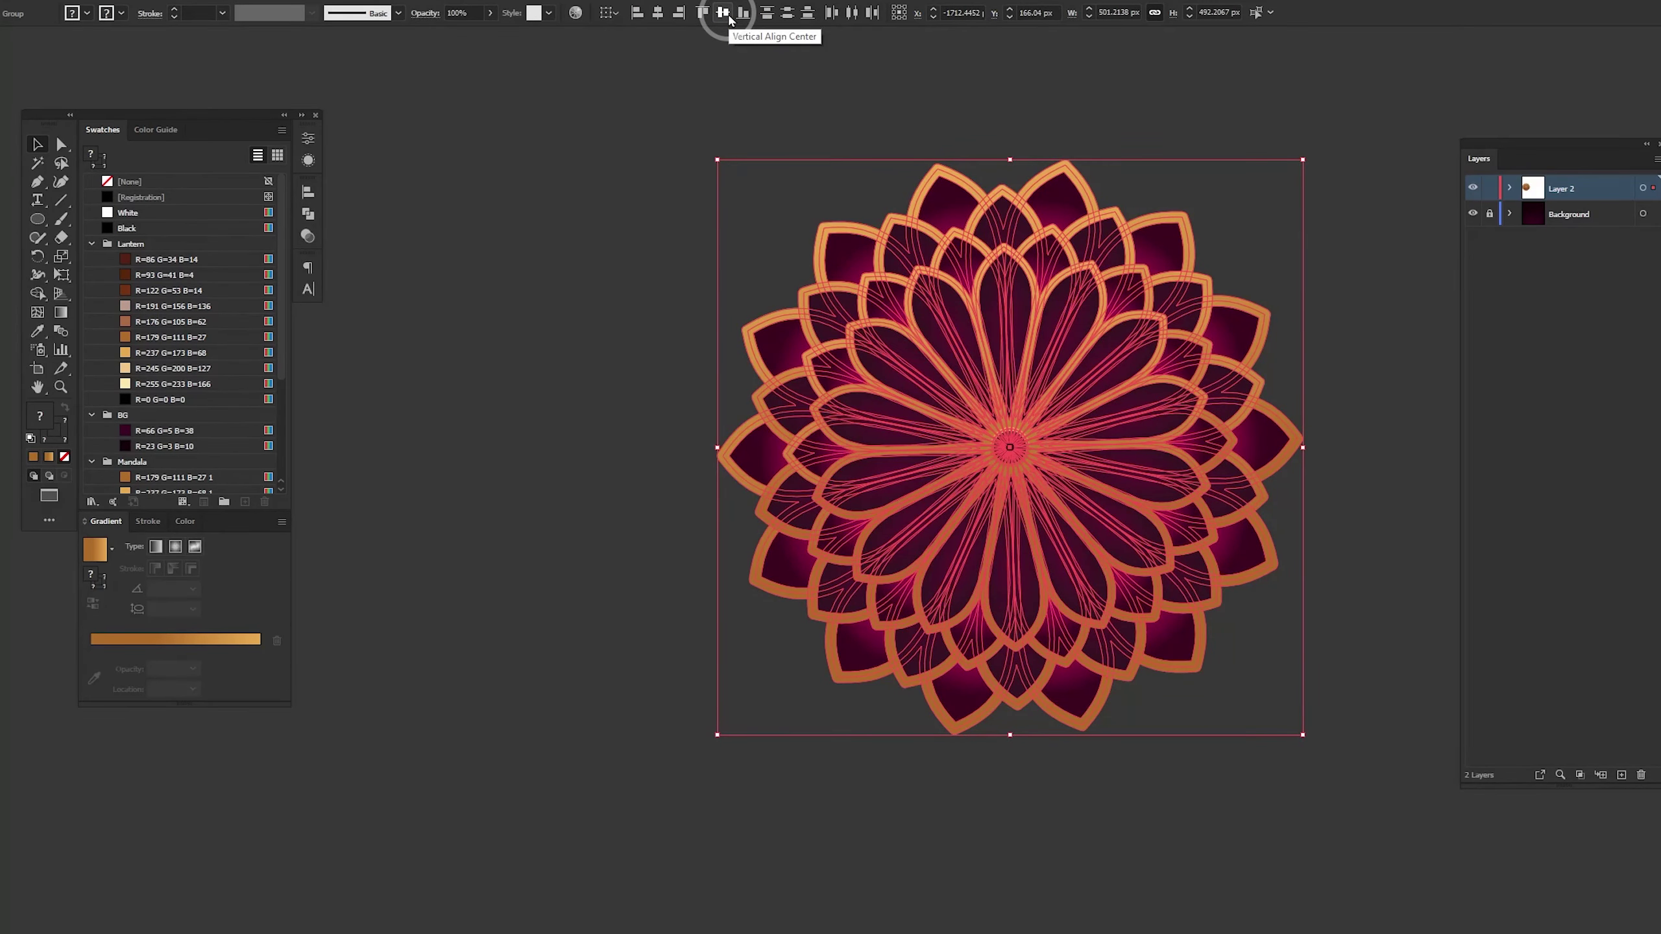
click(576, 471)
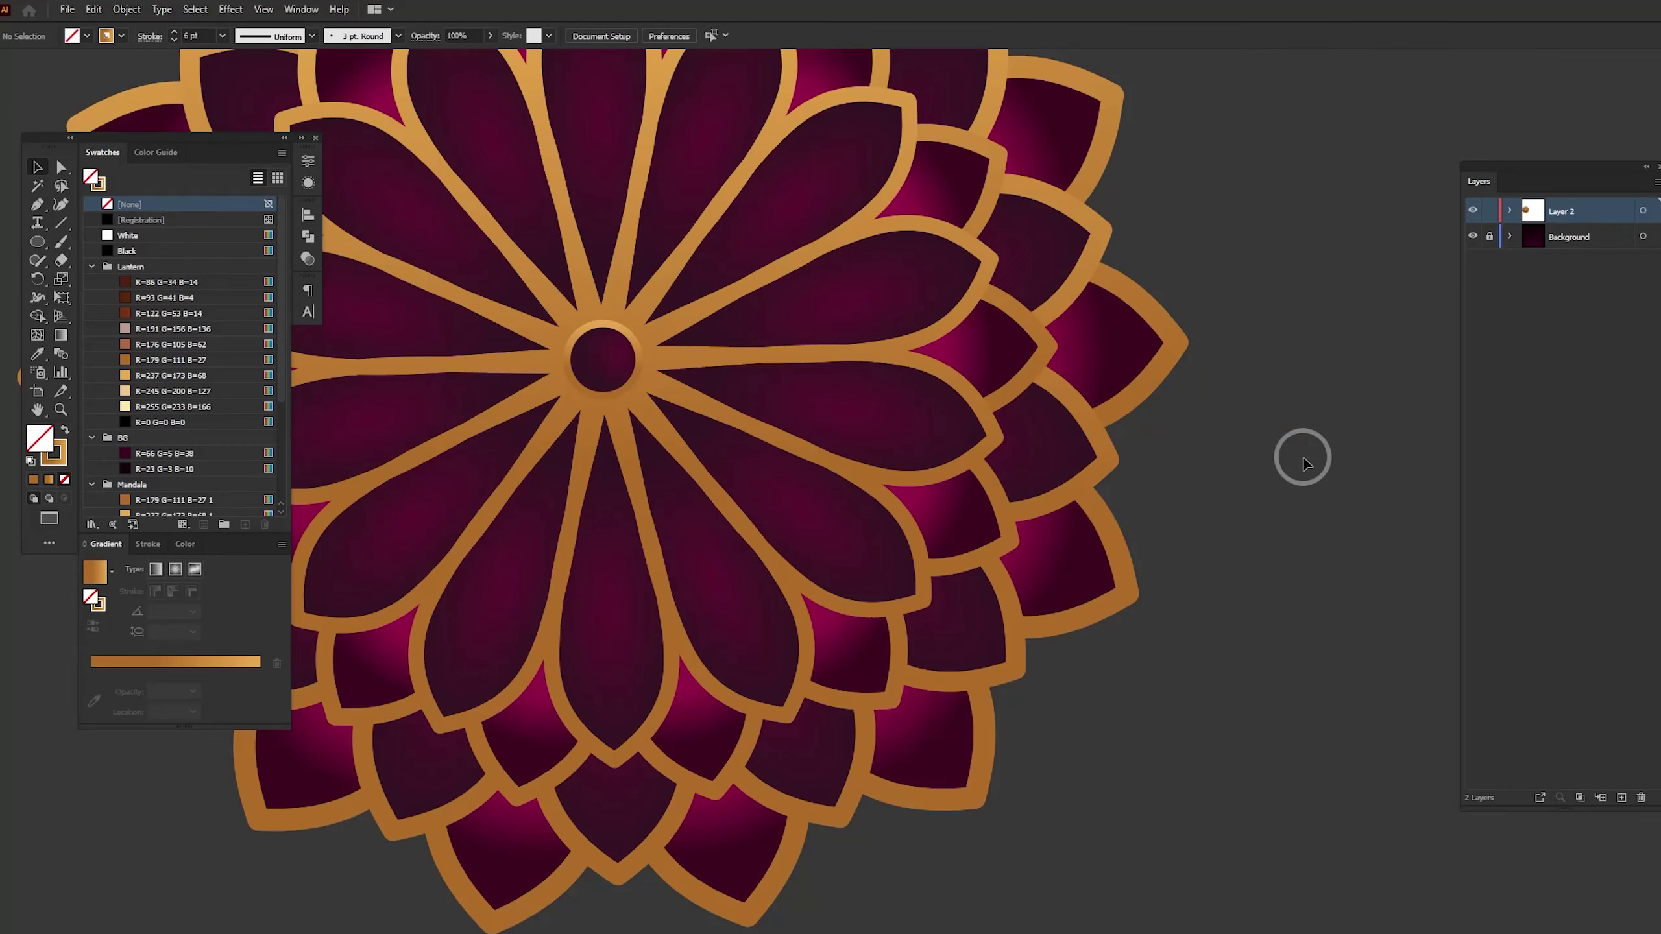
drag(588, 462, 866, 636)
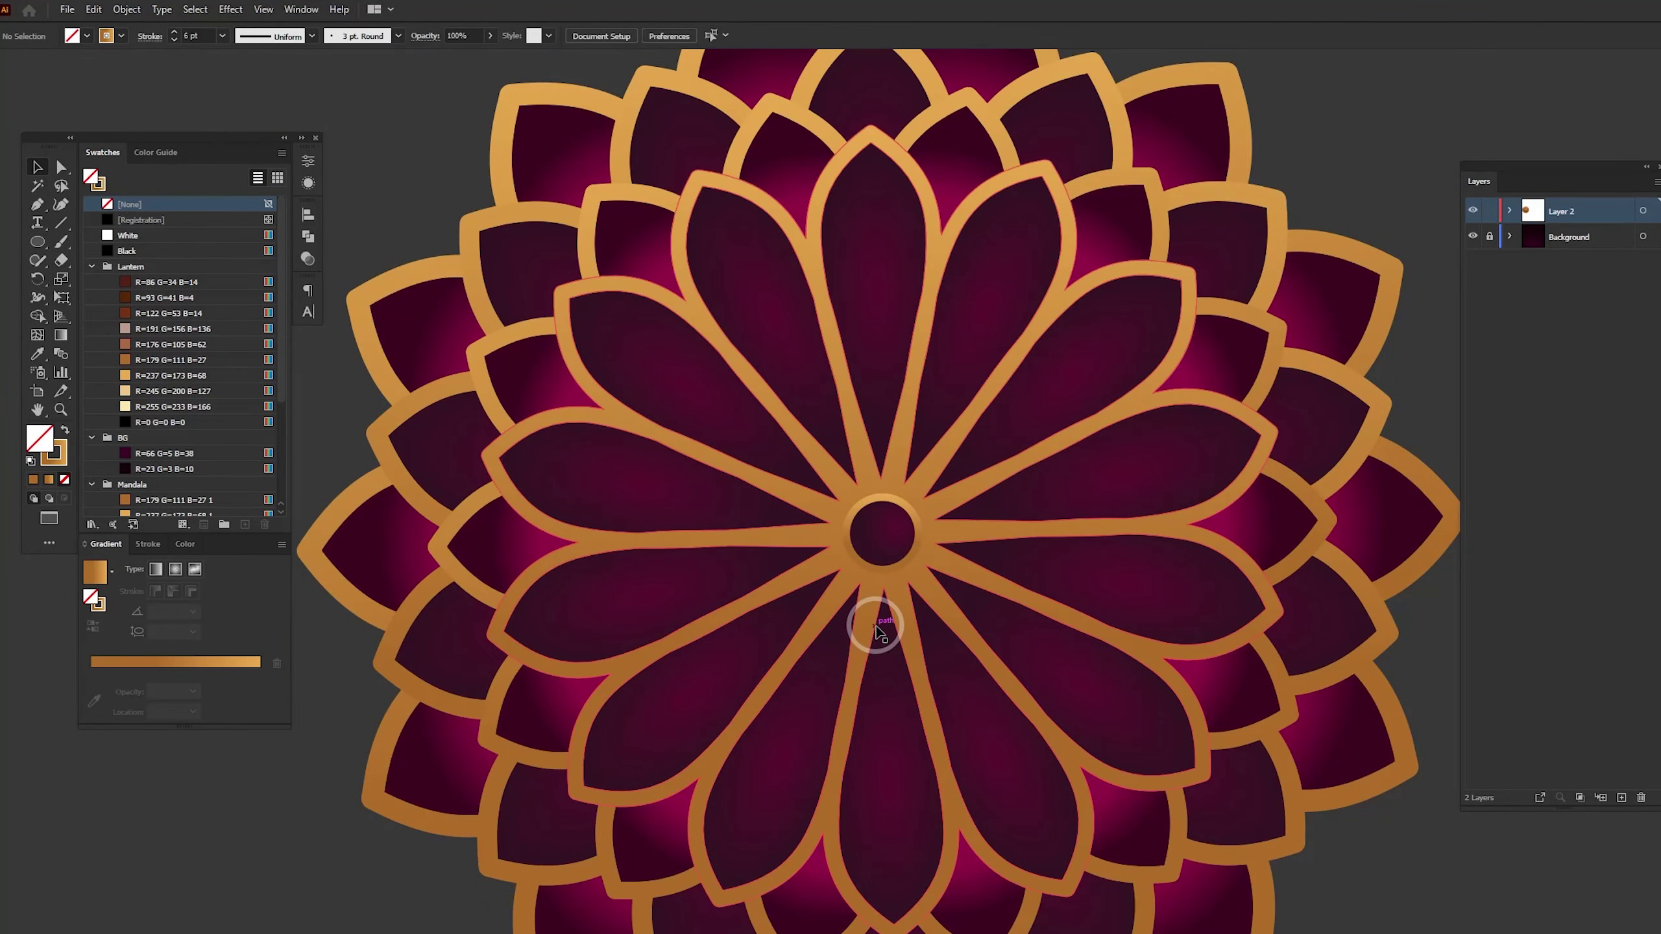
click(900, 537)
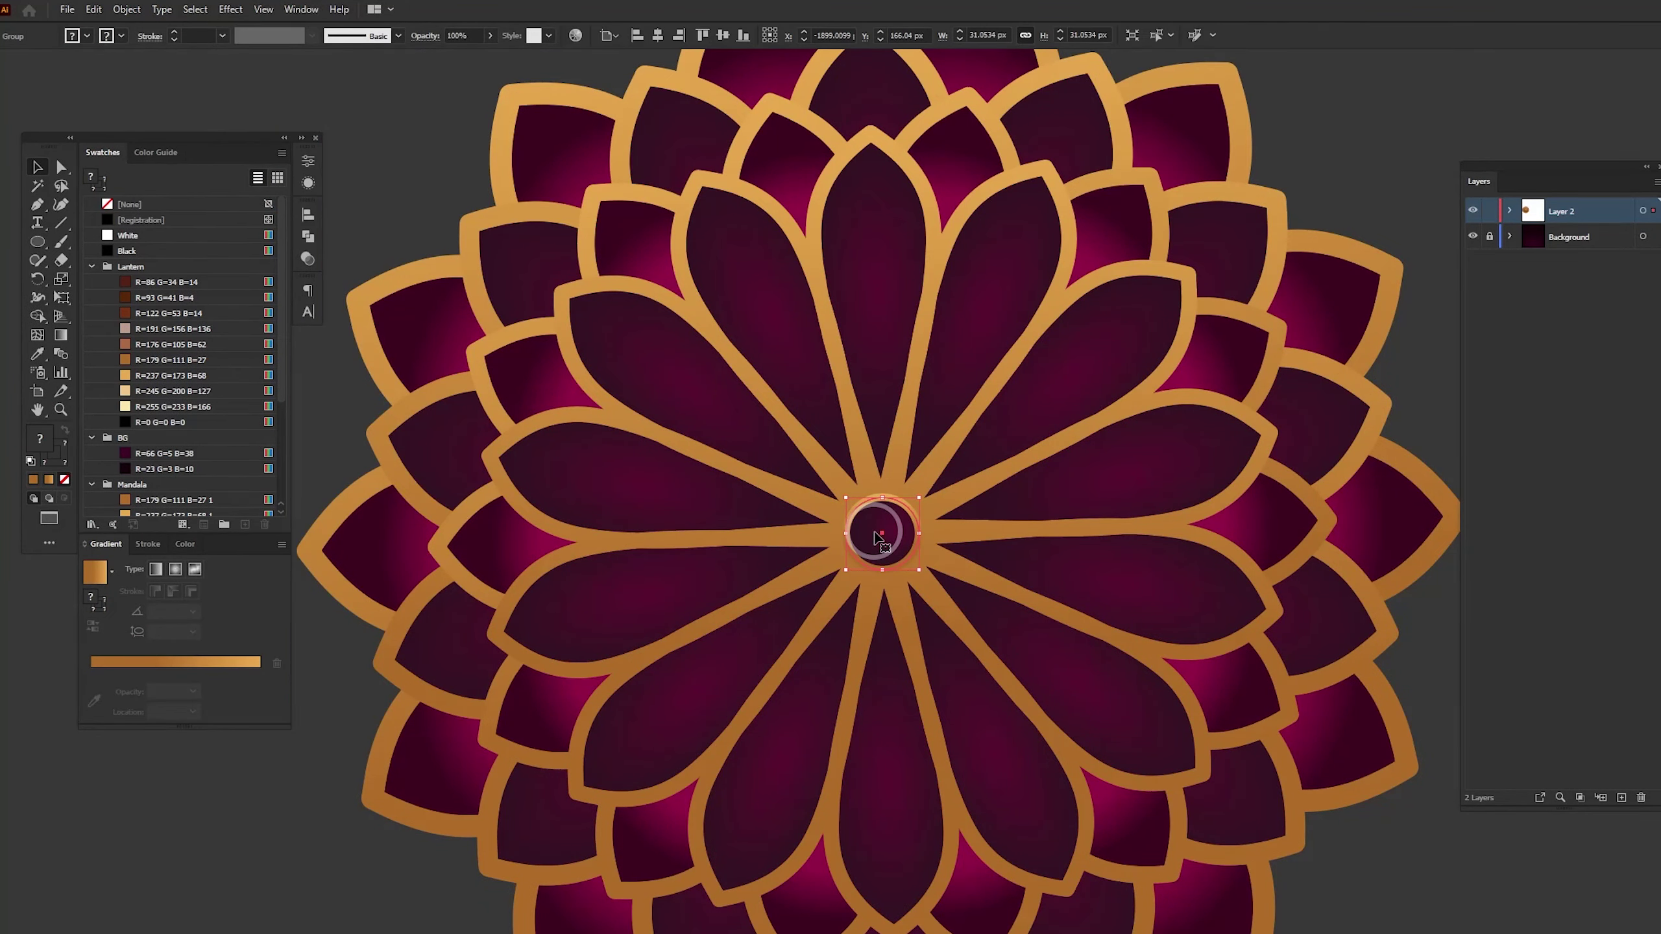
click(514, 226)
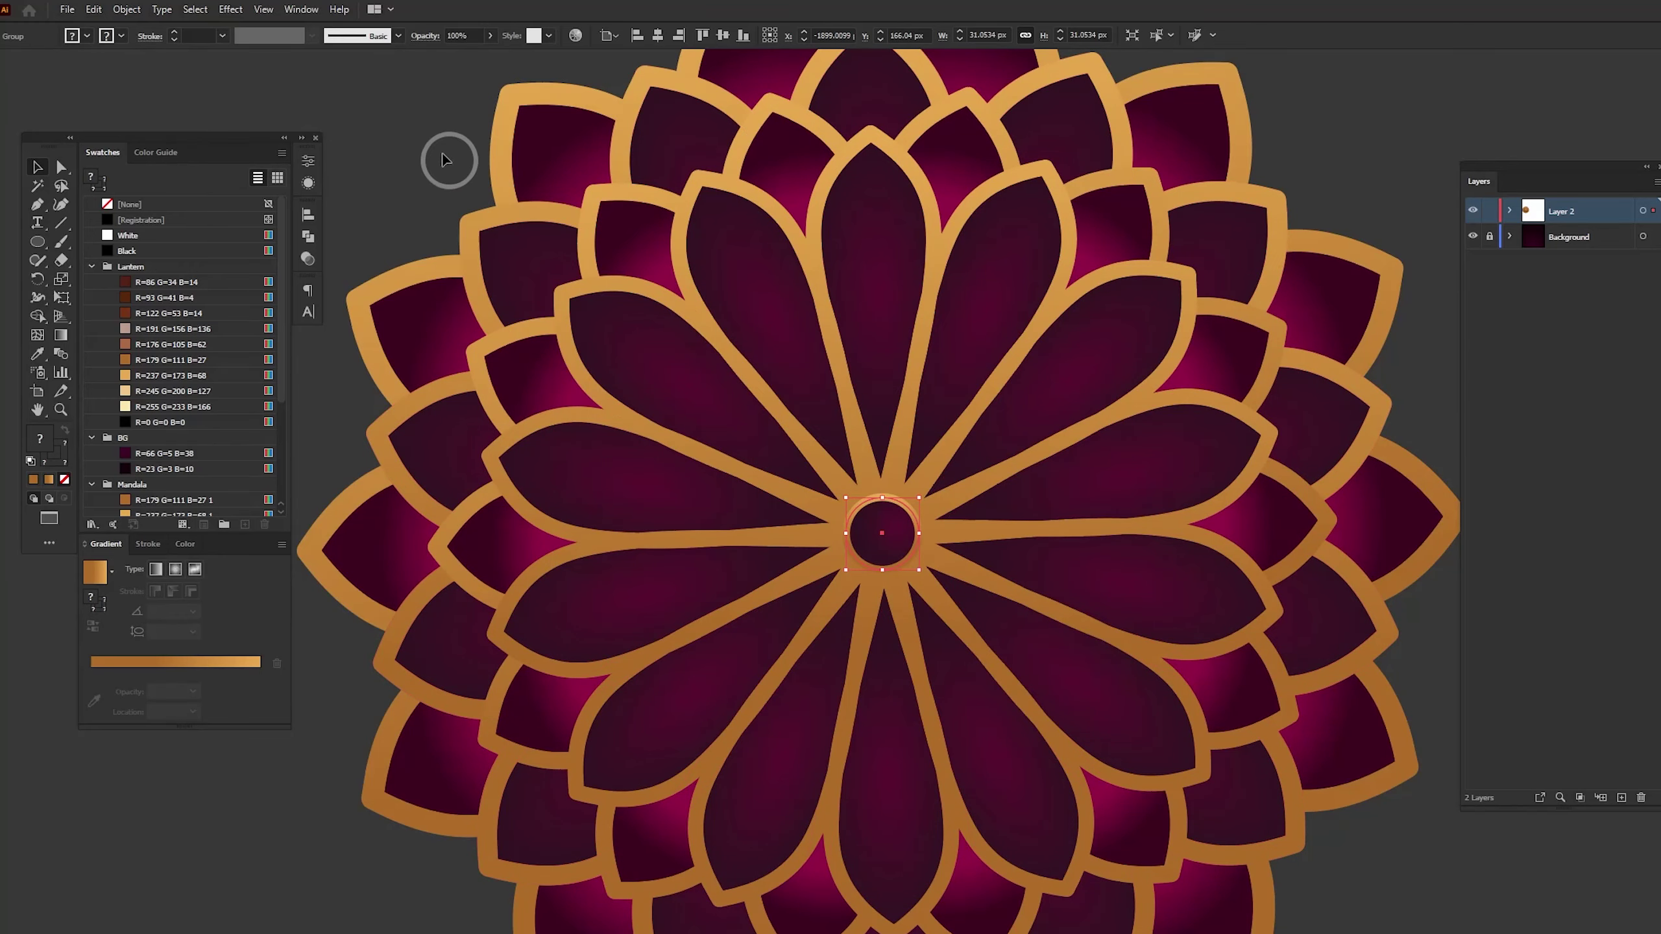
Expand only the centre ring's stroke into a filled shape
click(126, 10)
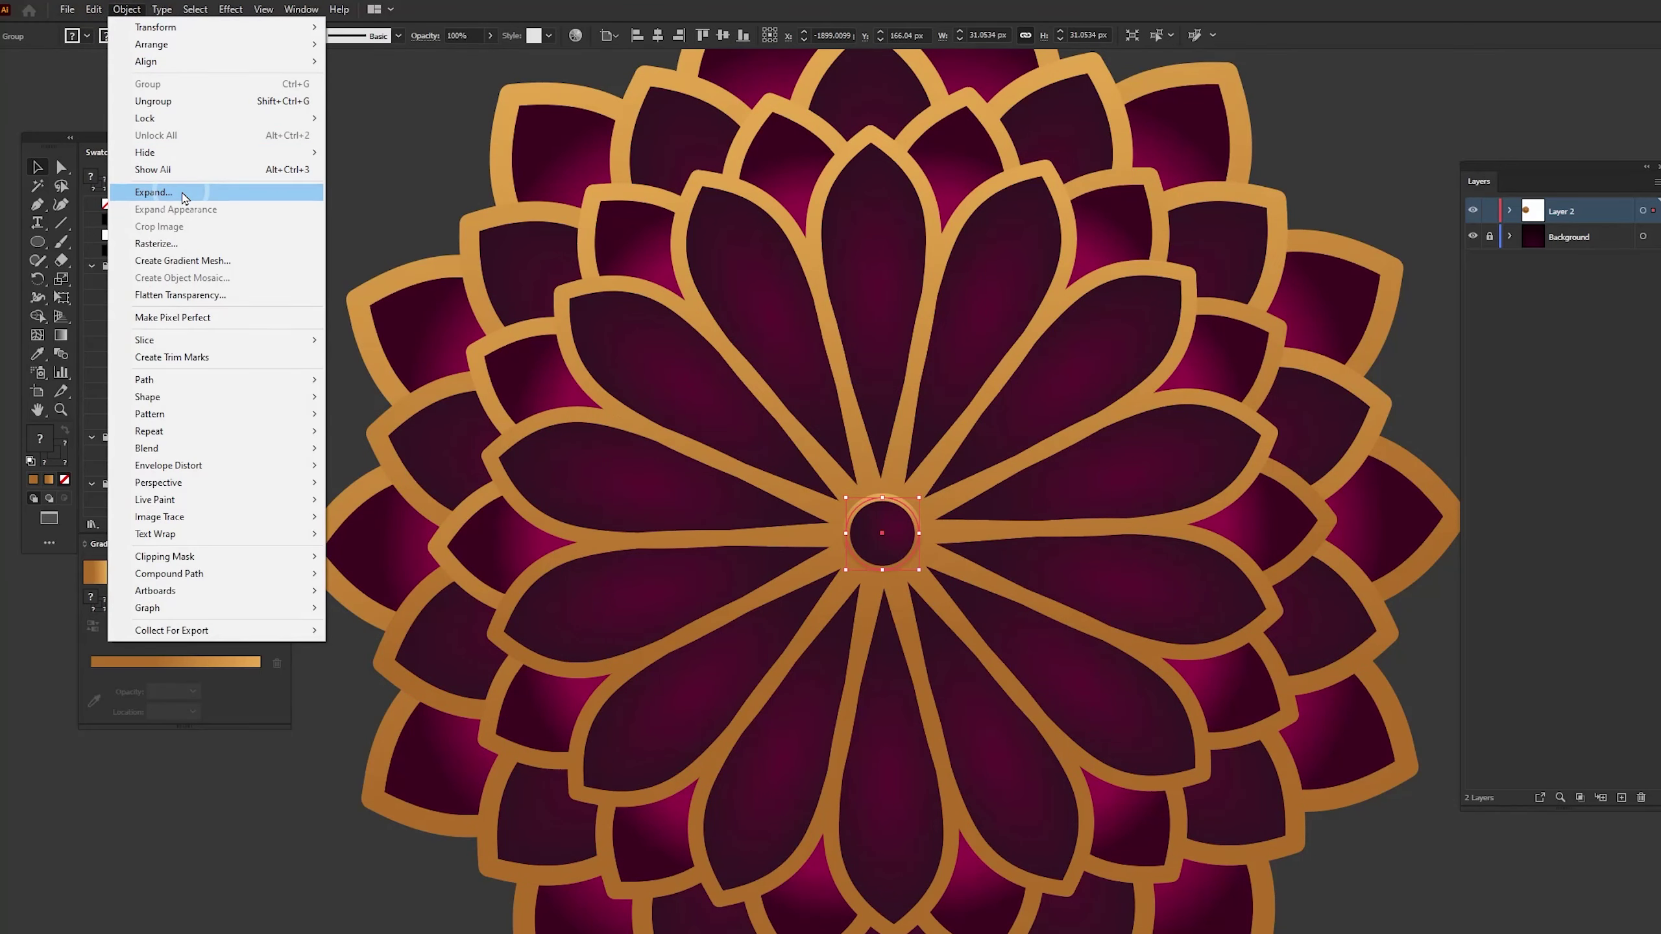
click(154, 191)
click(926, 511)
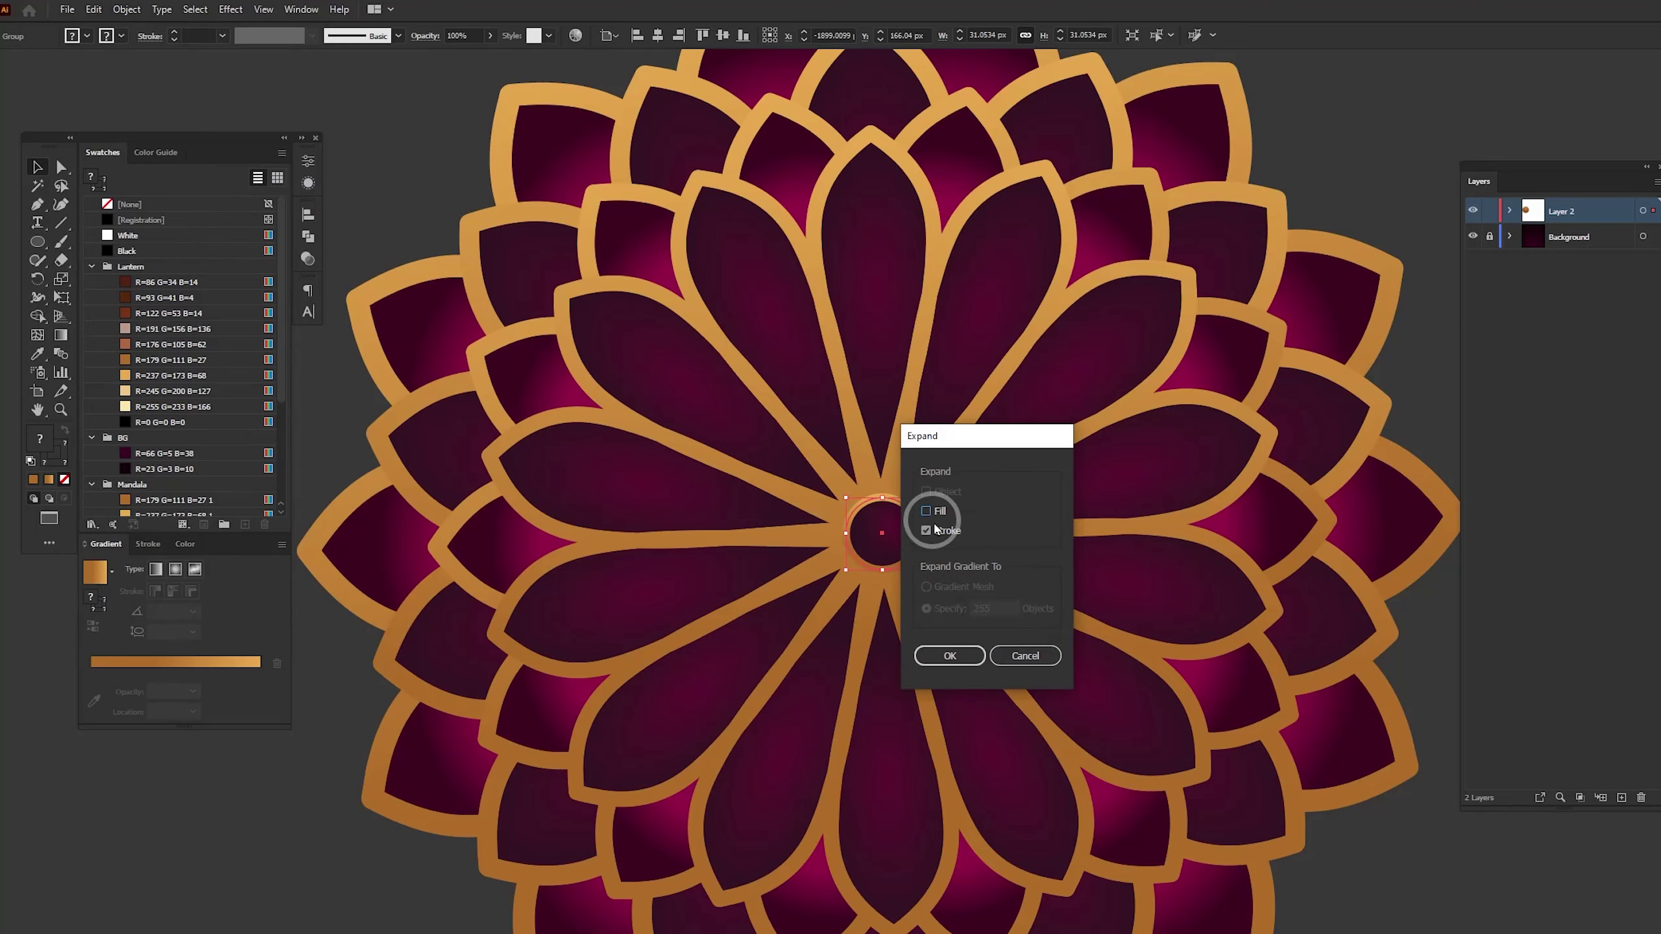
click(949, 656)
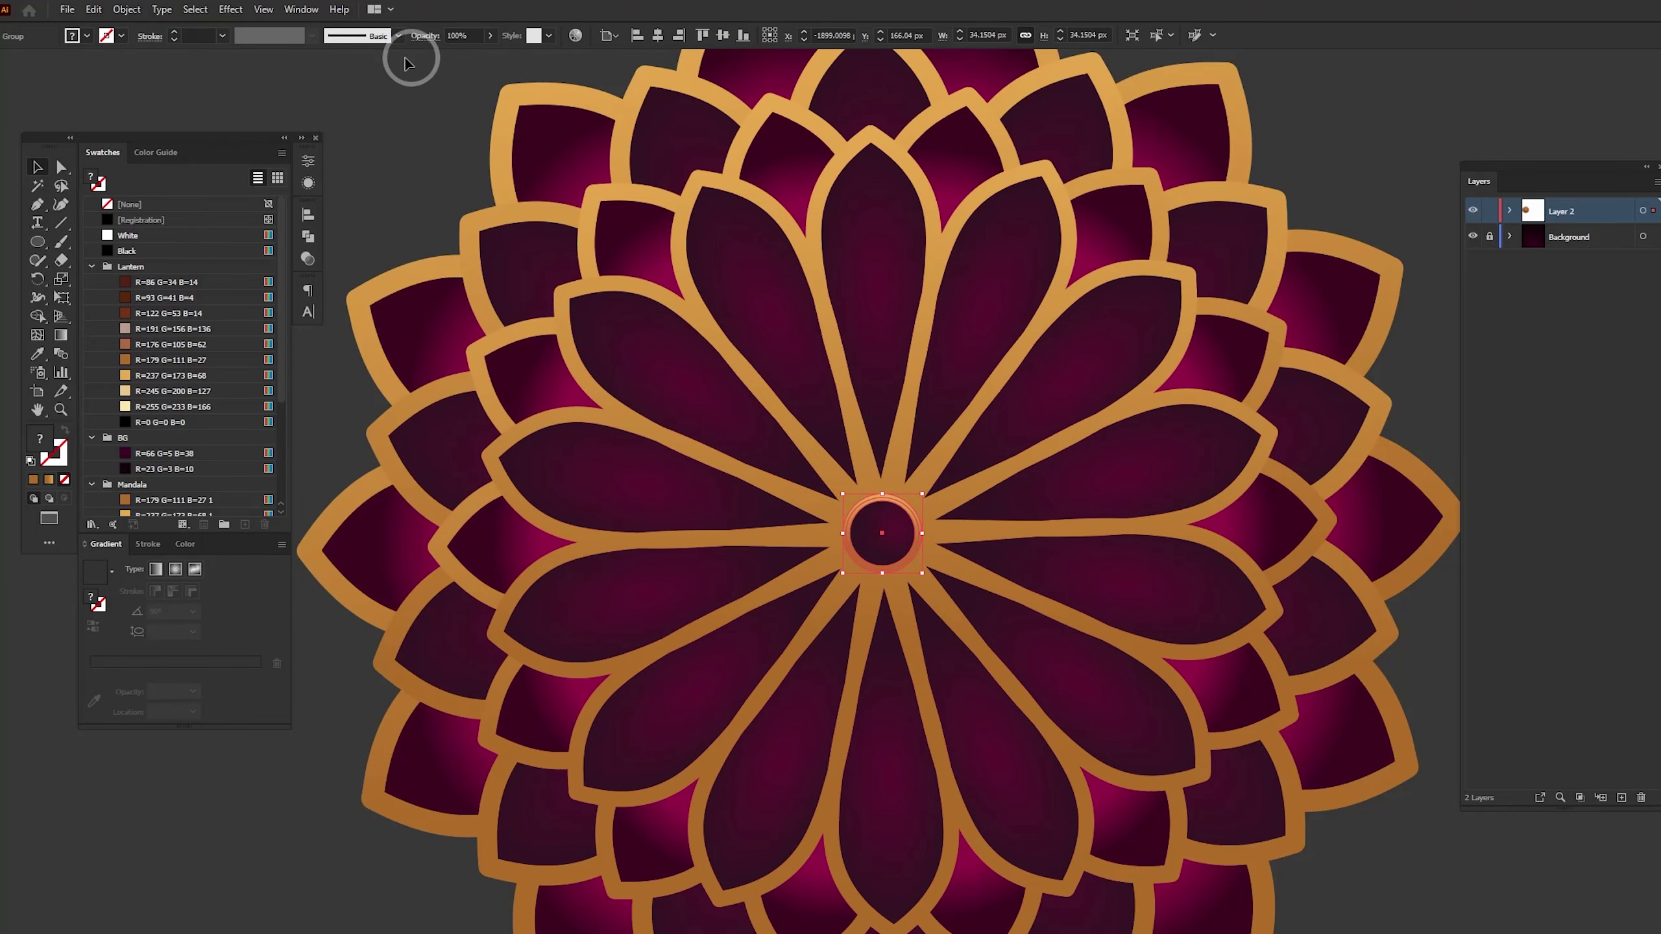
Add a drop shadow to the ring: 50% opacity, X 2 px, Y 3 px, 3 px blur
click(229, 9)
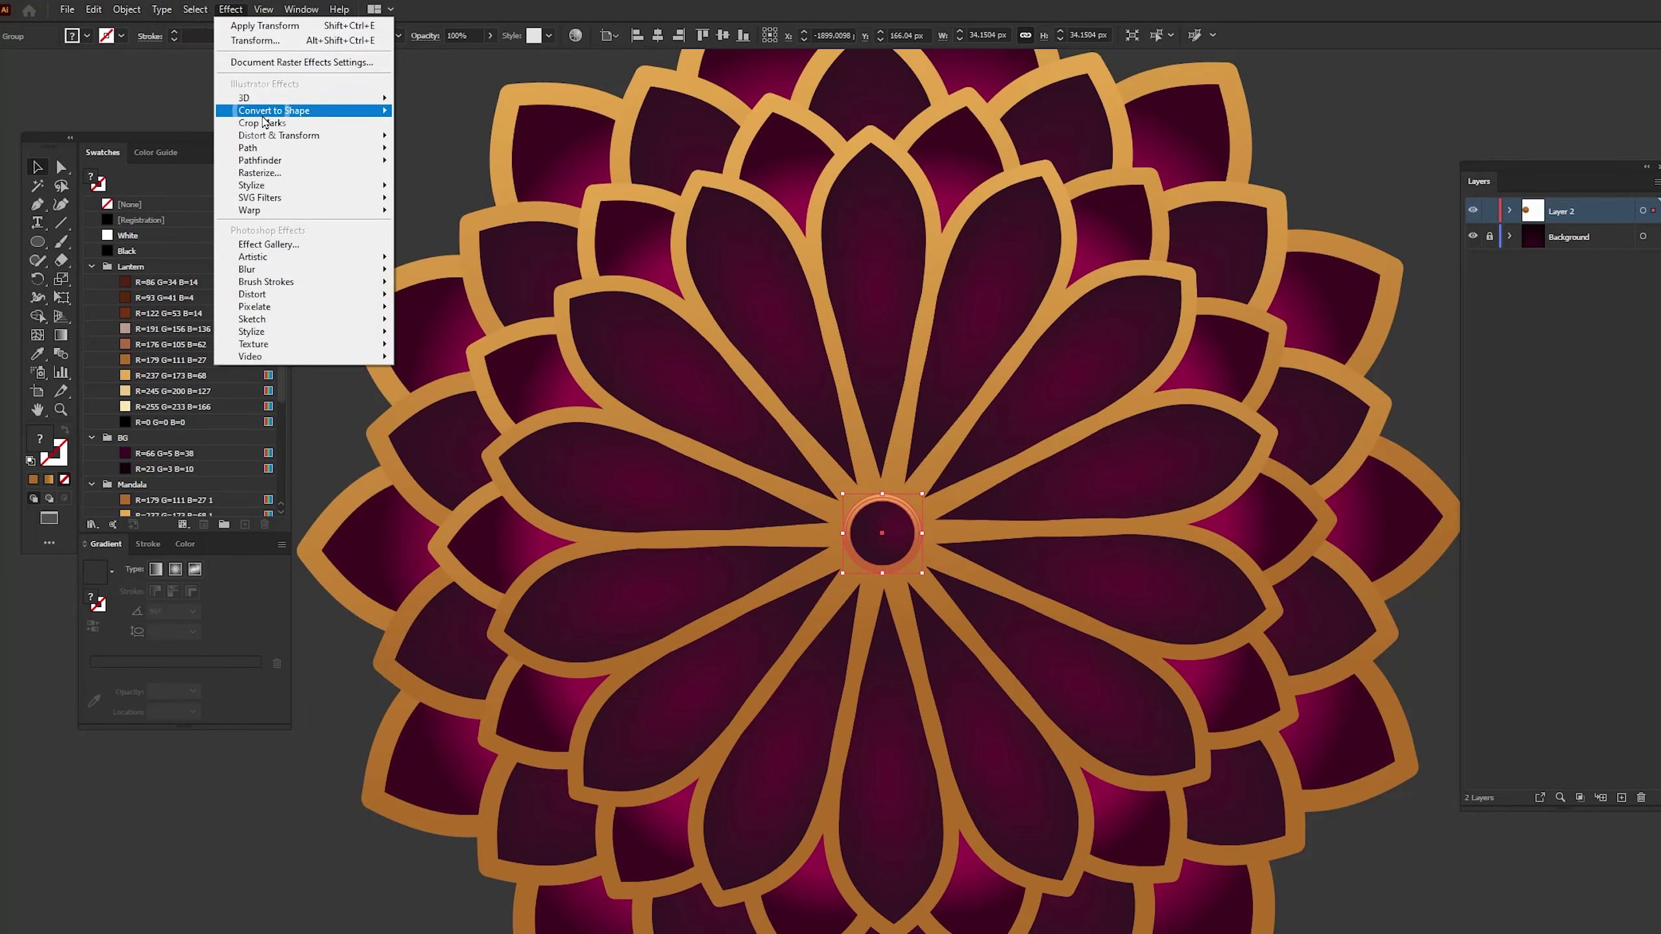
click(255, 185)
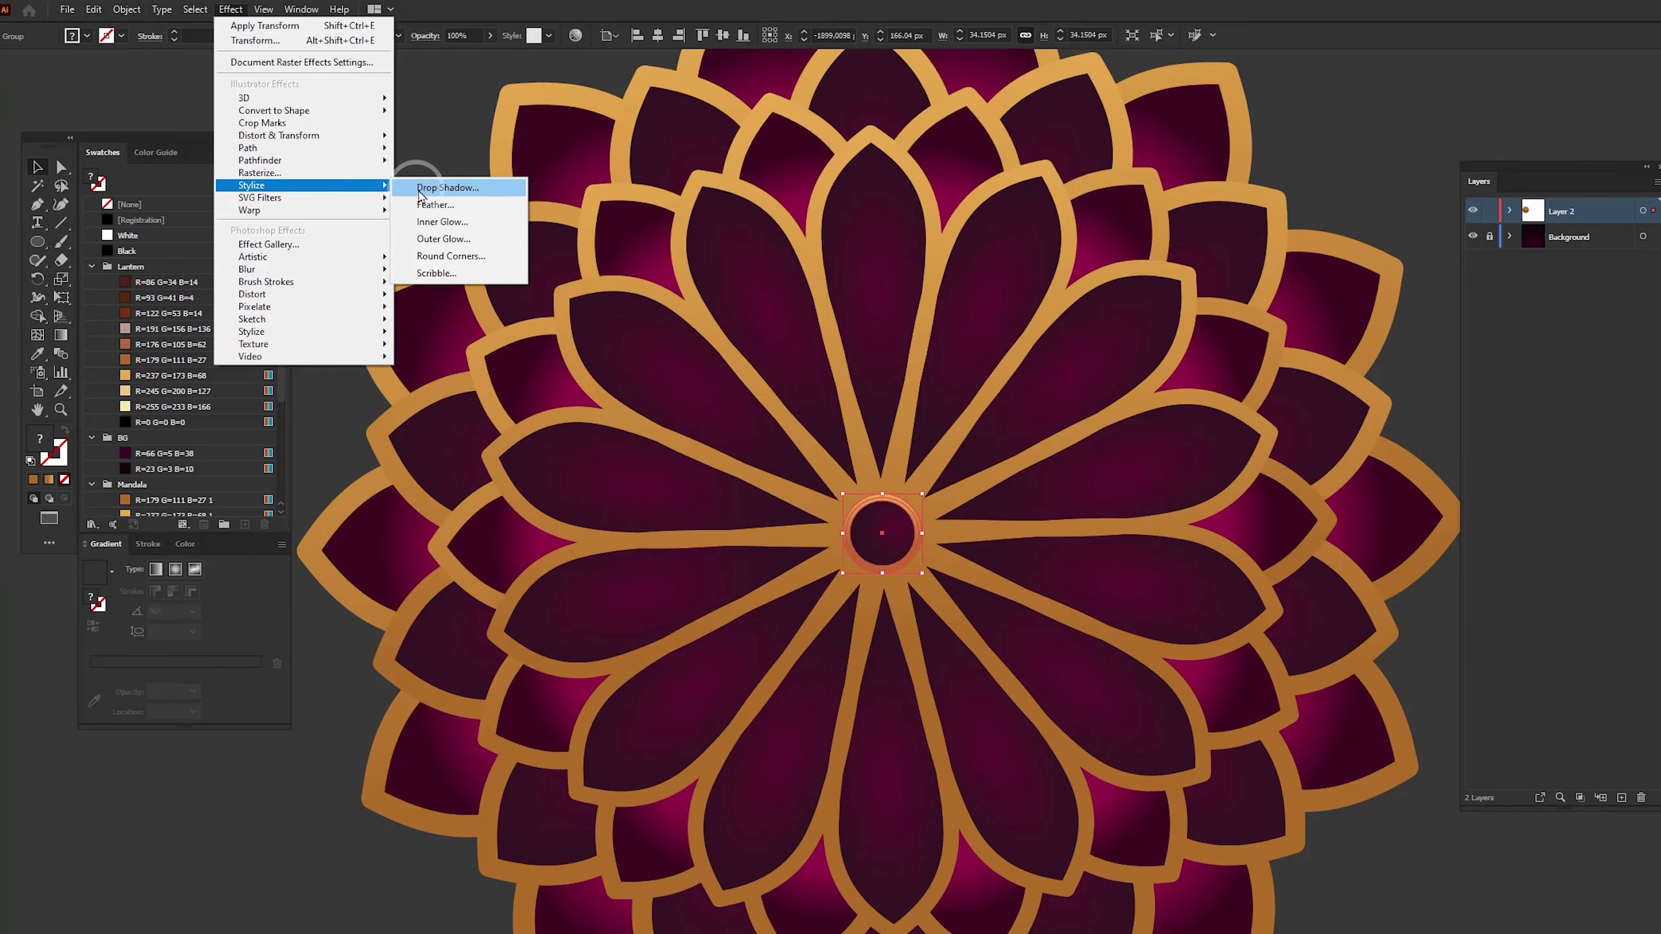
click(479, 190)
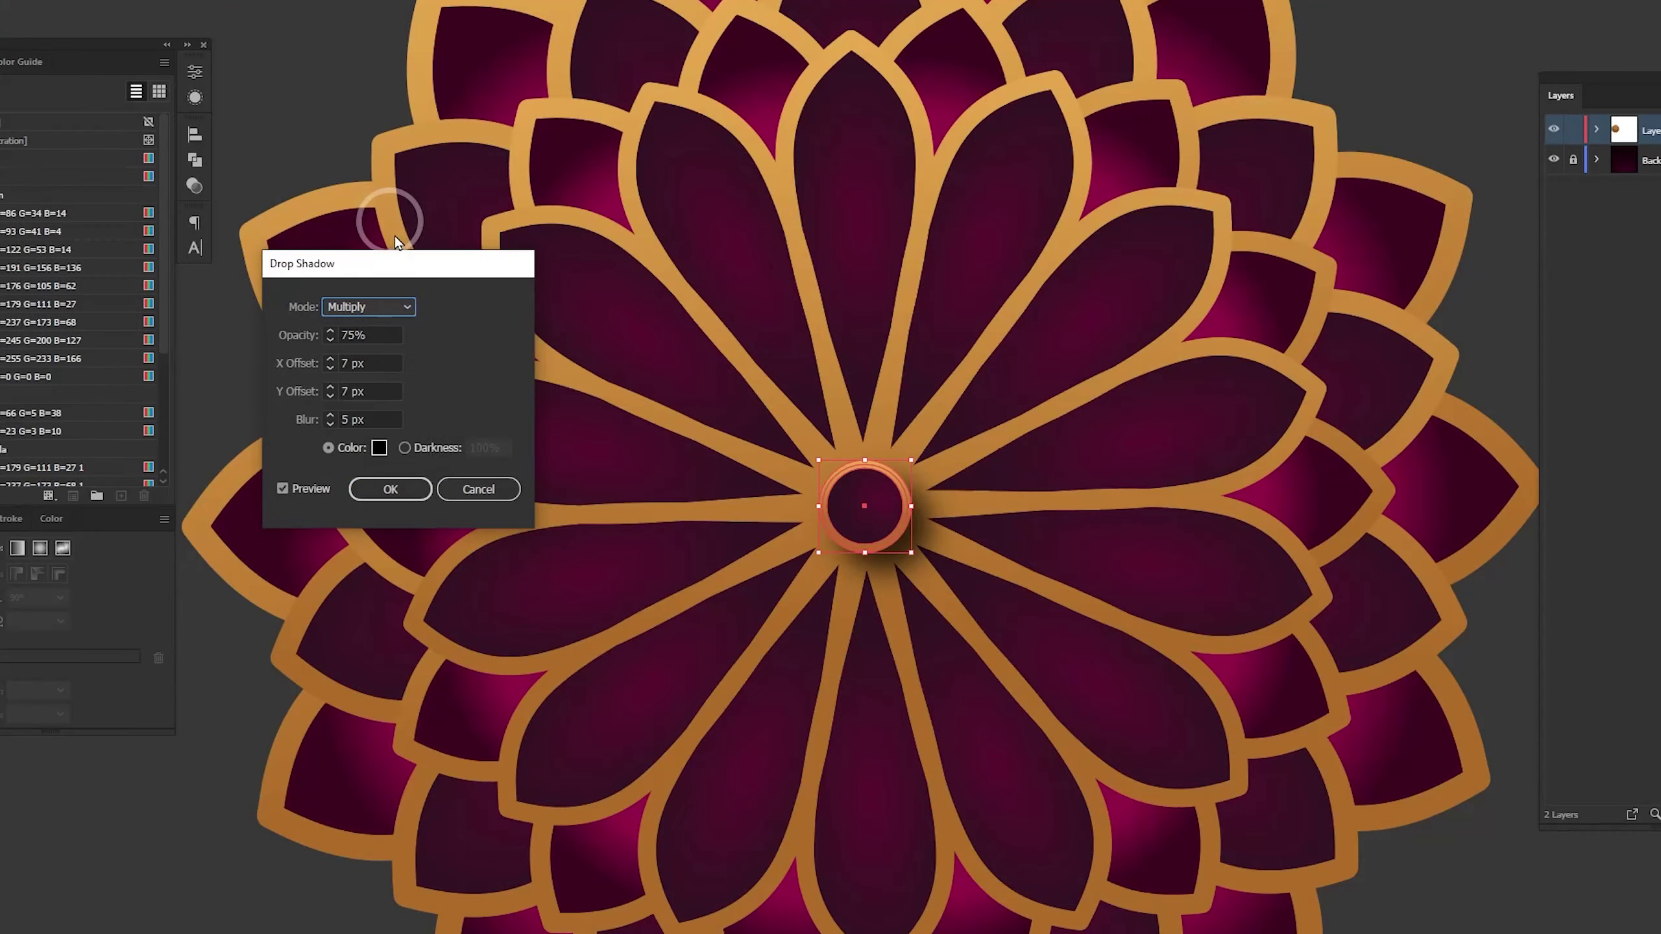
click(443, 385)
text(50)
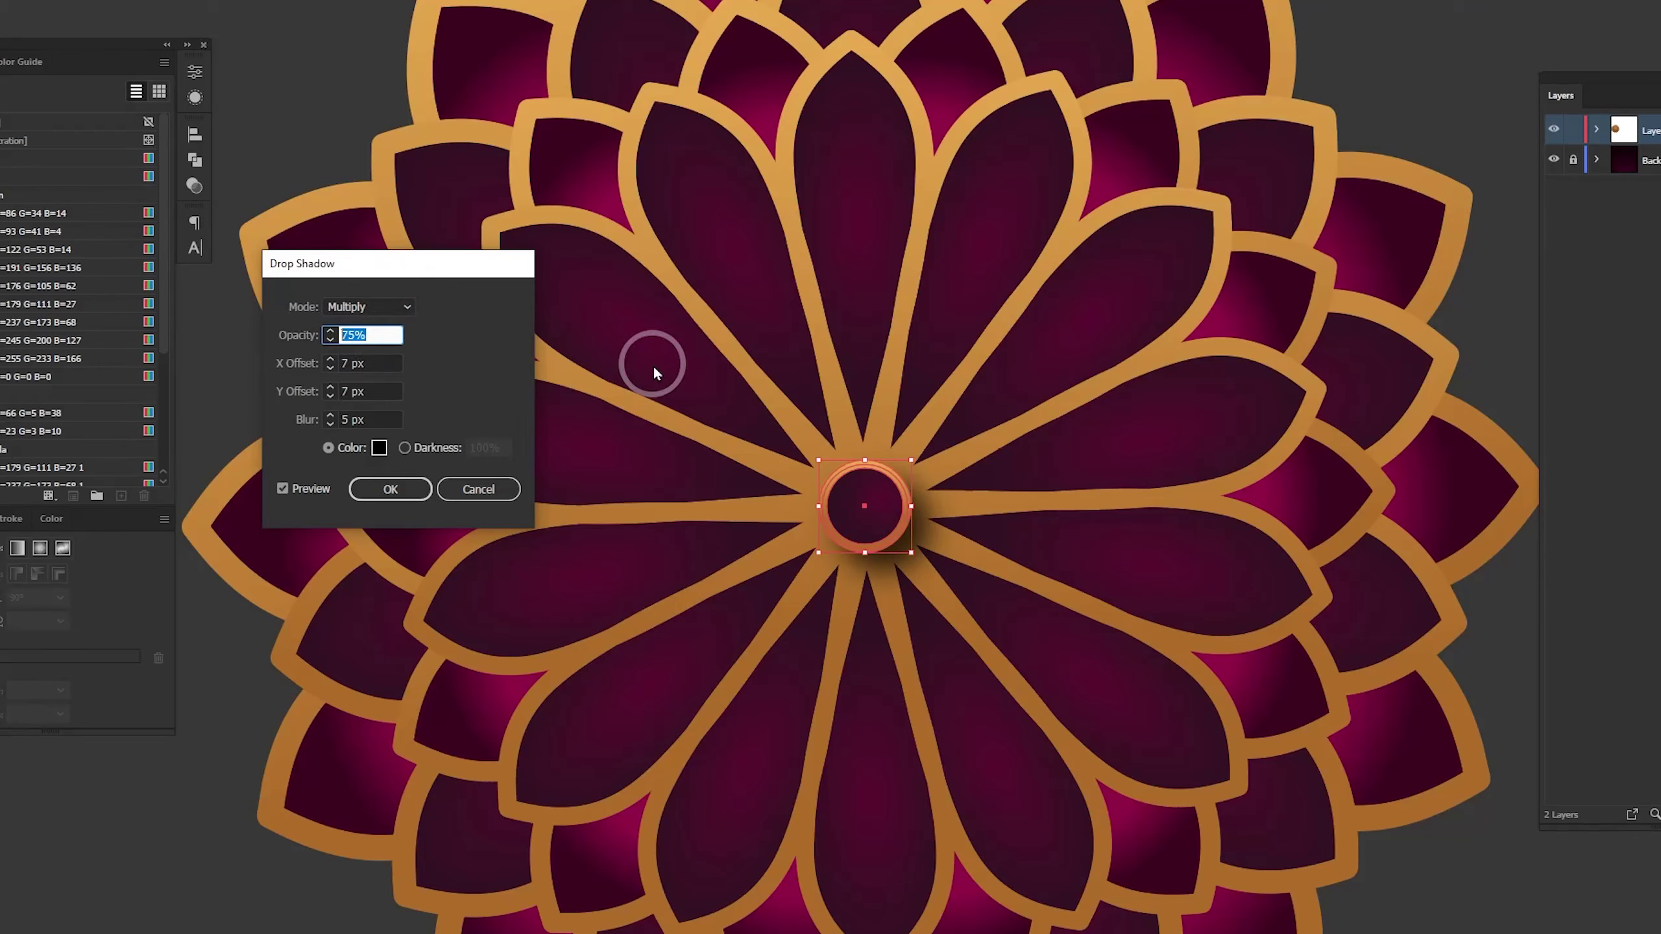
key(Tab)
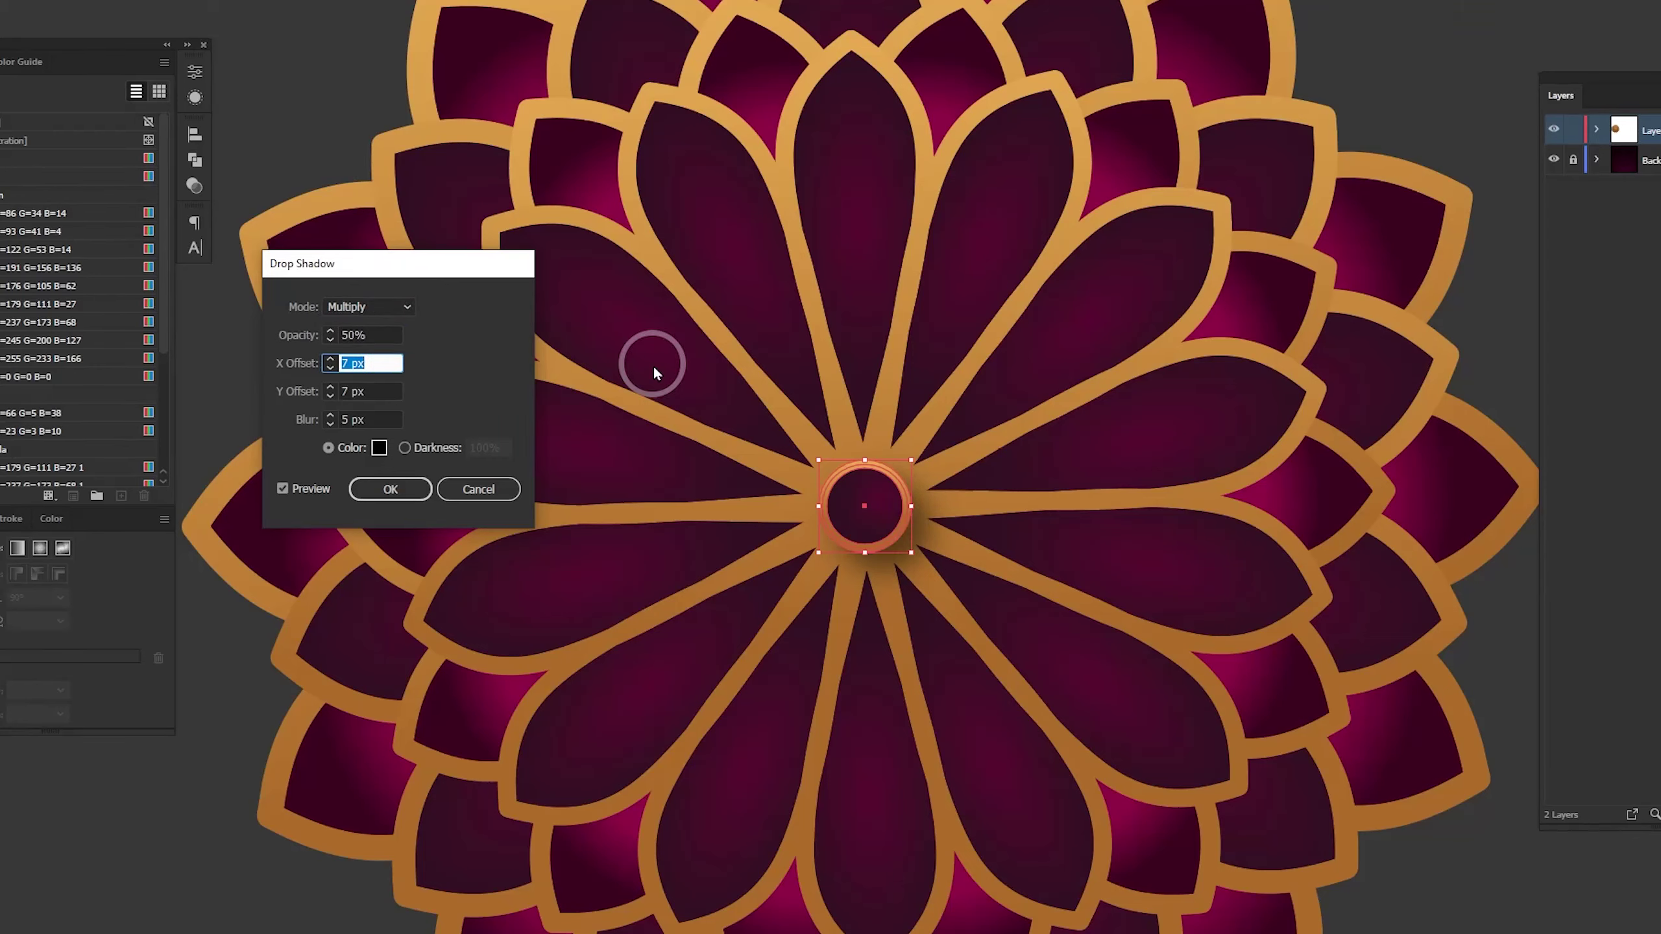
text(2)
key(Tab)
text(3)
key(Tab)
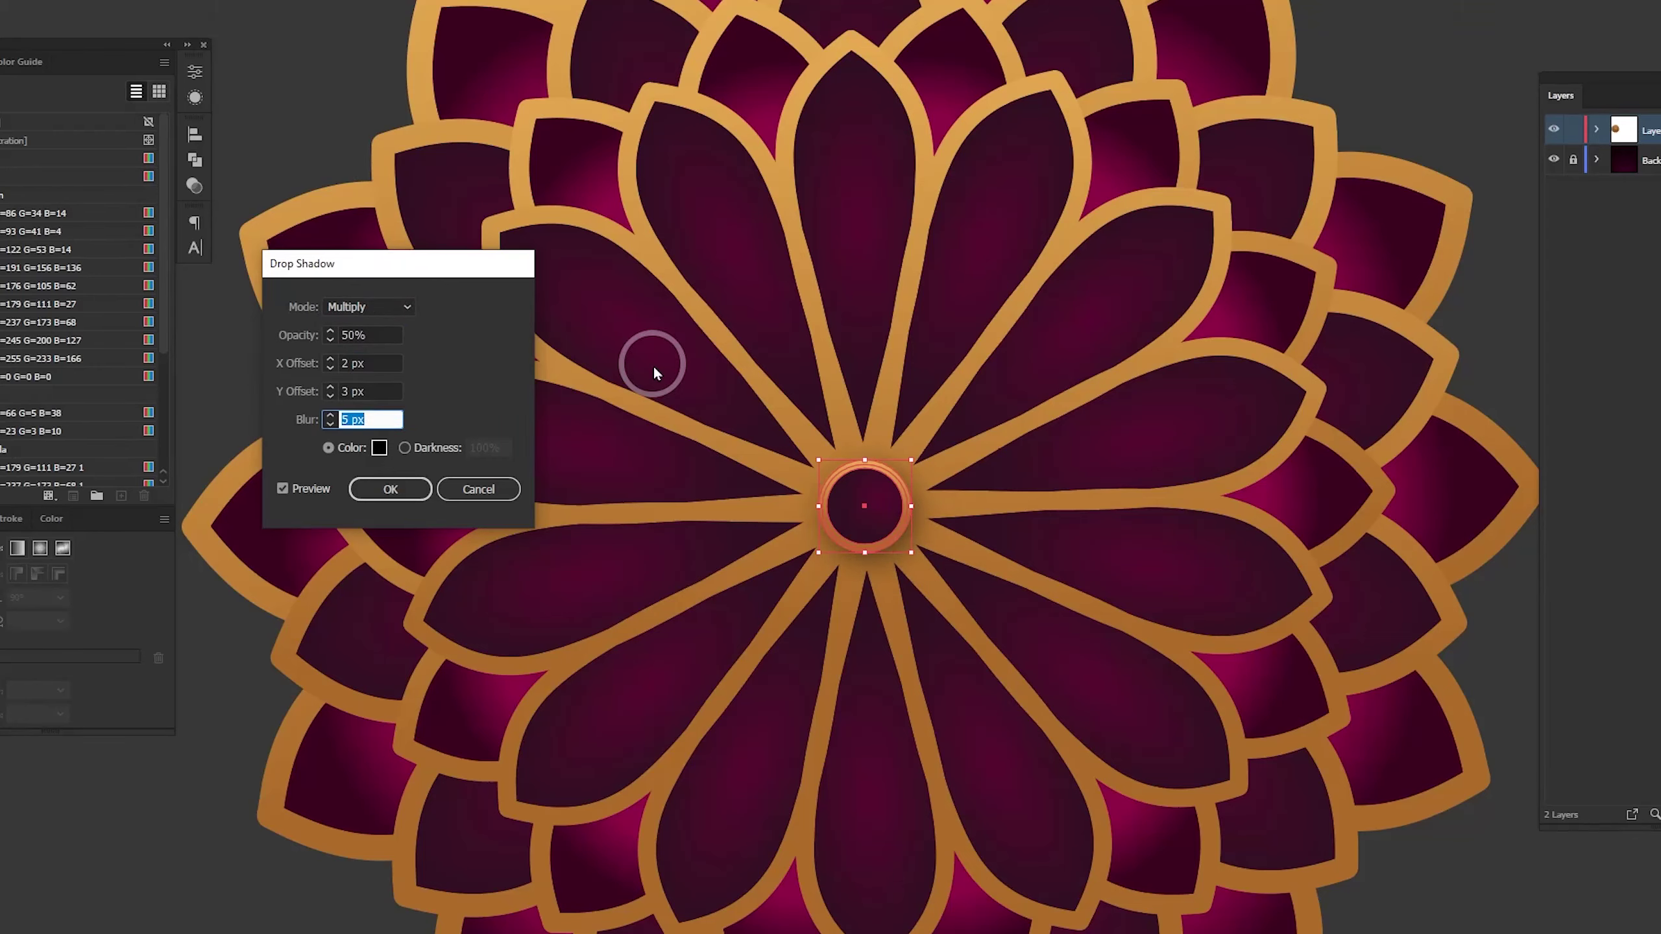
text(3)
key(Tab)
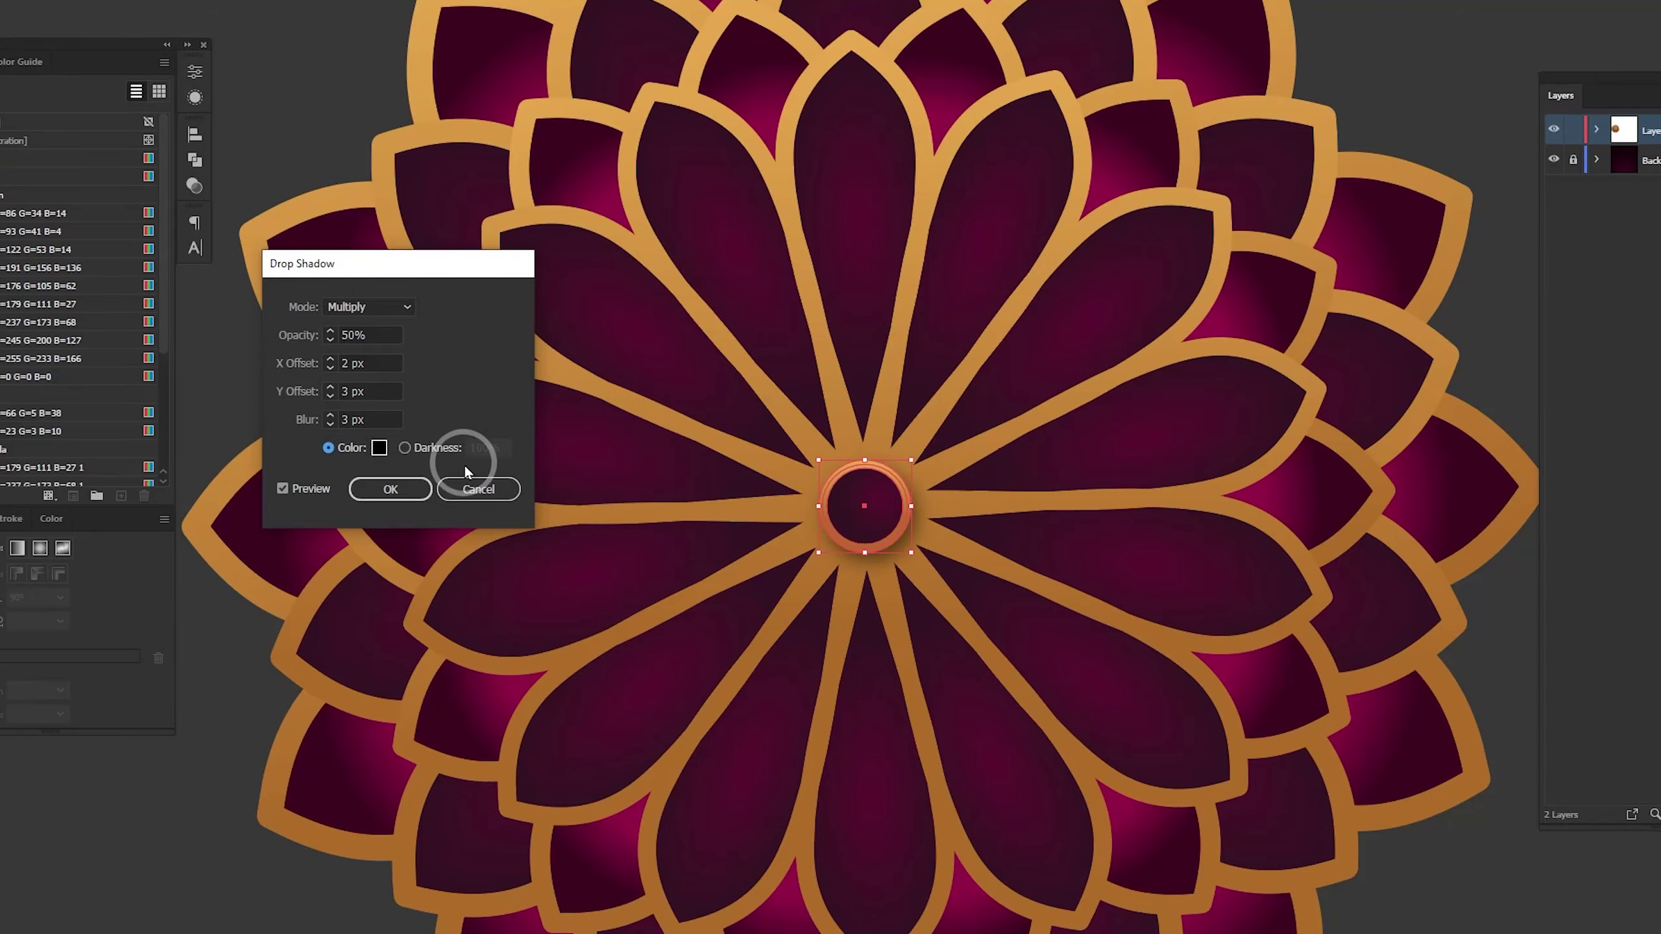
click(390, 489)
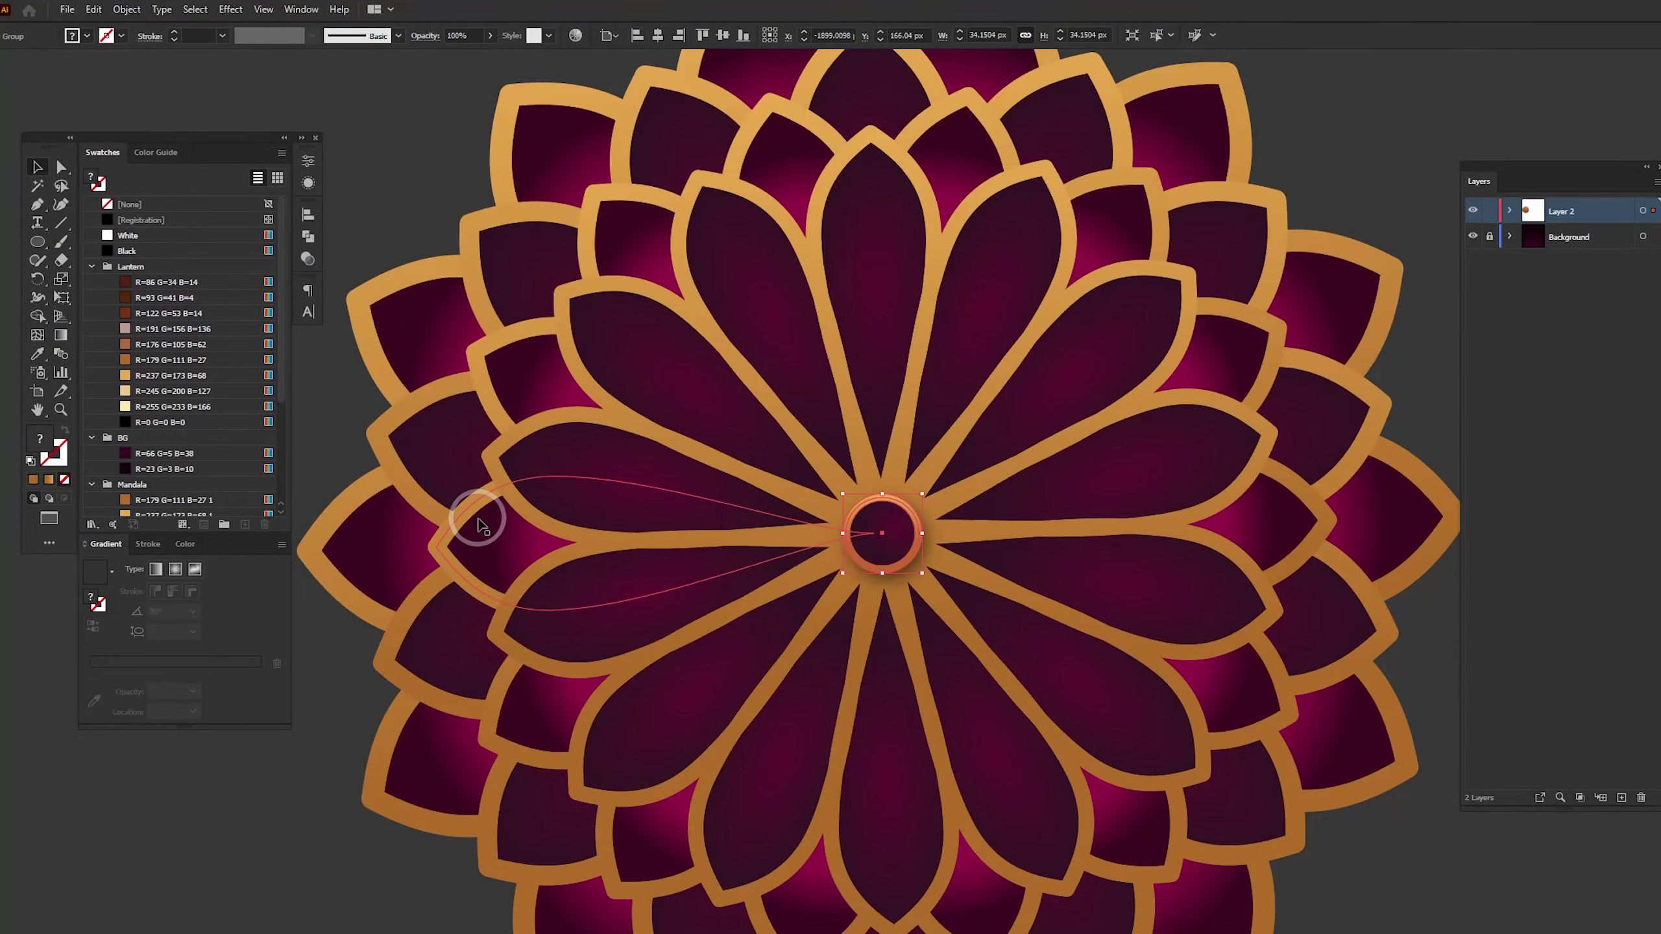
Reapply the same drop shadow to two selected petal groups
click(585, 419)
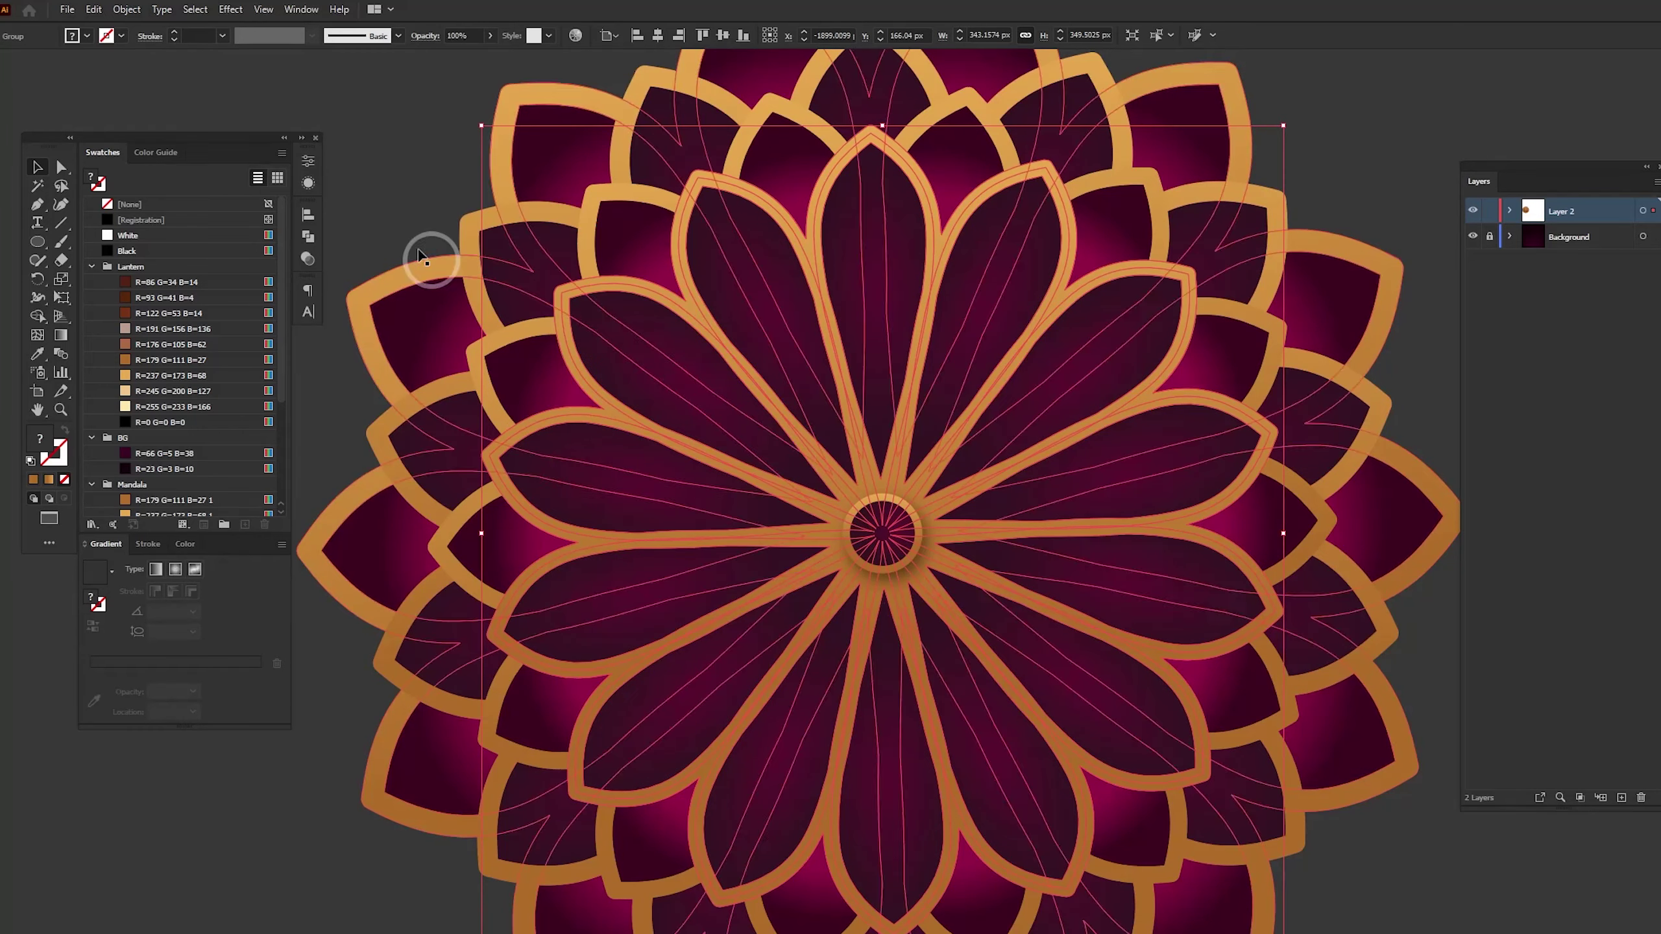
shift+click(478, 298)
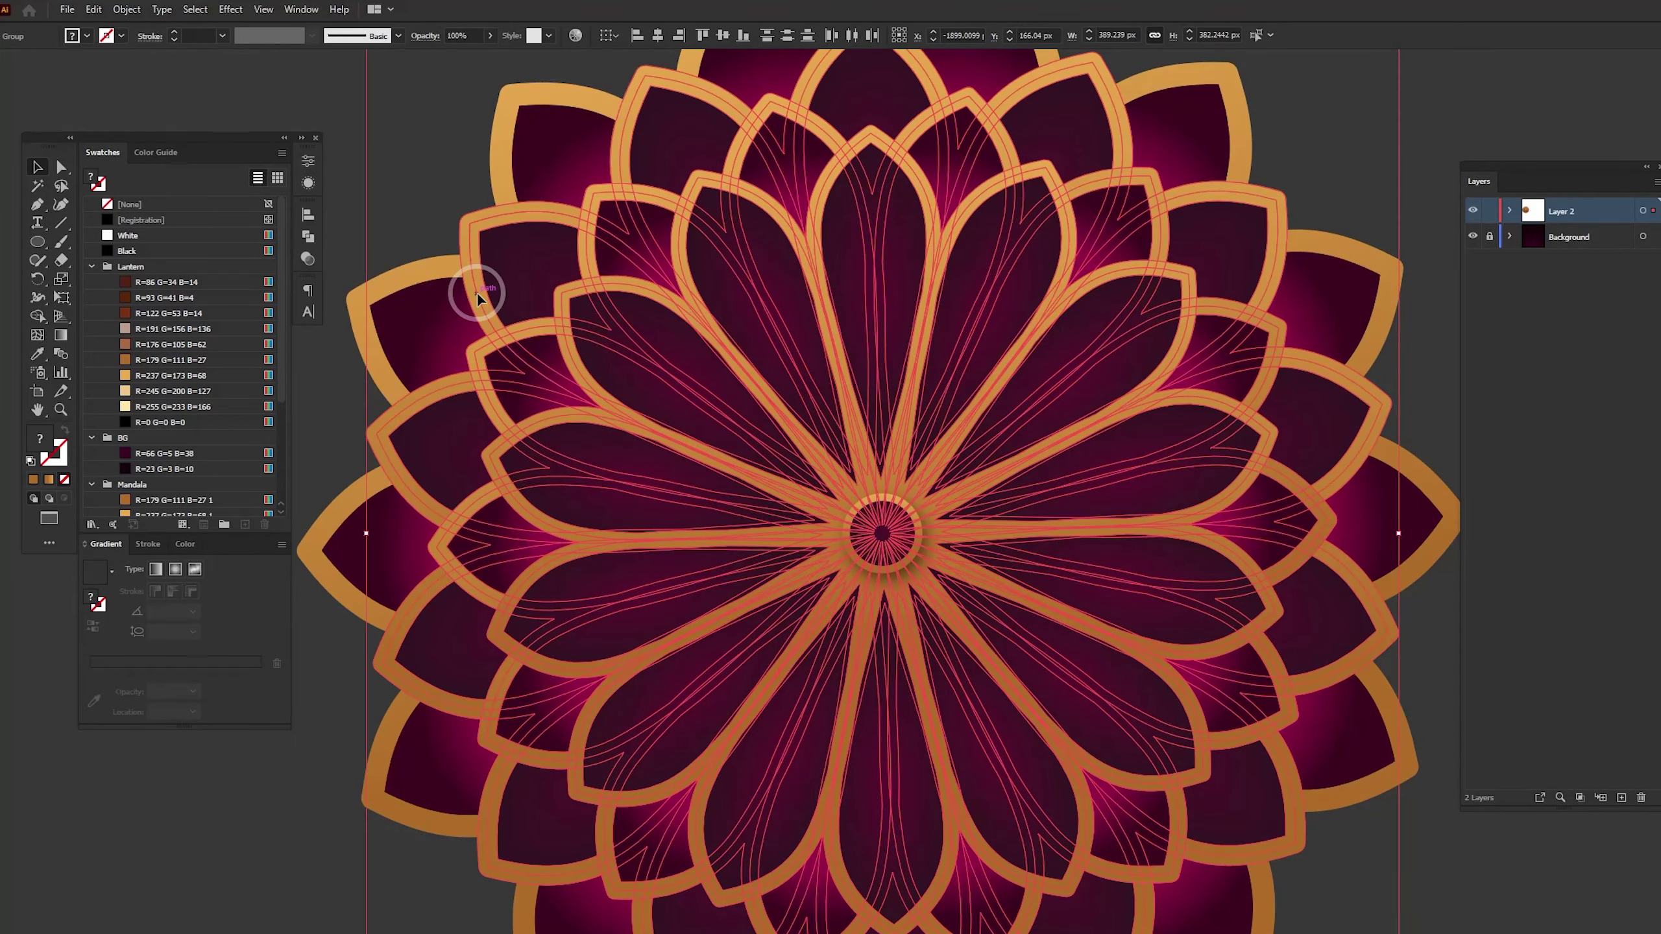
click(230, 9)
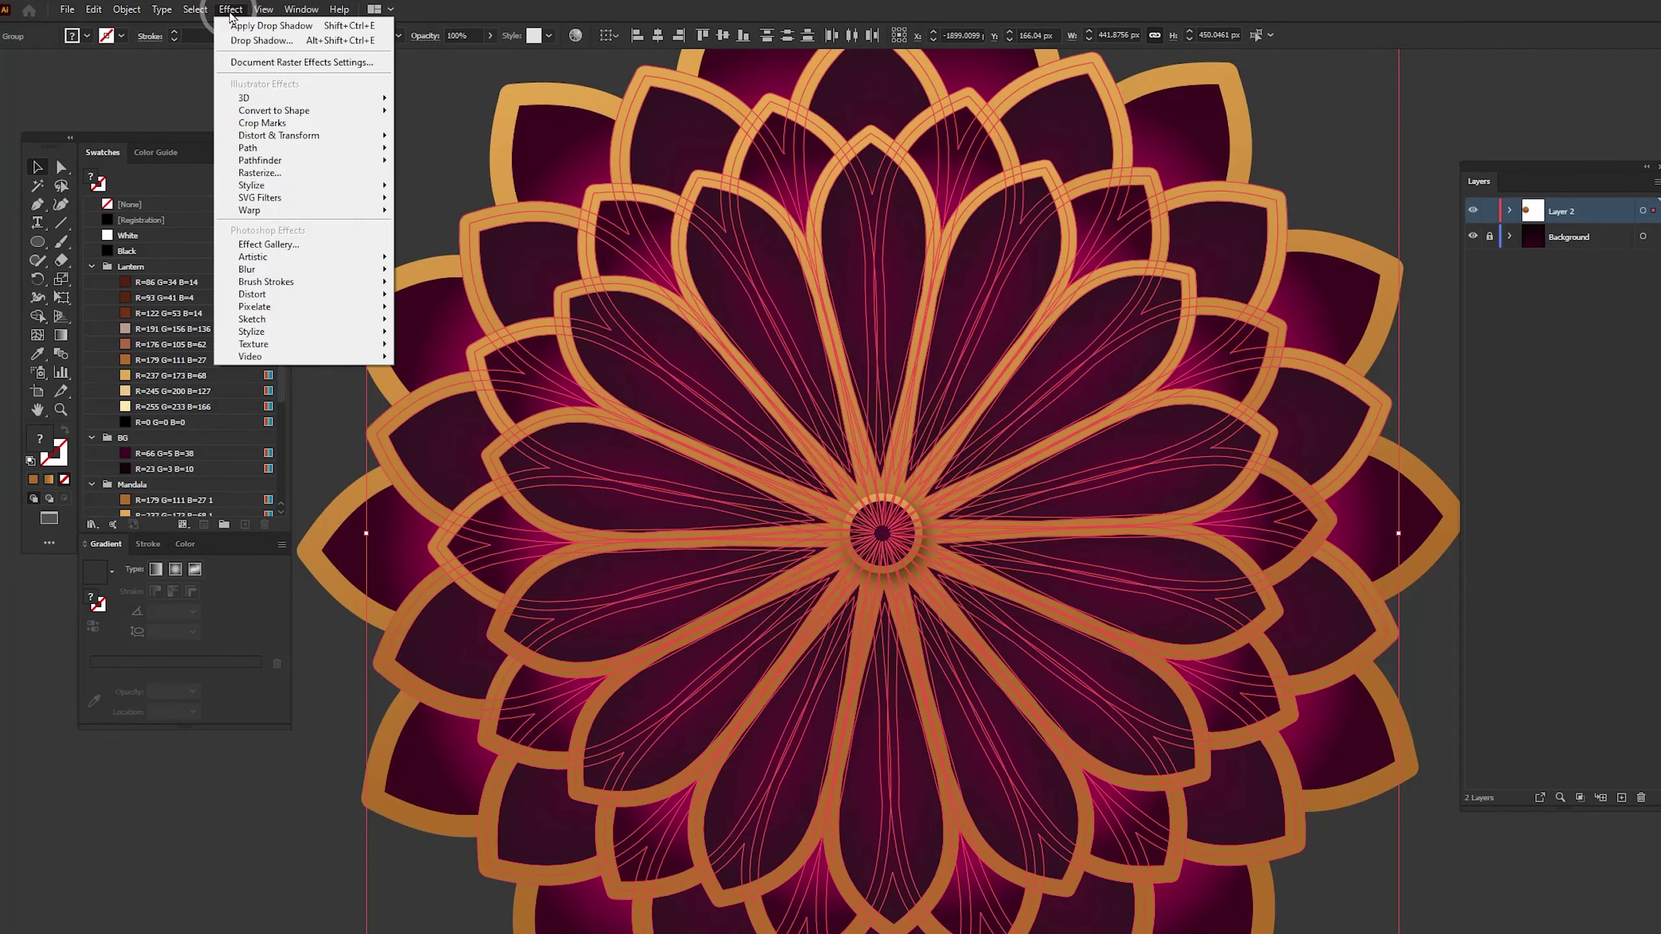
click(314, 29)
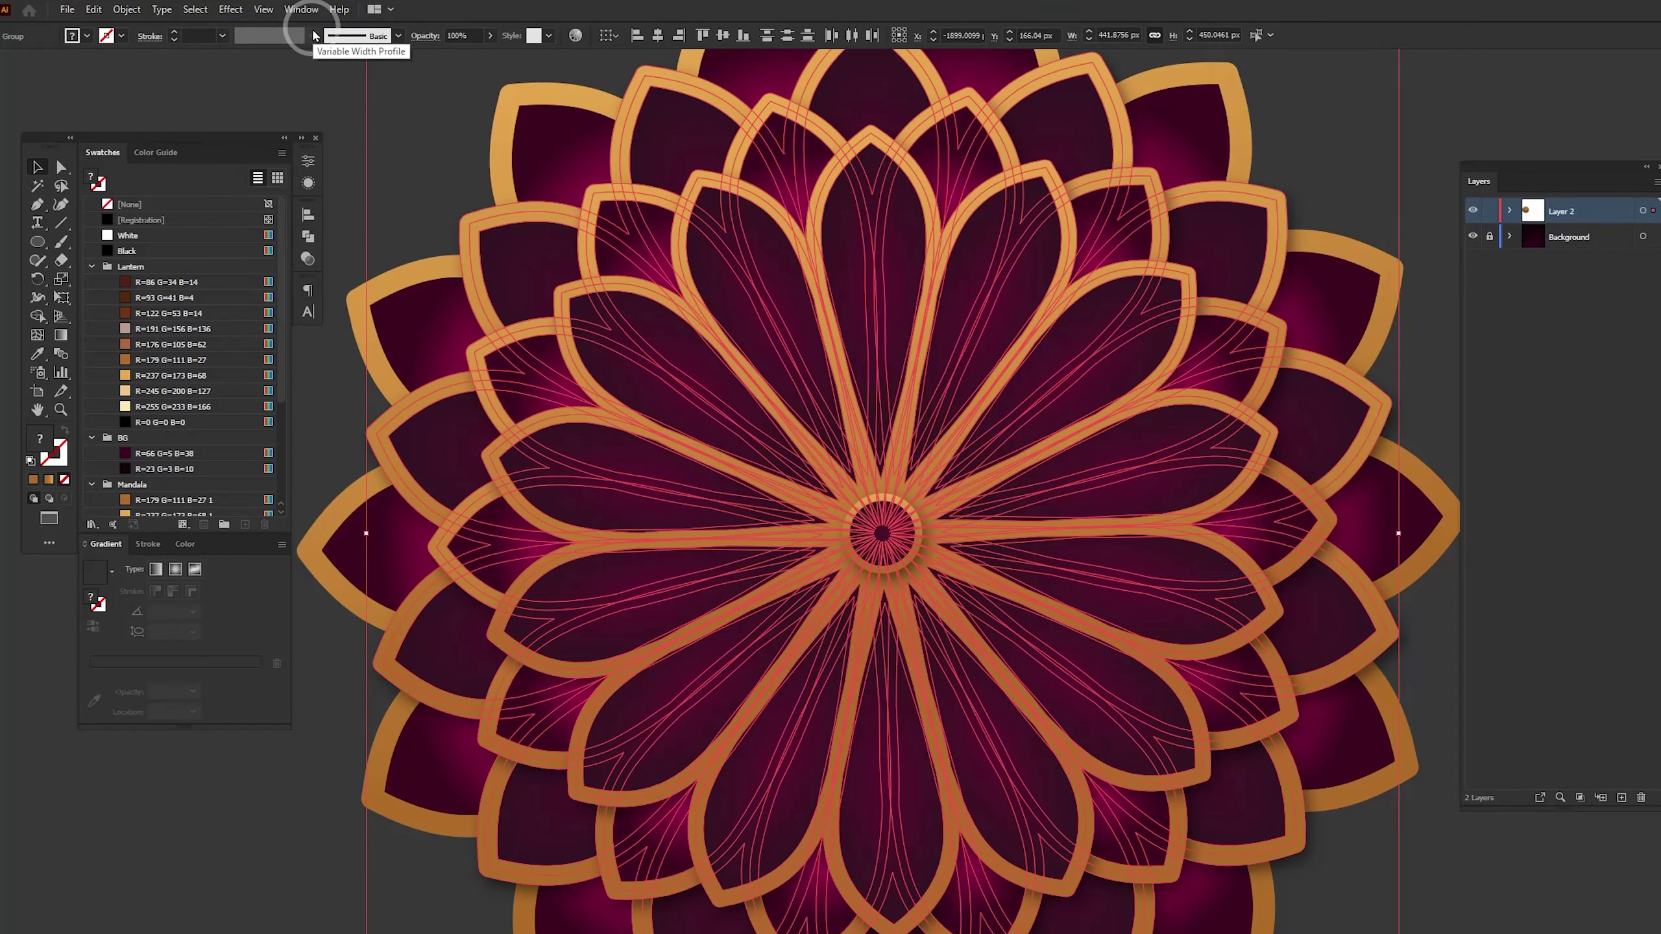
Give the whole mandala a drop shadow of 30% opacity, X 7 px, Y 11 px, 4 px blur
click(312, 797)
click(371, 761)
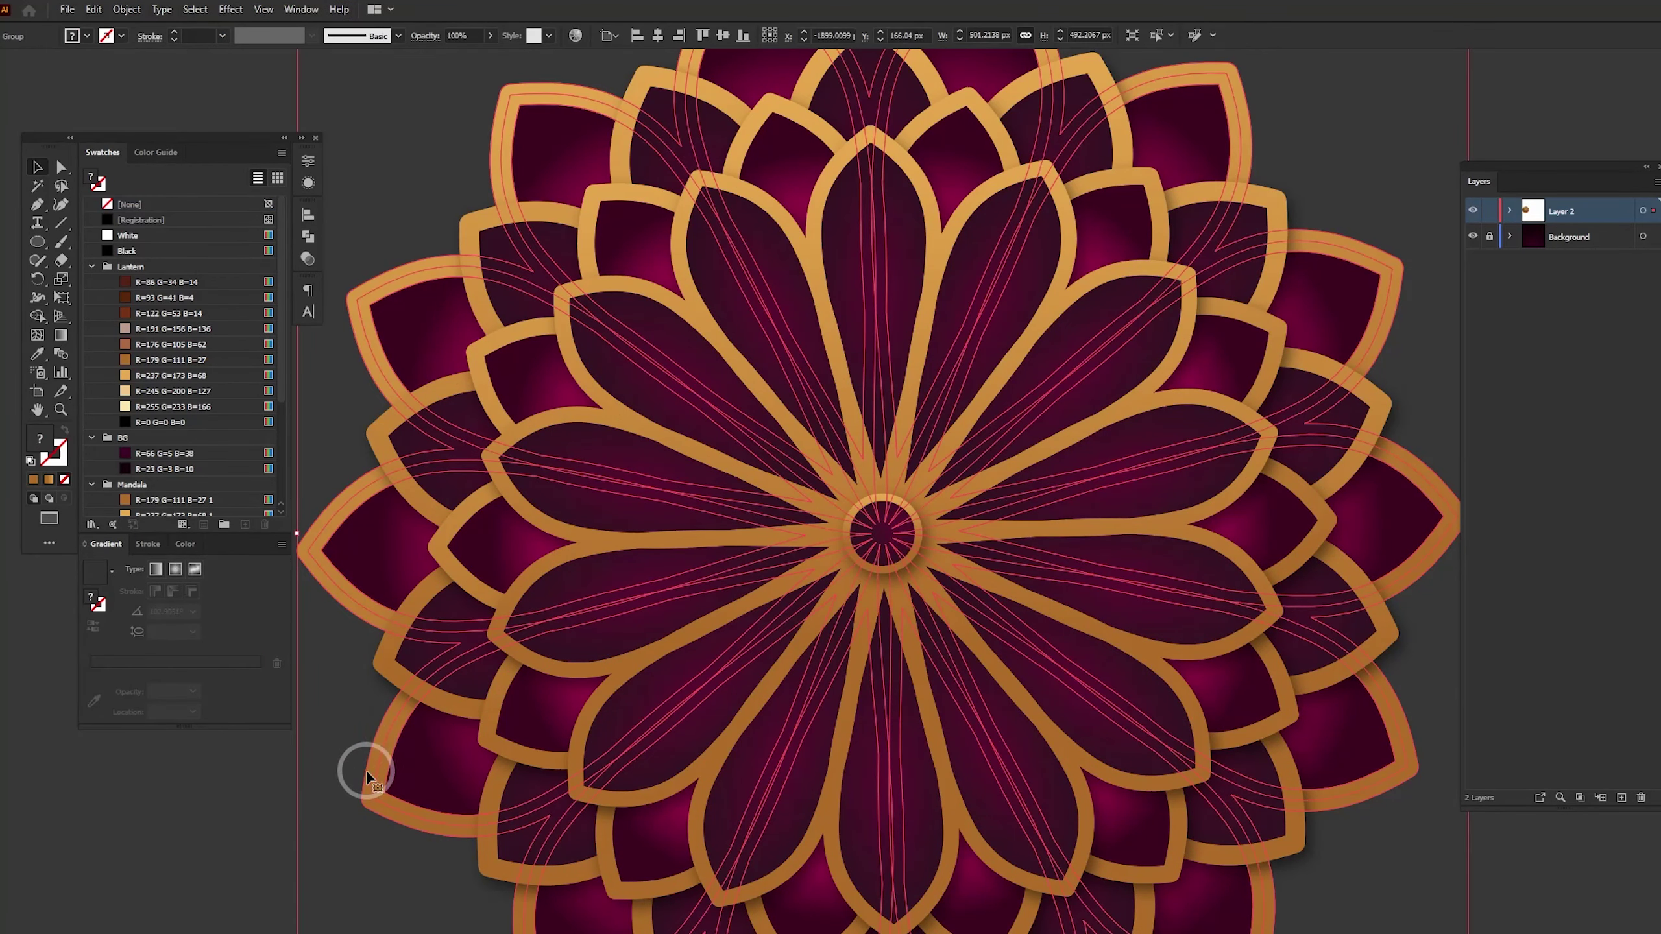
click(388, 36)
click(236, 15)
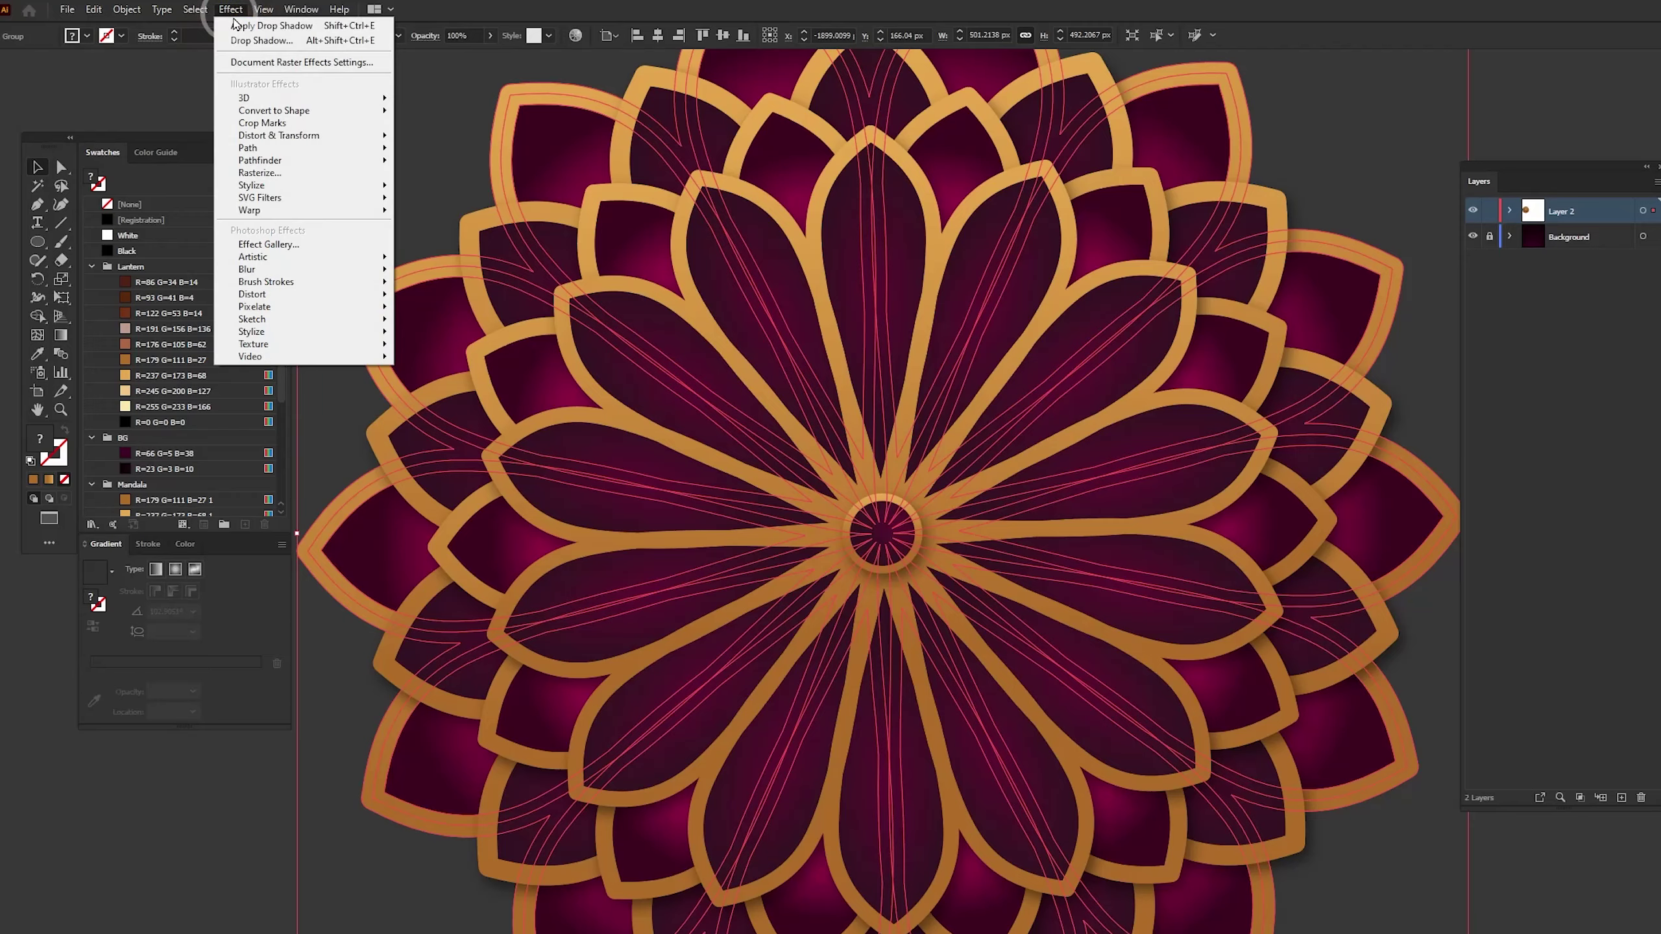
click(245, 38)
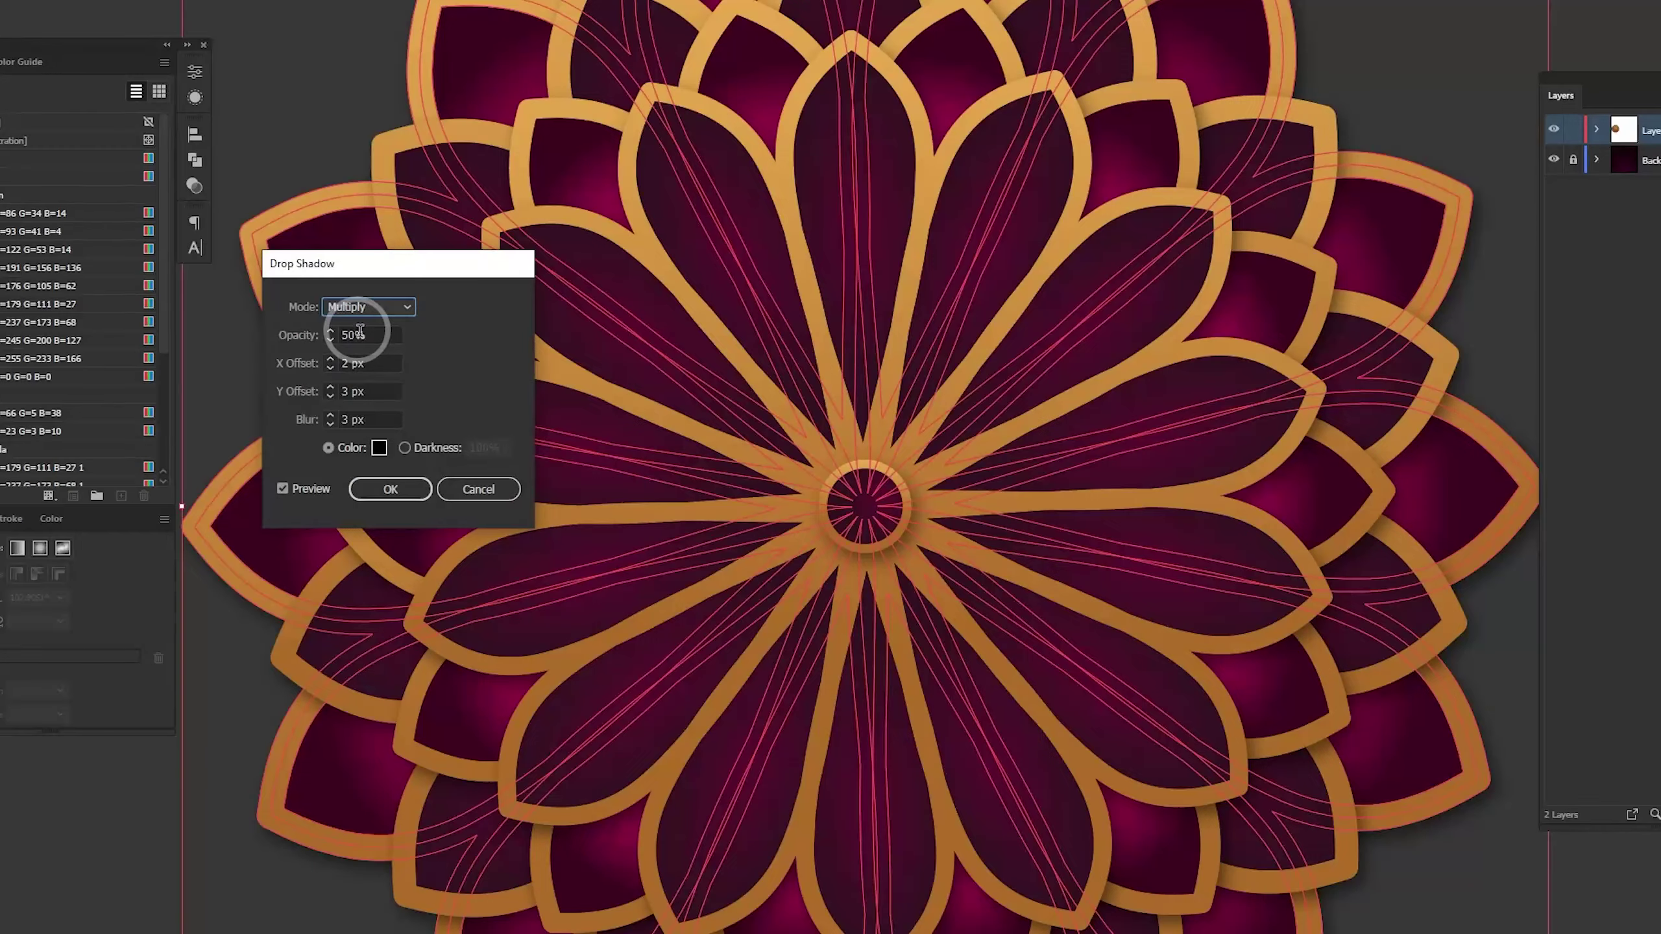
click(423, 386)
text(30)
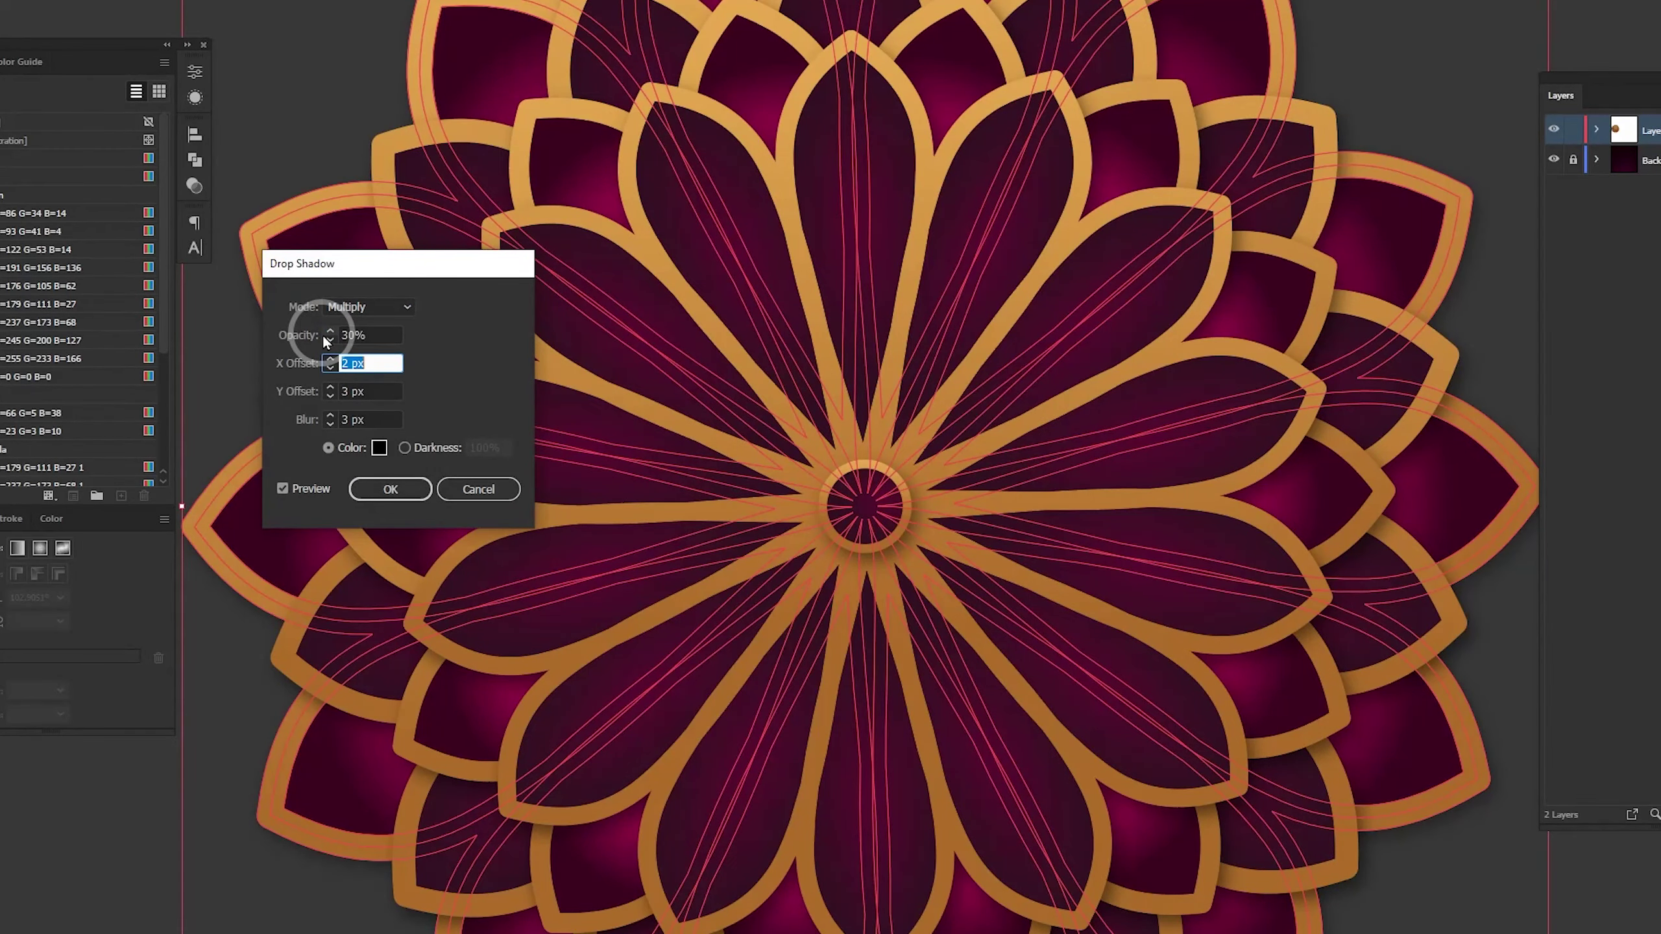
text(7)
key(Tab)
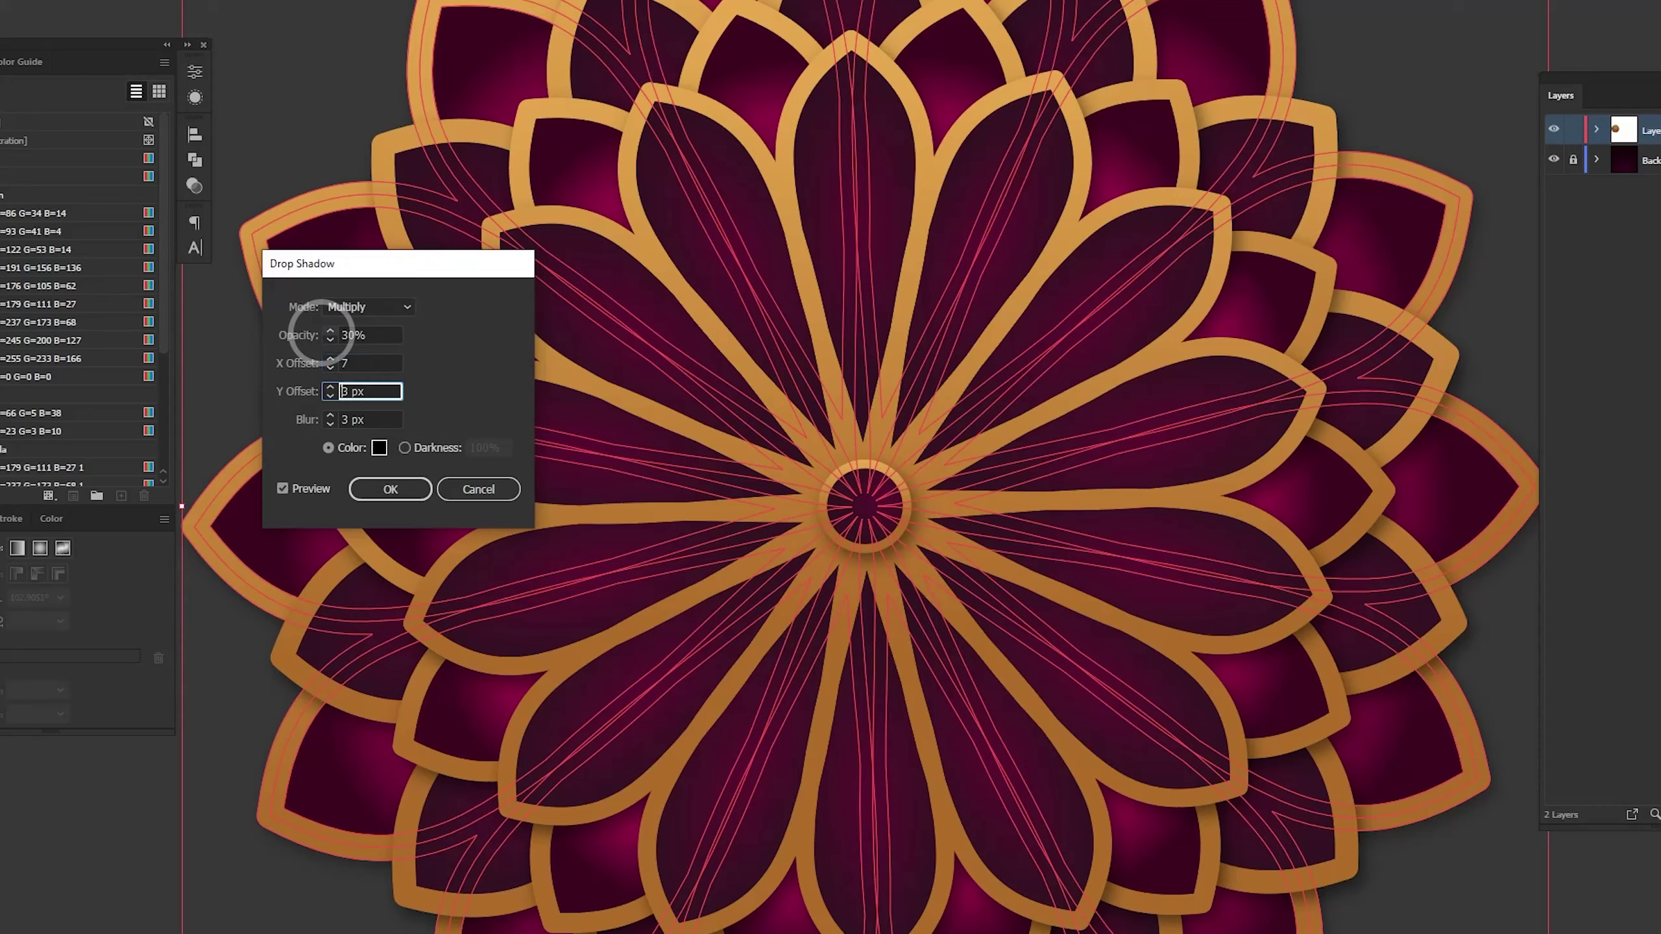
text(11)
key(Tab)
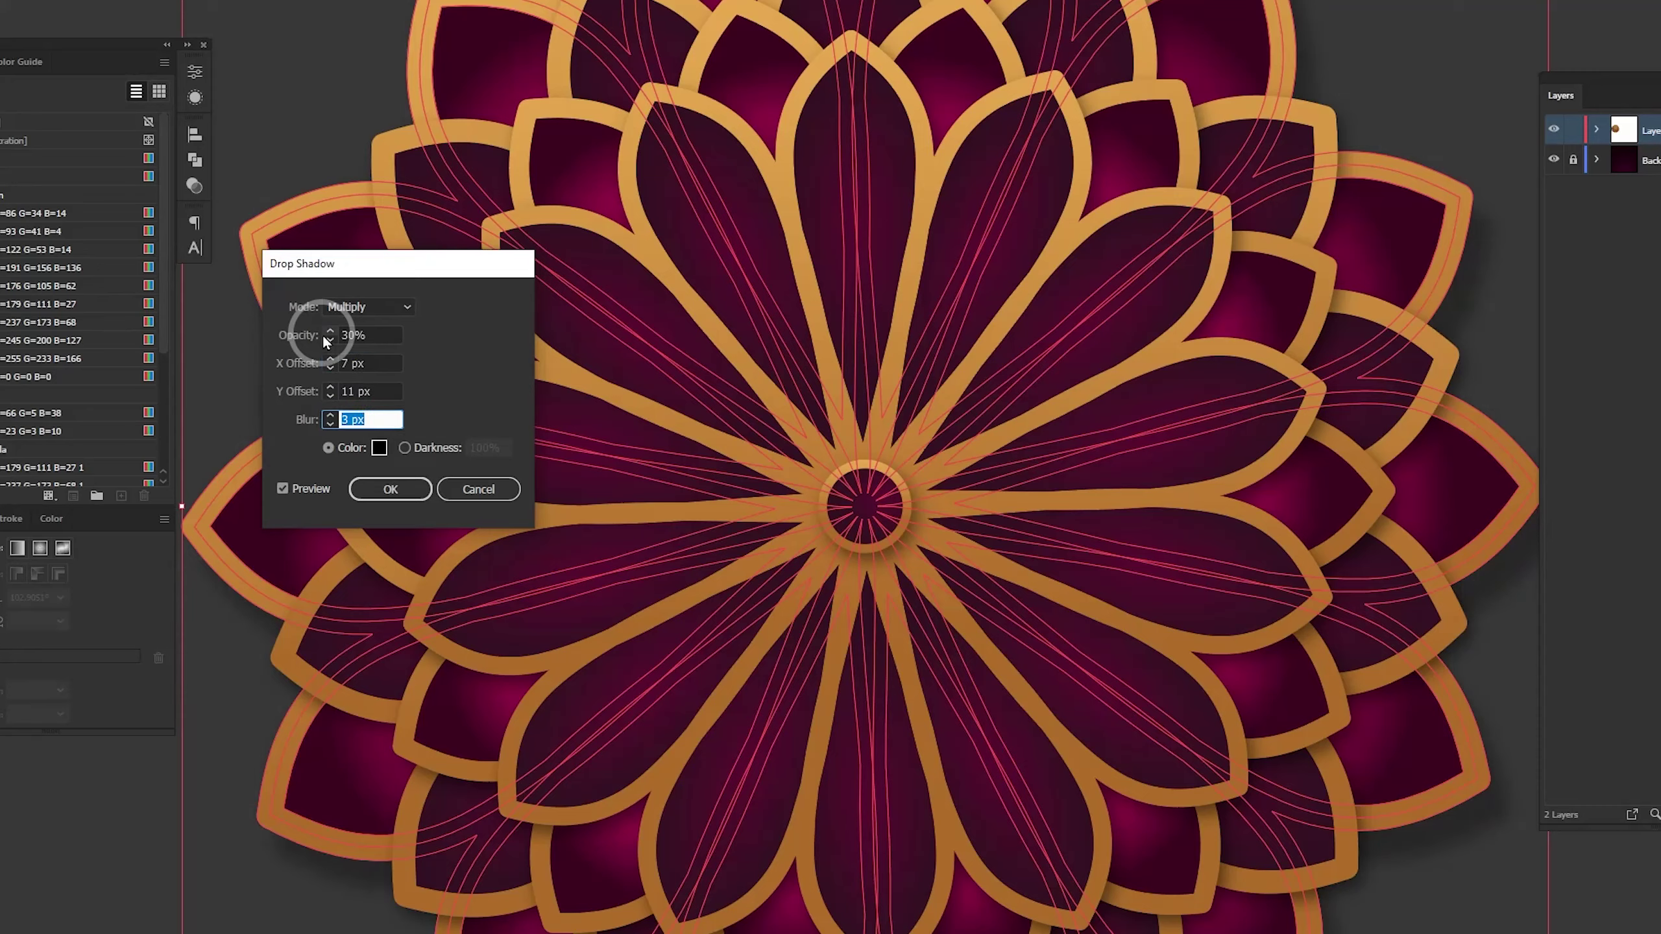
text(4)
key(Tab)
click(376, 491)
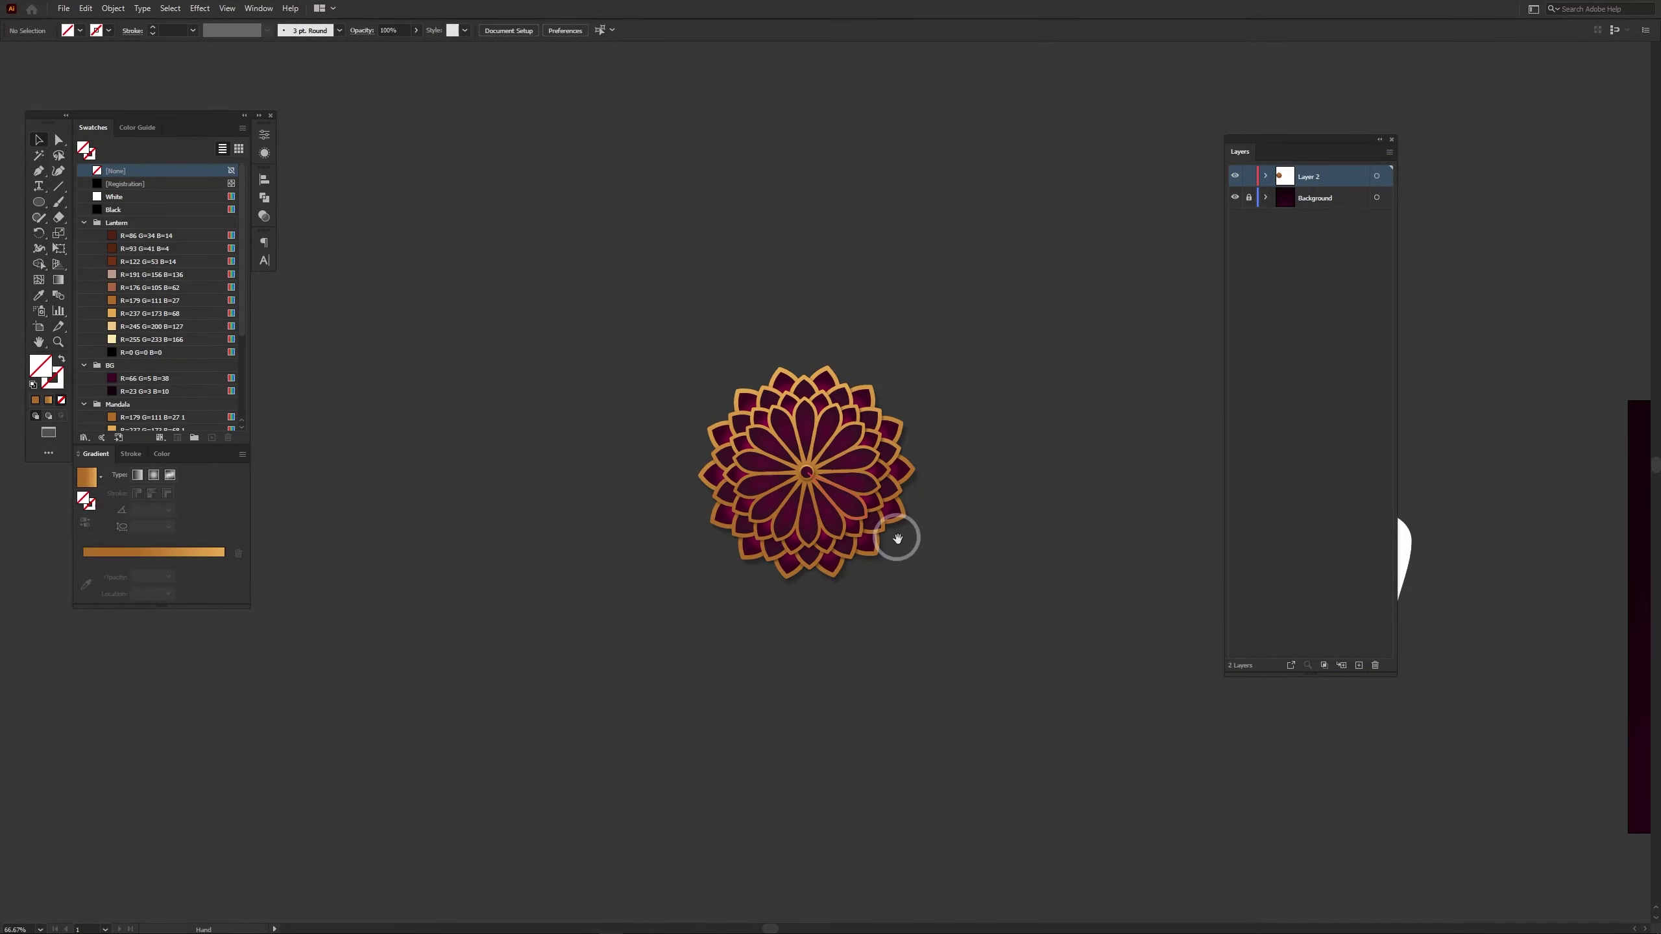
Move the mandala onto the dark-magenta background artboard
mouse_move(897, 538)
mouse_down()
mouse_move(490, 495)
mouse_move(787, 391)
mouse_up()
drag(981, 589, 487, 624)
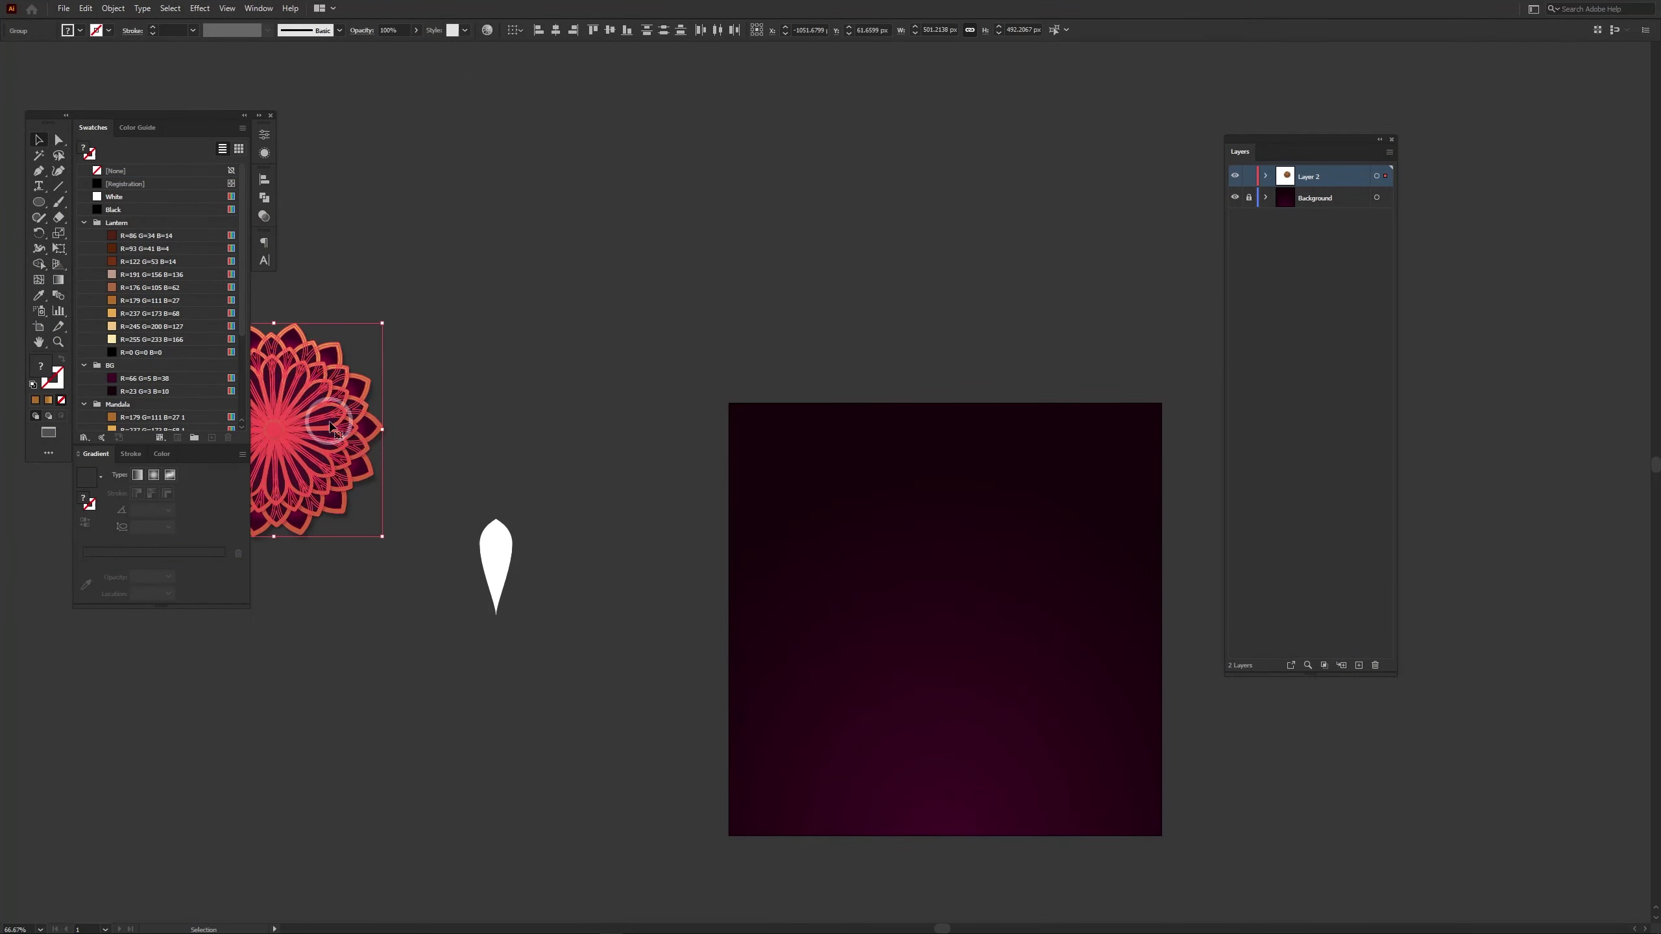
drag(353, 419, 1043, 492)
click(1035, 697)
drag(589, 789, 321, 618)
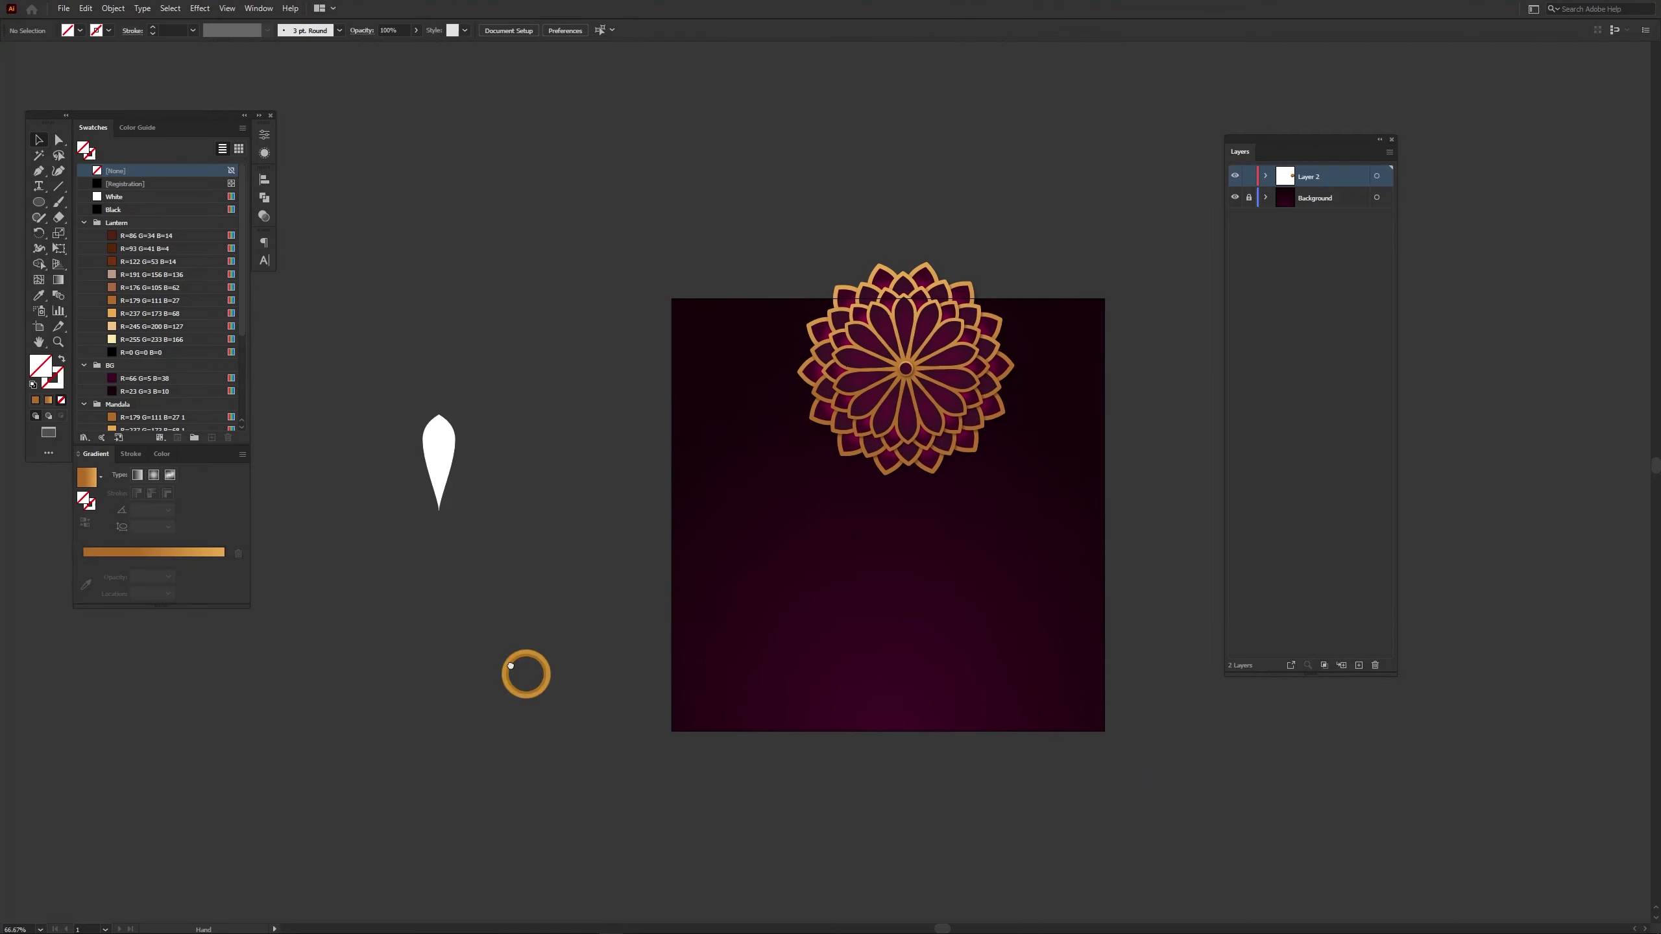
Select all the mandala pieces and group them together
drag(537, 157, 791, 432)
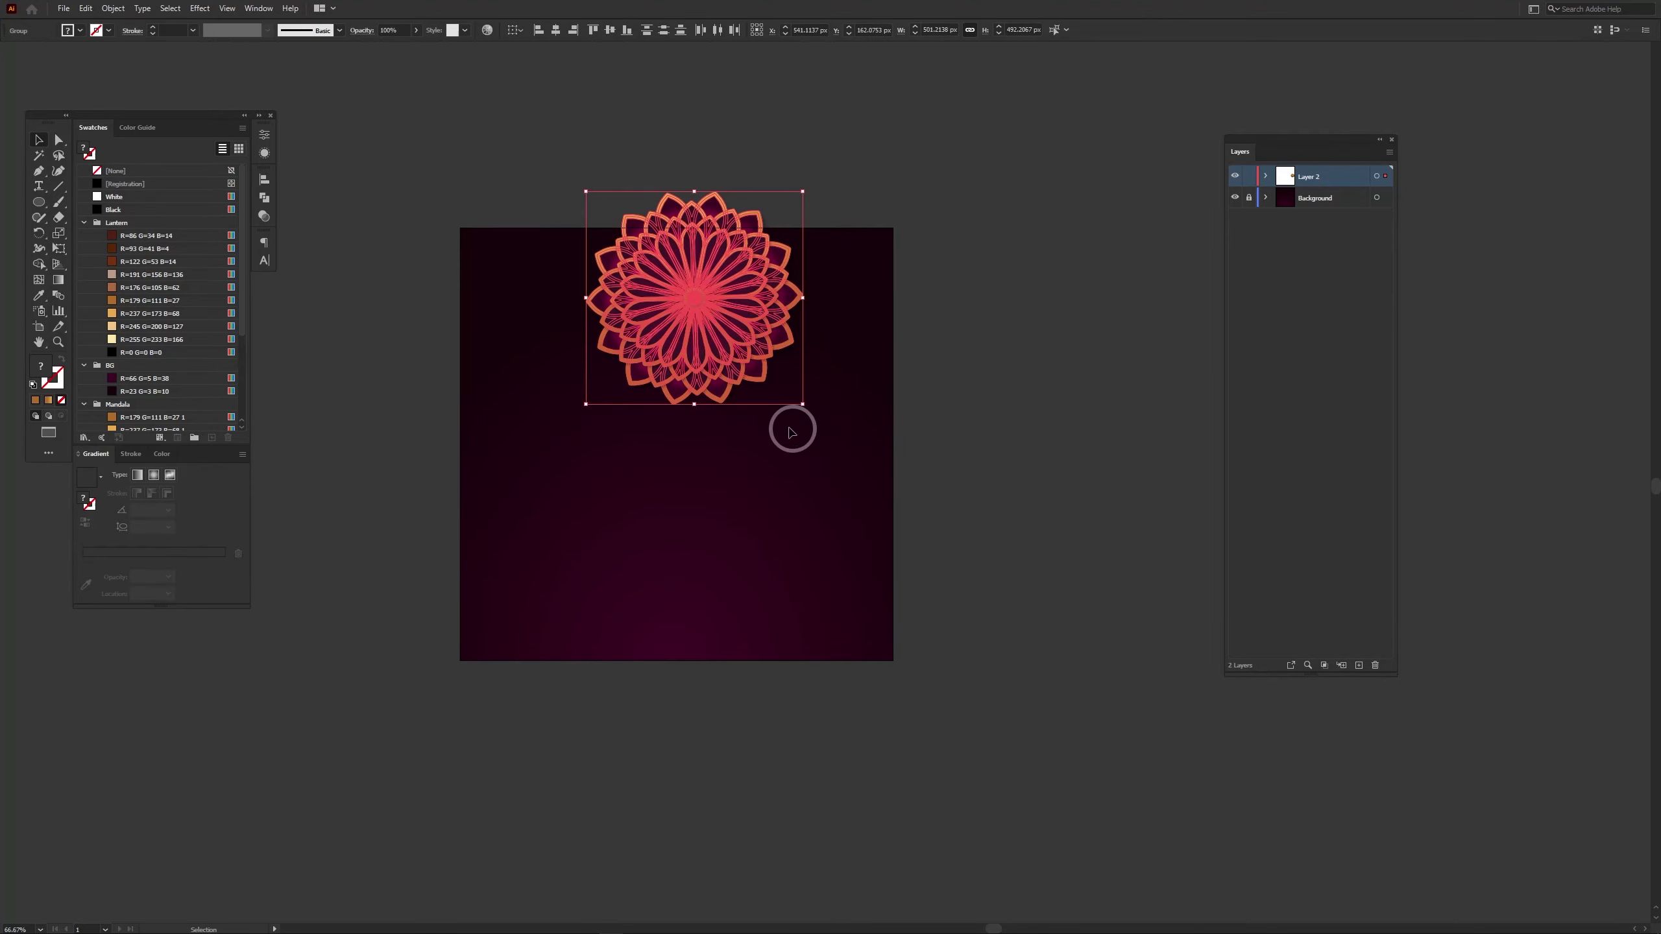
drag(694, 404, 823, 594)
drag(786, 395, 828, 372)
right_click(831, 371)
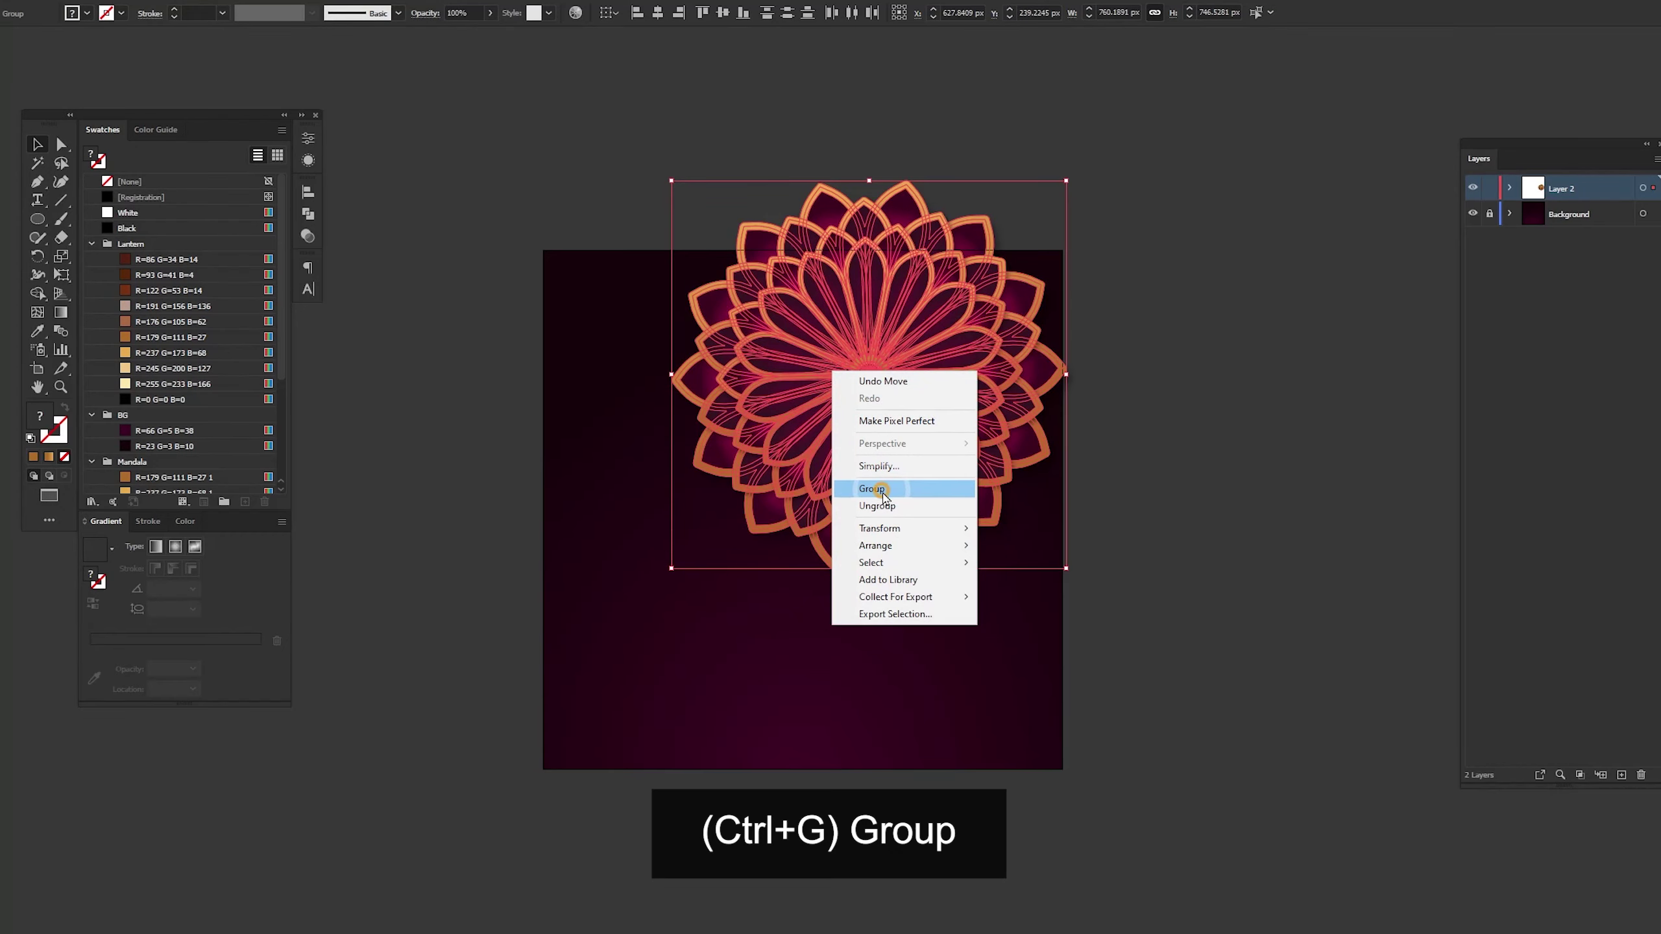
click(883, 495)
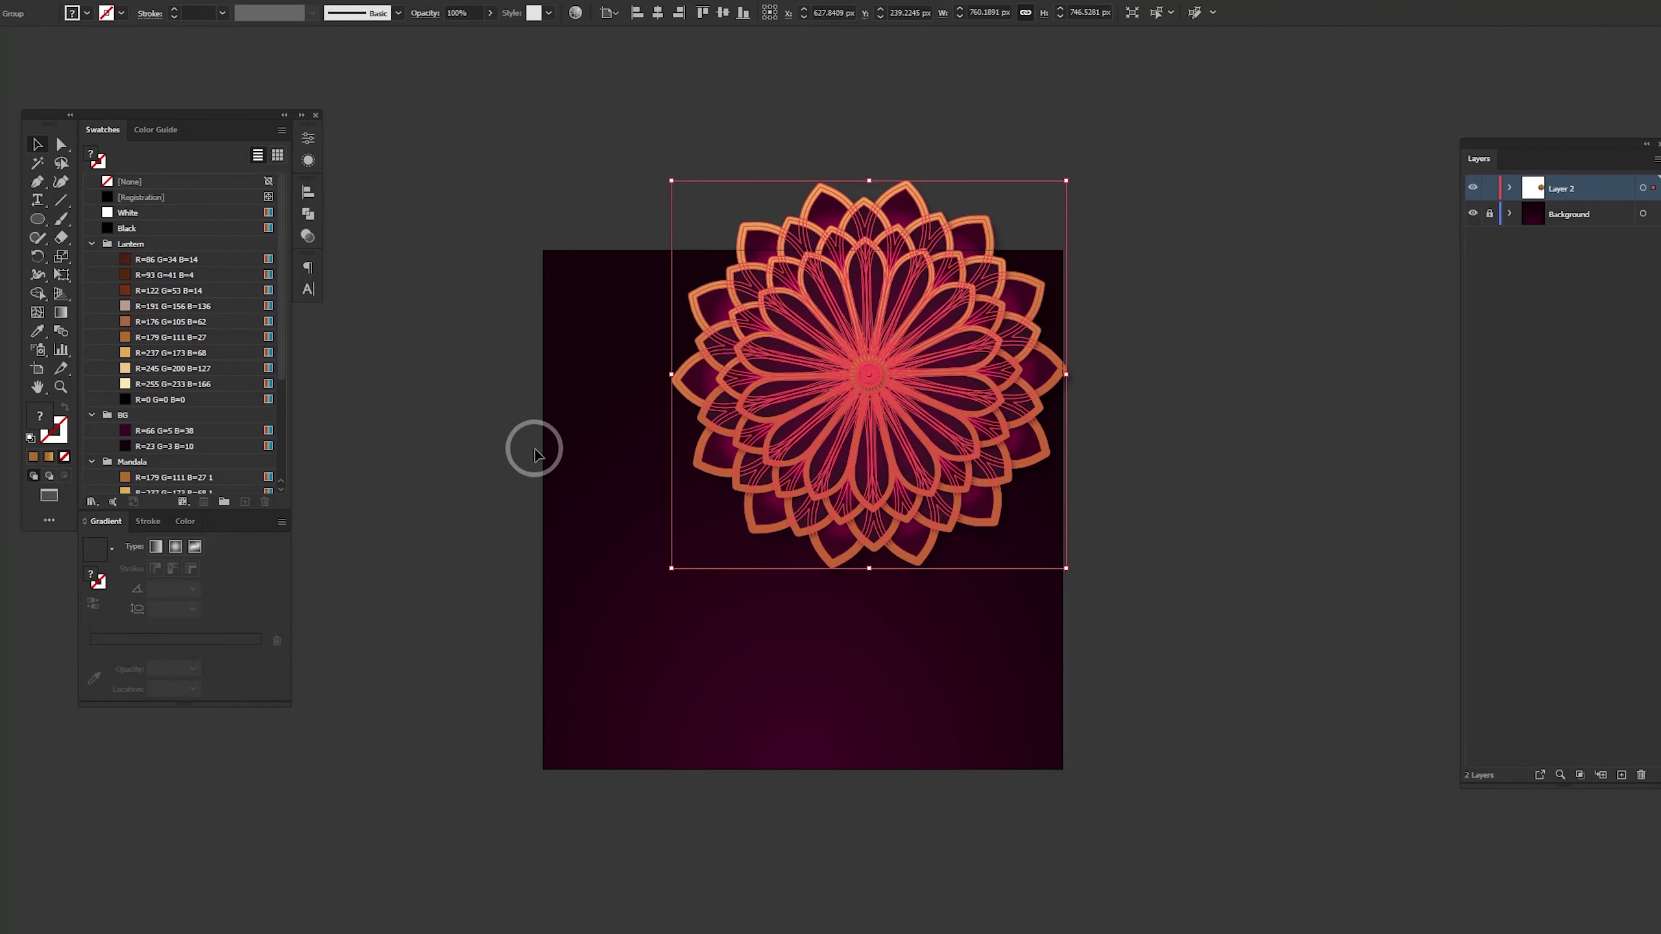
click(386, 738)
Cut the white teardrop shape from the Mandala layer
scroll(764, 474, left, 5)
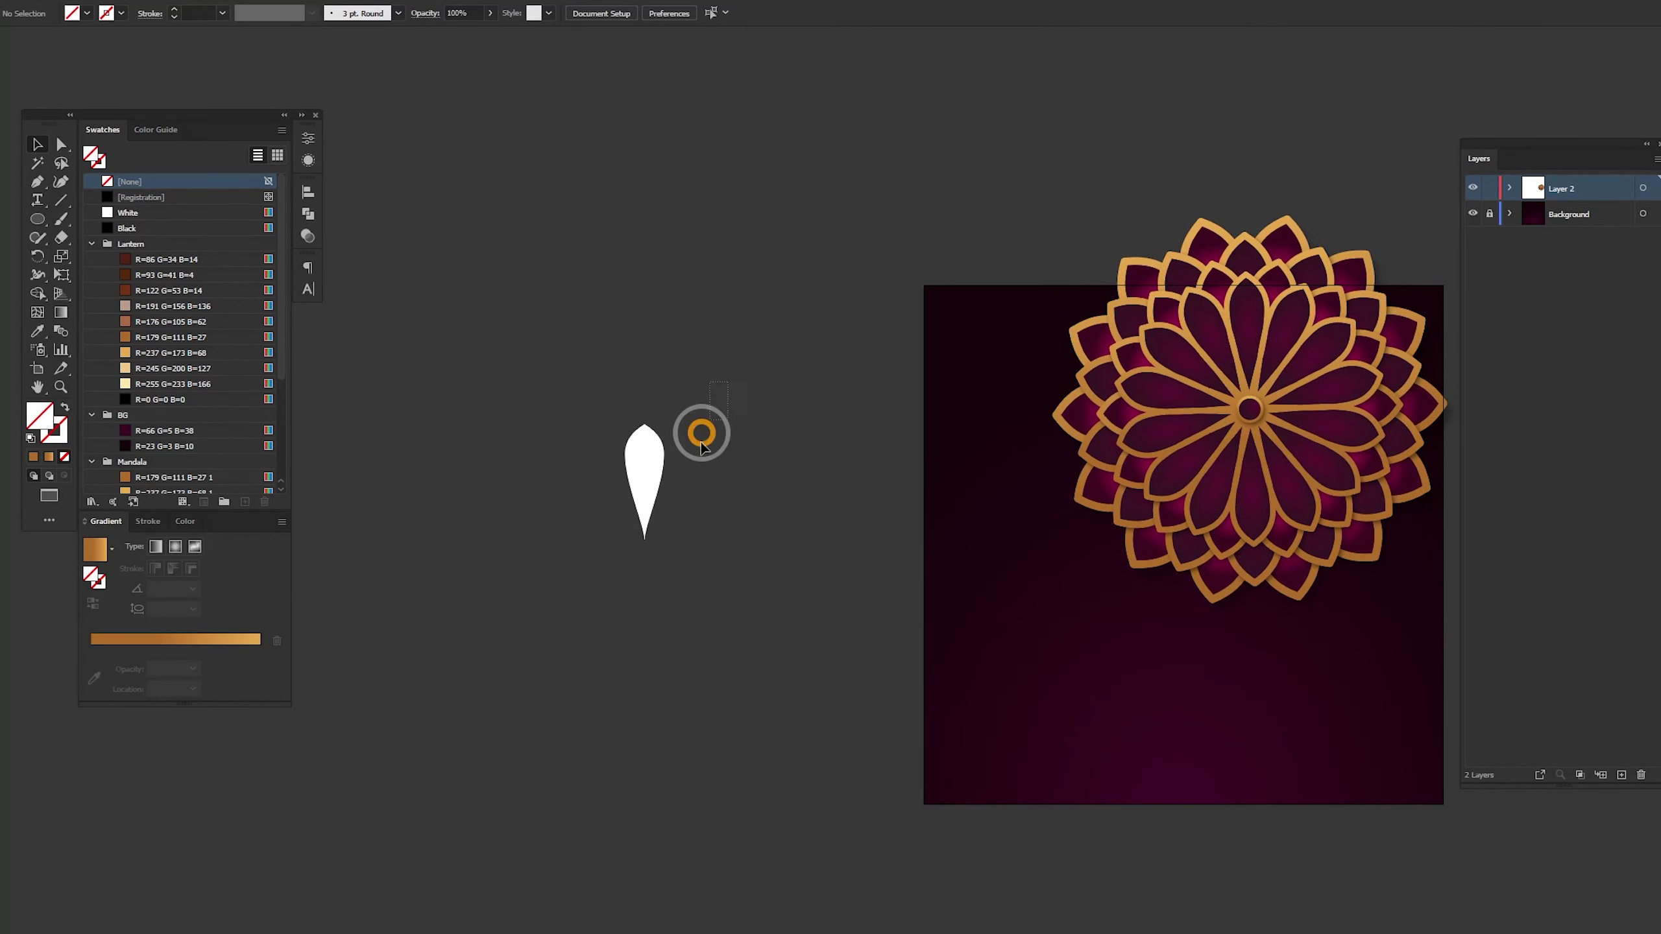
drag(701, 429, 575, 593)
key(ctrl+x)
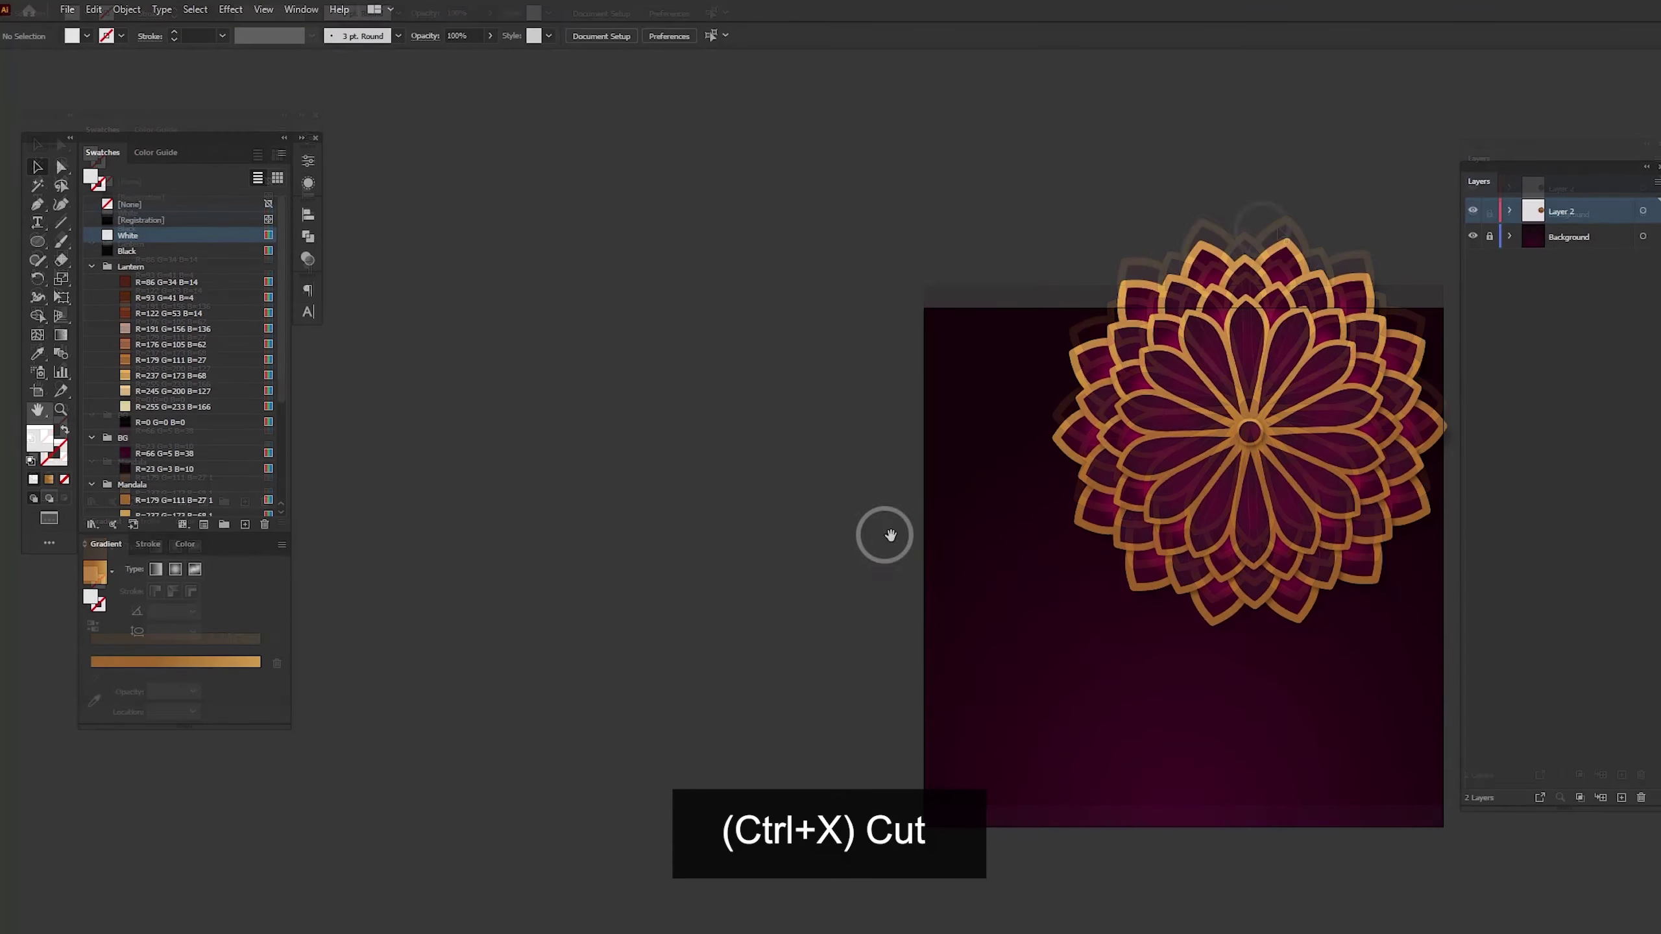
scroll(823, 593, right, 5)
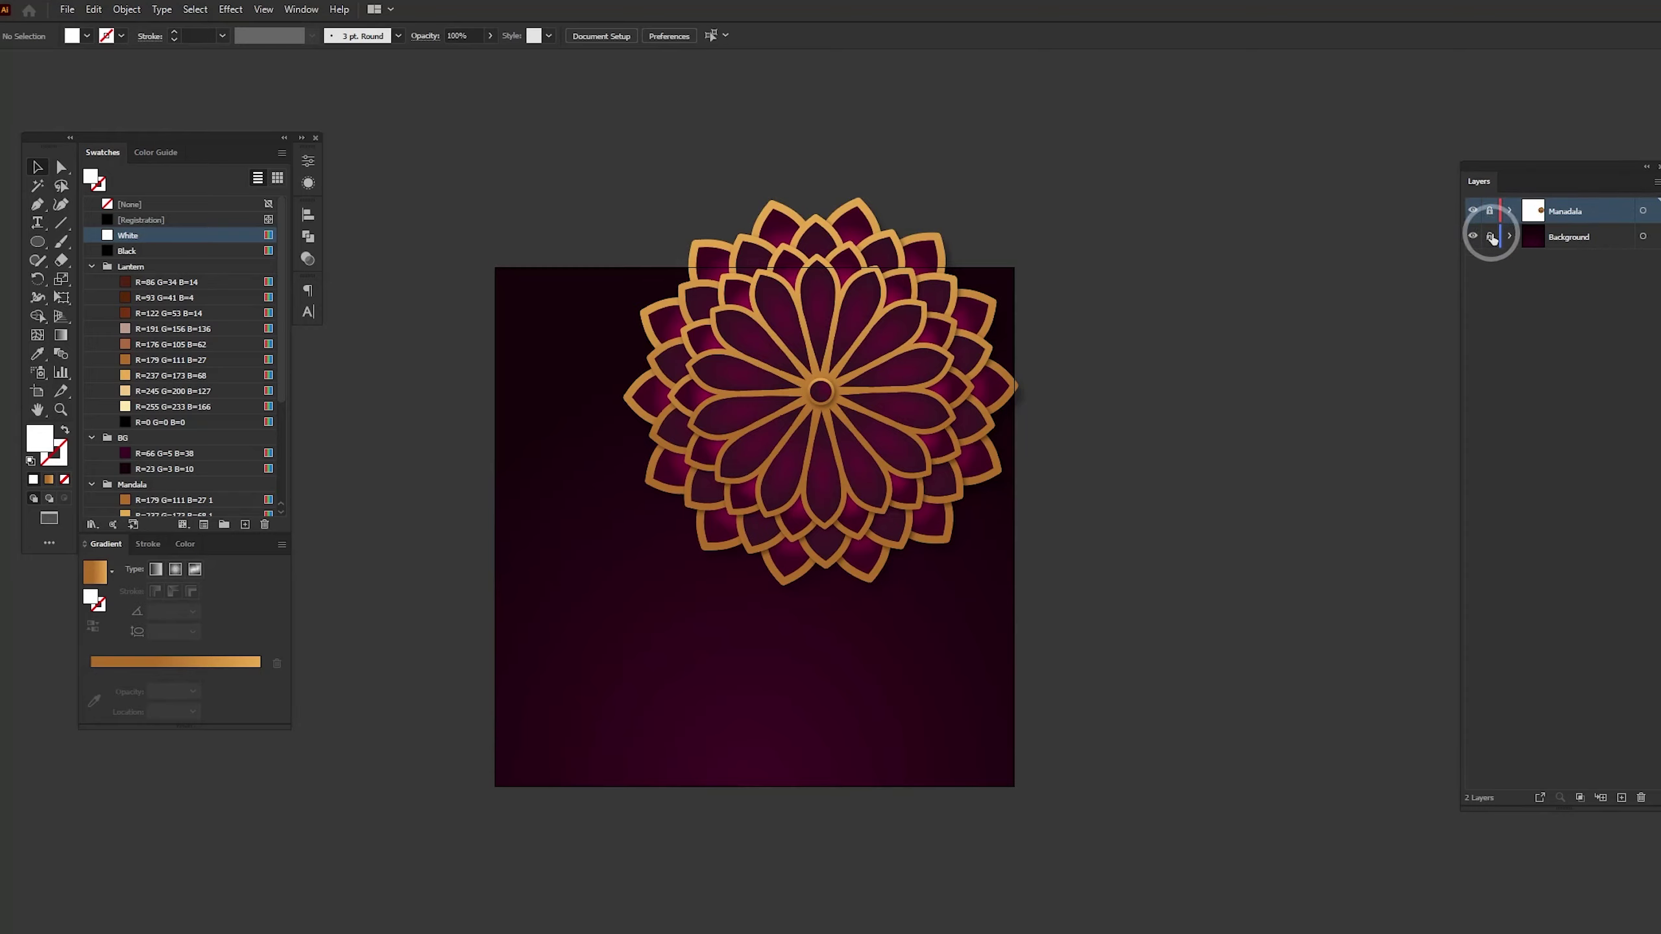
Paste the white petal onto a new top layer renamed Lantern, left of the artboard
click(1621, 797)
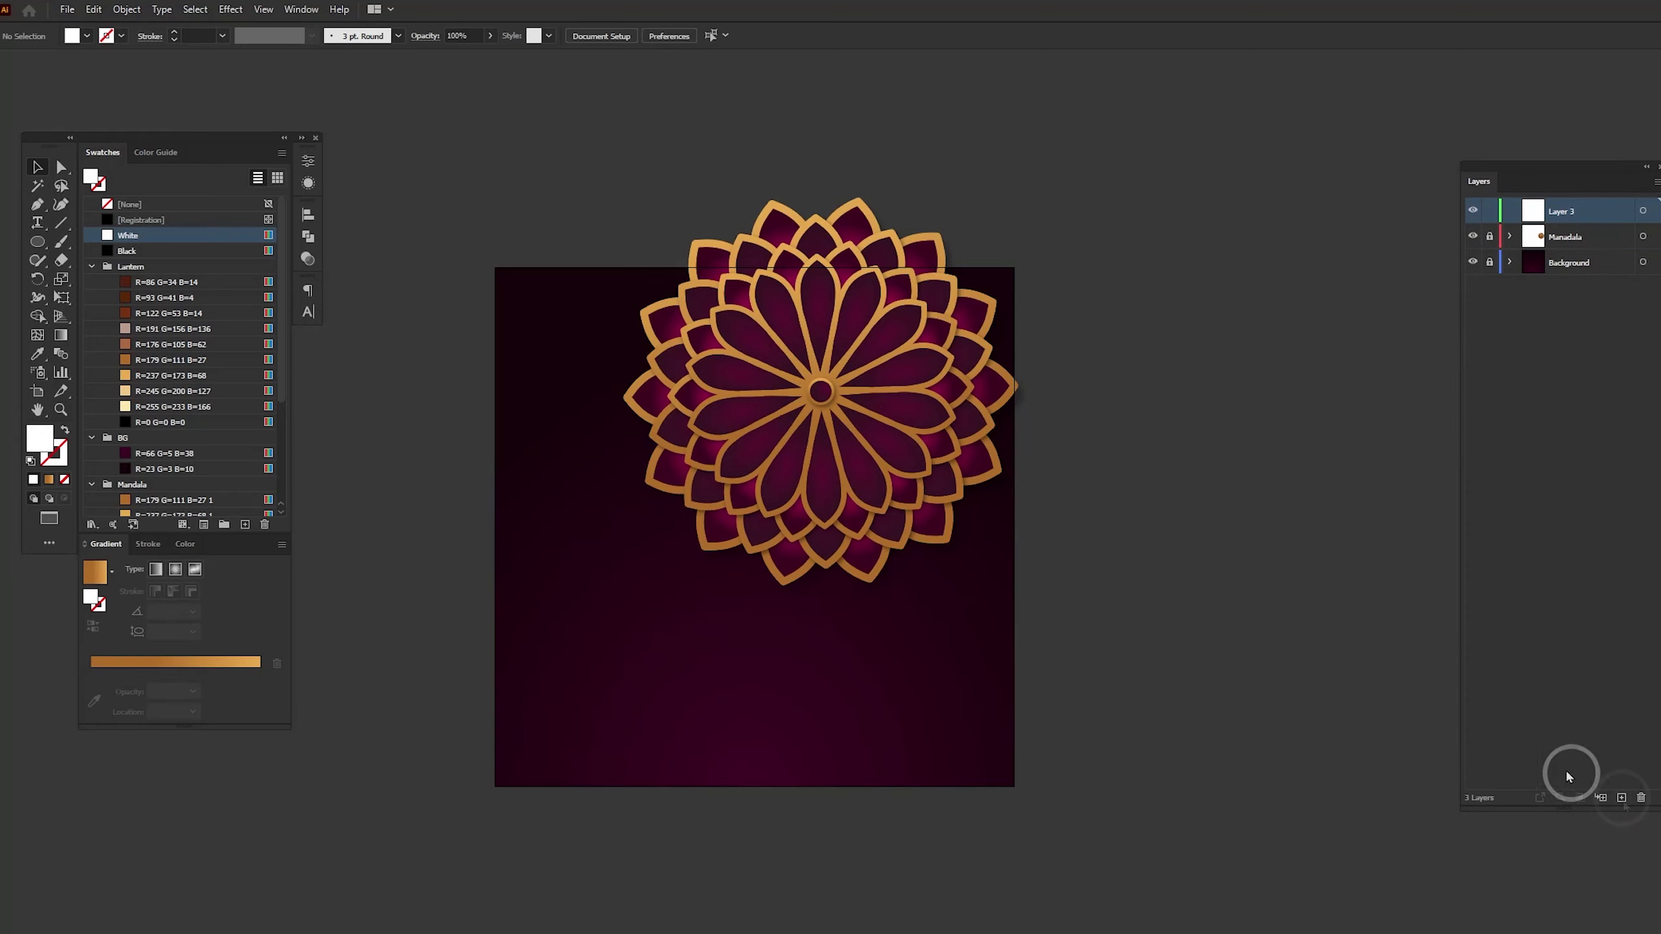
drag(419, 404, 920, 353)
key(ctrl+v)
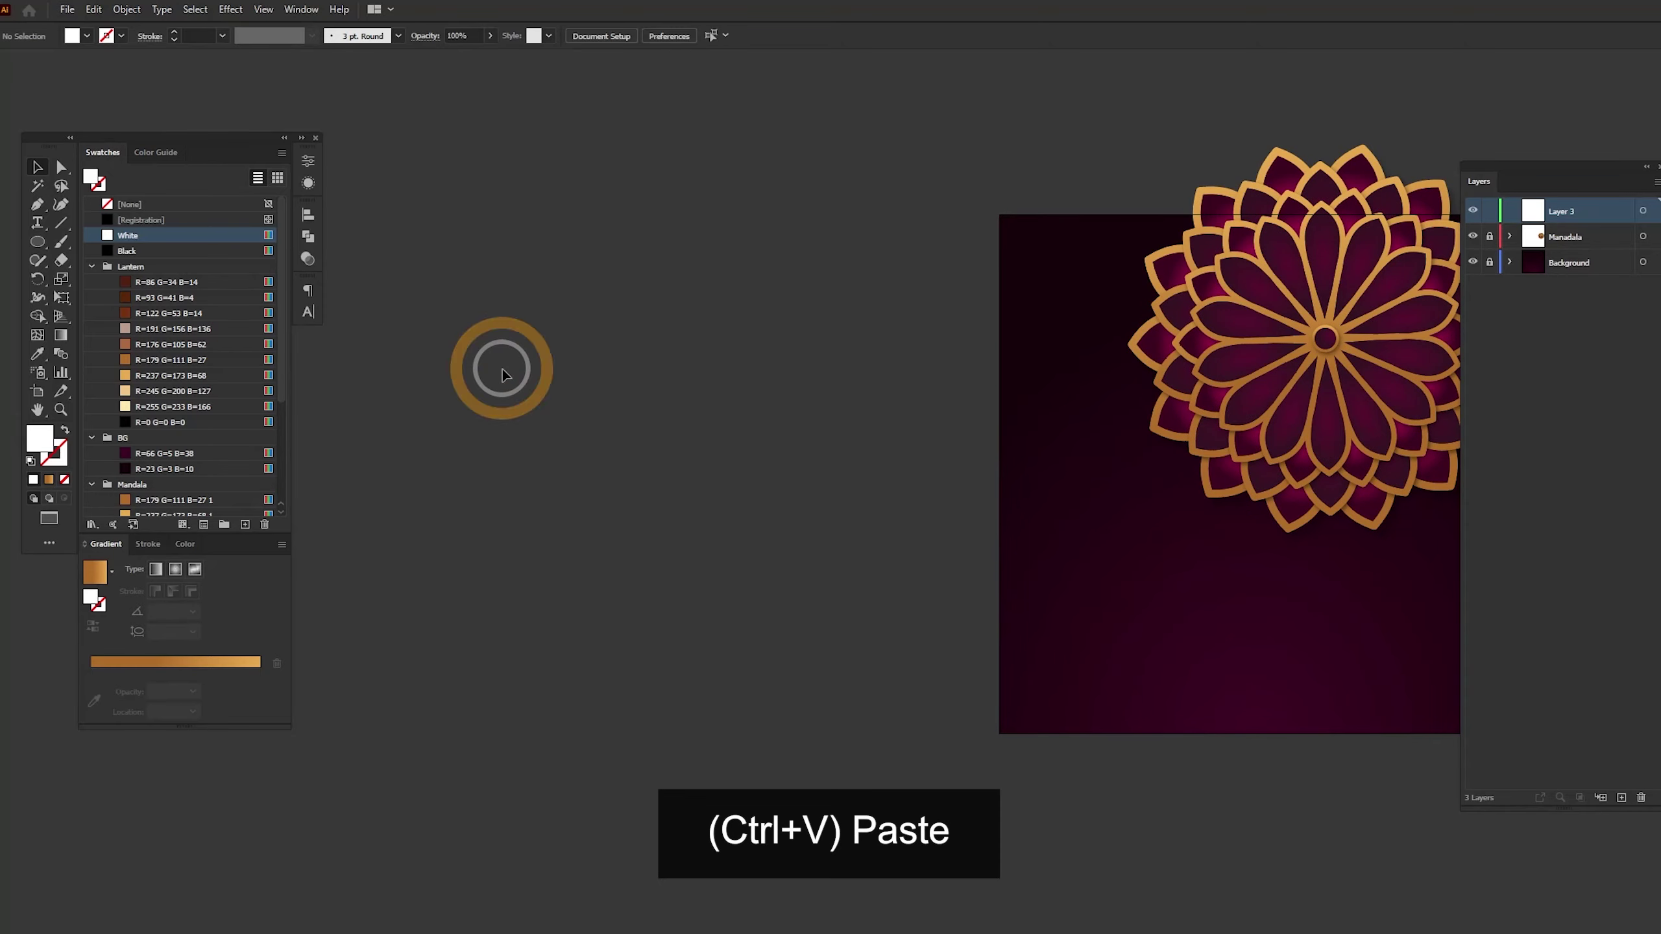
drag(1000, 586, 451, 360)
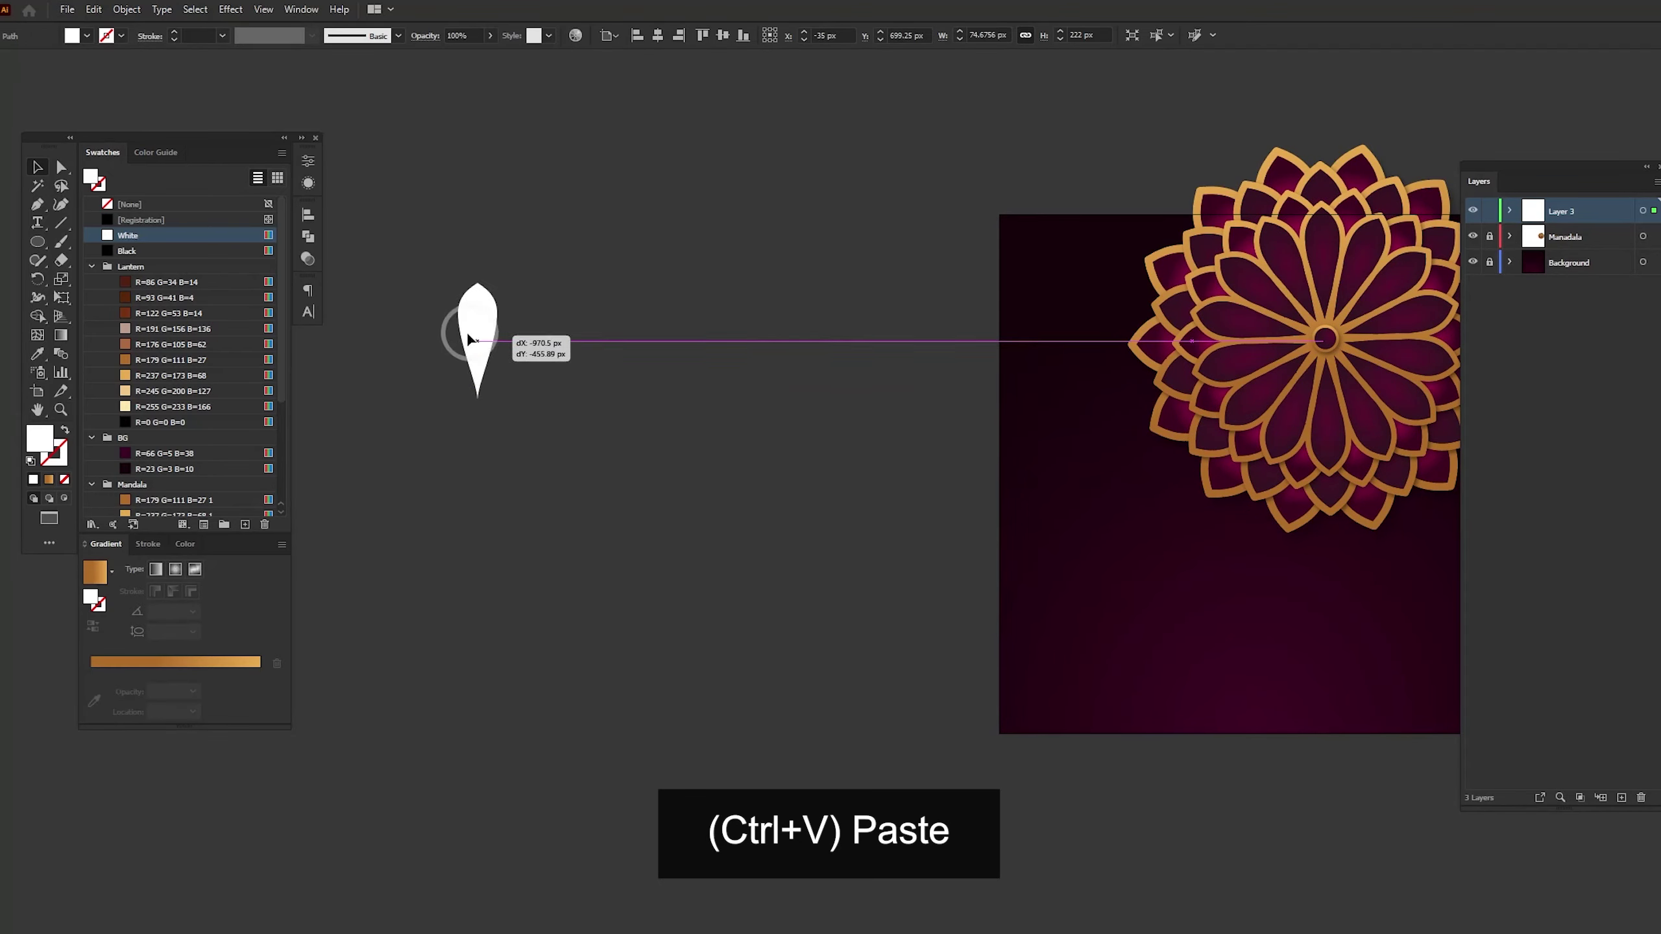
click(1583, 193)
double_click(1561, 213)
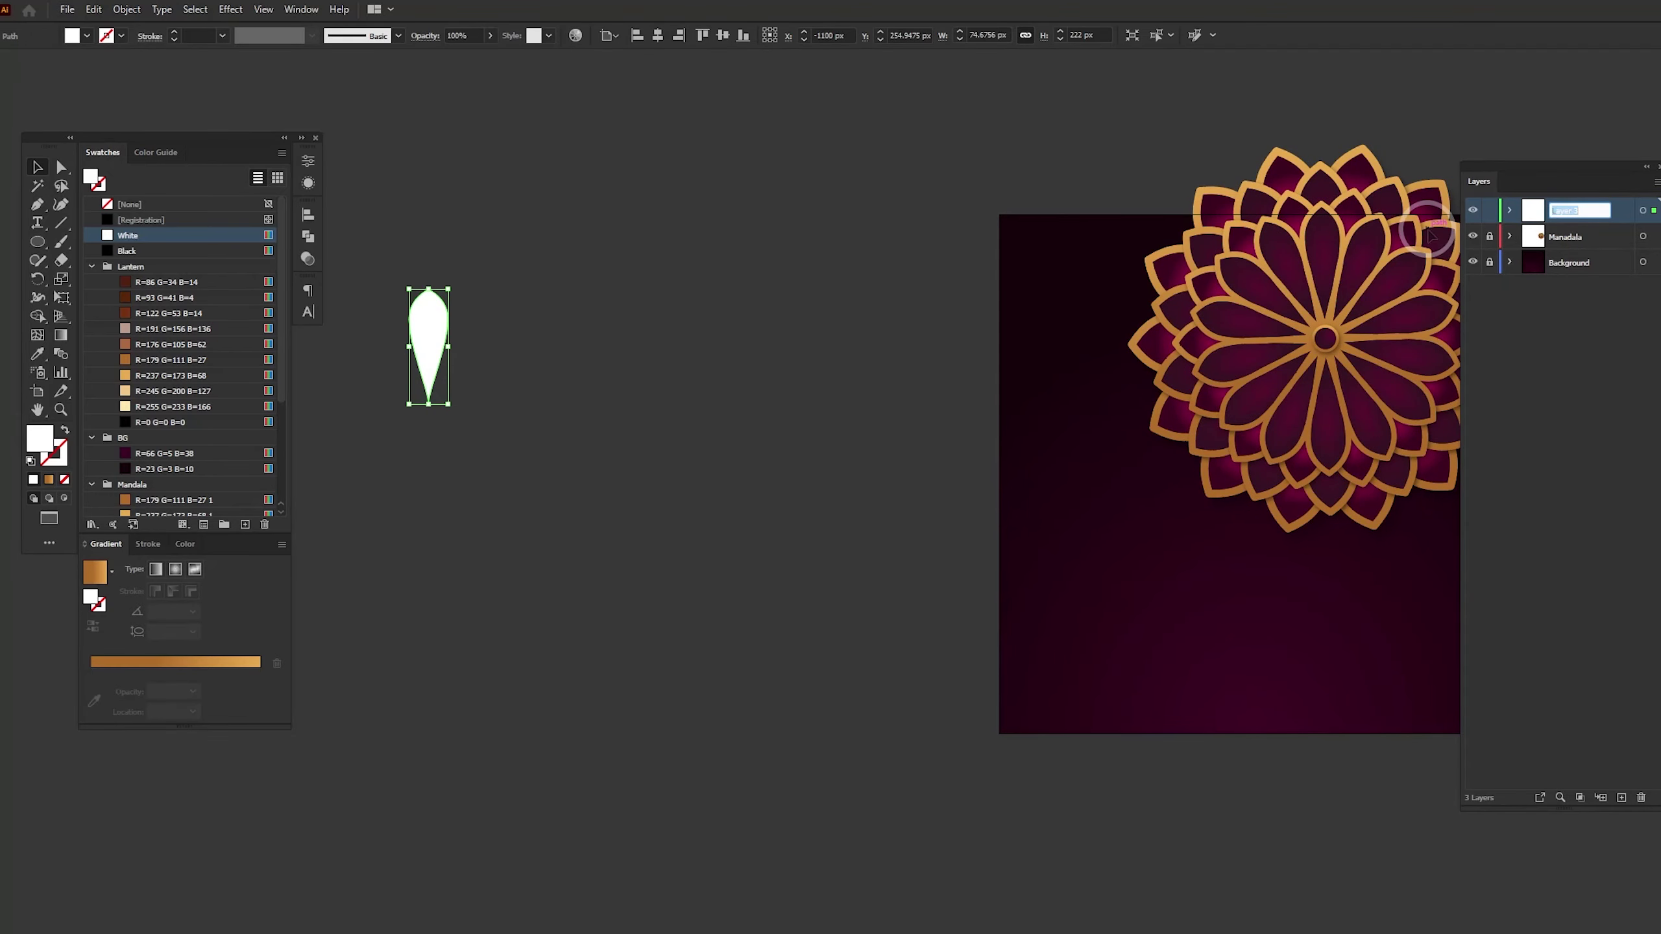
click(822, 231)
scroll(823, 226, down, 5)
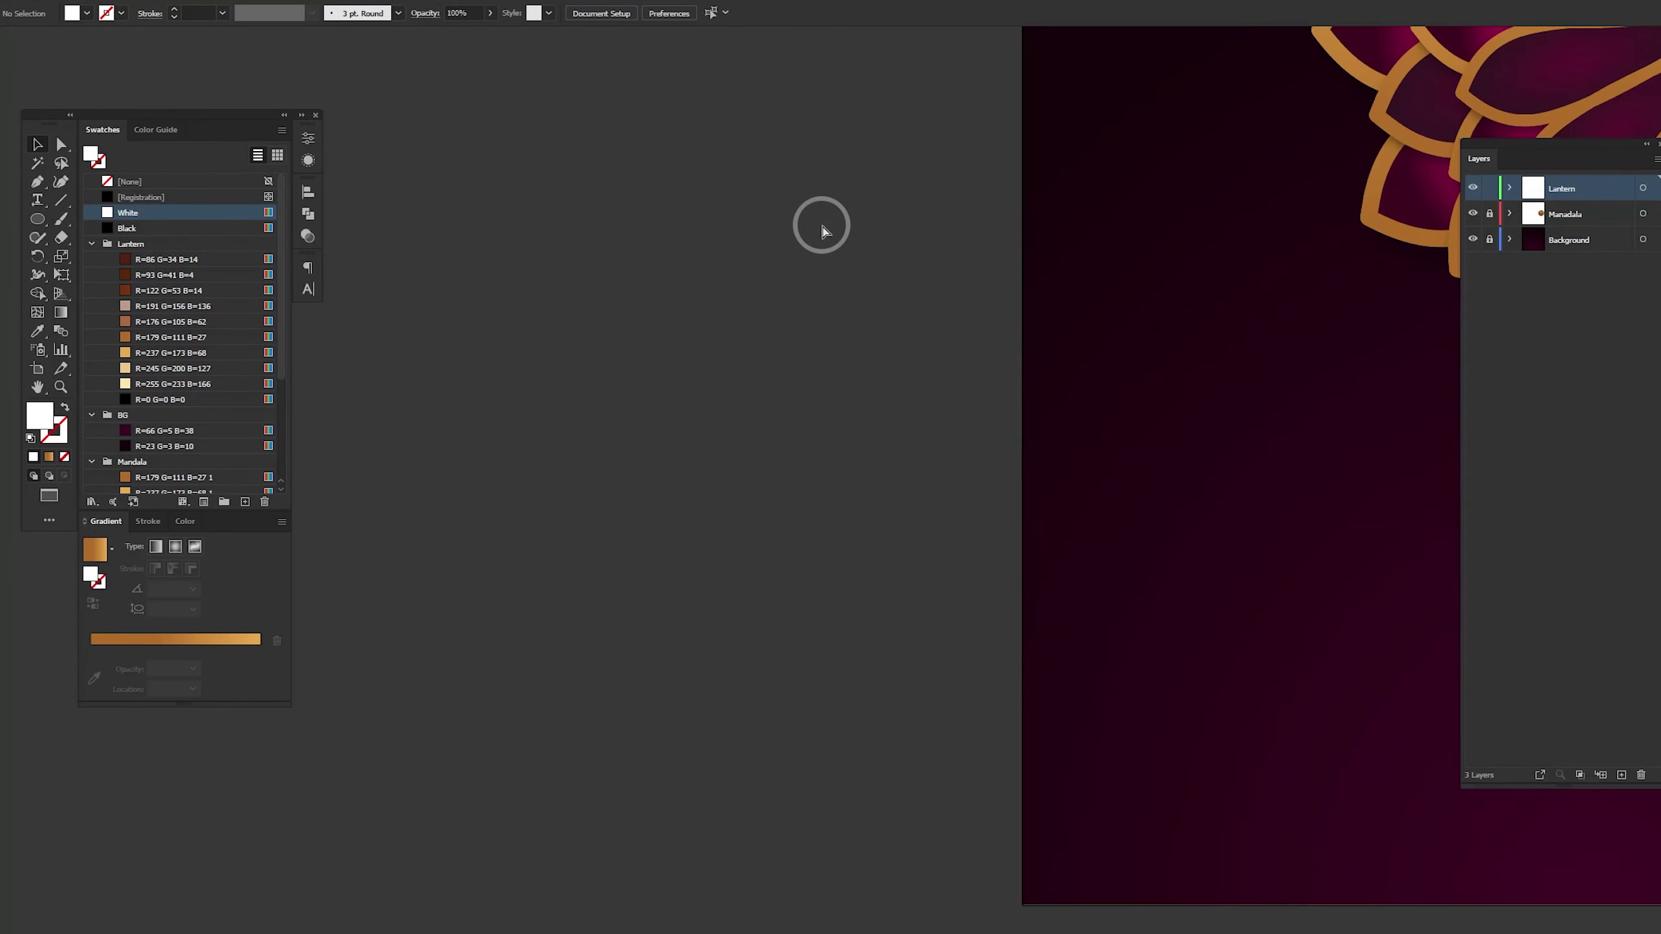
scroll(967, 332, up, 5)
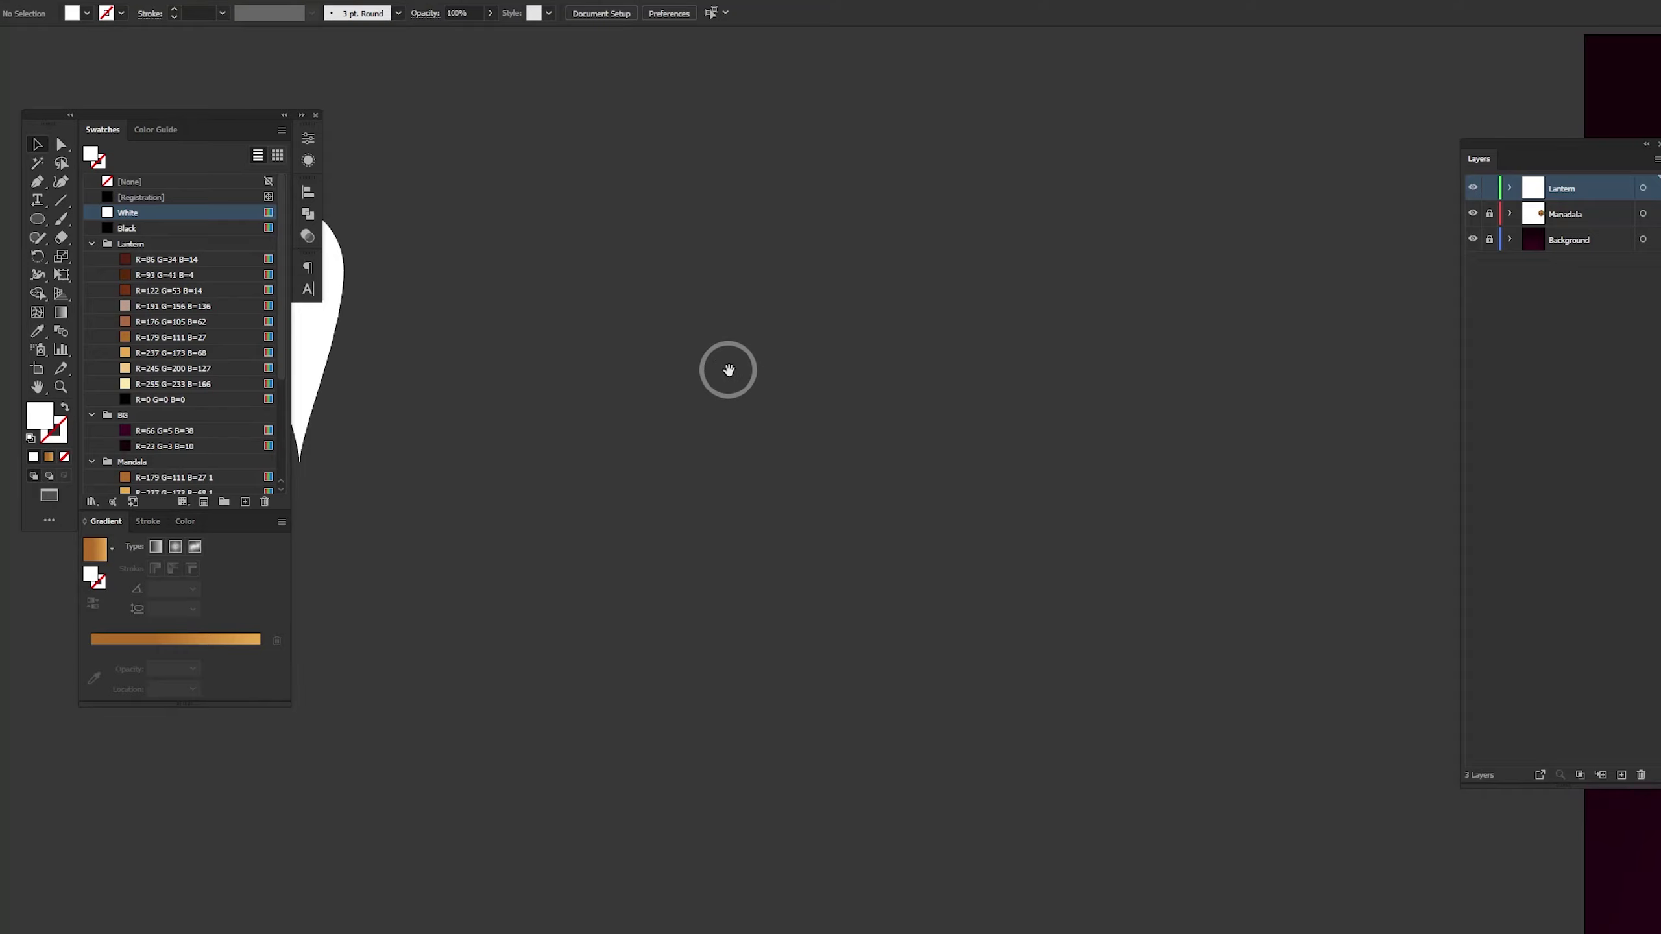
scroll(747, 367, right, 2)
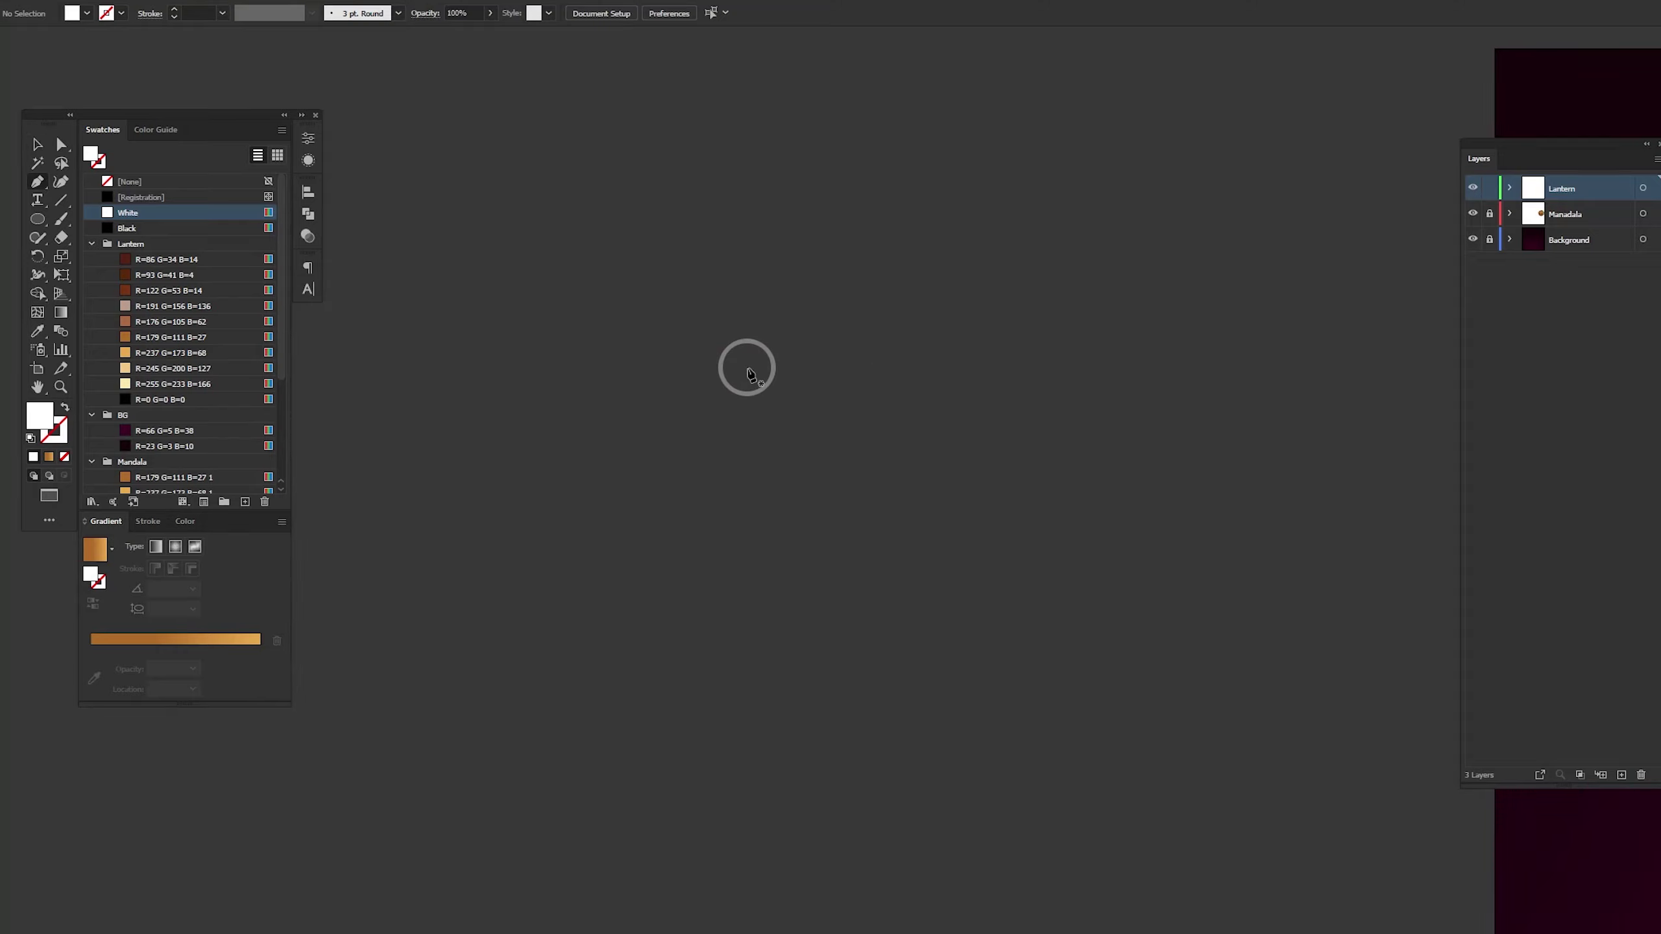
Draw a curved quarter shape with the Pen tool, lowering its base and reshaping the arc
click(649, 269)
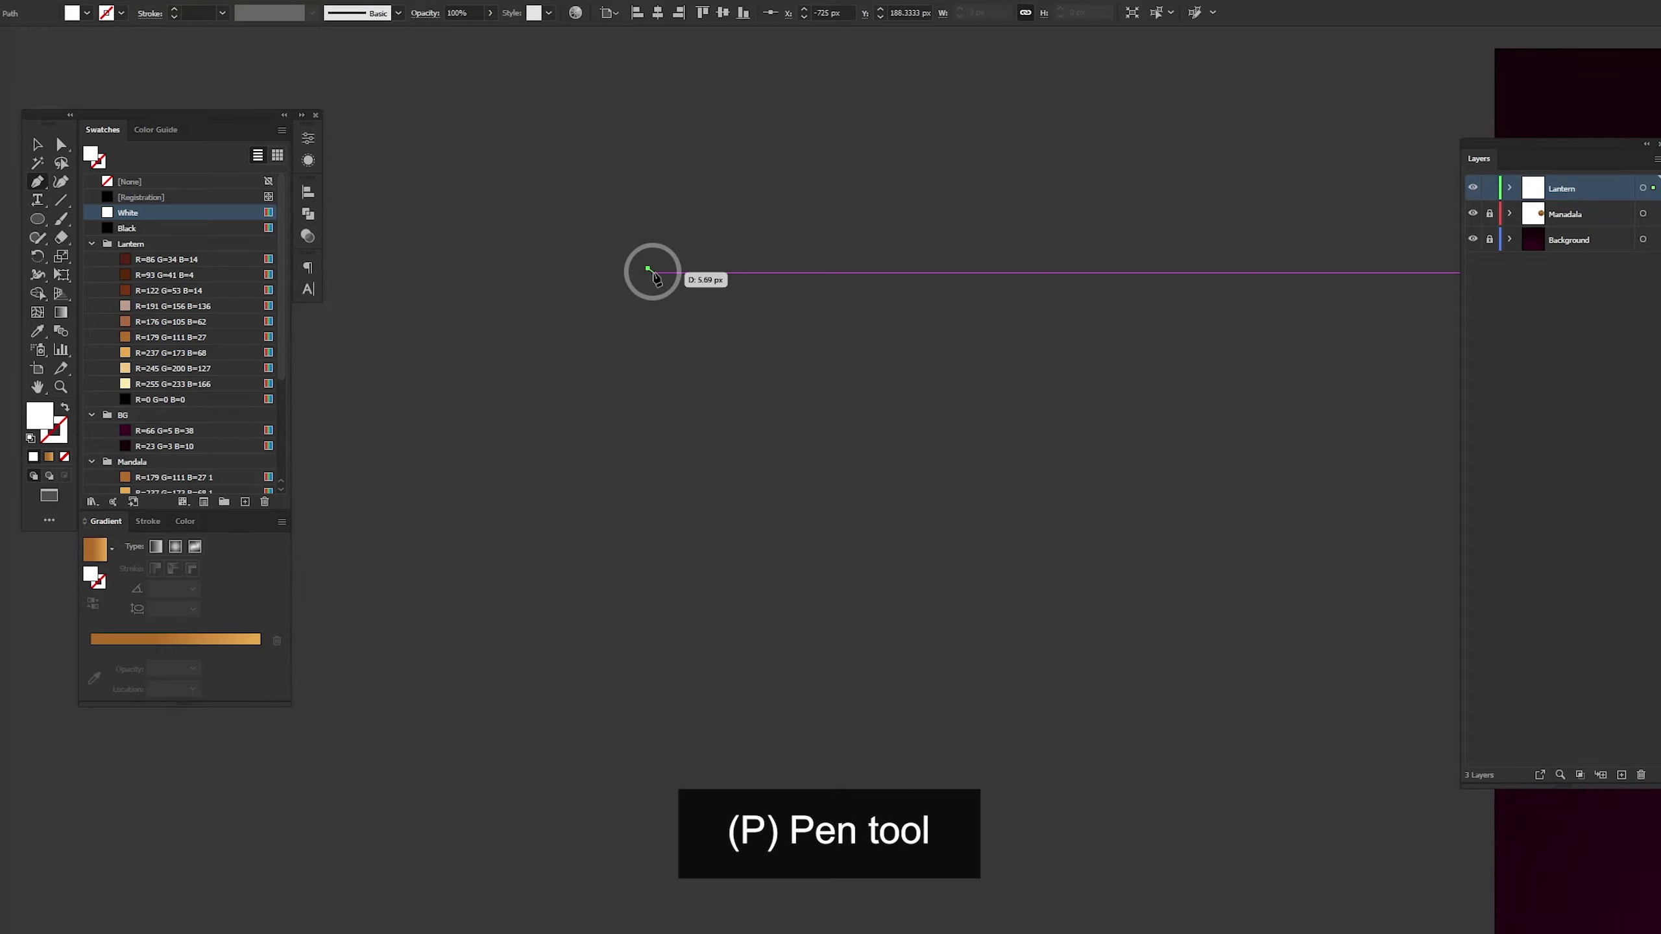
click(837, 485)
drag(837, 485, 865, 627)
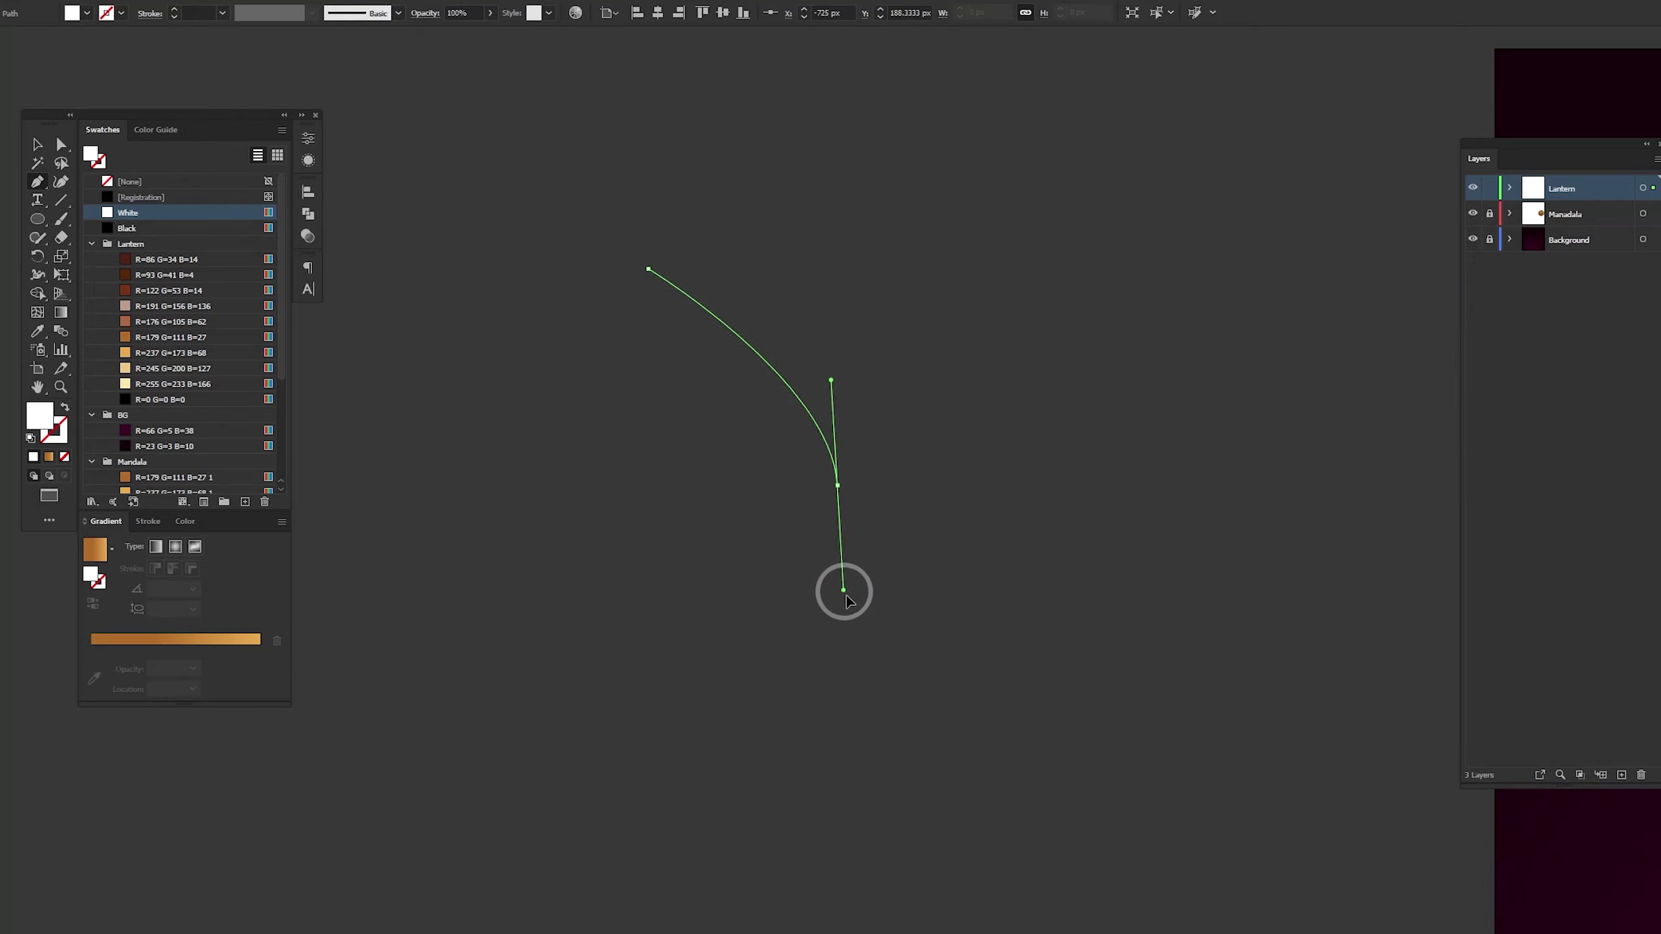
click(837, 486)
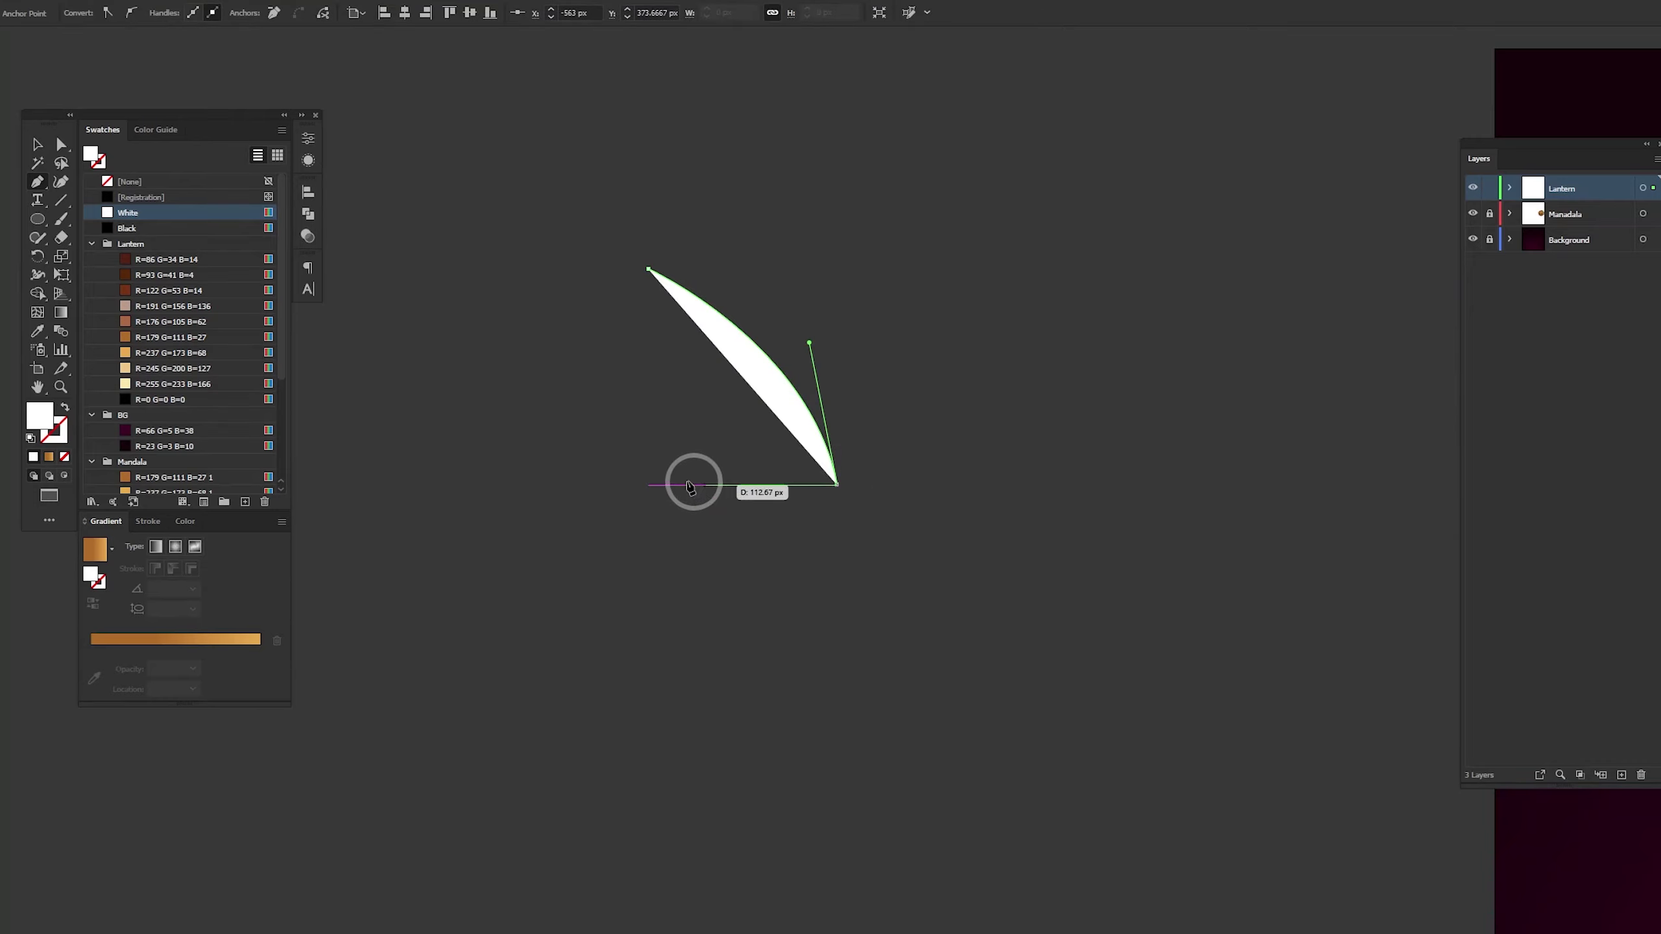
click(648, 485)
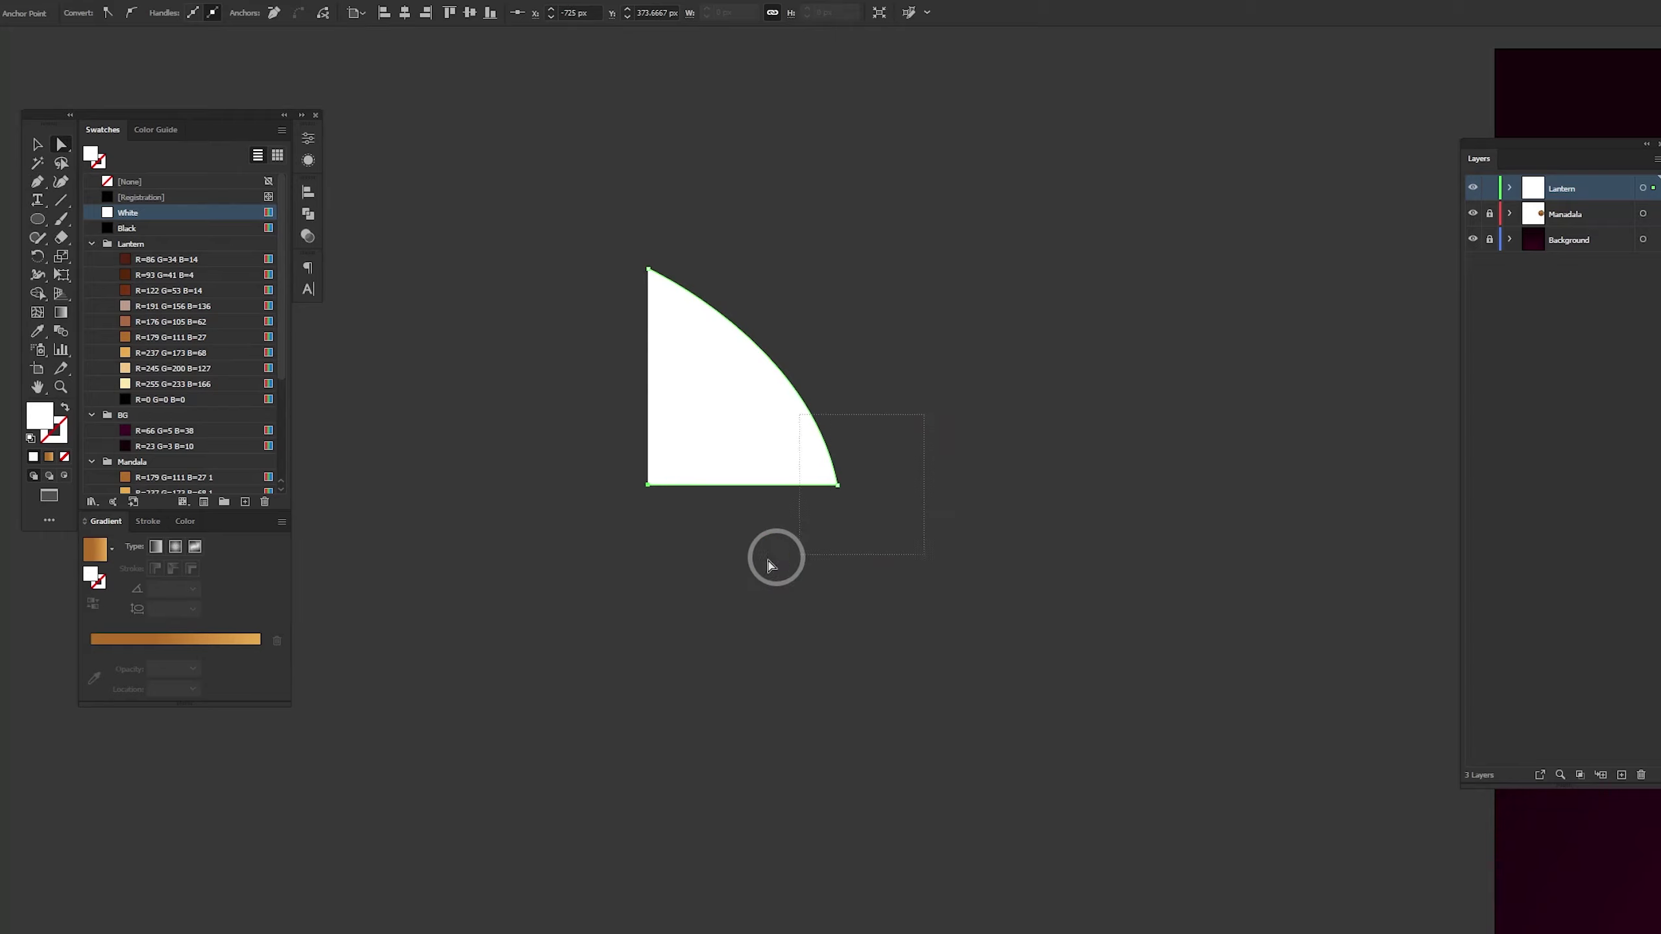
ctrl+click(903, 371)
drag(895, 429, 600, 543)
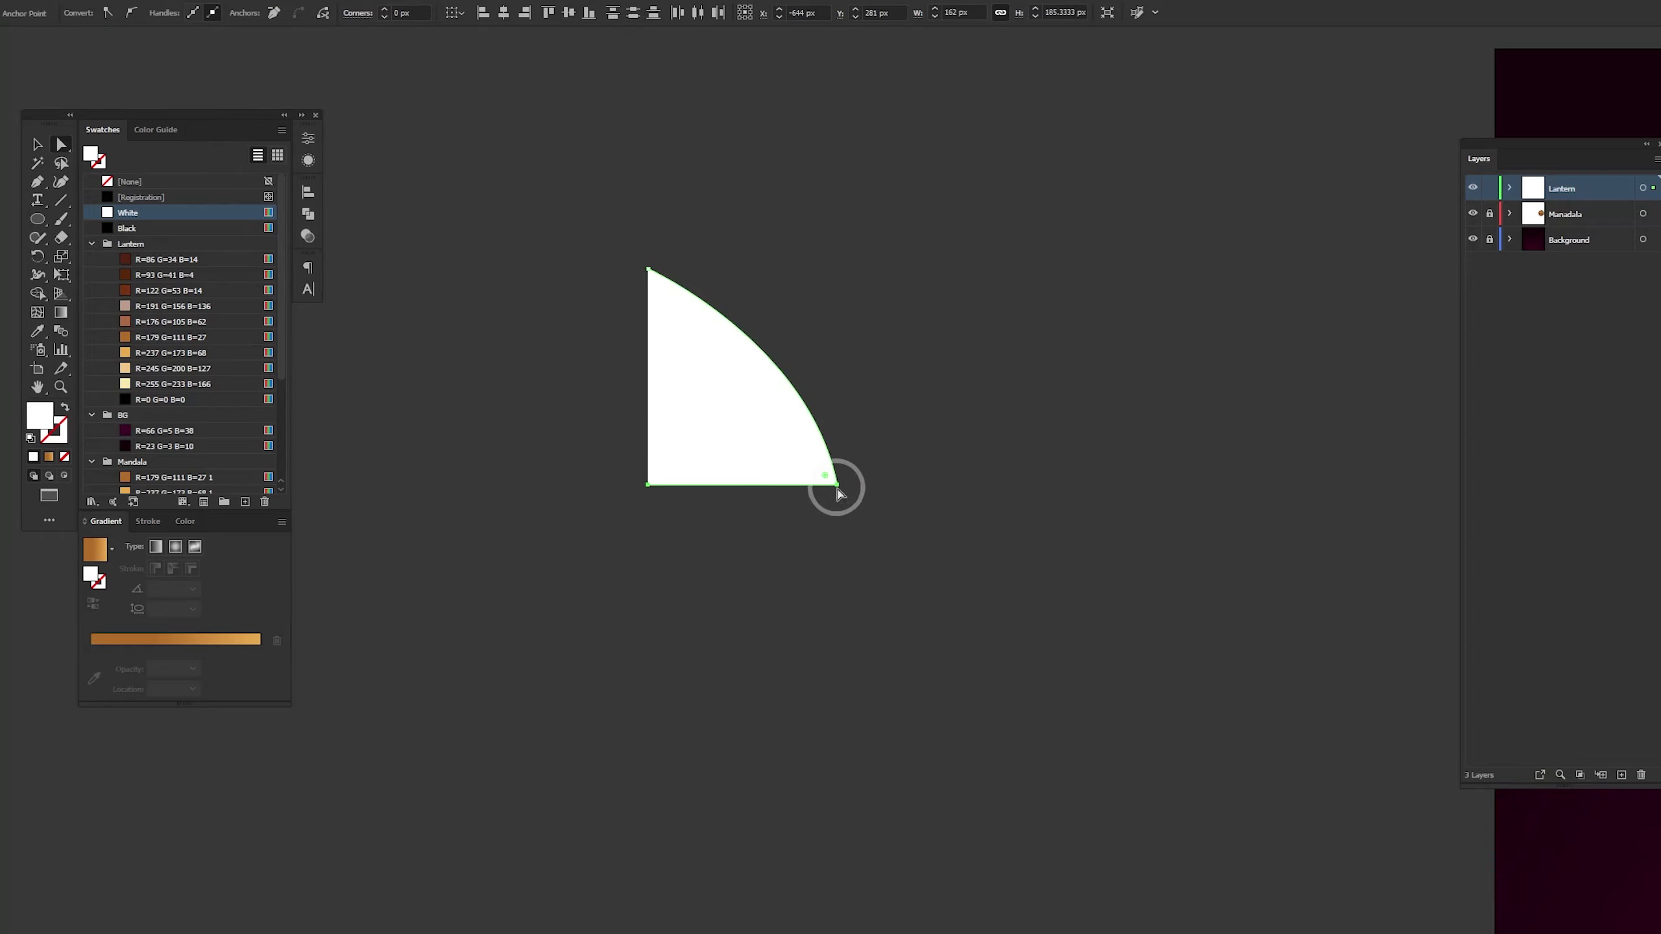
drag(836, 485, 836, 521)
click(648, 268)
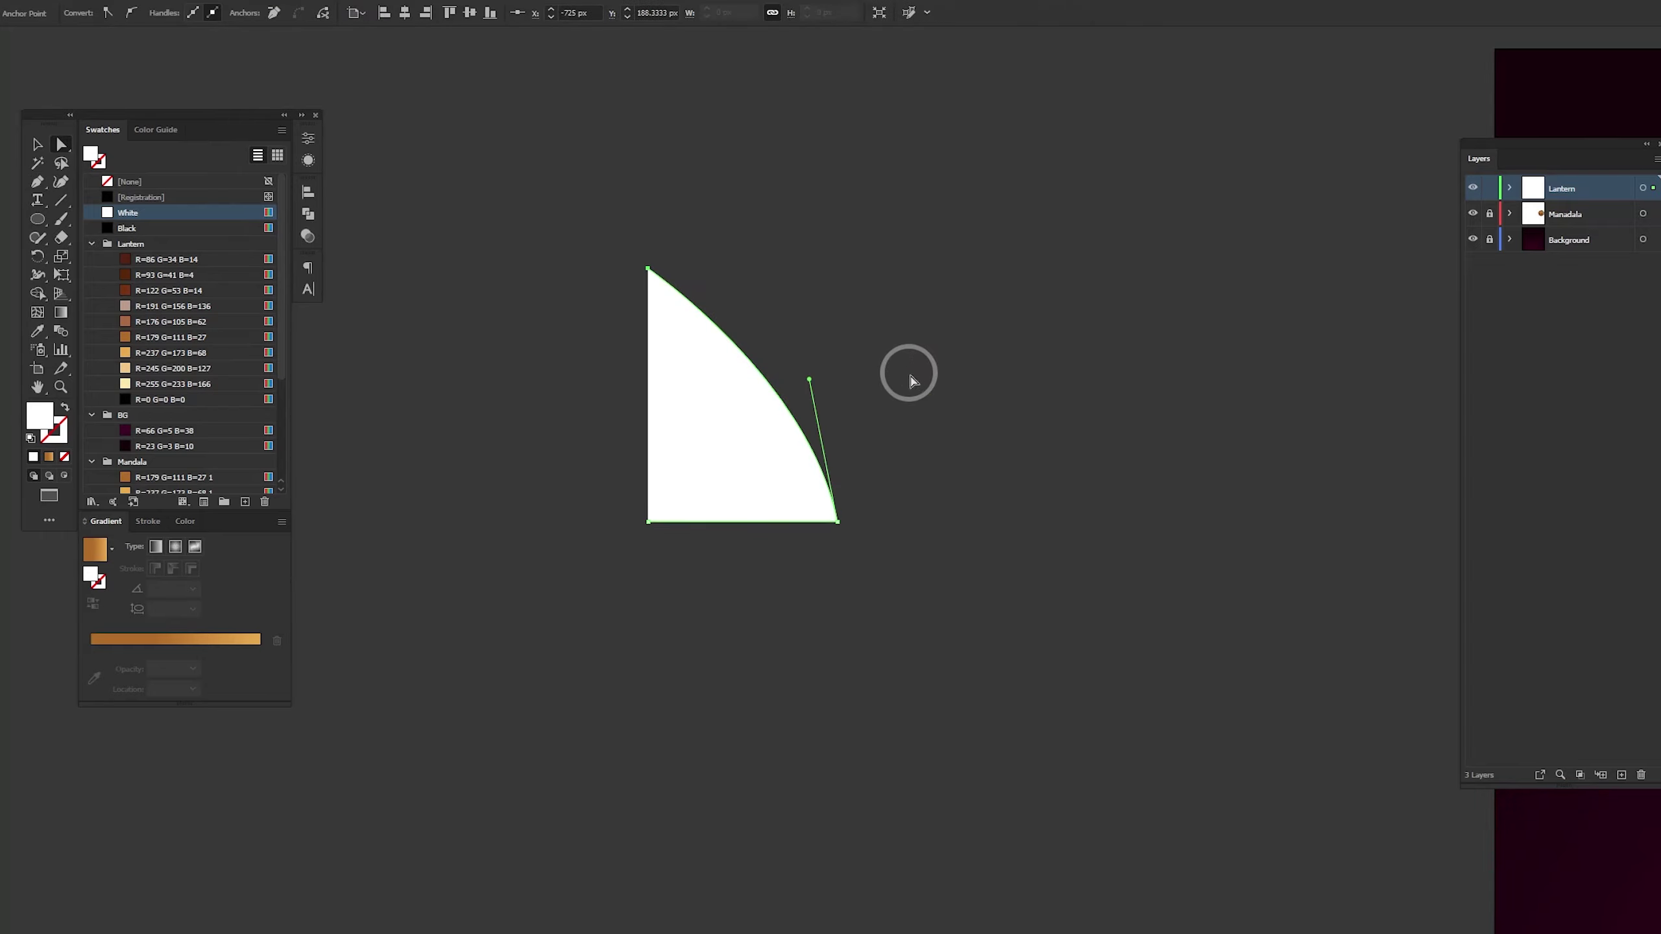
drag(814, 383, 823, 335)
click(935, 457)
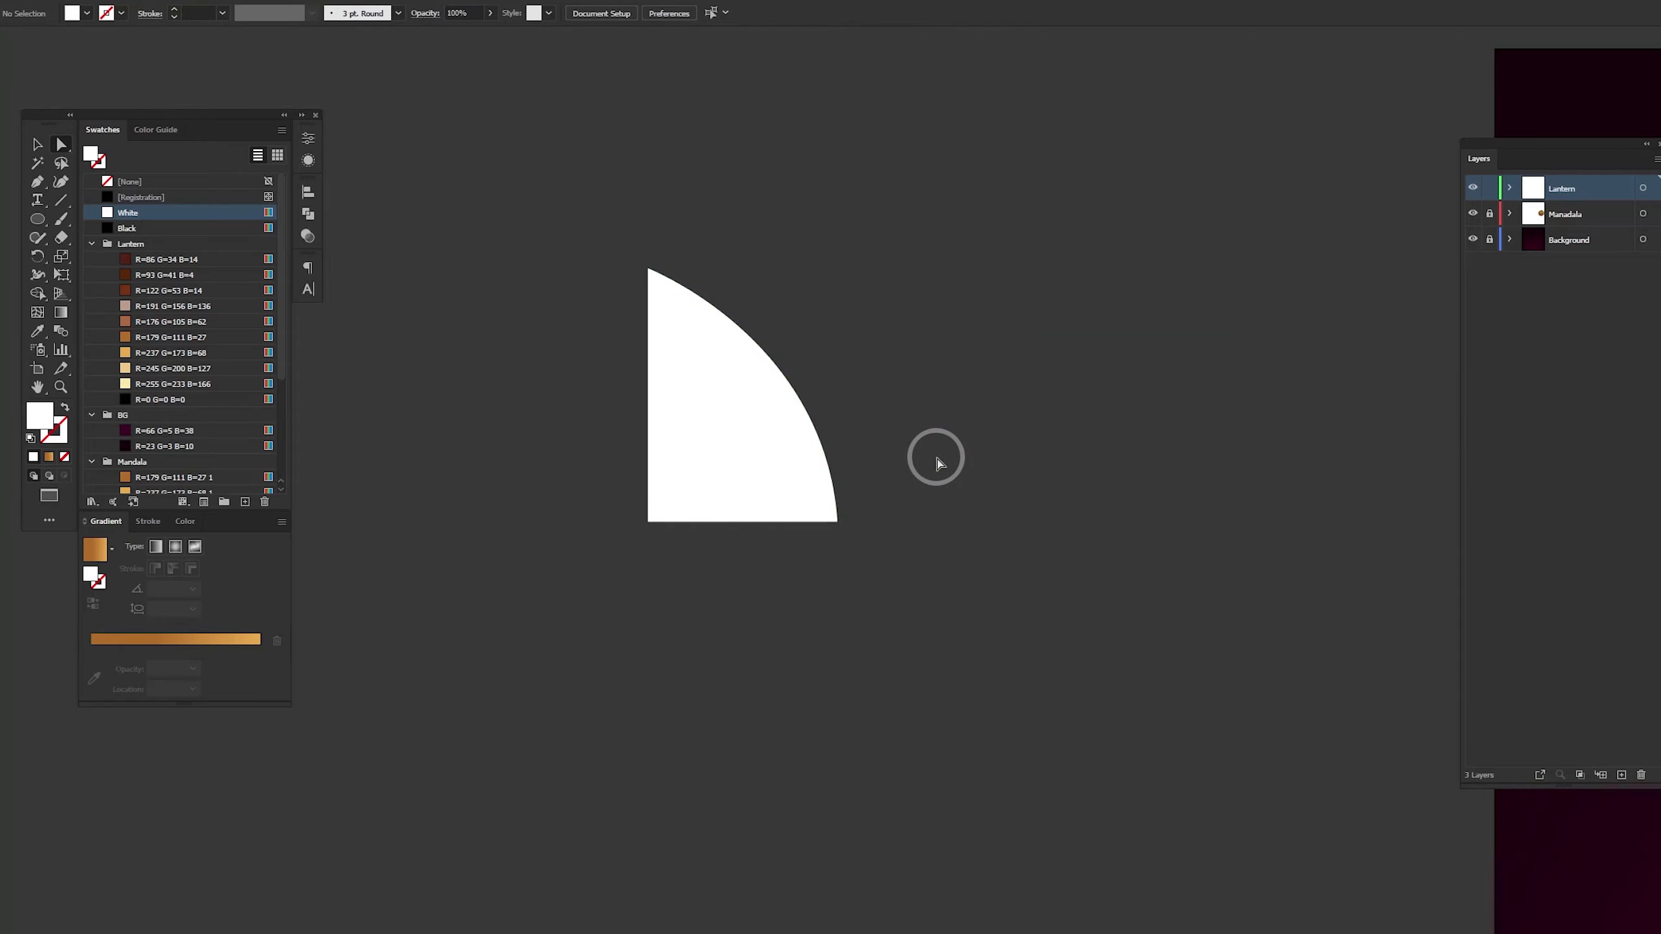
Reflect a vertical copy of the quarter shape and place it beside the original as a dome
click(787, 451)
right_click(731, 416)
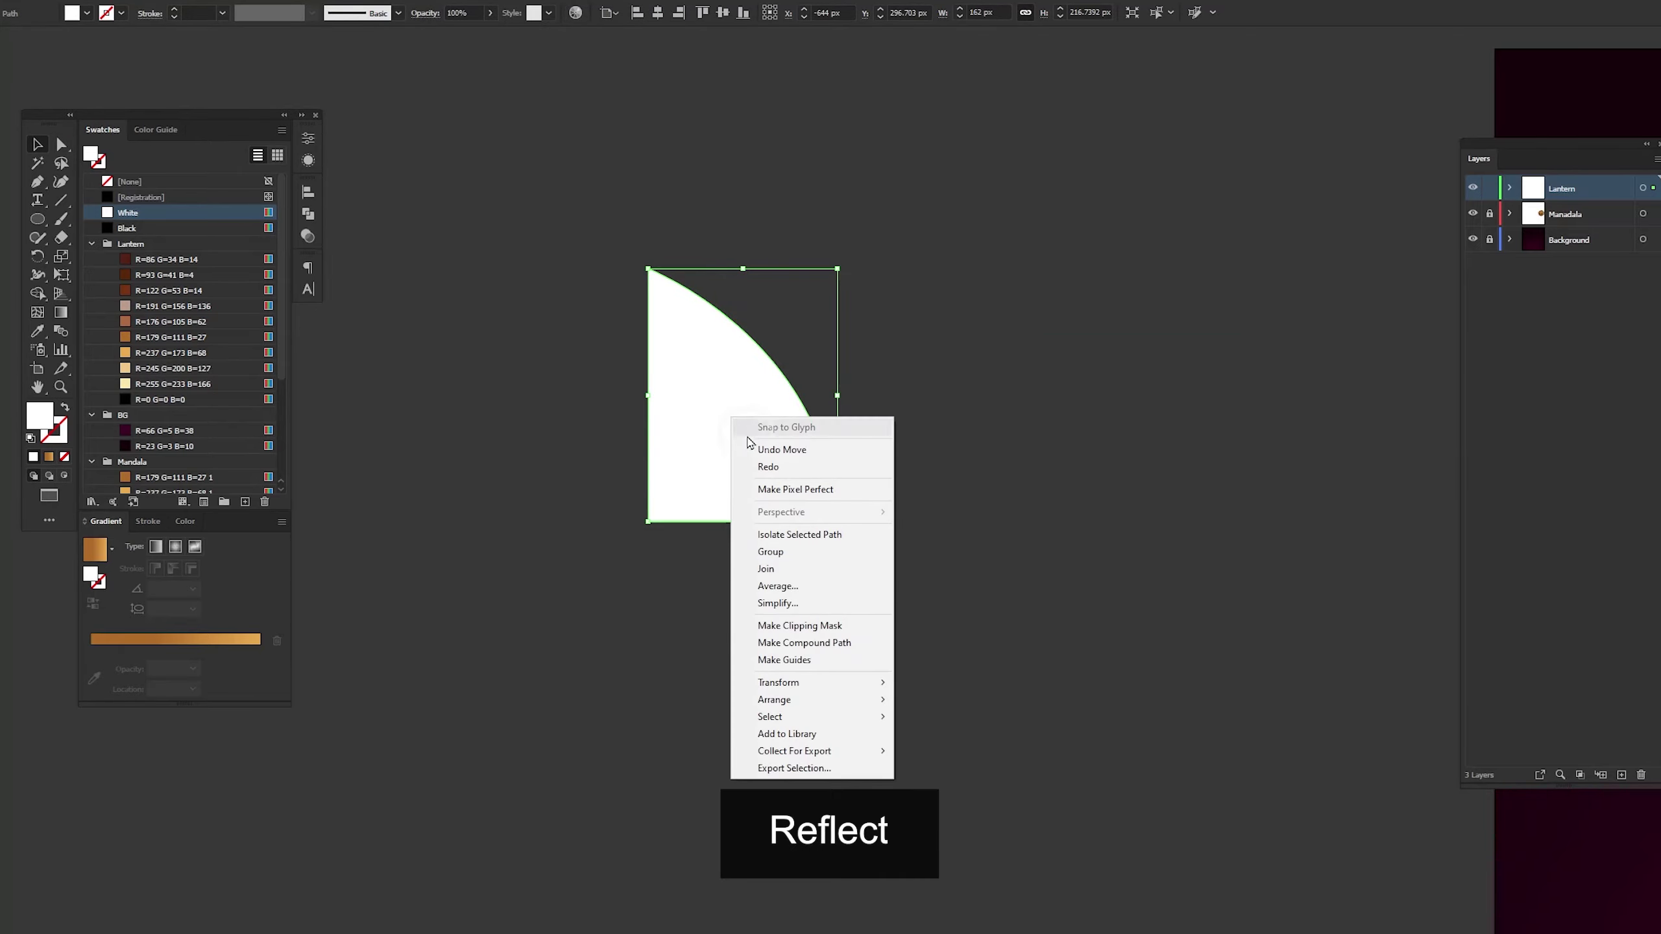
mouse_move(795, 683)
click(916, 733)
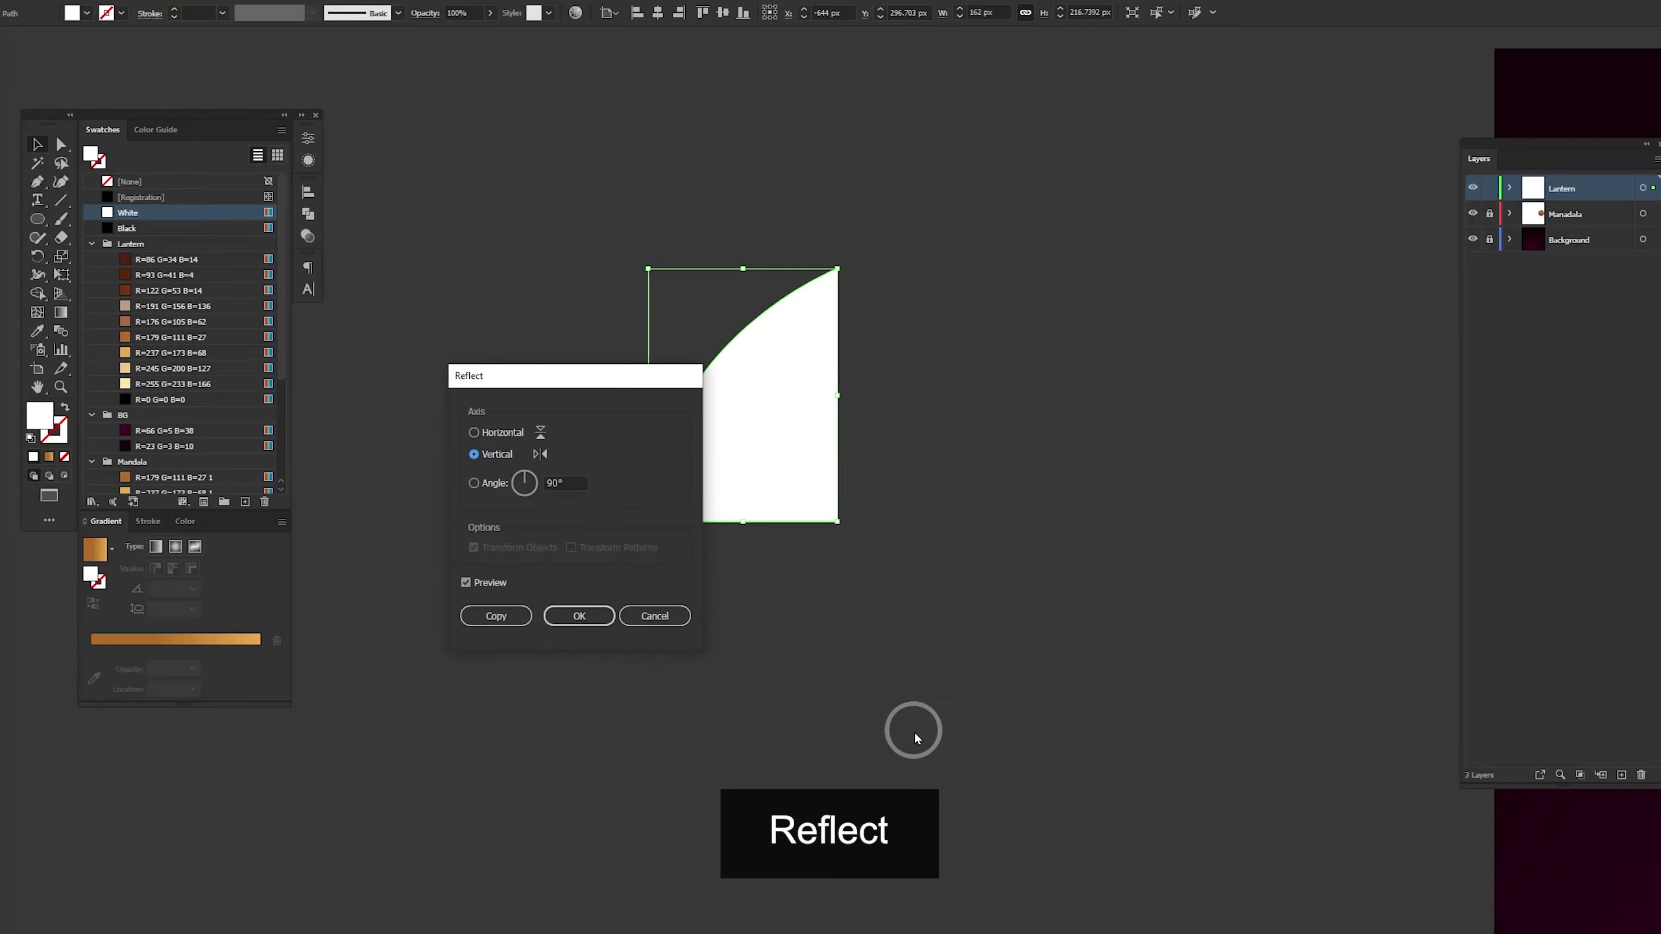
click(510, 618)
drag(745, 468, 569, 472)
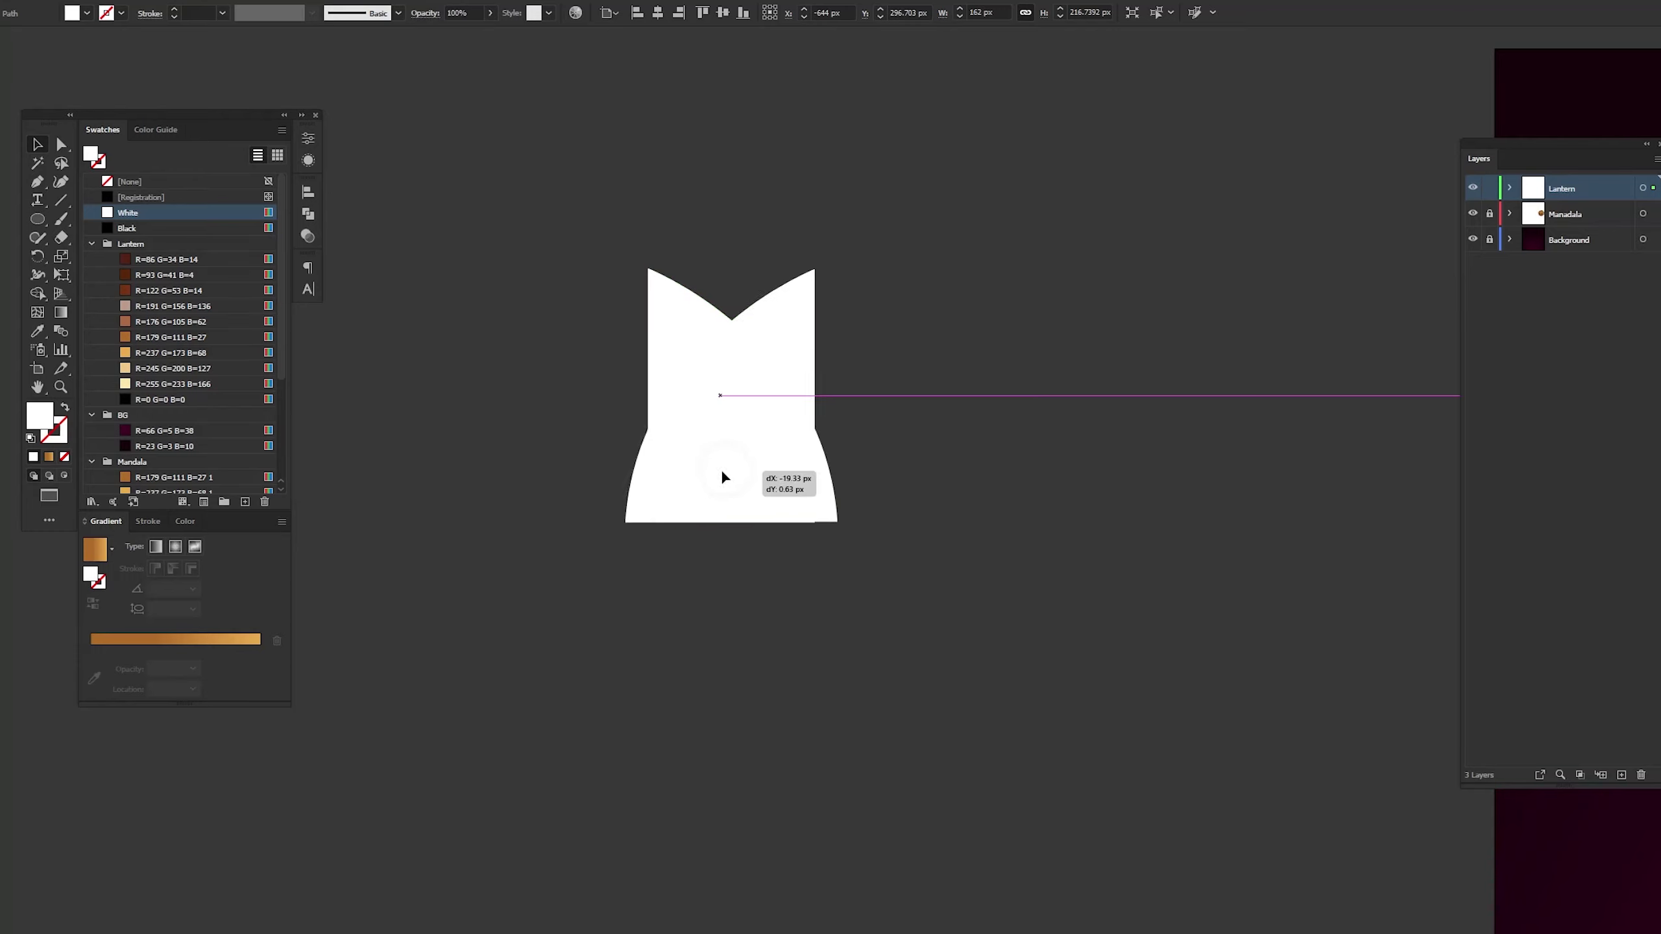
click(601, 575)
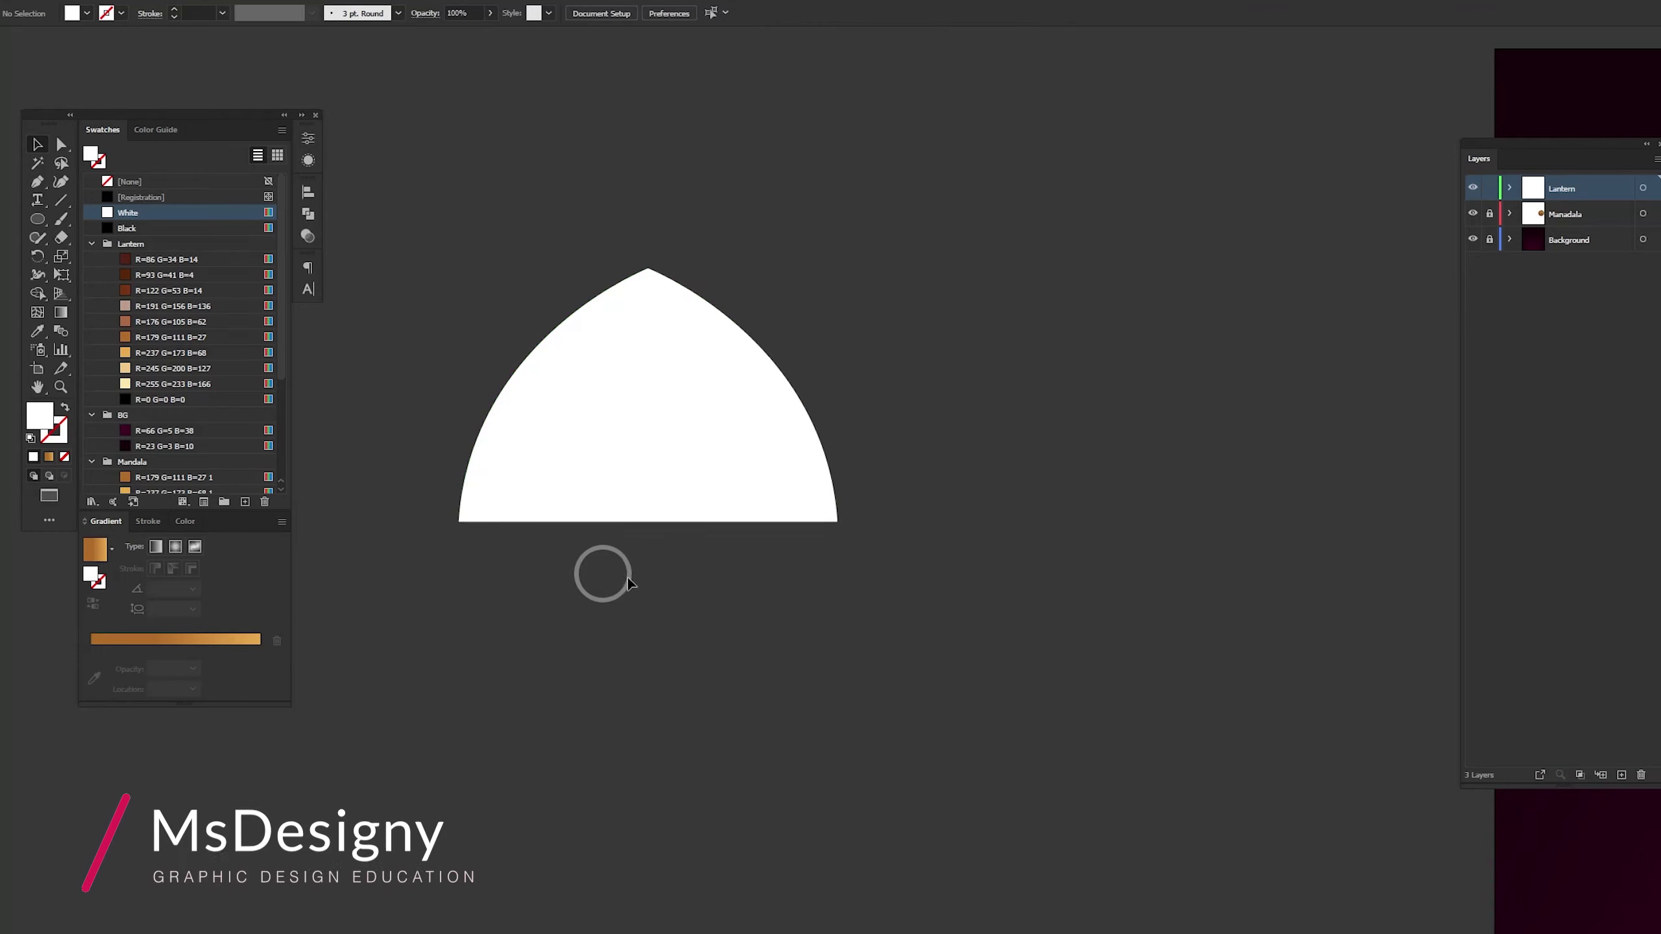
Align the dome halves' top anchors and delete the extra bottom-middle anchor
key(a)
drag(611, 236, 674, 292)
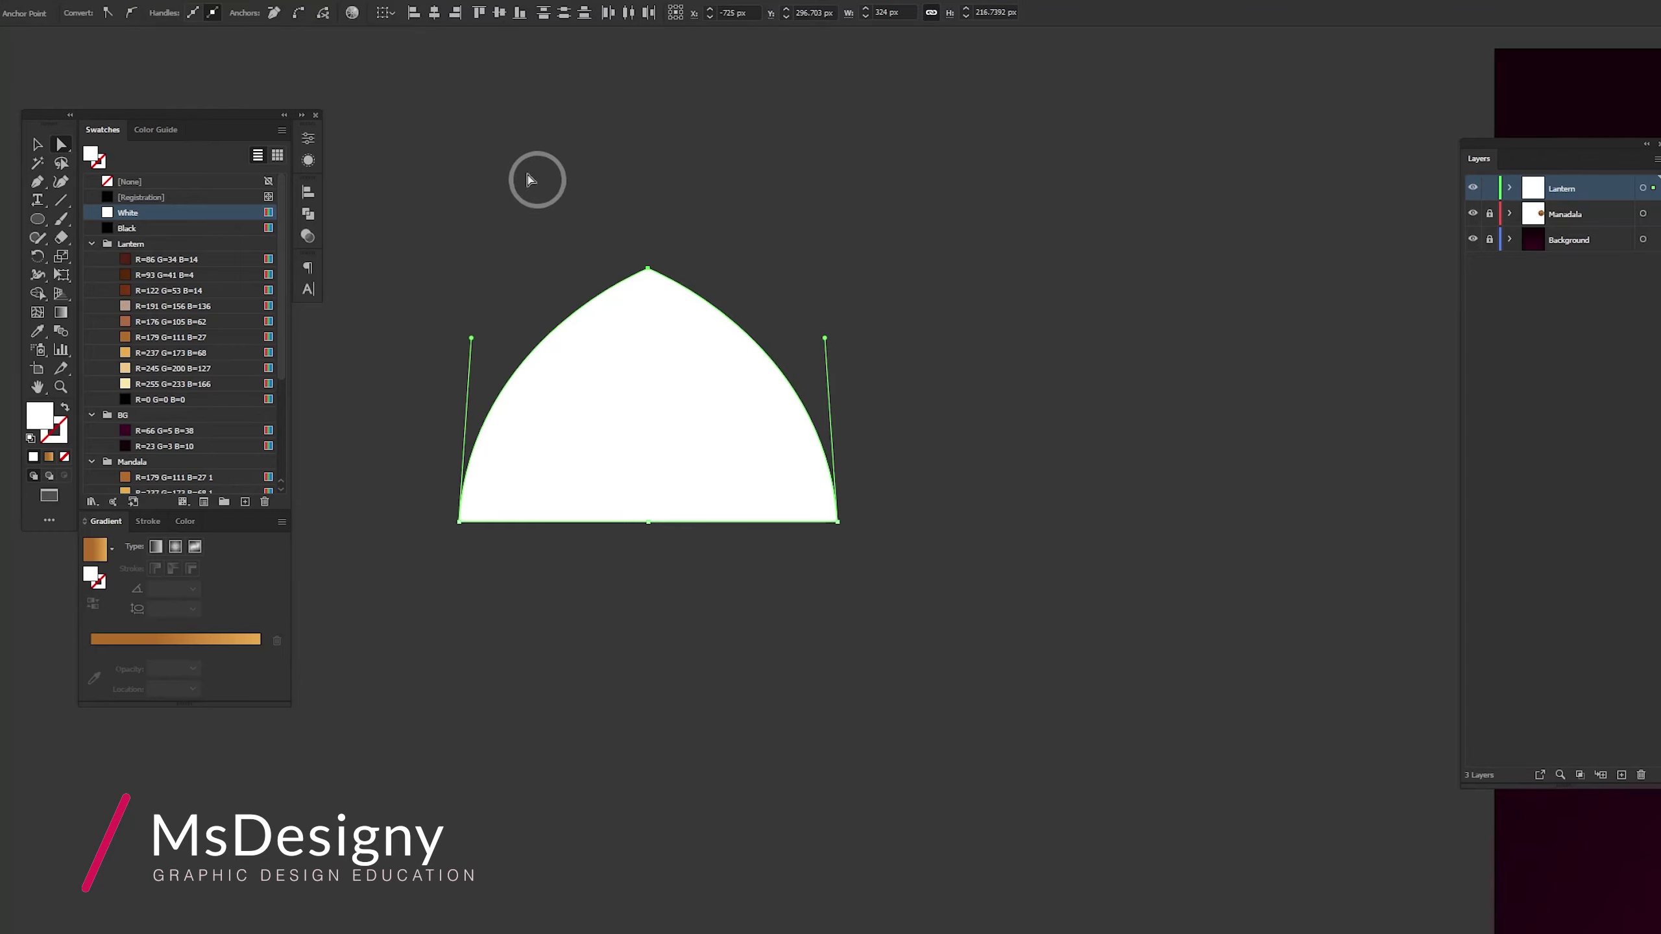
click(305, 24)
drag(697, 593, 626, 487)
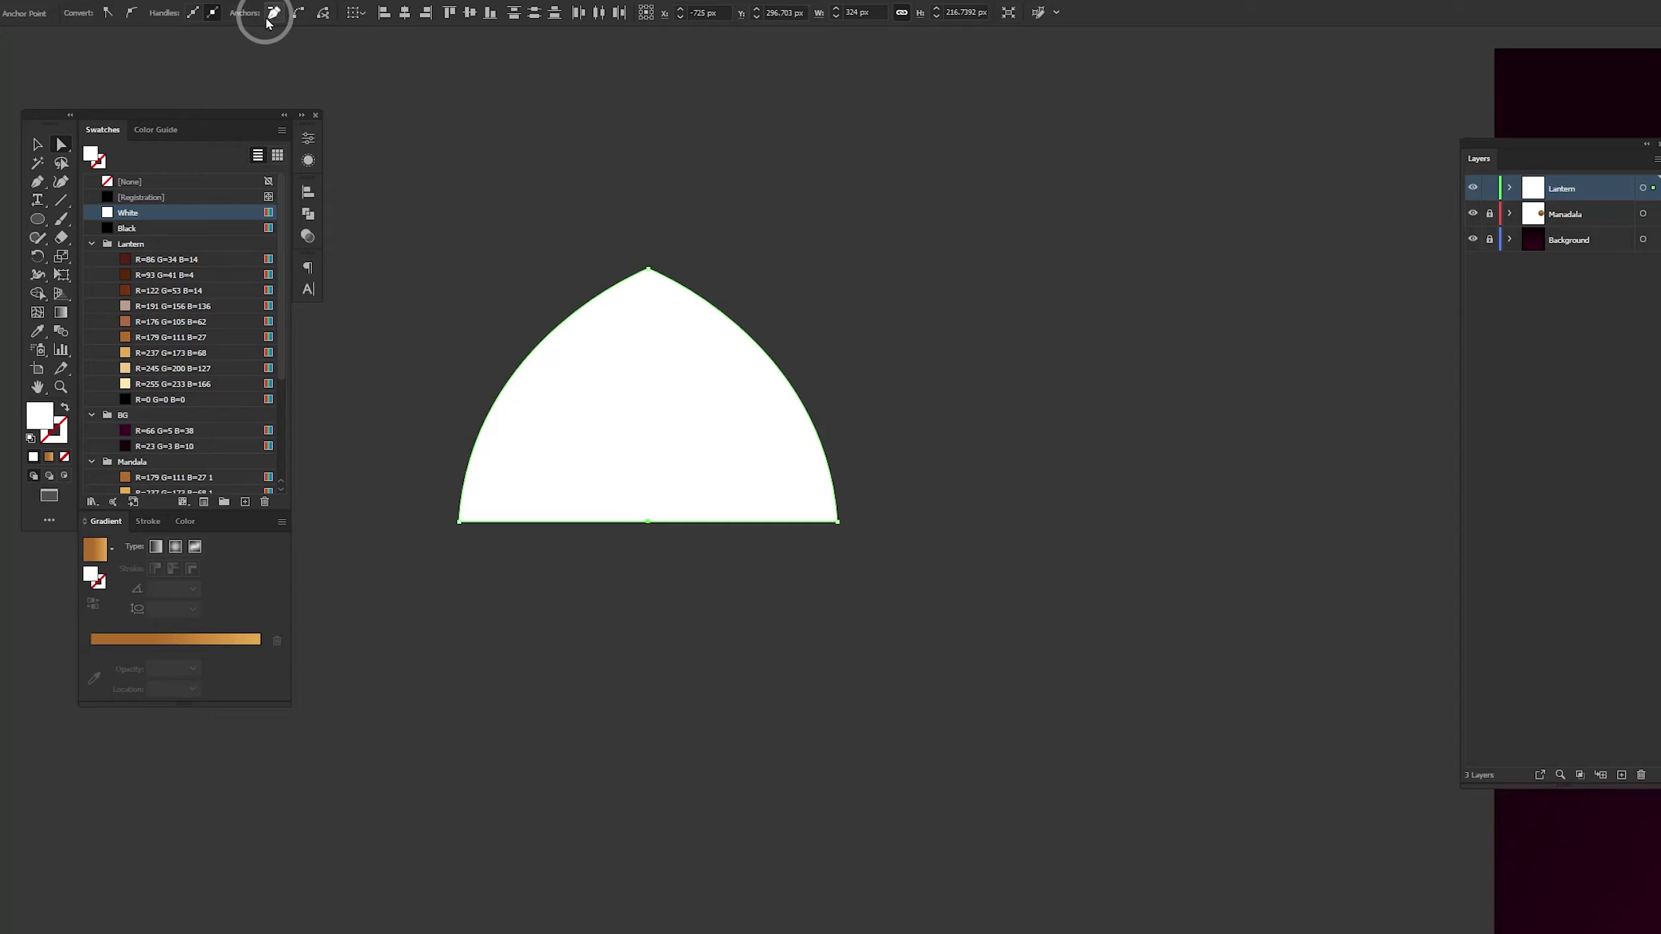
click(296, 18)
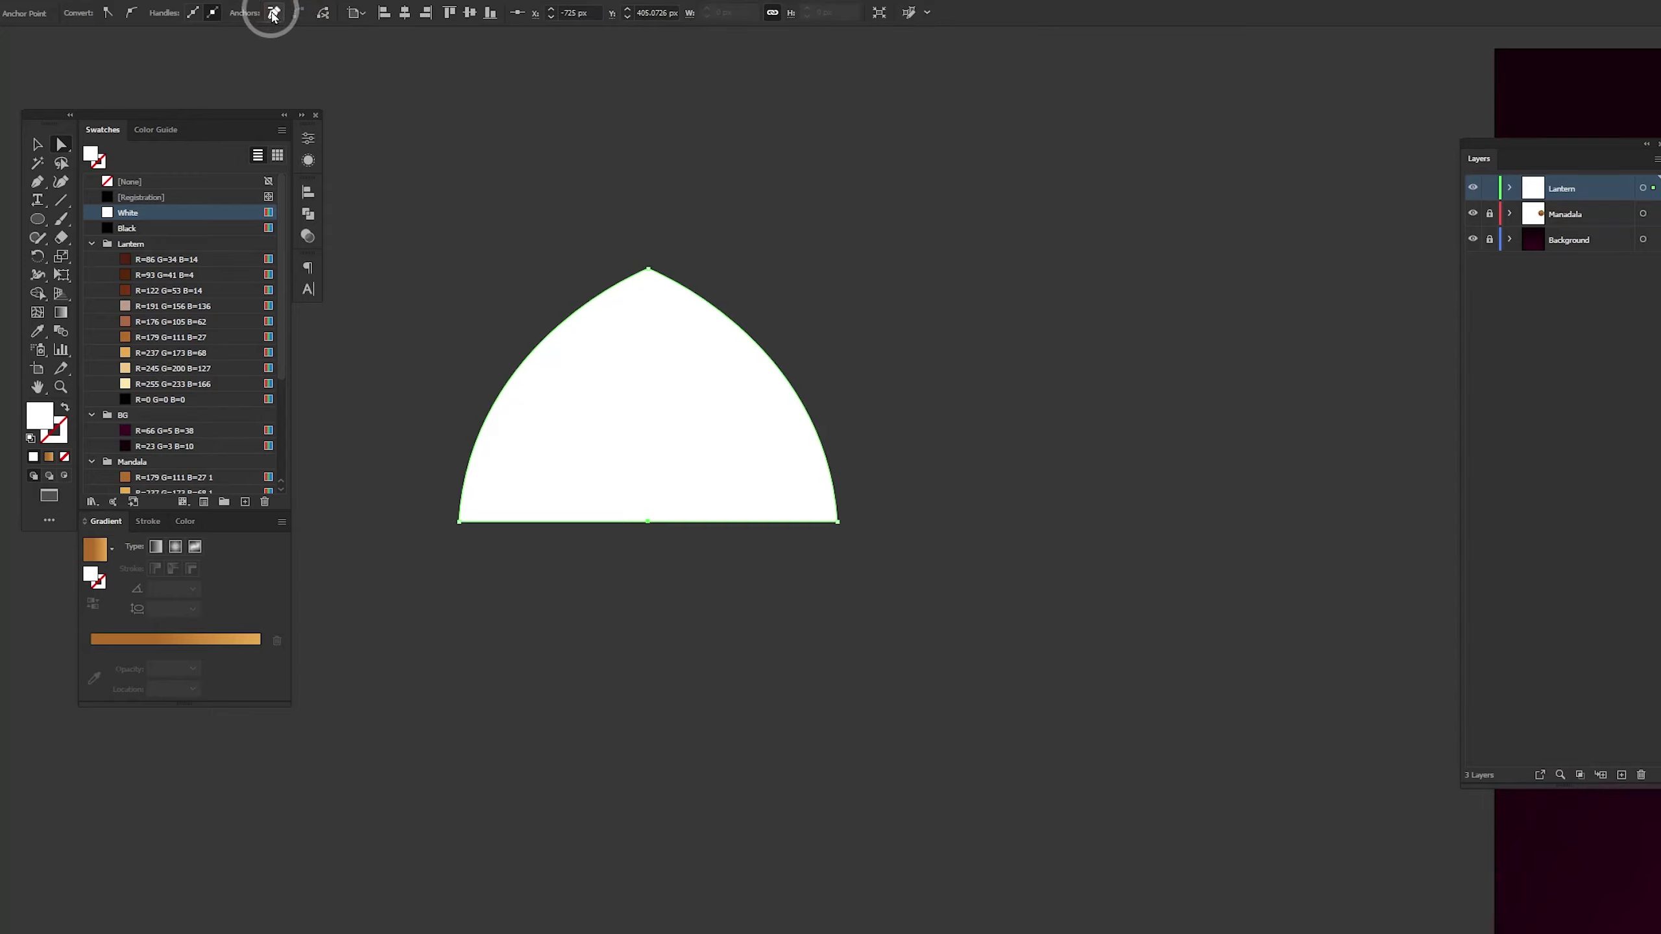
click(274, 13)
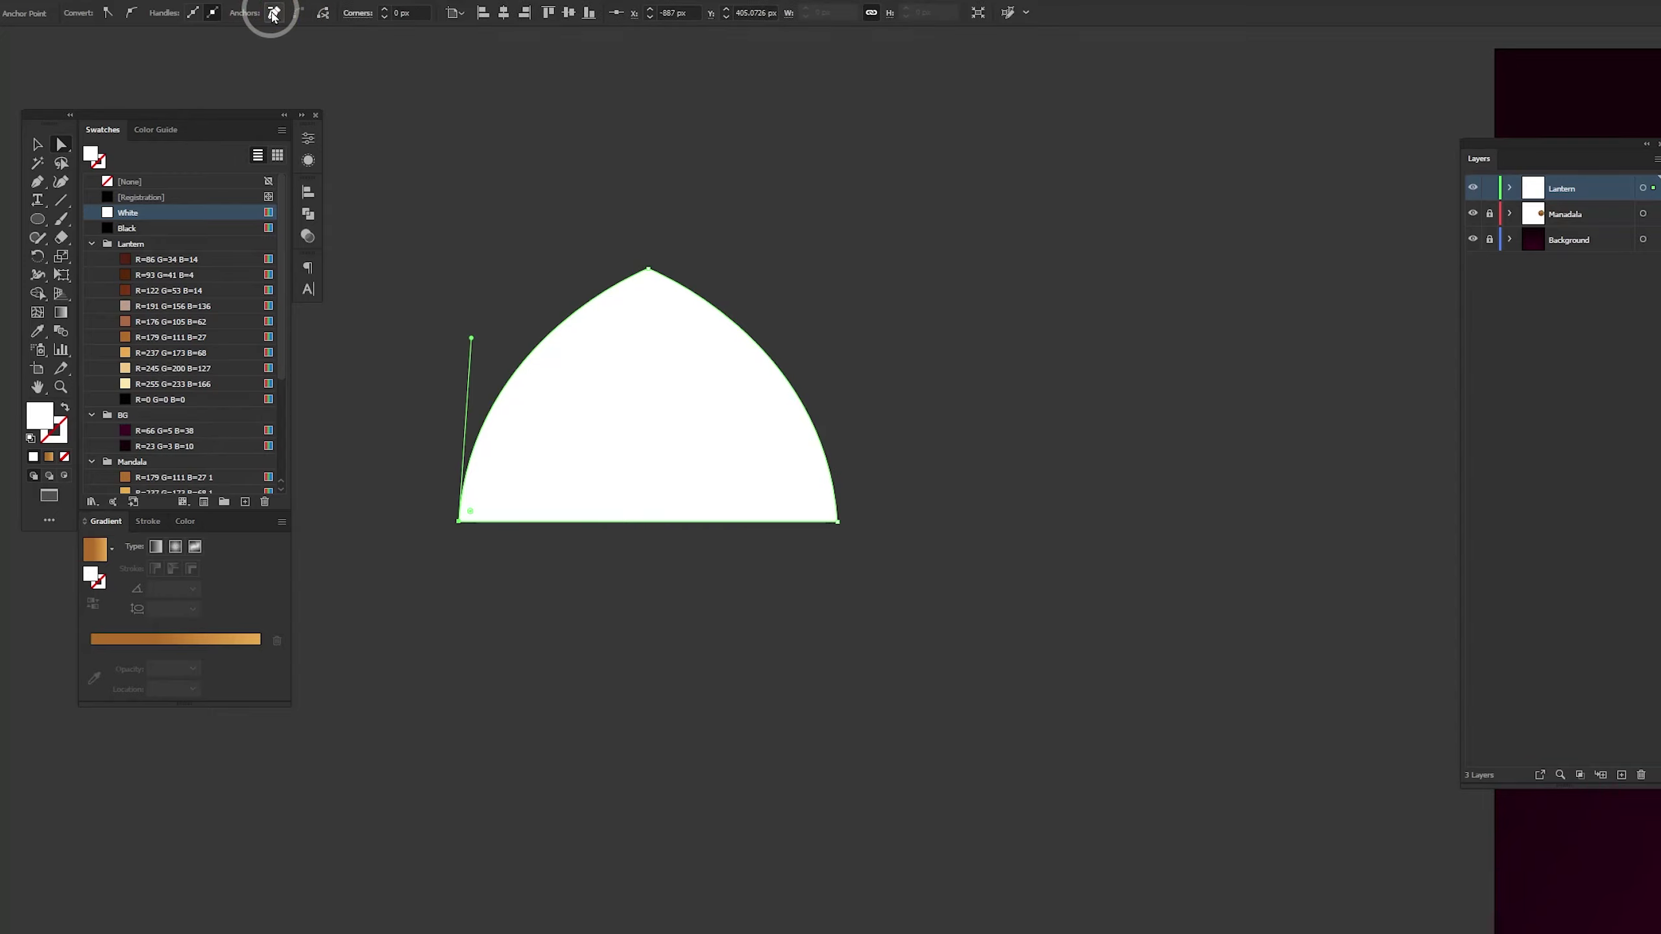
click(844, 234)
click(659, 364)
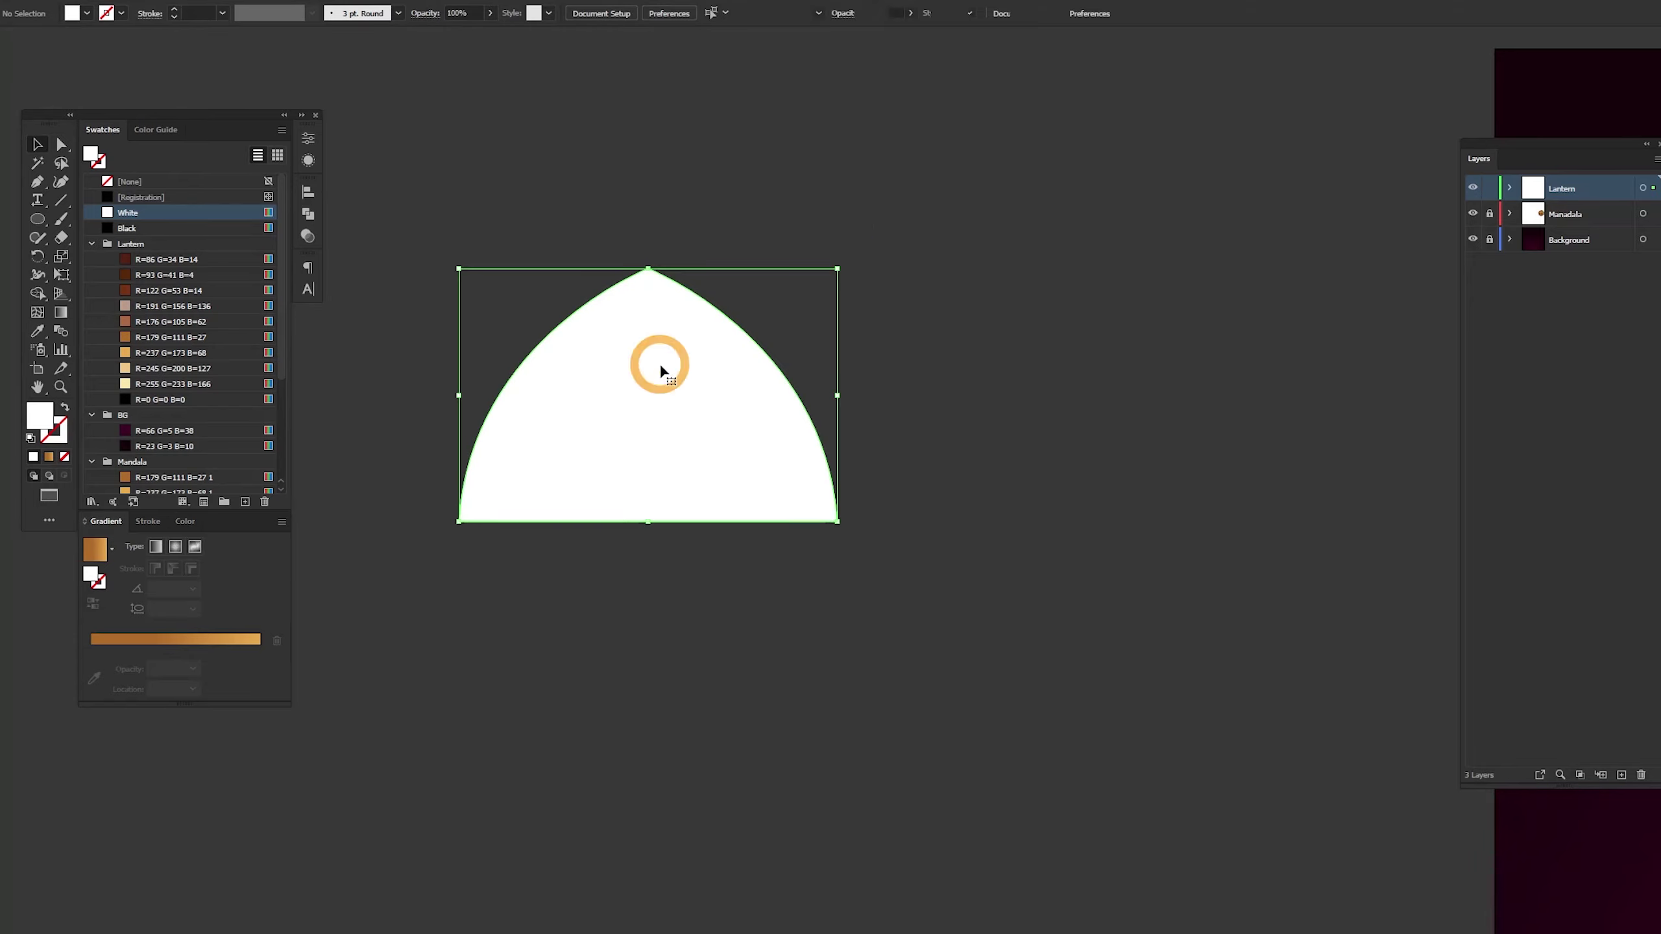
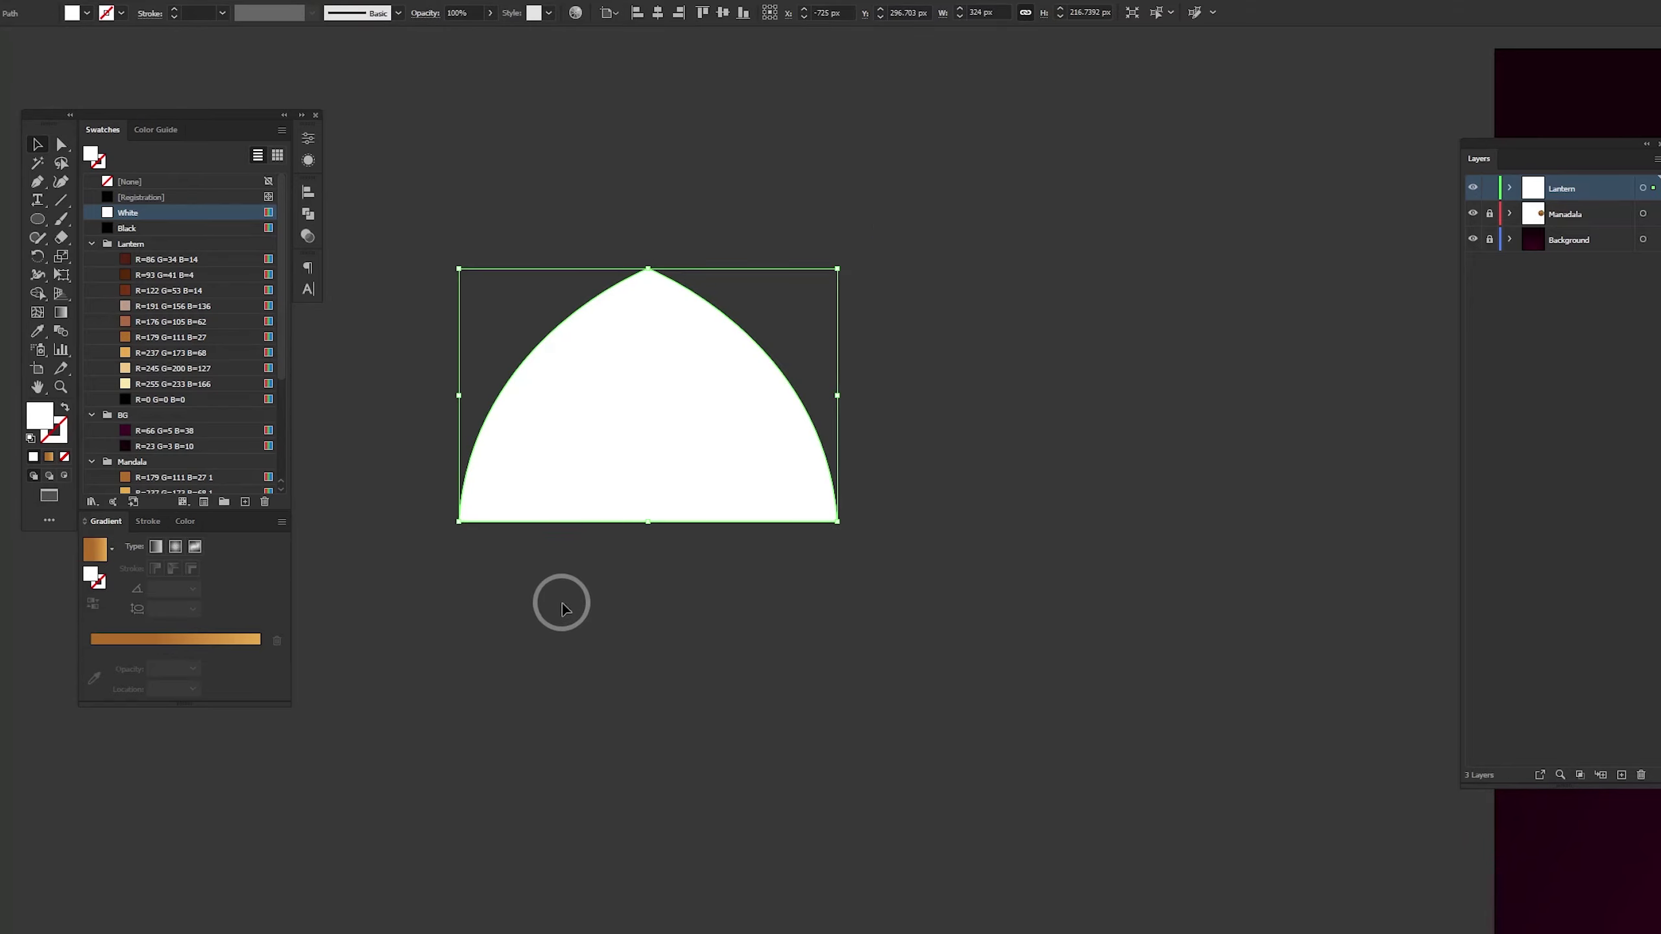
Duplicate the white pointed dome below itself and narrow the copy into a slimmer arch
mouse_move(523, 419)
mouse_down()
mouse_move(522, 295)
mouse_move(607, 579)
mouse_up()
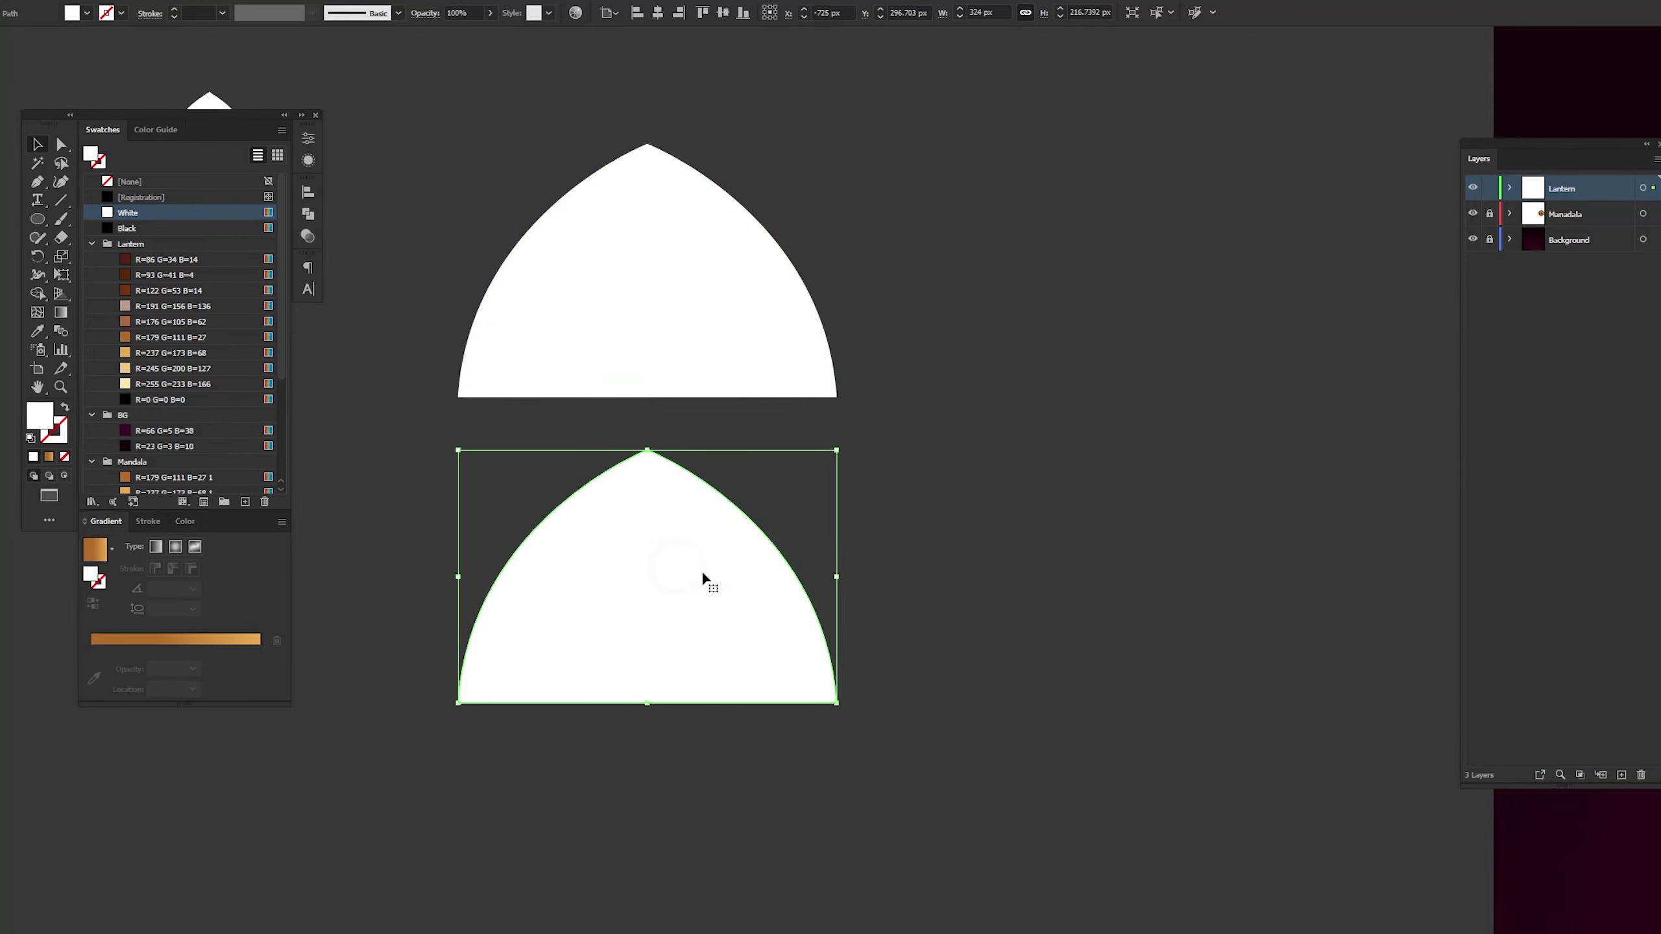
drag(837, 576, 732, 574)
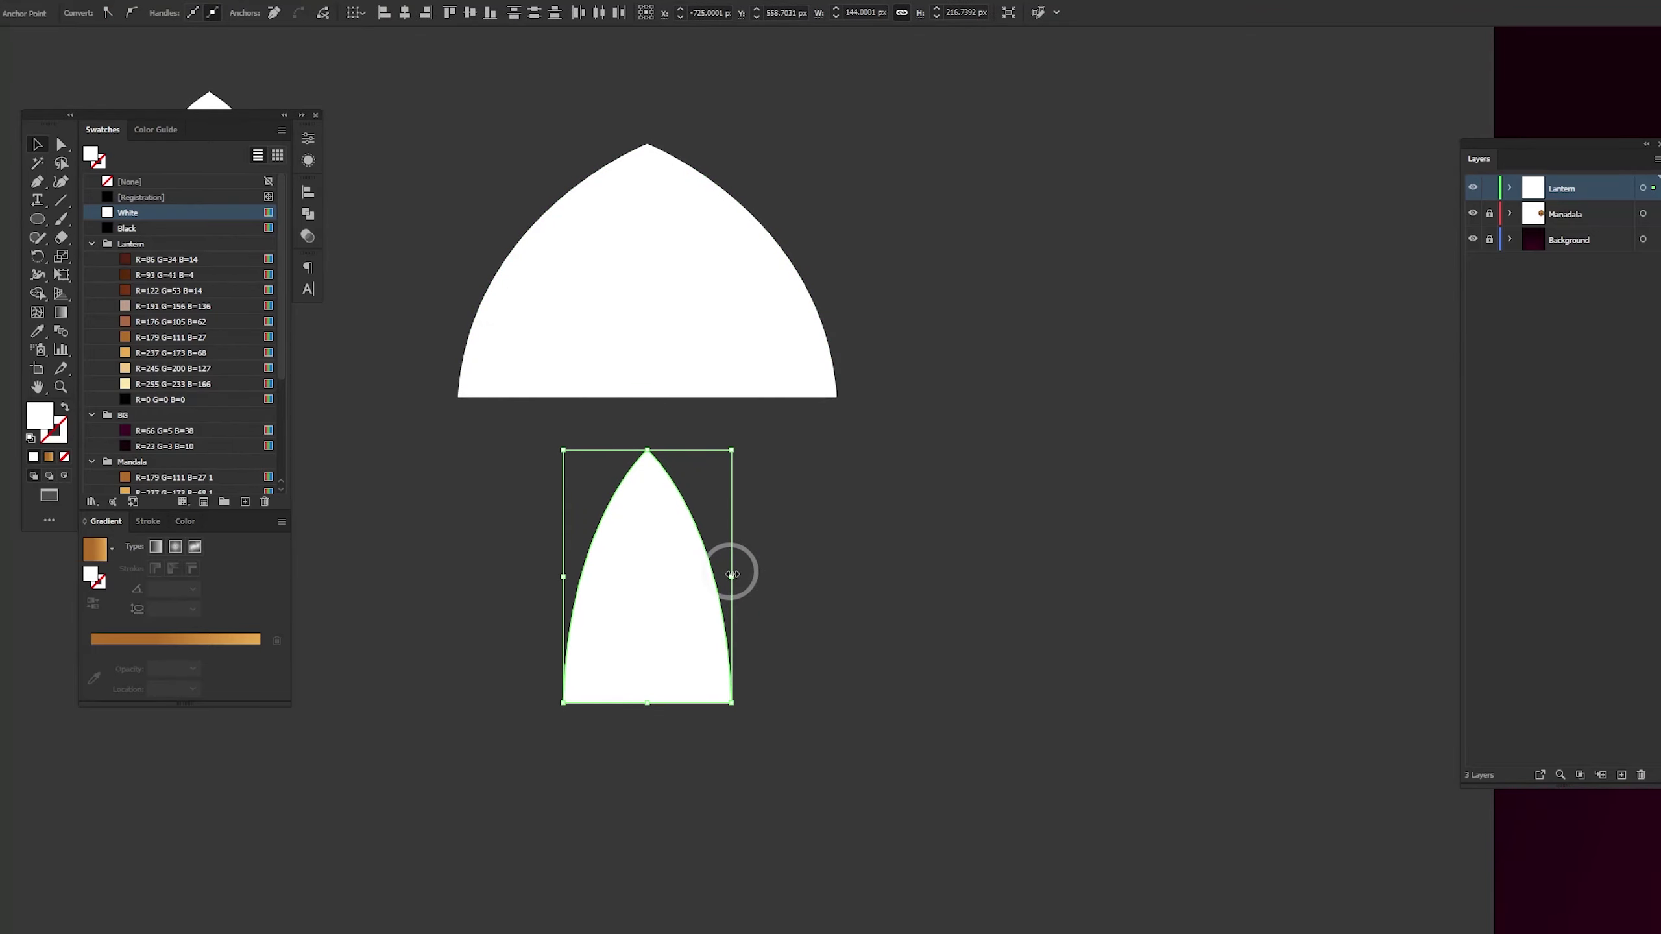
click(669, 336)
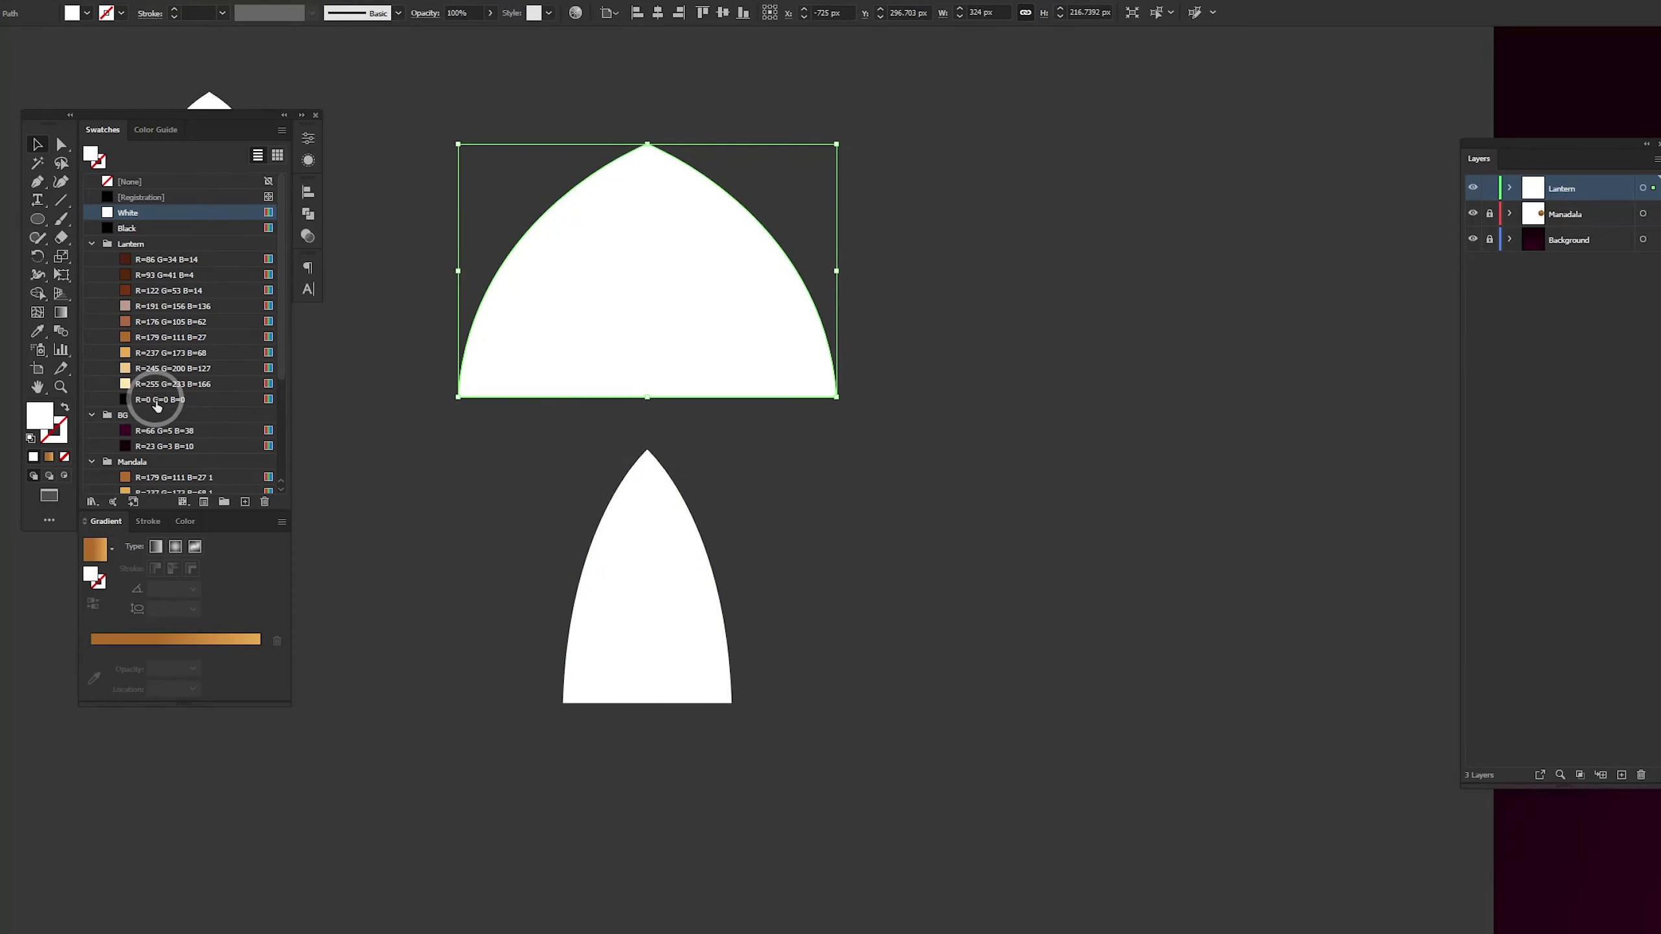
Fill the large dome with the orange gradient, moving the dark stop central and the end stop pale yellow
click(146, 640)
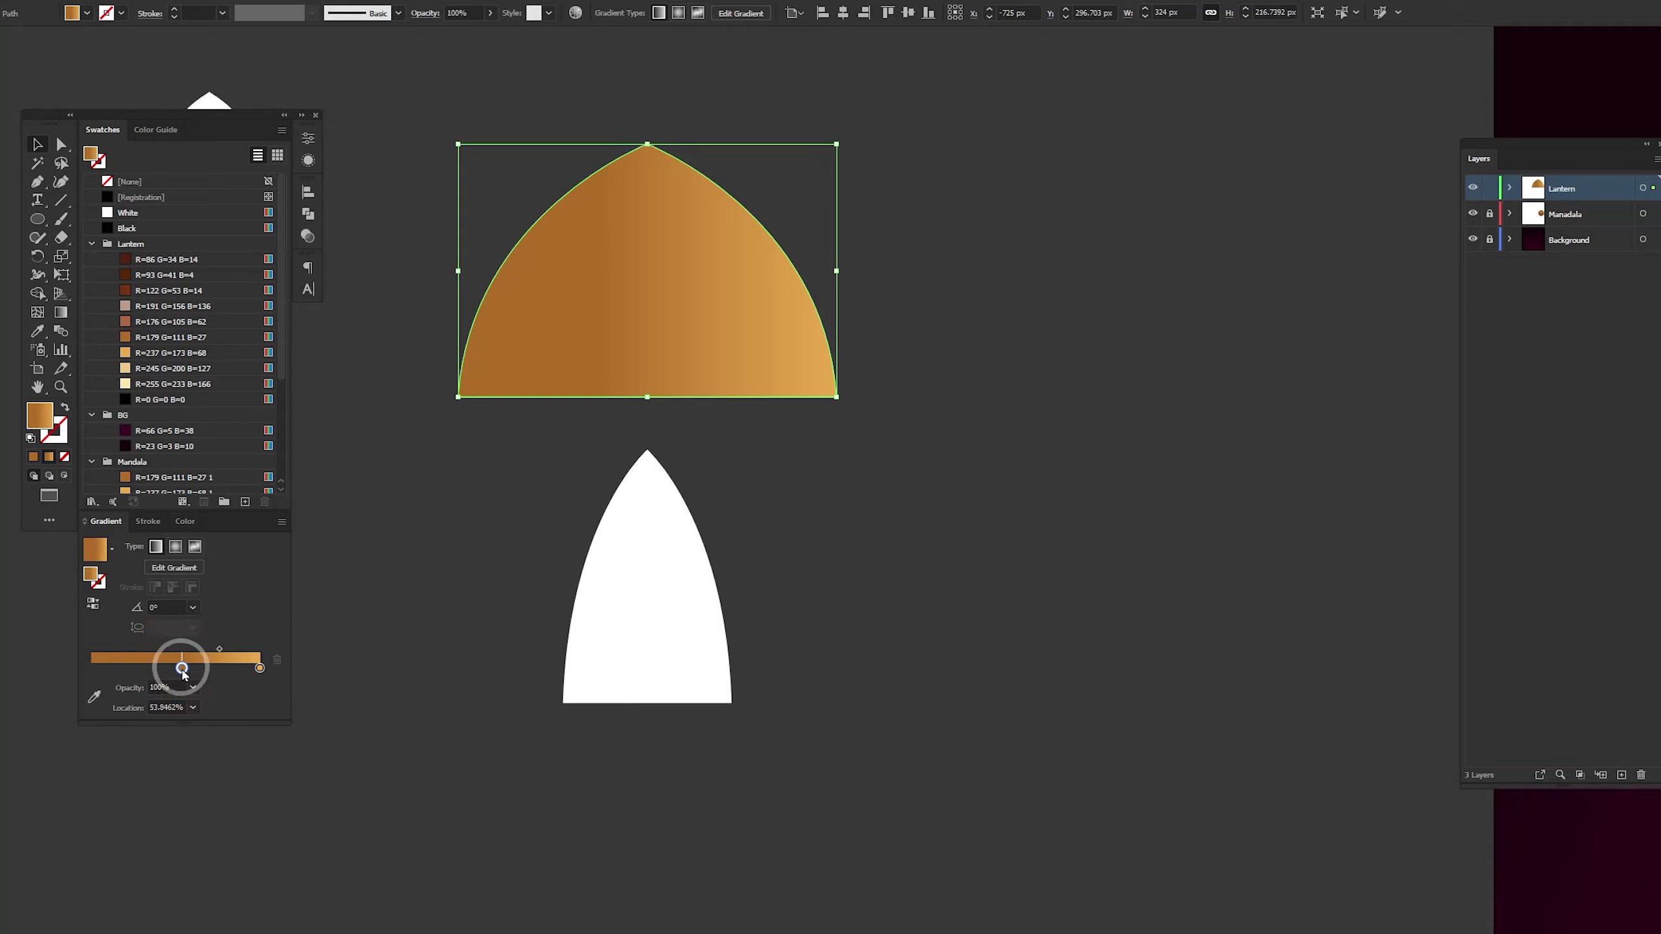
drag(153, 667, 178, 667)
click(91, 667)
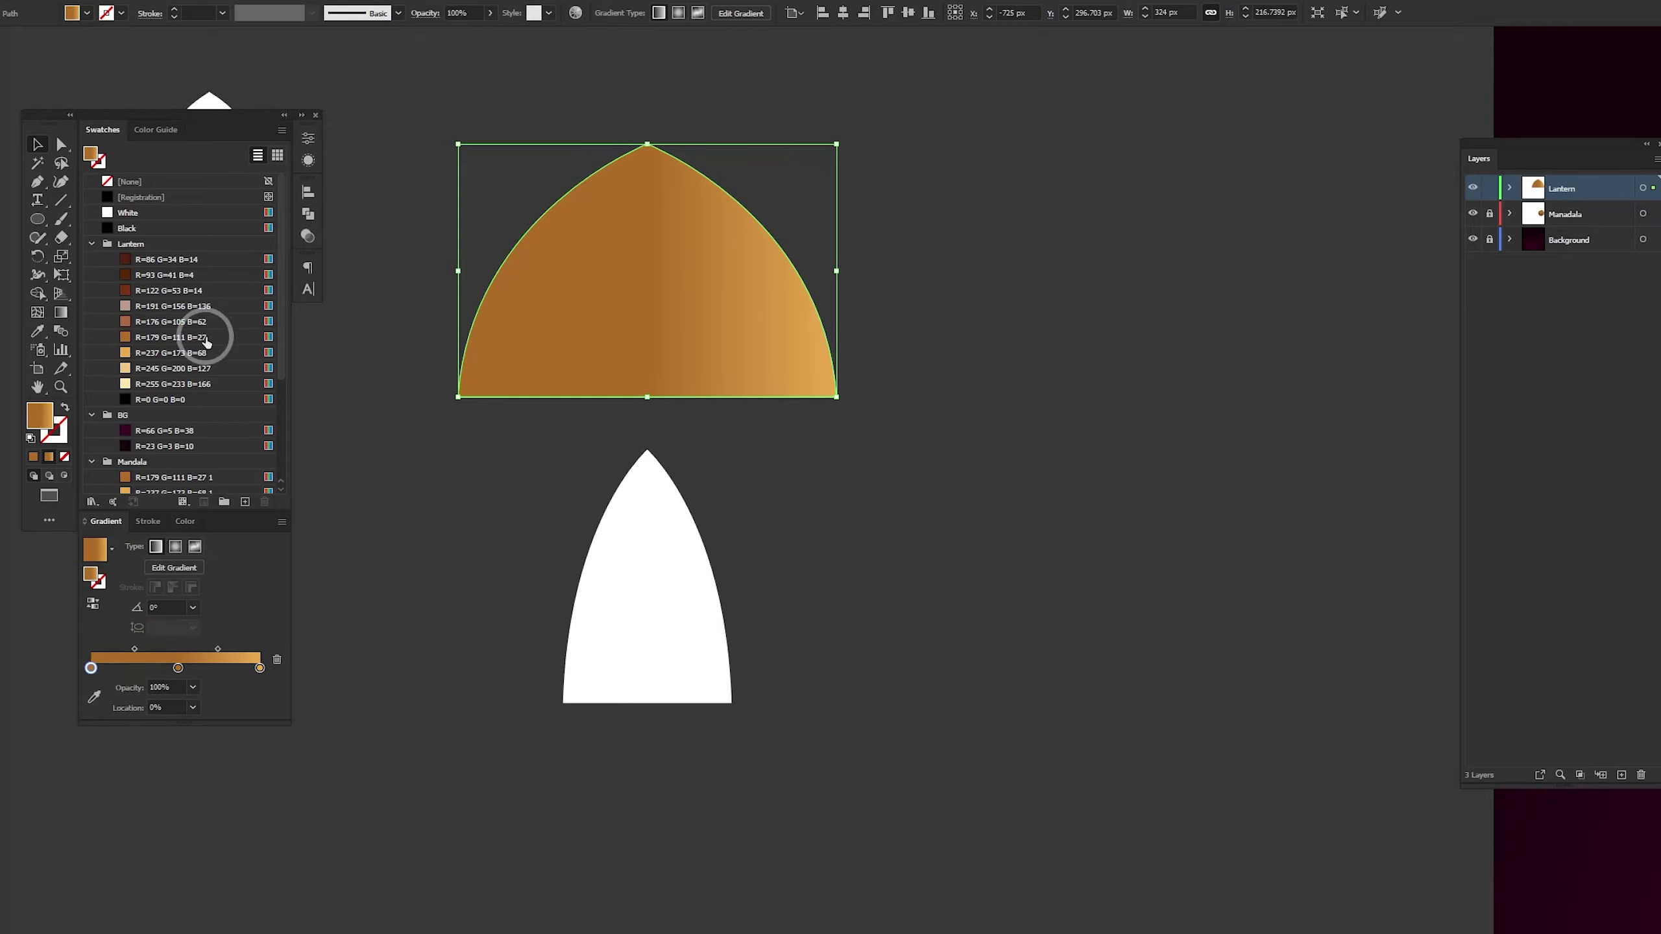
scroll(206, 340, down, 1)
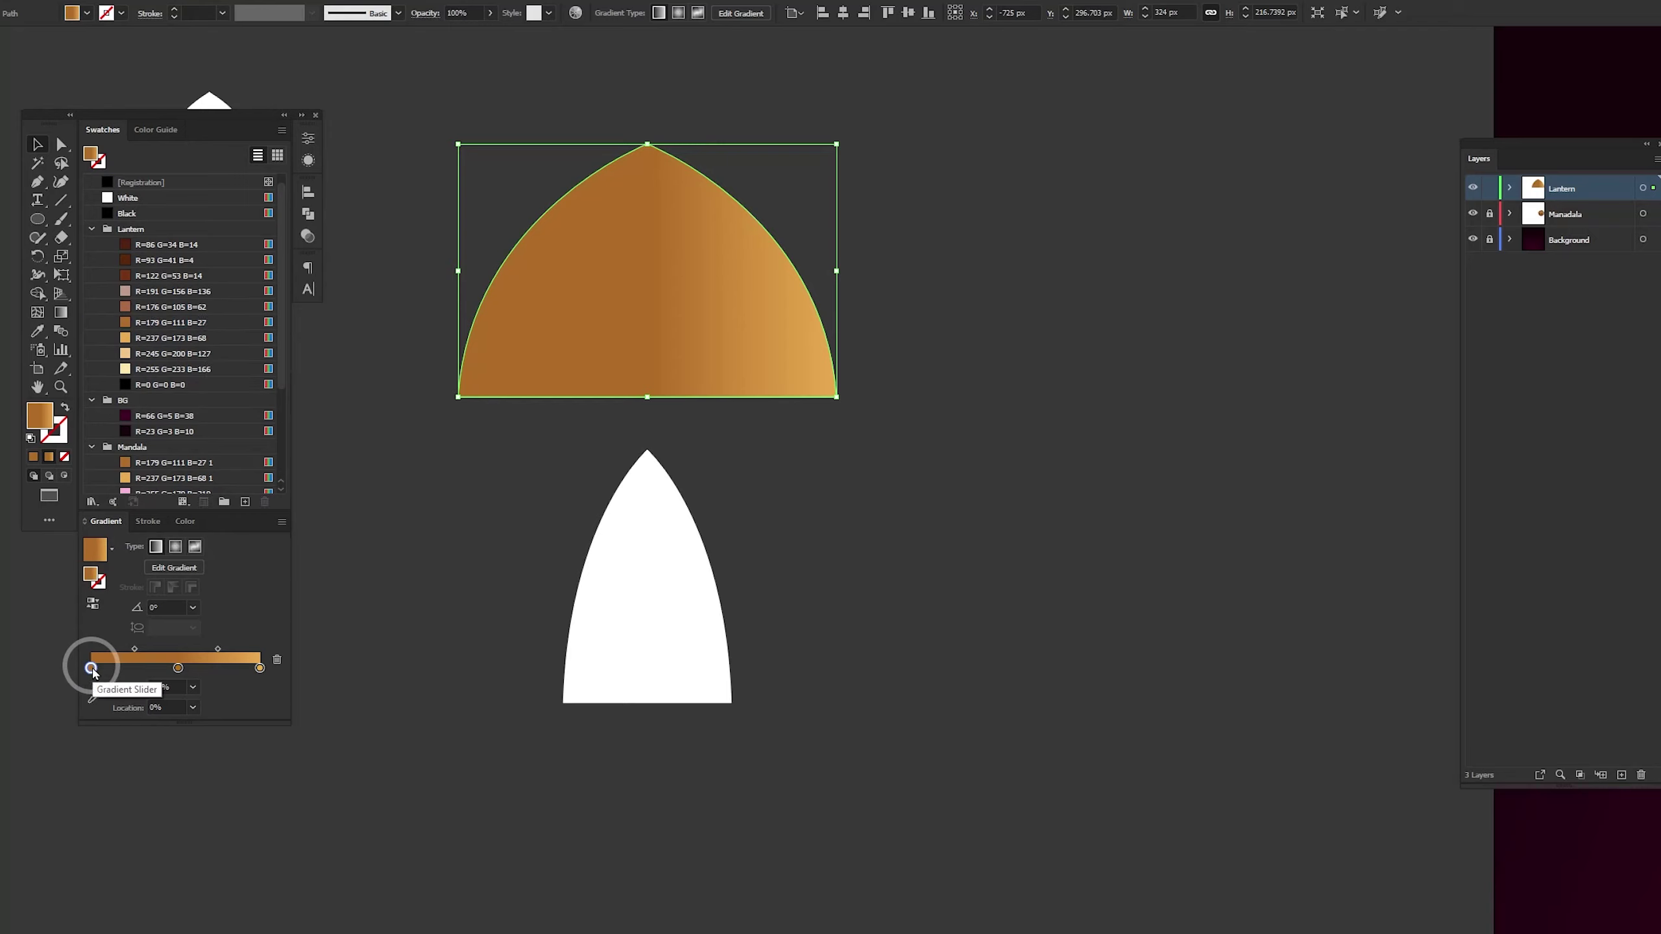
scroll(196, 360, down, 1)
drag(171, 324, 177, 667)
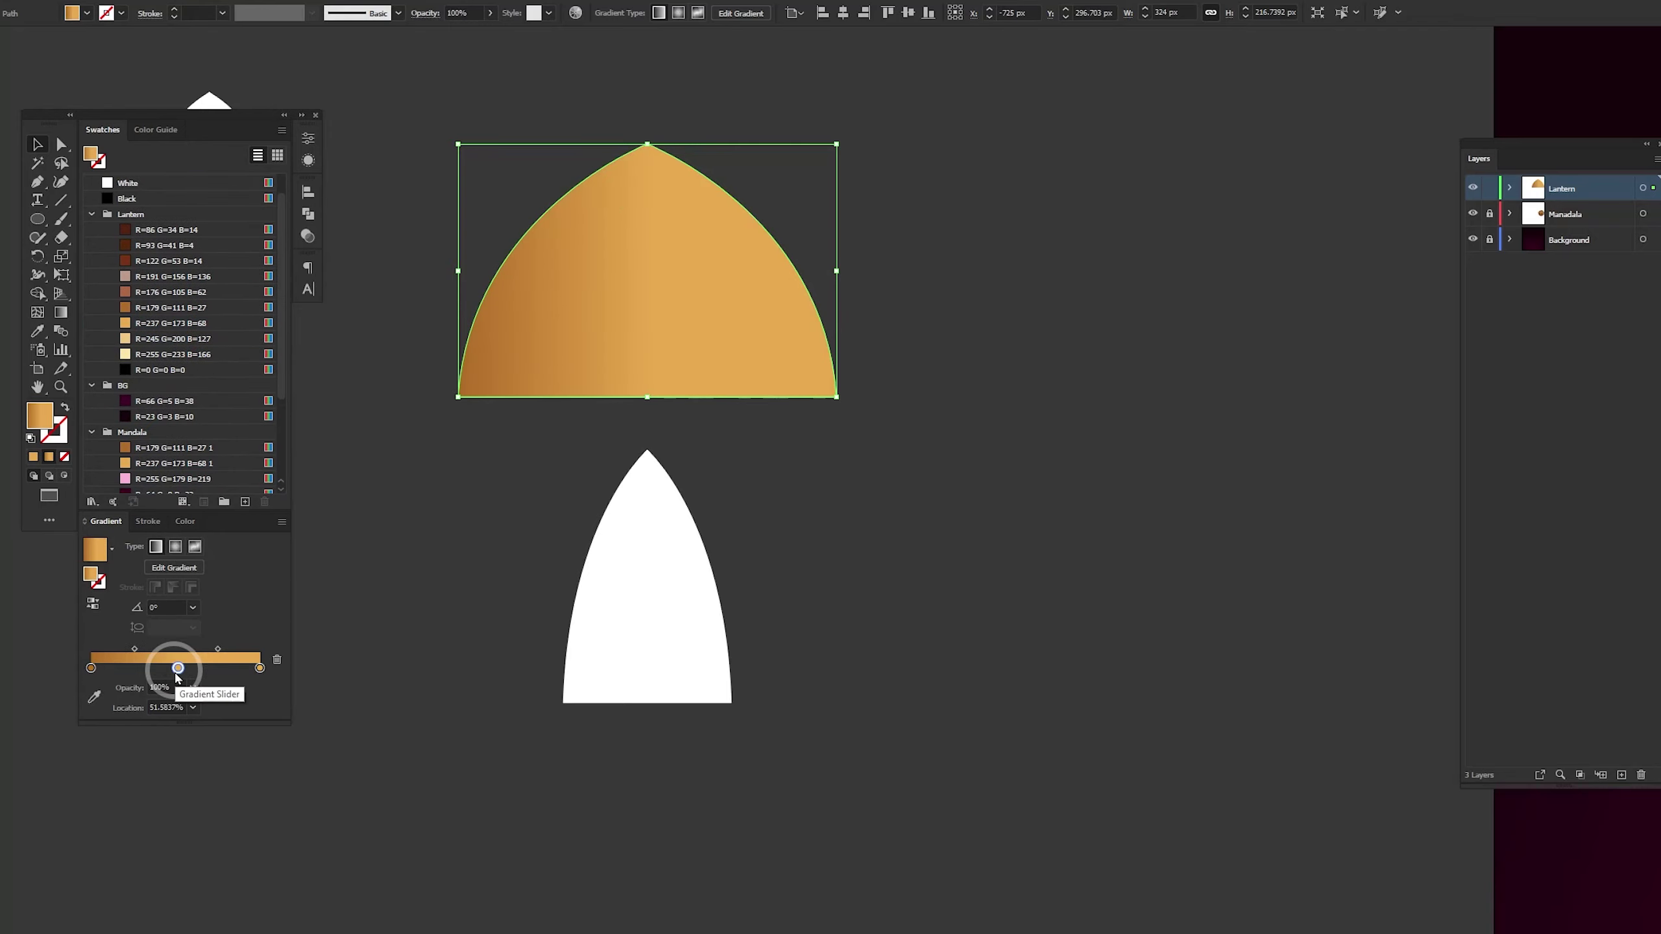
mouse_move(209, 355)
mouse_down()
mouse_move(243, 430)
mouse_move(259, 669)
mouse_up()
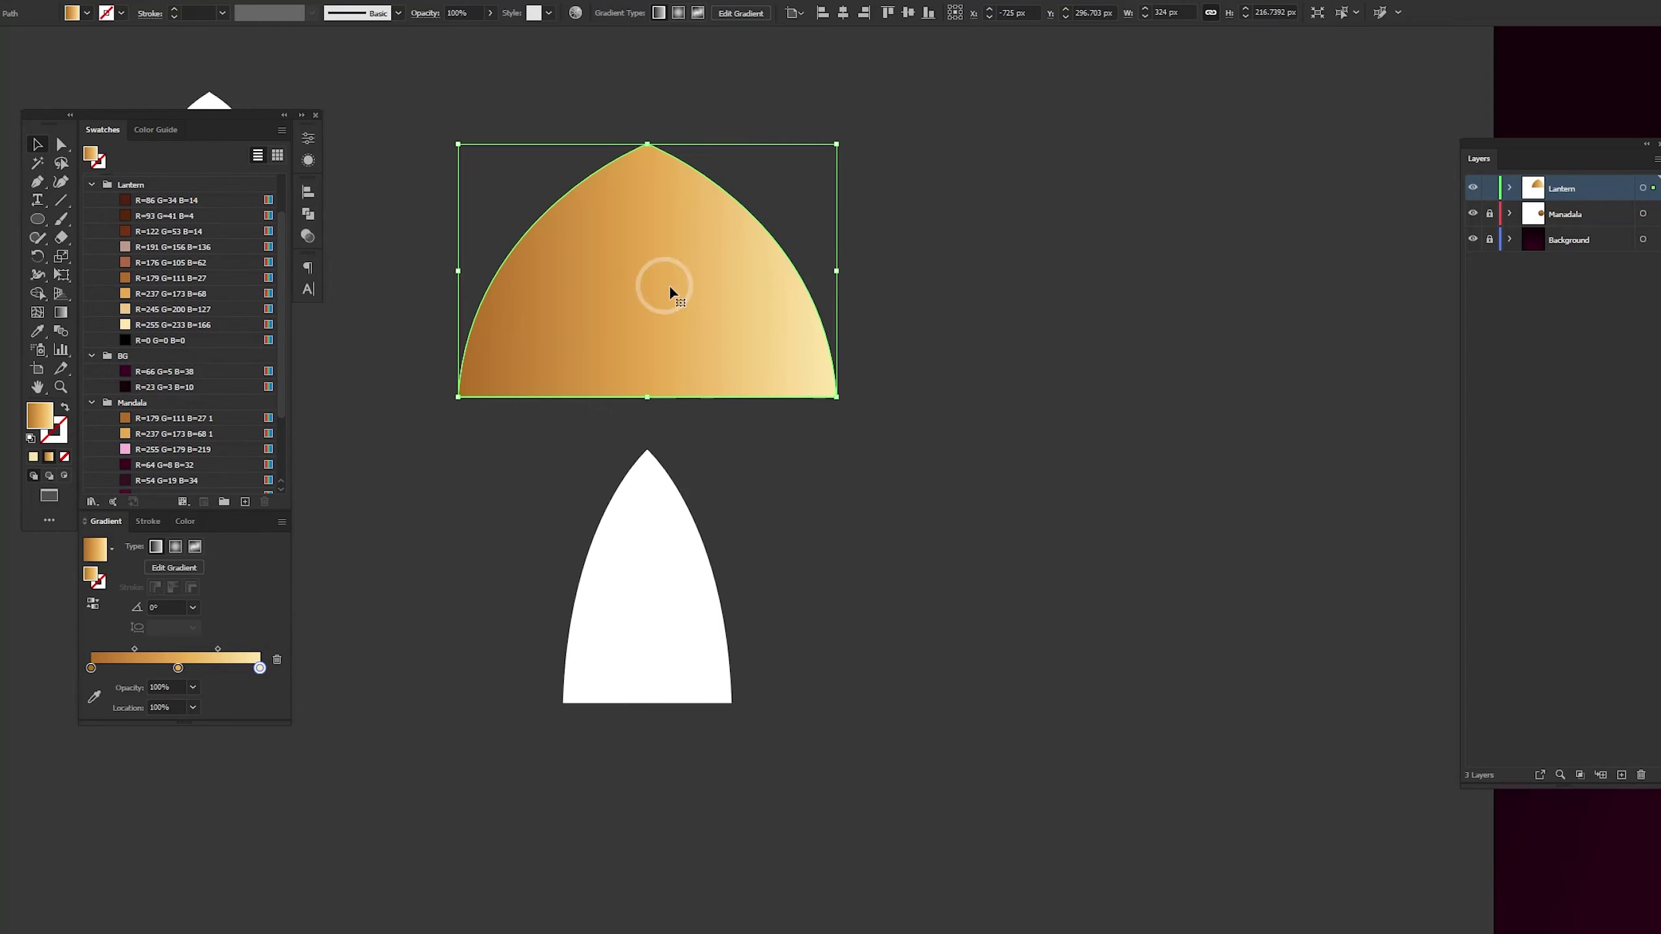
Redraw the dome's gradient horizontally across its full width
key(g)
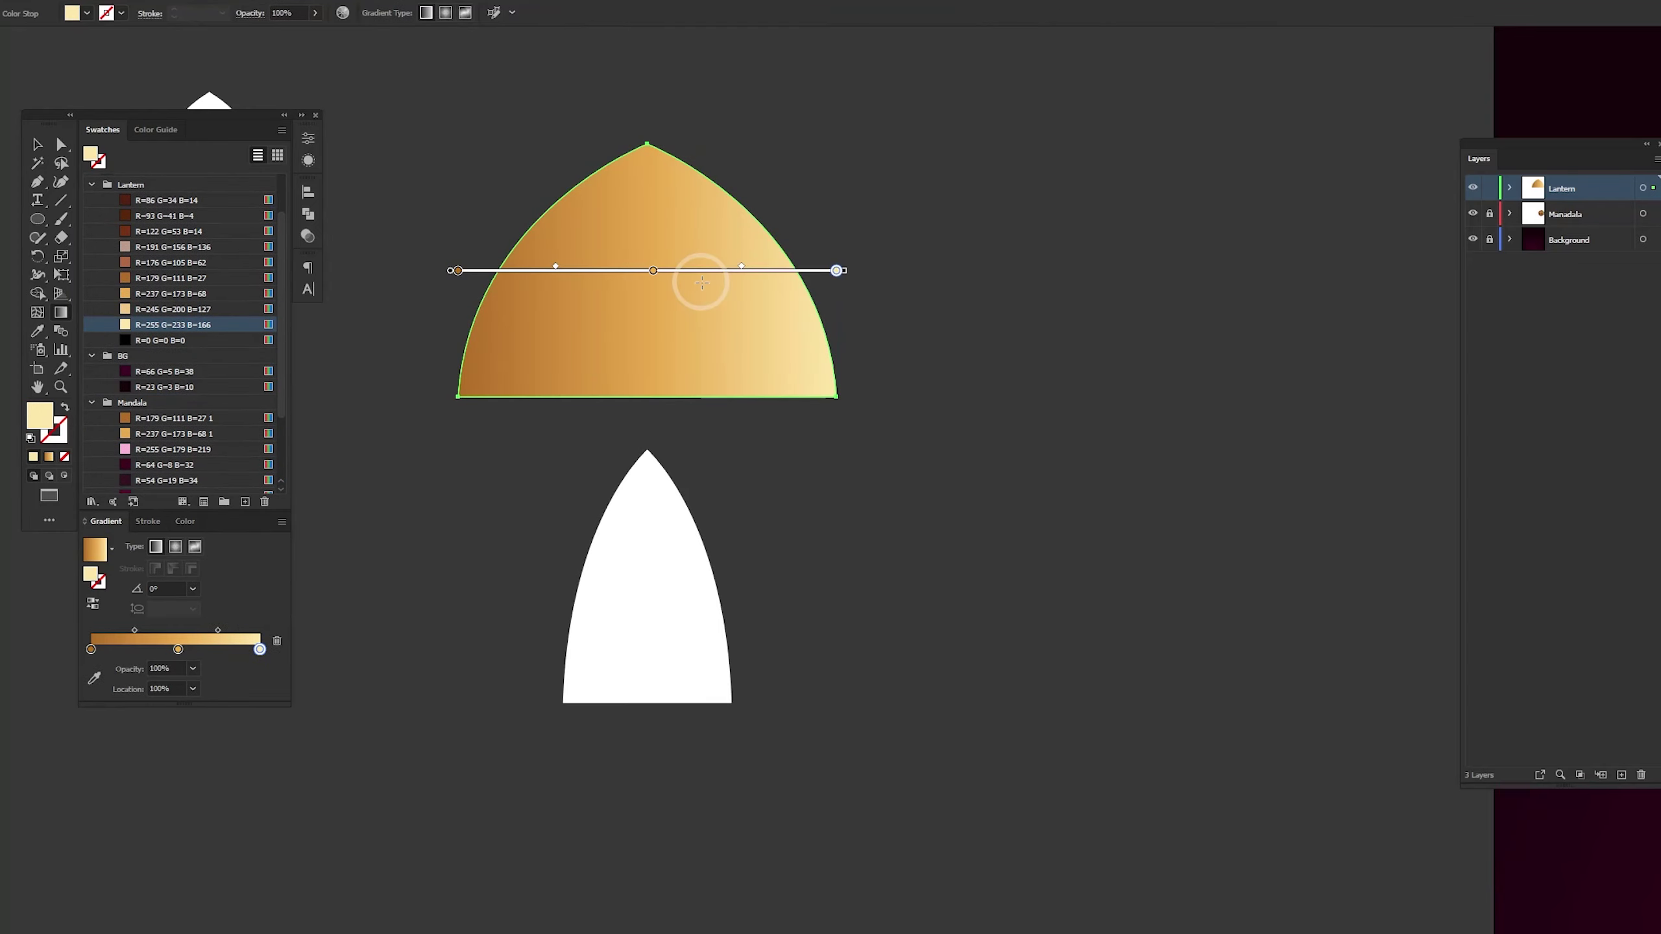
drag(698, 277, 803, 276)
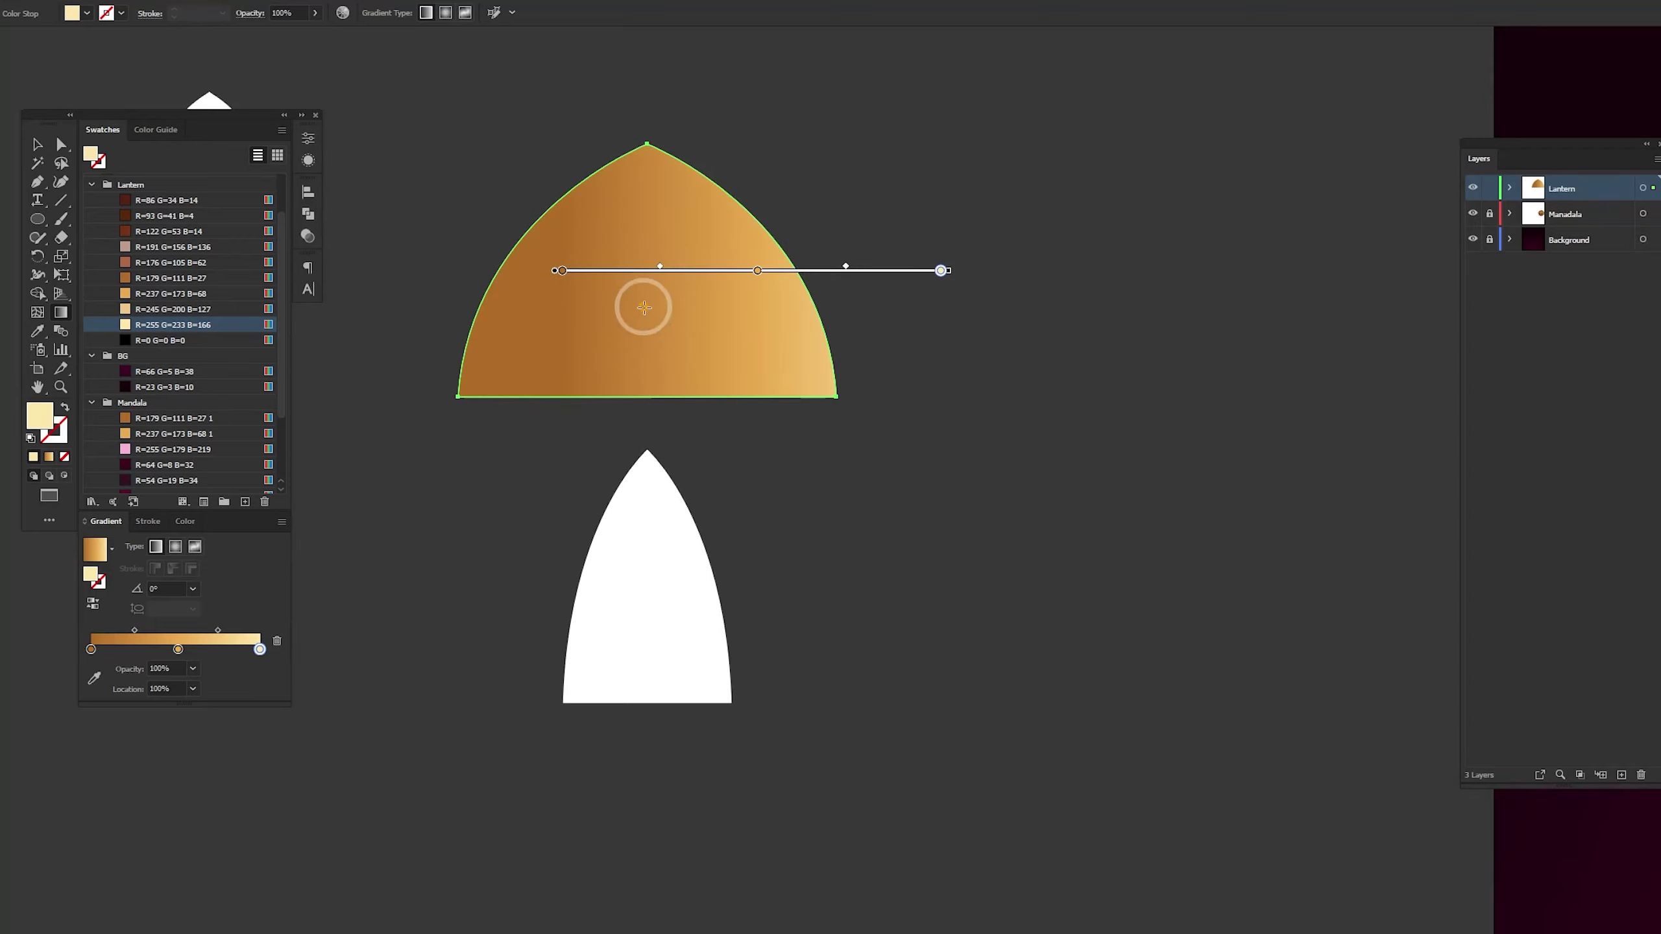
drag(644, 308, 876, 326)
Copy the dome's golden gradient onto the narrow arch and redraw it lighter across its width
key(v)
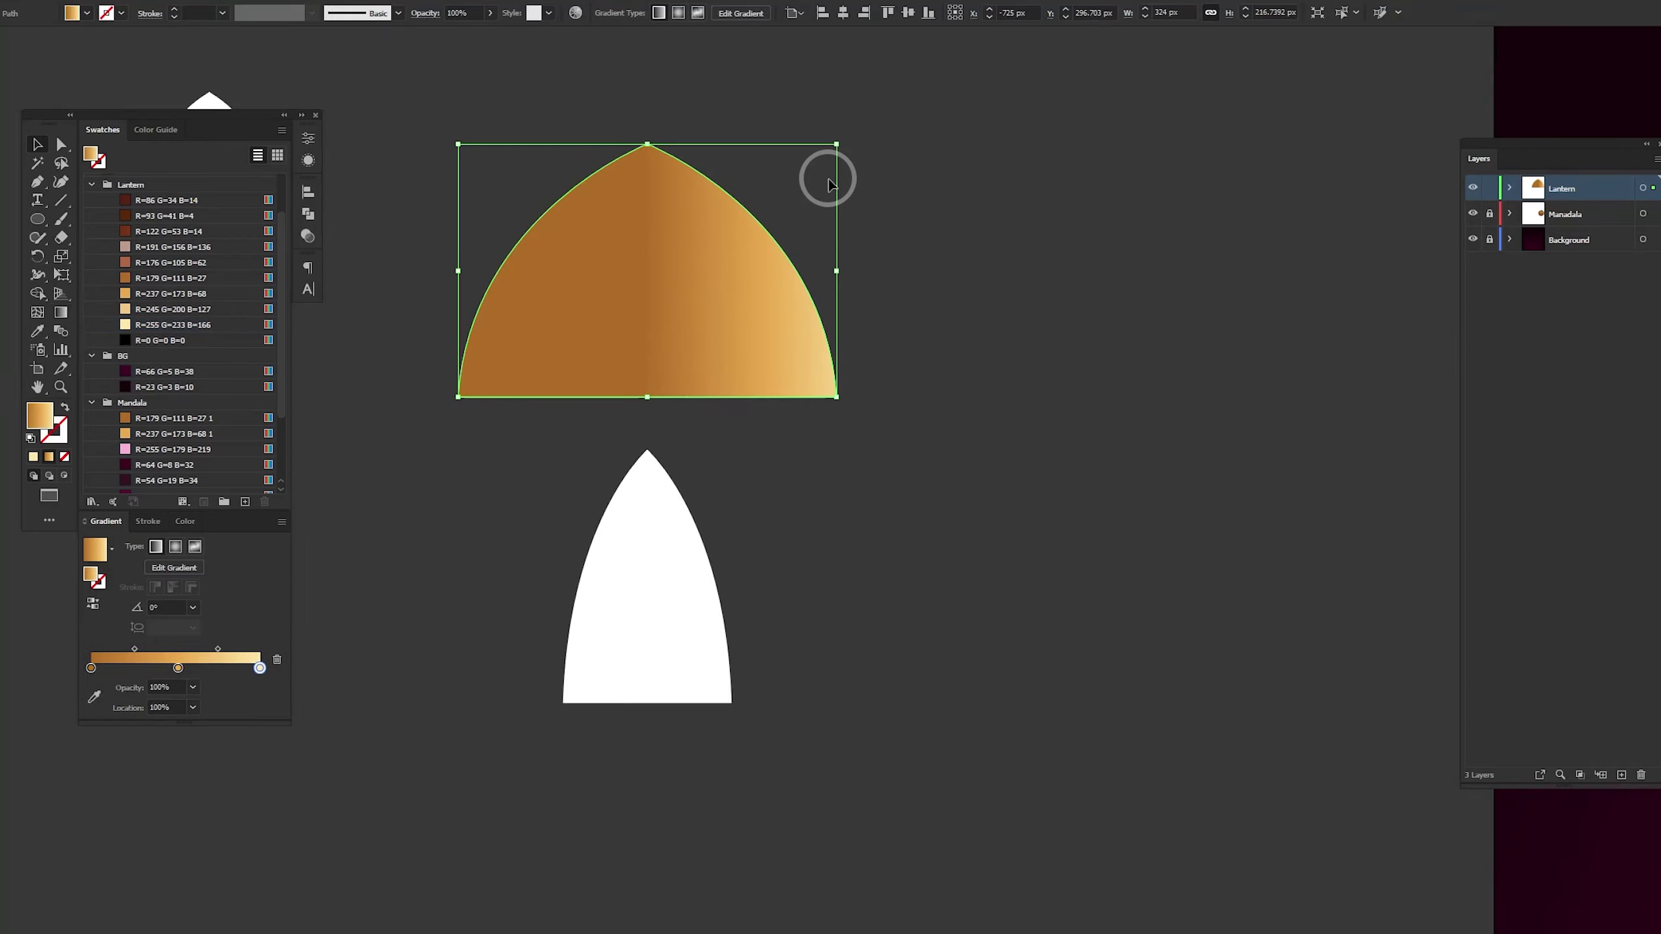
click(657, 540)
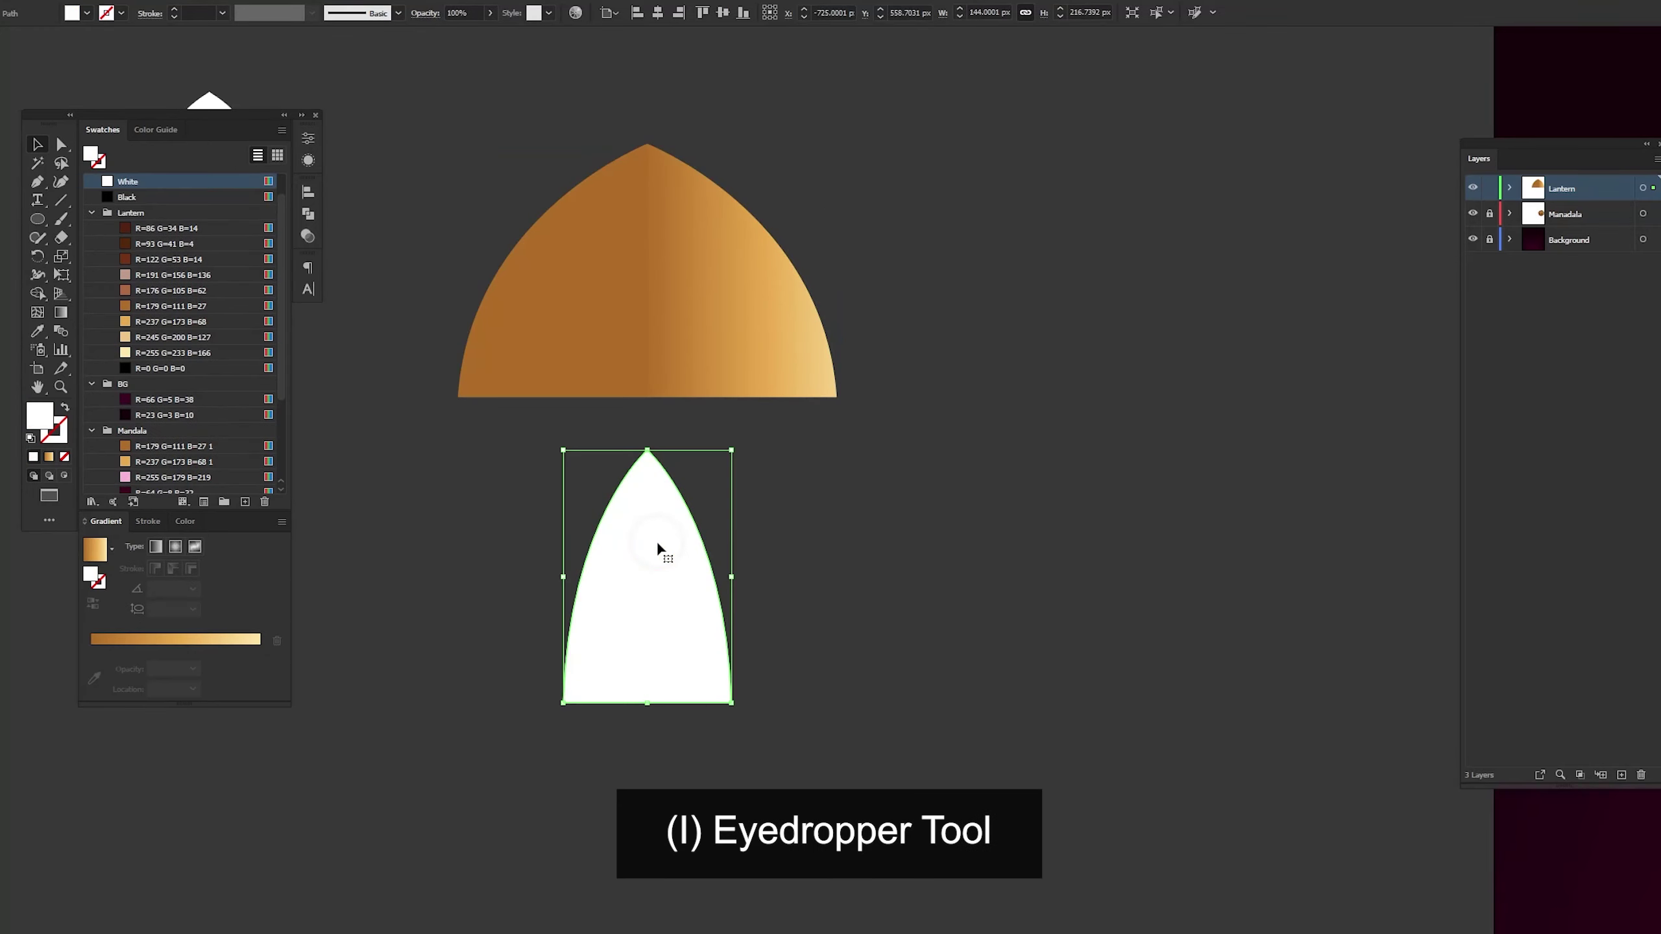
key(i)
click(666, 264)
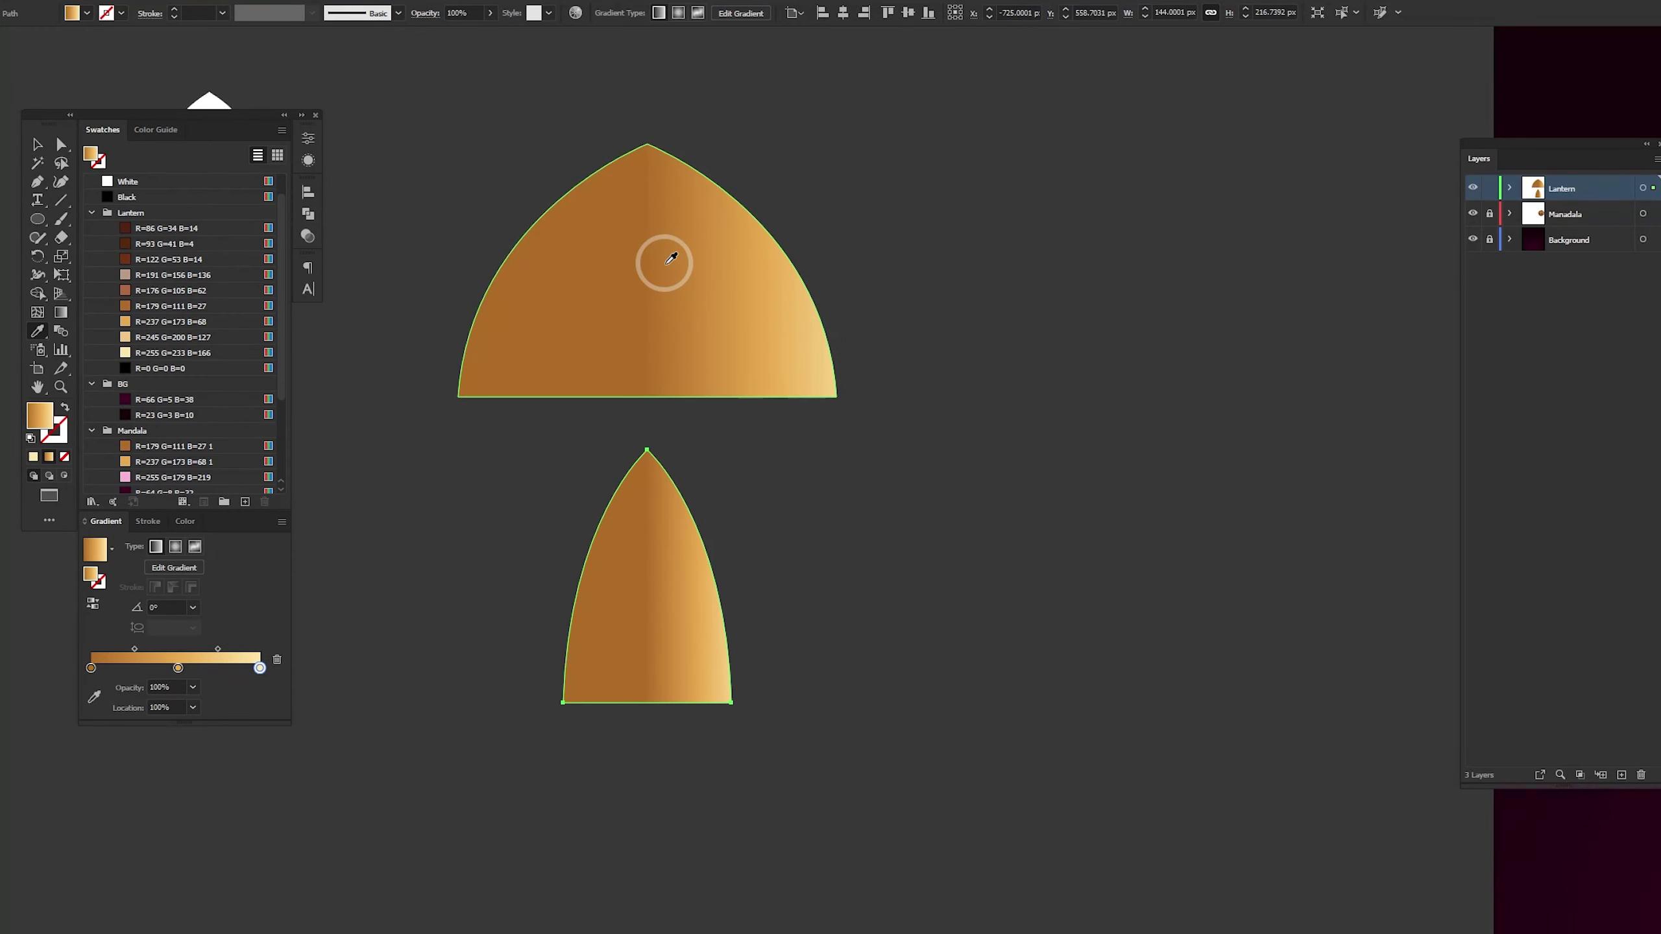
key(g)
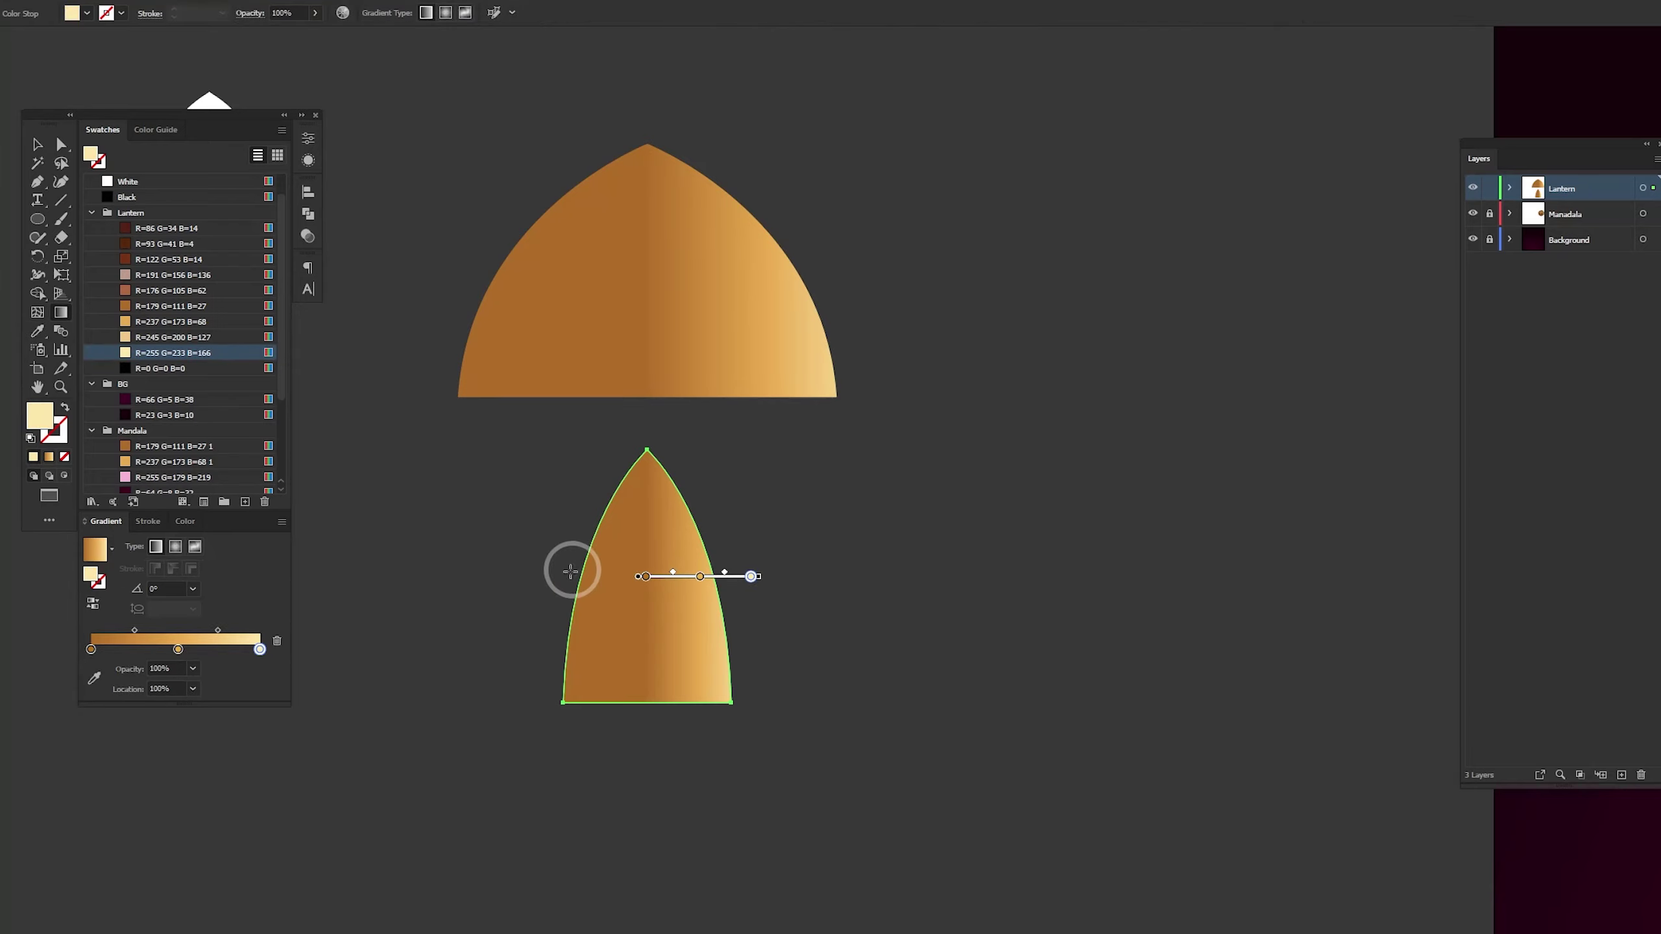
drag(540, 574, 757, 574)
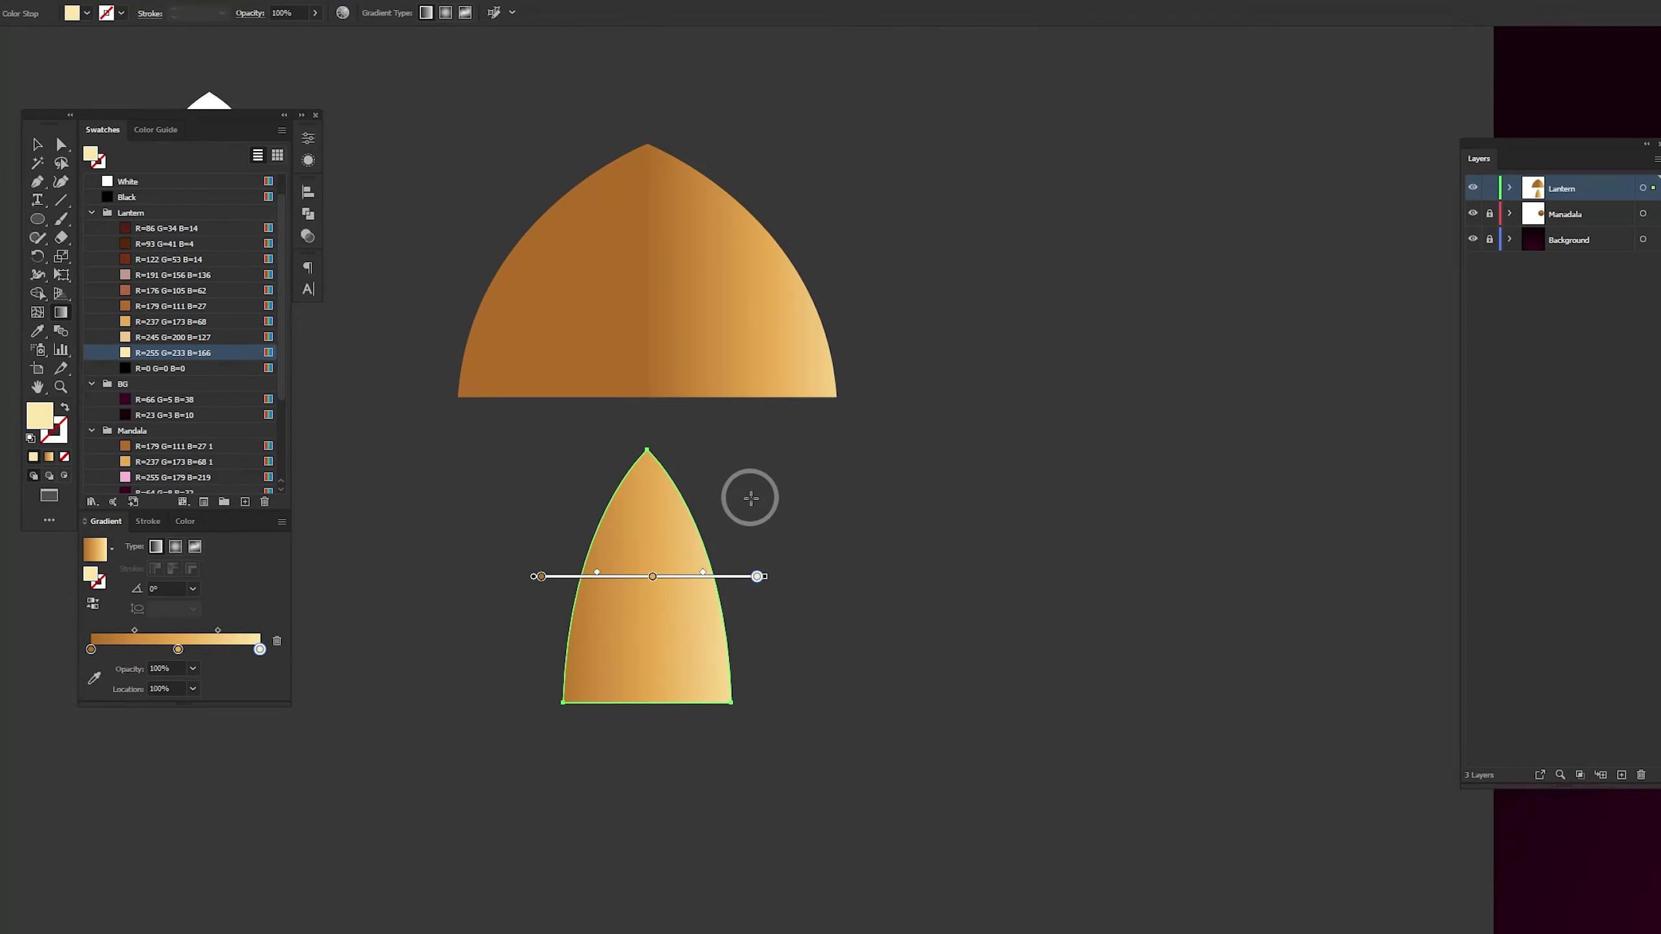
Move the narrow arch onto the dome and bottom-align the two dome pieces
key(v)
drag(644, 609, 644, 298)
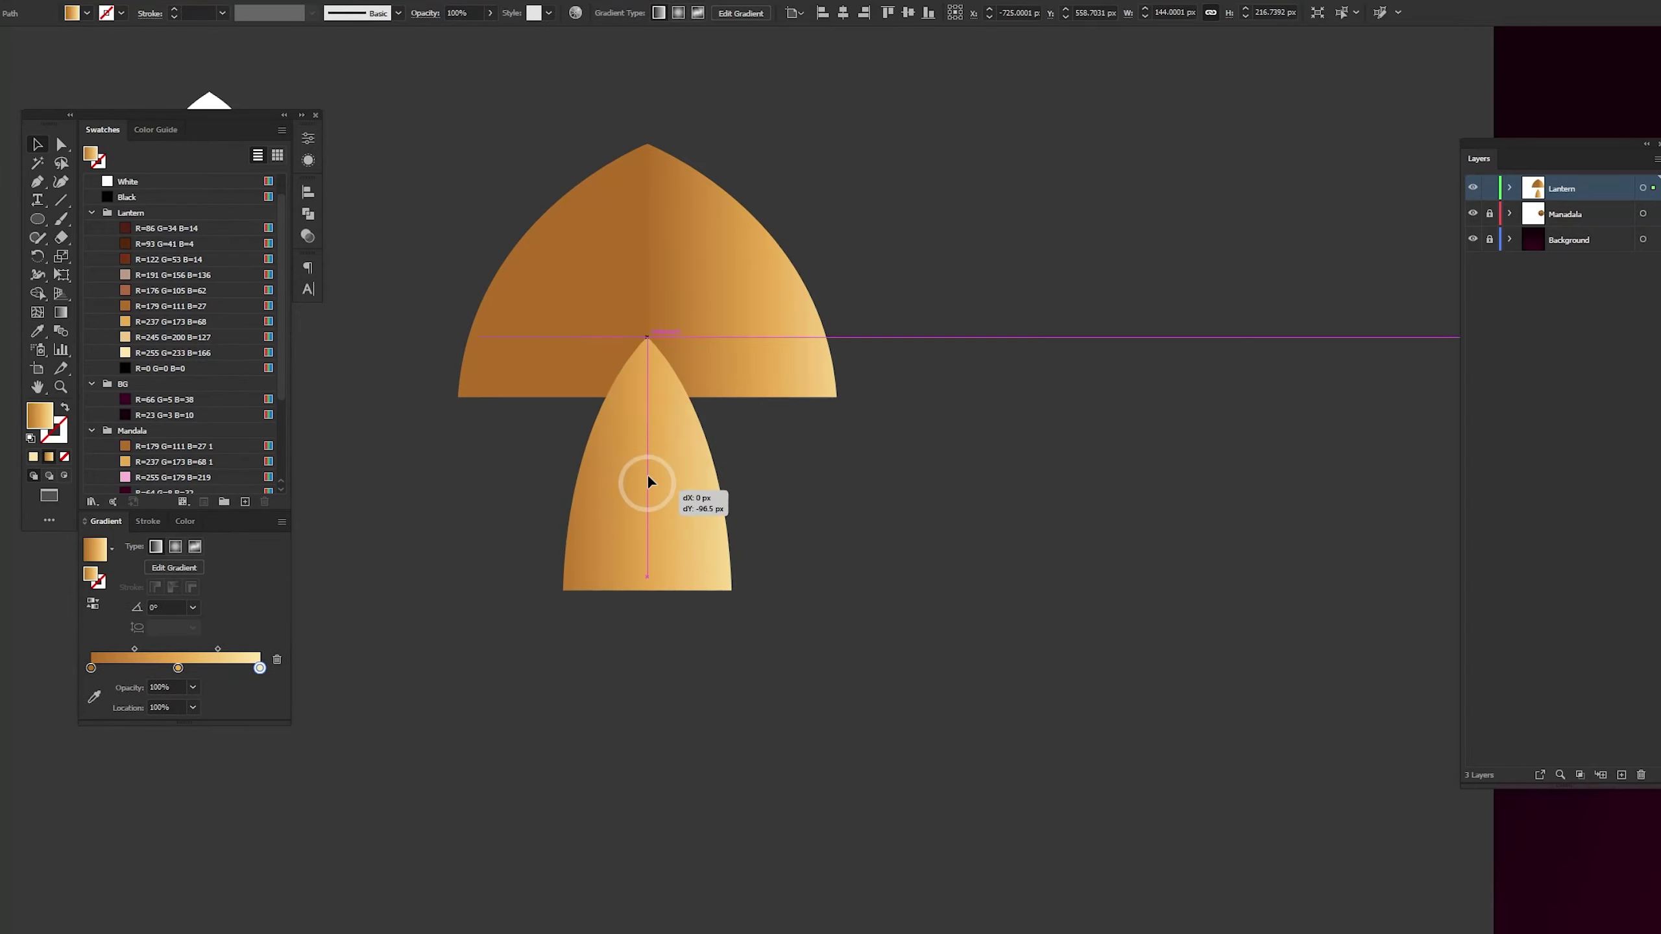
drag(768, 197, 501, 382)
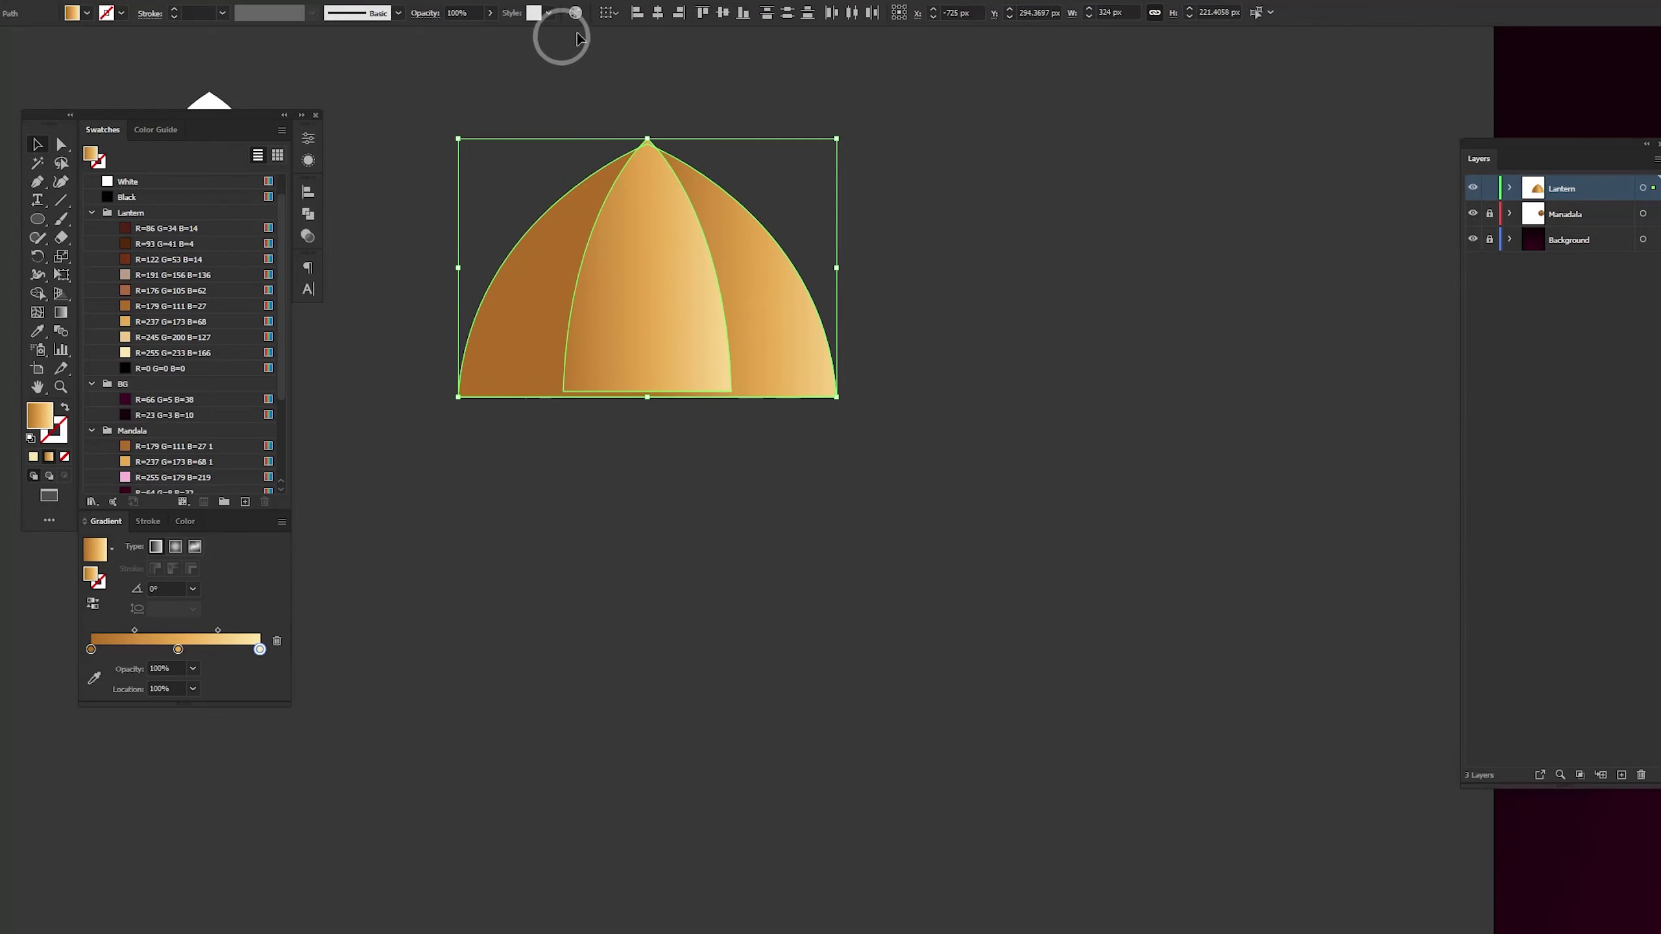
click(743, 12)
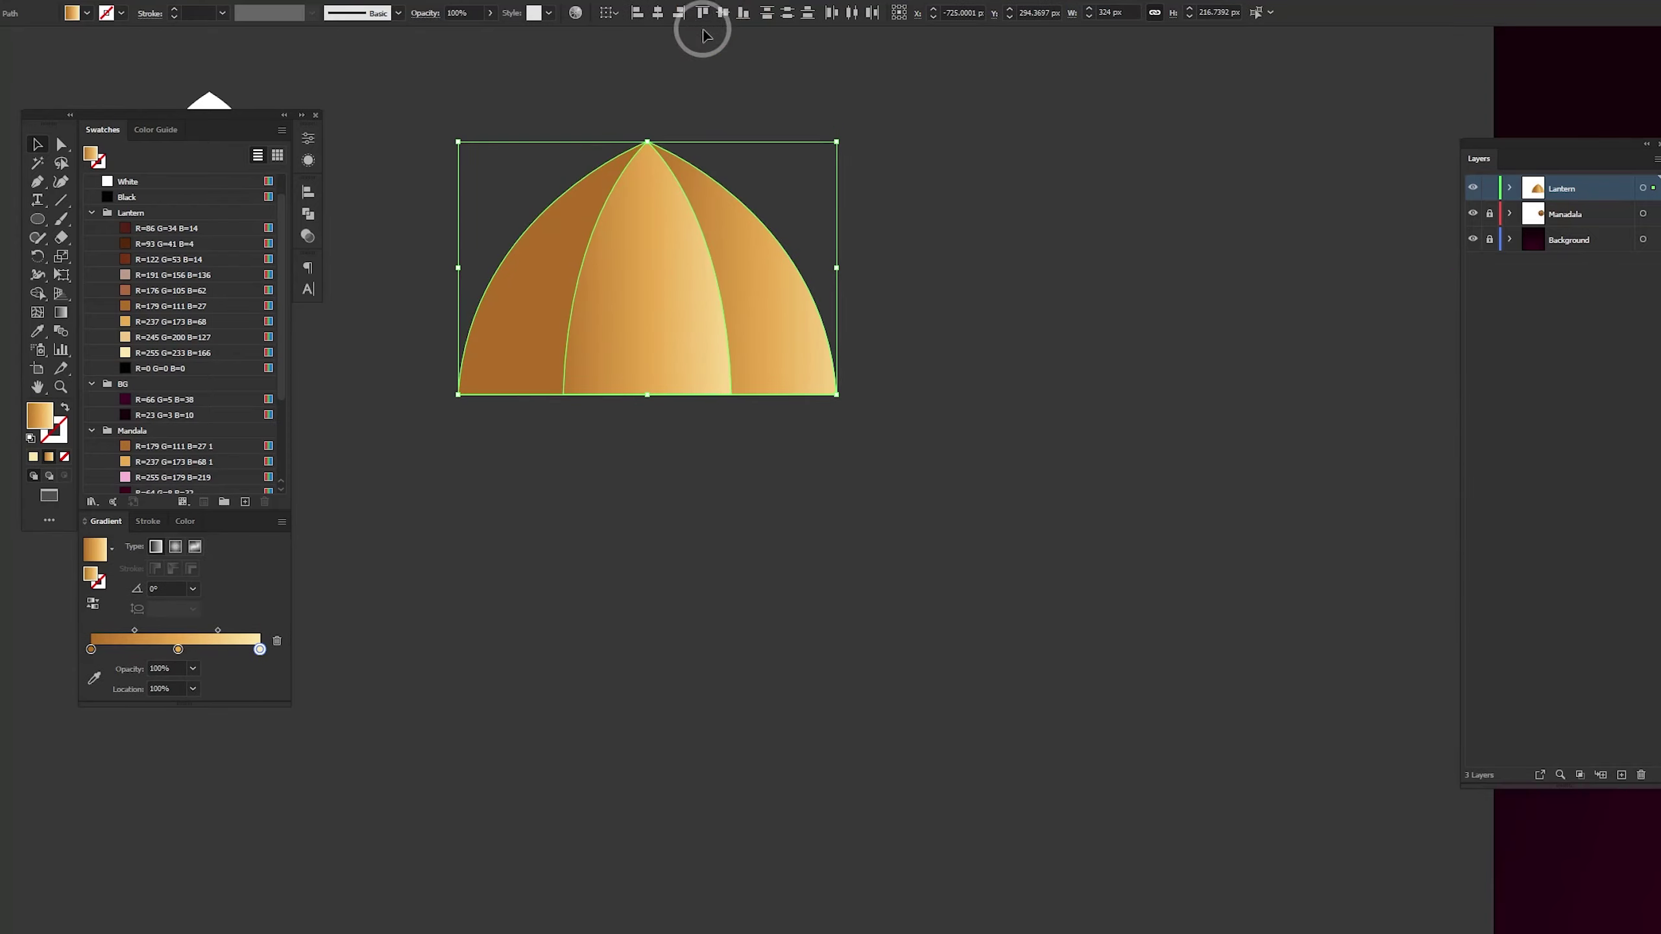
click(613, 89)
key(m)
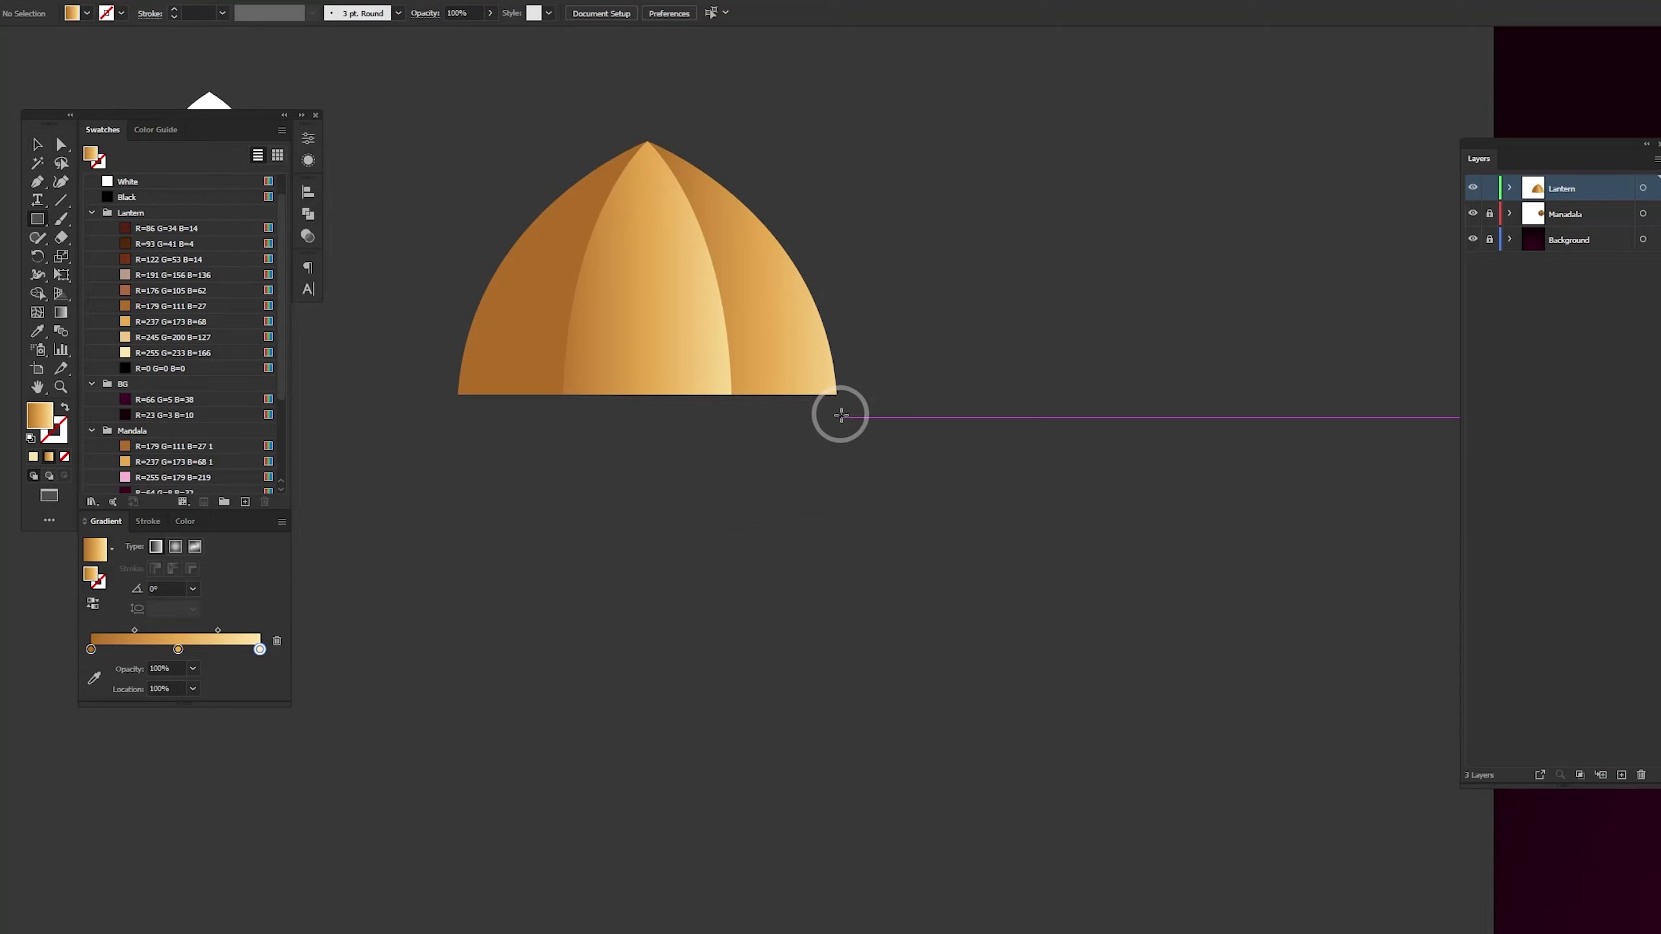
Draw a thin gradient rectangle under the dome's base
drag(848, 394, 677, 411)
key(v)
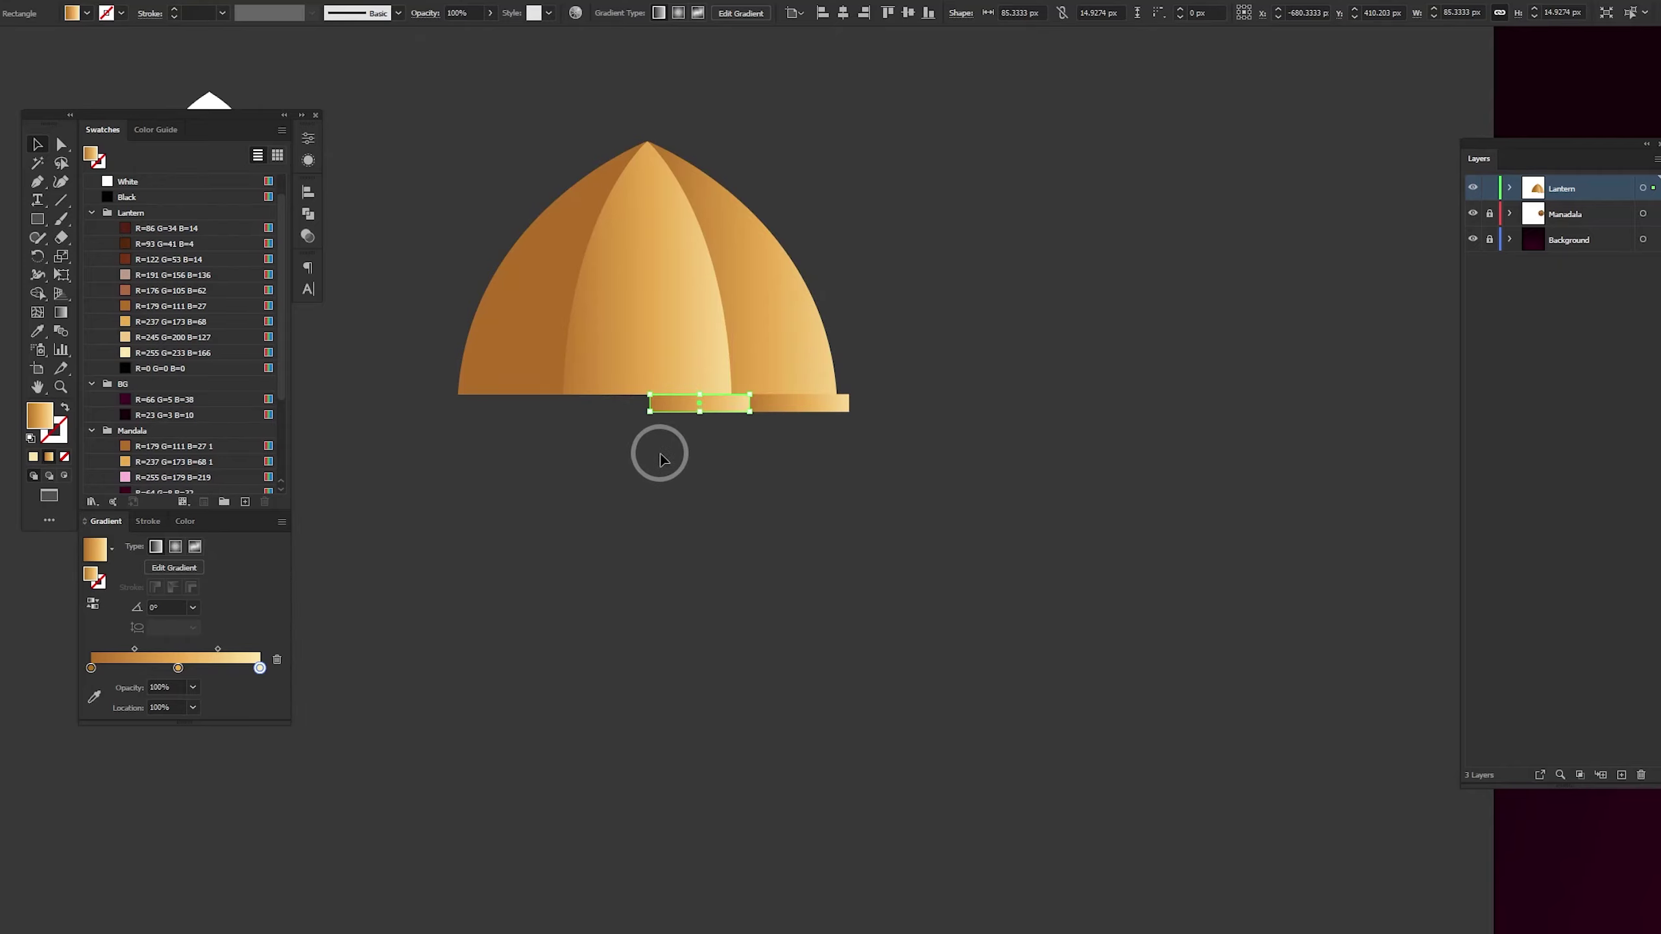
scroll(628, 422, up, 2)
scroll(719, 511, up, 2)
scroll(948, 621, up, 2)
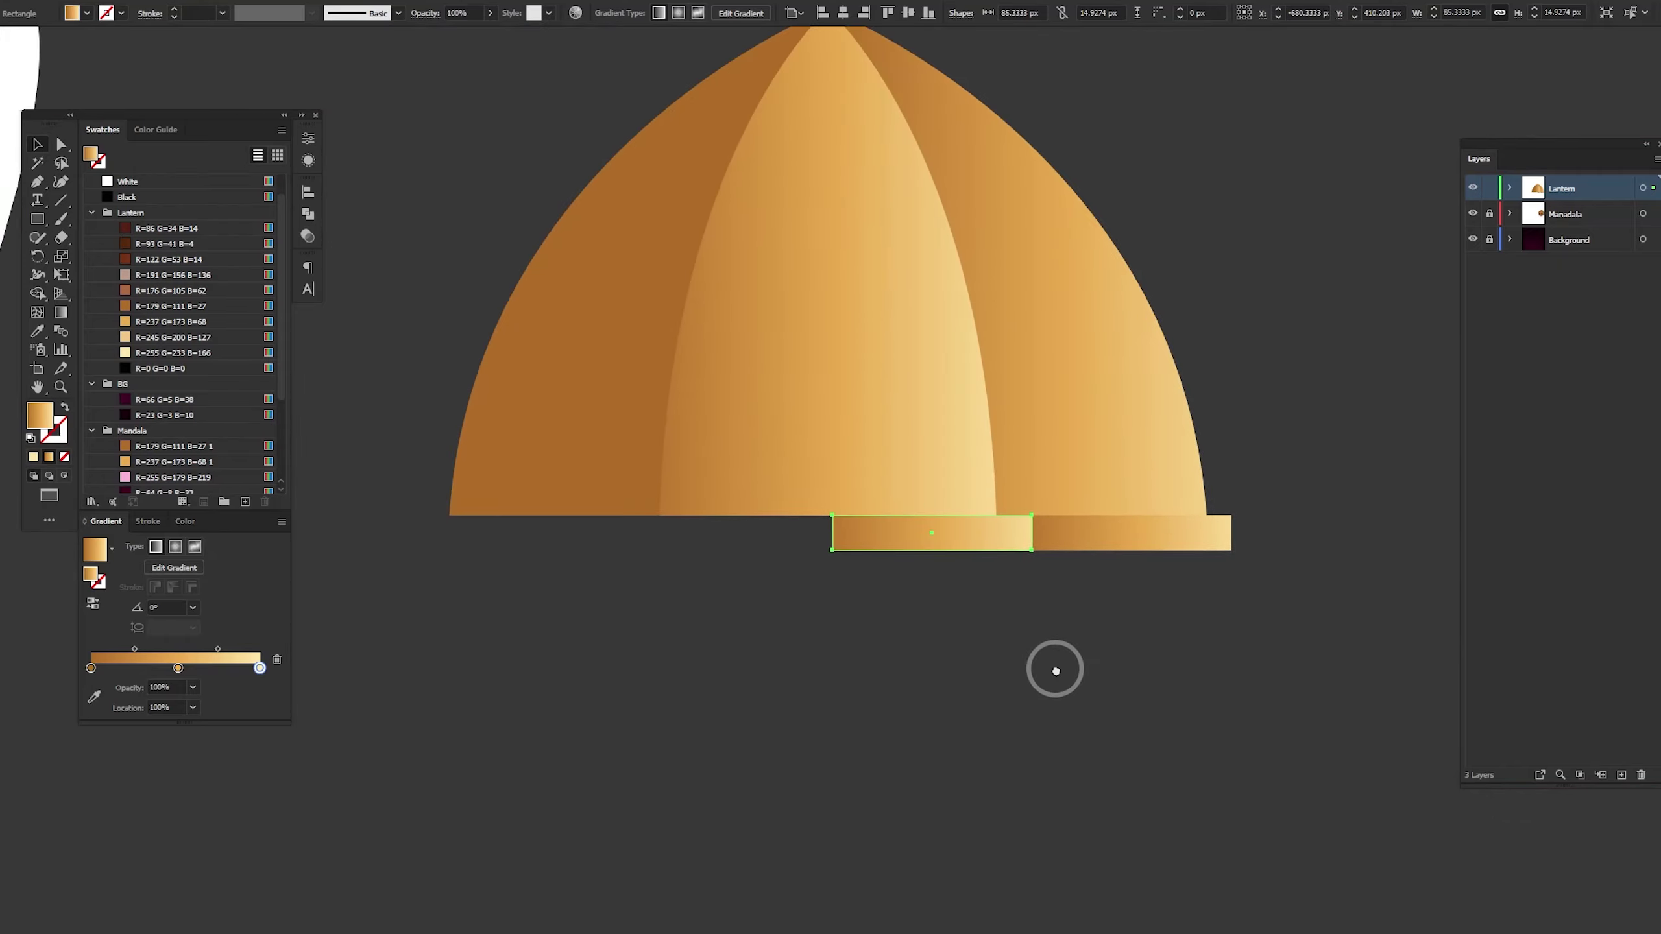
Narrow the central dome segment evenly from both sides
click(821, 424)
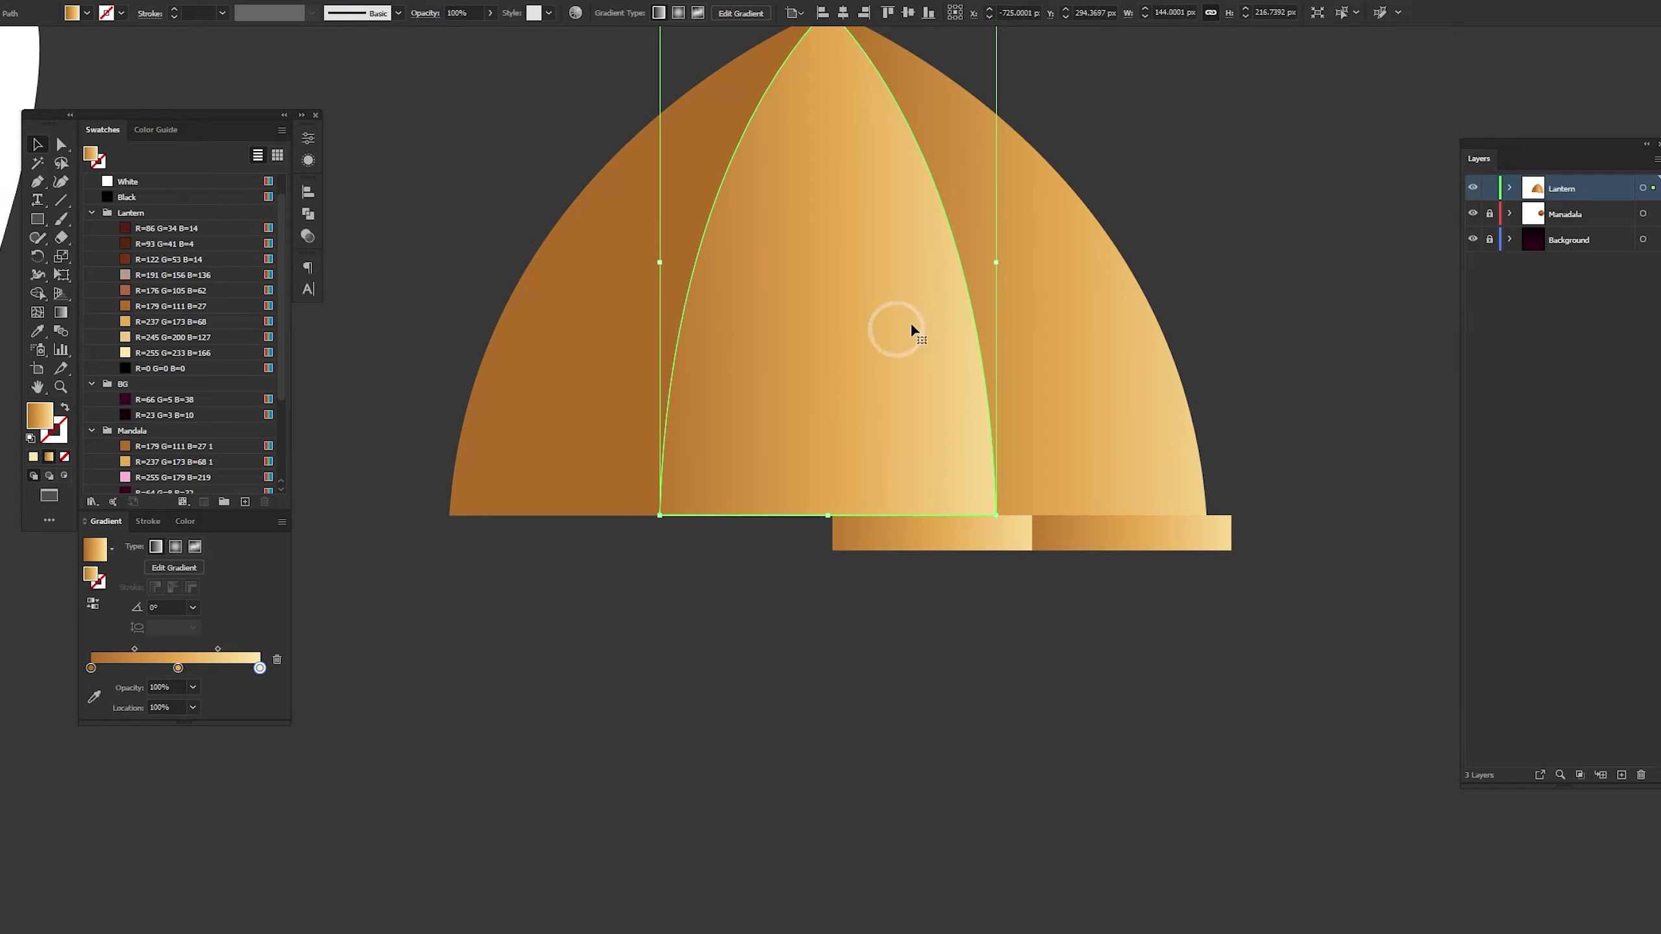
drag(994, 262, 963, 264)
scroll(830, 334, up, 2)
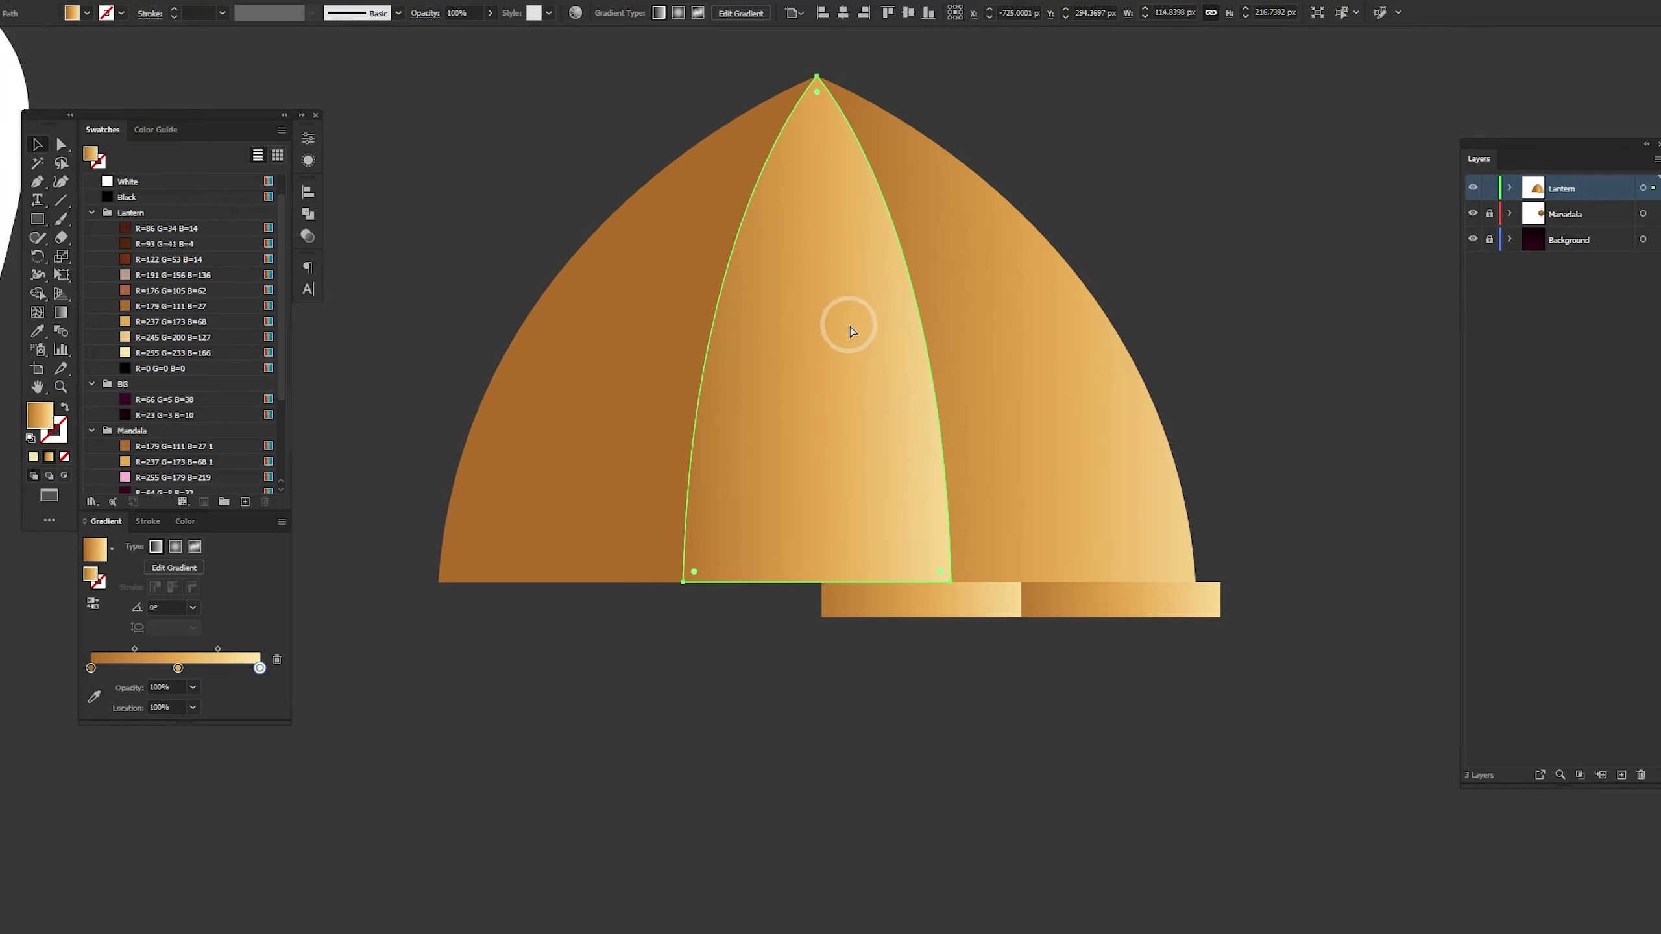
key(ctrl+z)
key(ctrl+shift+z)
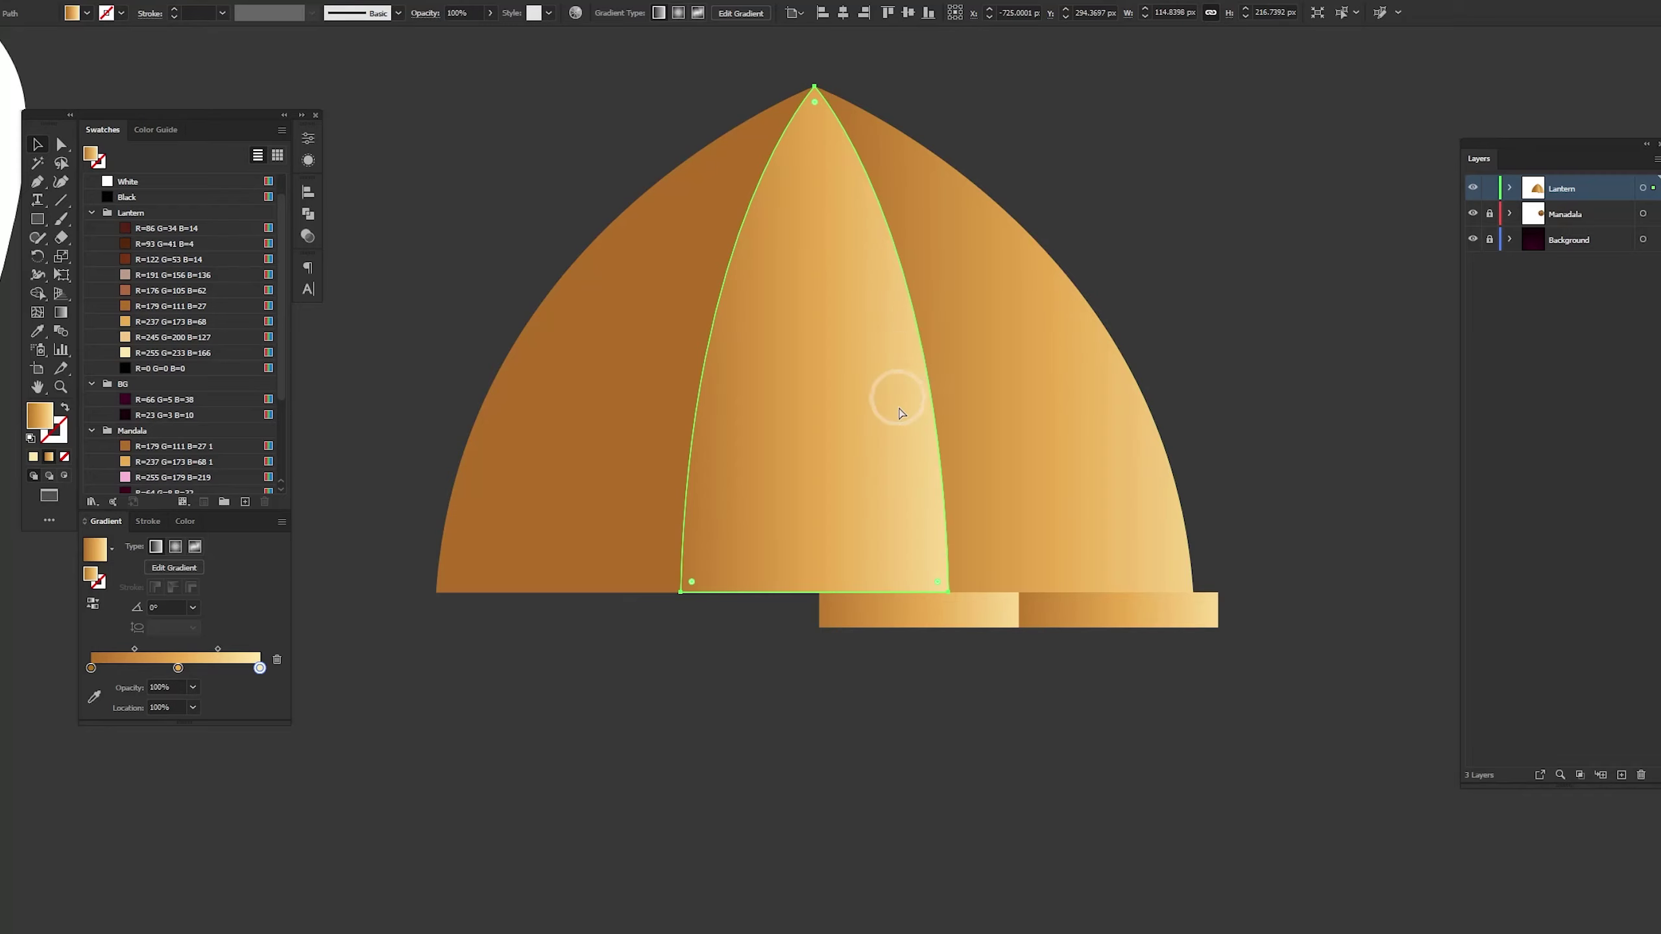
Reposition and widen the rectangles into a row of strips along the dome's base
click(906, 630)
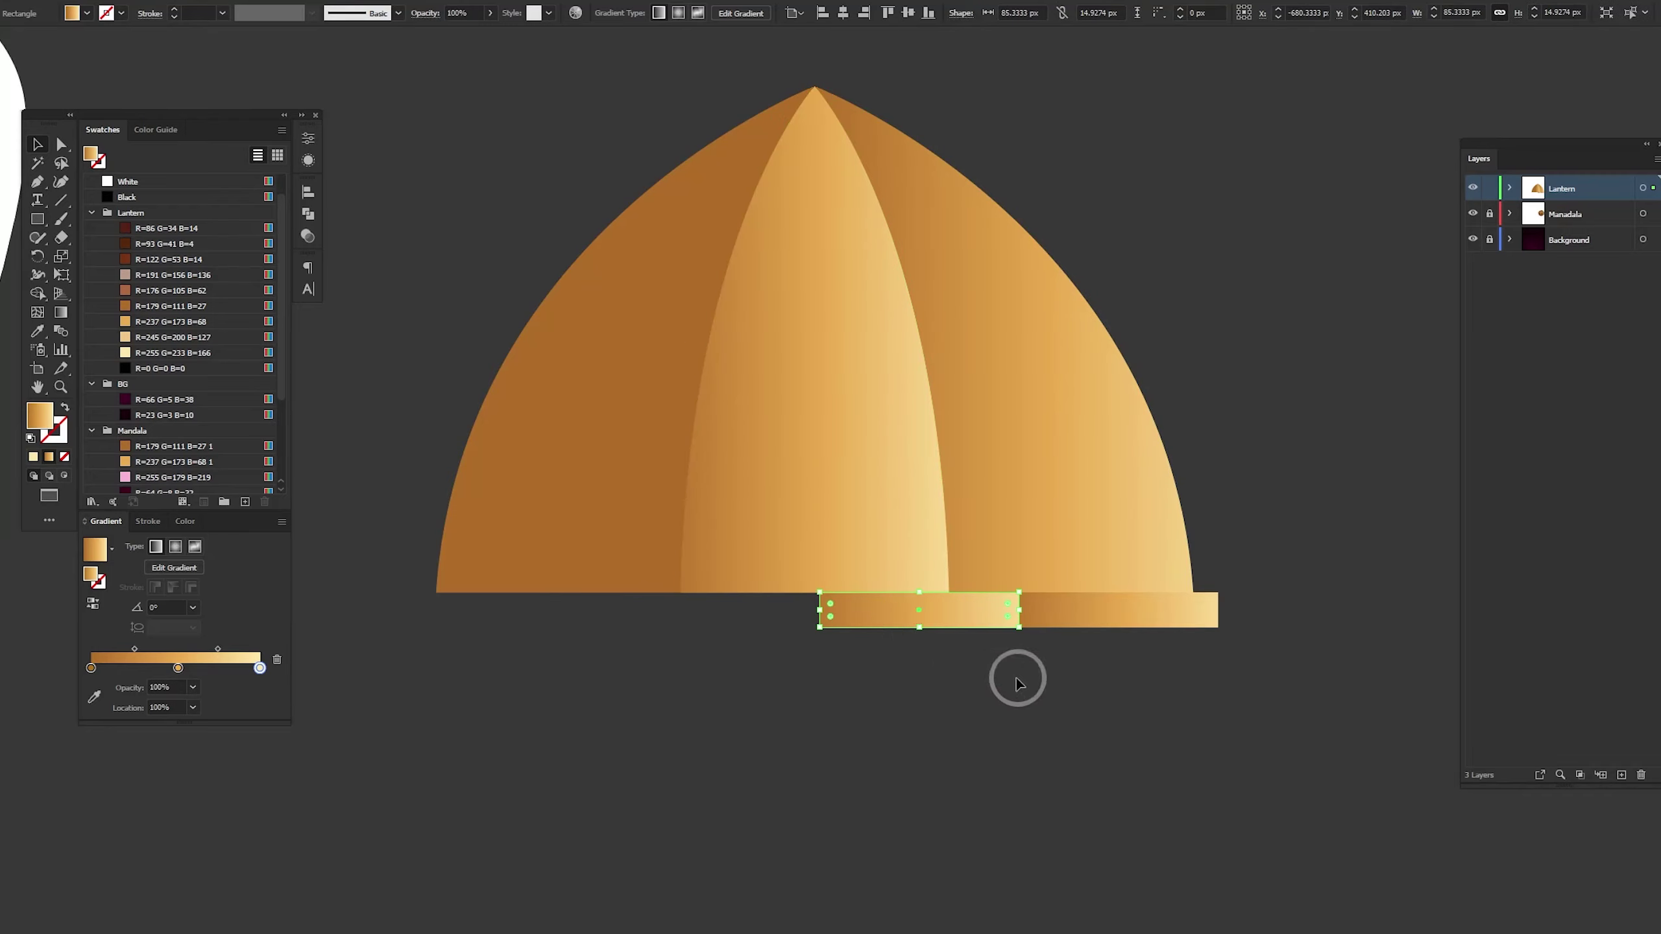
drag(894, 618, 778, 610)
mouse_move(929, 610)
mouse_down()
mouse_move(968, 609)
mouse_move(494, 612)
mouse_up()
click(1044, 607)
Round the outer corners of the band's end rectangles
key(a)
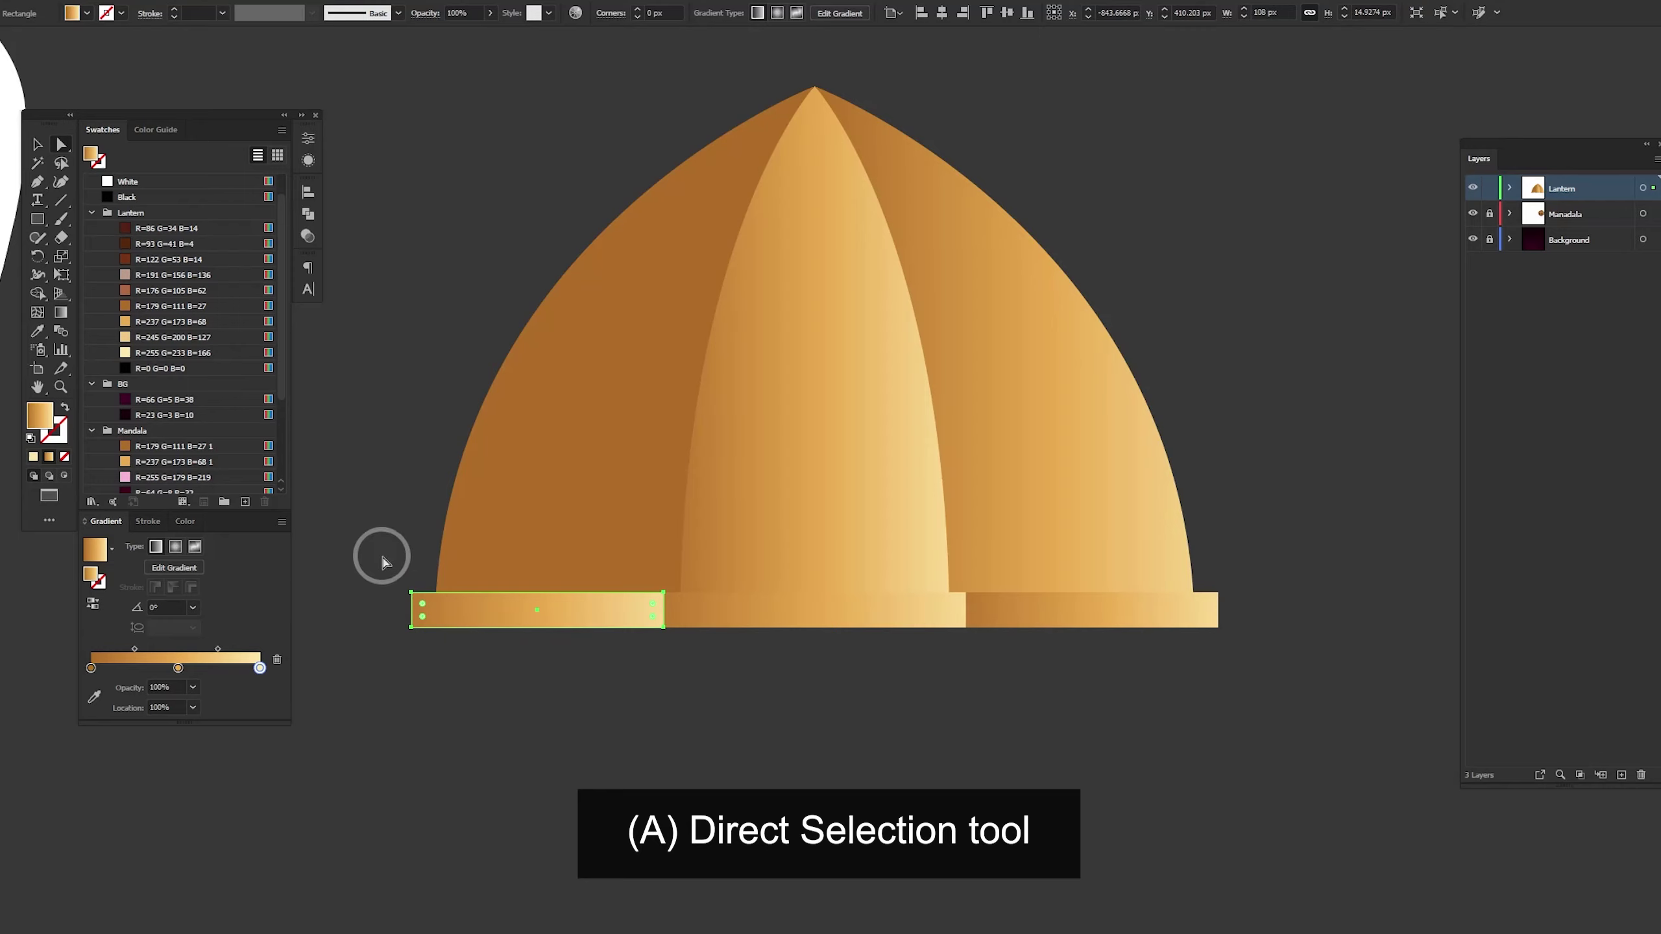
drag(382, 557, 420, 665)
drag(422, 599, 445, 599)
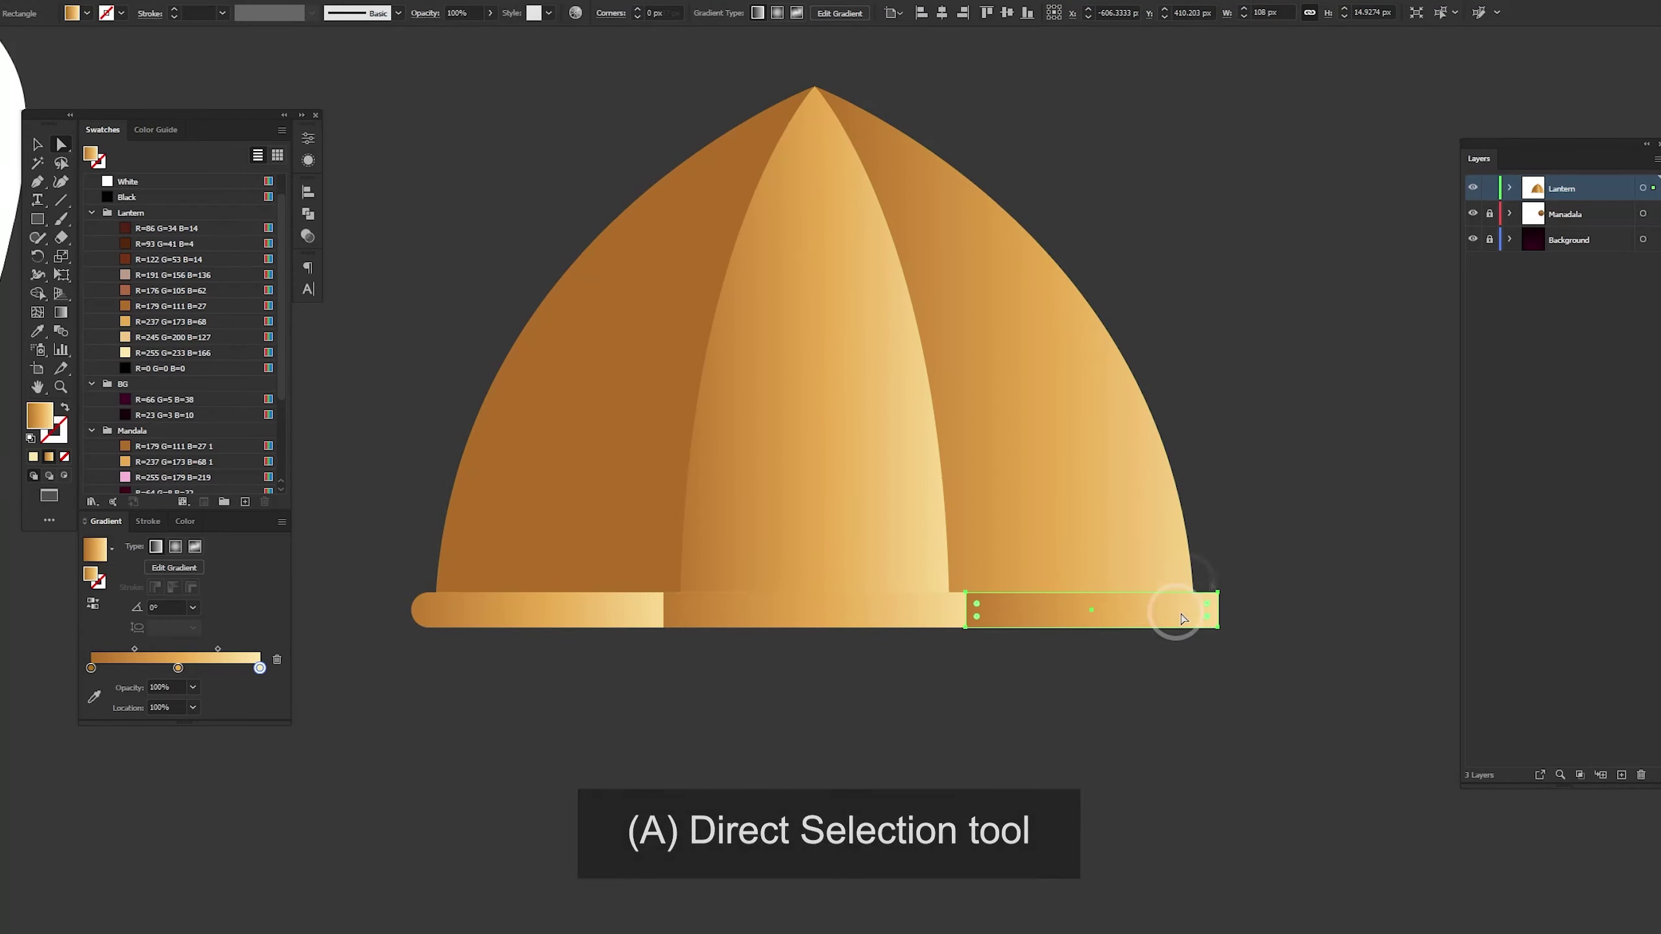
mouse_move(1202, 568)
mouse_down()
mouse_move(1207, 667)
mouse_move(1135, 612)
mouse_up()
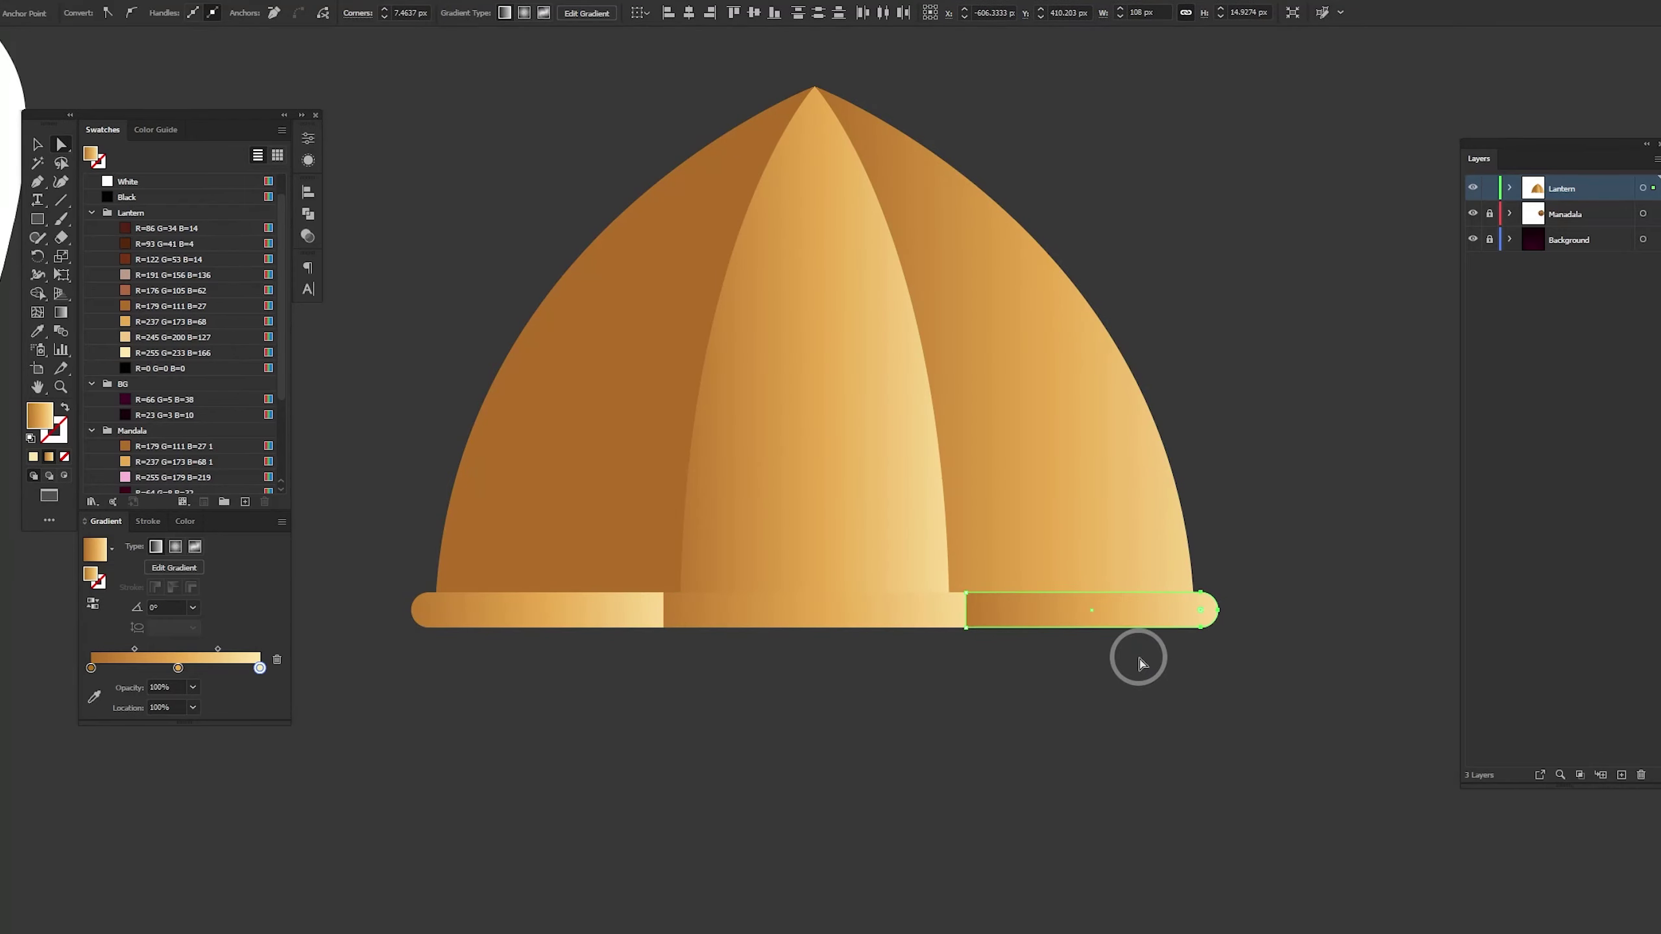
Shift the middle gradient stop right and spread the right piece's gradient across the band
key(v)
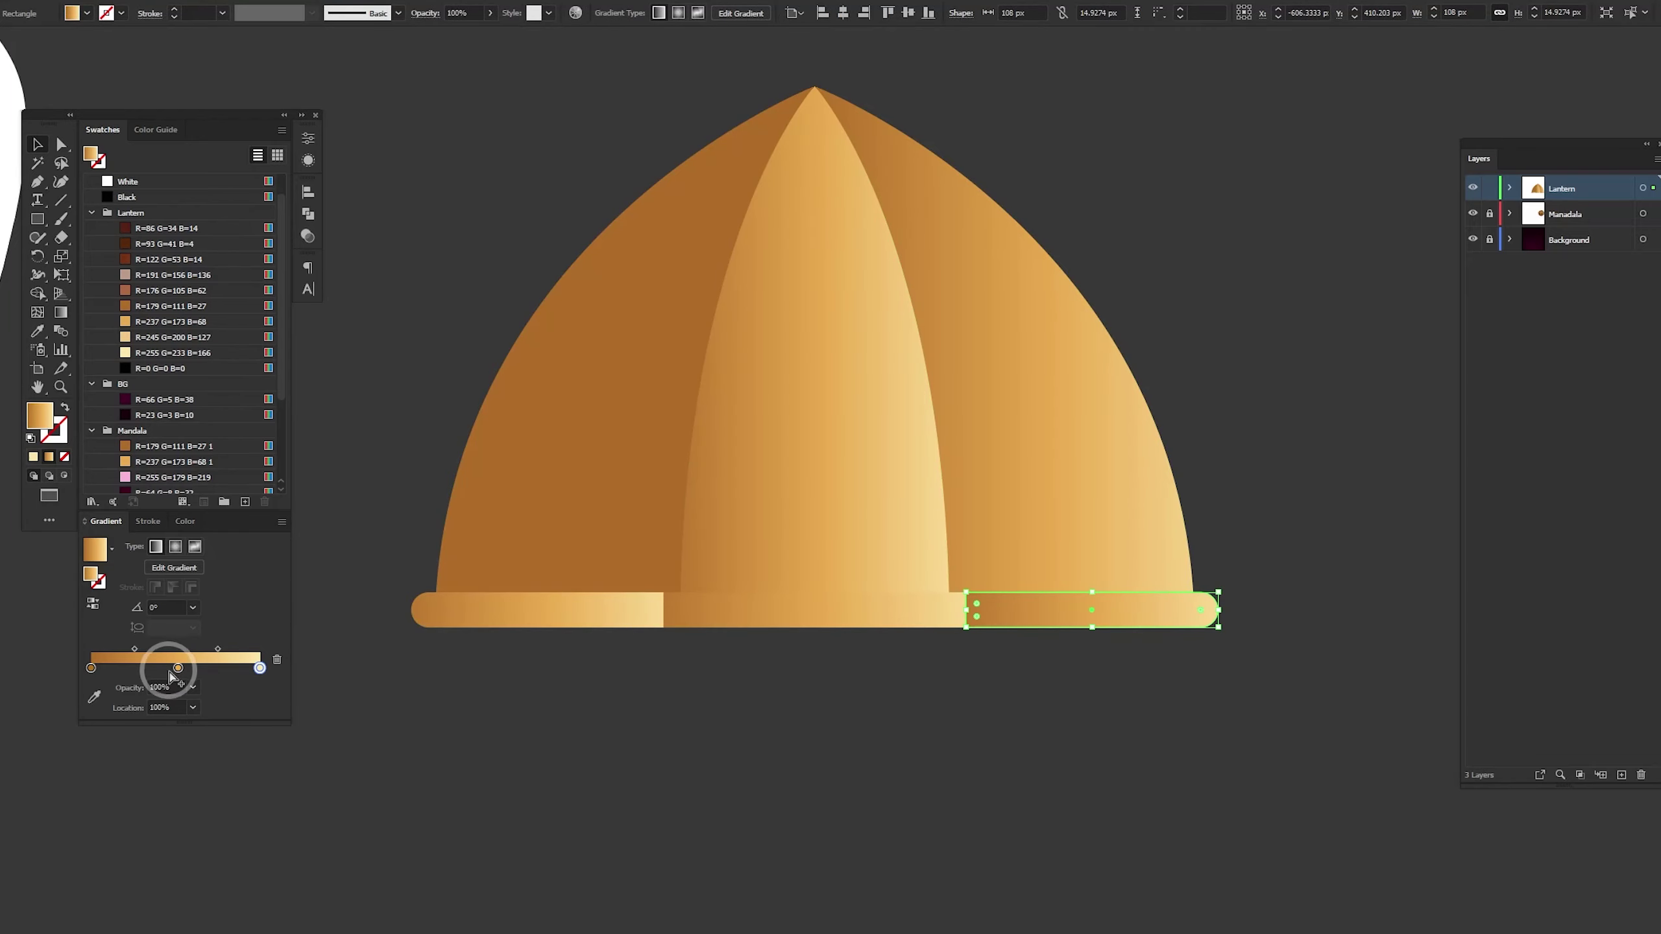
drag(187, 669, 205, 669)
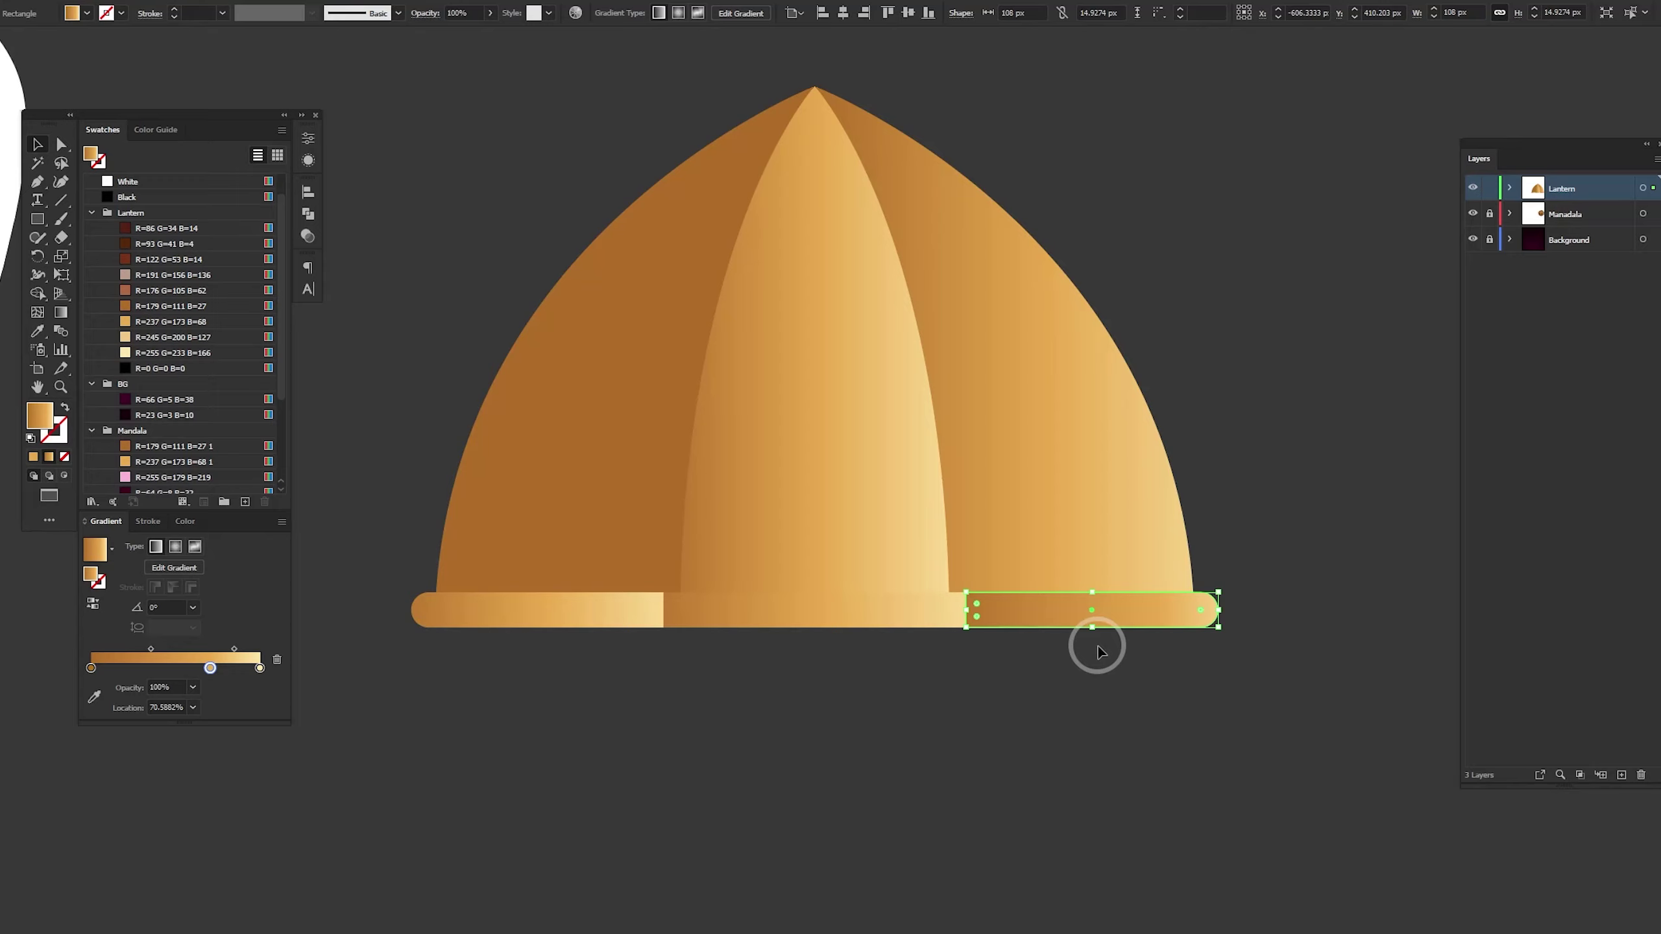
key(g)
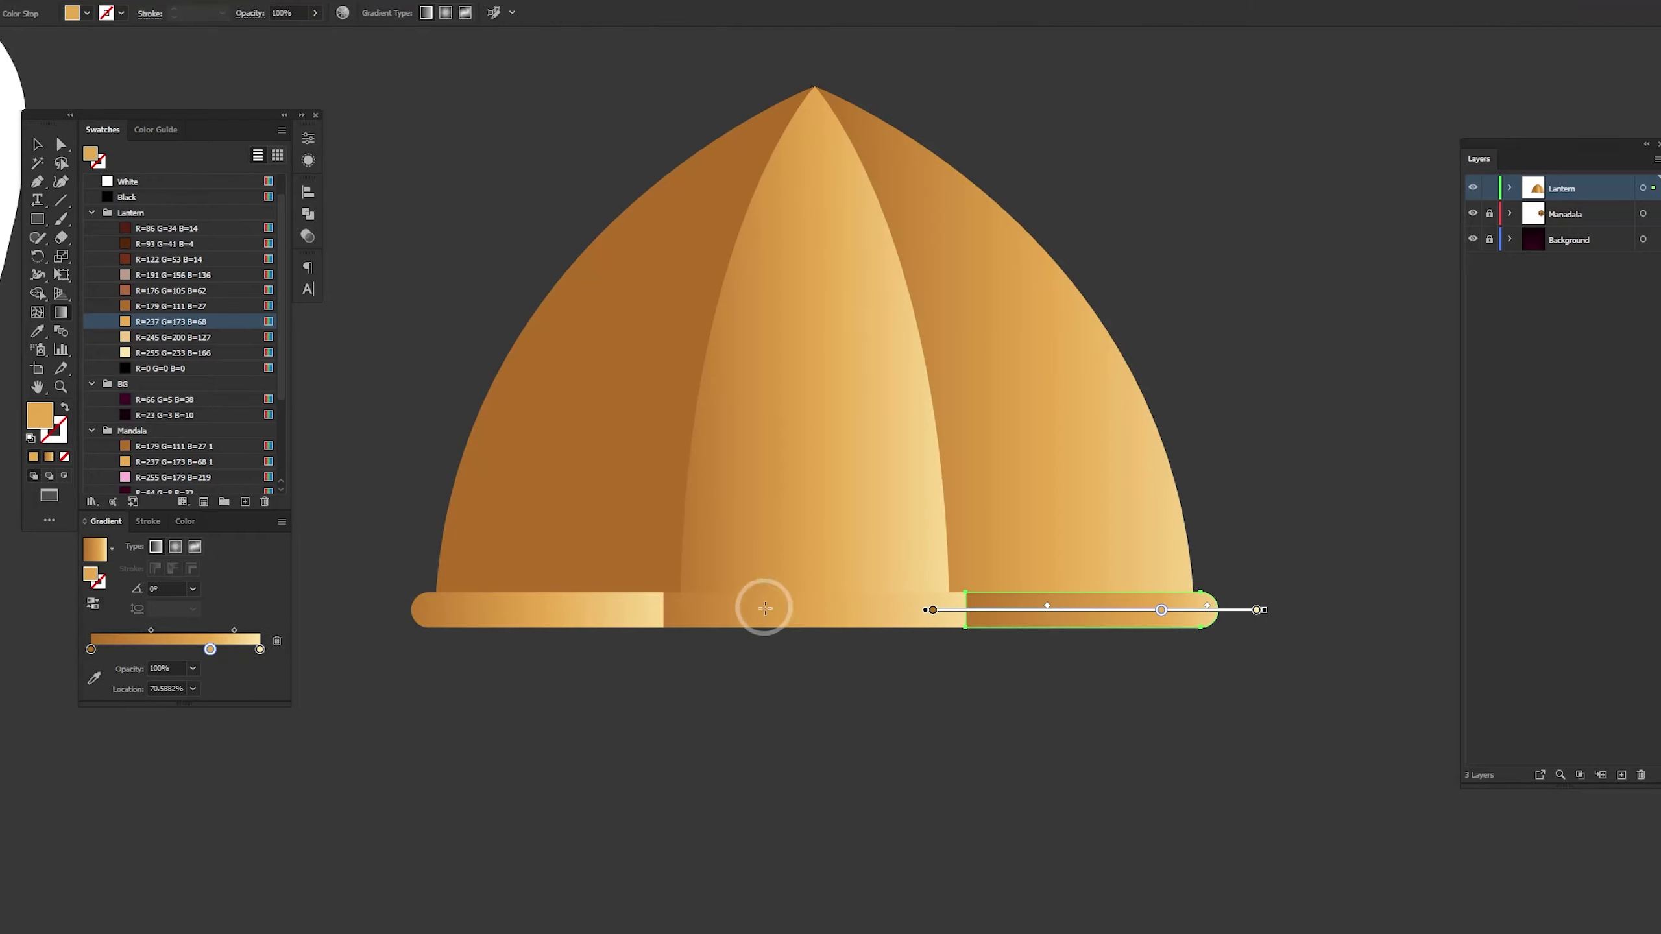
drag(626, 608, 1228, 609)
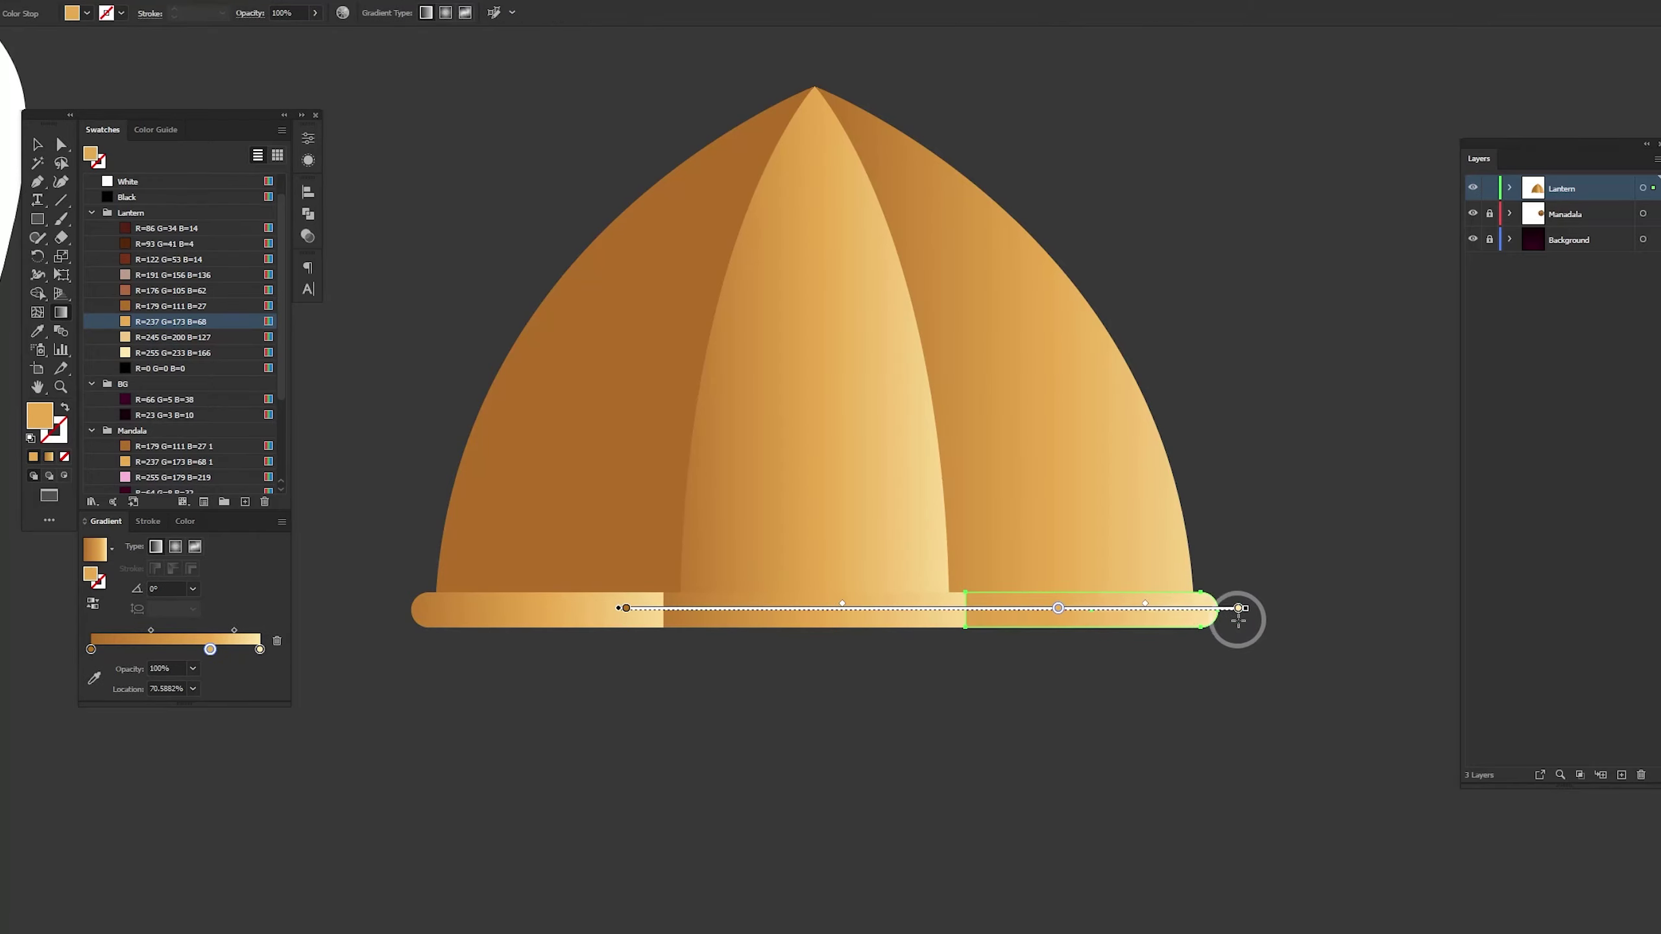
Redraw the middle piece's gradient across the full band width
key(a)
click(761, 619)
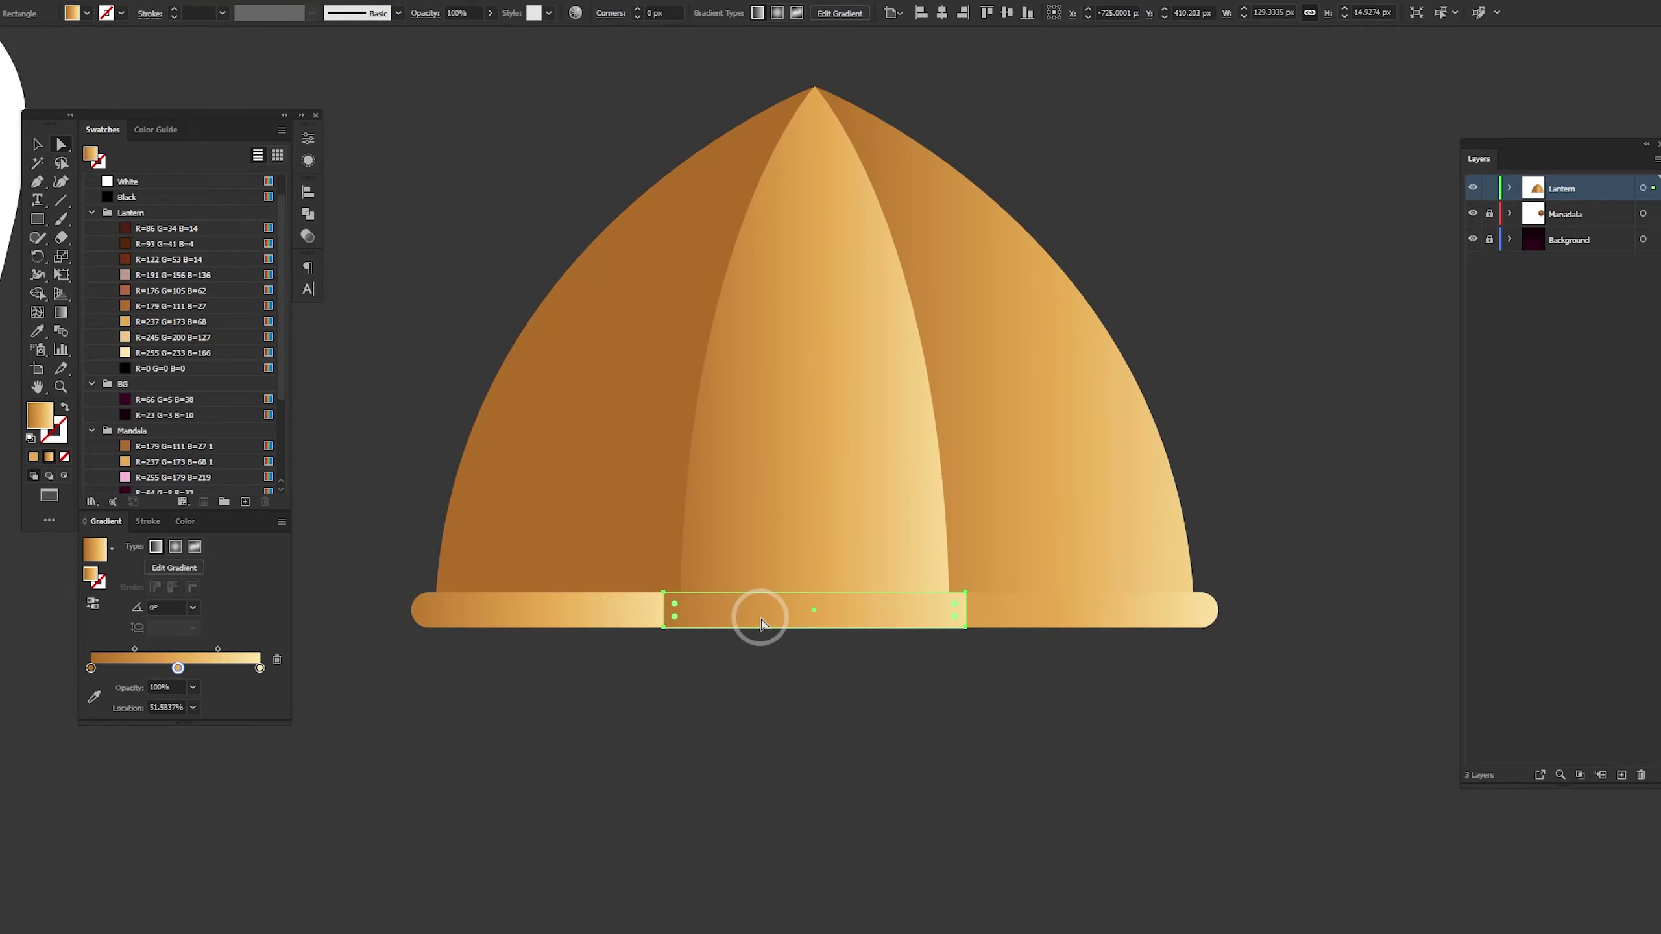
key(g)
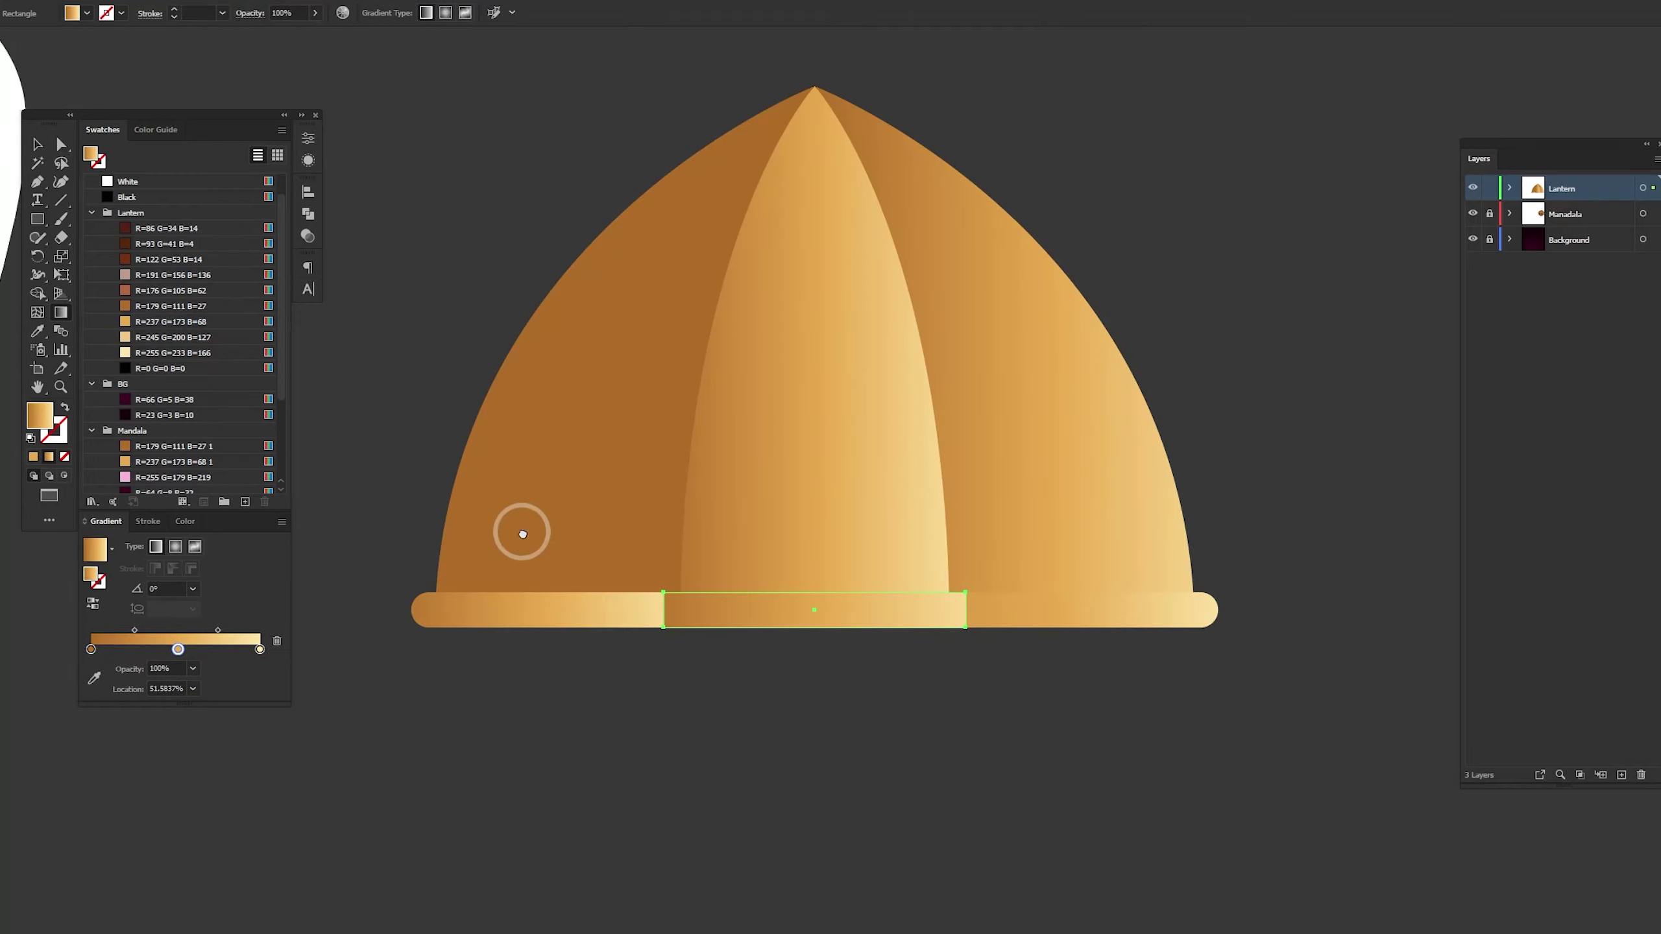
scroll(471, 556, left, 3)
drag(423, 599, 1342, 571)
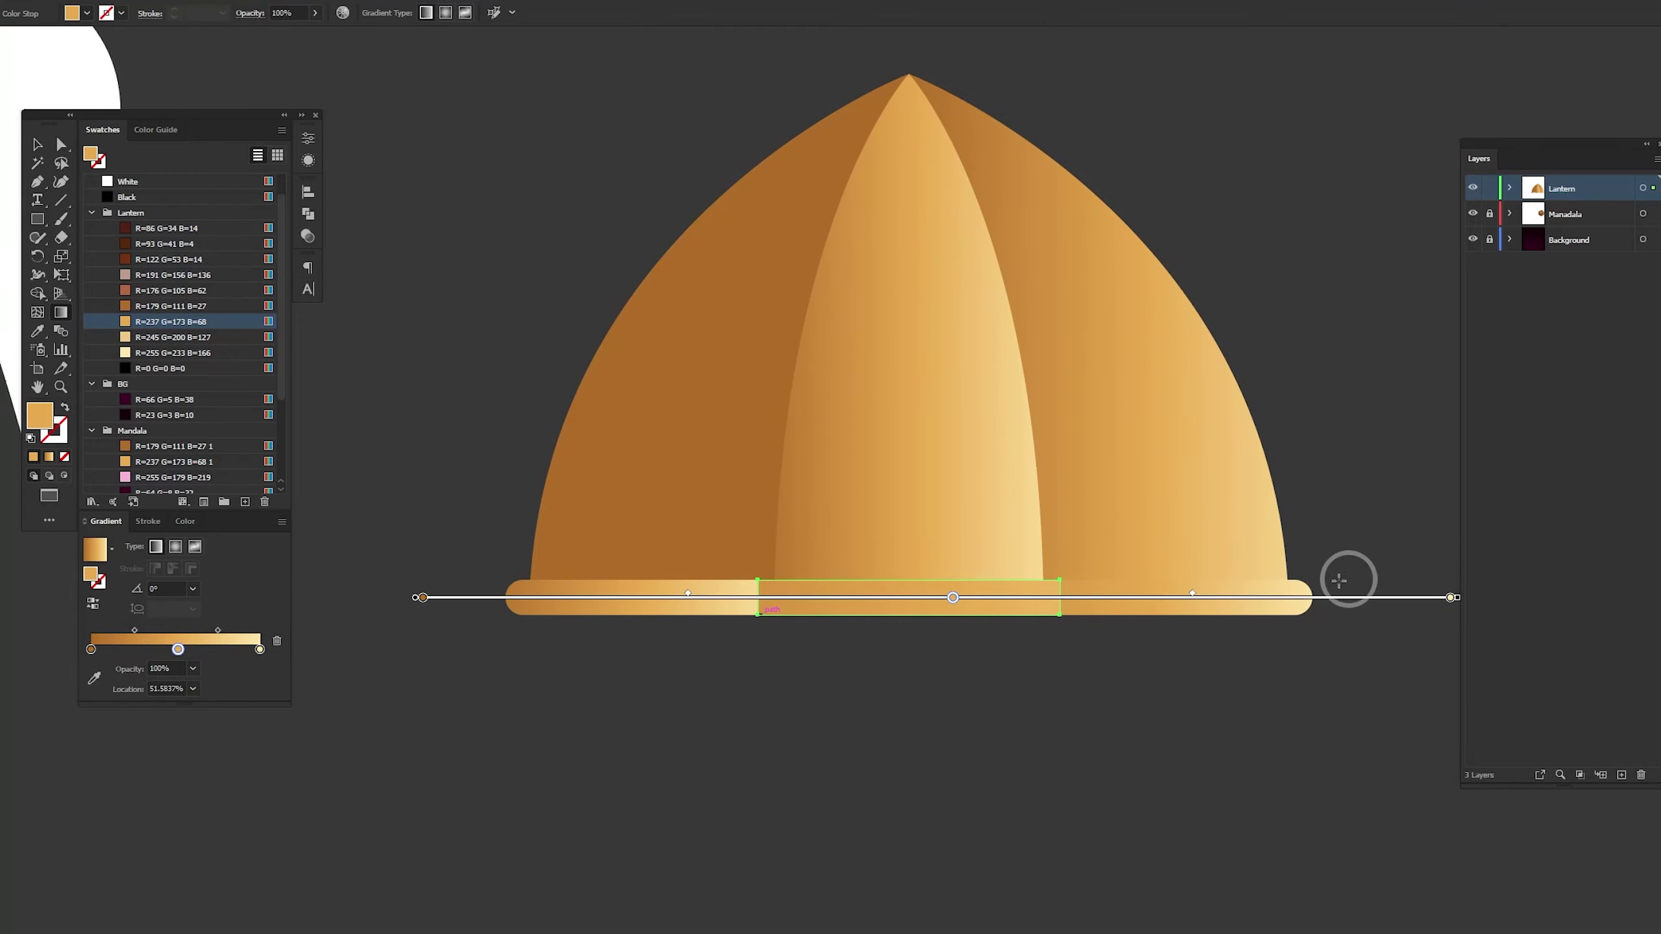
key(a)
click(1035, 668)
Stretch the left piece's gradient along the whole band
click(524, 633)
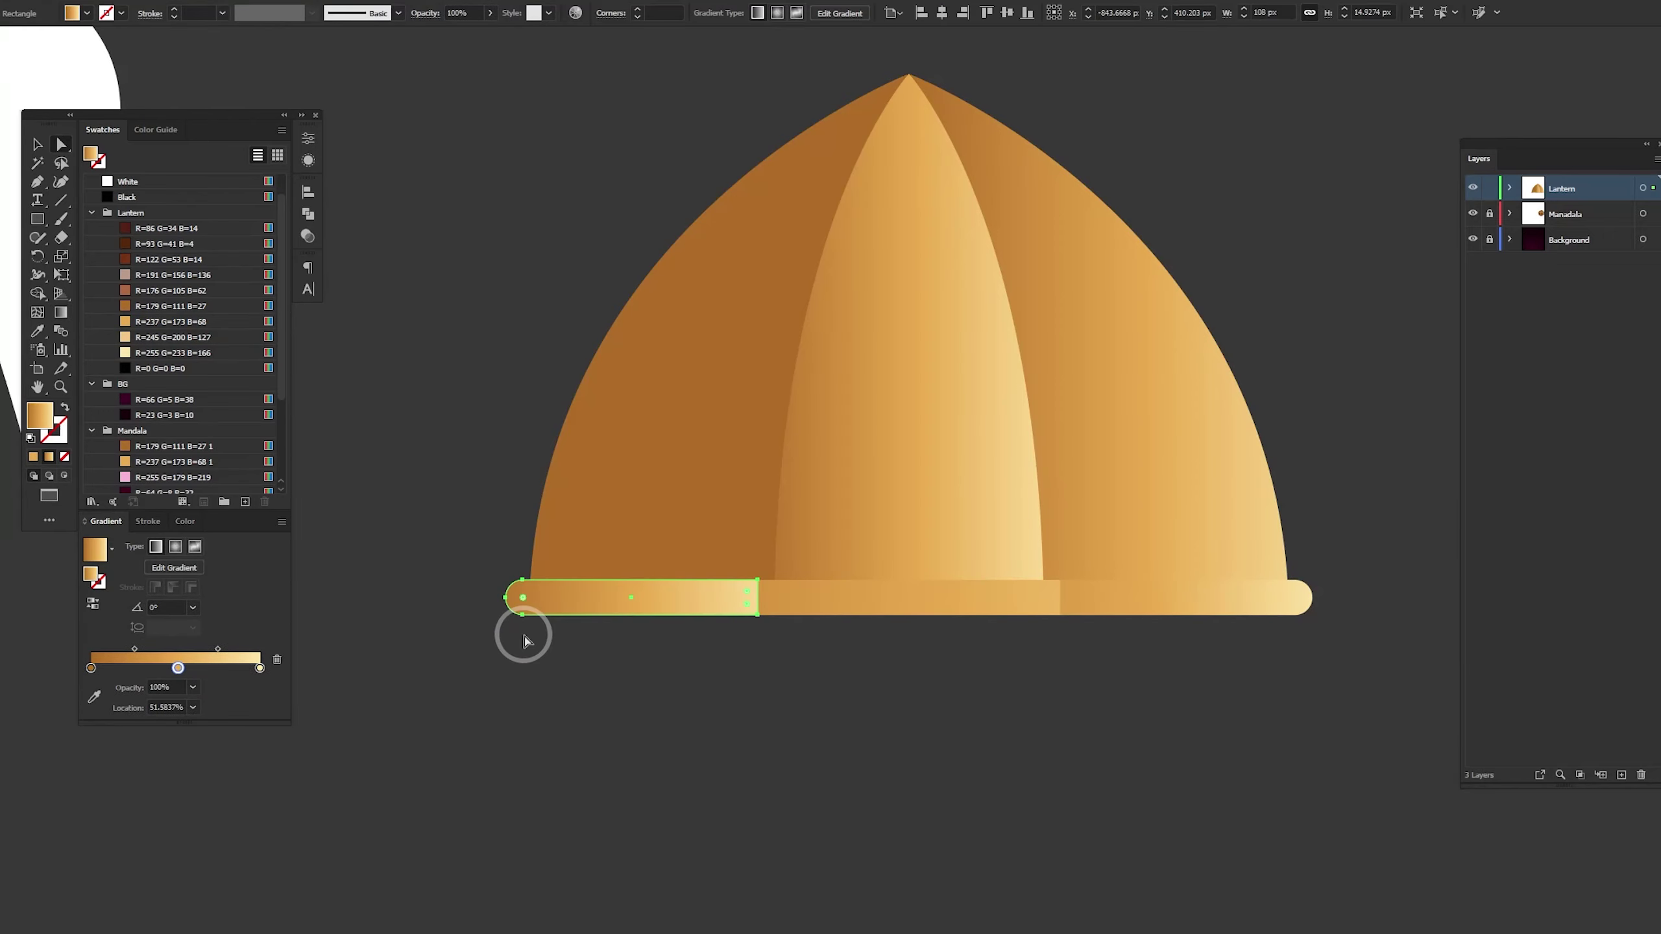
key(g)
drag(464, 619, 1166, 640)
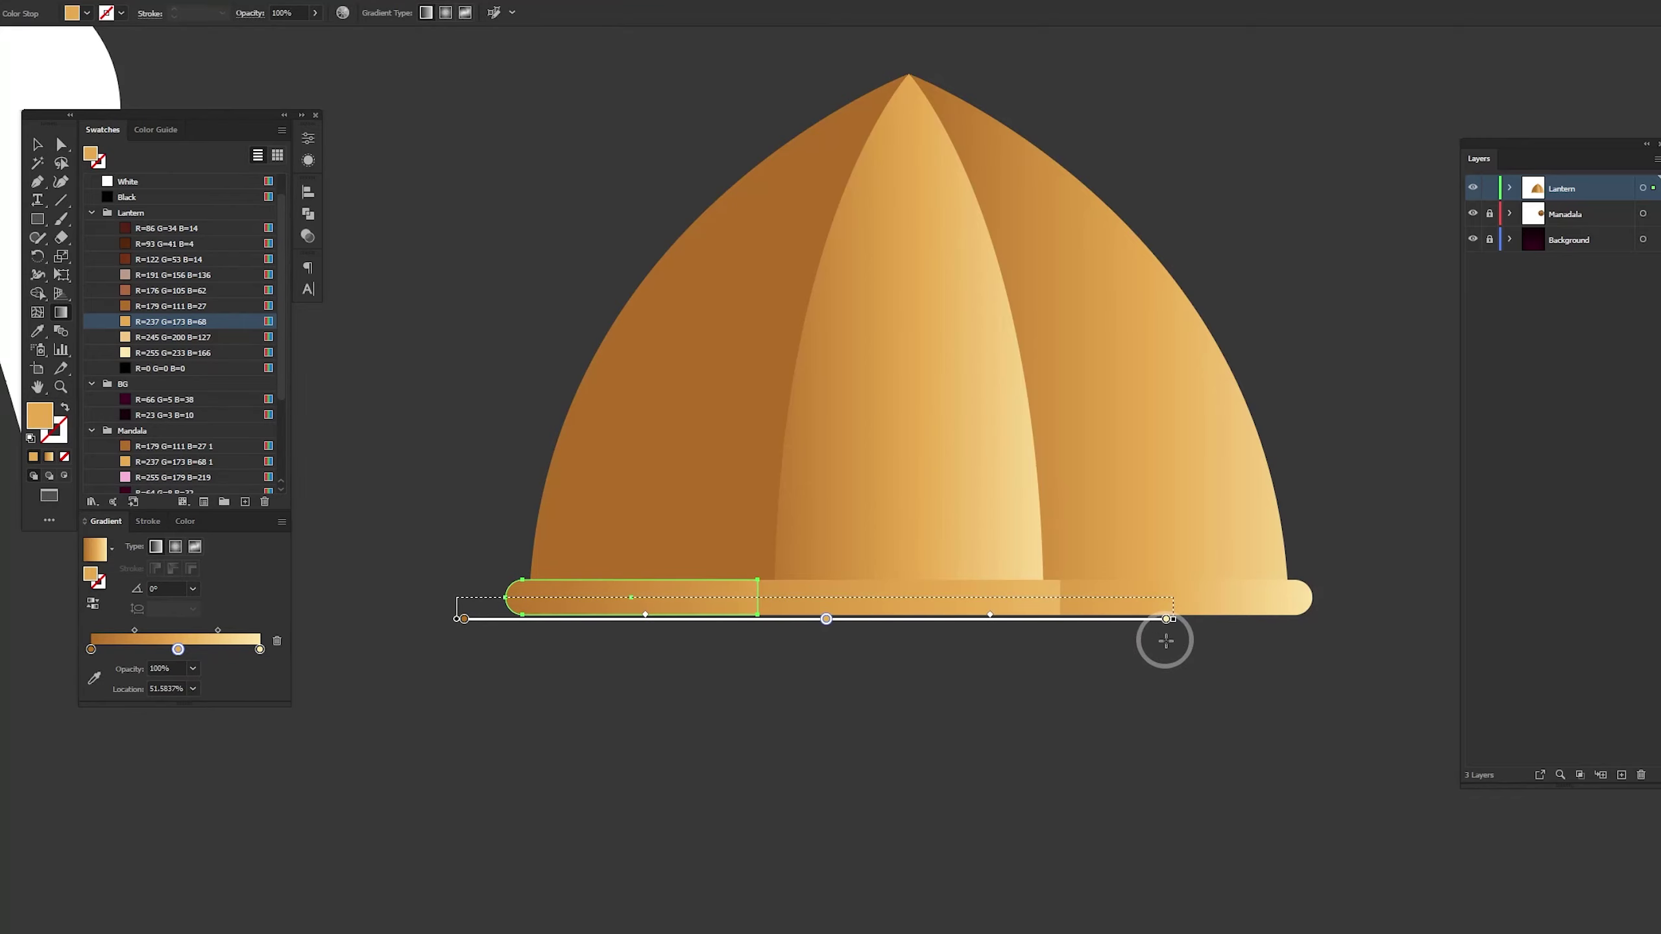
drag(1166, 640, 1265, 628)
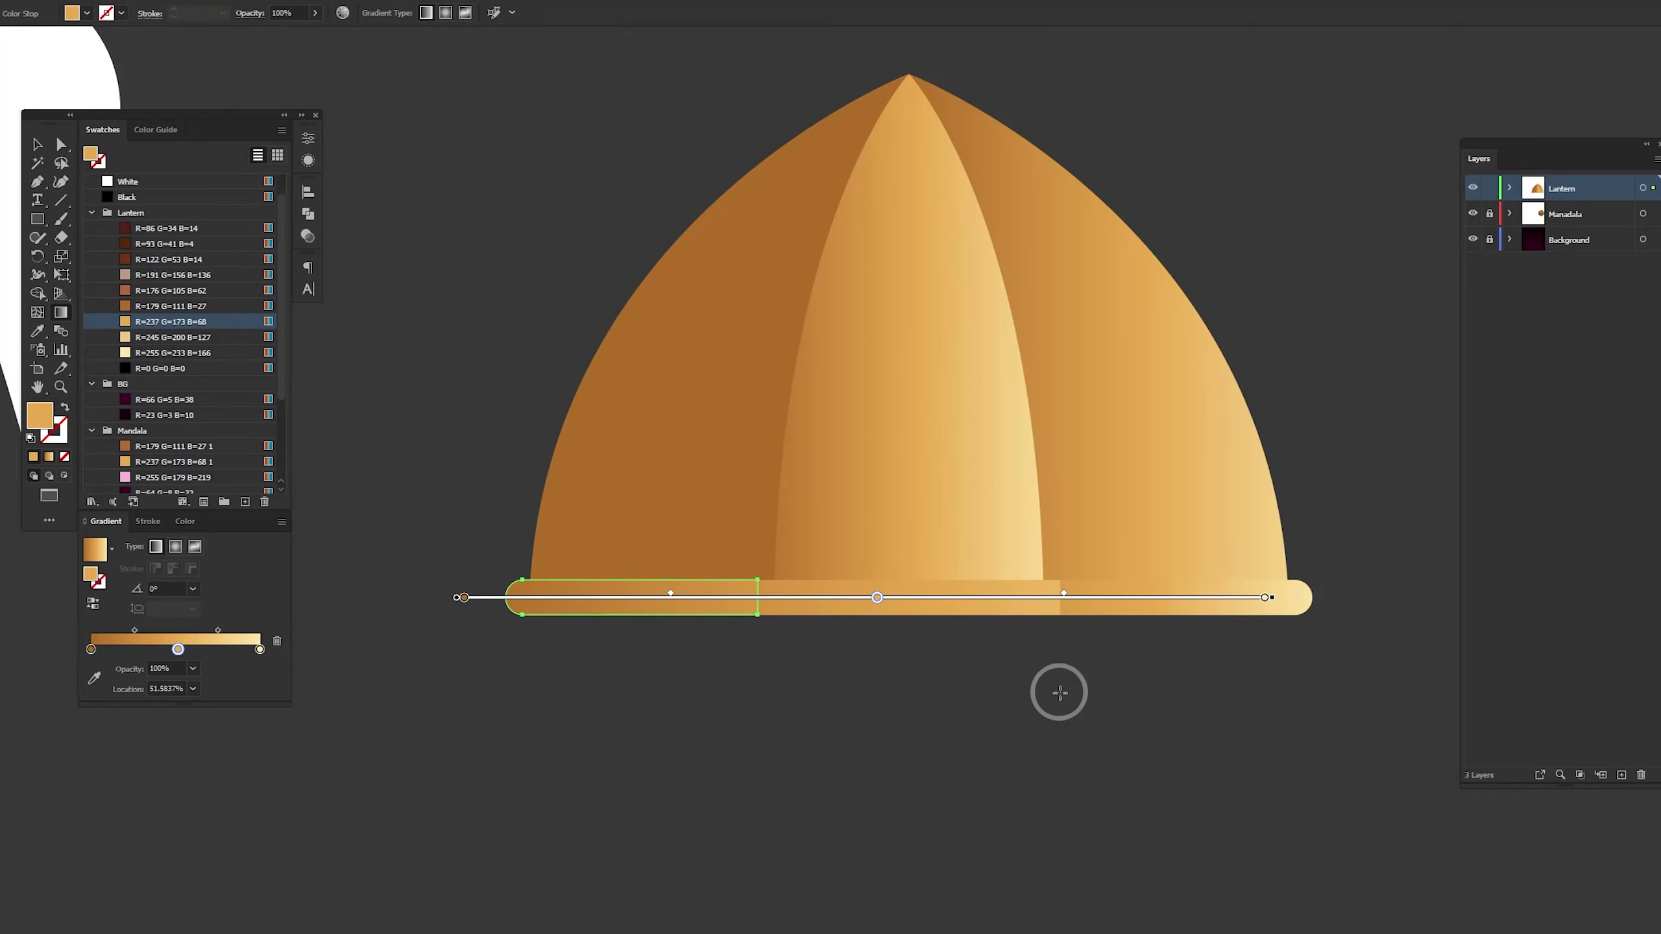
Redraw the middle piece's gradient again and slide it right to match its neighbours
ctrl+click(845, 664)
ctrl+click(842, 605)
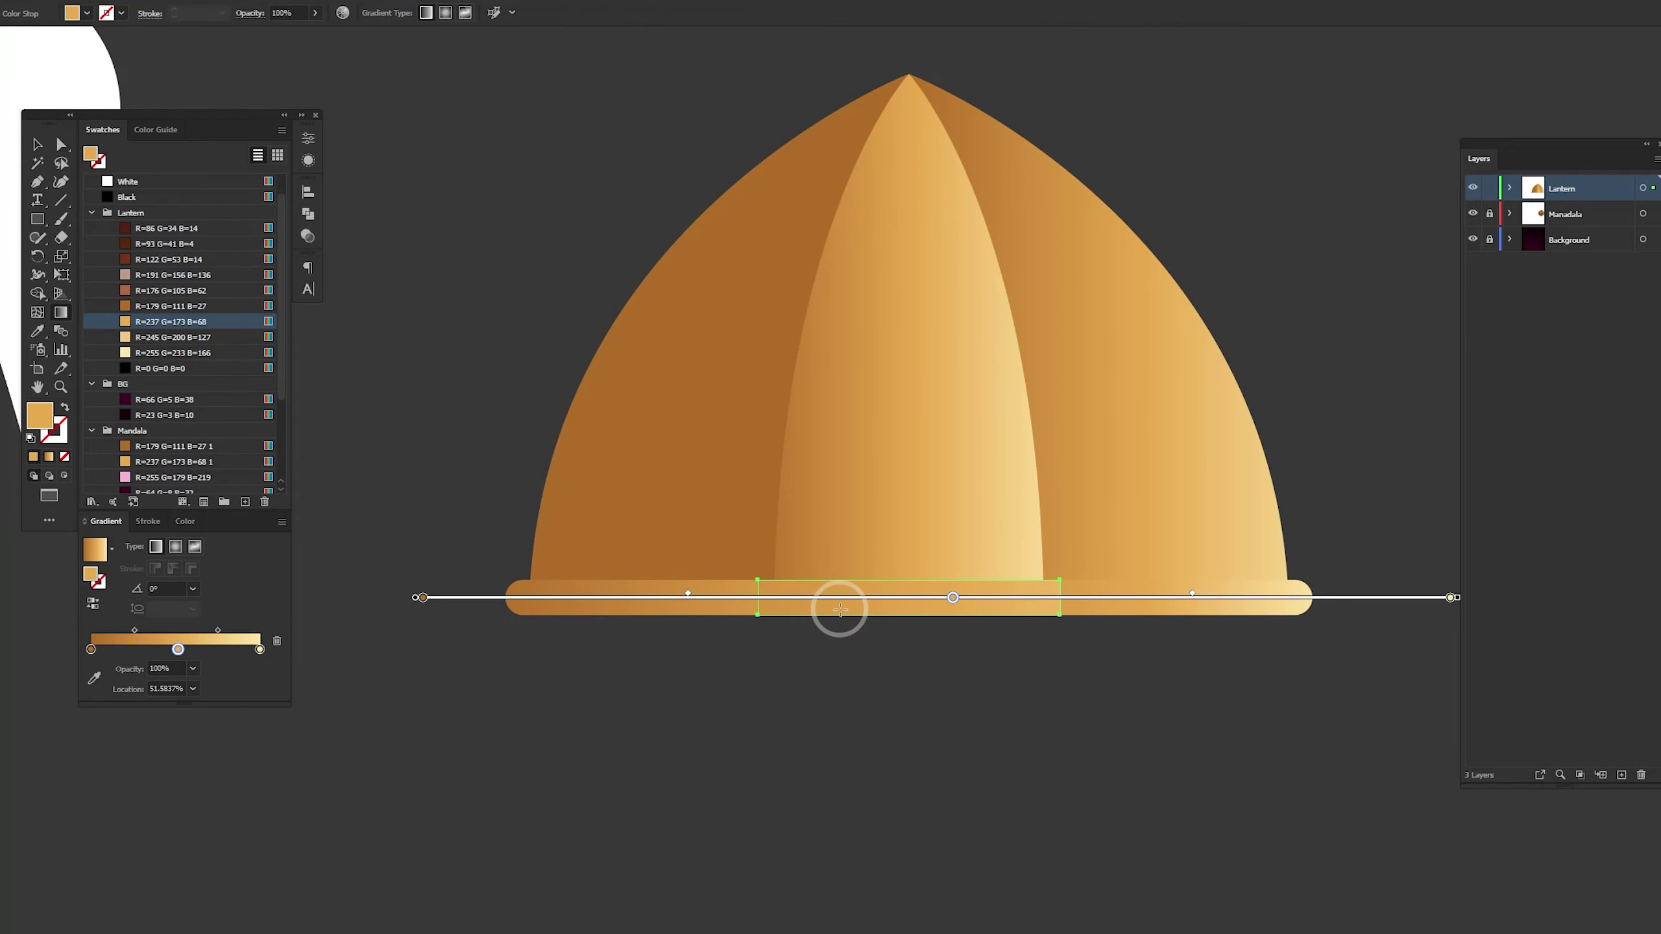
key(a)
click(1063, 743)
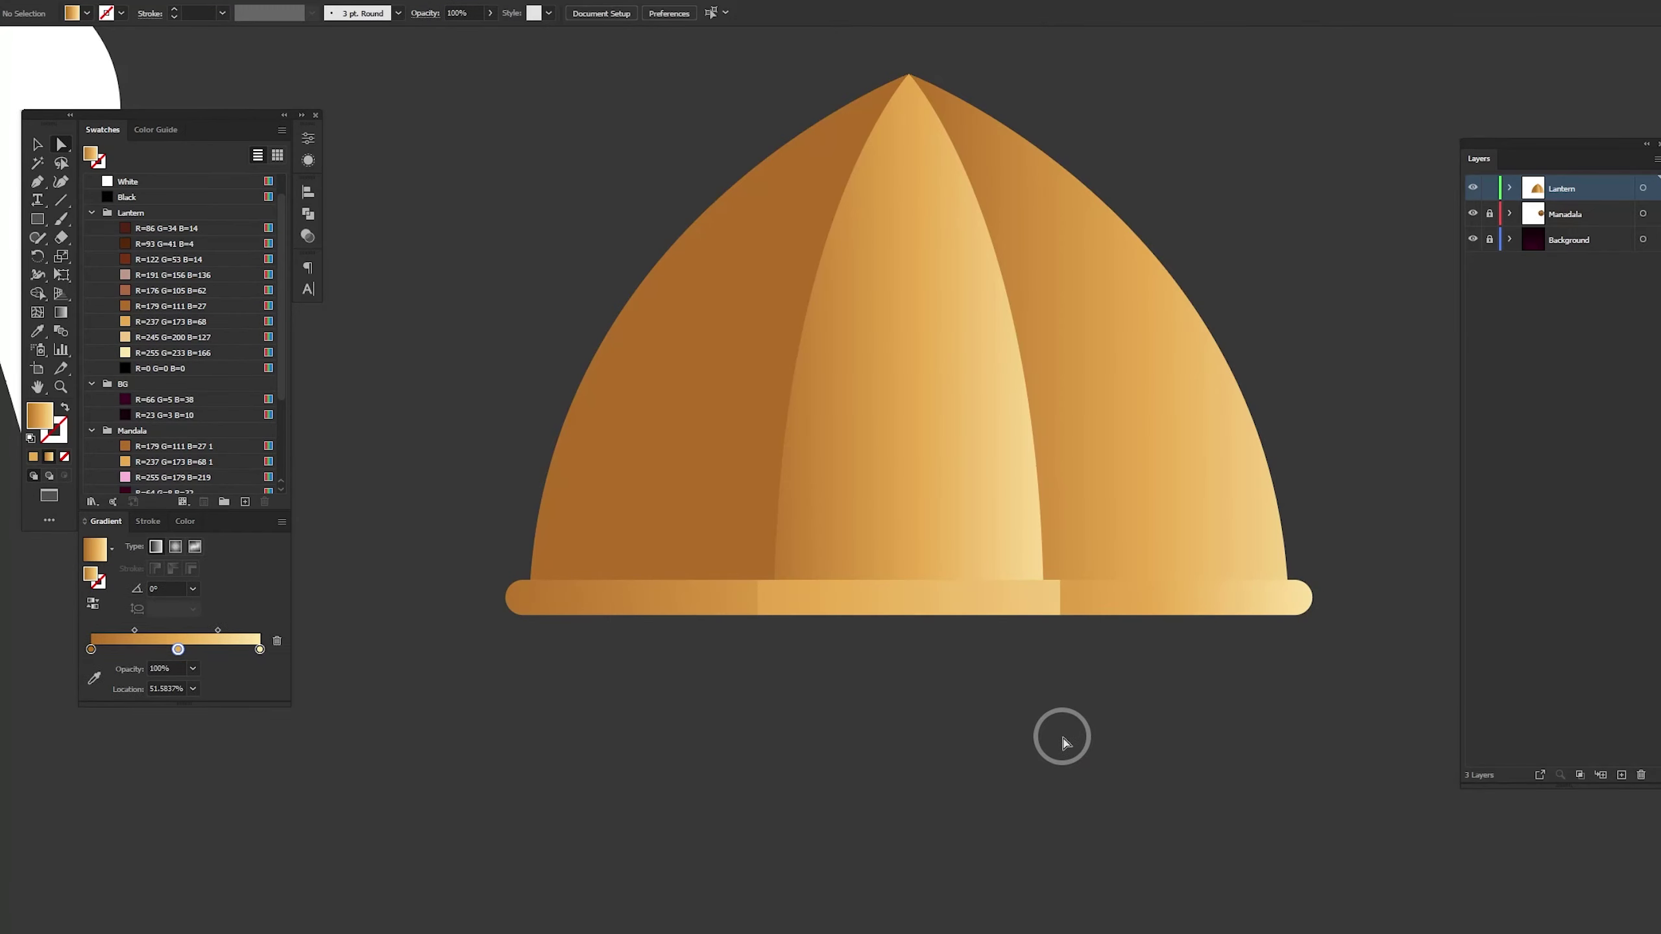
click(856, 595)
key(g)
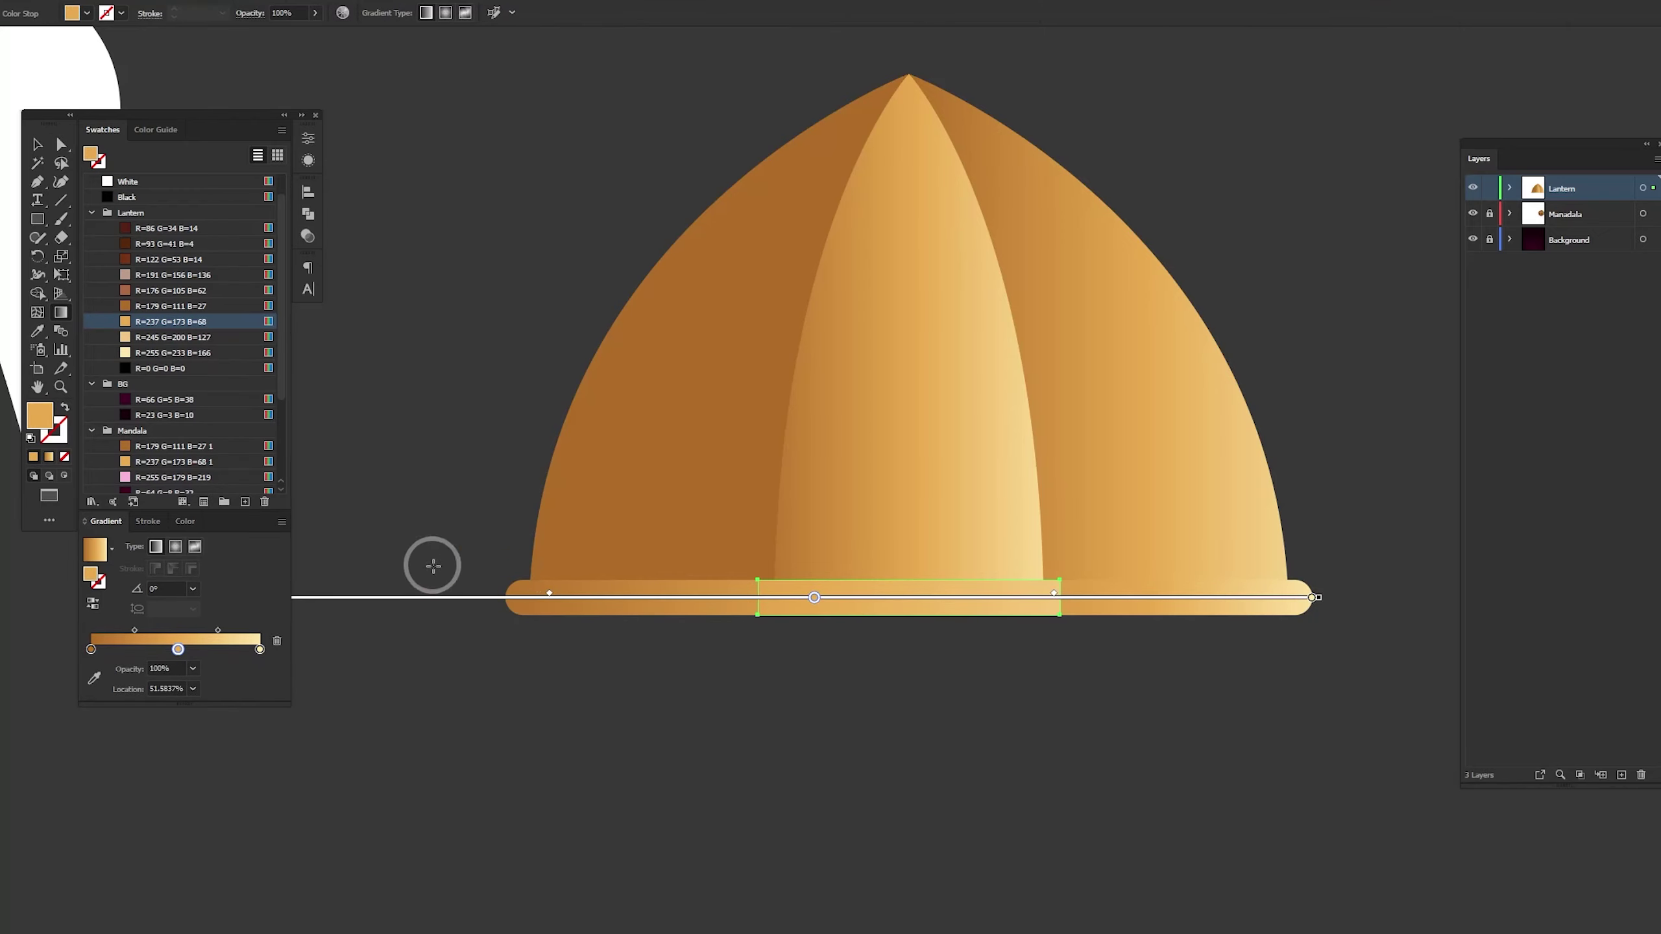
drag(433, 566, 1136, 567)
drag(832, 600, 1015, 605)
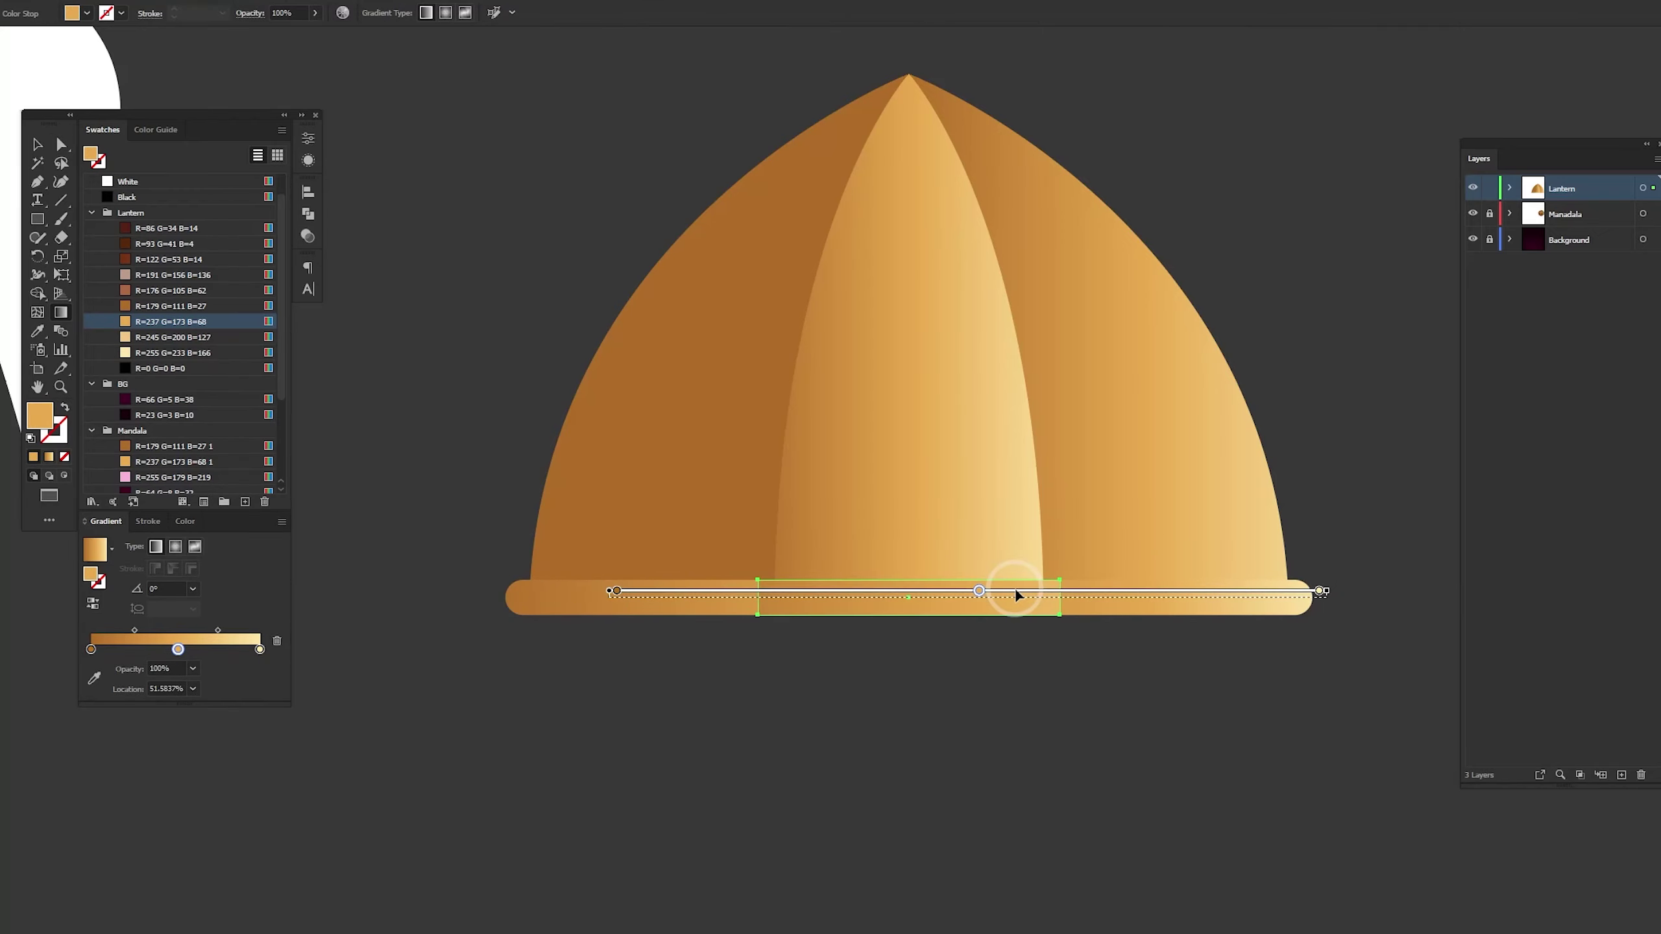
click(1082, 663)
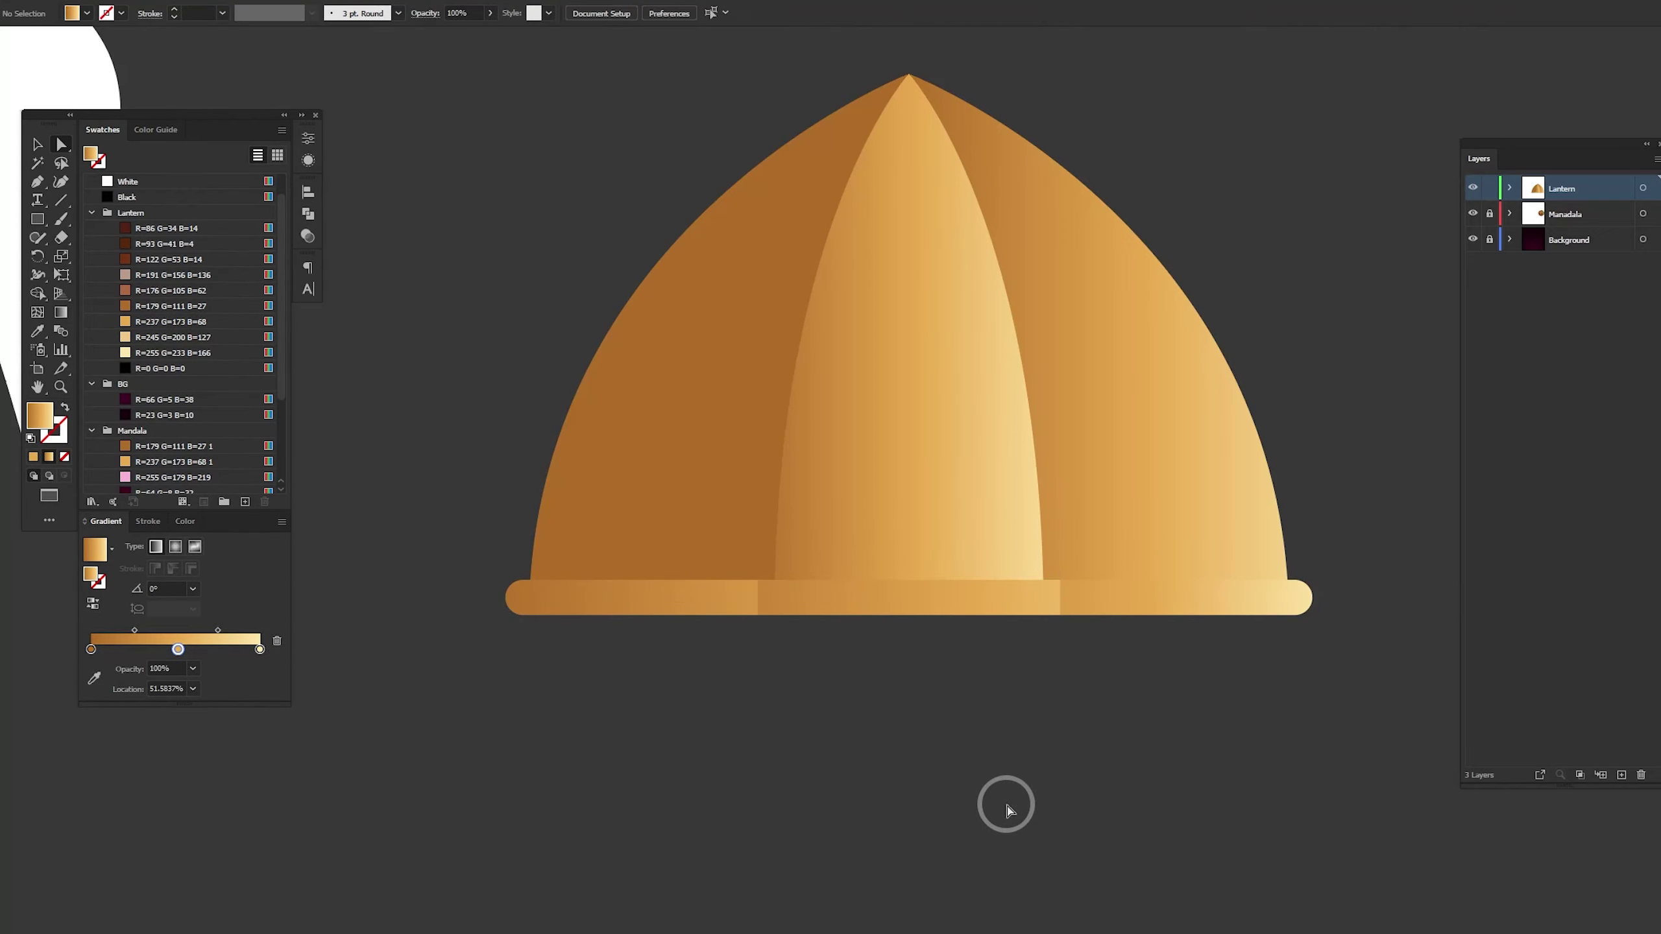
key(v)
click(919, 647)
Group the three band pieces into a single object
click(655, 598)
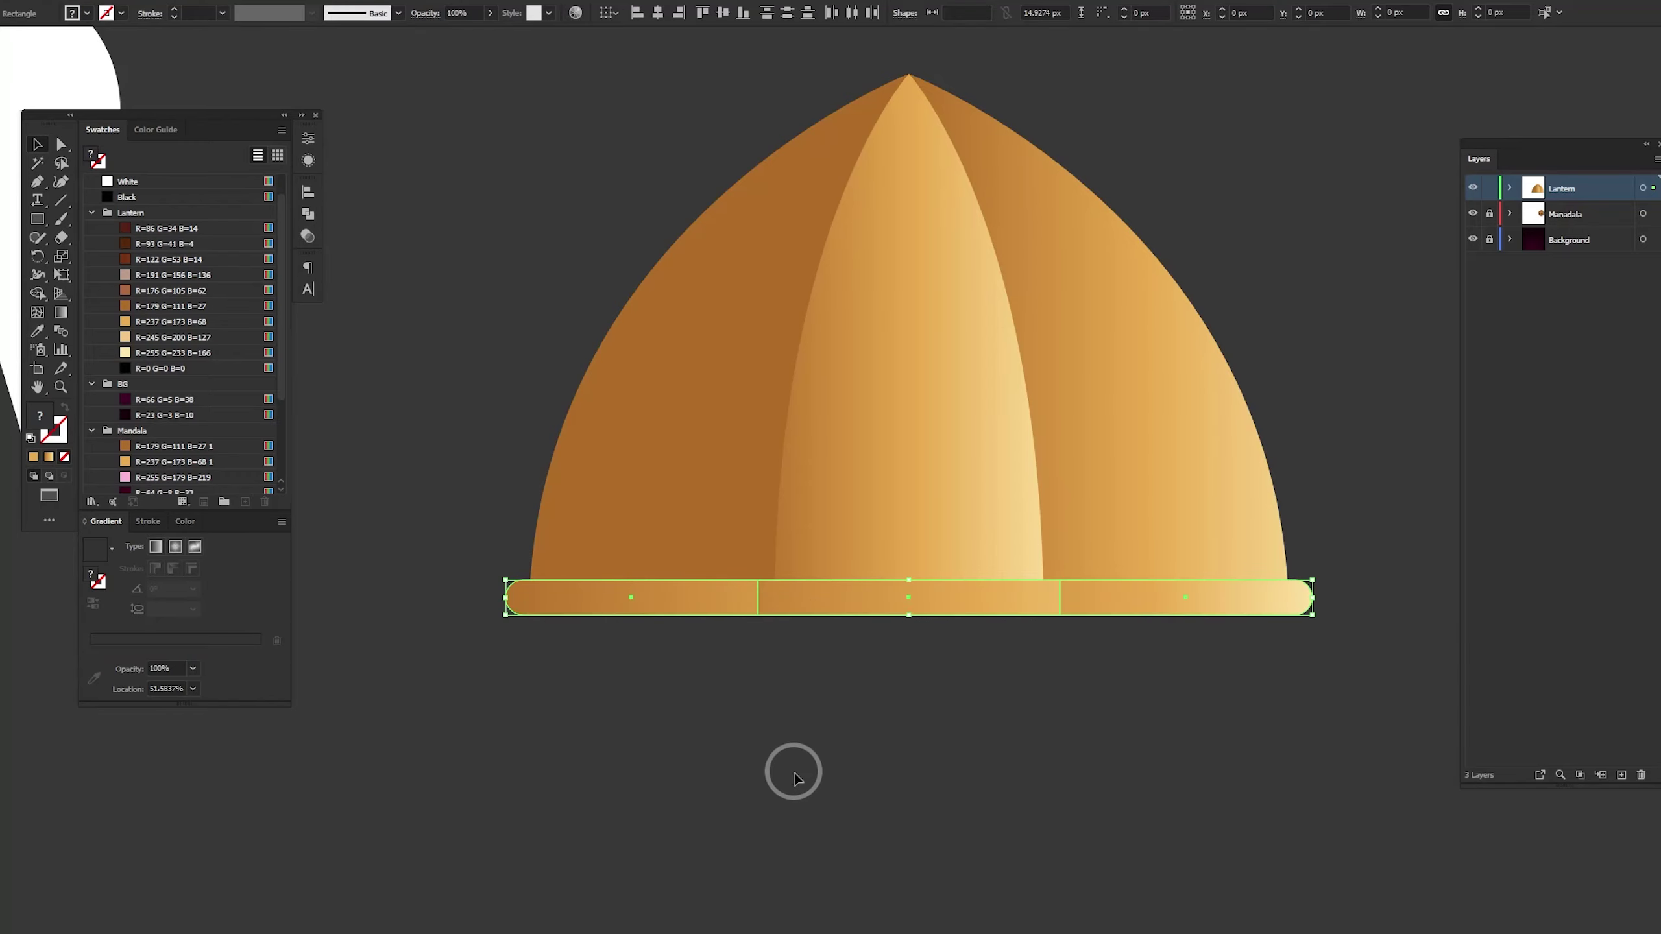
key(ctrl+g)
right_click(793, 596)
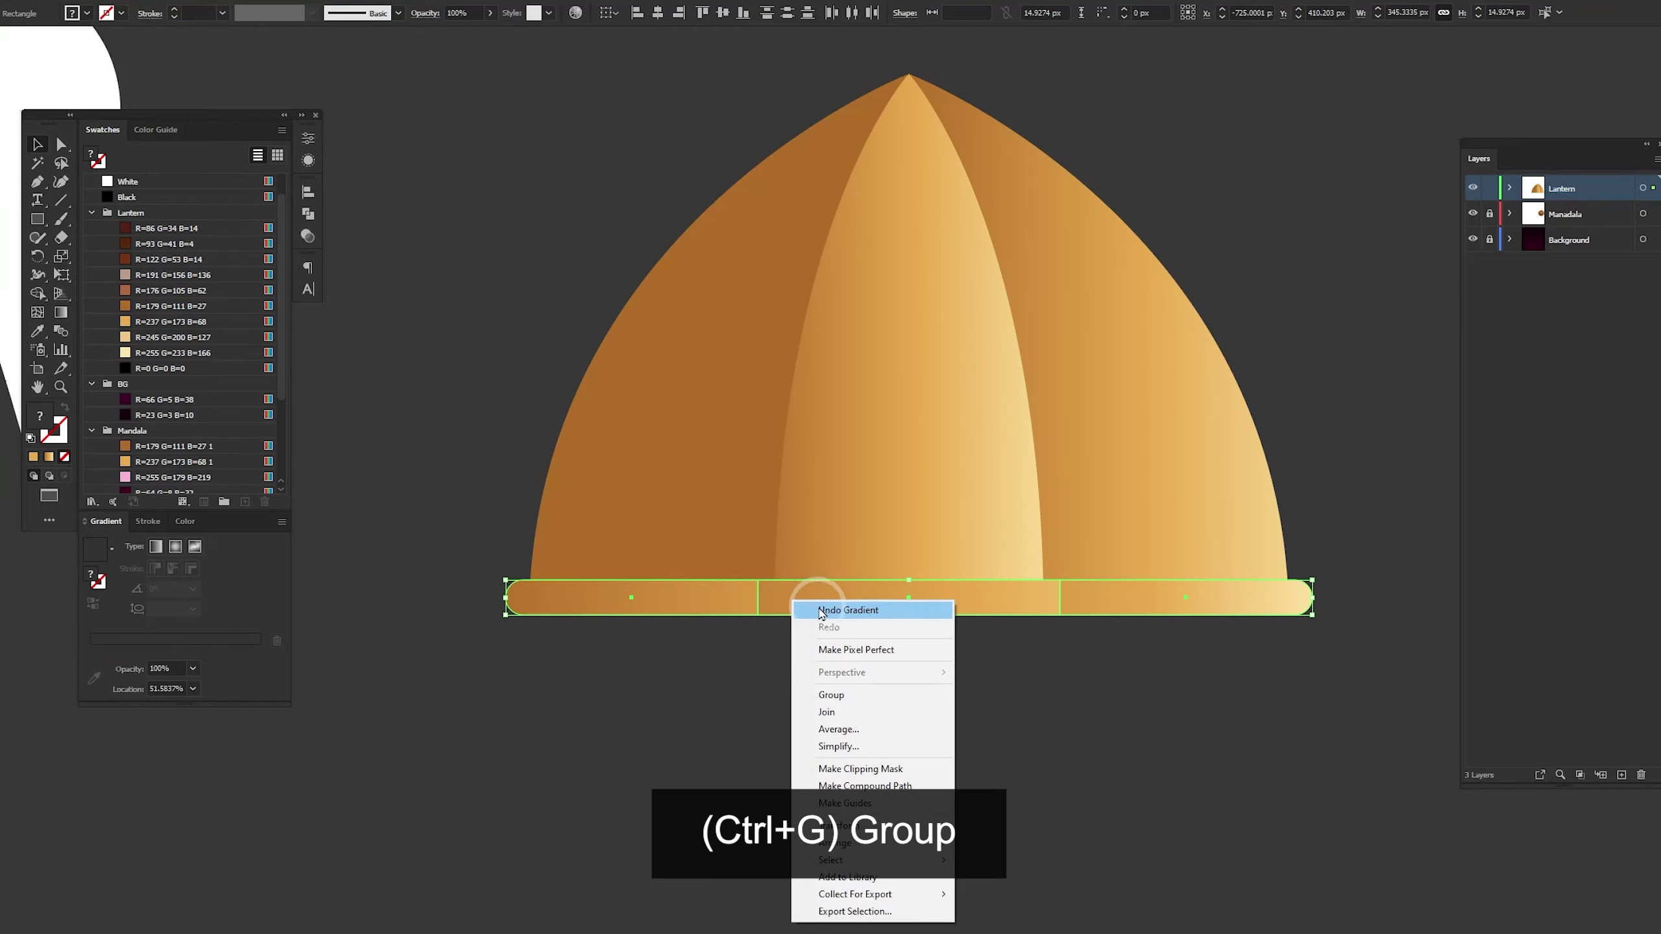
click(849, 696)
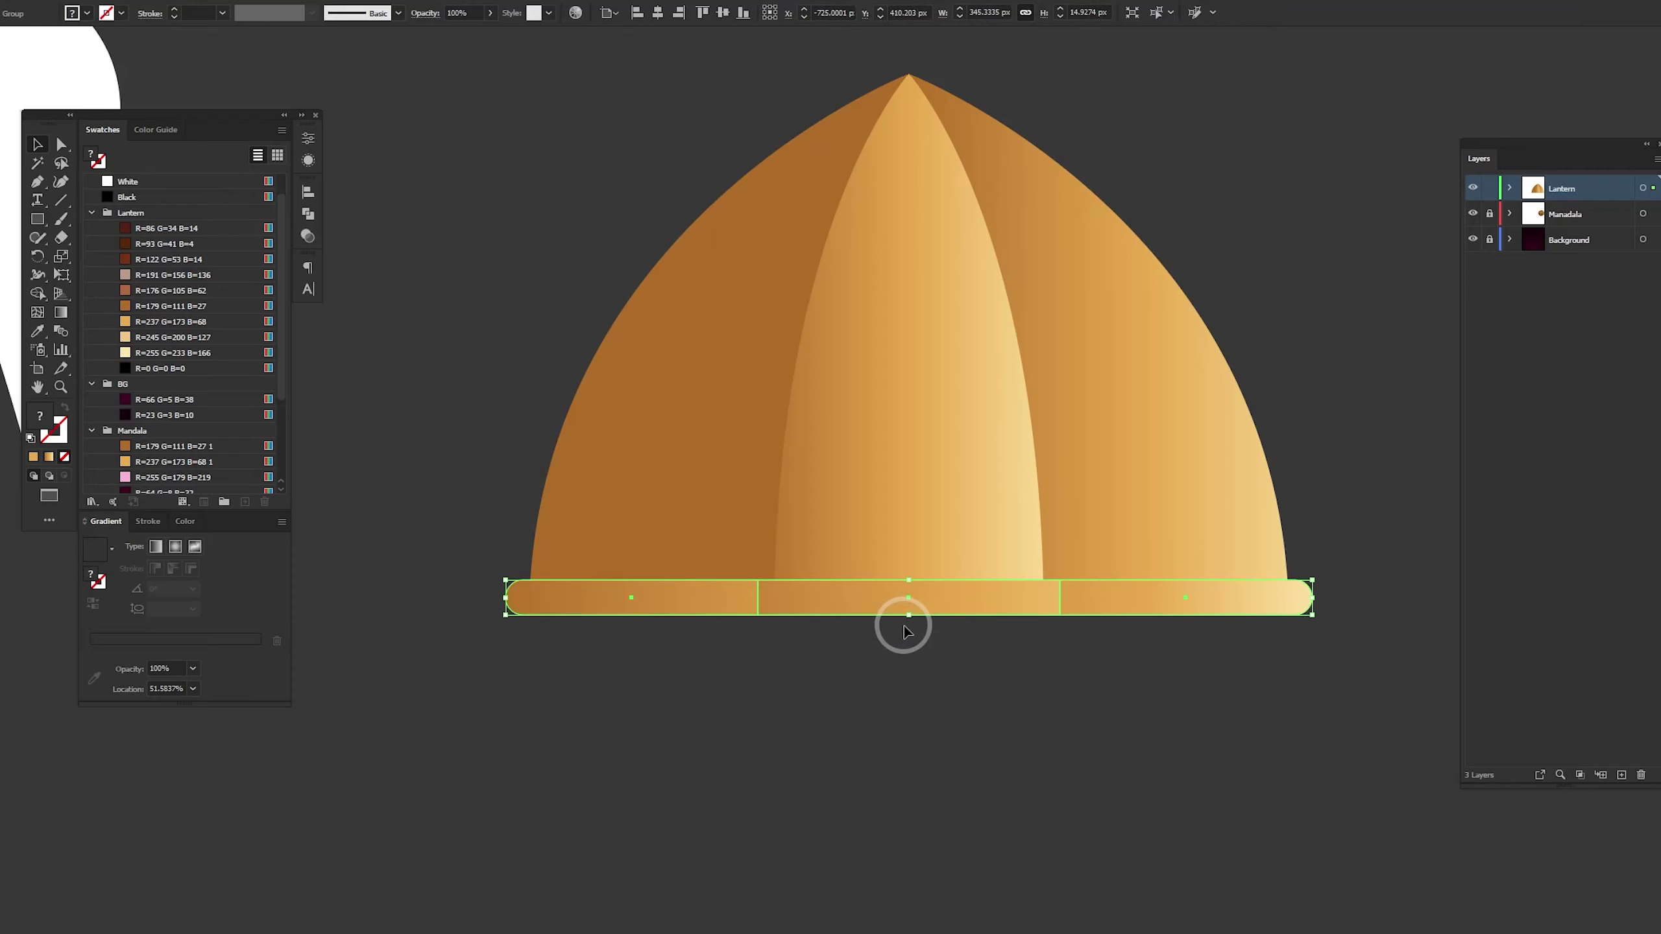
Centre the dome and the band horizontally on each other
drag(513, 255, 1328, 675)
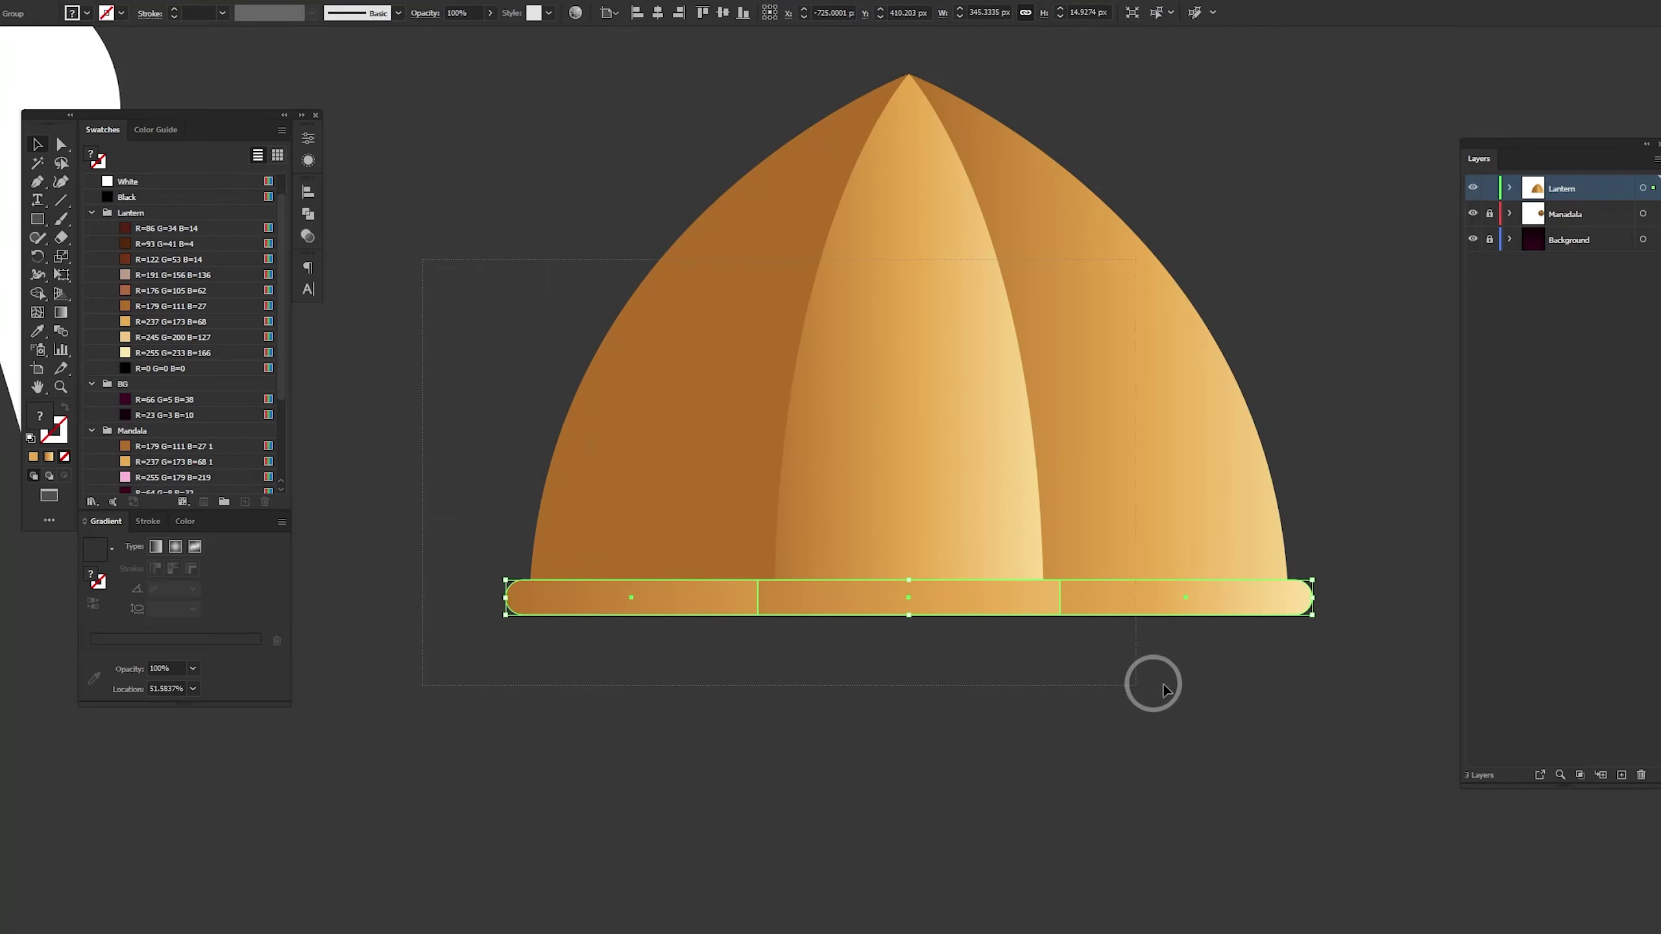
click(657, 22)
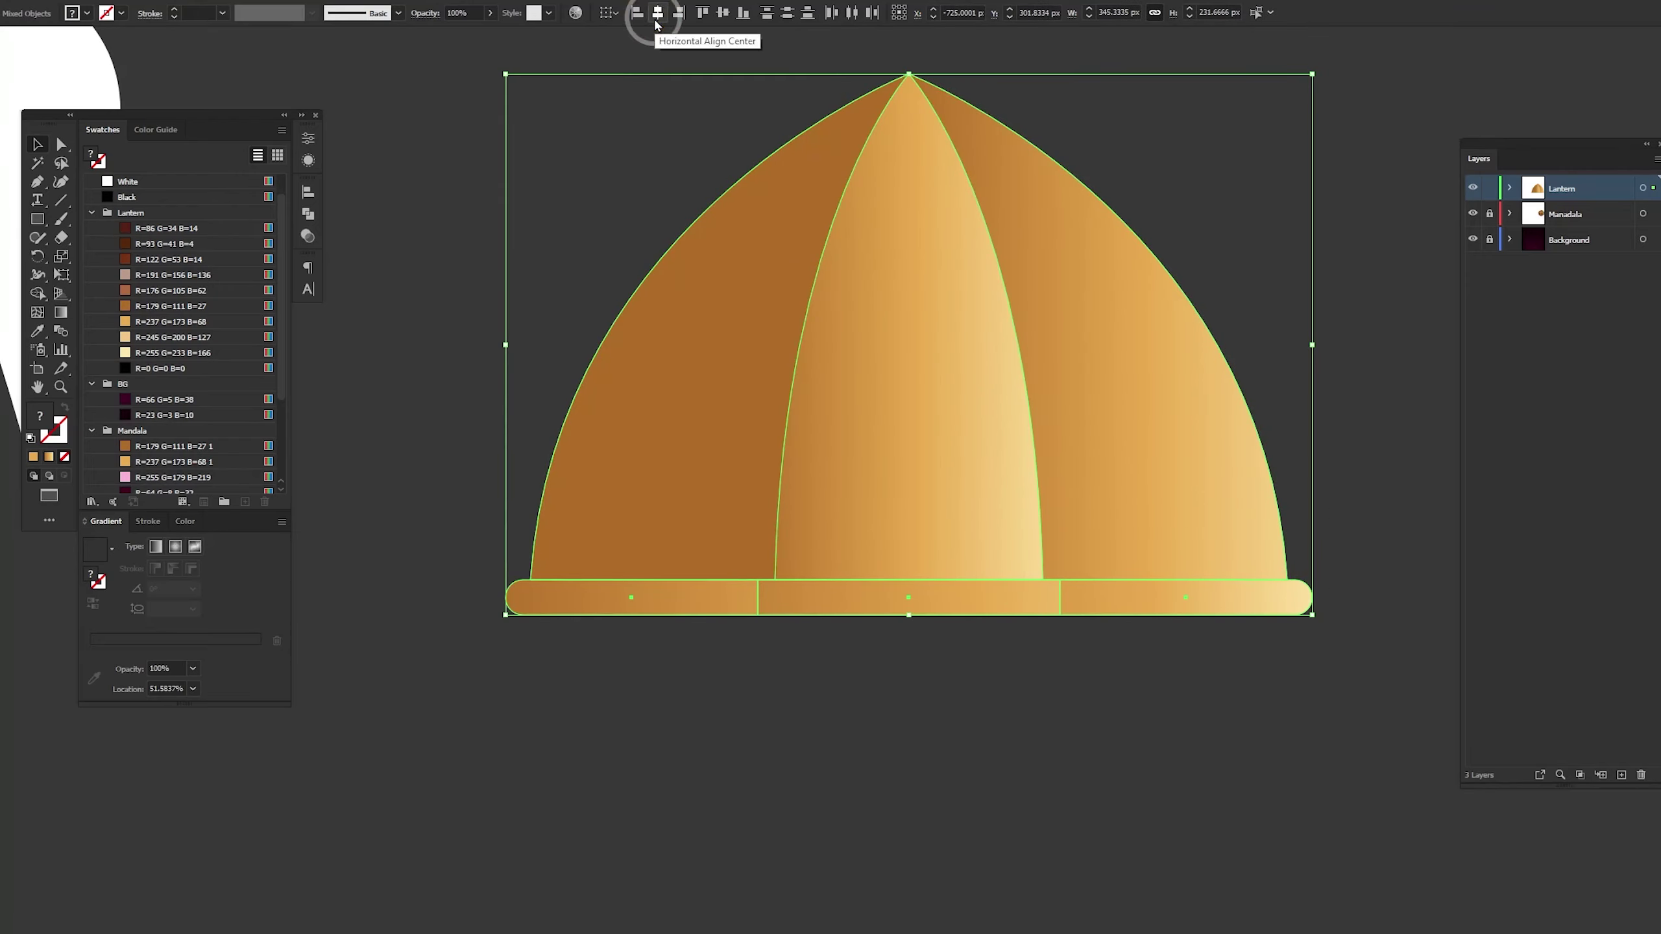
click(571, 345)
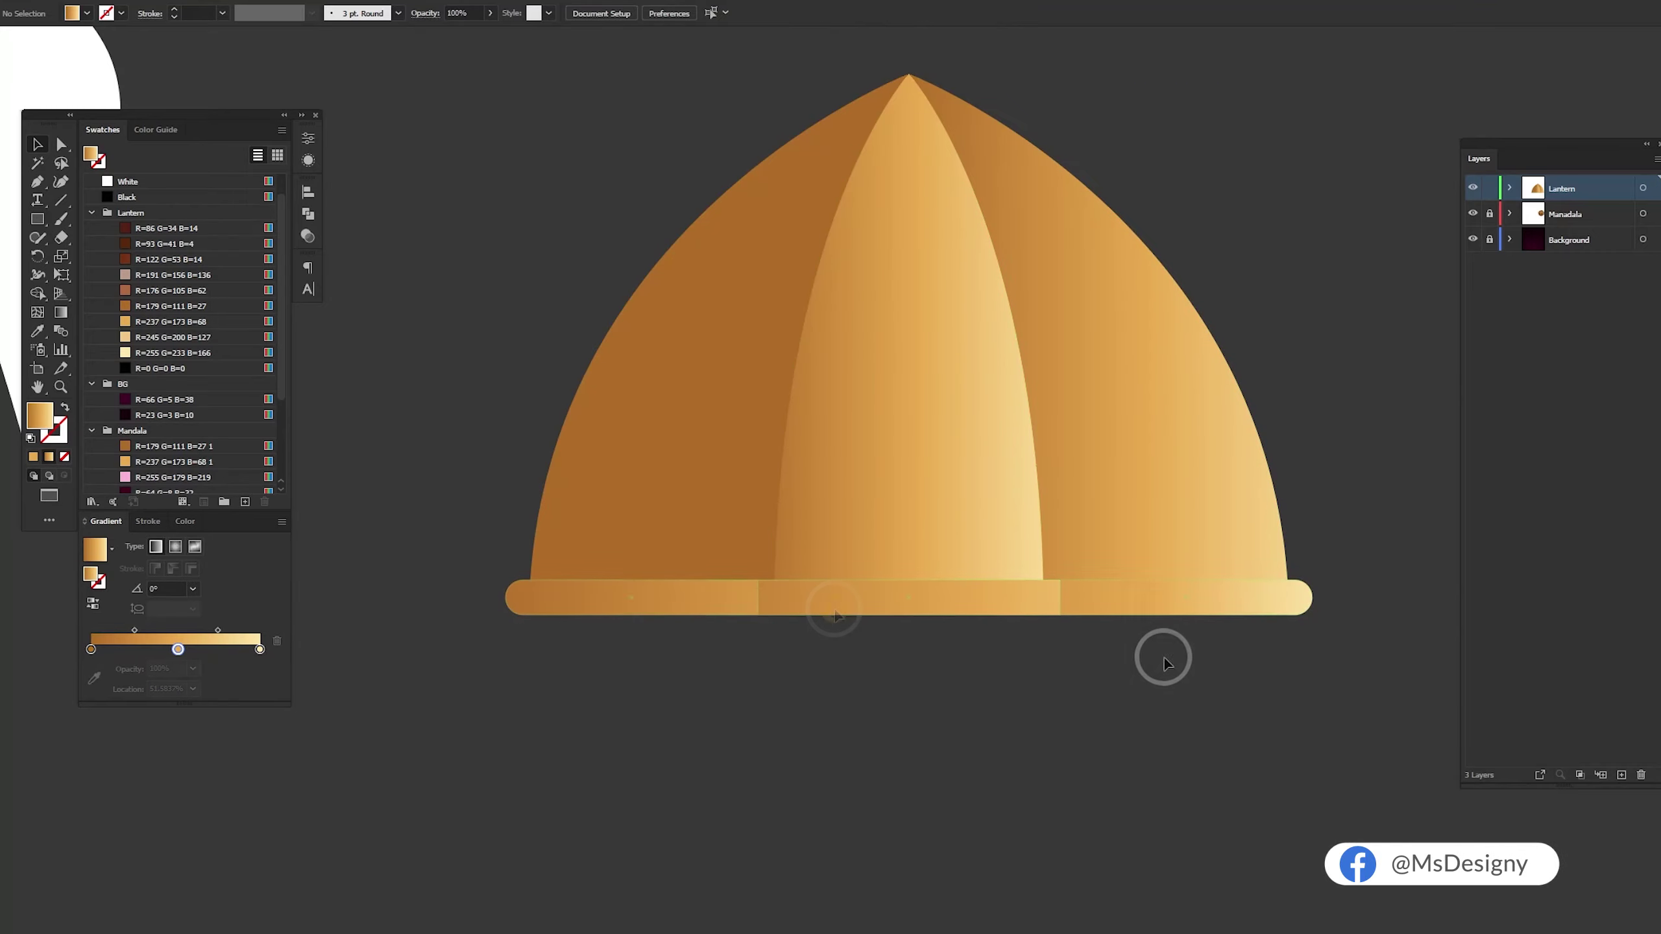
key(m)
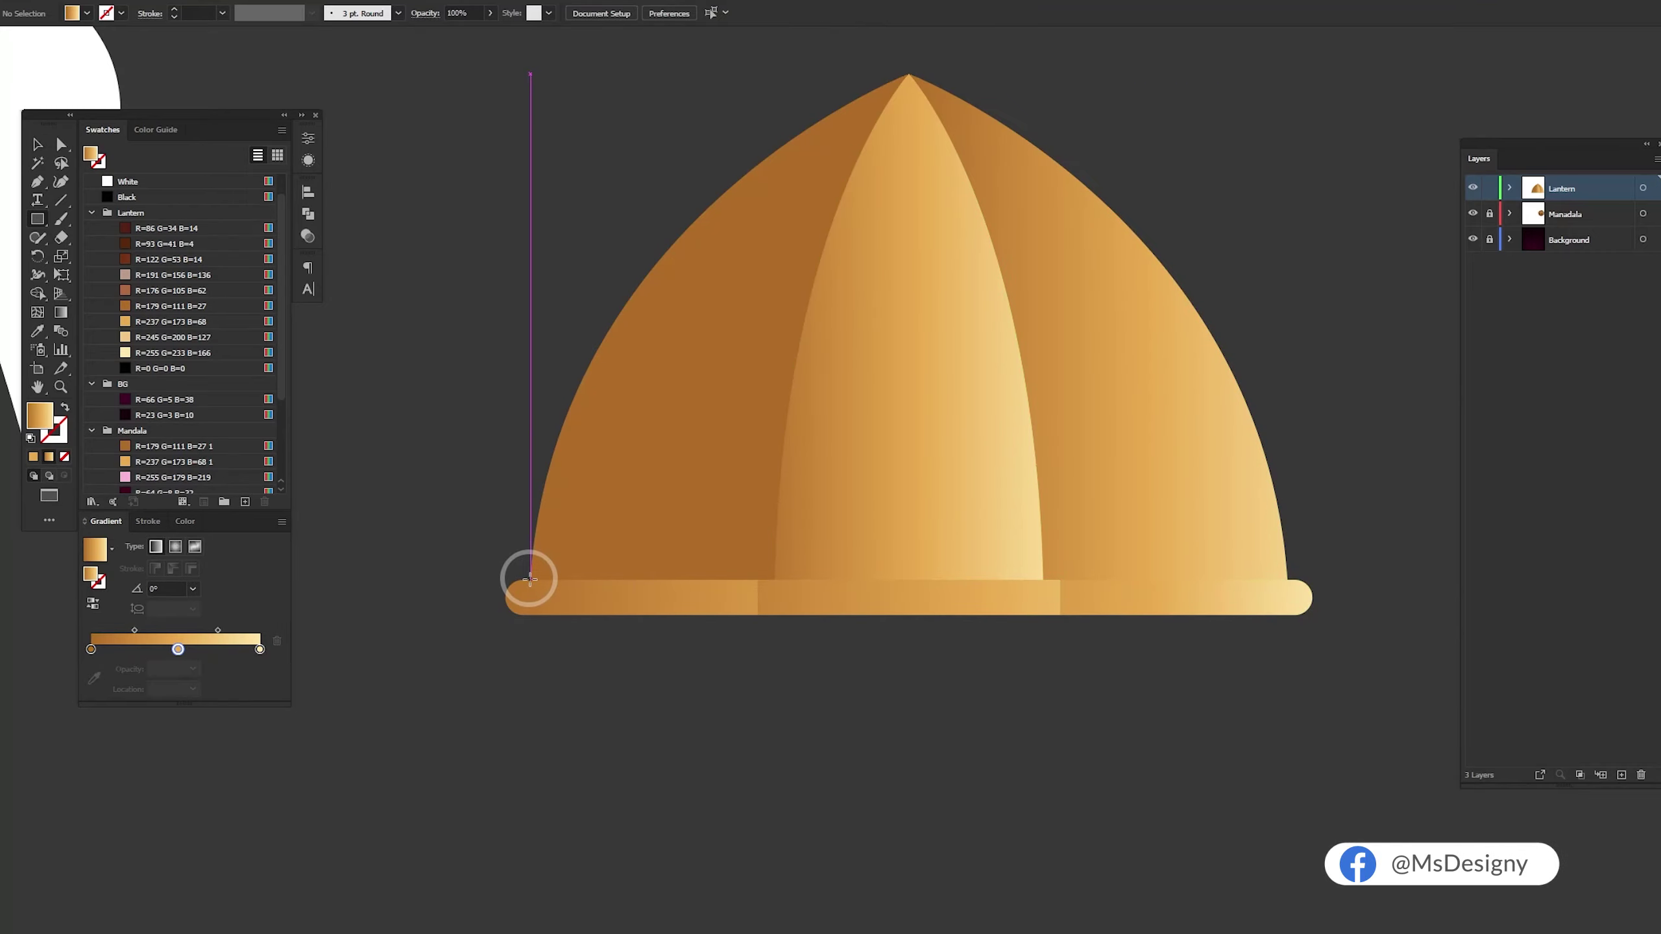
Draw a thin 324 px-wide rectangle strip just beneath the band
drag(530, 615, 1289, 640)
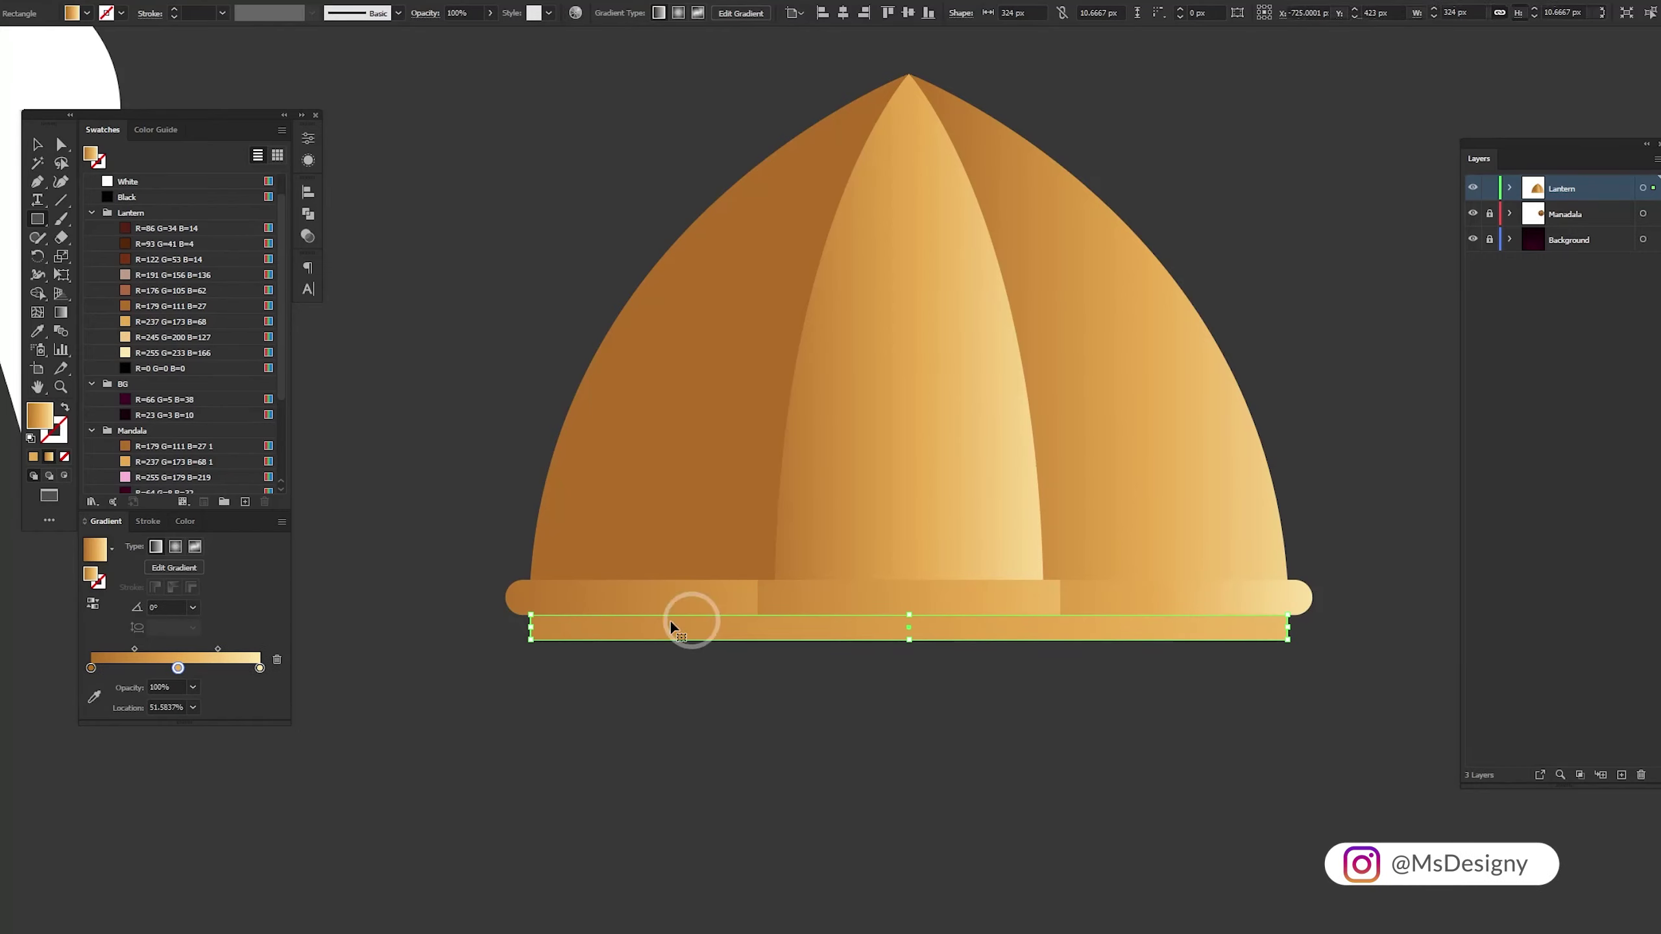
drag(530, 627, 531, 626)
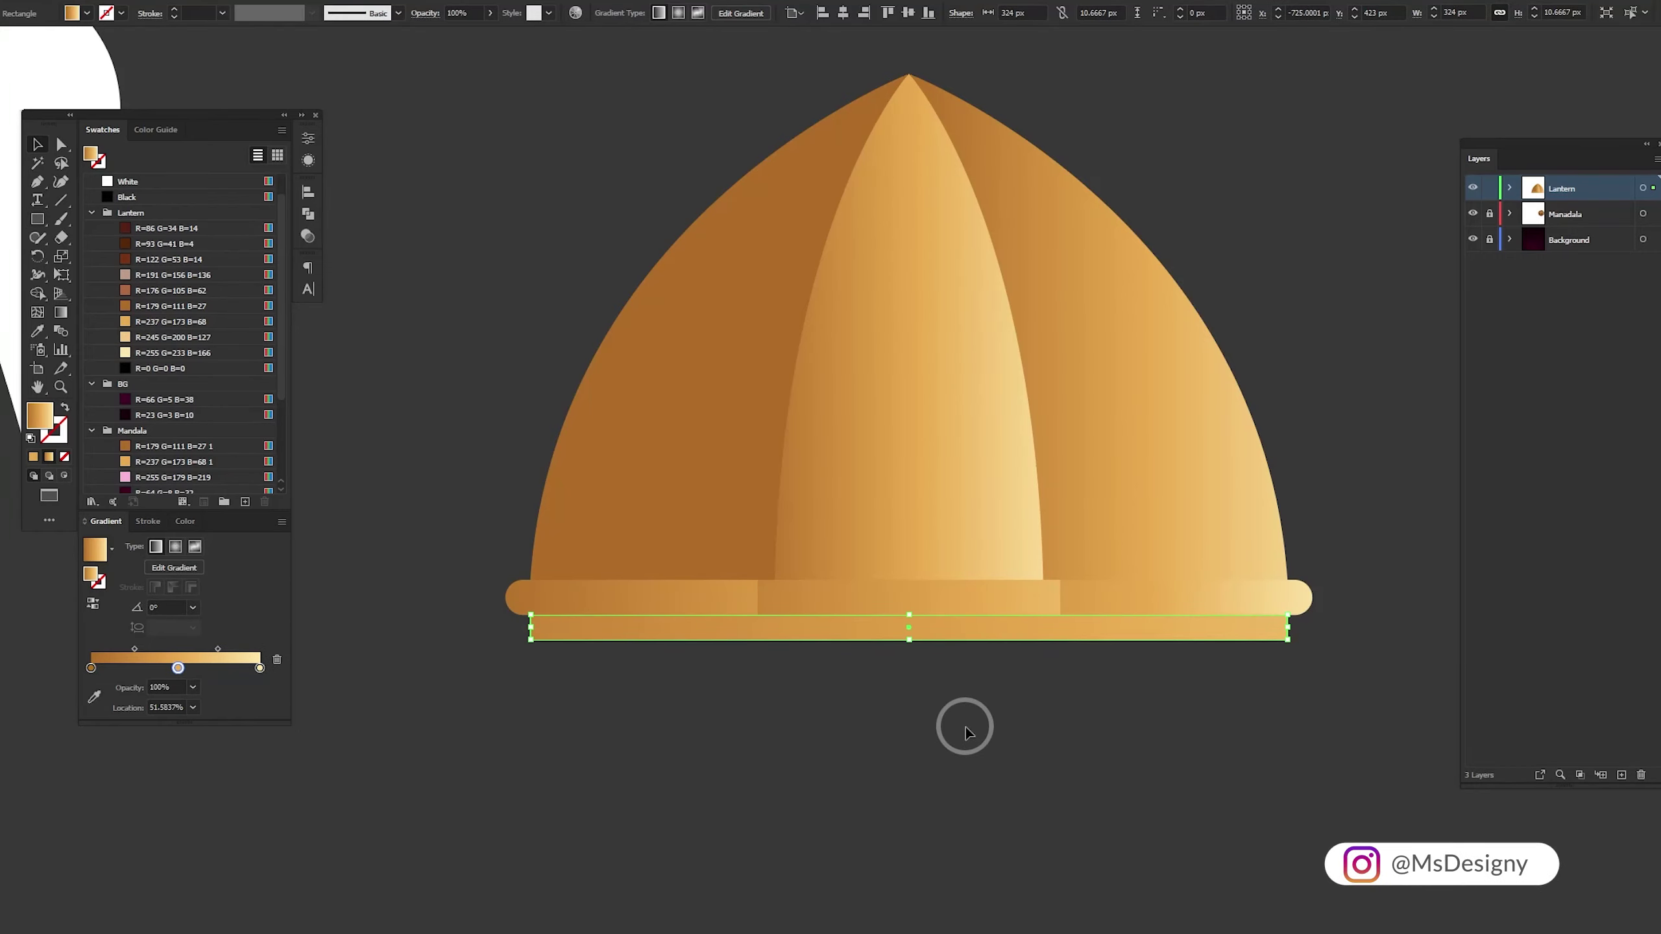
drag(911, 644, 909, 635)
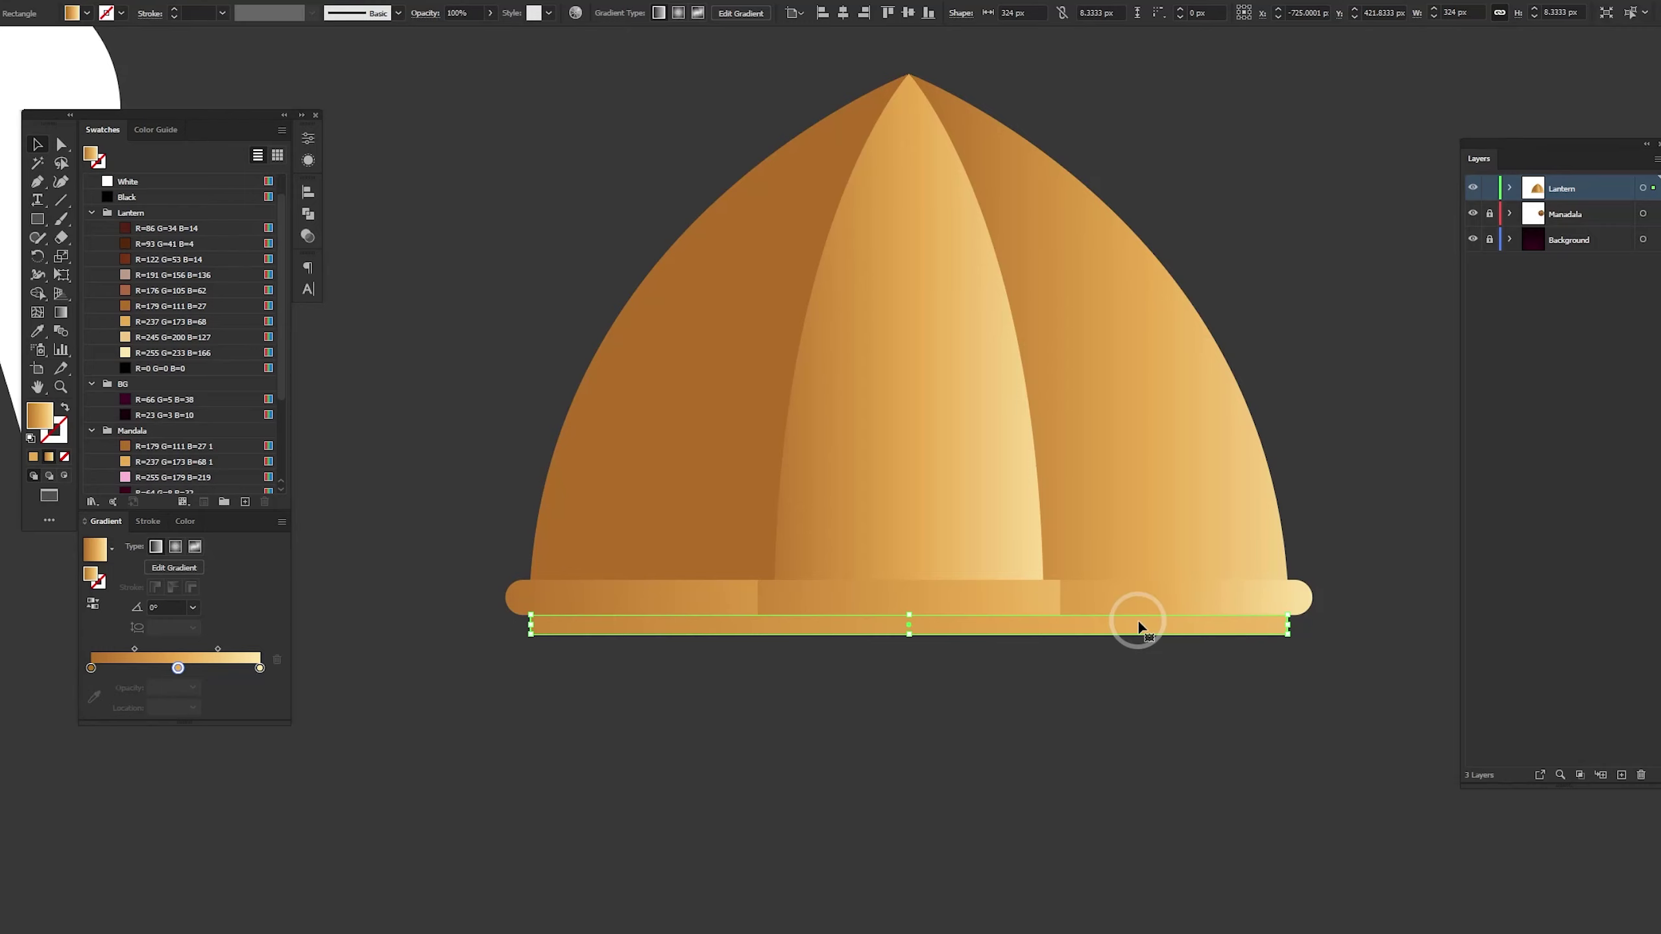
Drag a gold gradient across the new strip and deselect it
key(g)
drag(695, 625, 1336, 651)
mouse_move(911, 625)
mouse_down()
mouse_move(1364, 645)
mouse_move(1635, 612)
mouse_up()
key(a)
drag(898, 690, 764, 638)
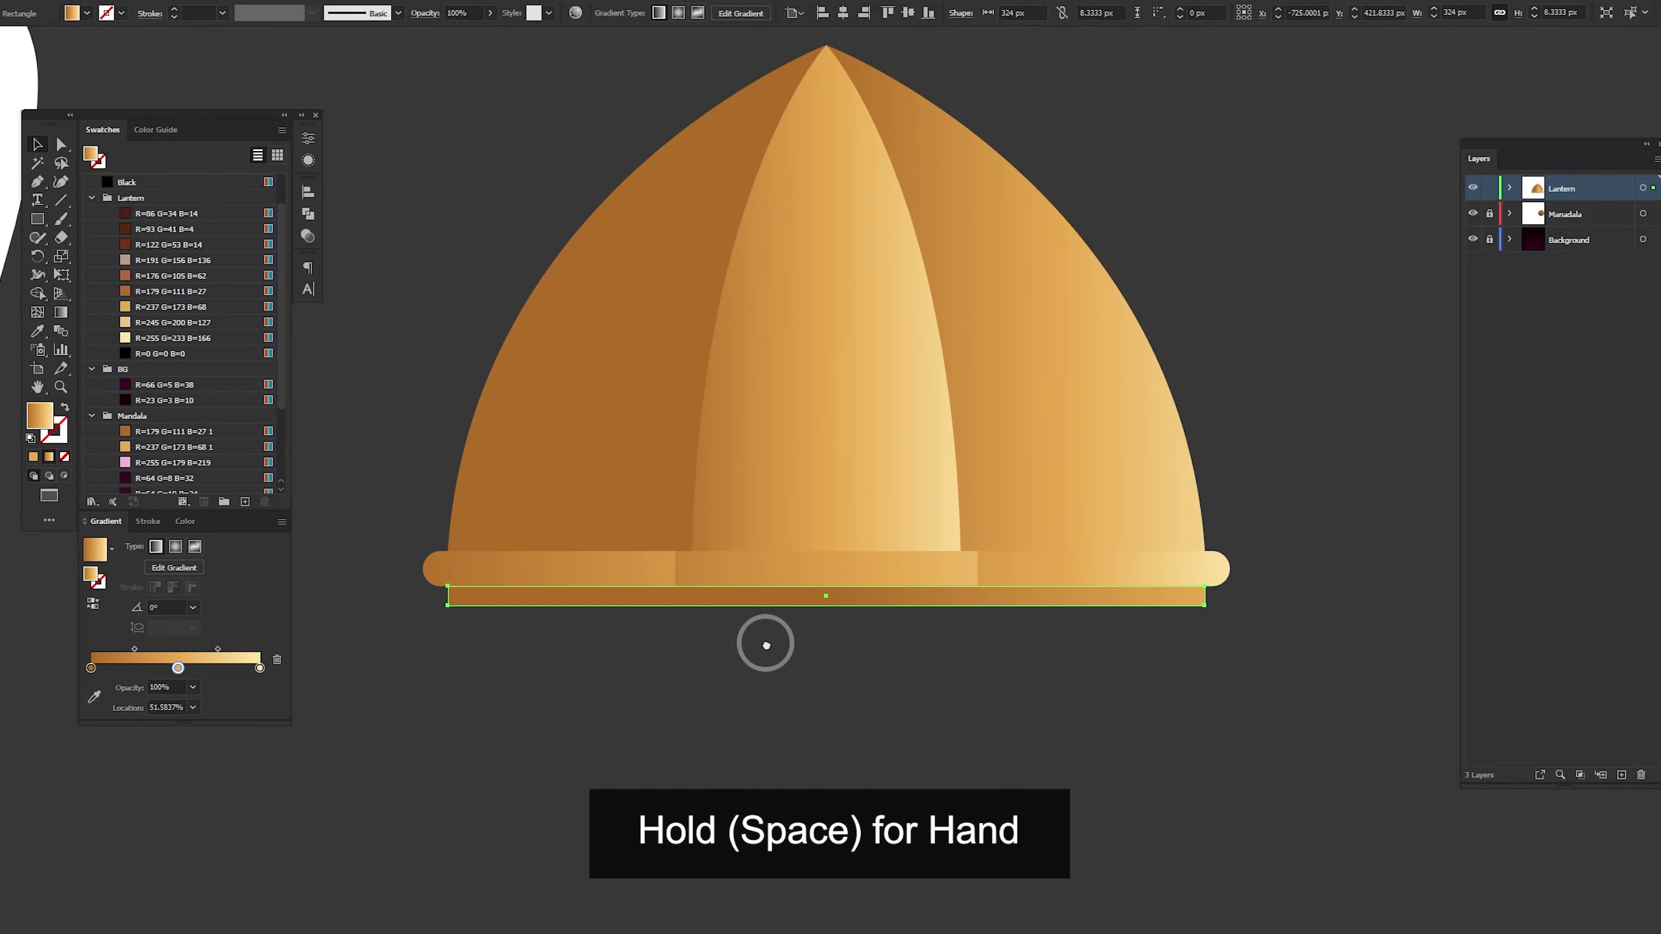
click(742, 660)
drag(657, 763, 657, 541)
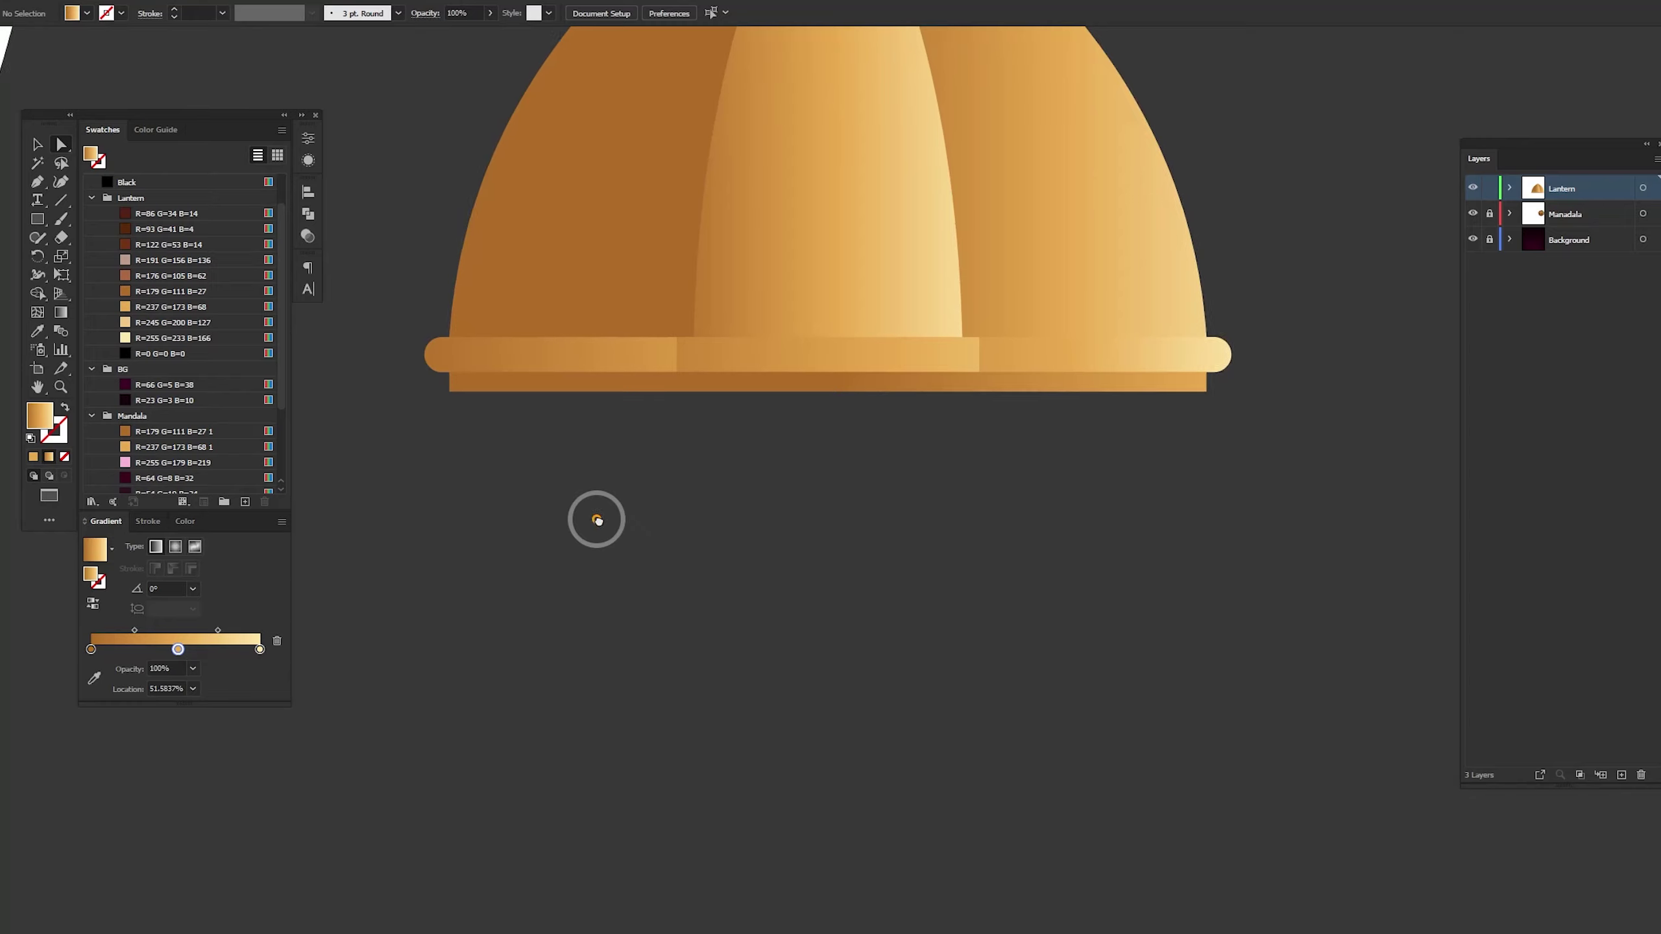
Pen-draw a four-point half-trapezoid with a slanted left edge under the band
mouse_move(593, 520)
mouse_down()
mouse_move(778, 516)
mouse_move(740, 524)
mouse_up()
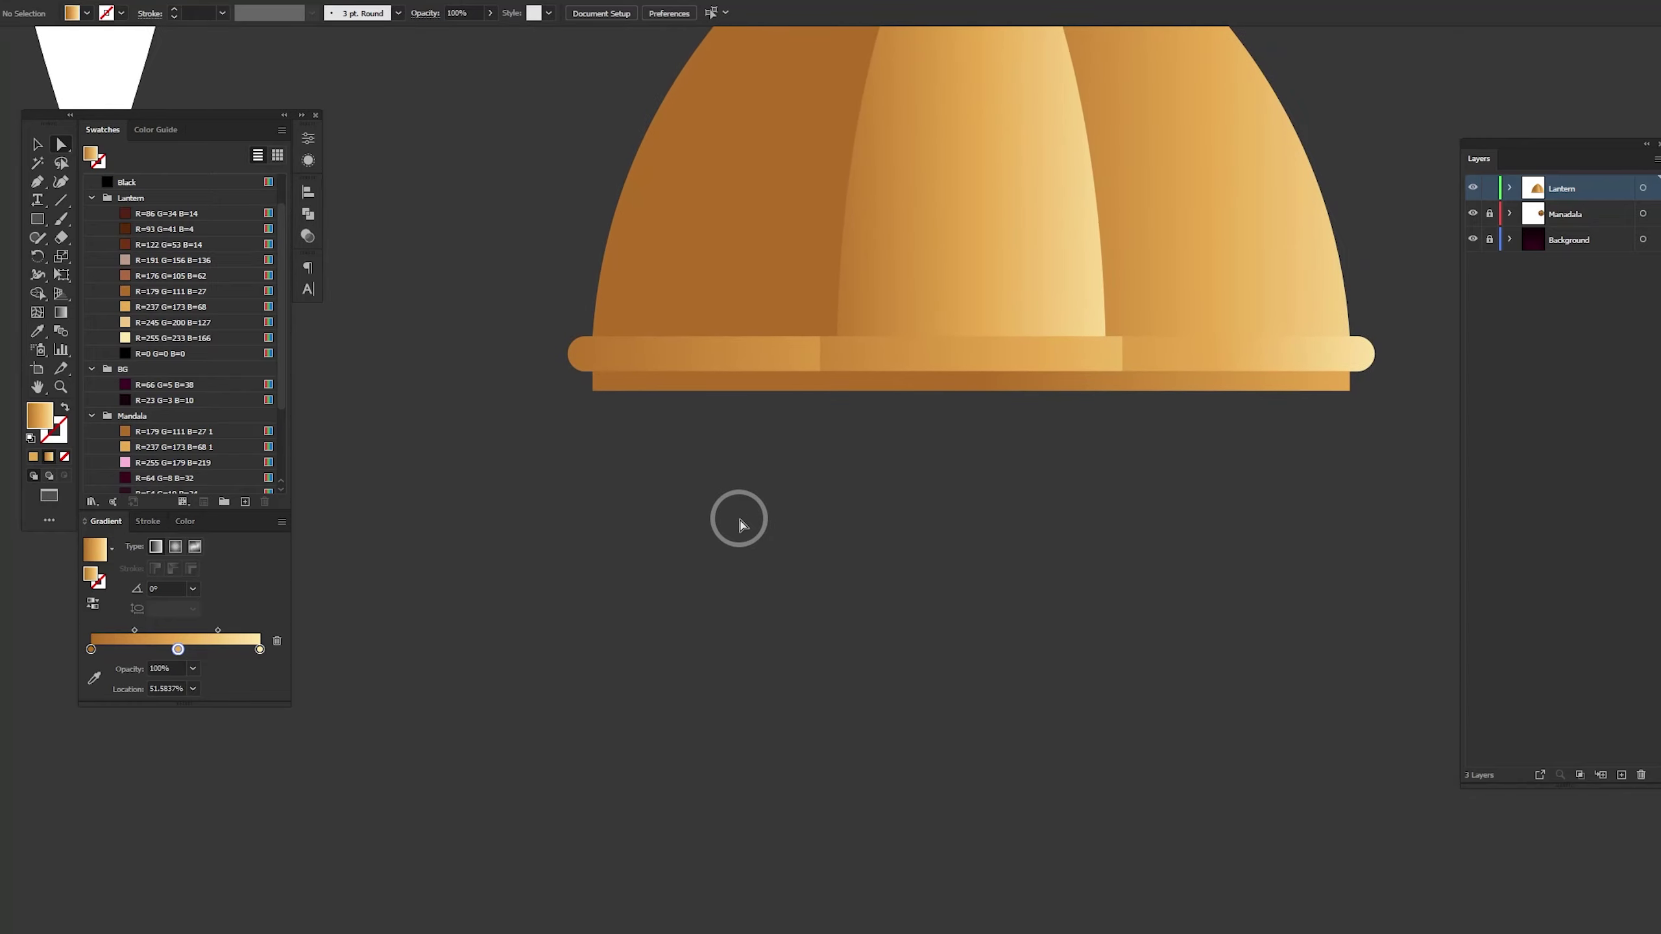
key(p)
click(593, 390)
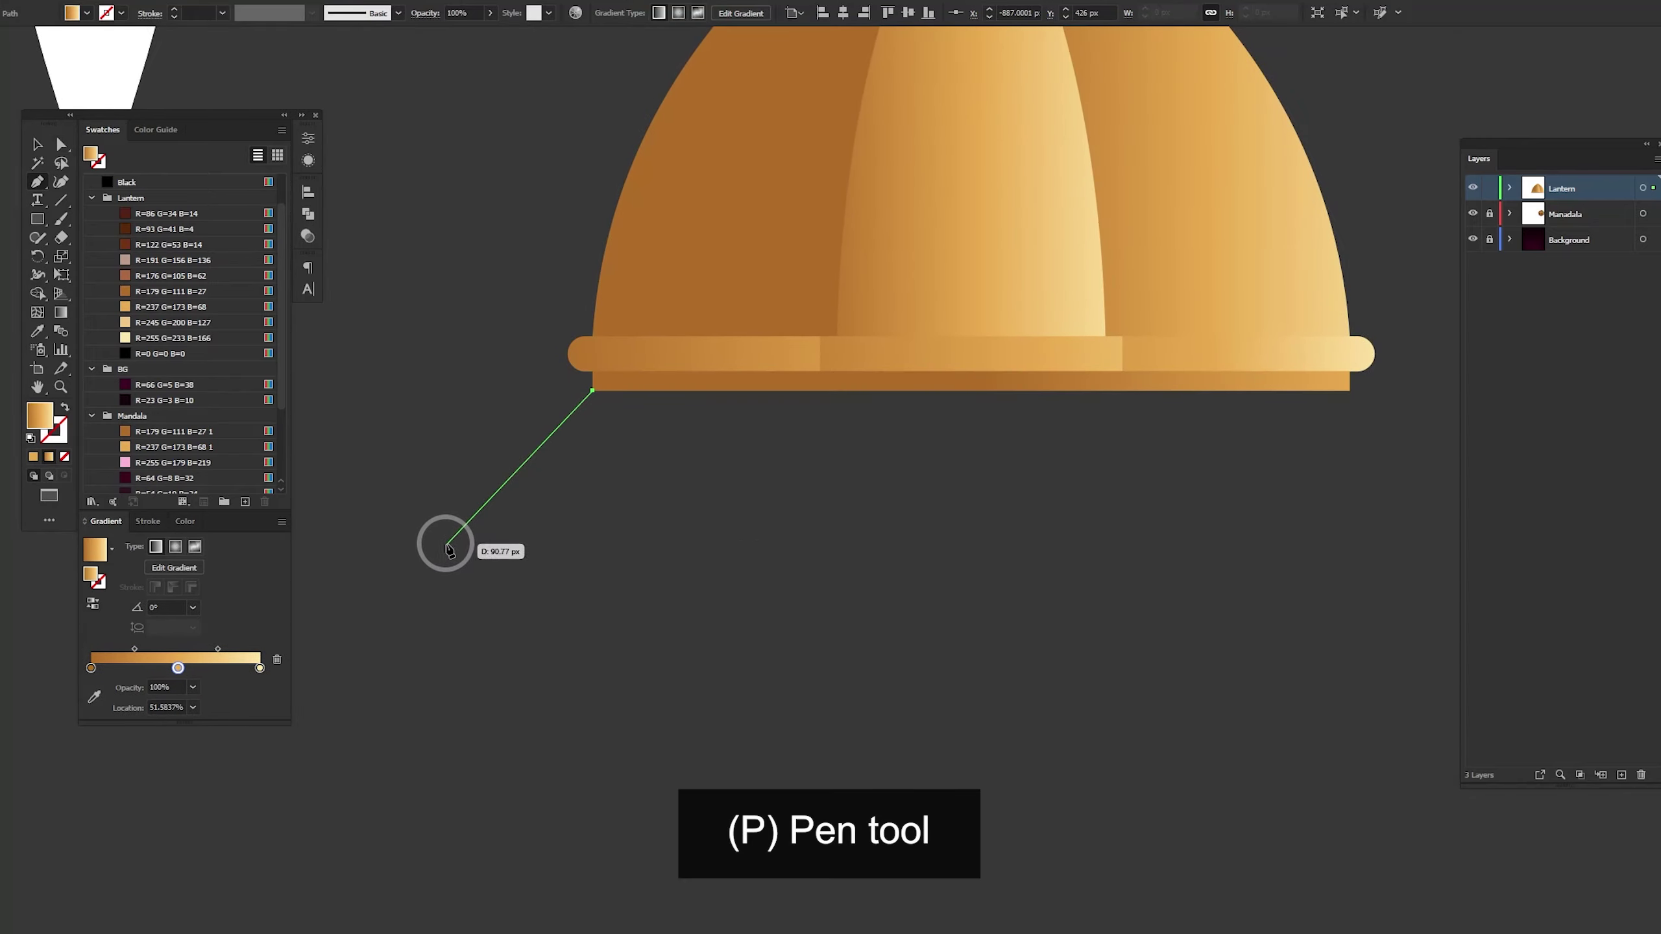
click(418, 528)
click(1028, 528)
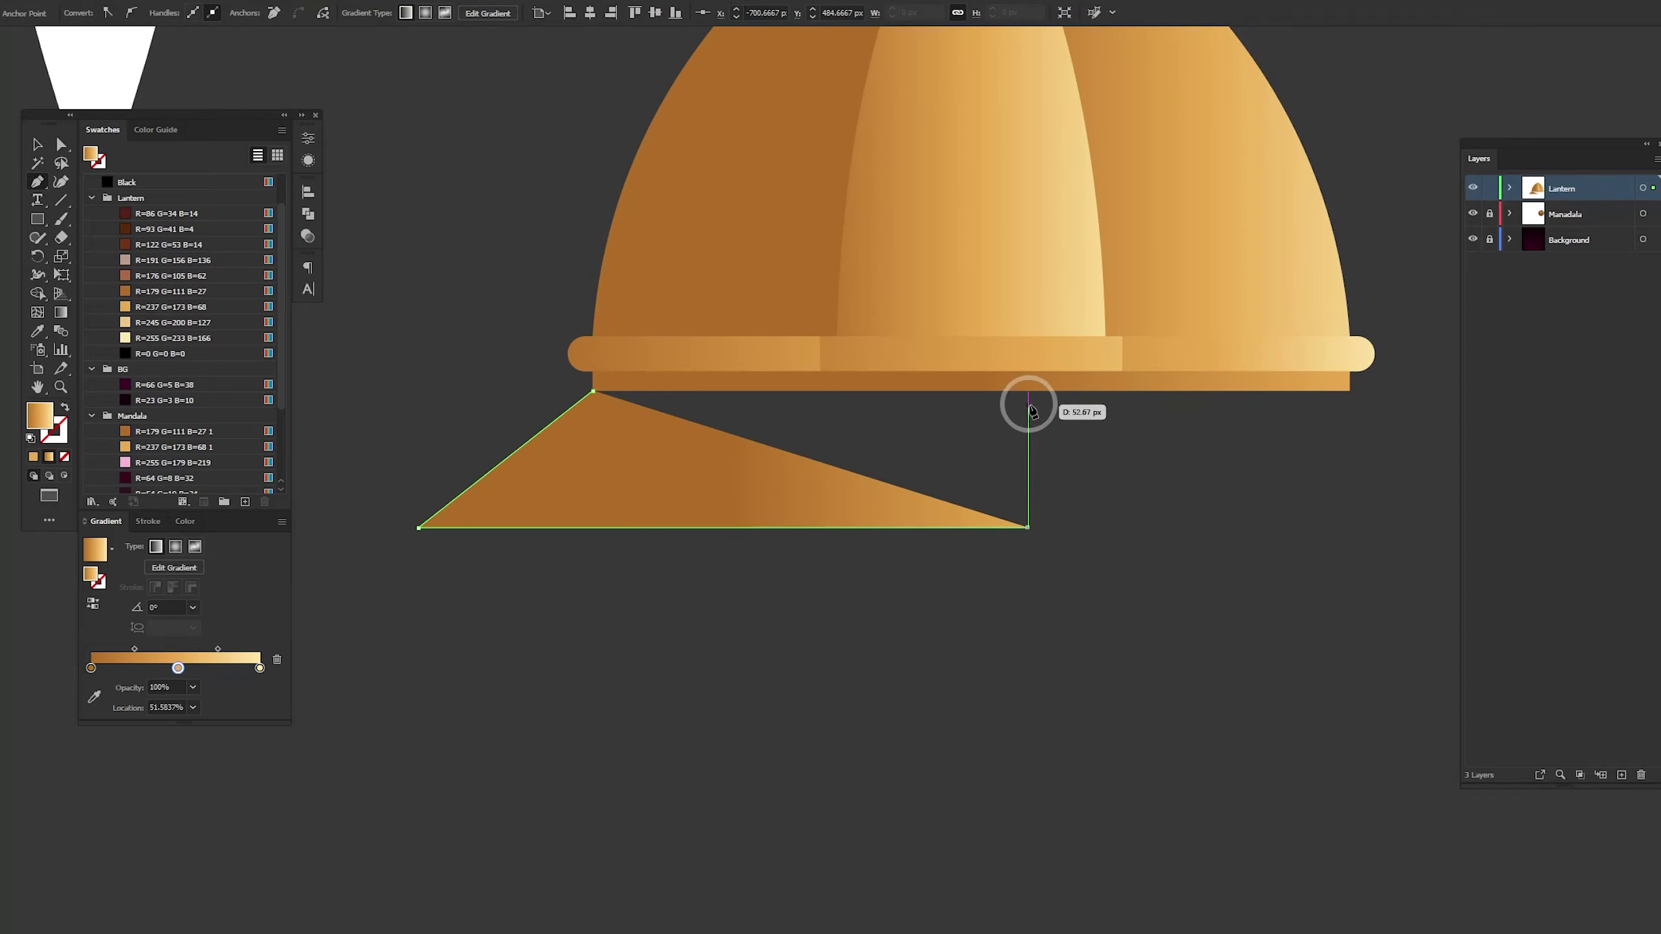
click(1028, 390)
click(592, 391)
key(v)
click(793, 425)
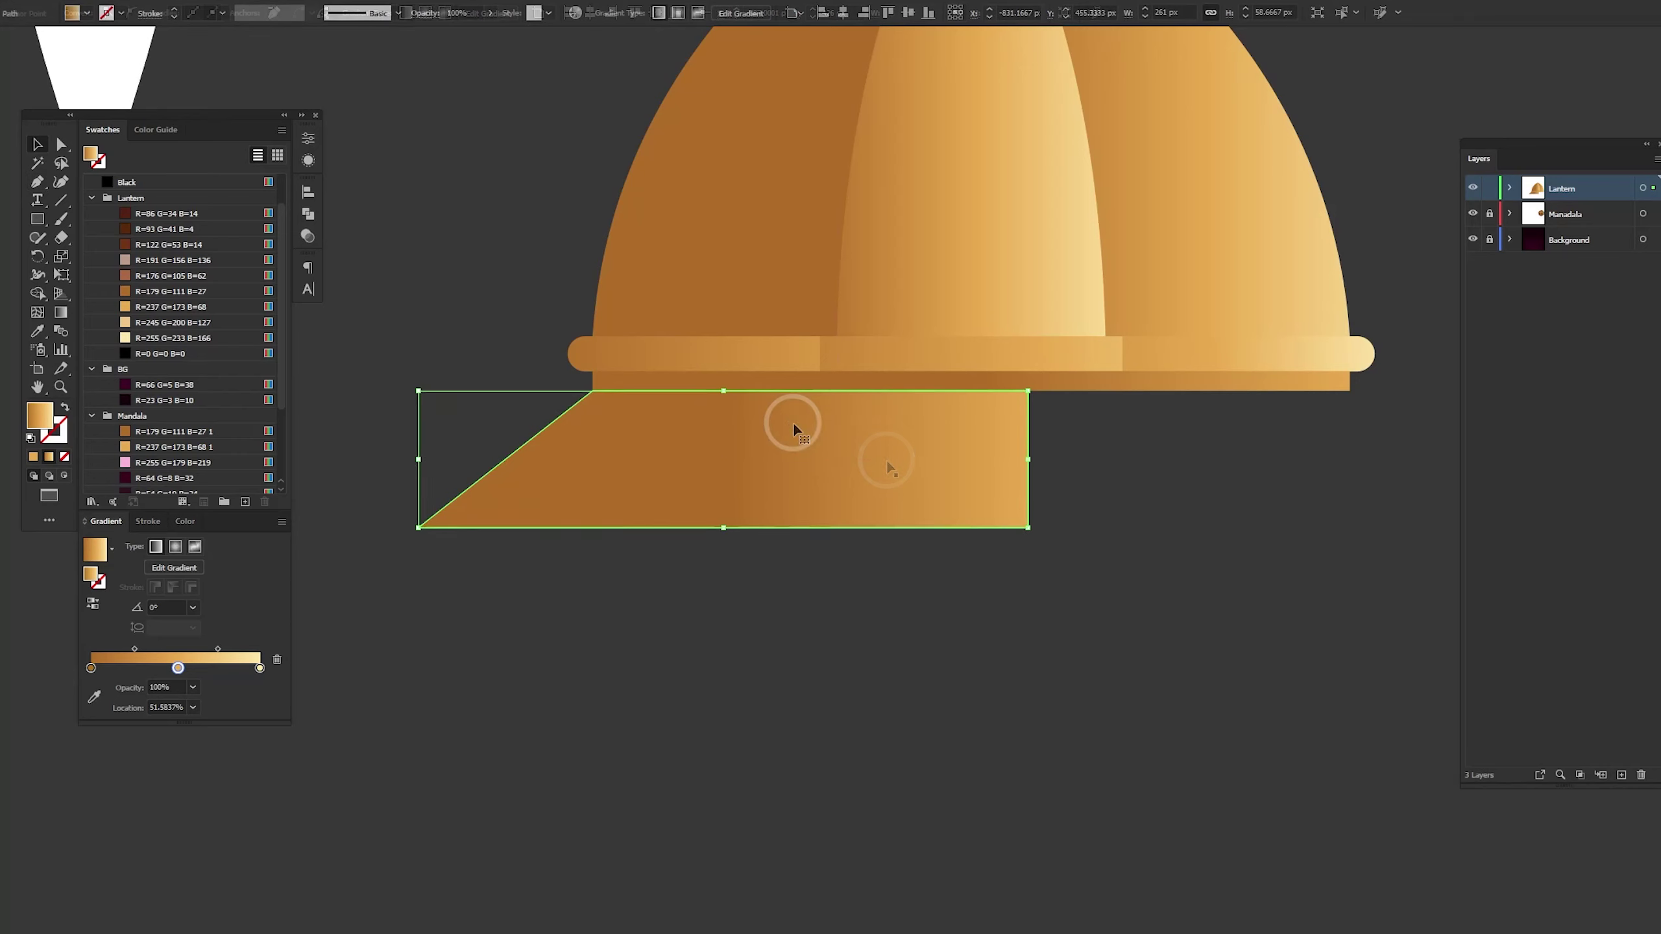
right_click(794, 427)
mouse_move(841, 689)
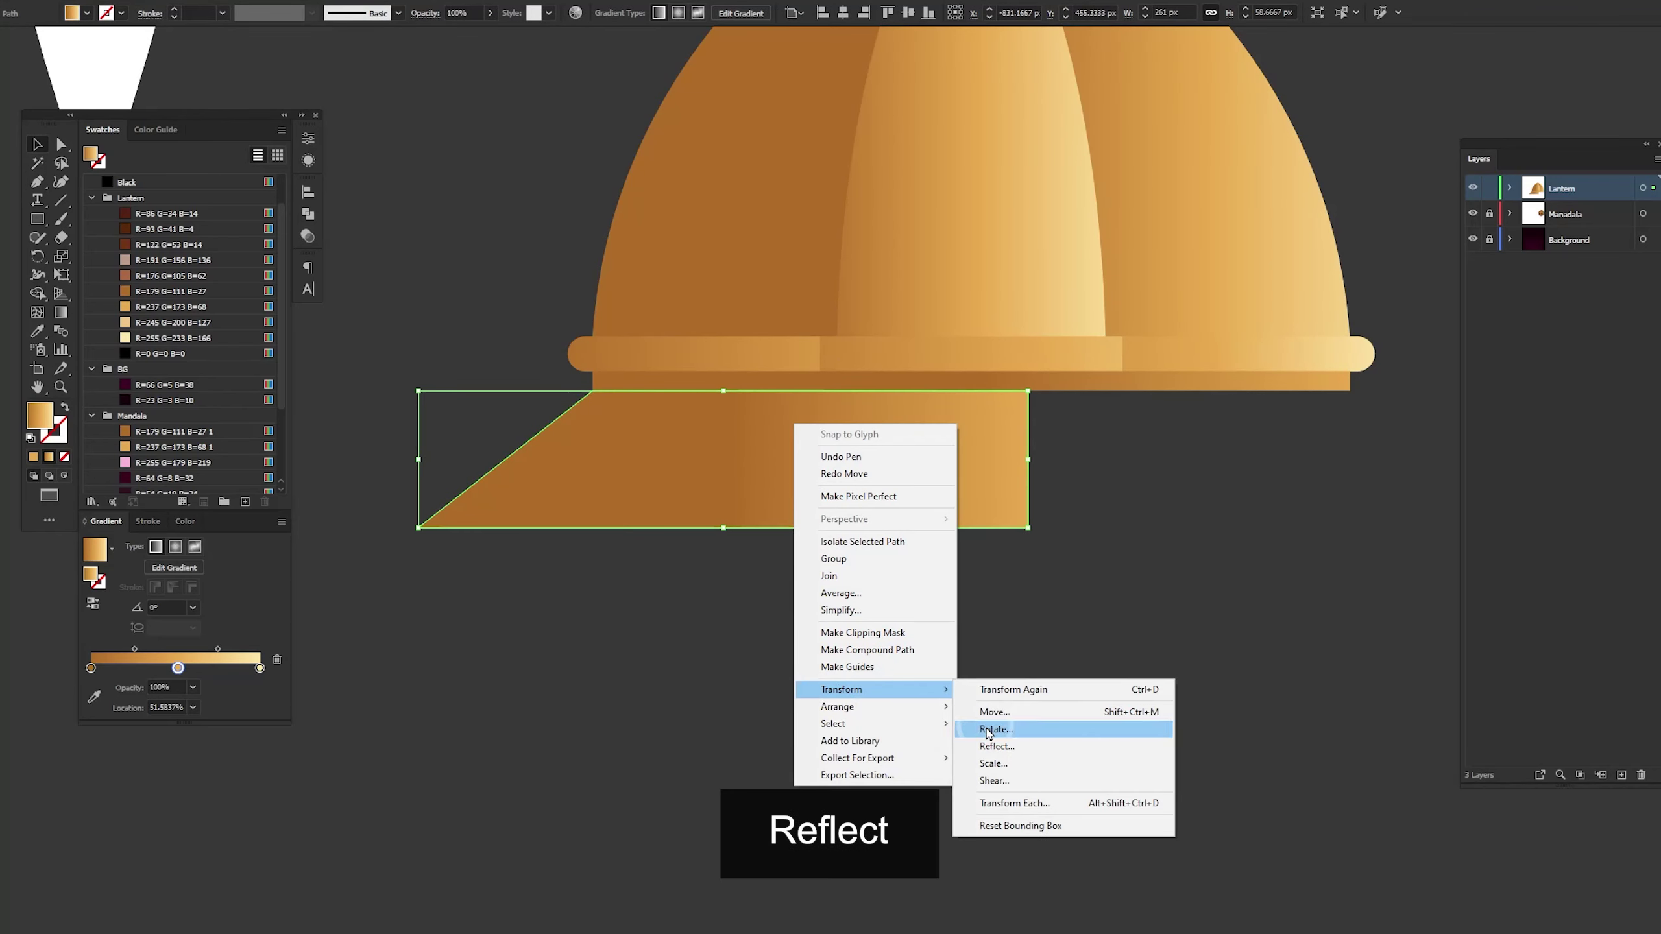
Make a vertically reflected copy of the half-base and align it with the band's right end
click(990, 746)
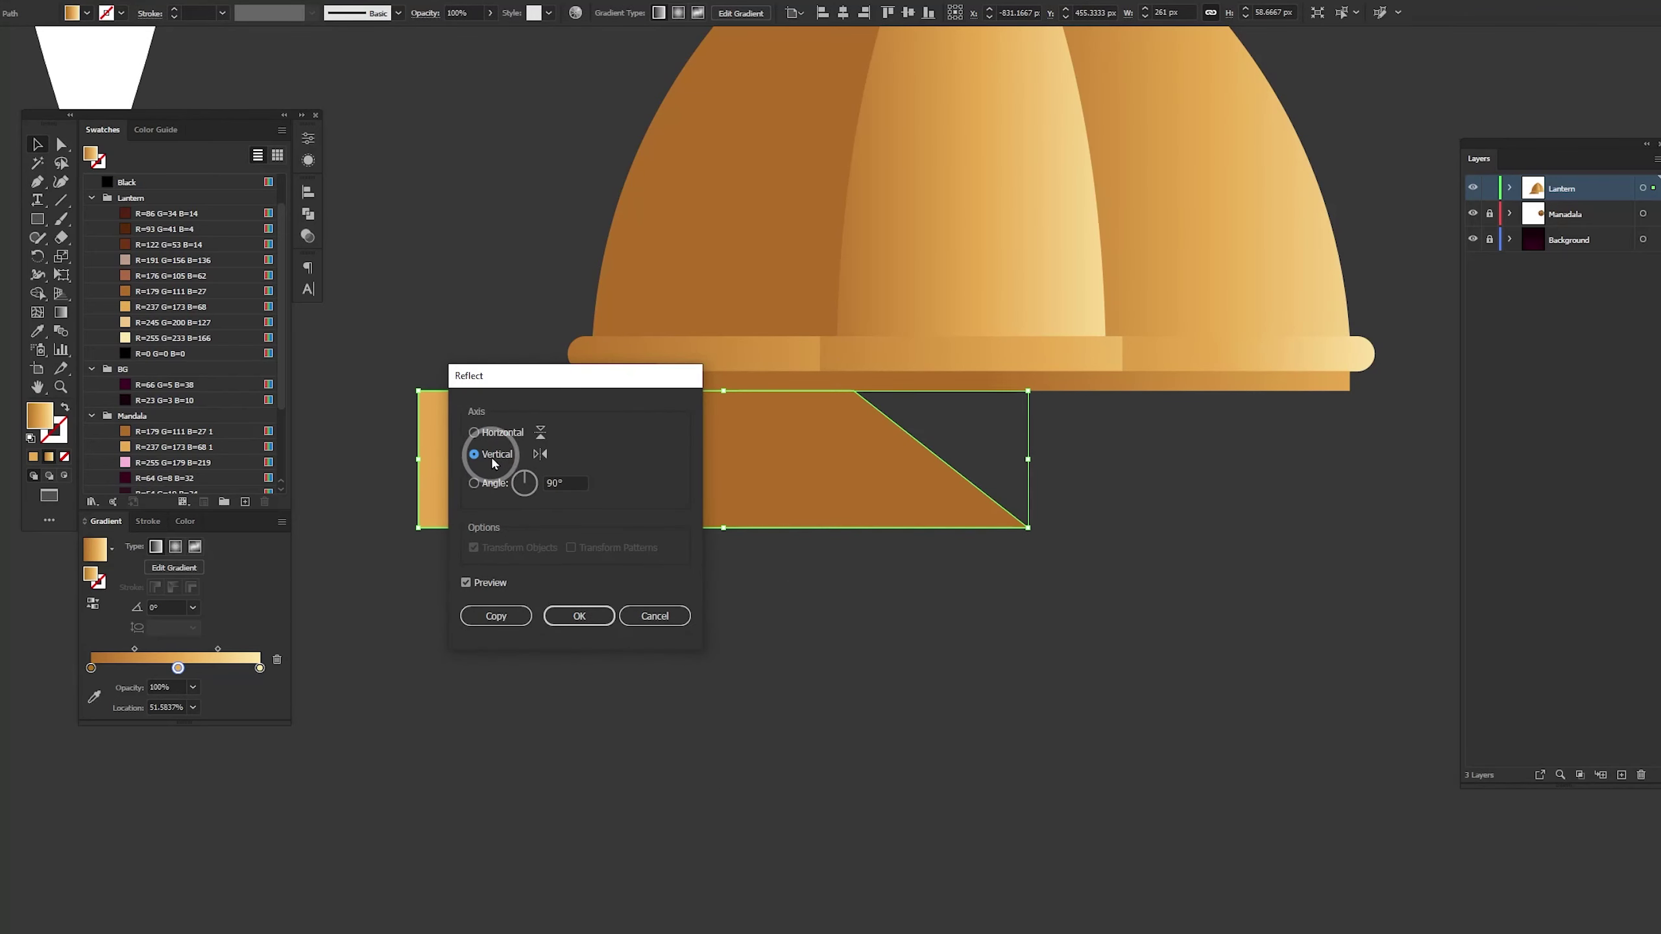
click(496, 616)
drag(651, 460, 1149, 489)
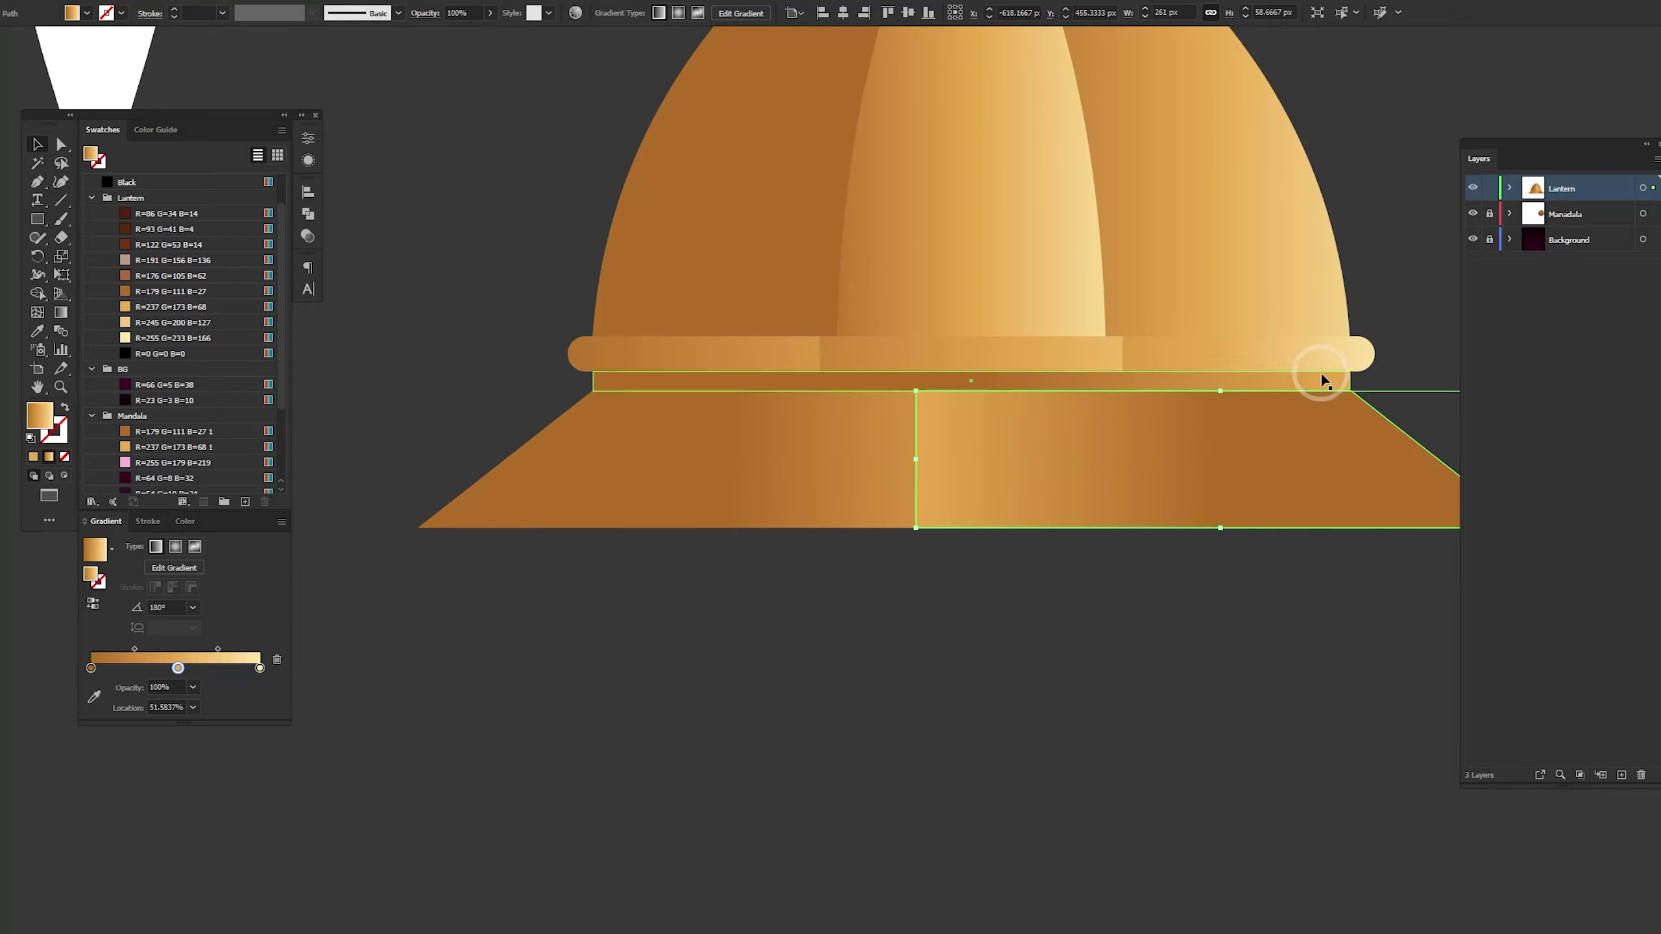
key(z)
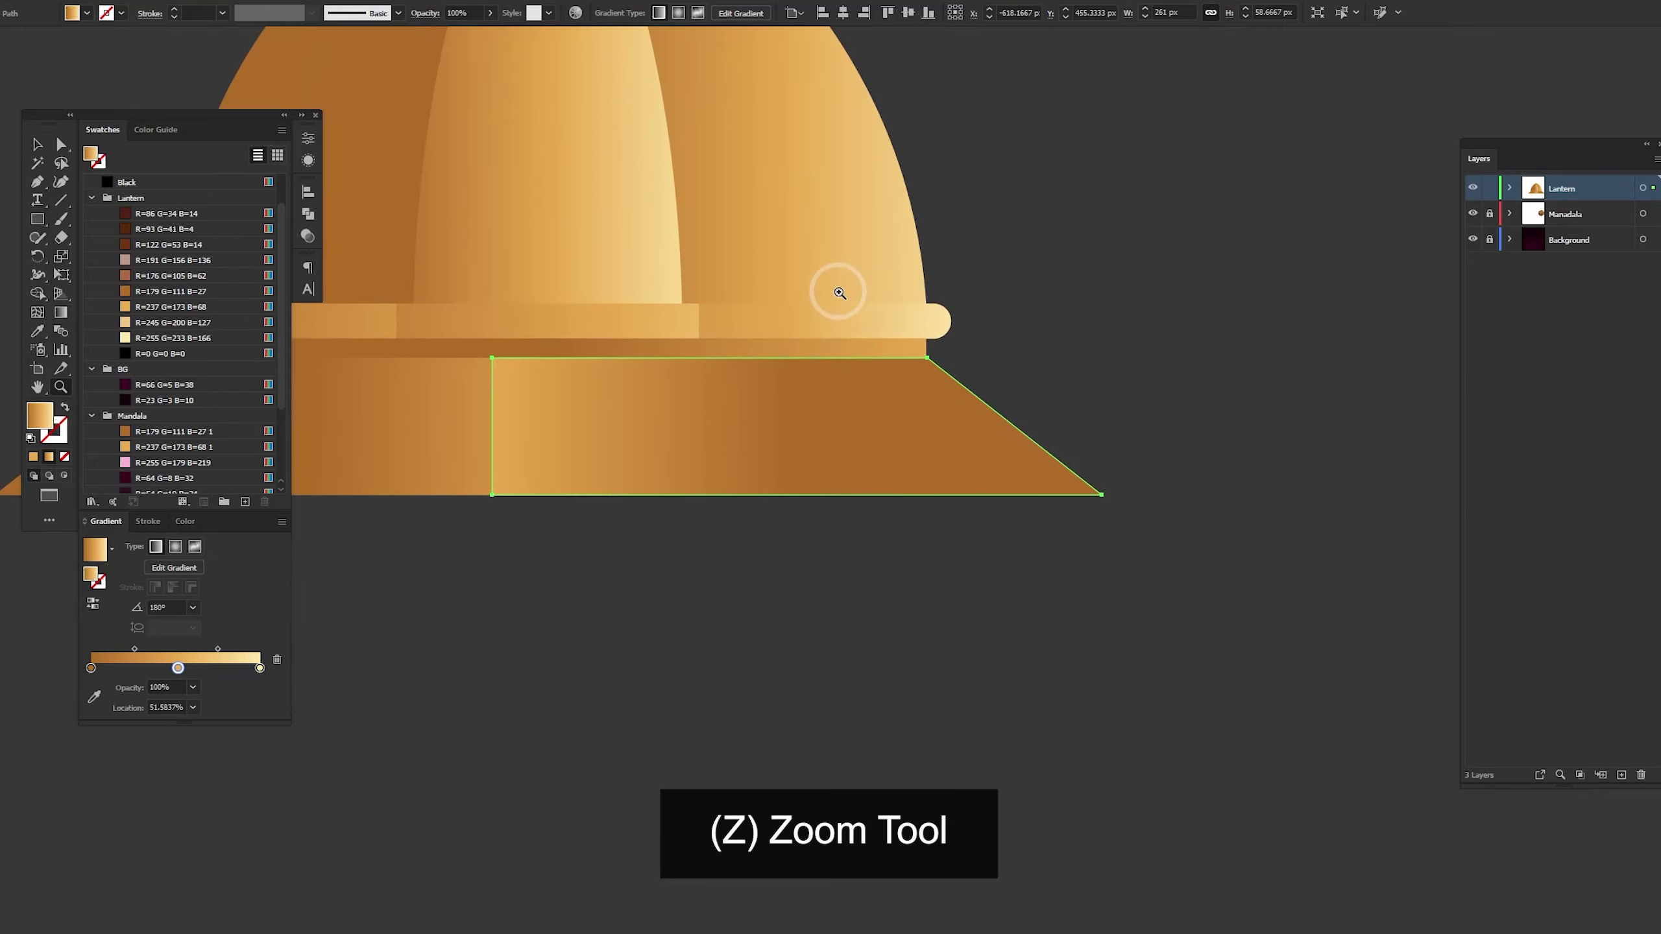
drag(915, 359, 972, 400)
drag(1154, 695, 1146, 699)
key(ctrl+minus)
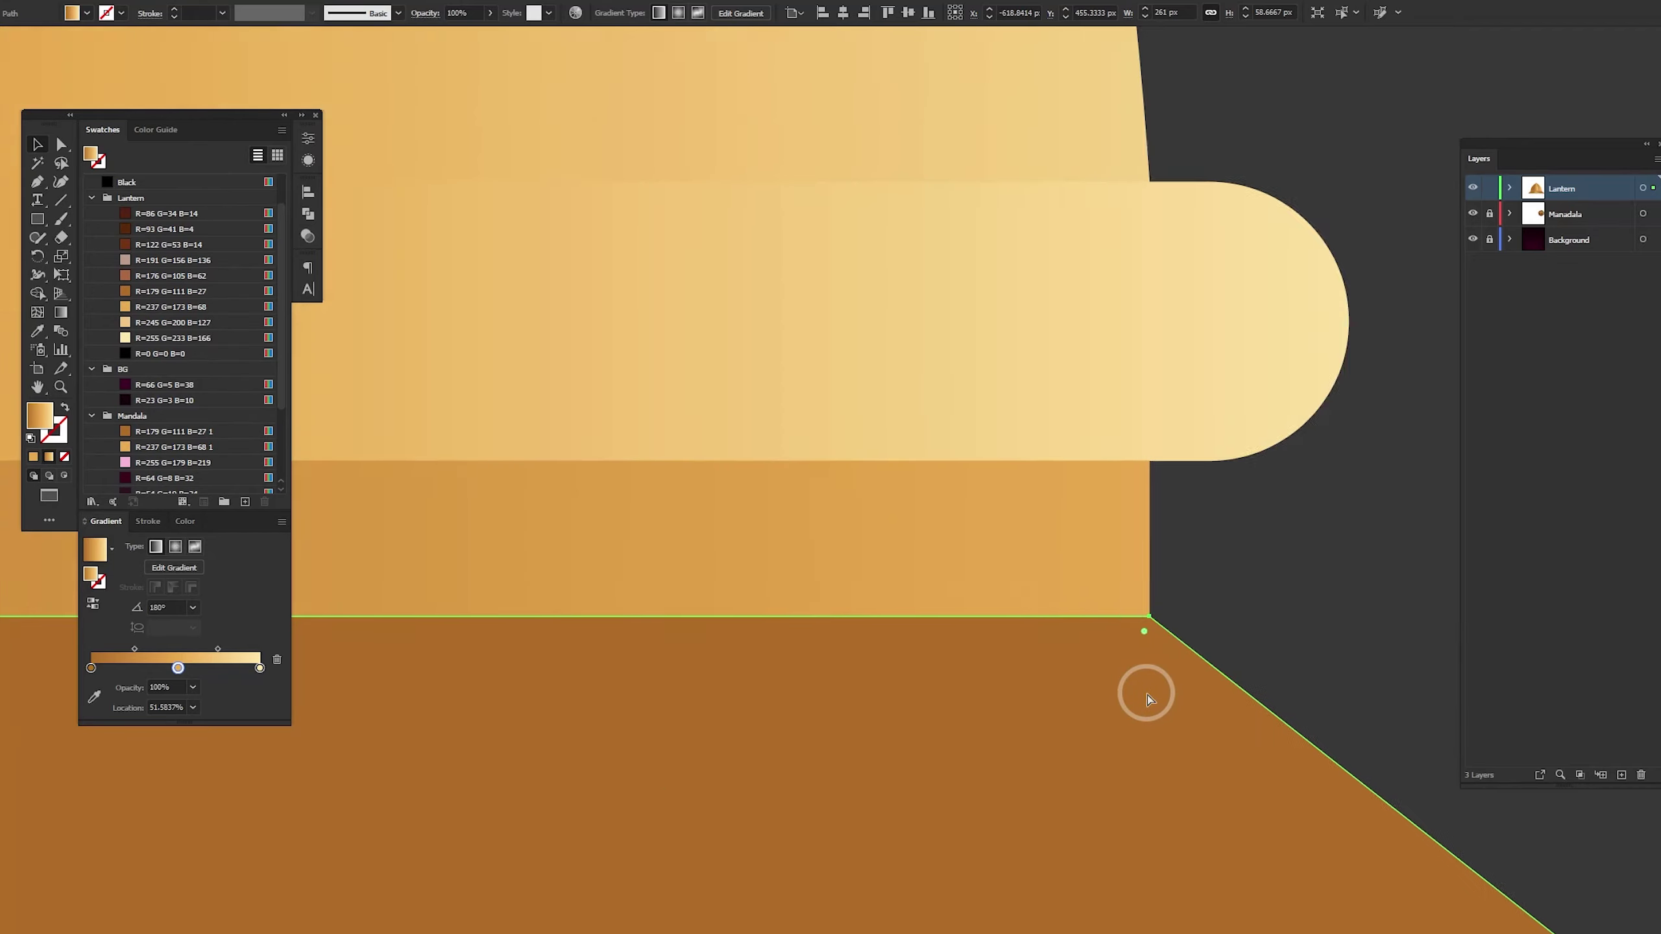
key(ctrl+minus)
key(ctrl+minus)
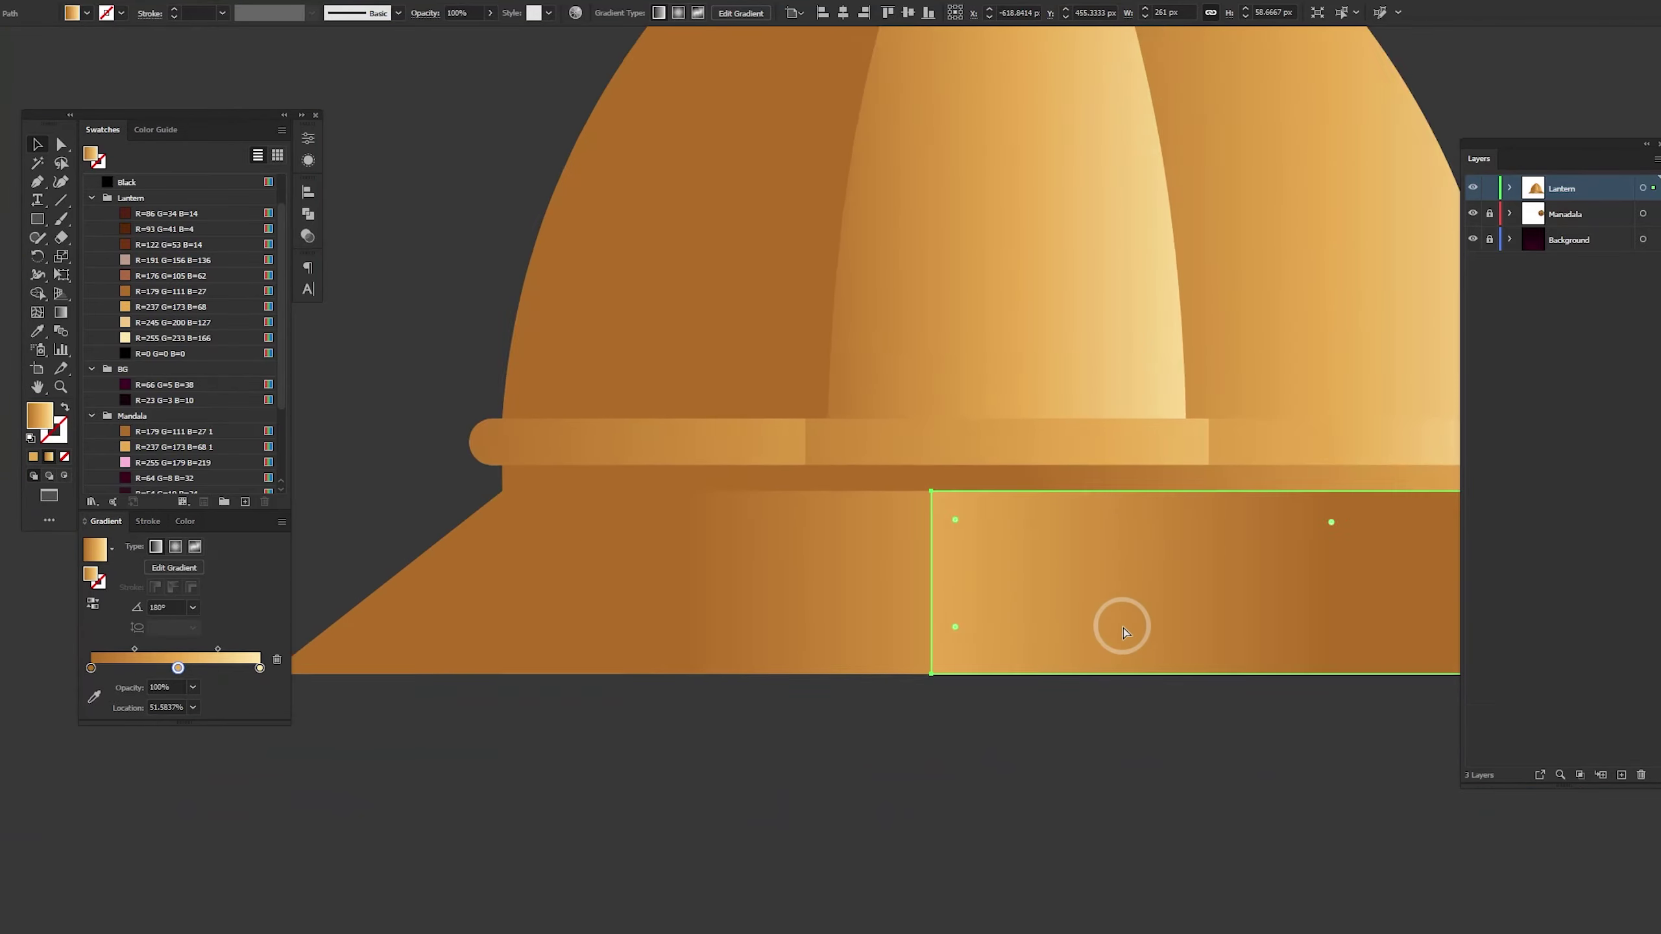
Unite both halves into one trapezoid base with Pathfinder
click(846, 553)
scroll(837, 554, right, 3)
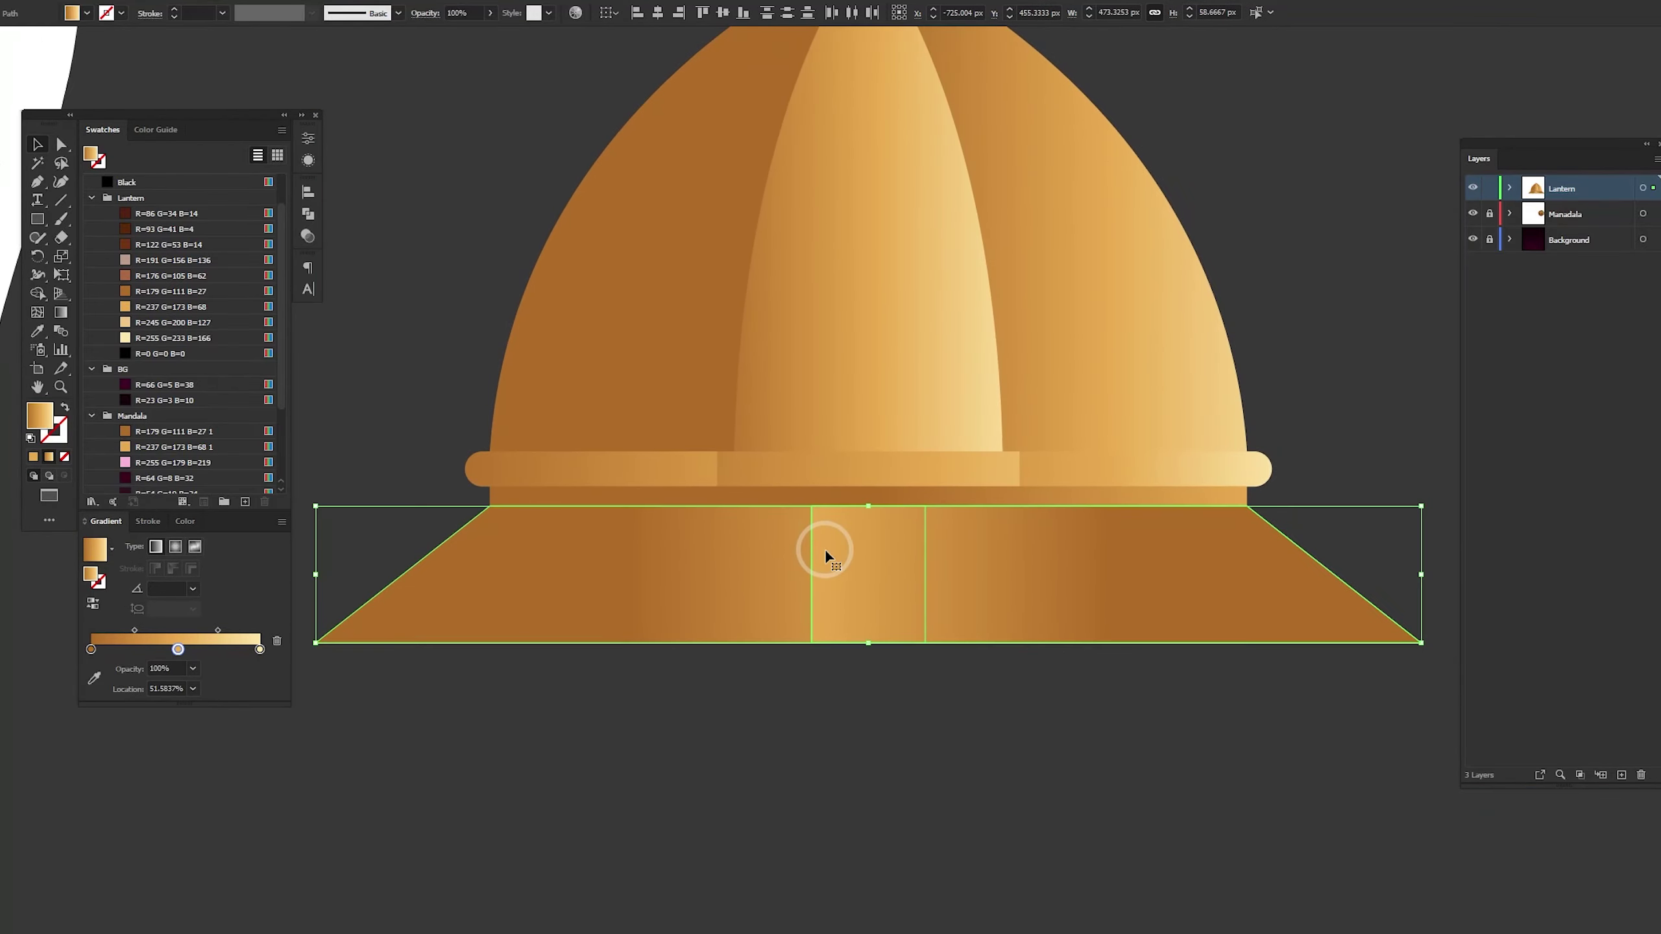
click(308, 214)
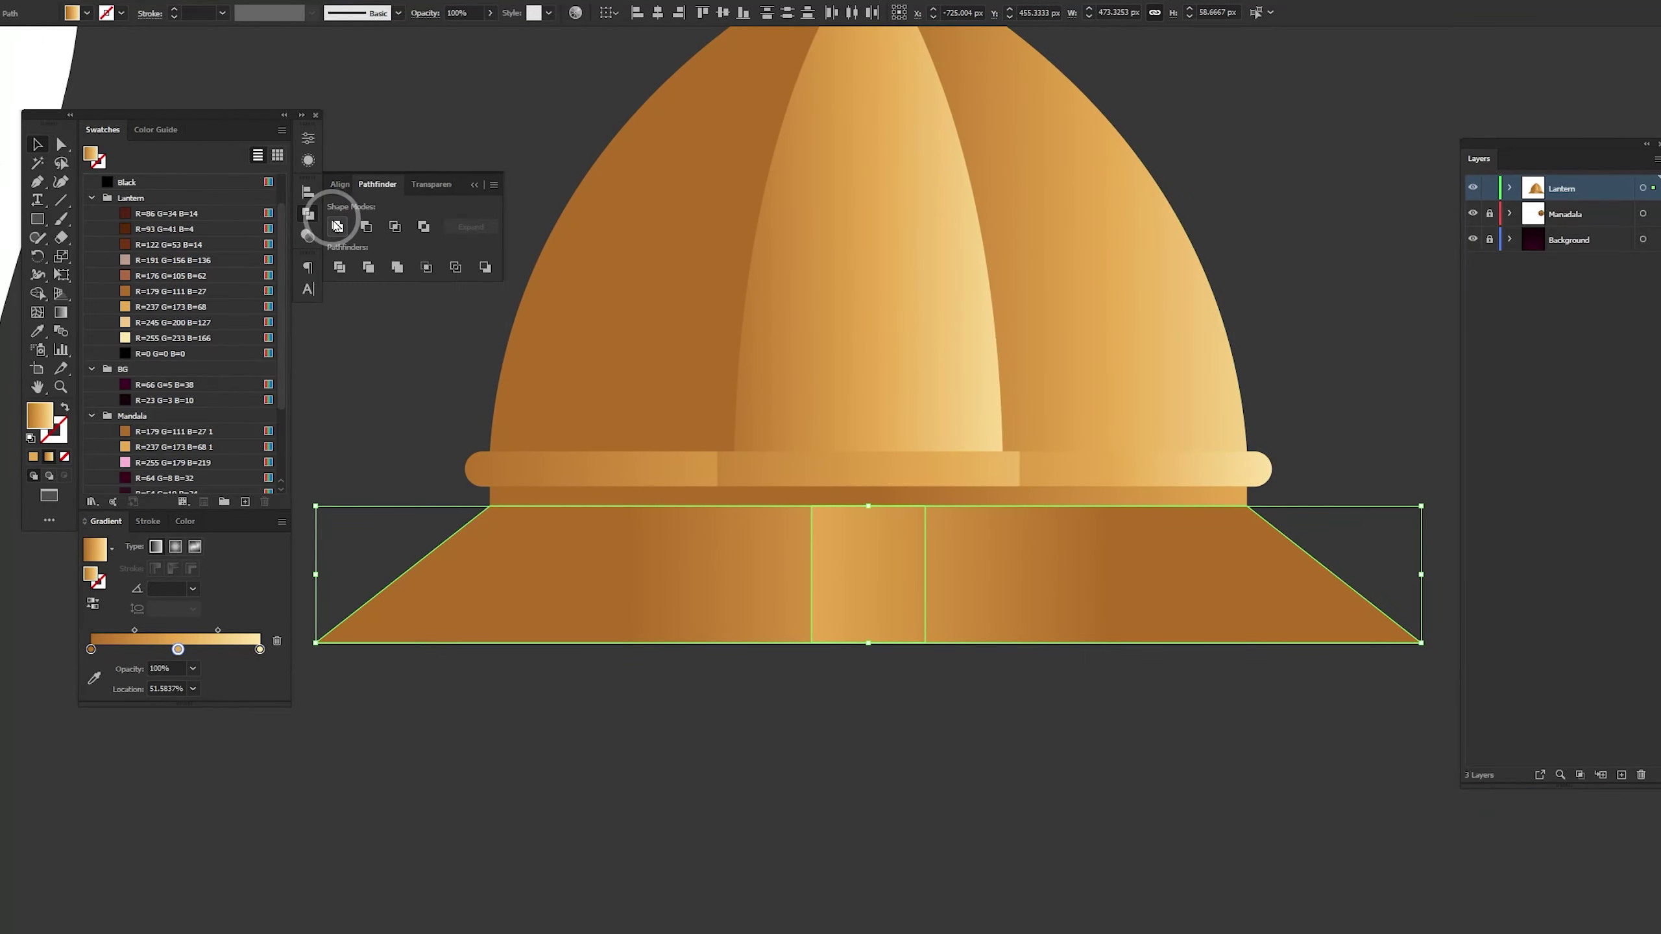
click(336, 227)
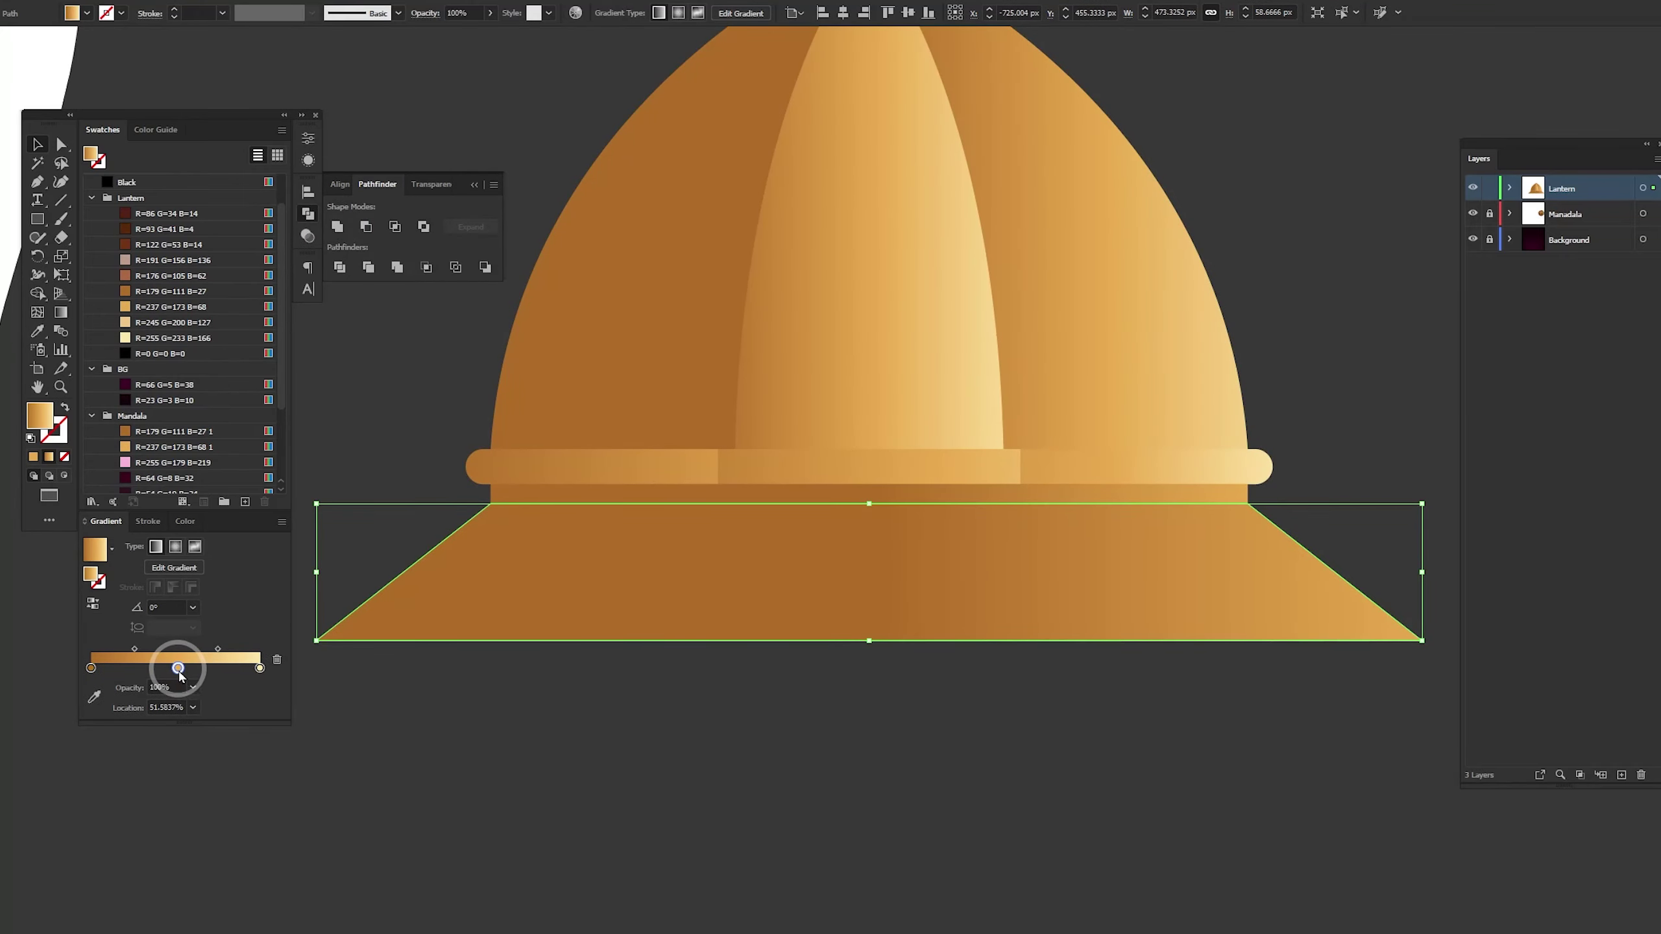
Shift the base gradient's middle stop right and make its left stop R=122 G=53 B=14 brown
drag(179, 674, 203, 676)
scroll(181, 330, down, 3)
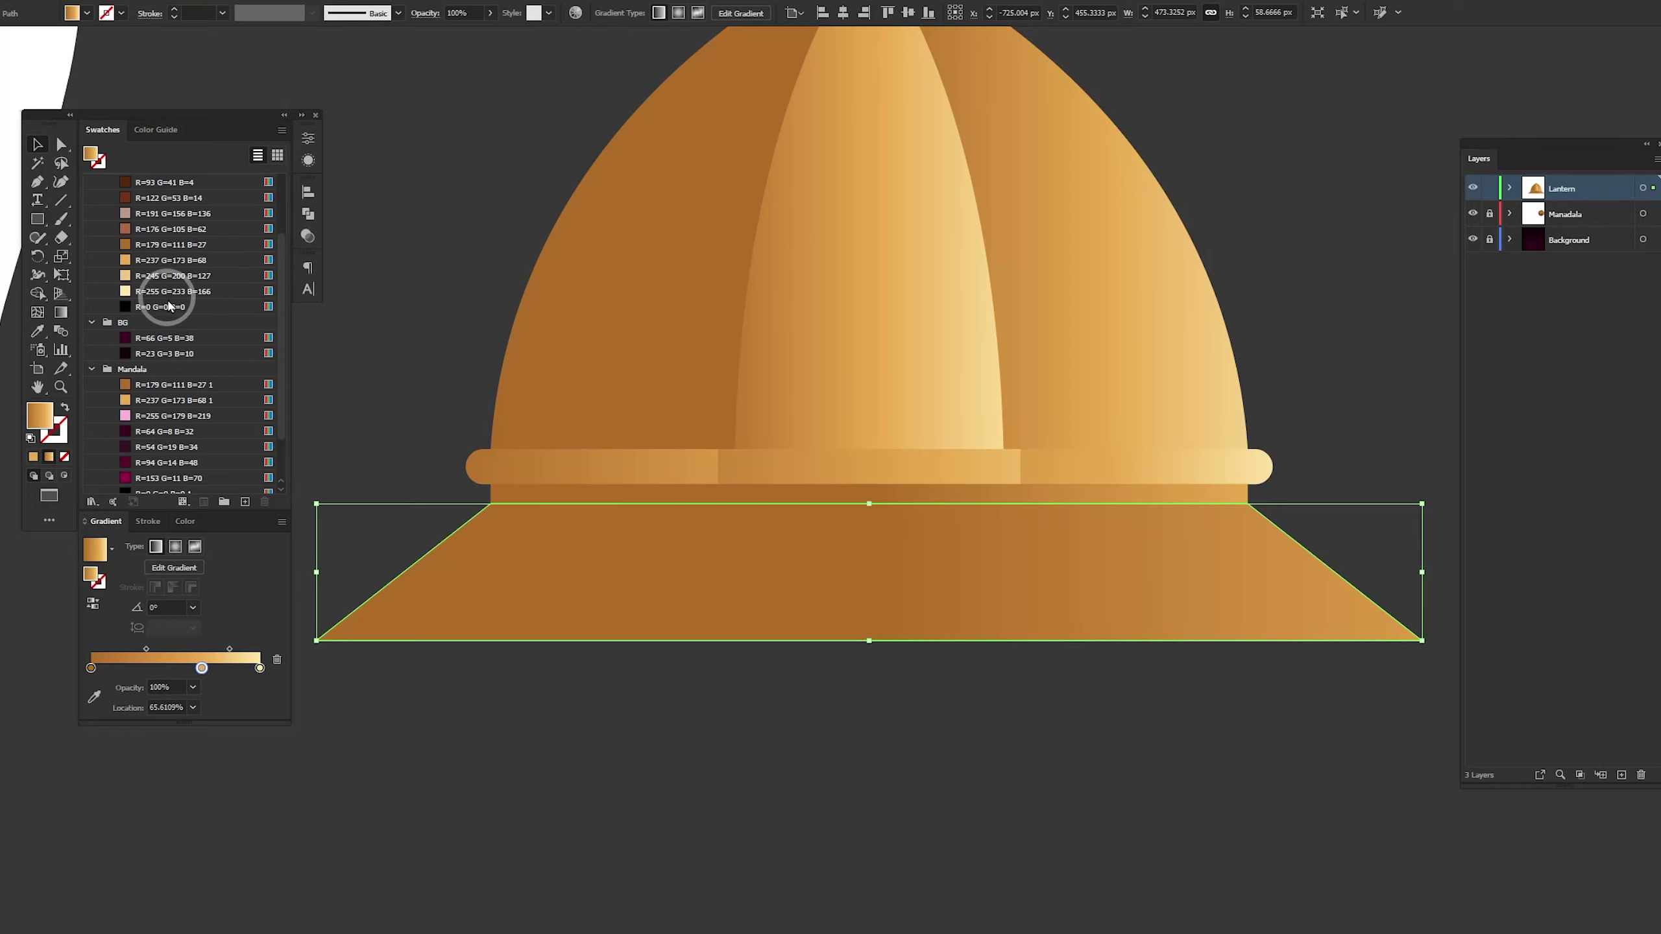
scroll(183, 307, up, 5)
drag(186, 295, 90, 670)
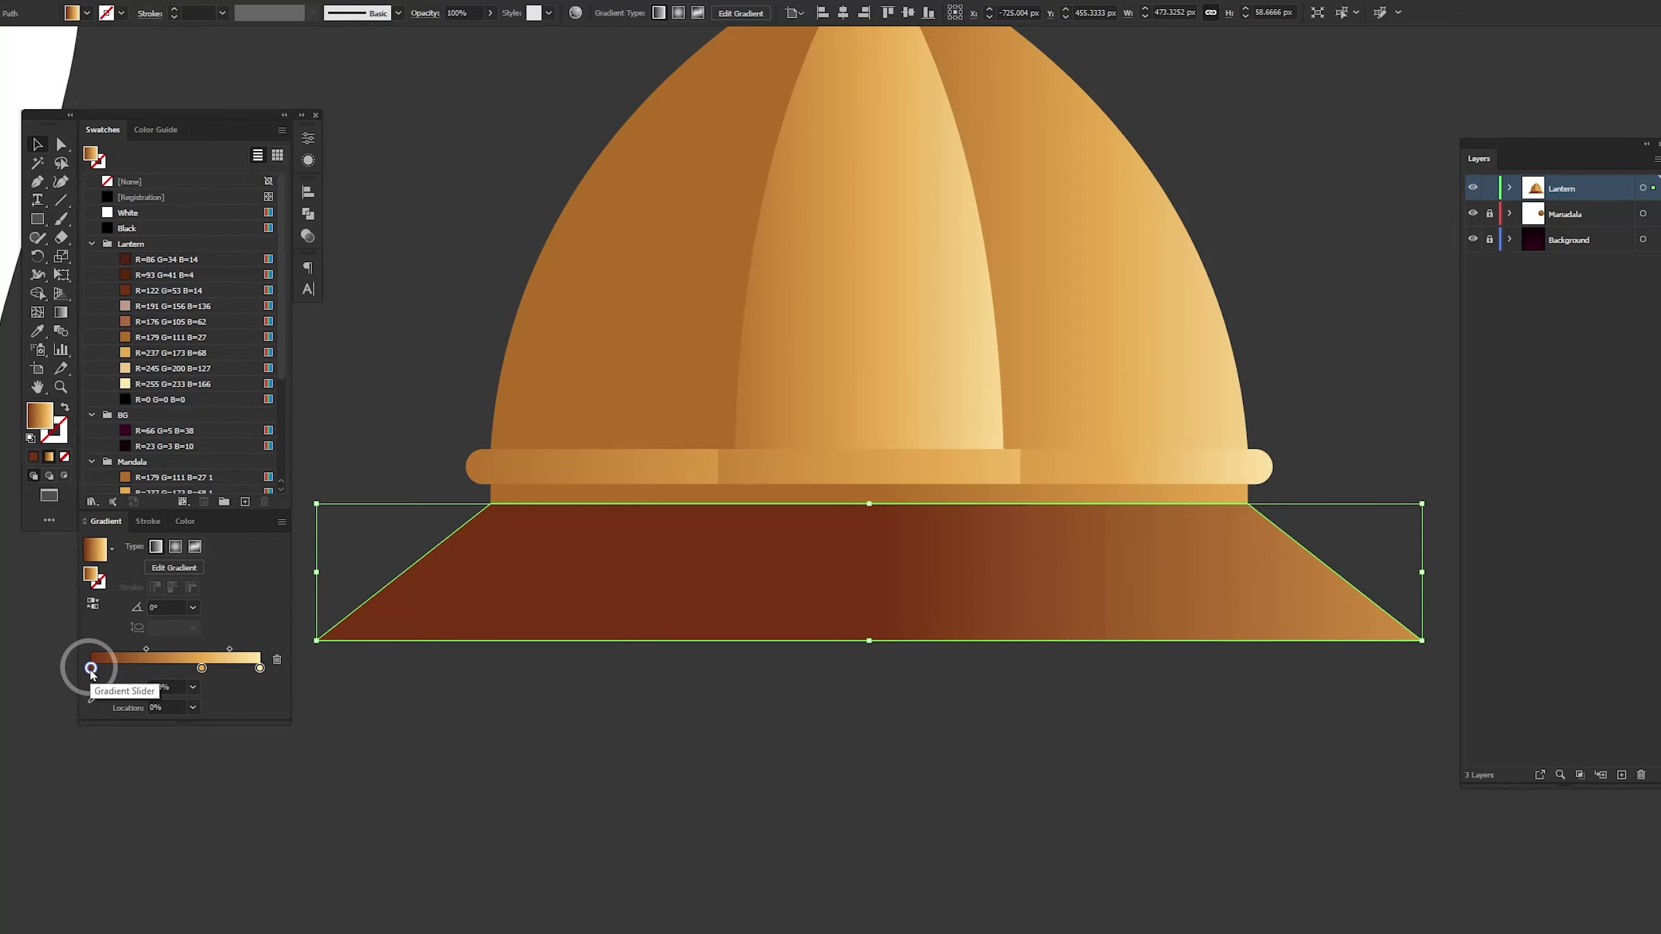
Redraw the base gradient so it runs from left to right across the base
scroll(960, 638, down, 2)
key(g)
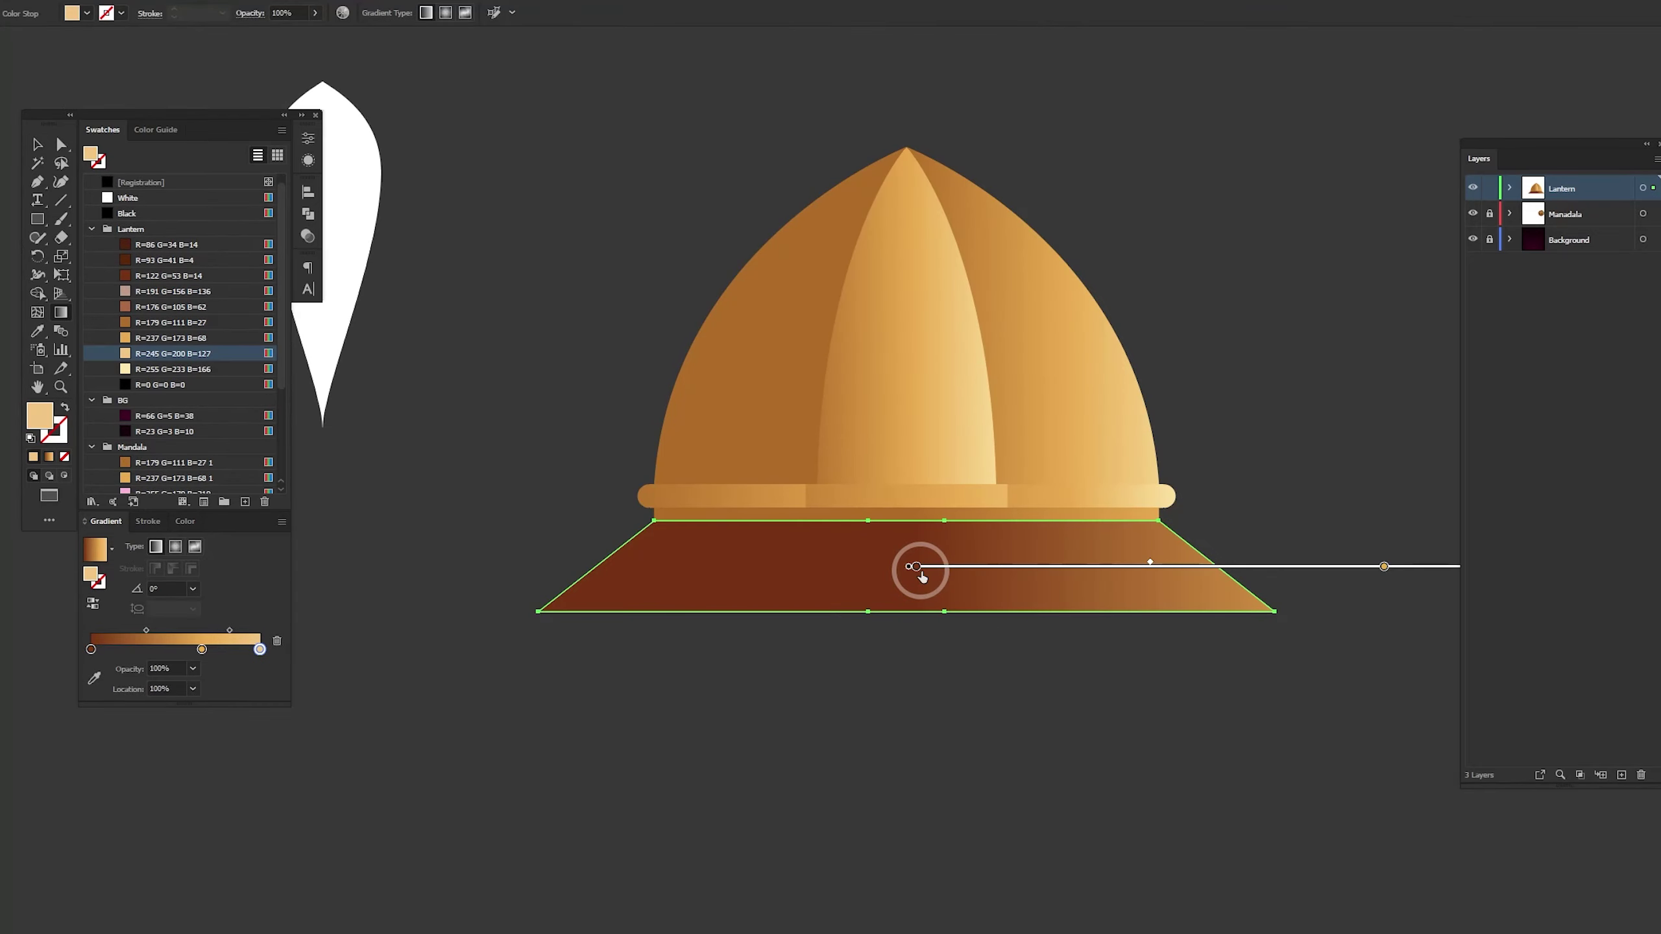
drag(412, 561, 1091, 562)
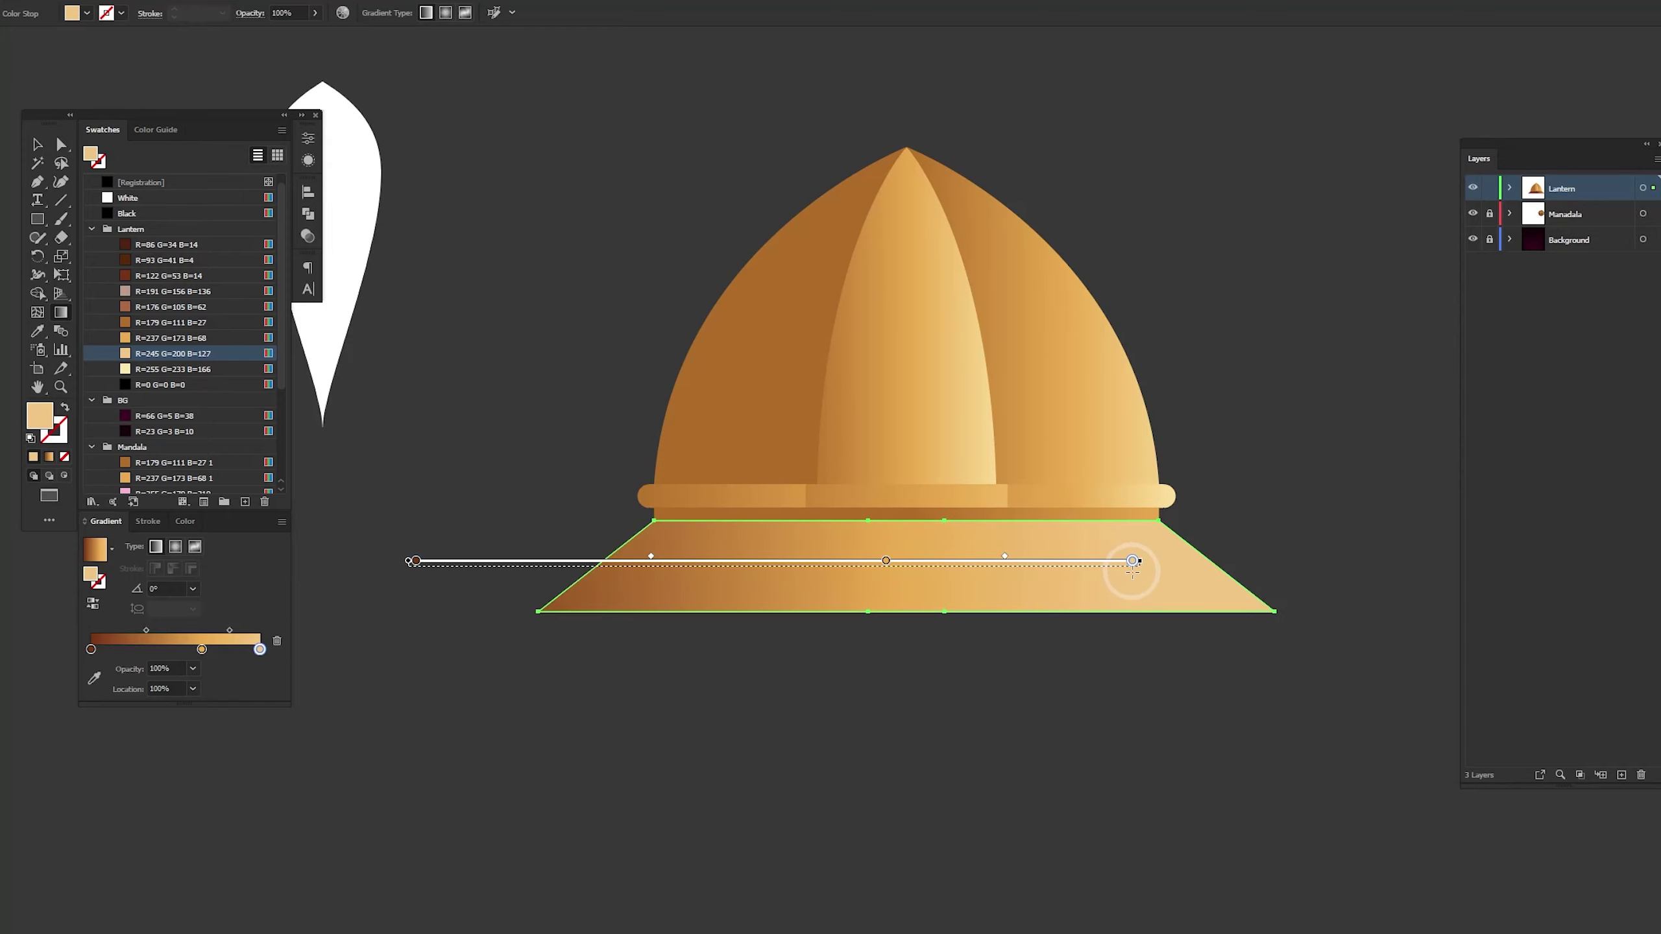
key(v)
click(842, 654)
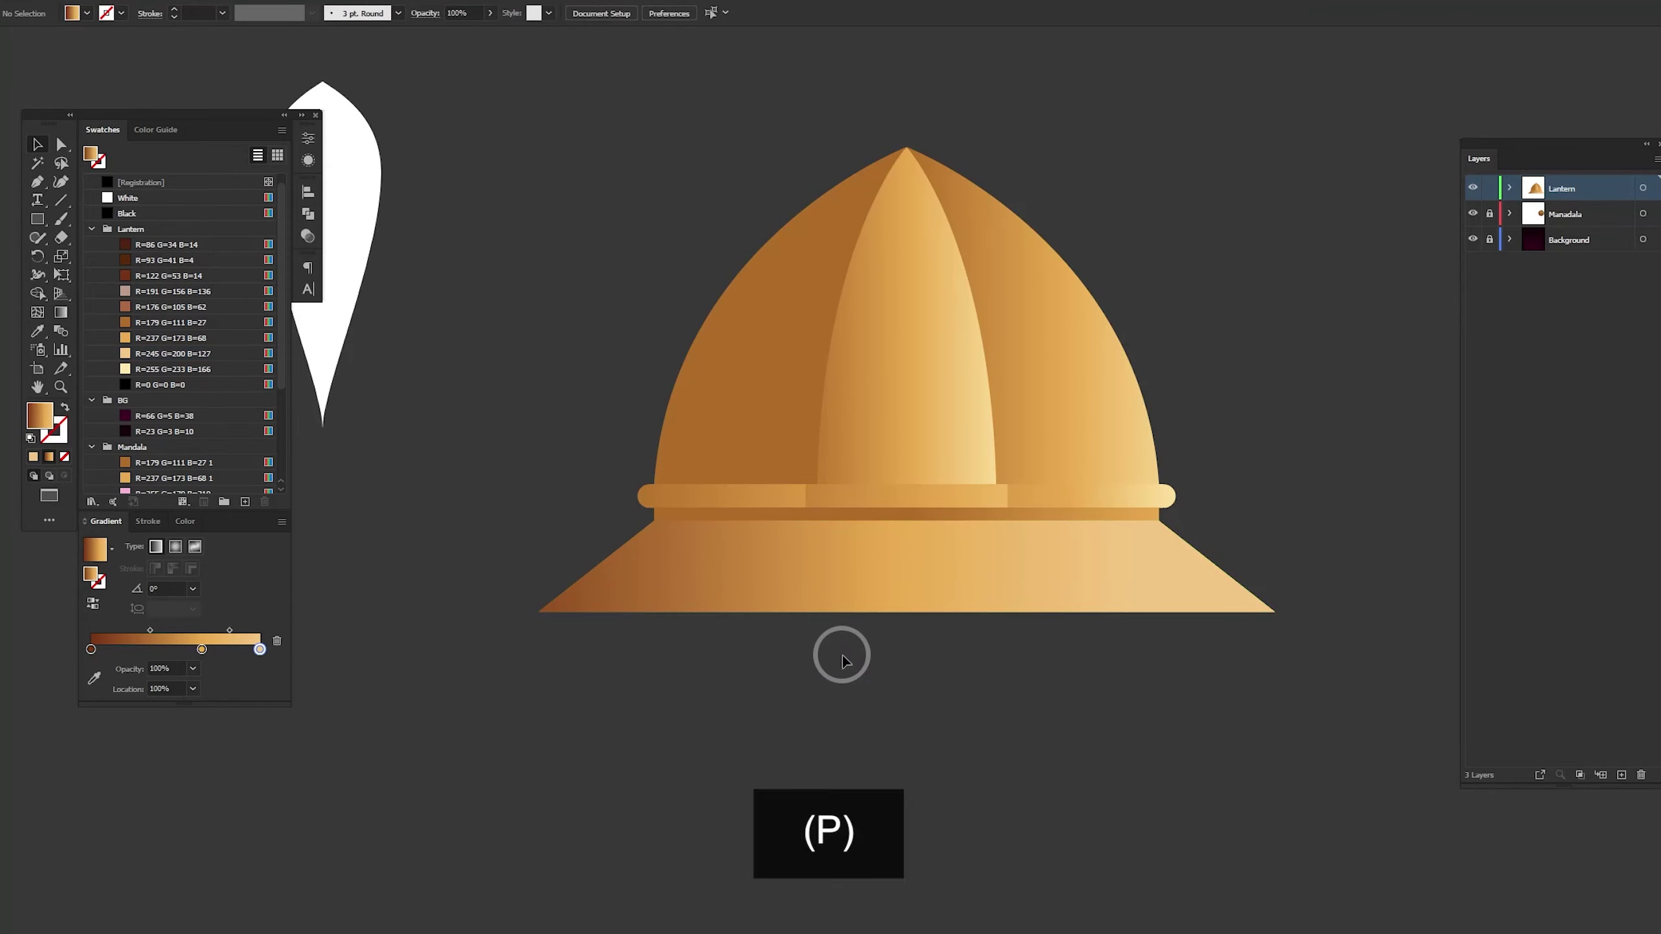
Pen-draw a trapezoid centre panel over the middle of the flared base
key(p)
click(817, 516)
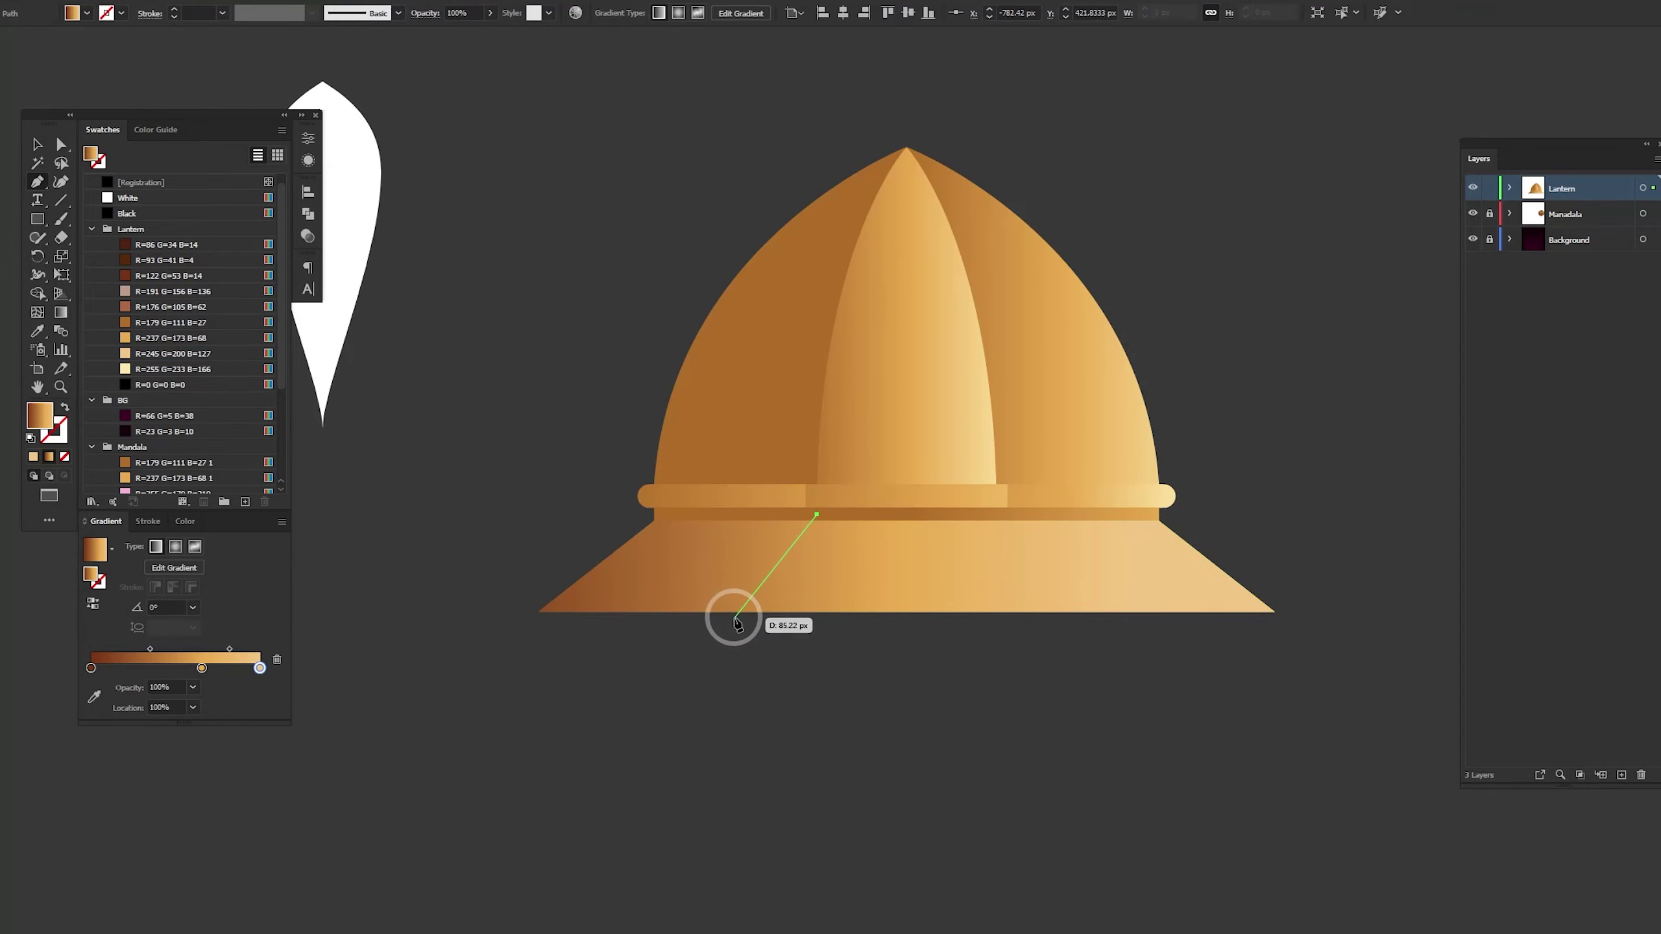
click(746, 624)
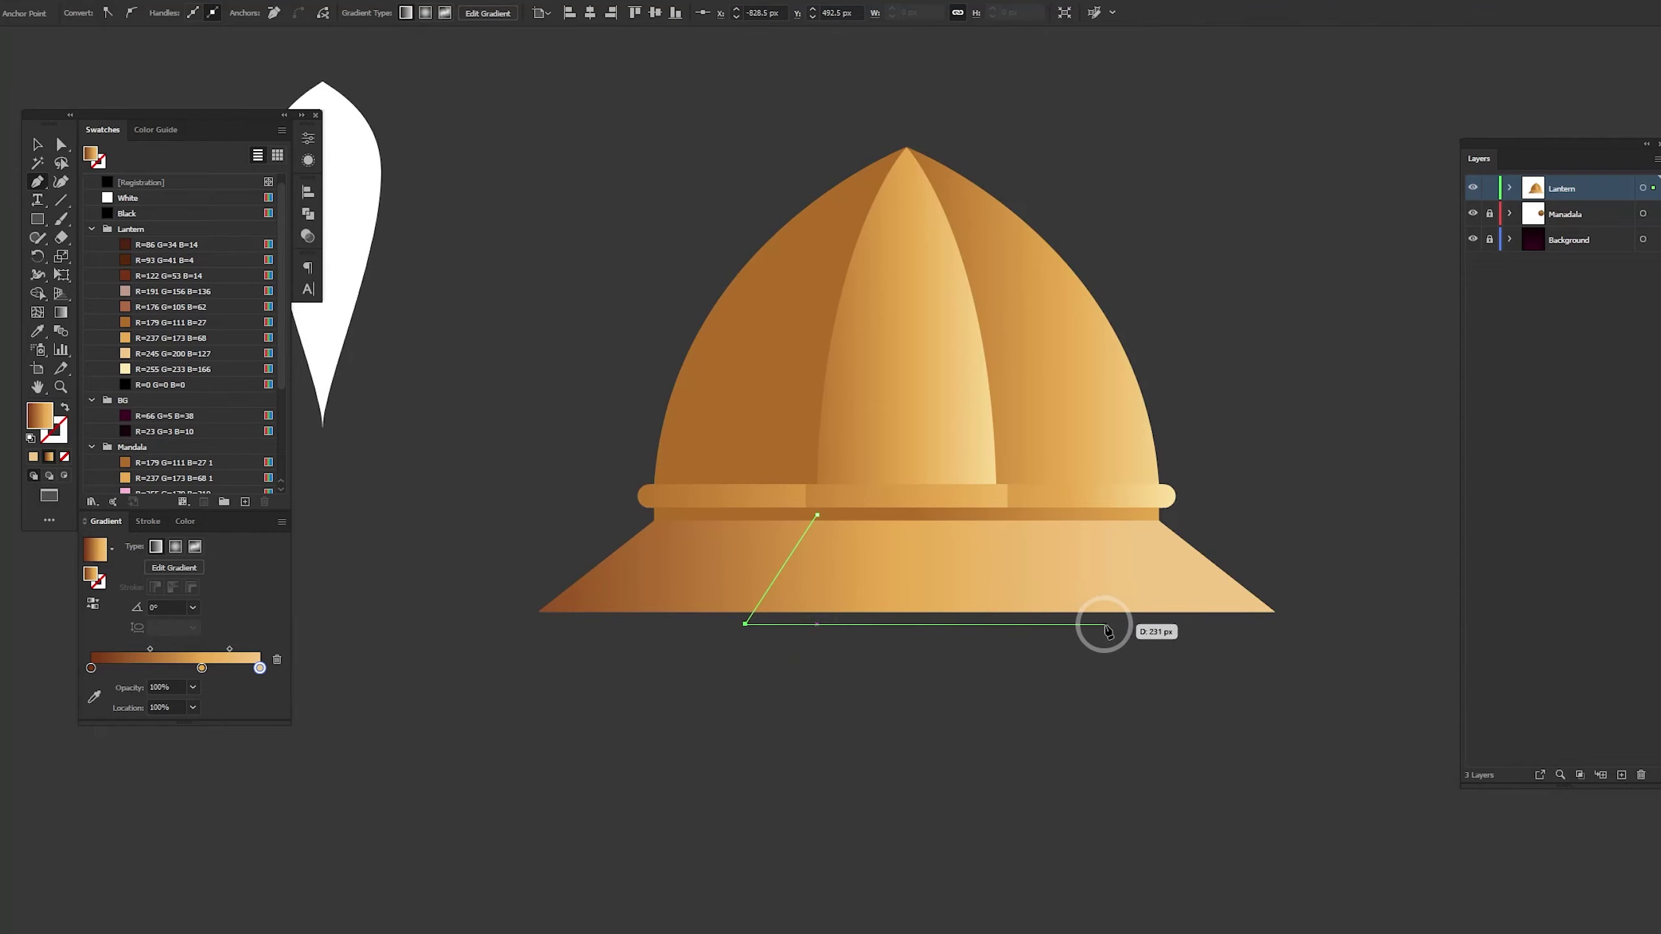
click(1060, 624)
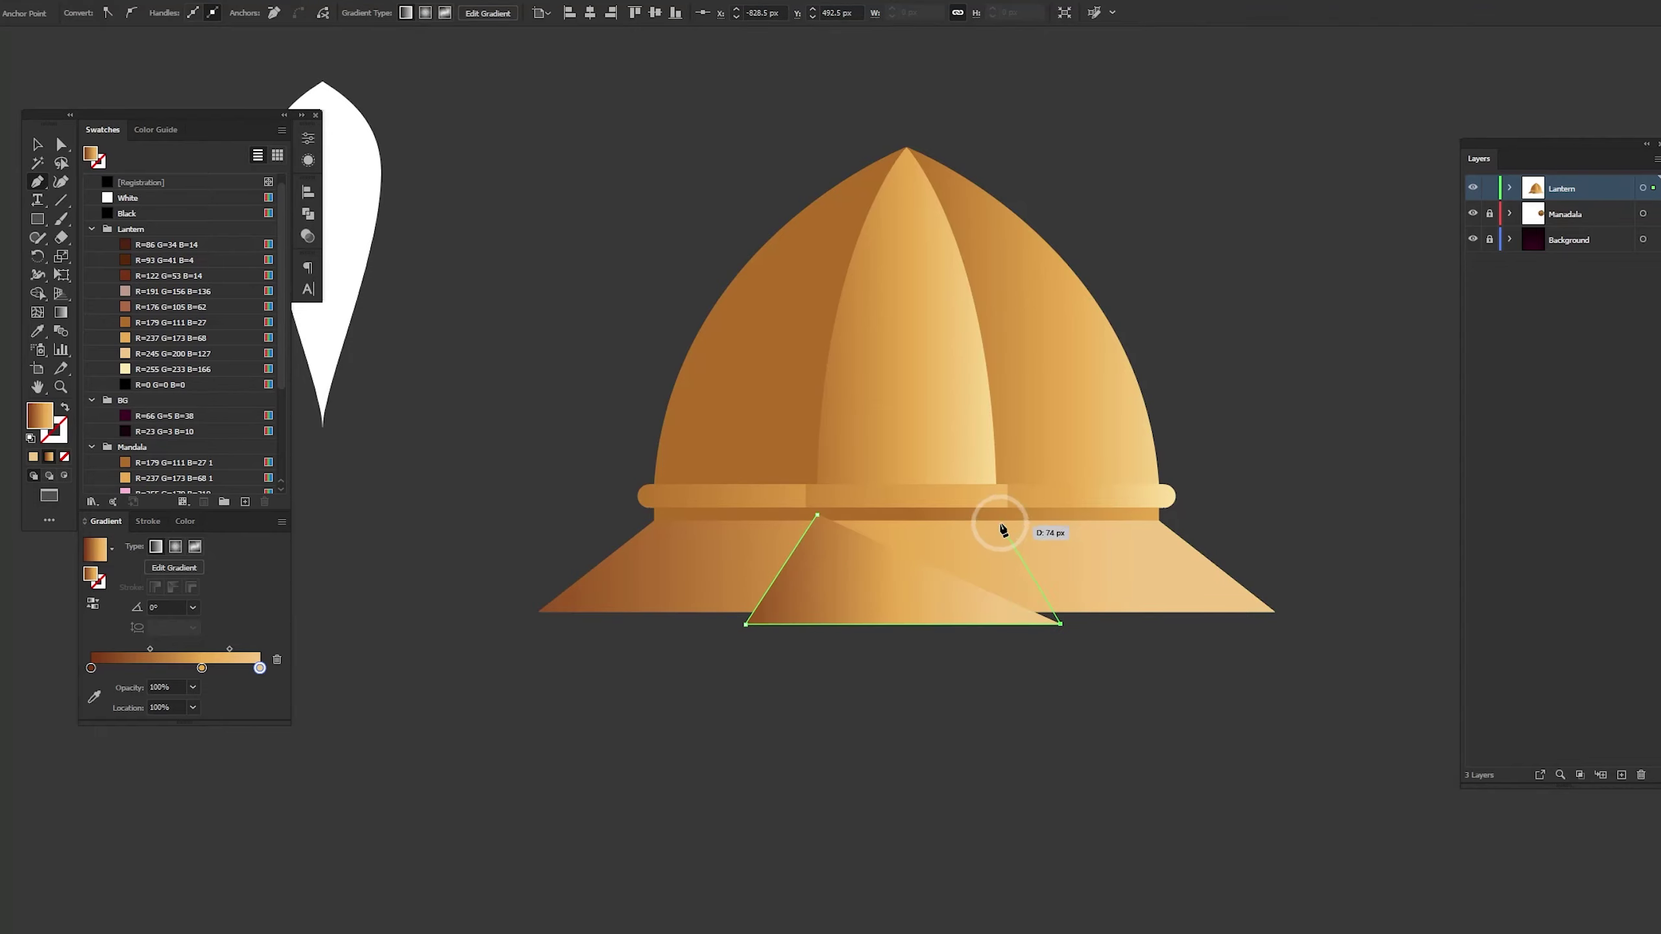
click(991, 516)
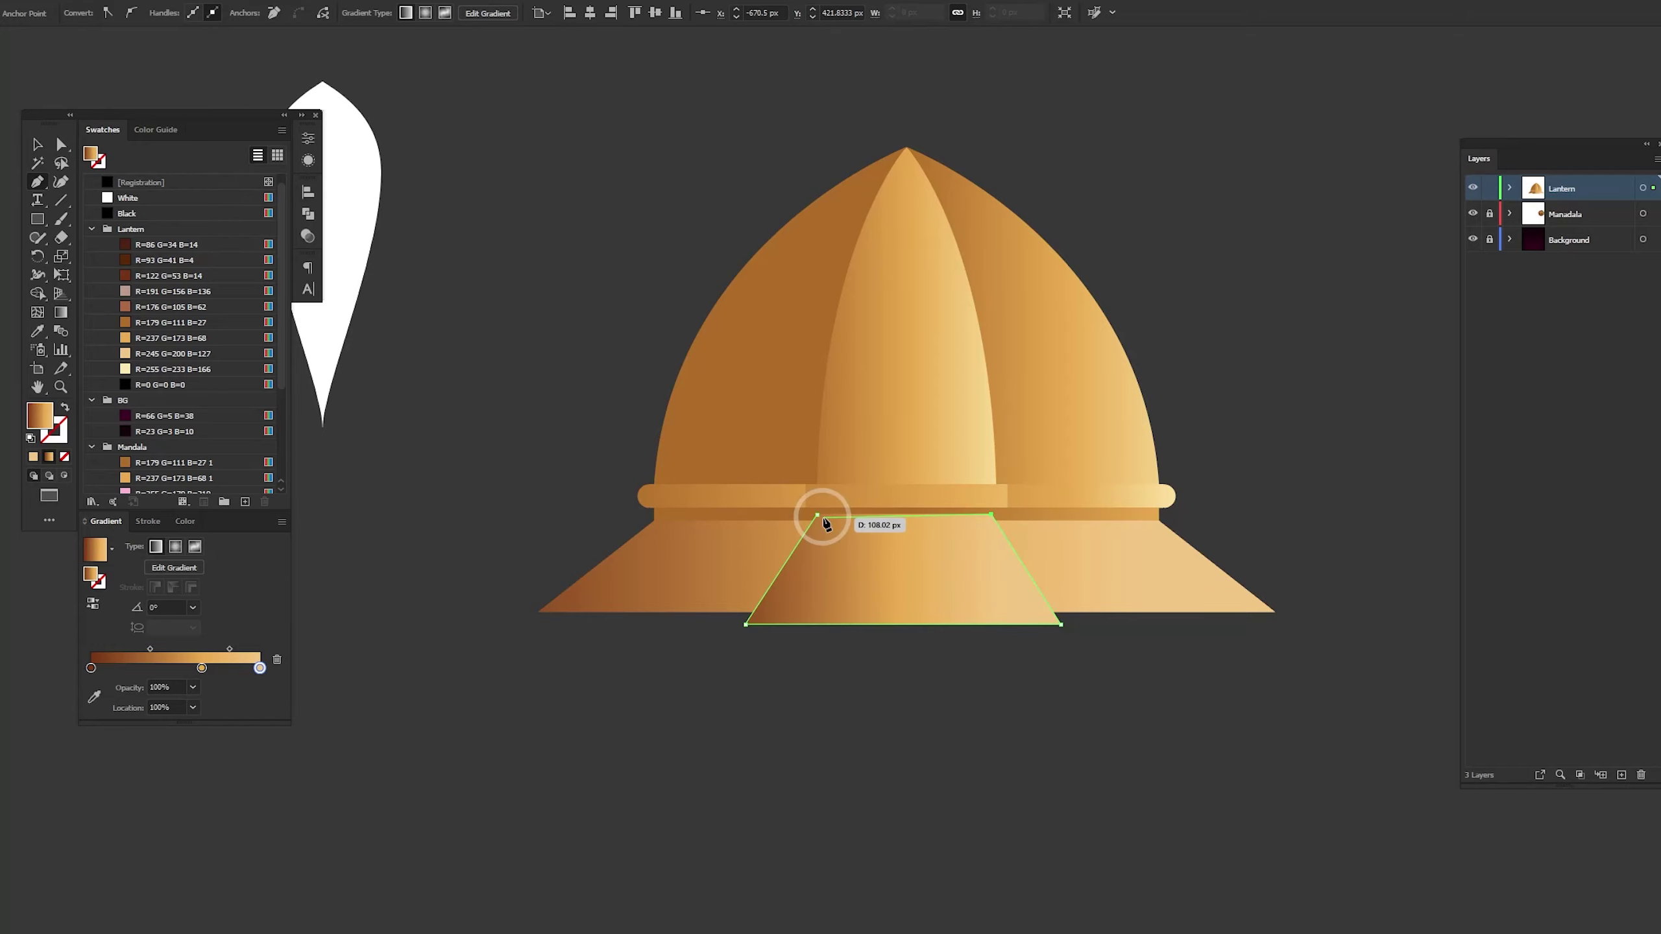
click(817, 516)
Select the panel with the base and use Shape Builder to remove the overhang below
key(v)
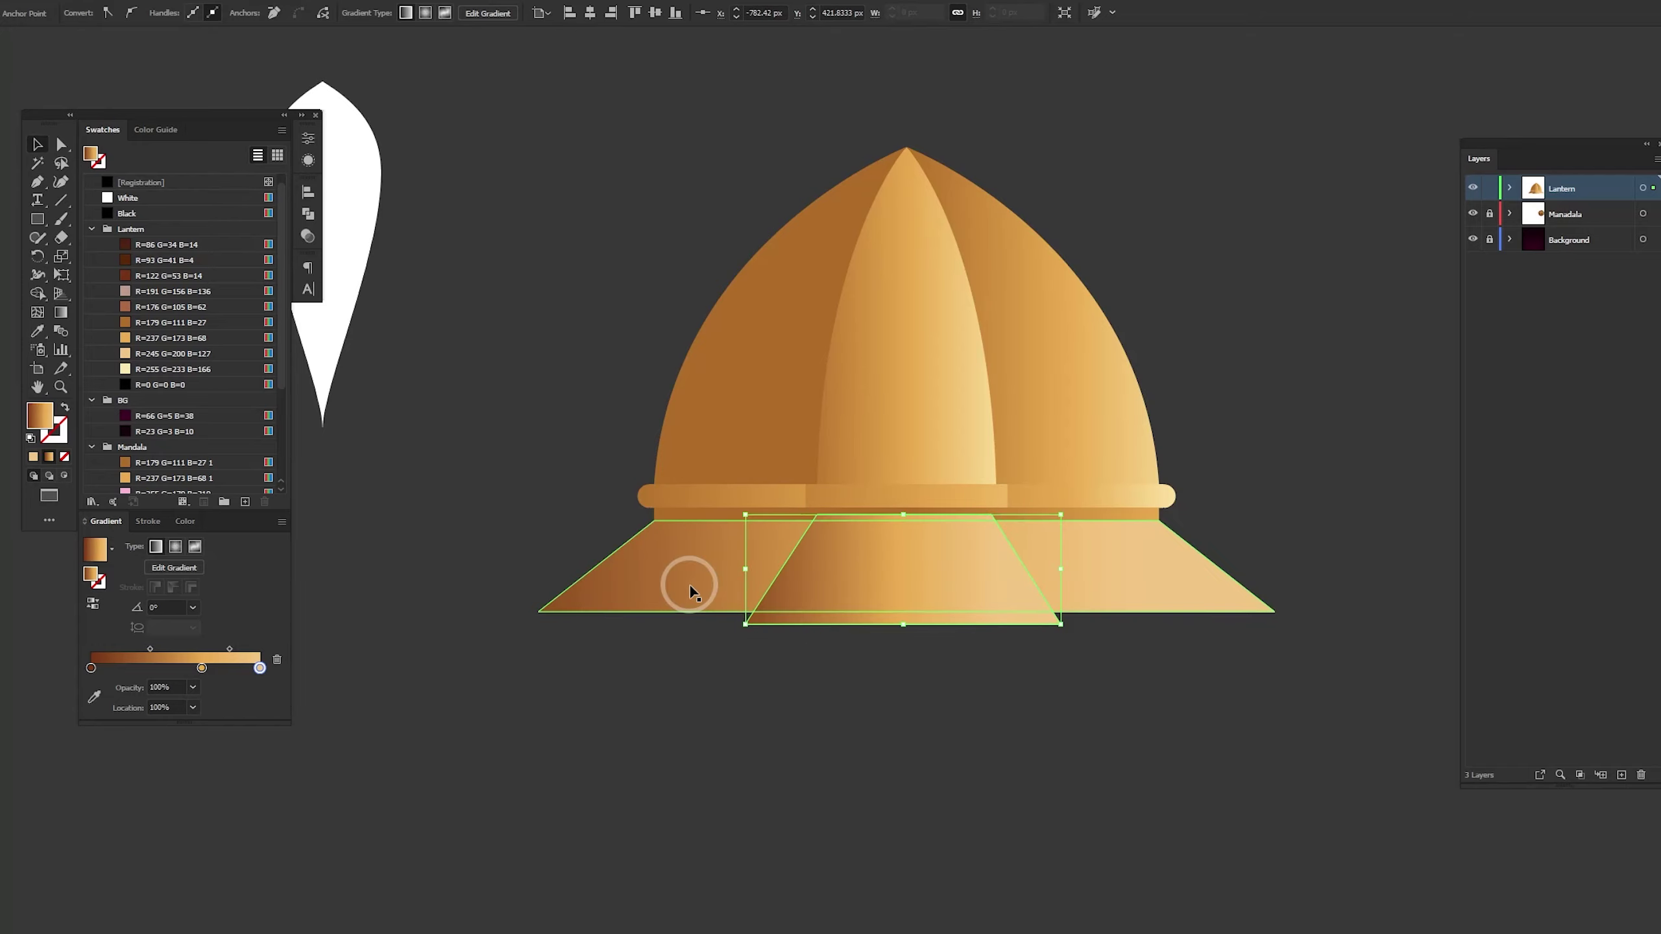
shift+click(686, 582)
key(shift+m)
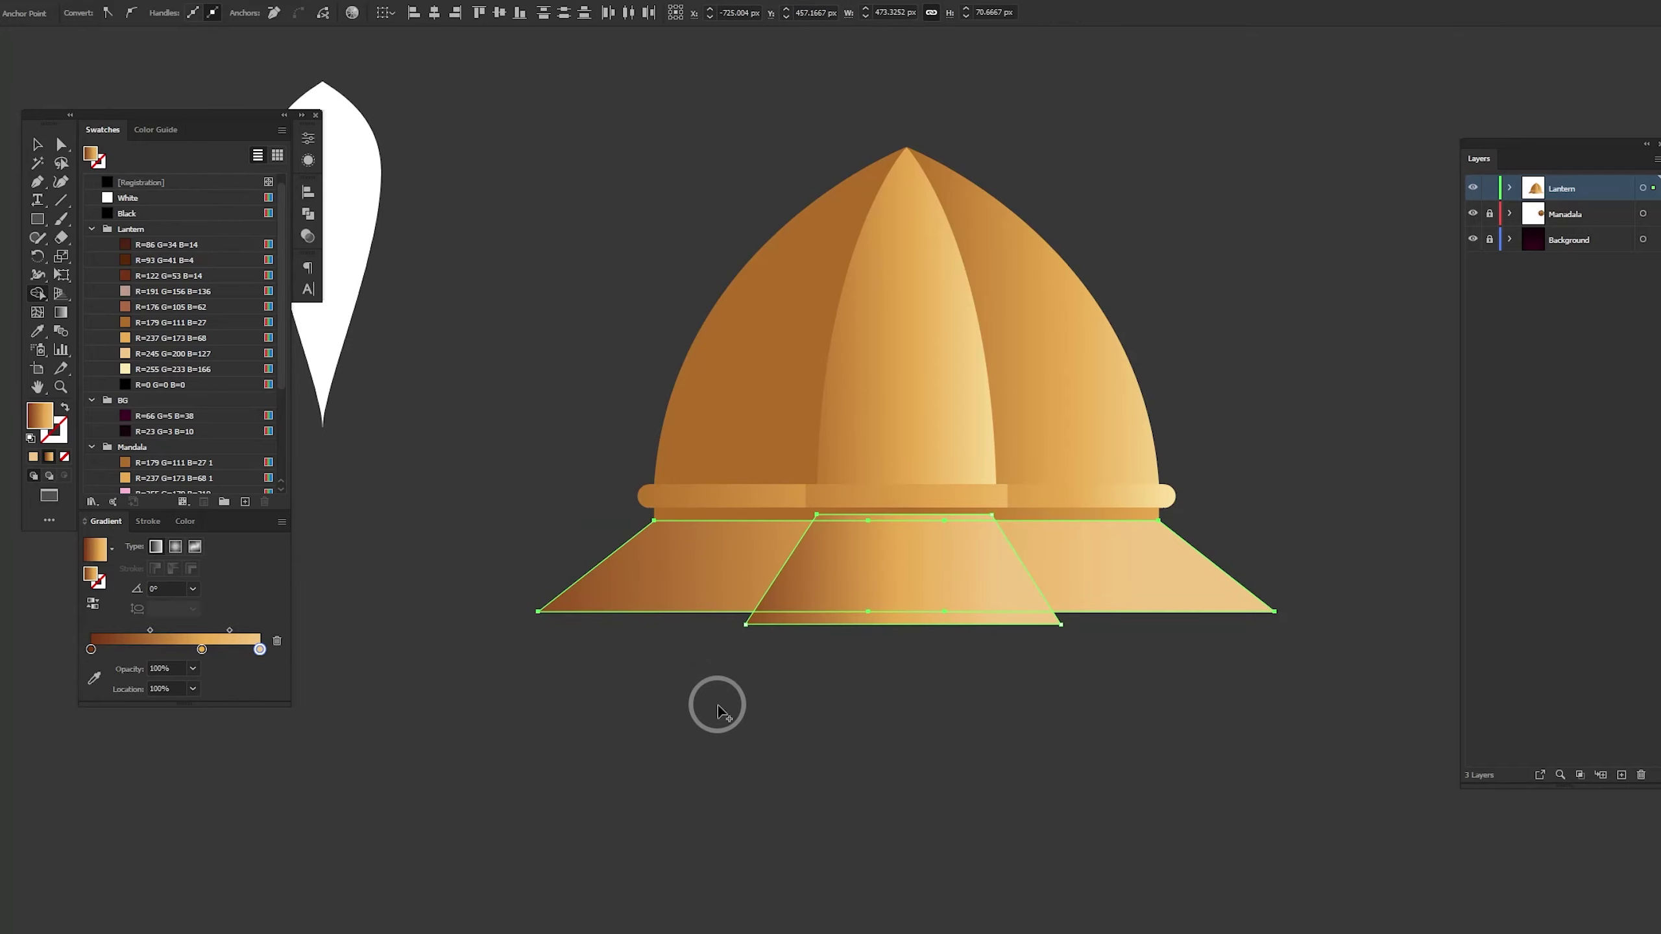
alt+click(788, 619)
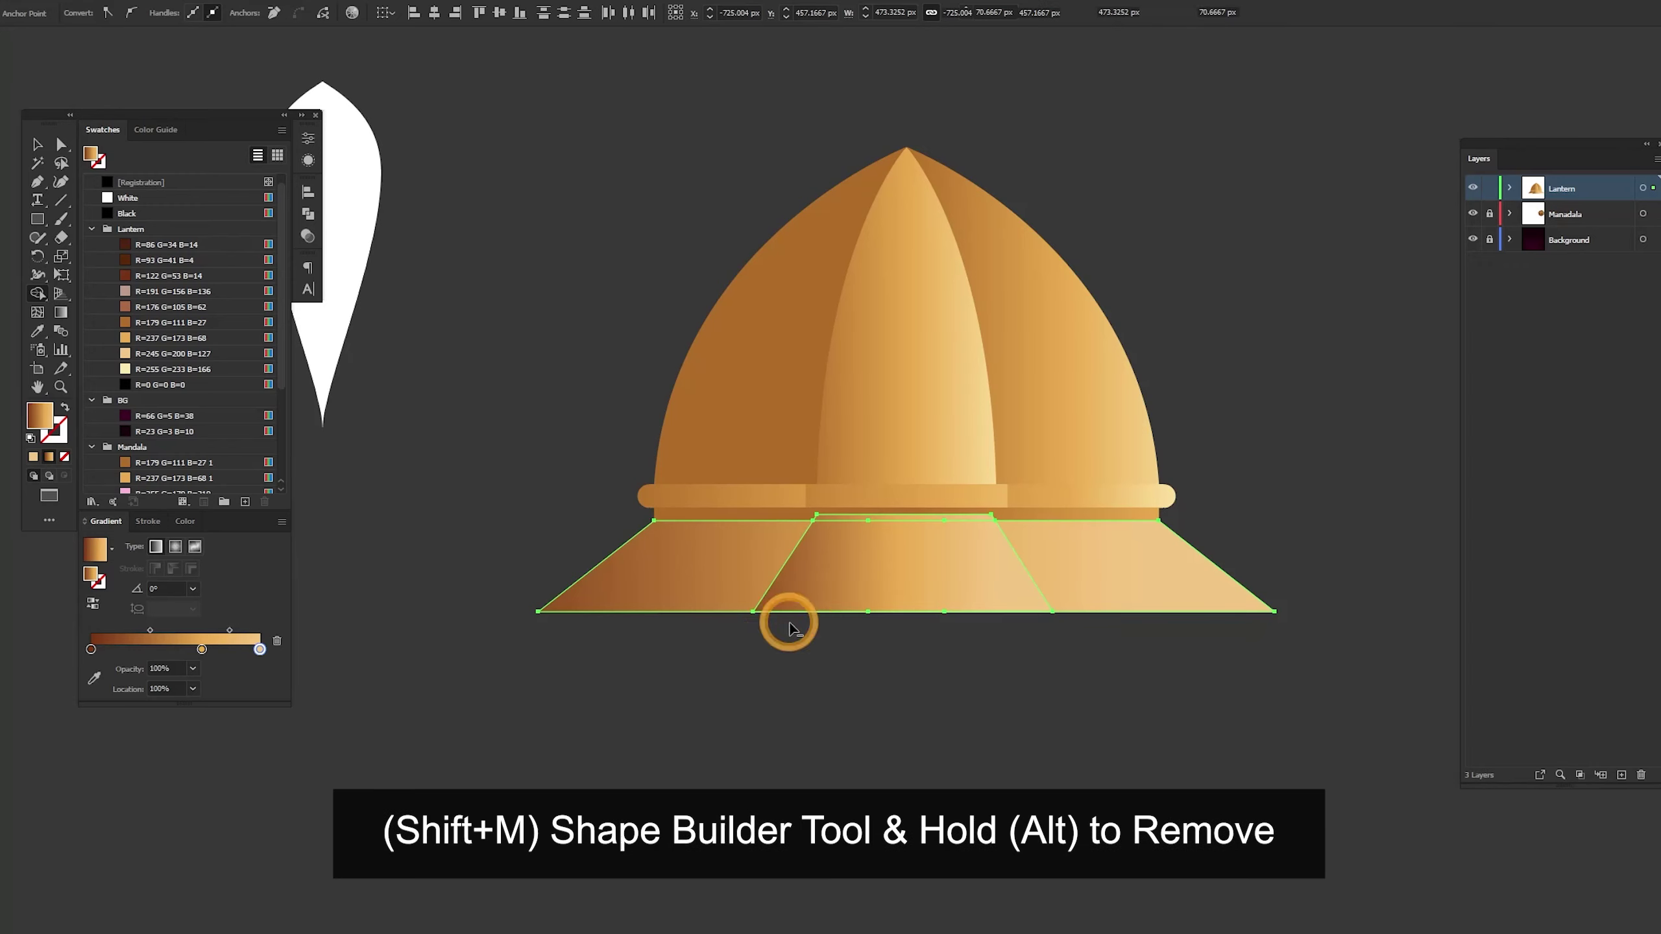
click(814, 537)
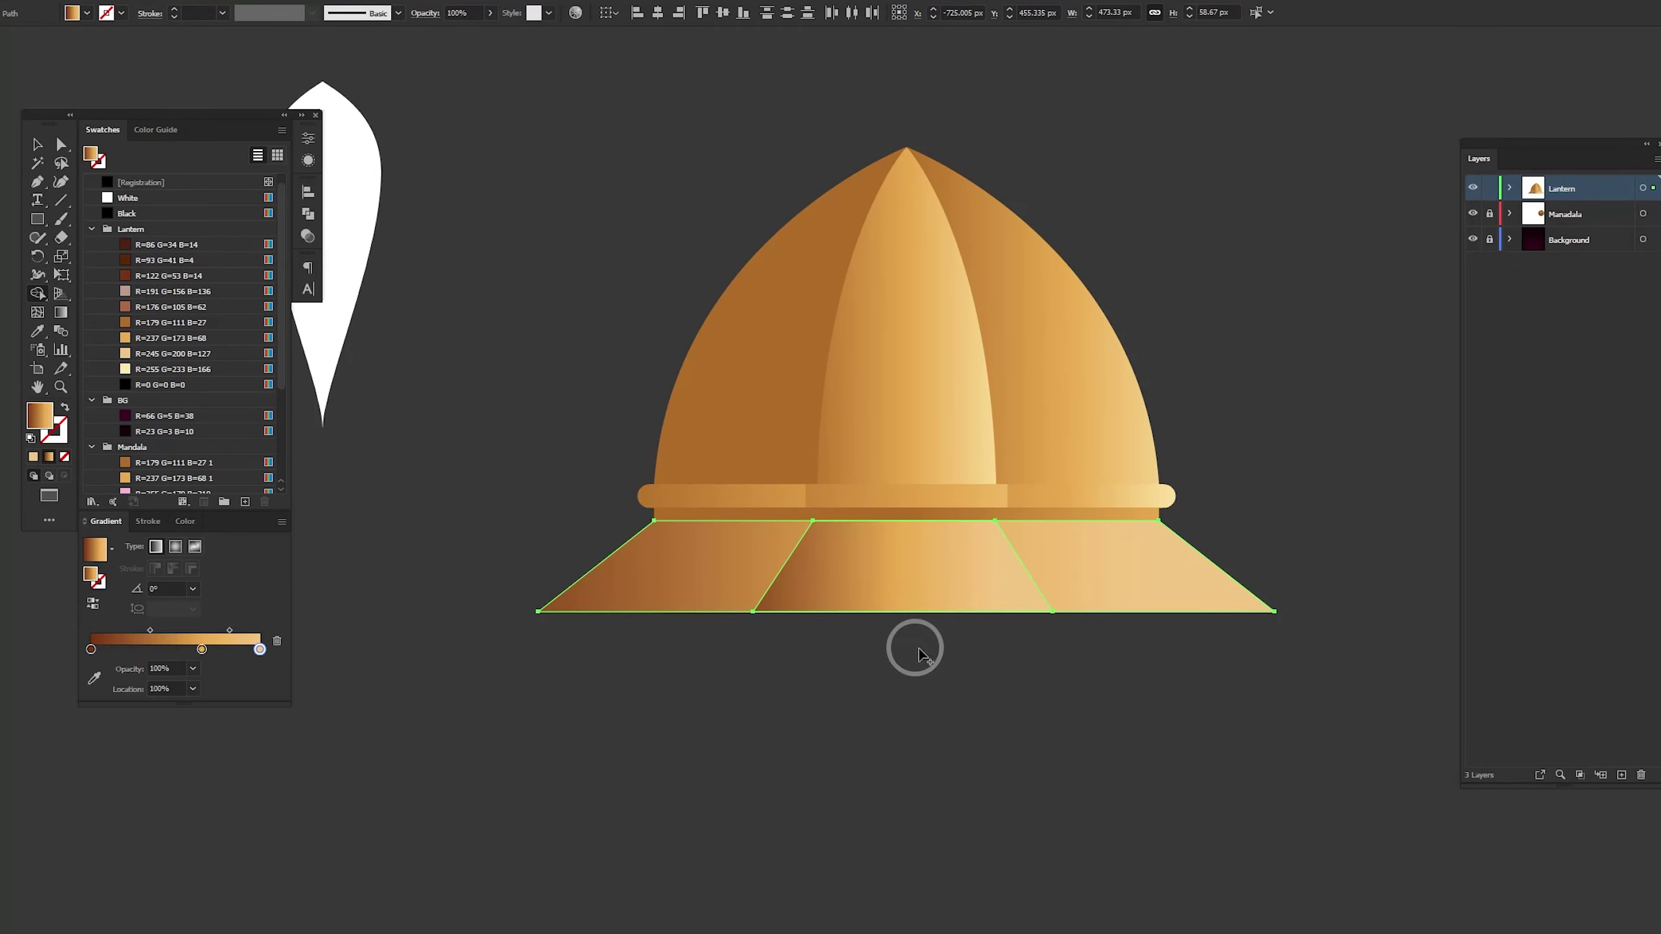
Give the base's middle panel the dome centre panel's gradient using the Eyedropper
key(v)
key(a)
click(846, 671)
click(895, 585)
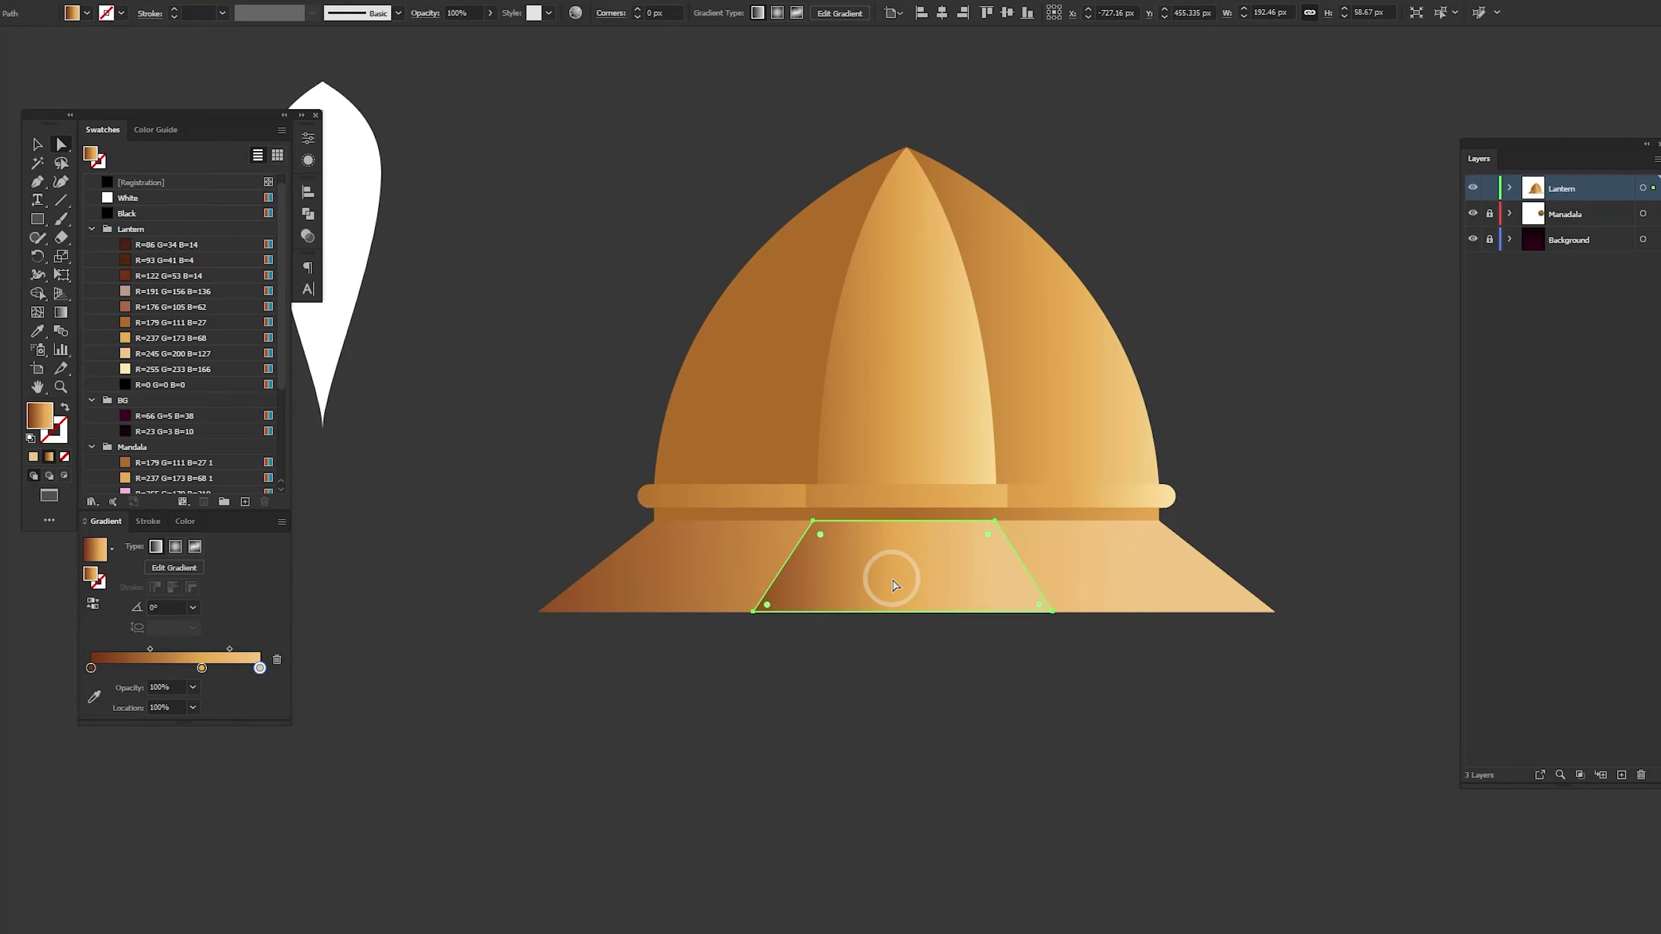
key(i)
click(926, 377)
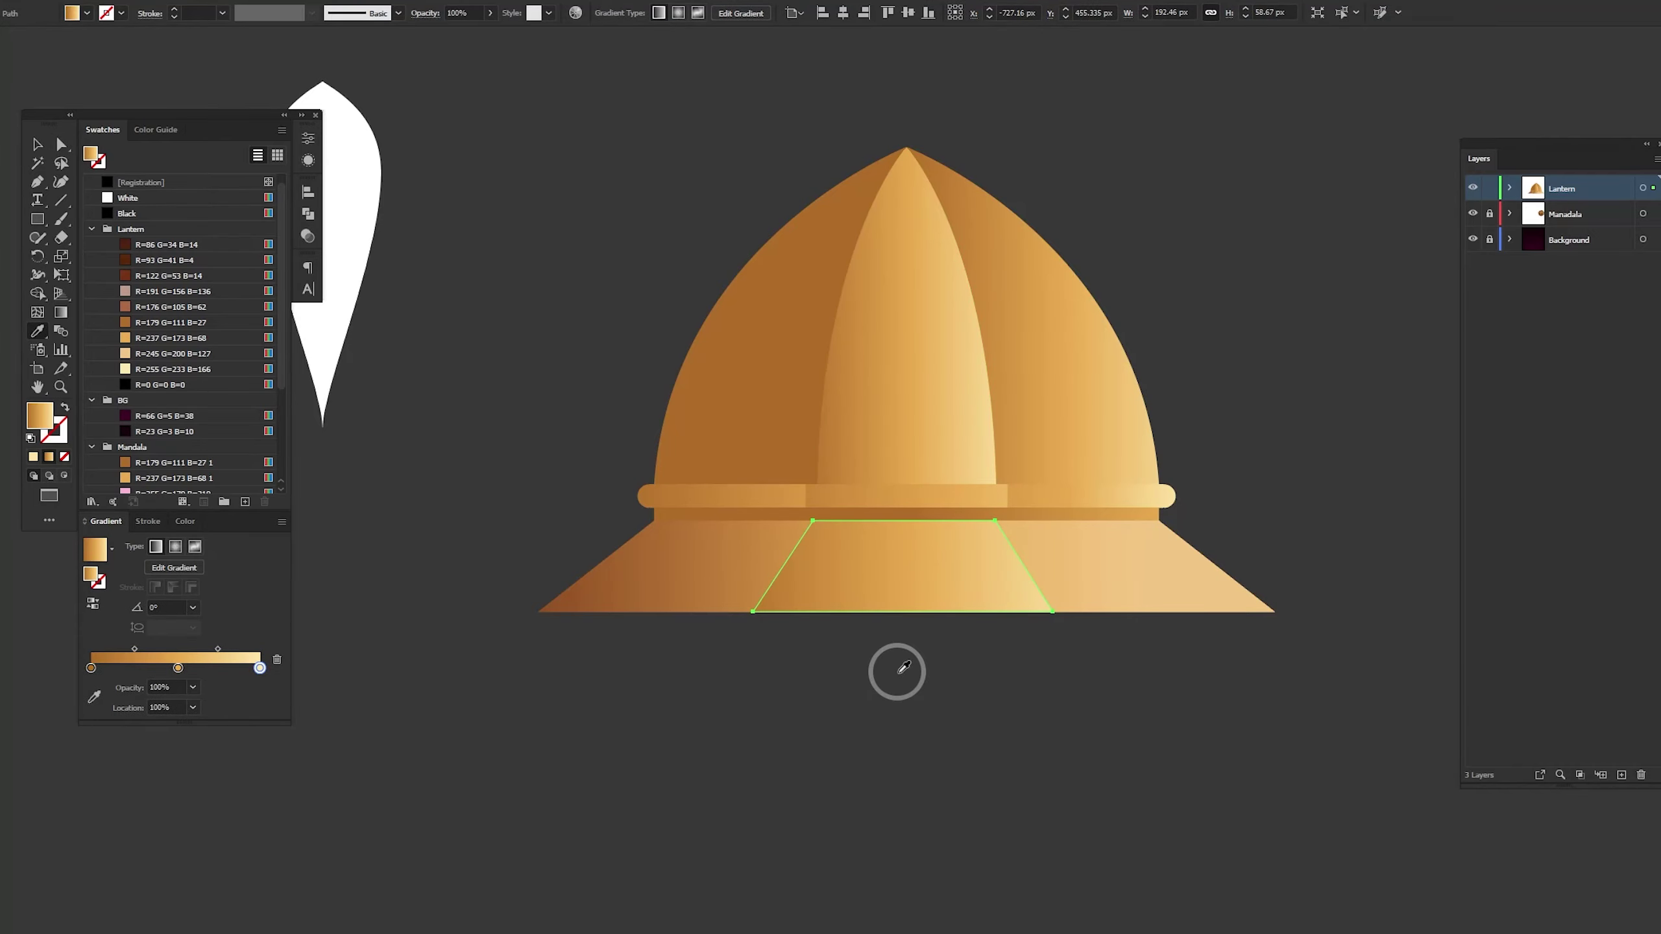
Redraw the base gradient left to right with its middle colour stop at about 62%
key(g)
key(v)
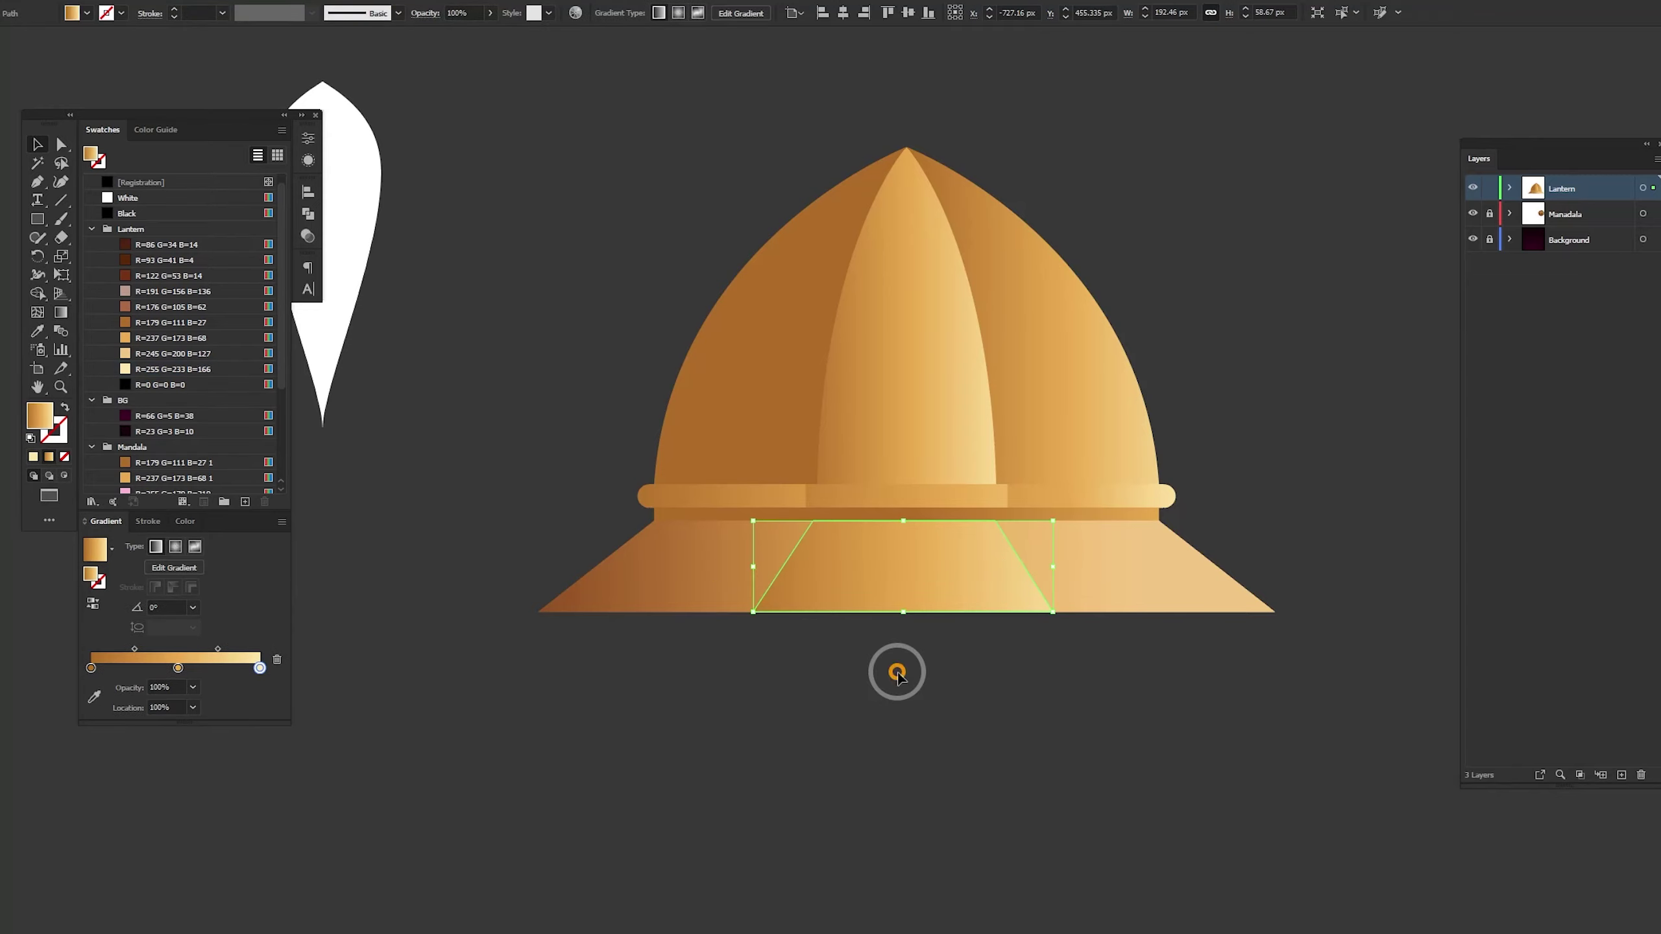
click(897, 672)
click(1093, 549)
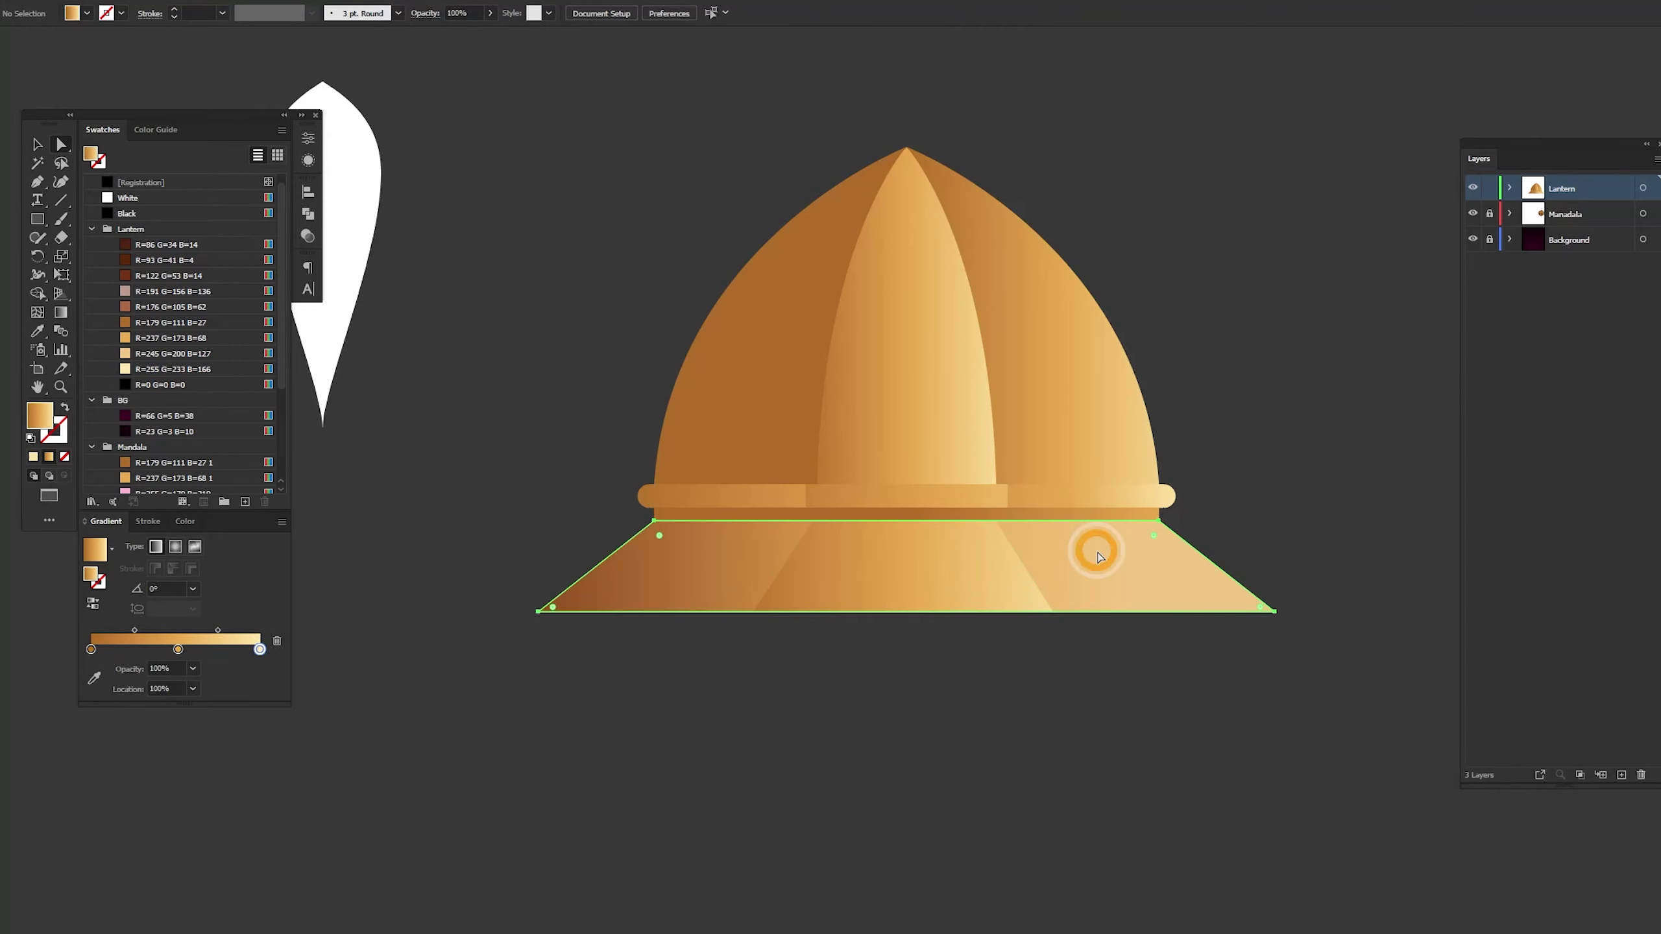
key(g)
mouse_move(731, 557)
mouse_down()
mouse_move(797, 563)
mouse_move(759, 558)
mouse_up()
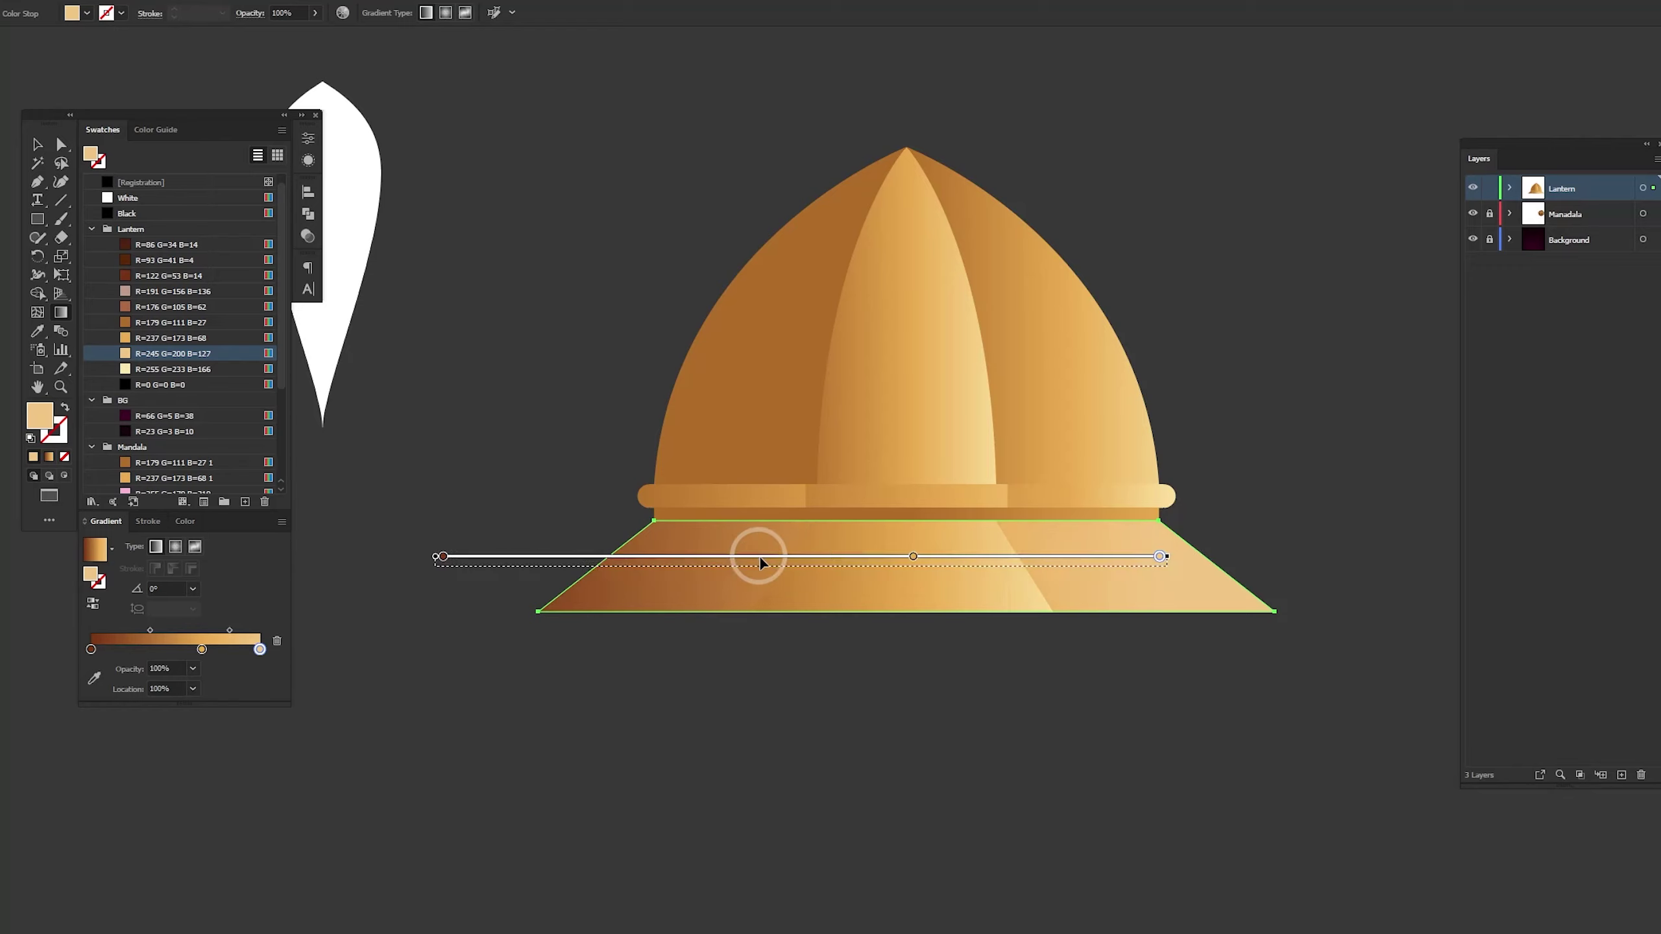
drag(399, 553, 1146, 566)
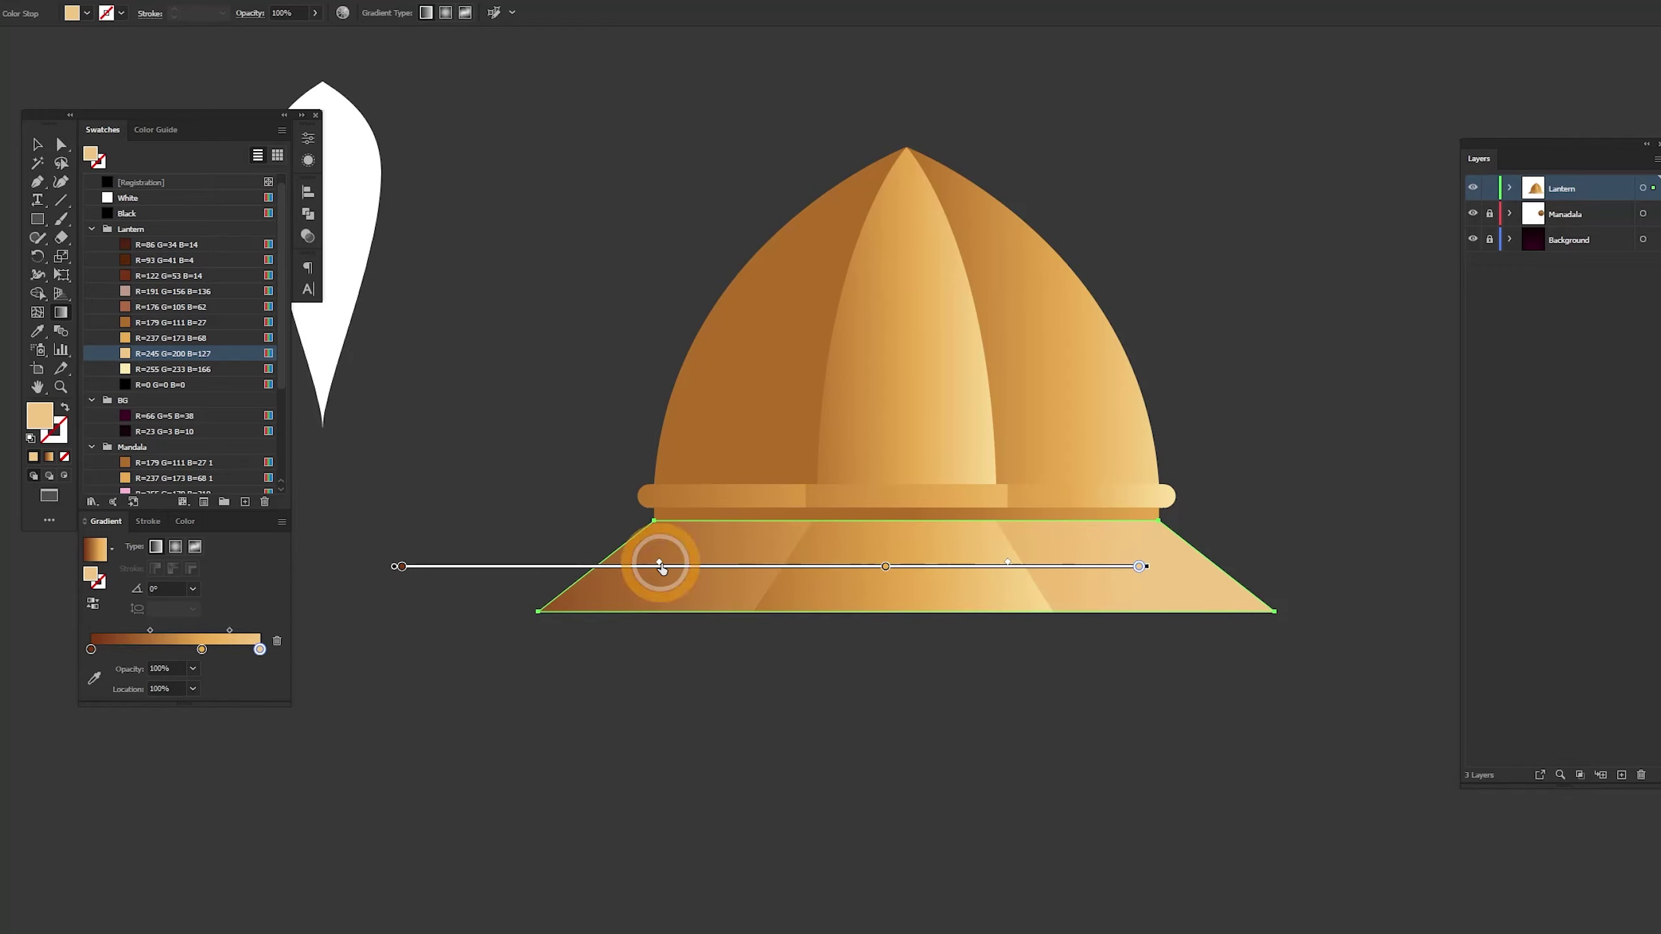
drag(660, 563, 680, 564)
drag(885, 568, 857, 566)
Select the base's bottom edge with the Direct Selection tool
key(a)
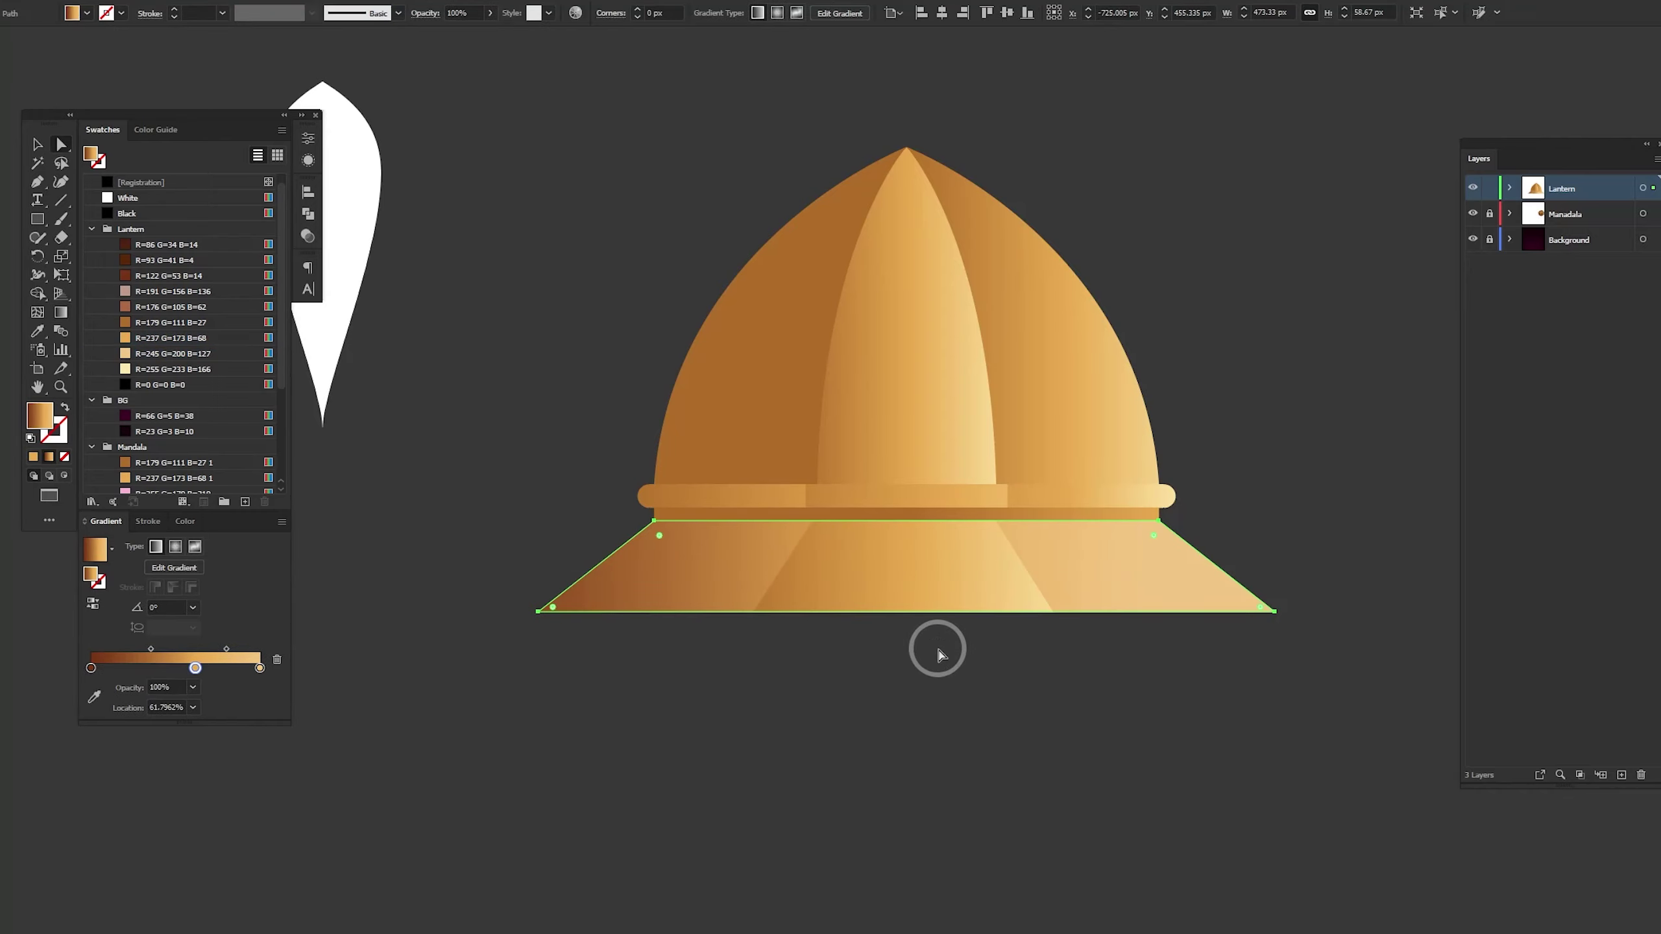
click(938, 649)
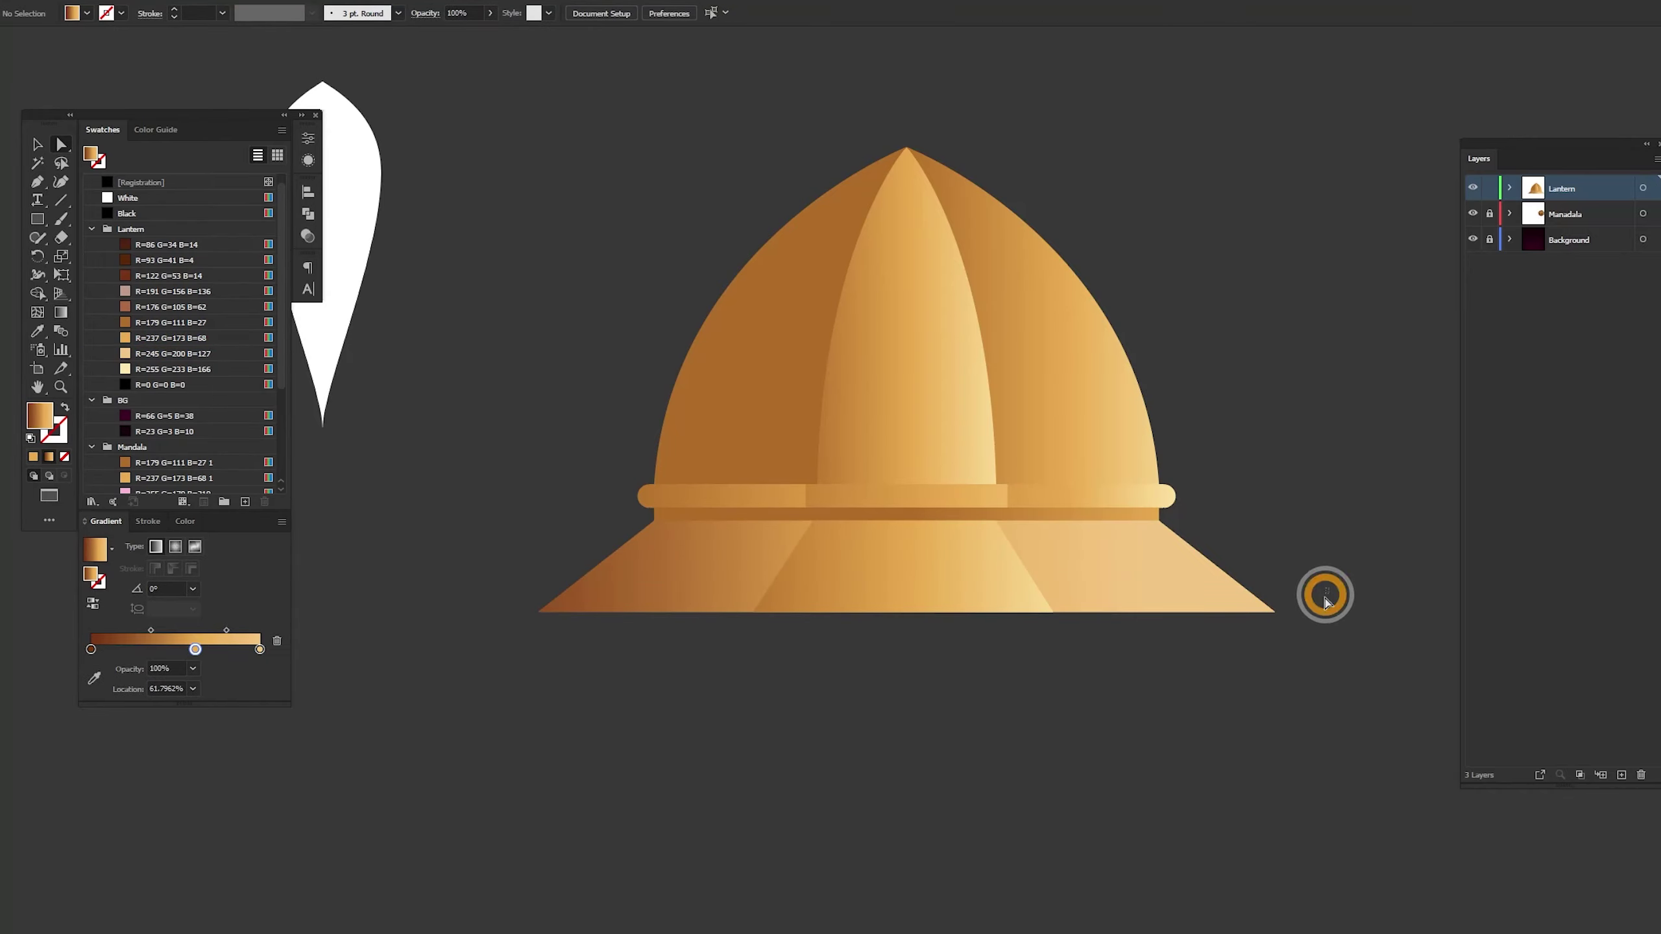
click(576, 612)
Drag the base's bottom edge down to make the flared base taller
drag(753, 612, 749, 638)
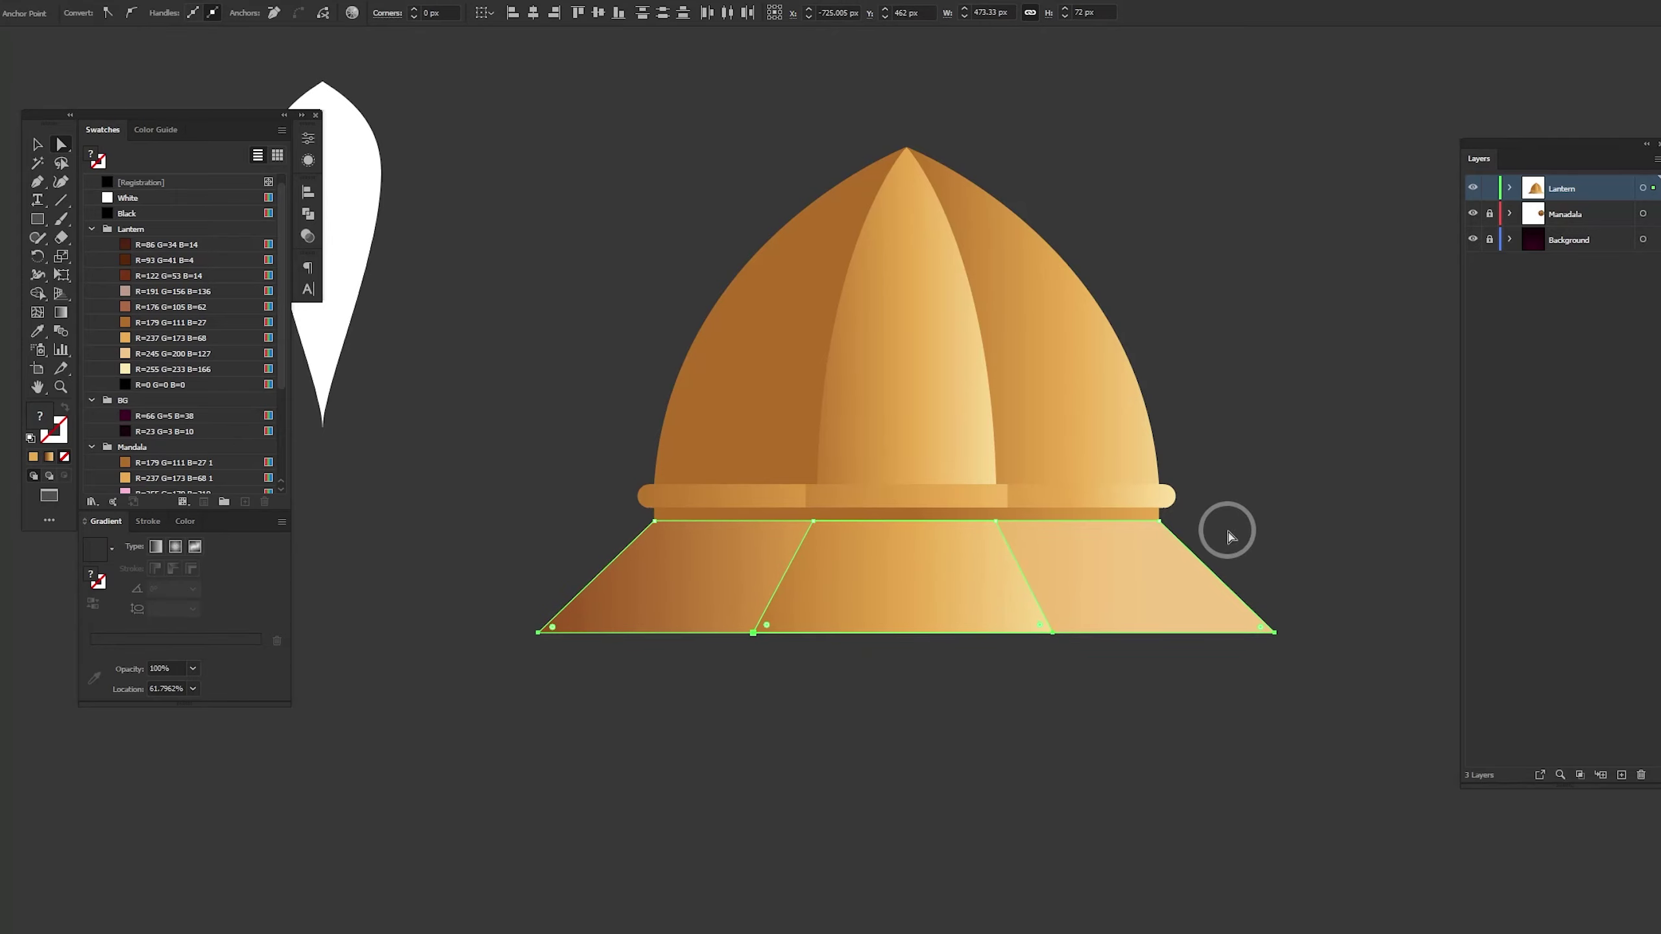
key(v)
click(1308, 701)
drag(953, 667, 941, 595)
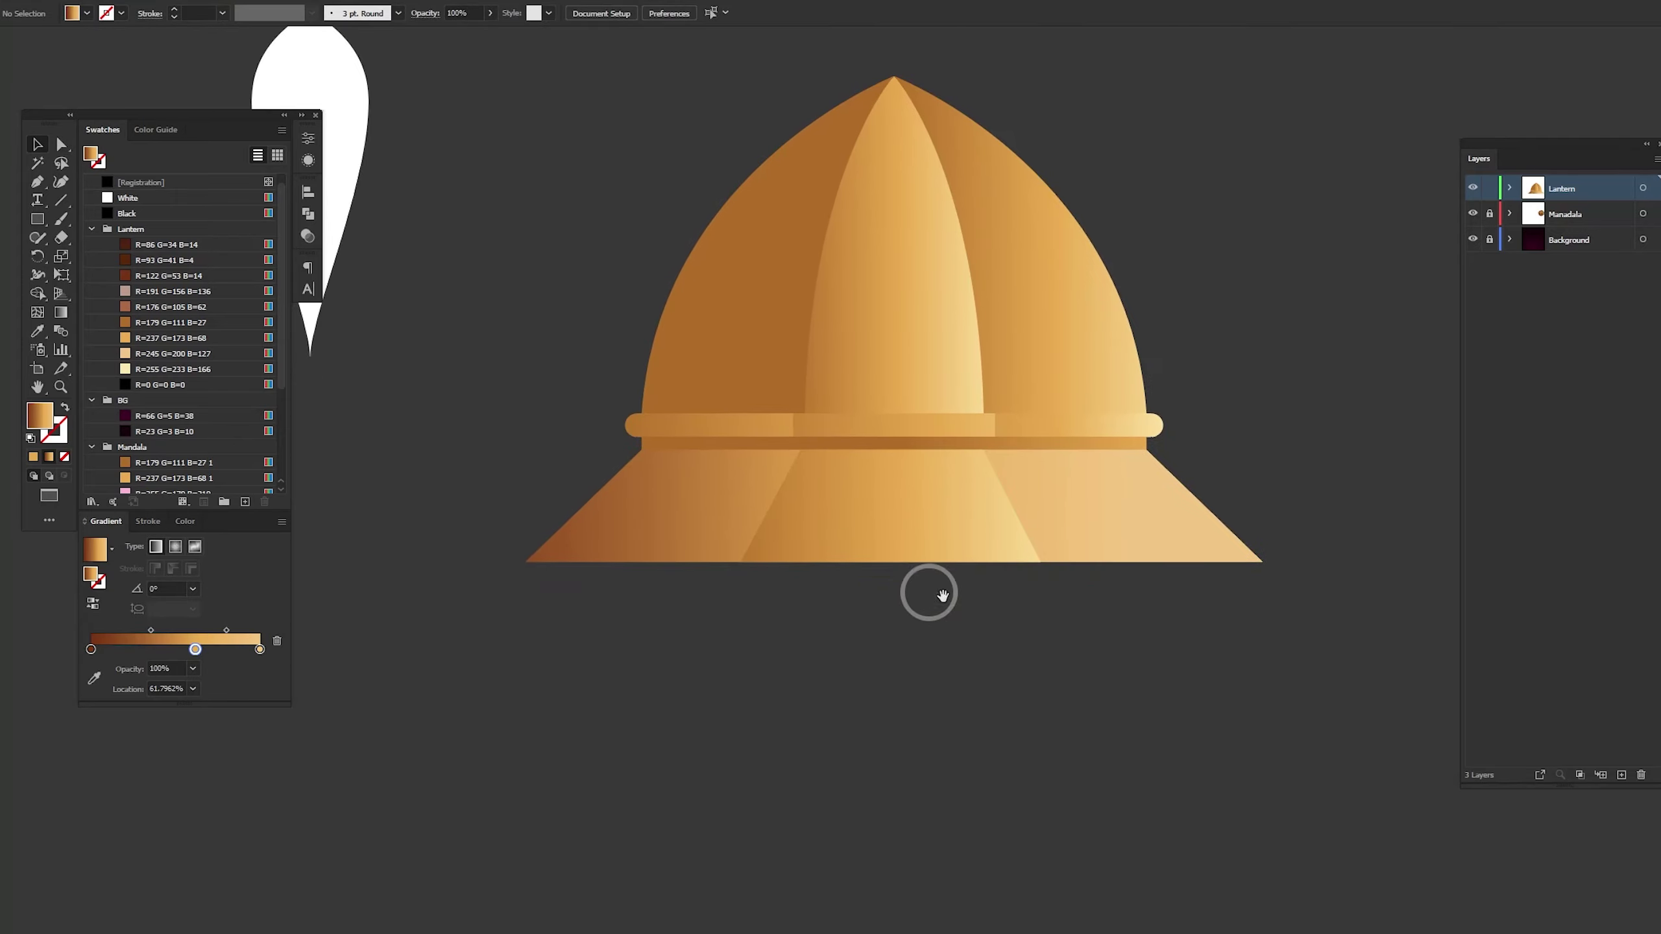
Draw a rectangle strip below the base and round its corners into a pill
key(m)
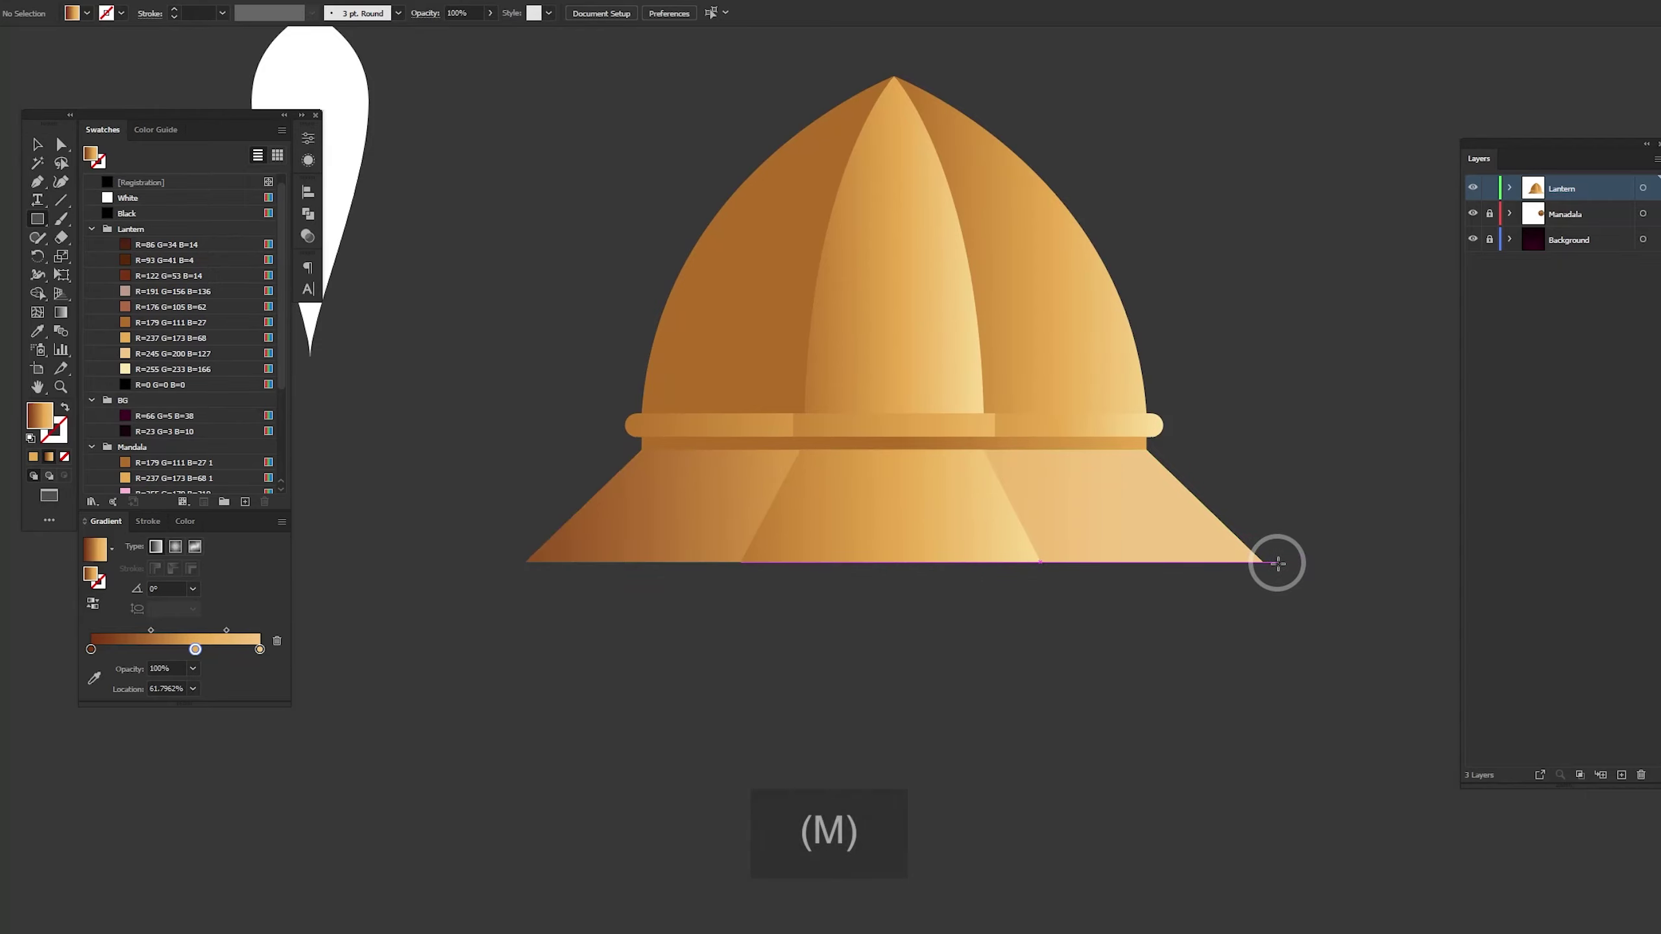
mouse_move(1278, 562)
mouse_down()
mouse_move(501, 607)
mouse_move(1071, 620)
mouse_up()
key(a)
key(v)
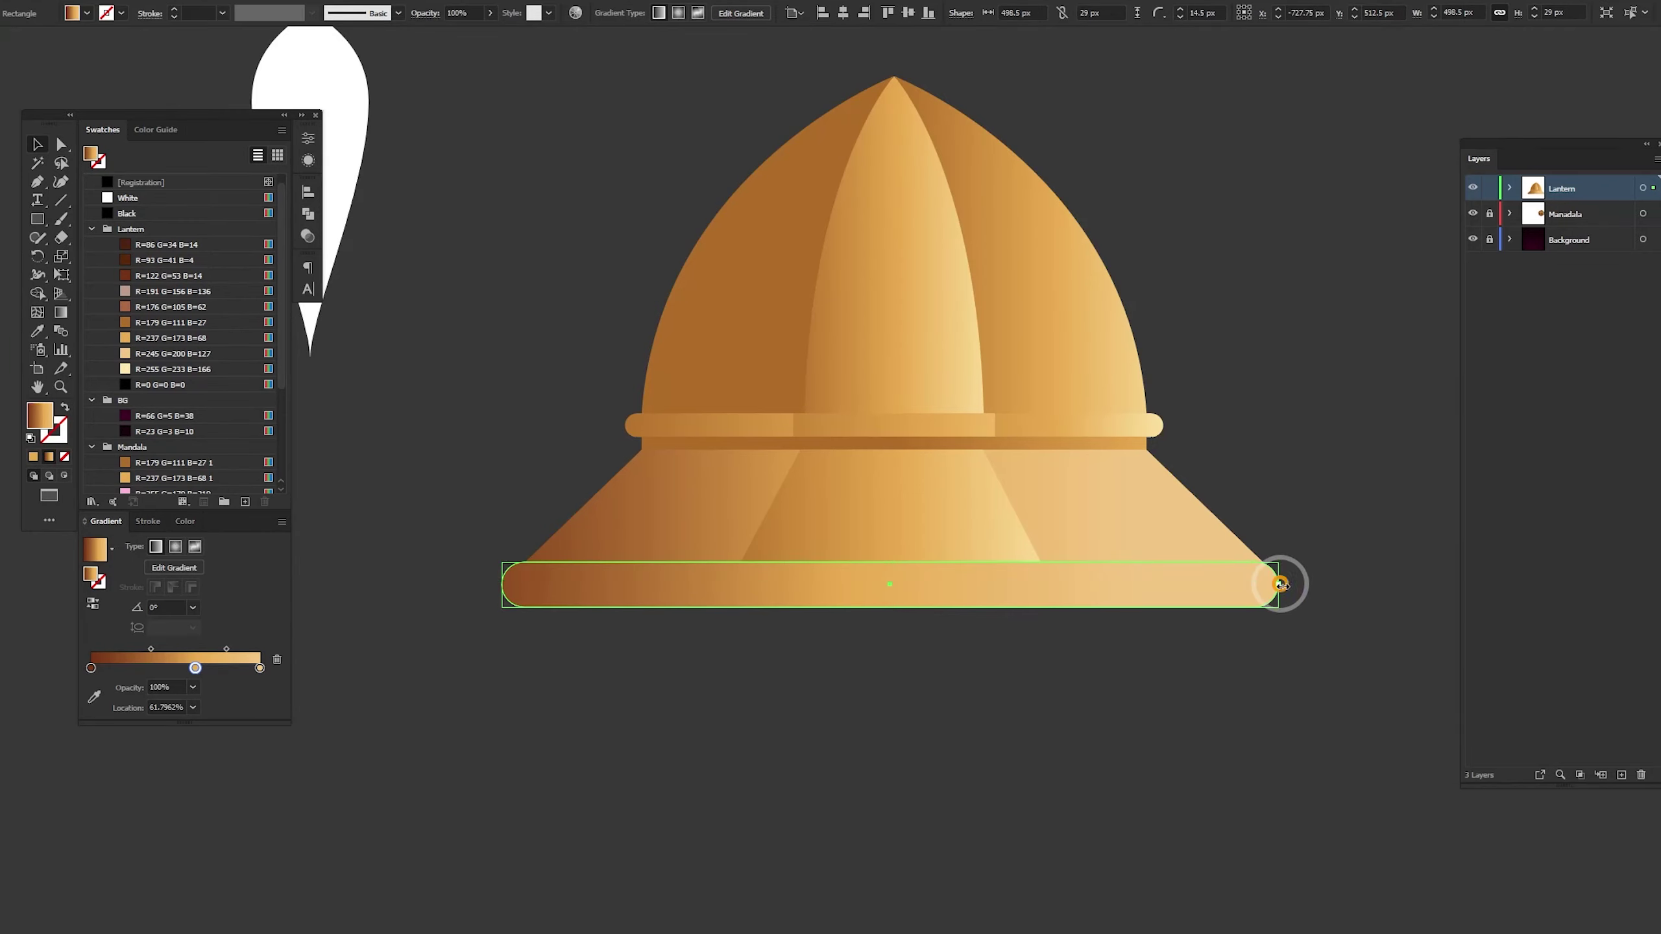
drag(1279, 584, 1282, 582)
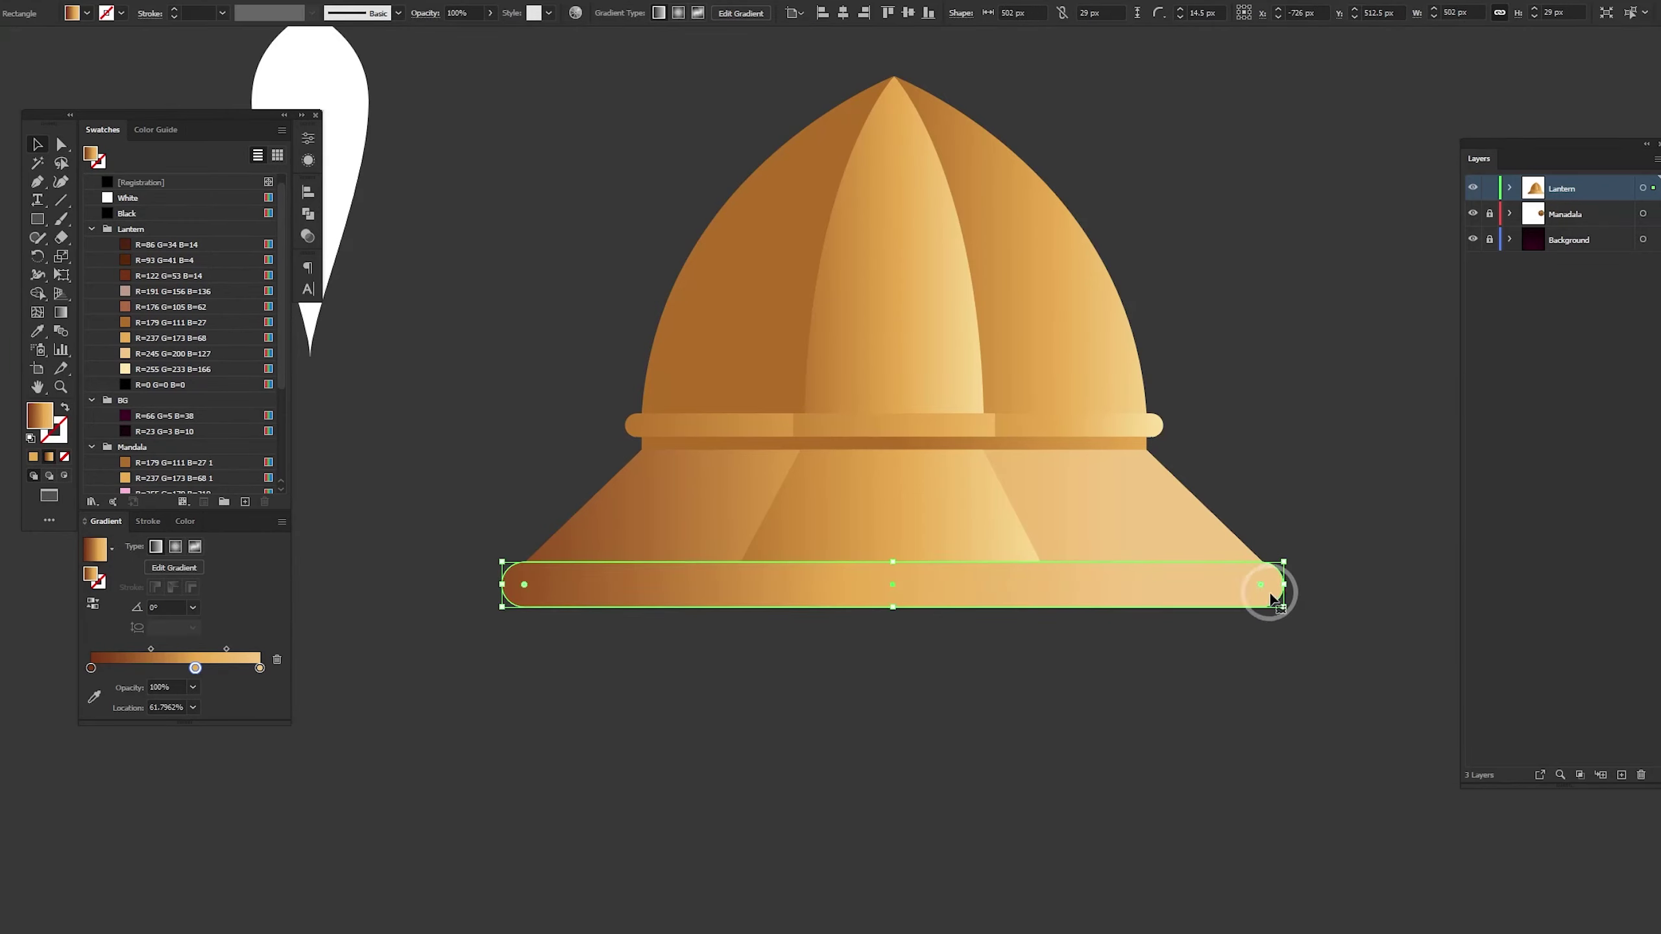
click(849, 808)
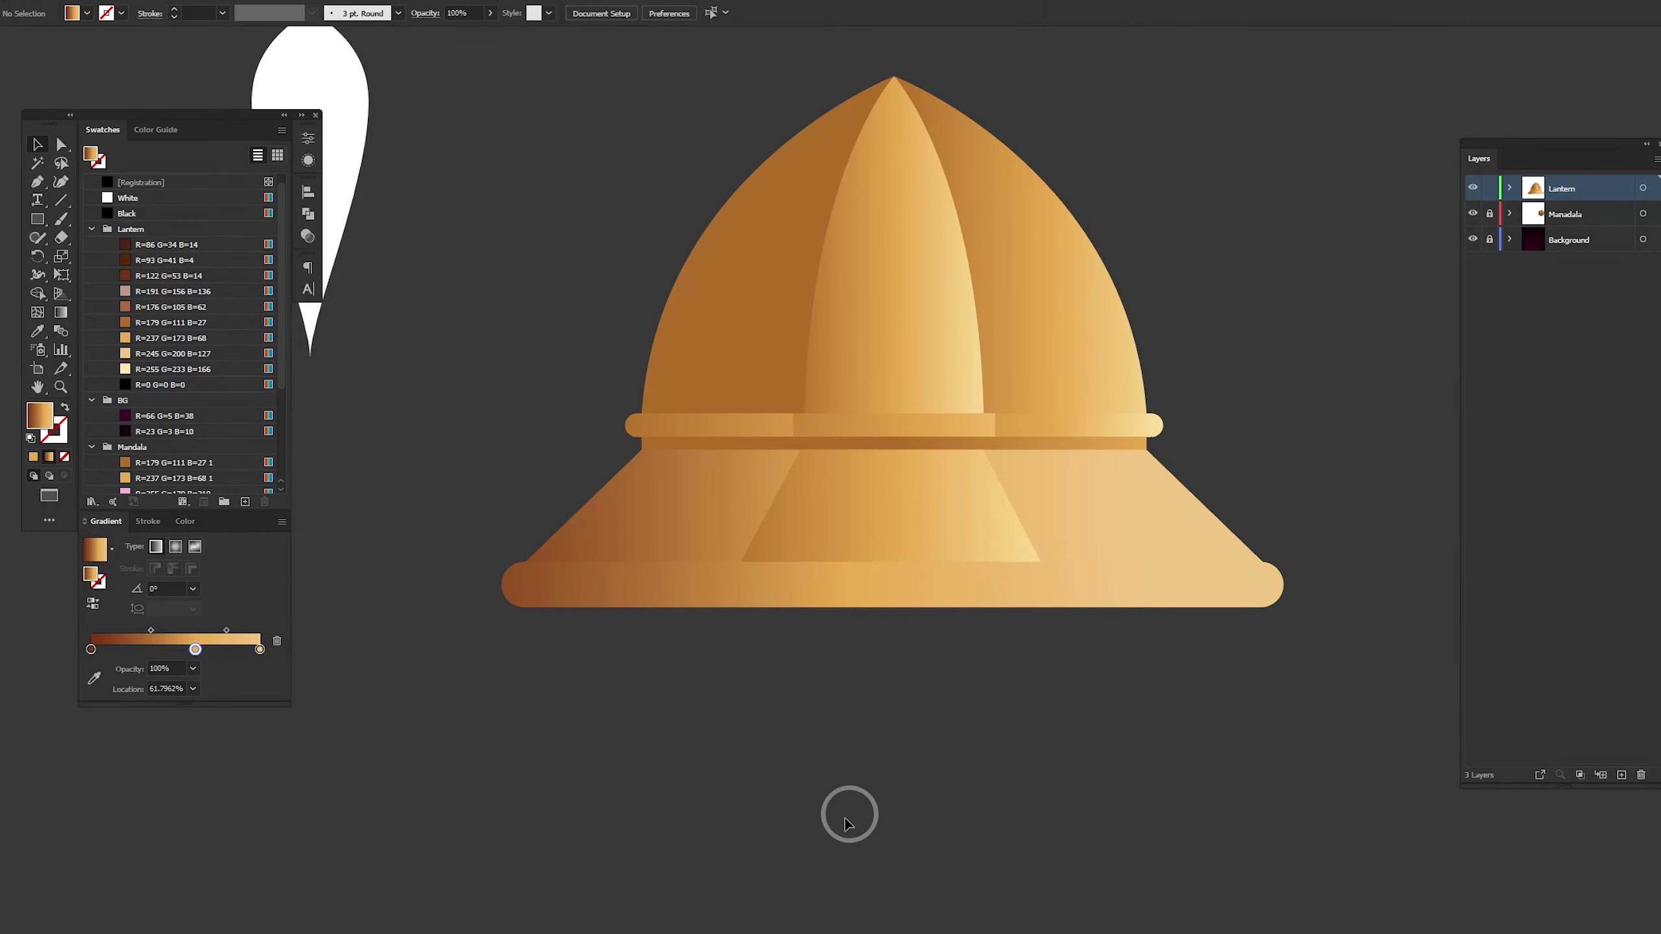
Position the strip flush under the base and select all lantern parts
click(808, 585)
click(778, 544)
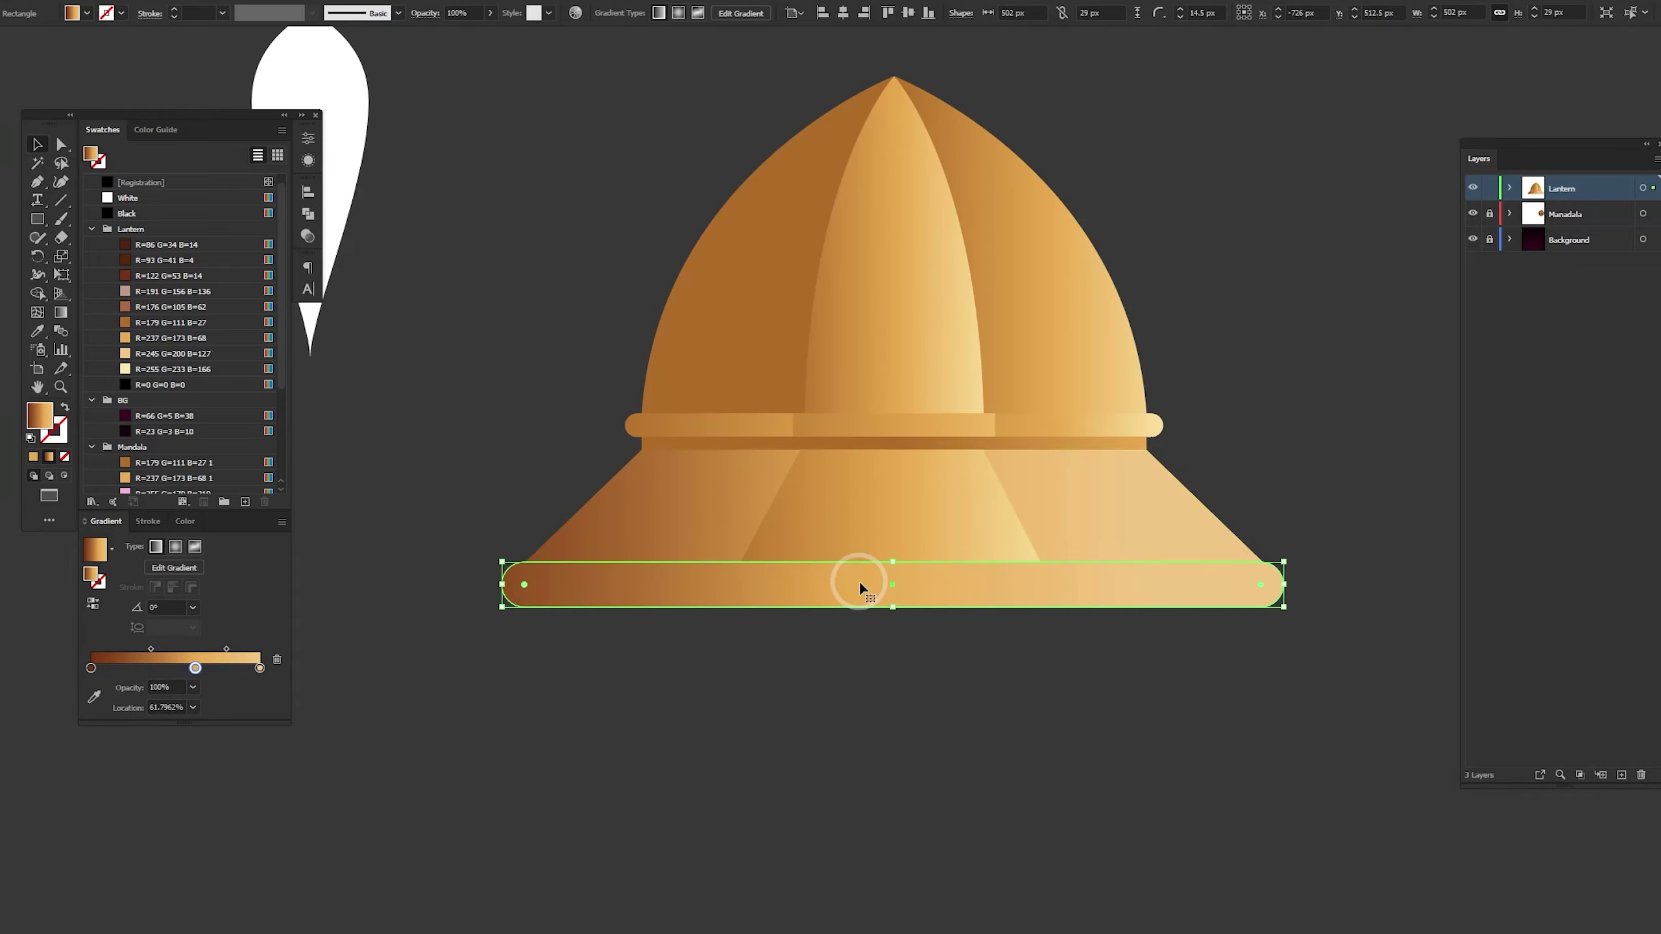
drag(860, 582, 859, 634)
click(1246, 544)
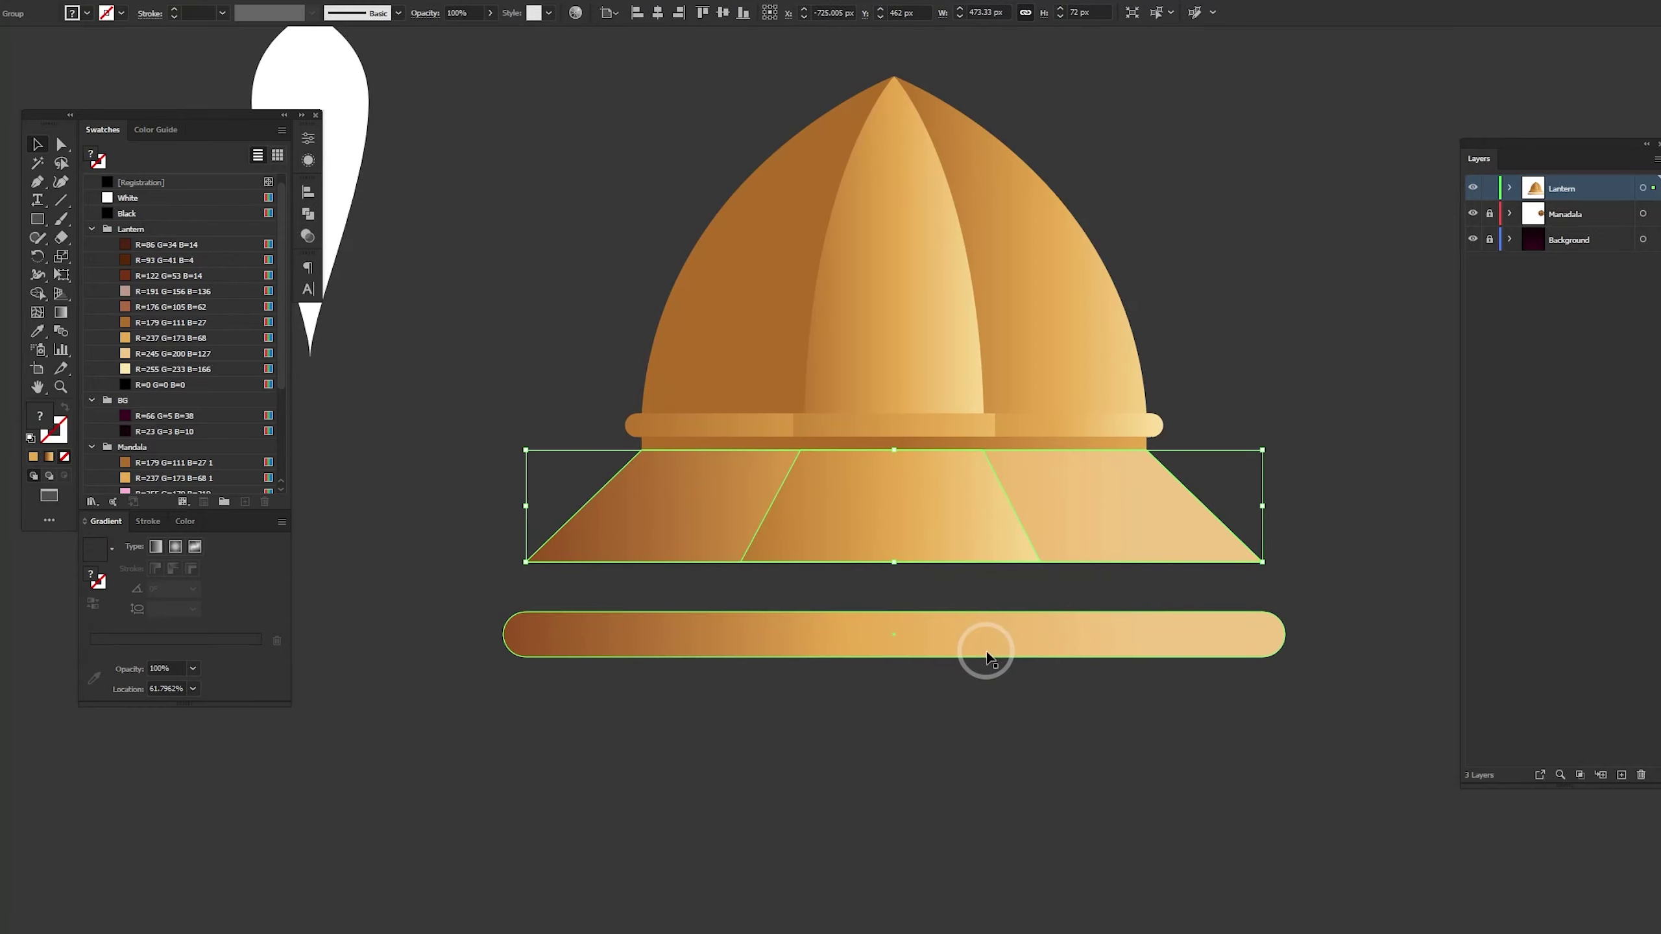
drag(899, 634, 867, 585)
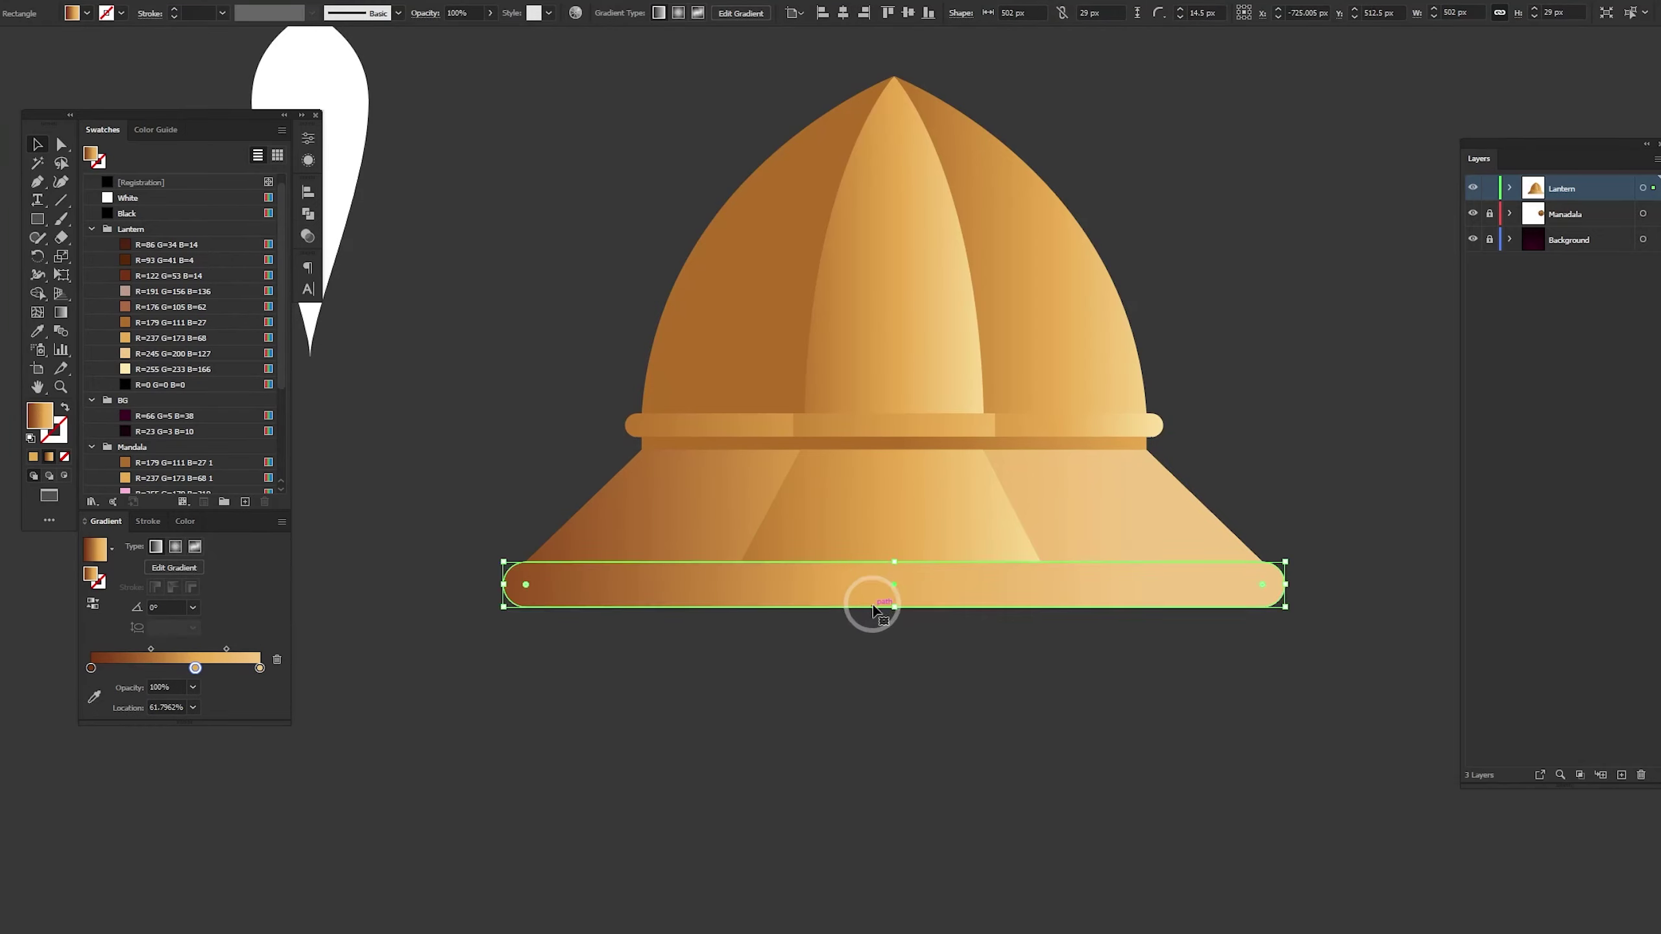
drag(509, 688, 658, 149)
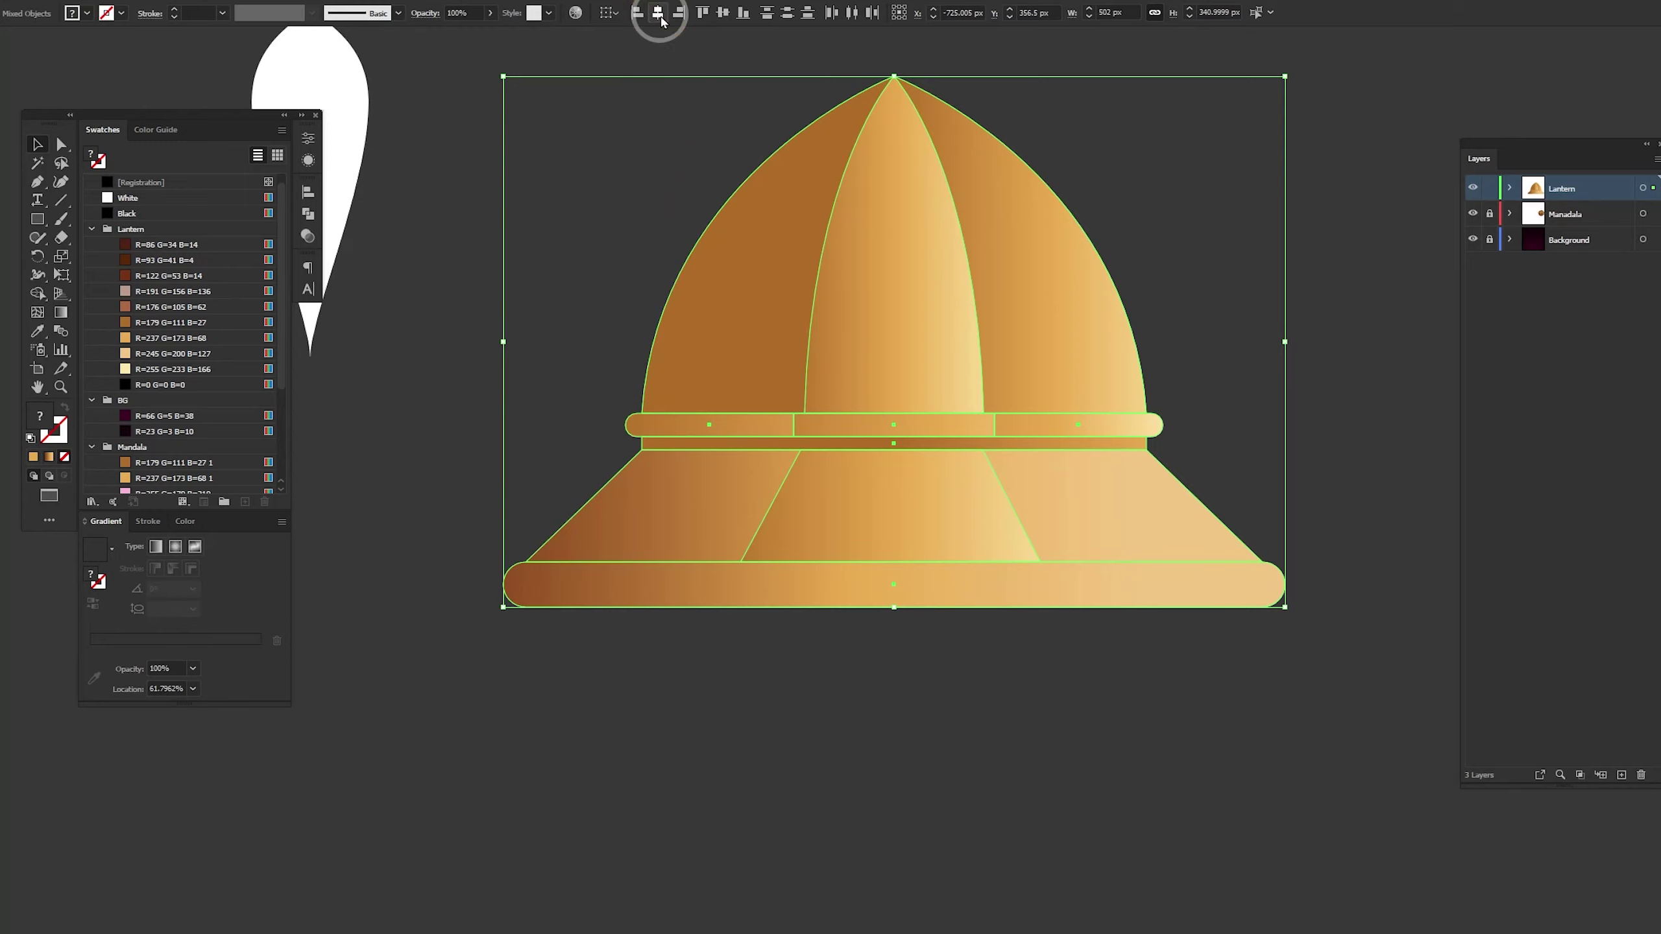
Centre all lantern parts horizontally and give the bottom strip the band's lighter gradient
click(659, 15)
click(693, 635)
click(693, 580)
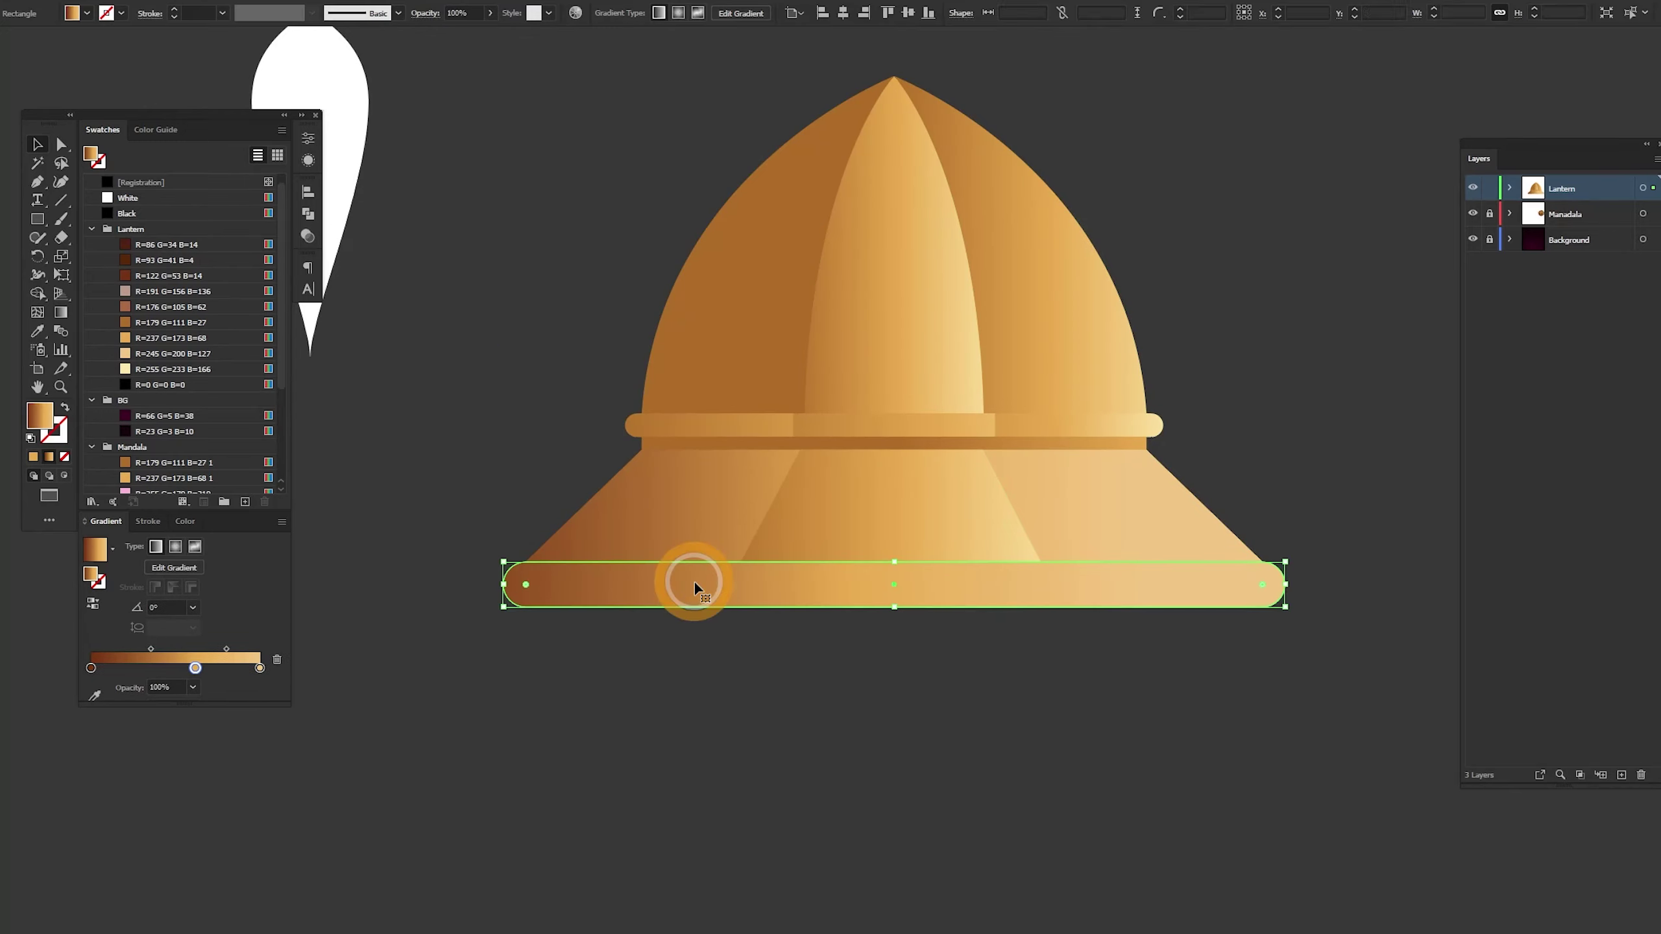
key(i)
click(1046, 421)
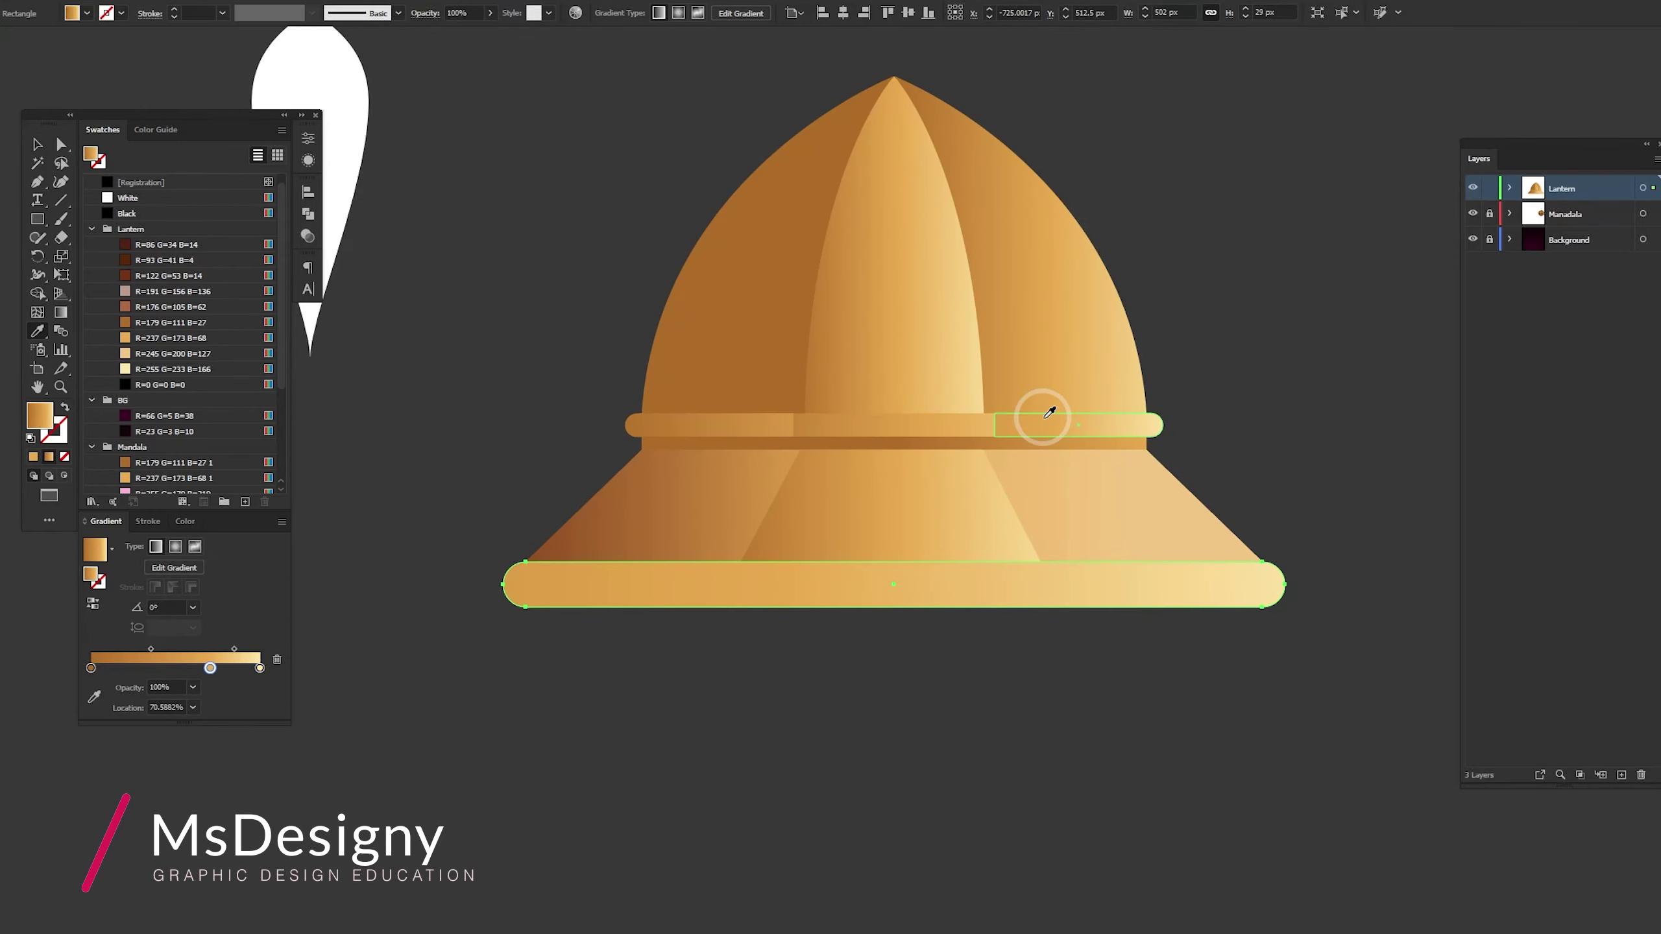
Redraw the strip's gradient left to right at a slight upward angle
key(g)
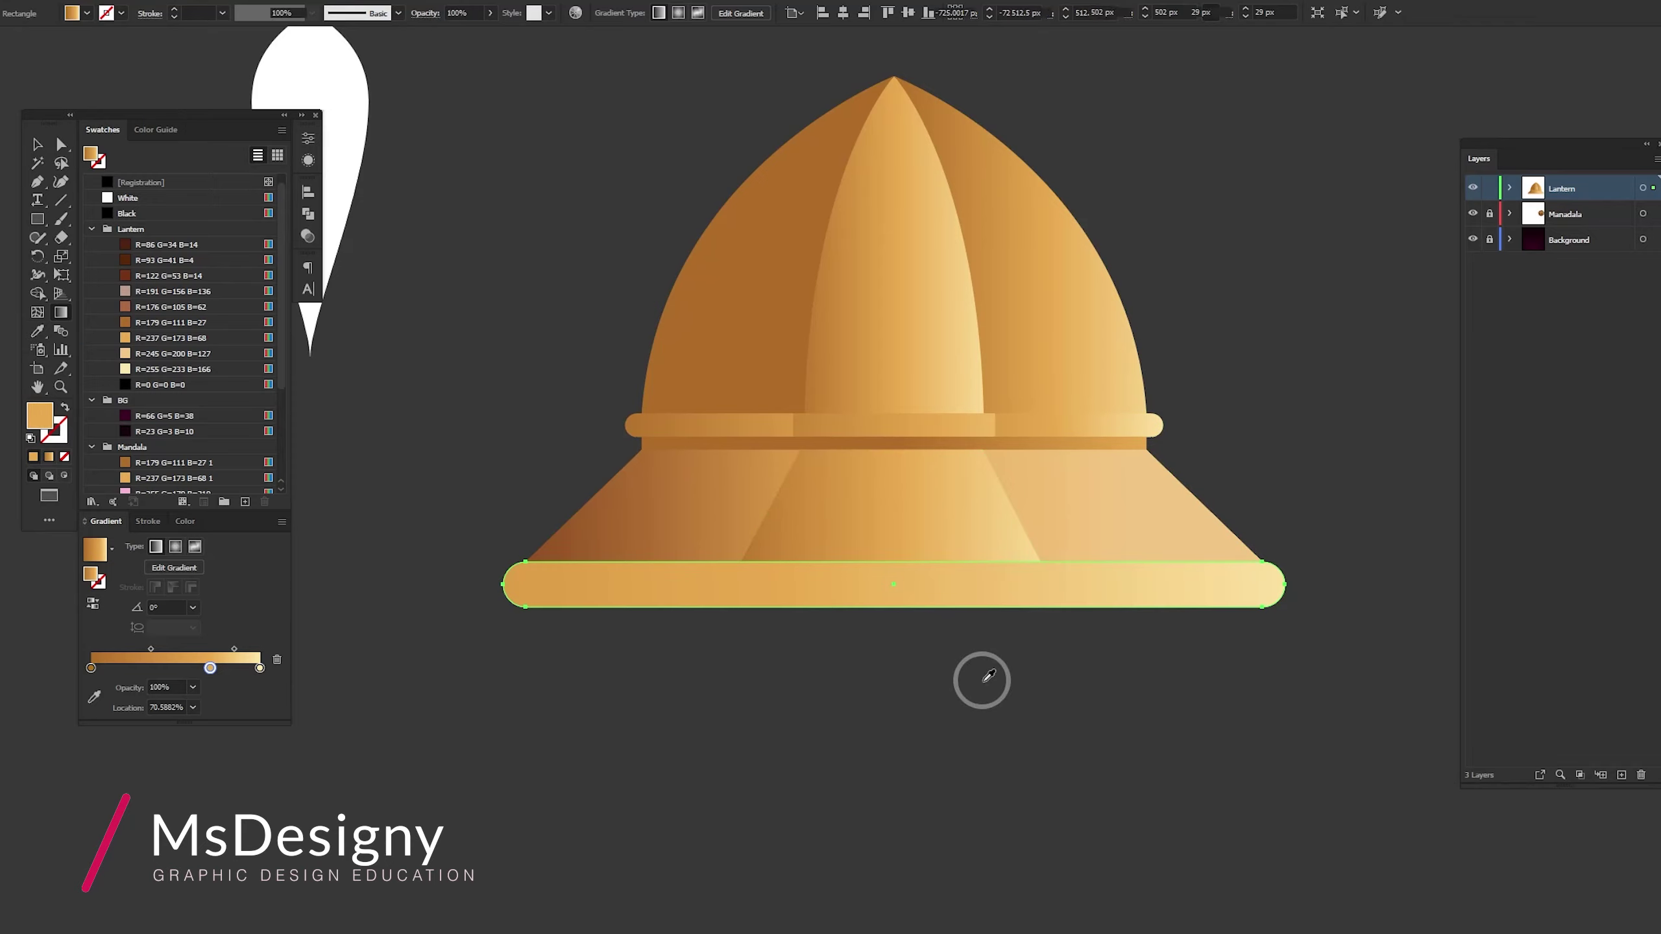
drag(732, 634, 1069, 500)
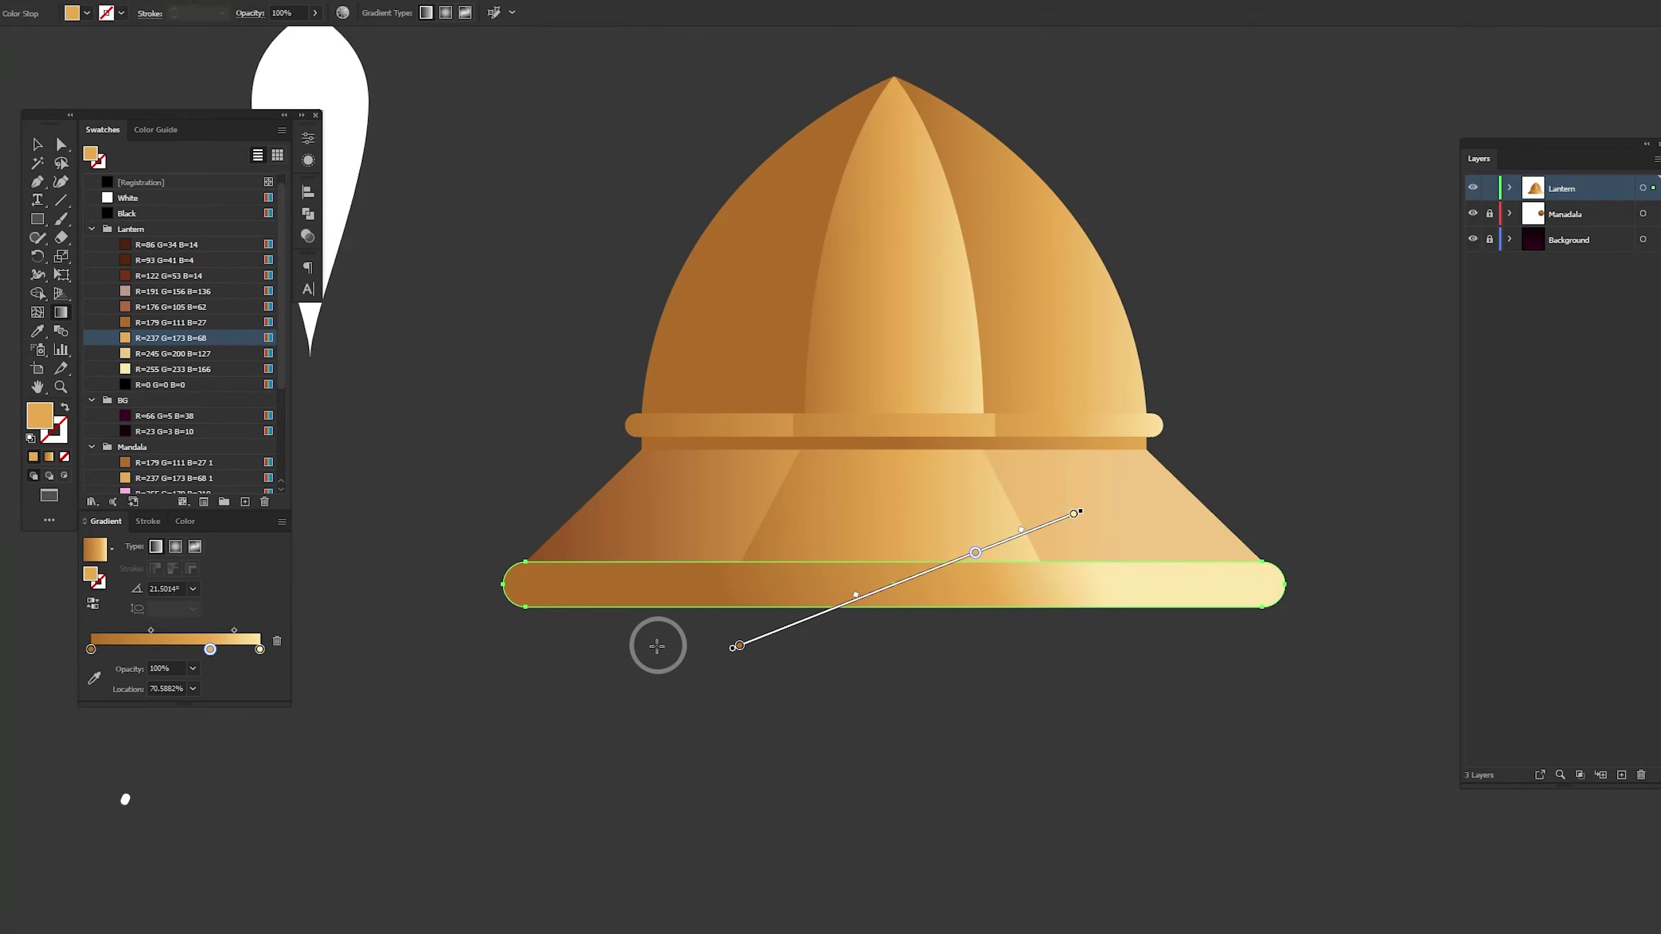
mouse_move(602, 658)
mouse_down()
mouse_move(1224, 554)
mouse_move(1217, 524)
mouse_up()
key(v)
click(957, 857)
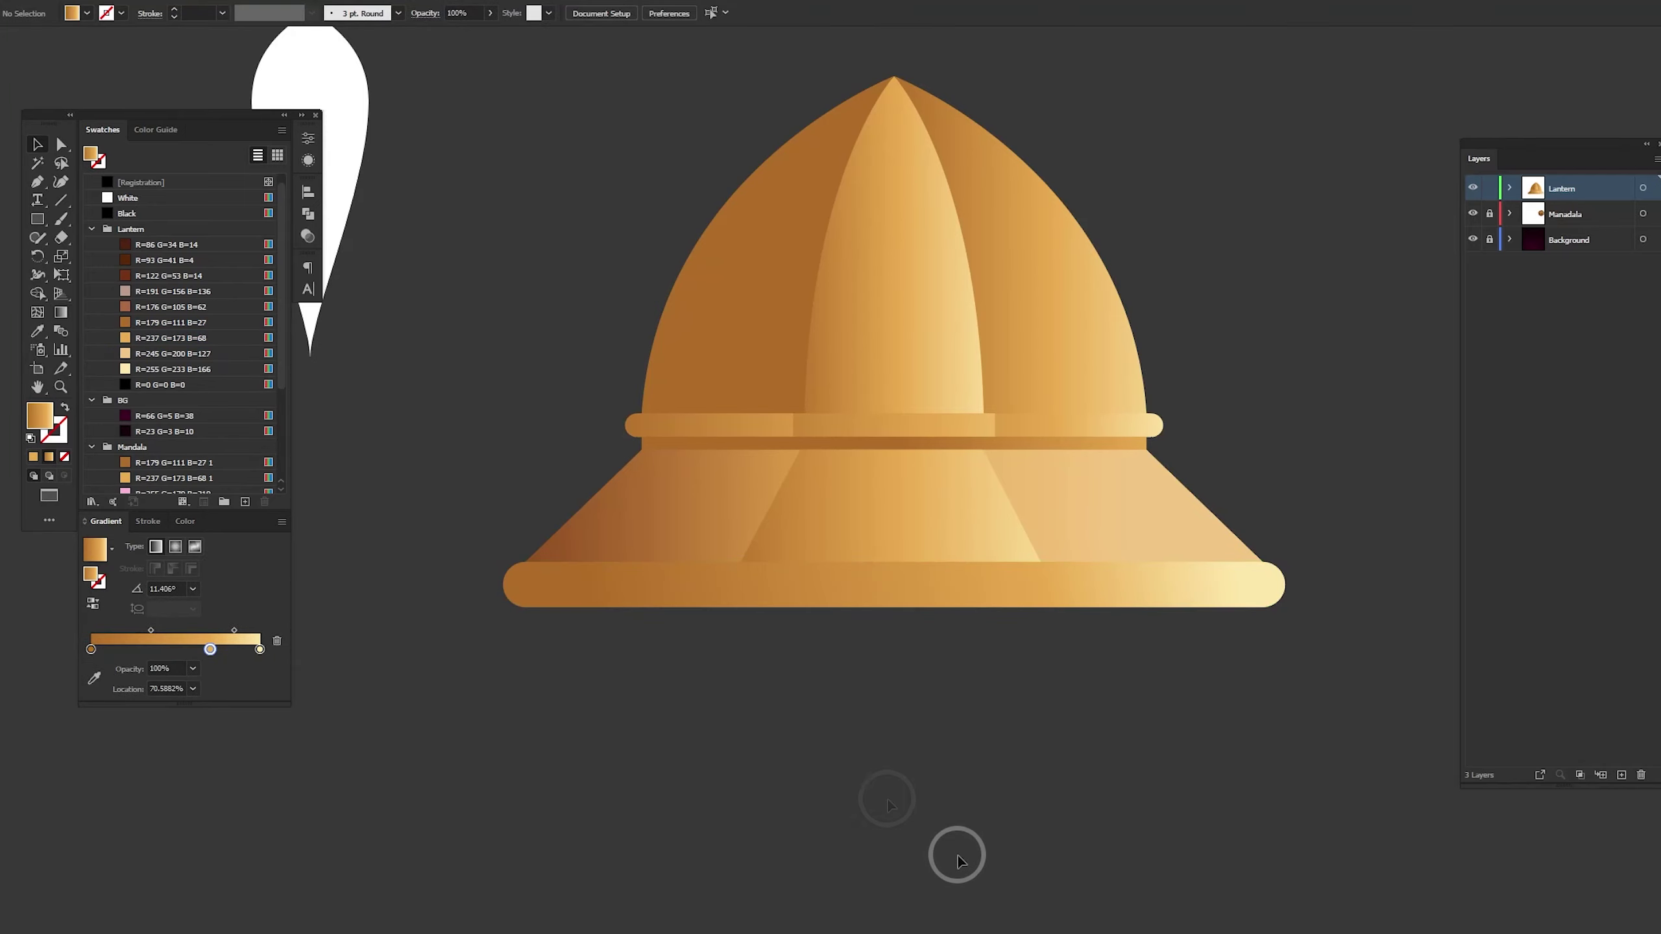
Readjust the gradients of the base's centre panel and flared shape
click(871, 524)
key(g)
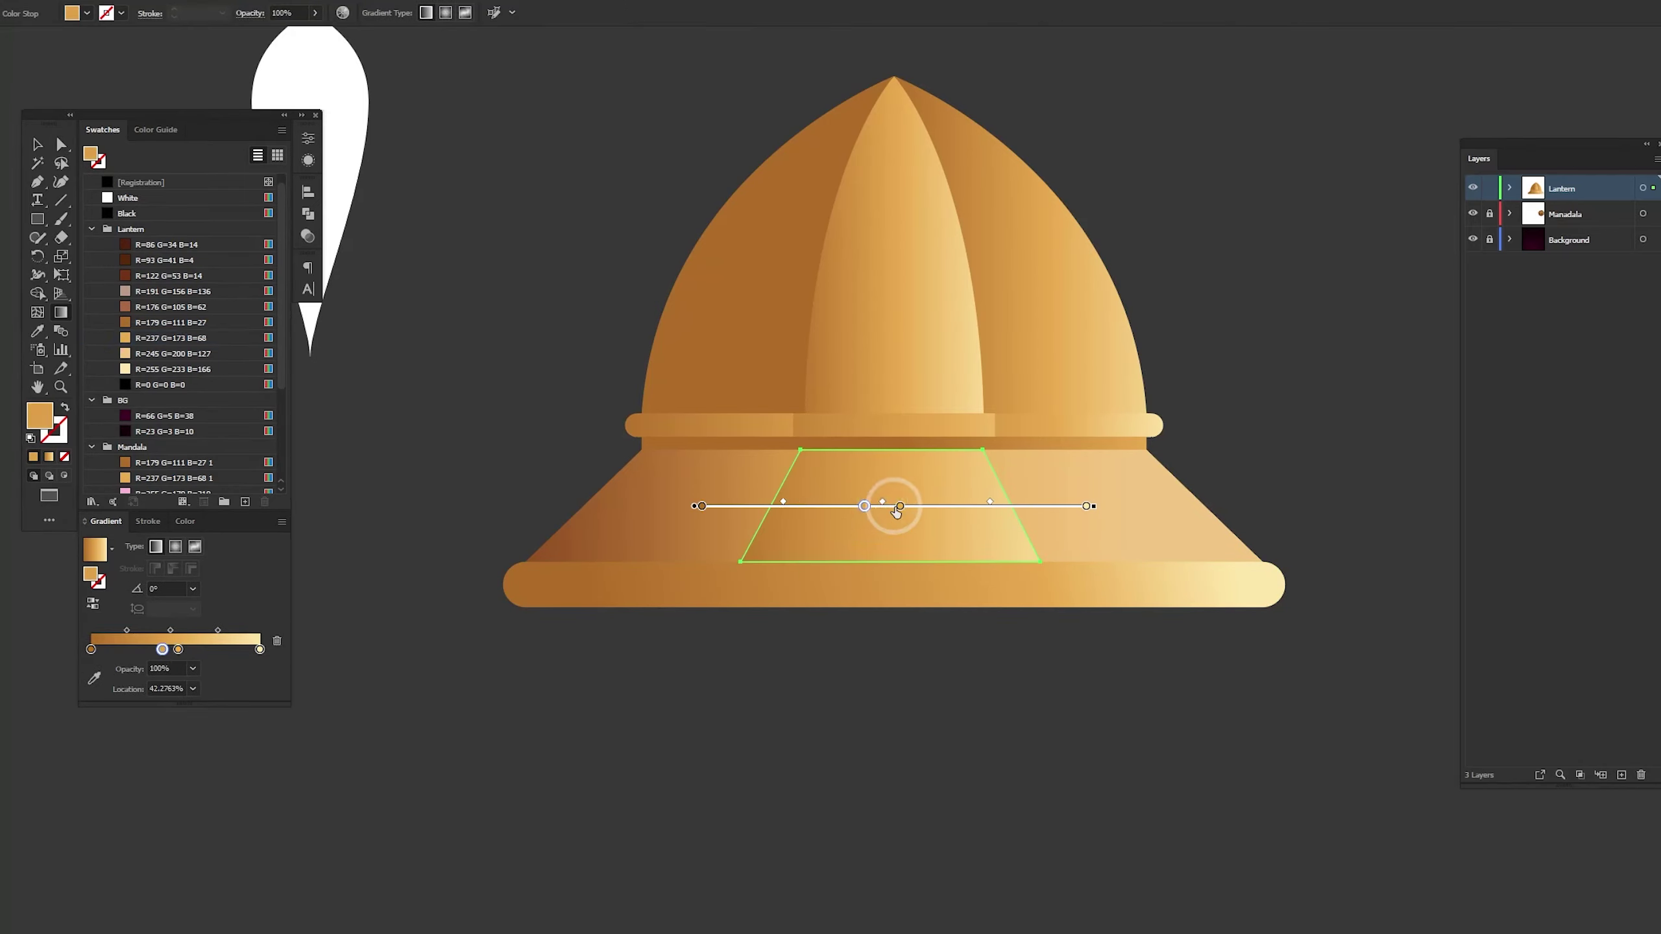
key(v)
key(g)
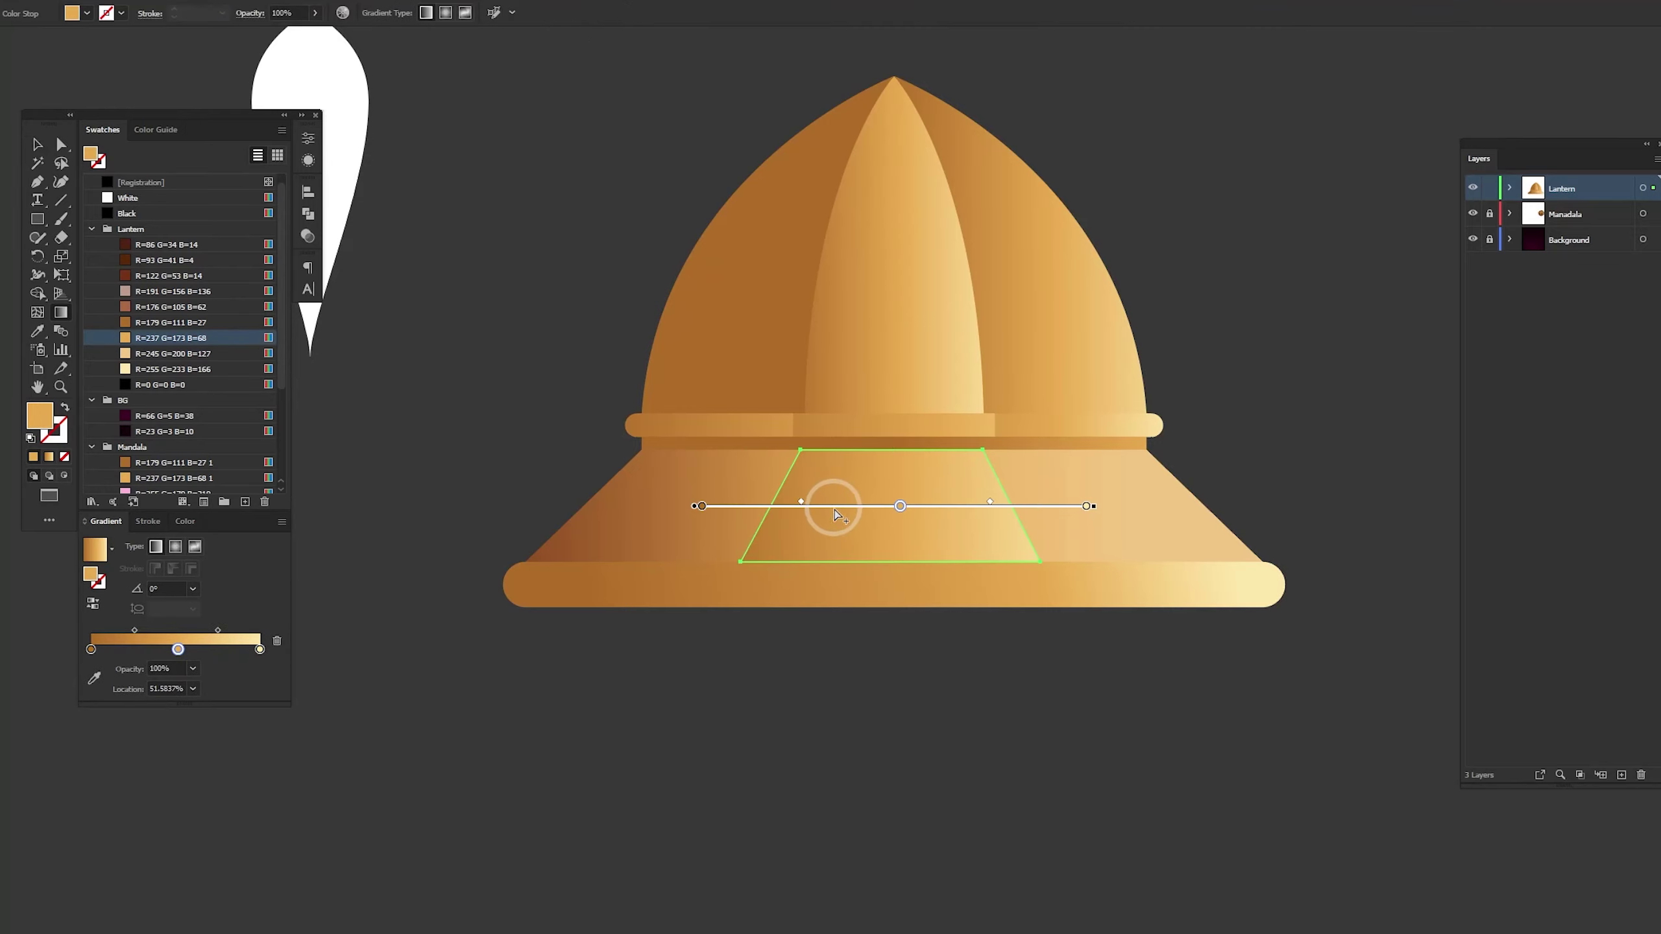
key(a)
click(759, 524)
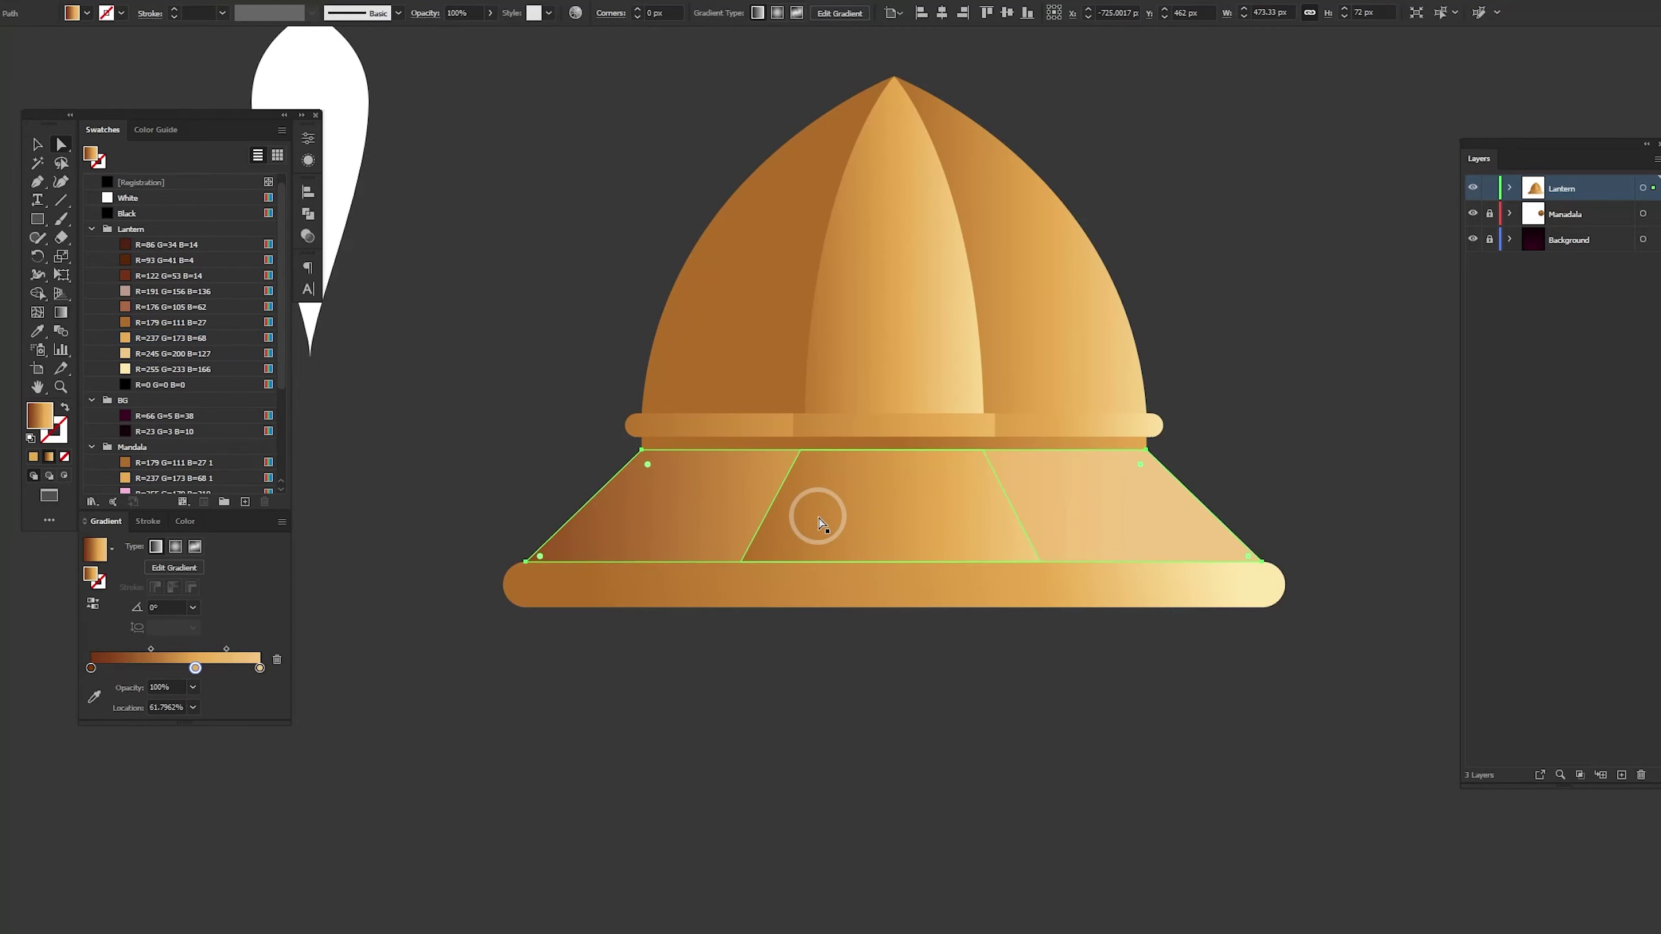
key(g)
mouse_move(734, 507)
mouse_down()
mouse_move(766, 508)
mouse_move(636, 501)
mouse_up()
Nudge the base gradient's midpoint left, raise the strip's lower edge to thin it, and zoom out
key(v)
click(863, 649)
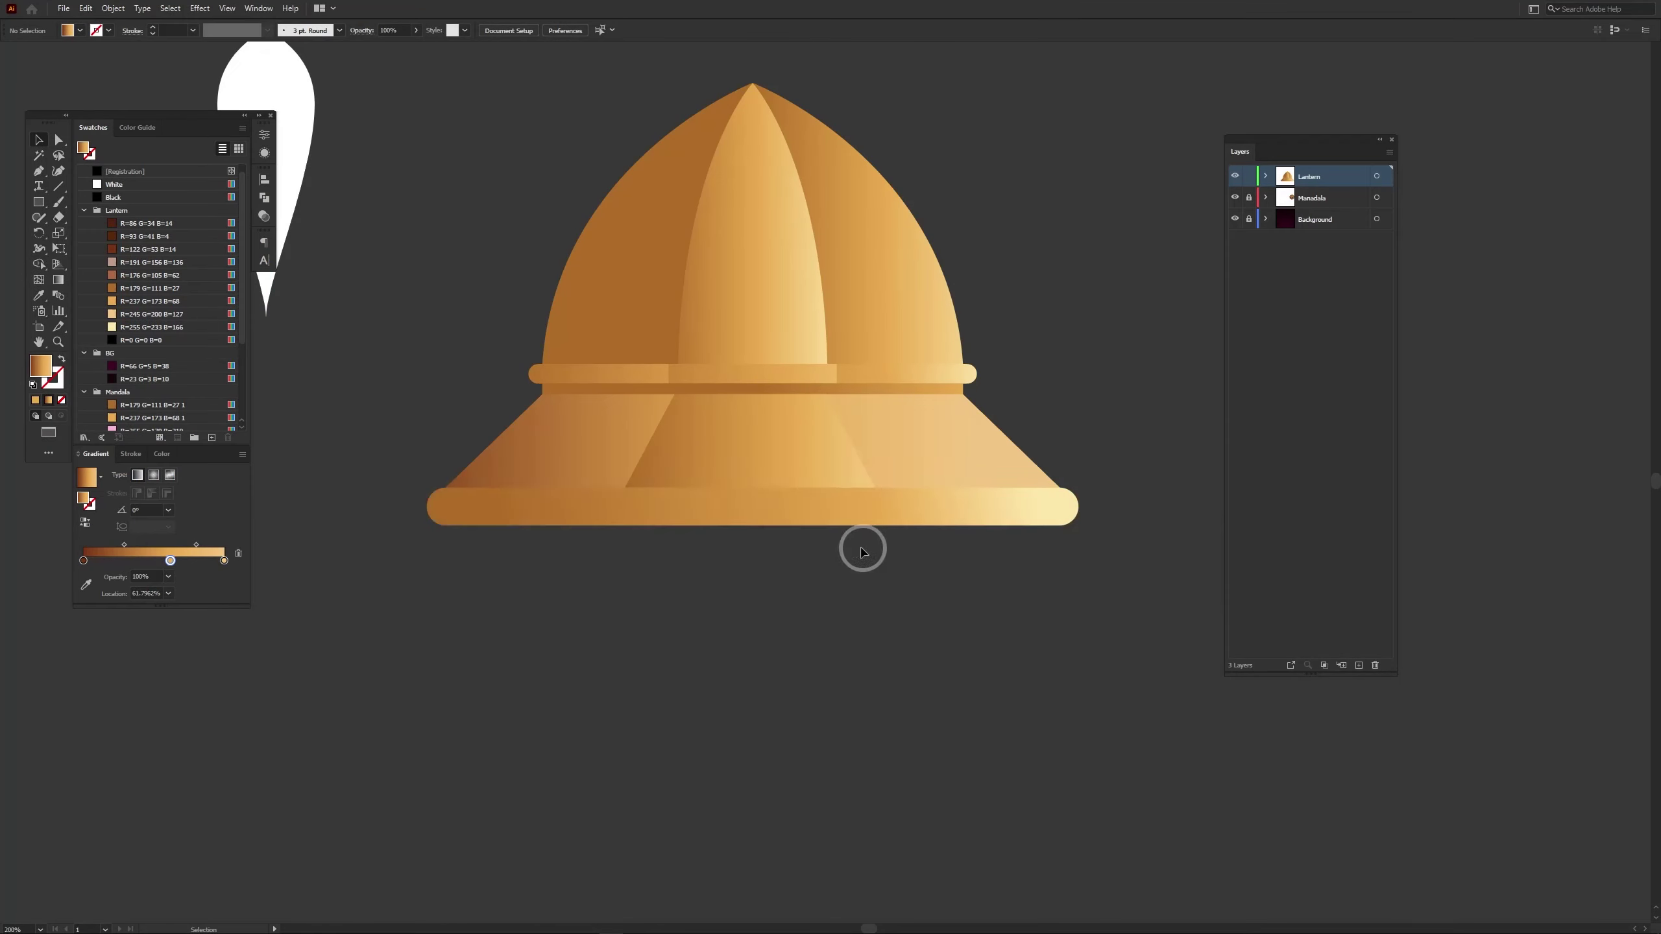
click(759, 517)
drag(756, 525, 752, 517)
click(886, 664)
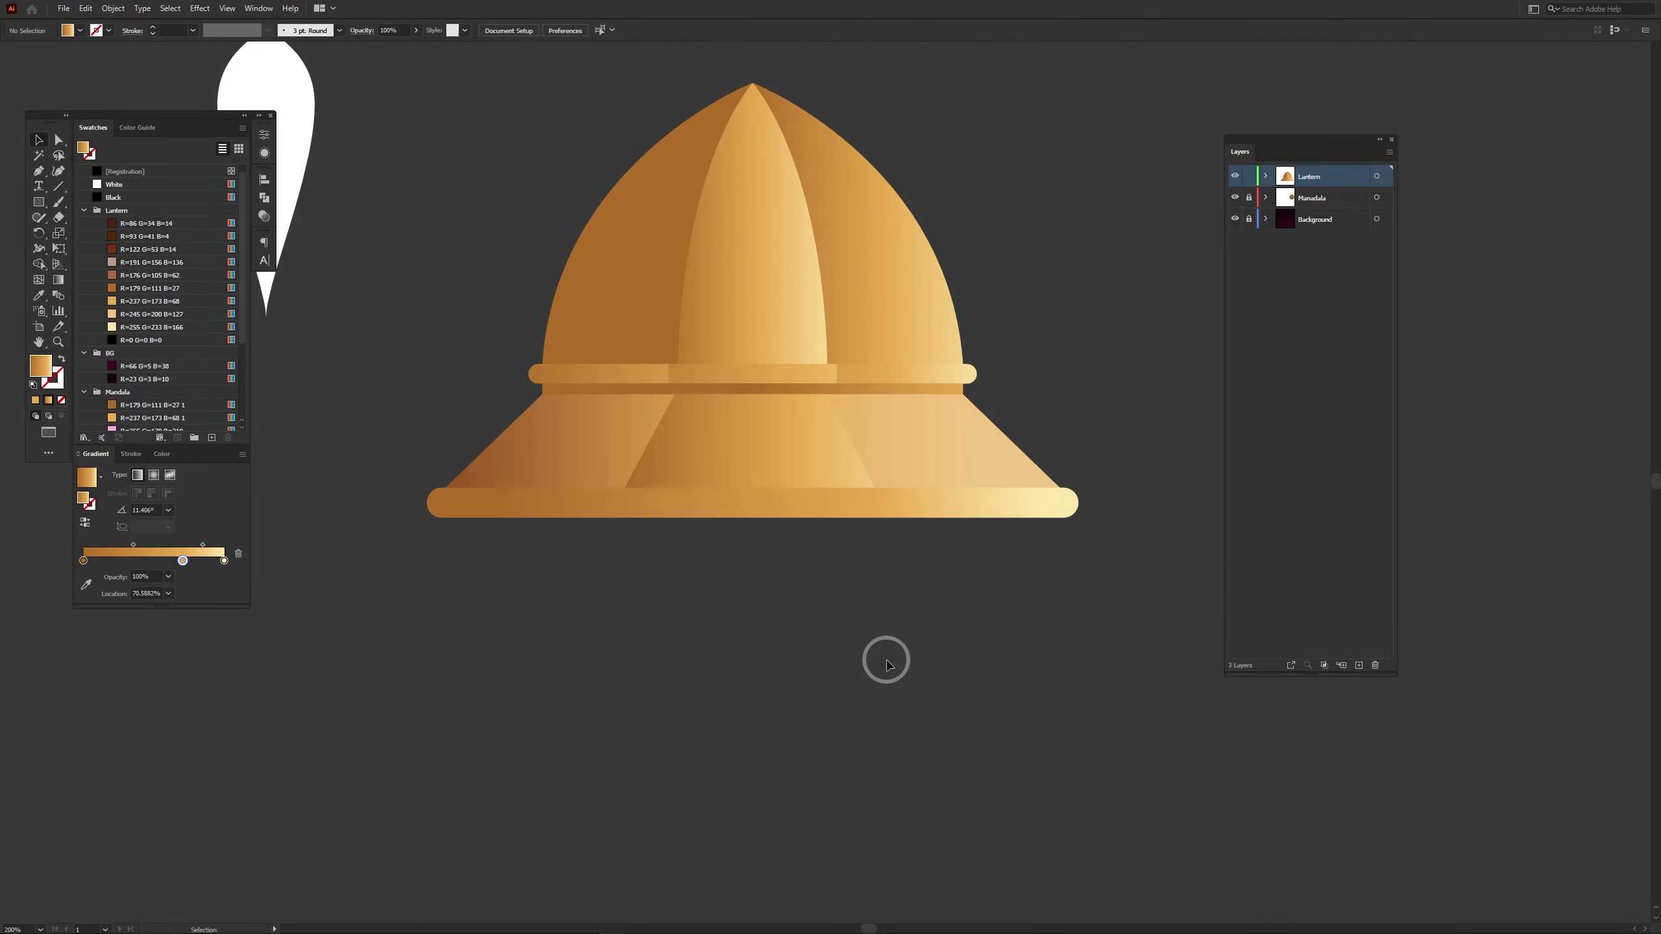
key(ctrl+minus)
key(ctrl+minus)
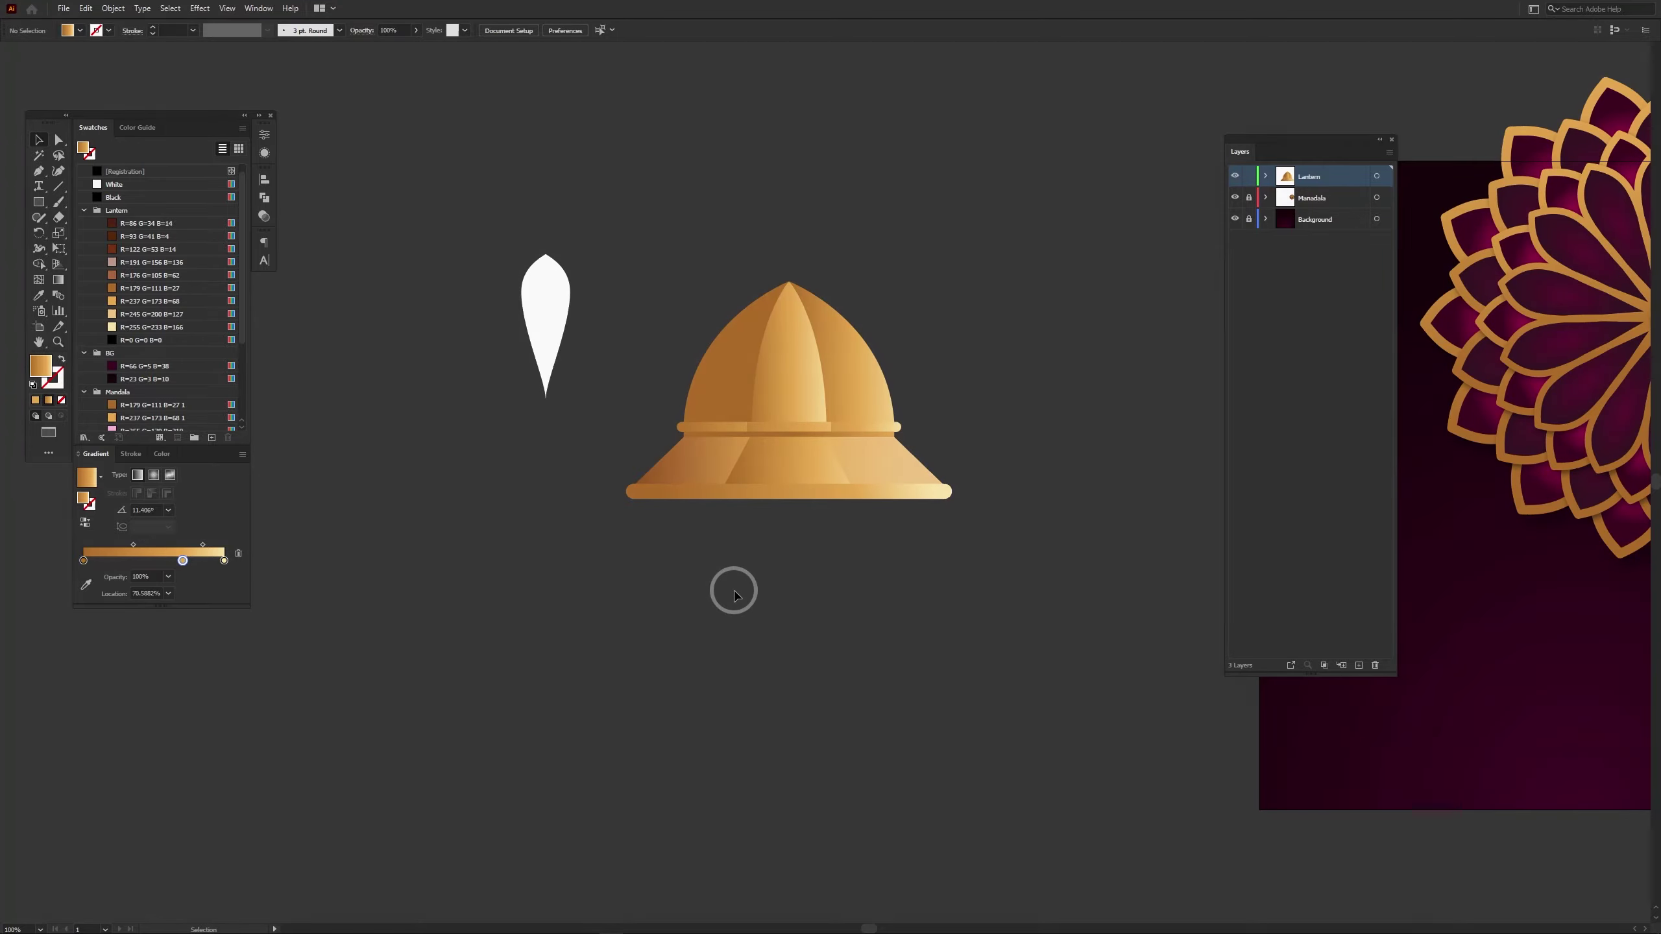